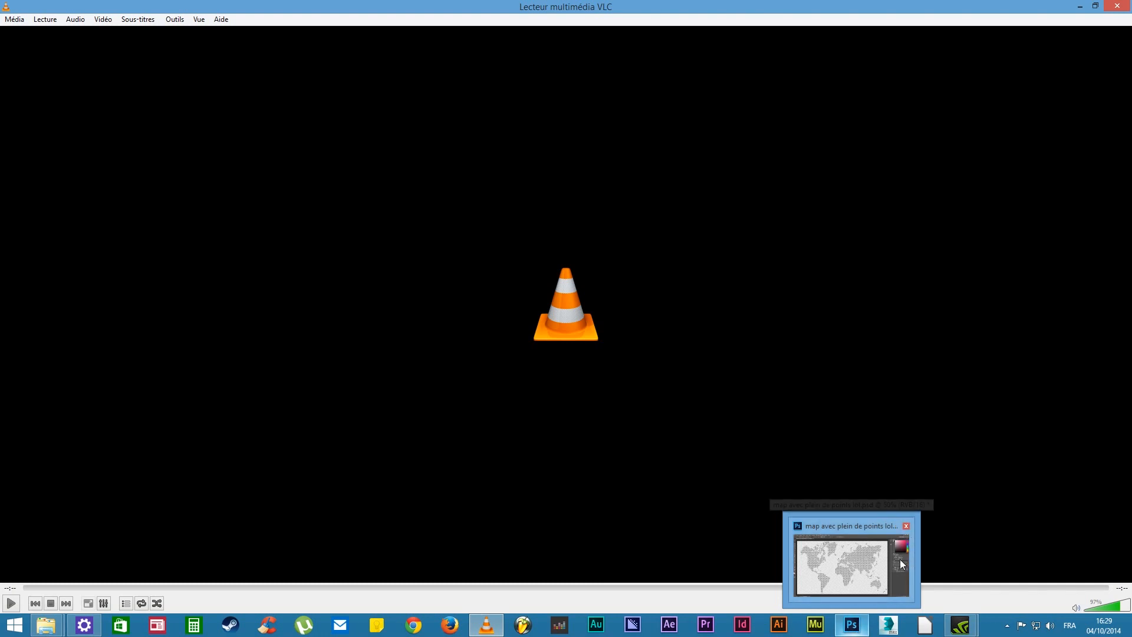
# Switch to Photoshop and examine the dotted world map and the Bevel & Emboss settings of its layer
pyautogui.moveTo(876, 573)
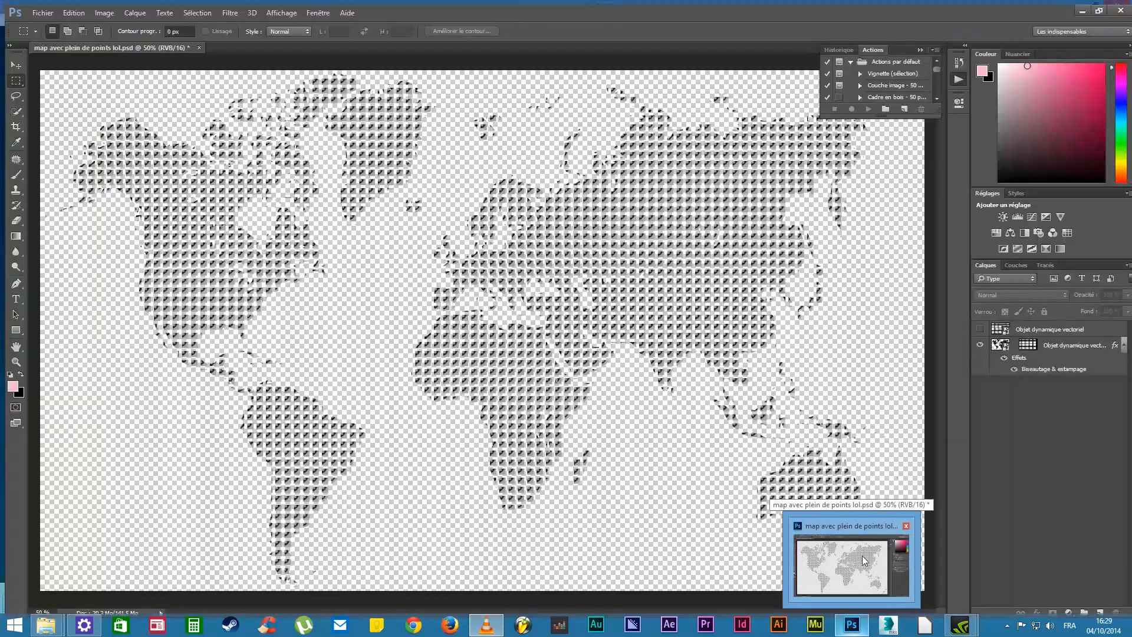
pyautogui.click(833, 570)
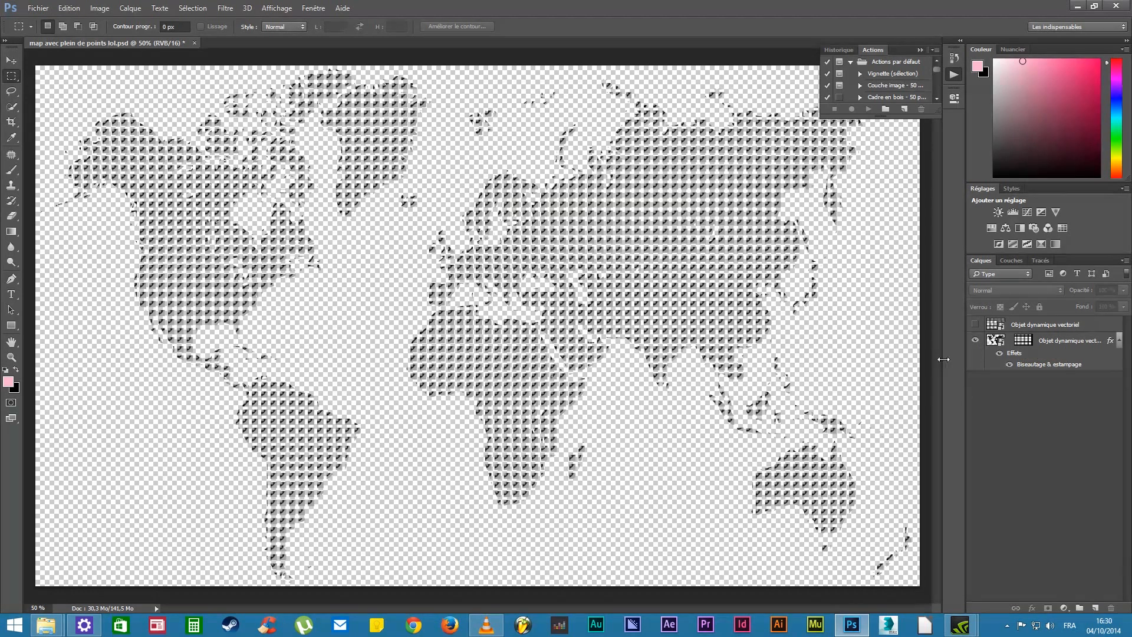
pyautogui.doubleClick(1042, 365)
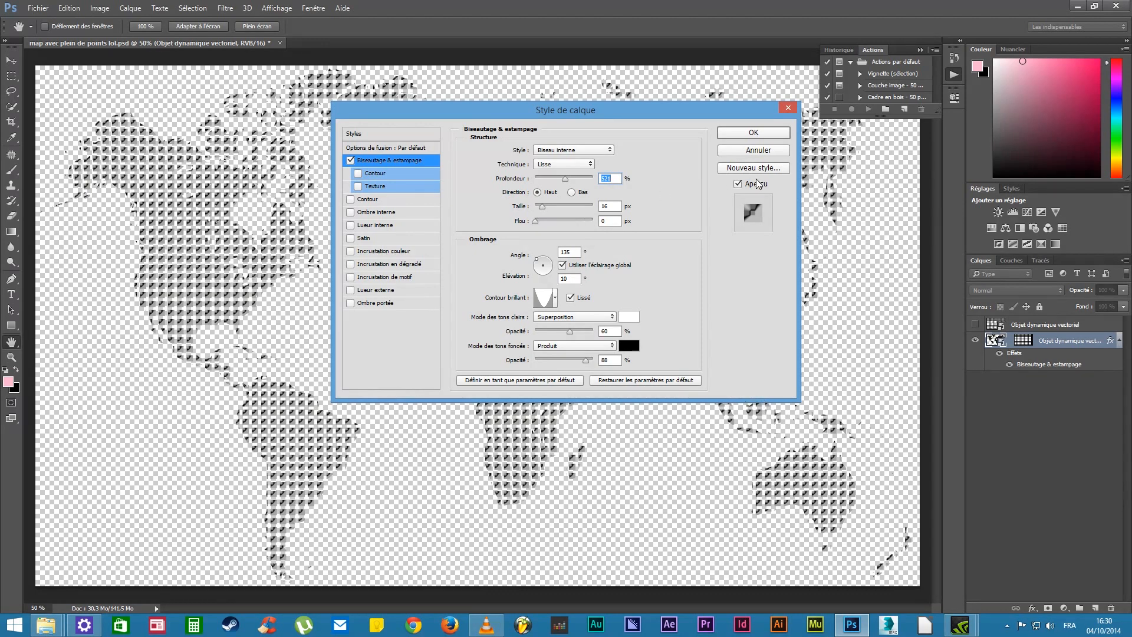
pyautogui.click(764, 153)
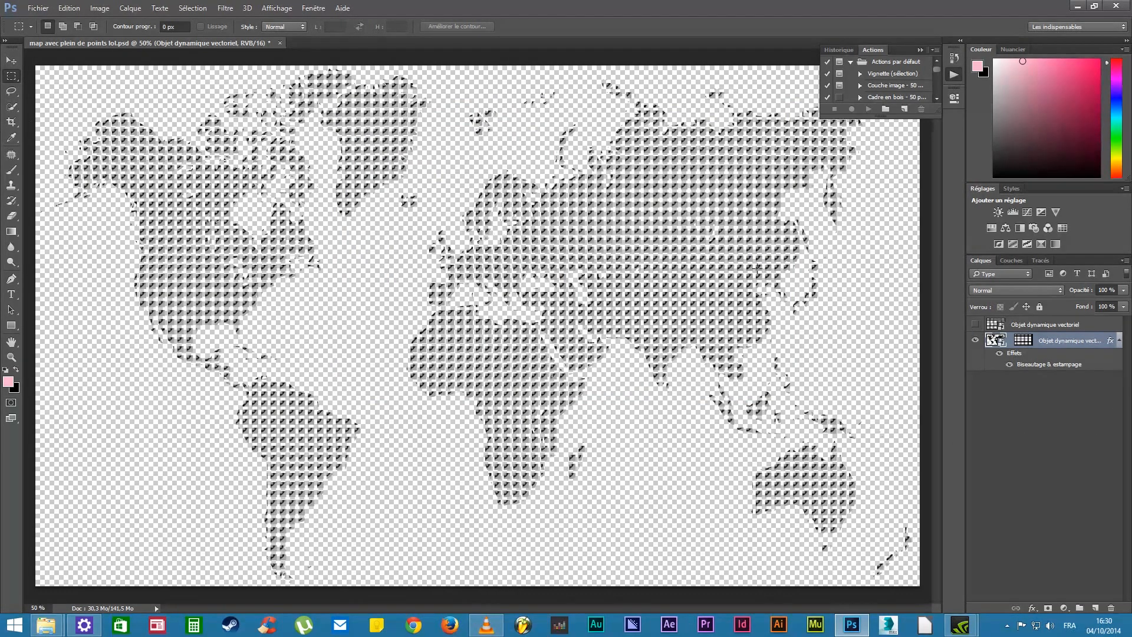
pyautogui.scroll(9, 700, 271)
pyautogui.scroll(-6, 696, 320)
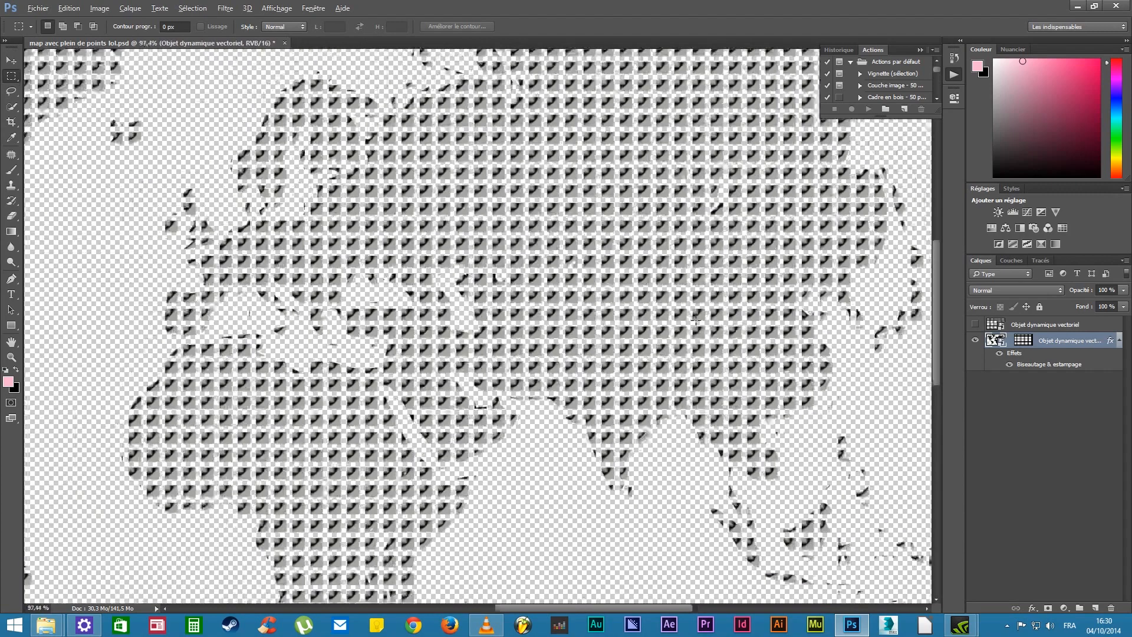
pyautogui.scroll(-3, 696, 320)
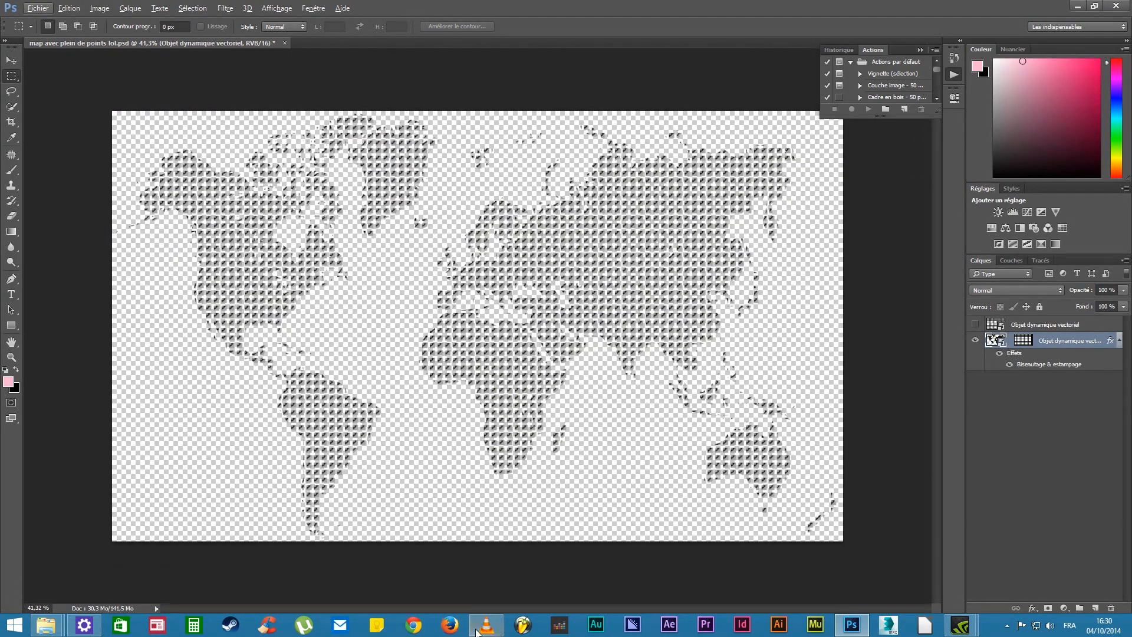
# Switch to VLC, play Generique pour Journal Televise fictif.mp4, pause it on the globe, and return to the map document
pyautogui.click(487, 625)
pyautogui.click(10, 604)
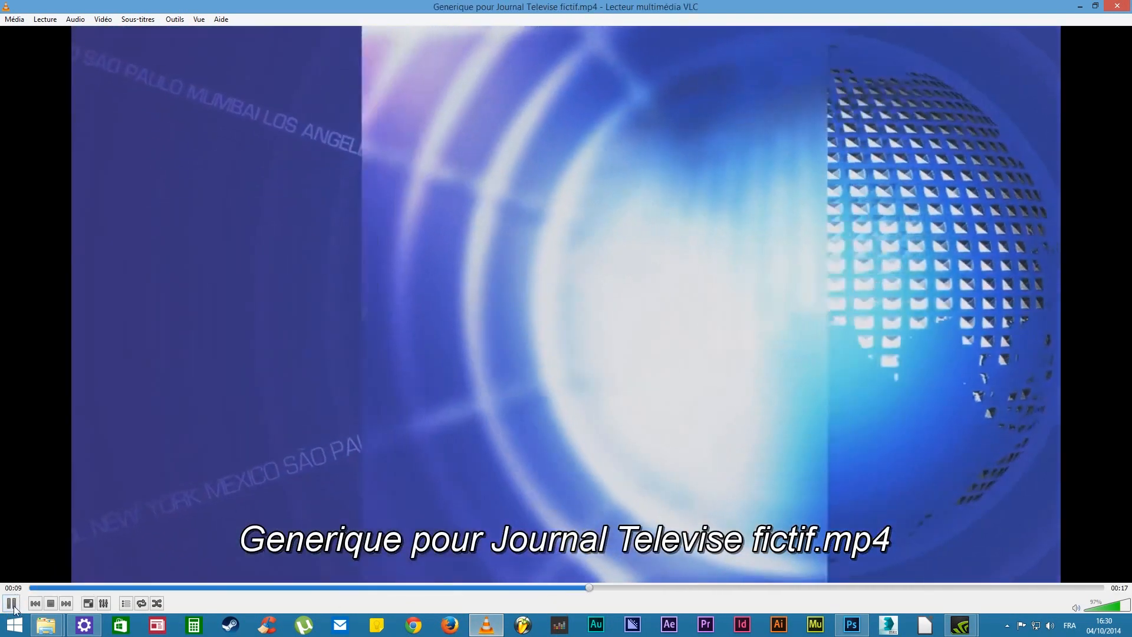
pyautogui.click(10, 603)
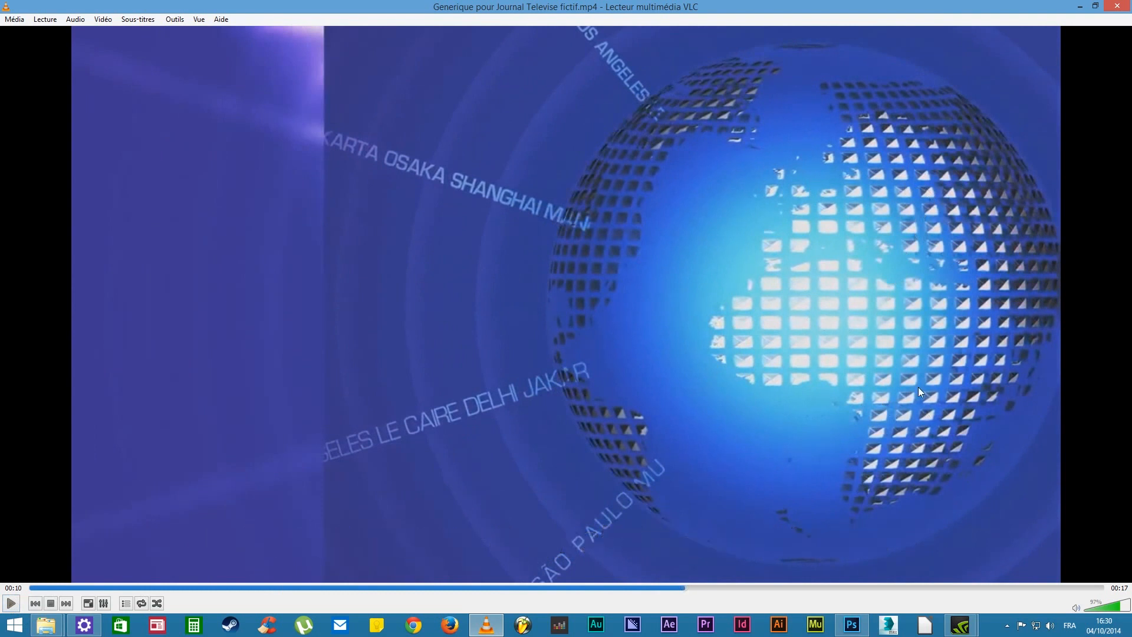
pyautogui.click(1081, 8)
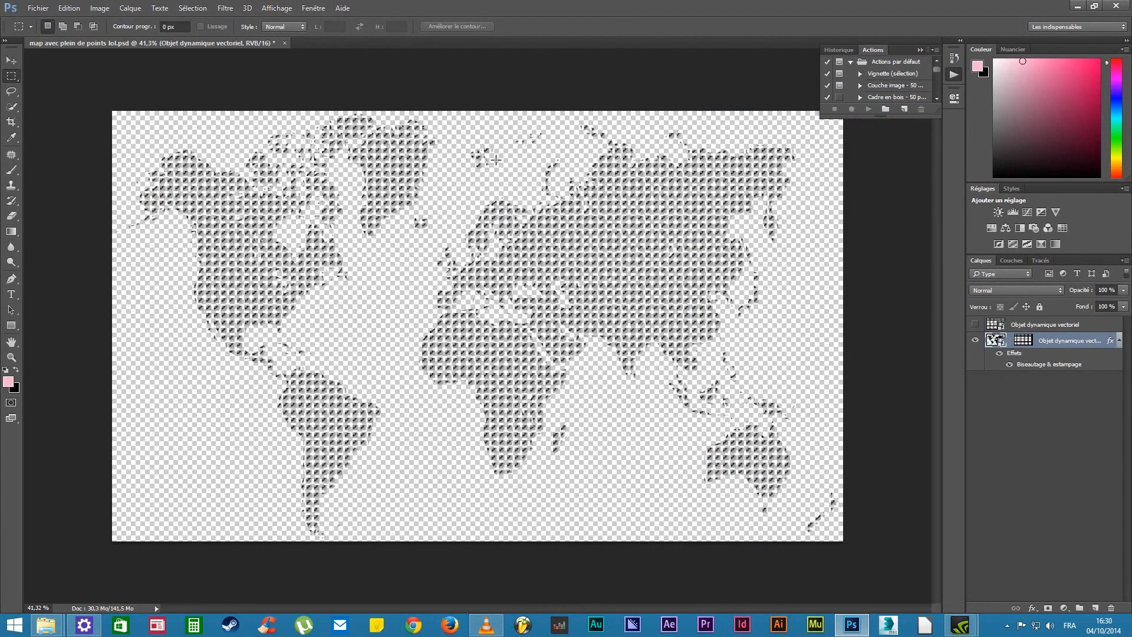
pyautogui.click(39, 9)
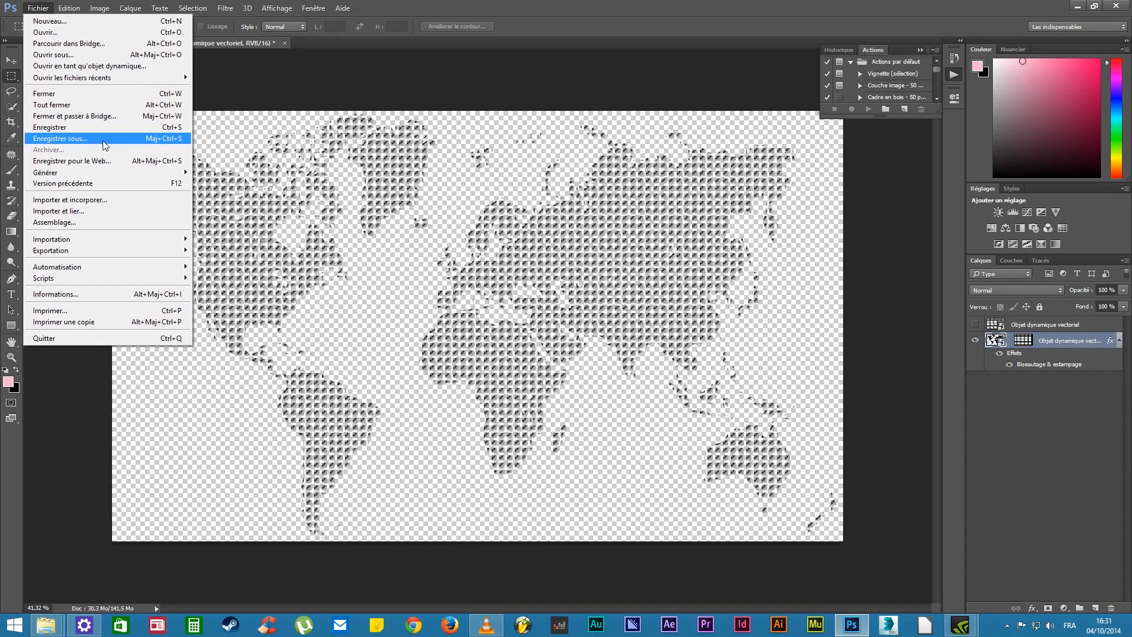
pyautogui.click(75, 138)
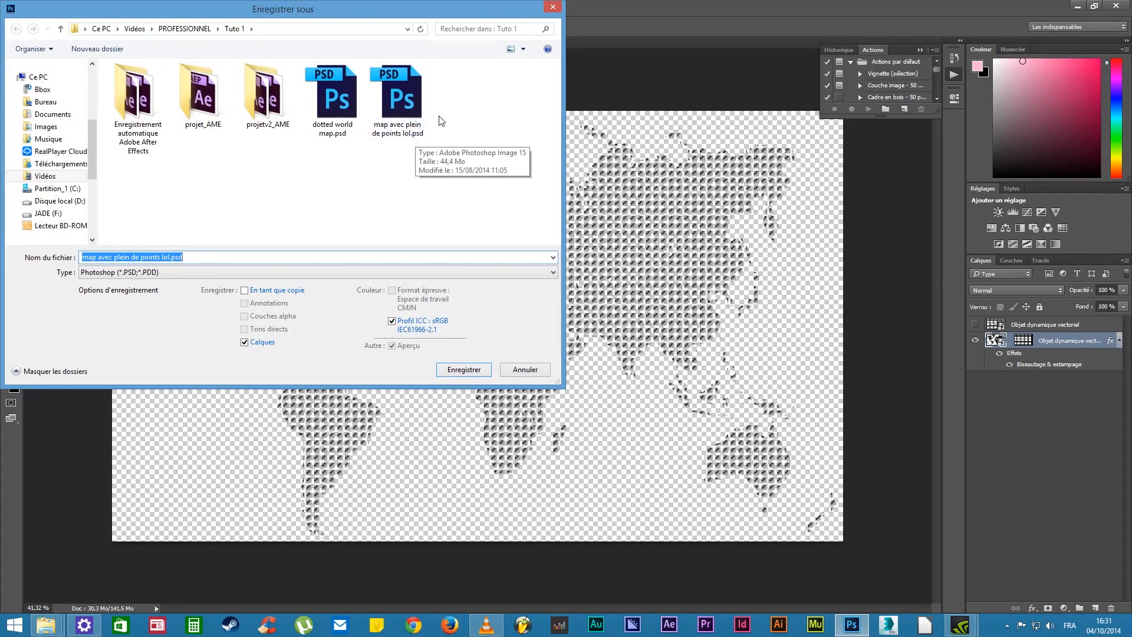
pyautogui.click(444, 171)
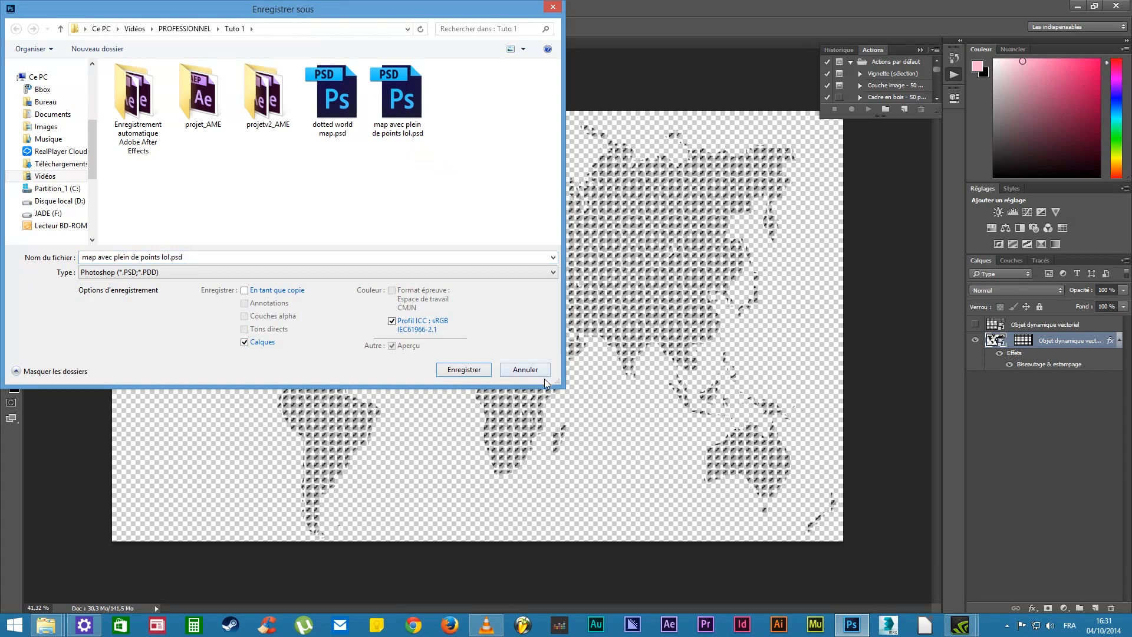
pyautogui.moveTo(538, 373); pyautogui.dragTo(514, 355)
pyautogui.click(534, 370)
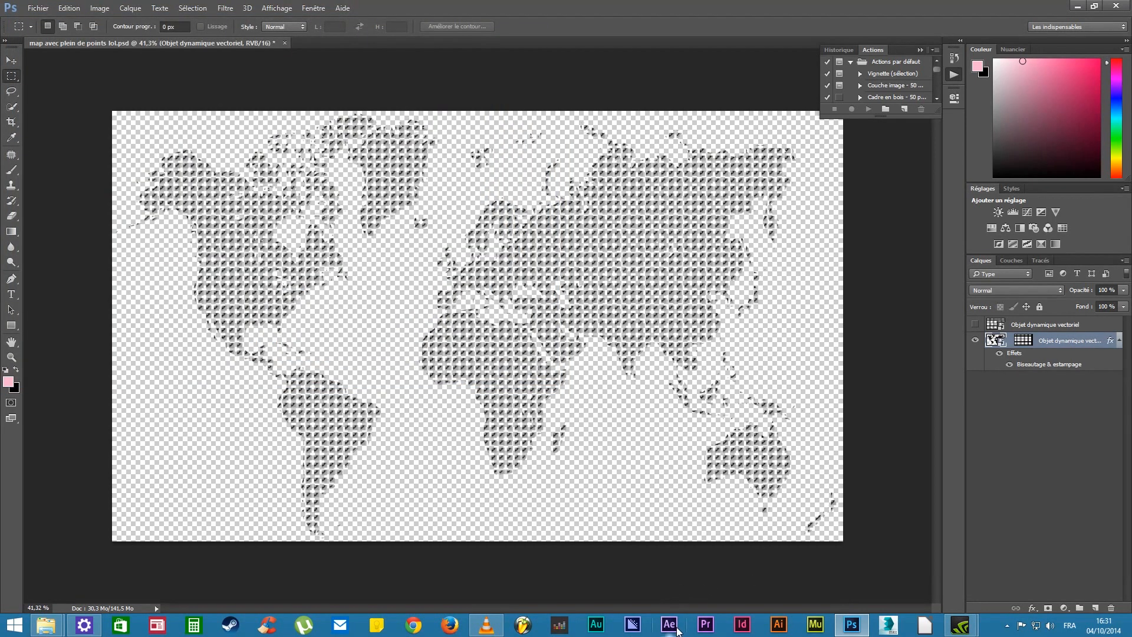
# Launch After Effects and start a new composition with the HDTV 1080 29,97 preset and a 20-second duration
pyautogui.click(669, 626)
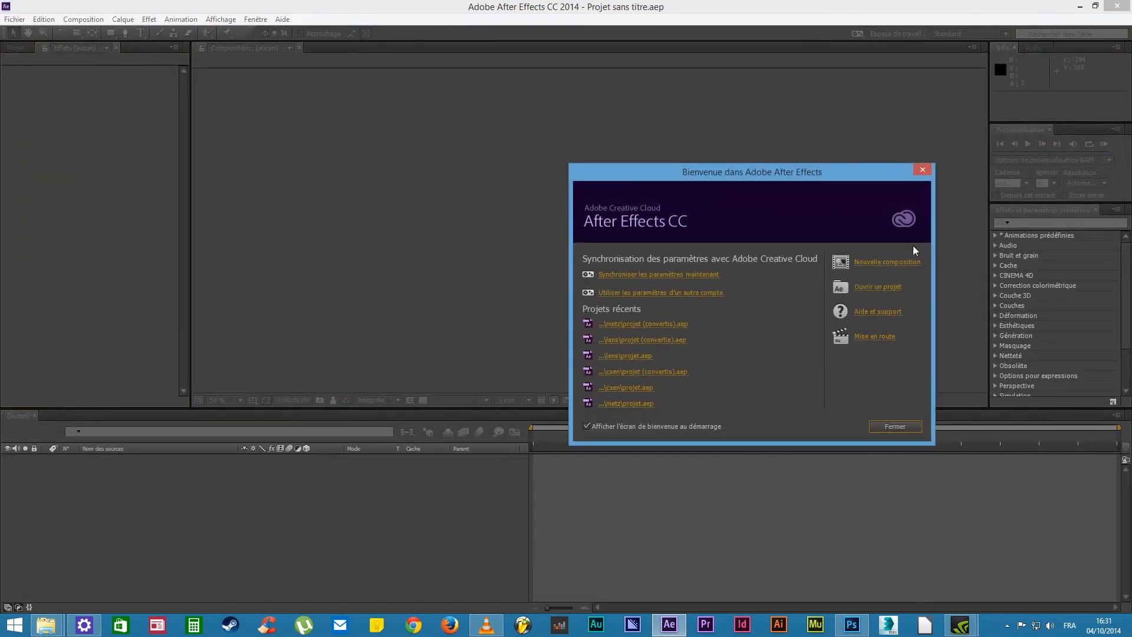
pyautogui.click(868, 265)
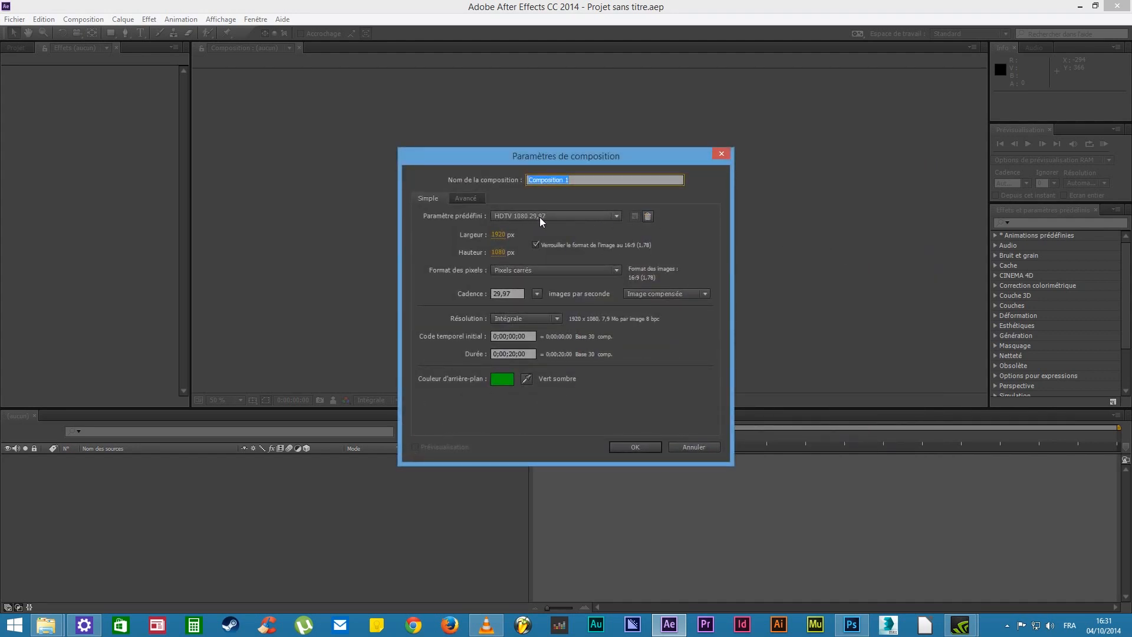
pyautogui.click(537, 294)
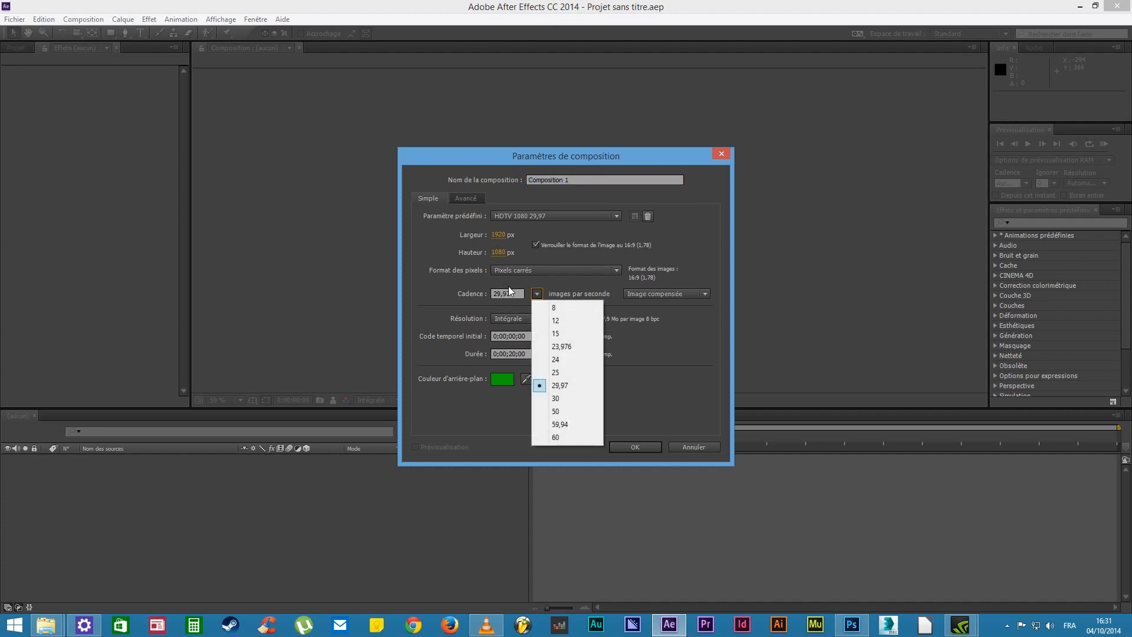
pyautogui.click(665, 345)
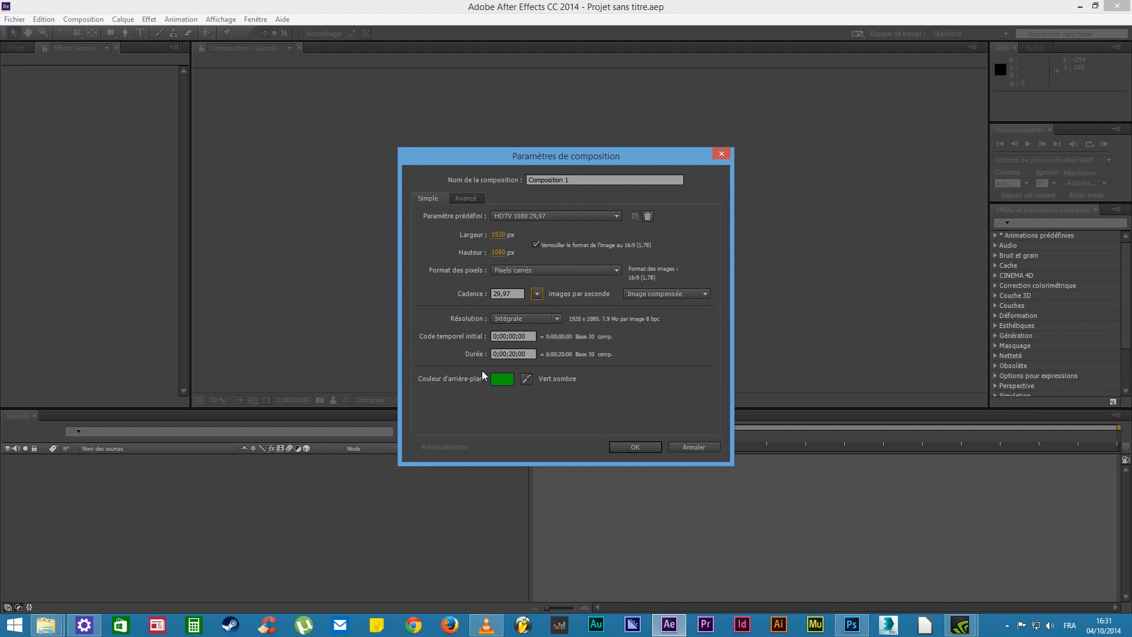
pyautogui.click(516, 353)
pyautogui.doubleClick(510, 354)
# Set the composition's background colour to a brighter green and create the composition
pyautogui.click(503, 382)
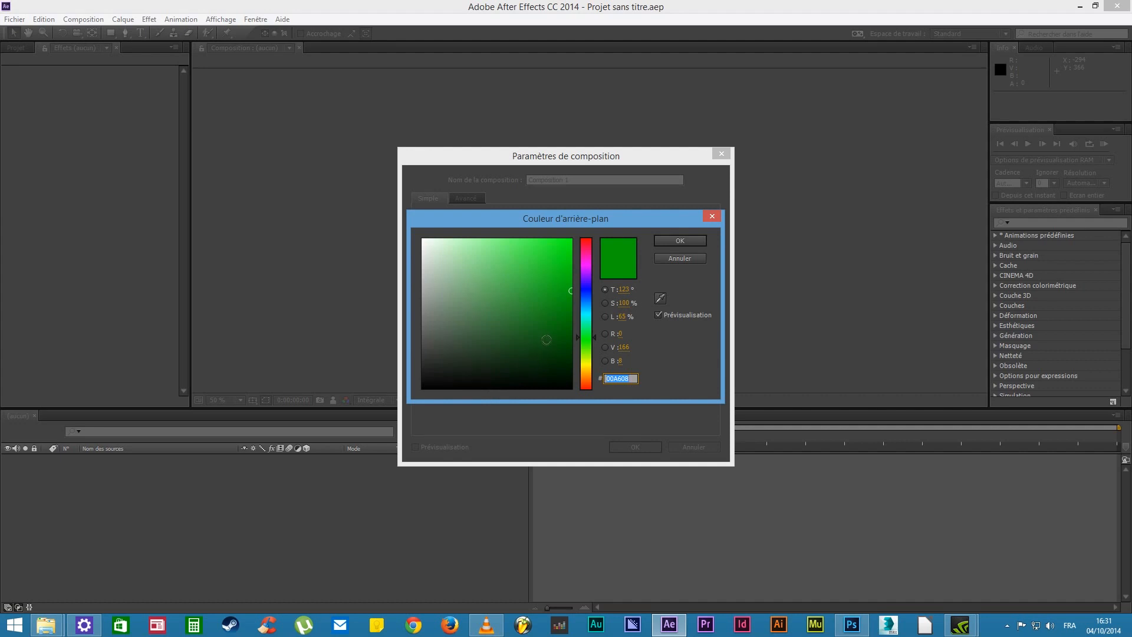
pyautogui.moveTo(546, 338); pyautogui.dragTo(631, 403)
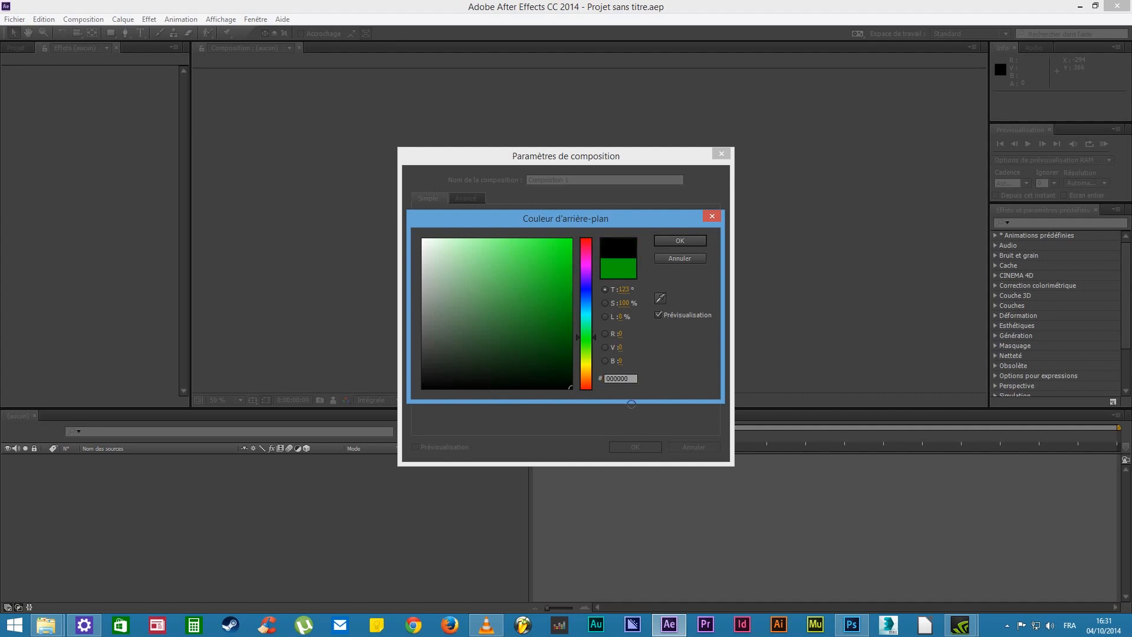
pyautogui.moveTo(621, 402); pyautogui.dragTo(419, 224)
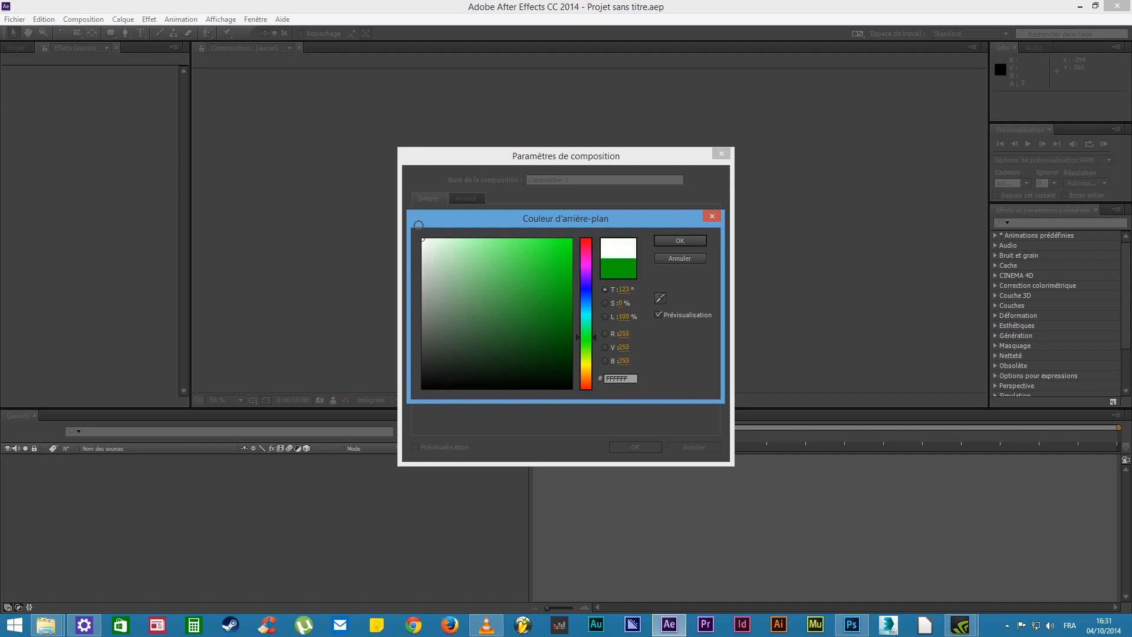
pyautogui.moveTo(418, 225)
pyautogui.mouseDown()
pyautogui.moveTo(579, 289)
pyautogui.moveTo(588, 264)
pyautogui.mouseUp()
pyautogui.click(687, 242)
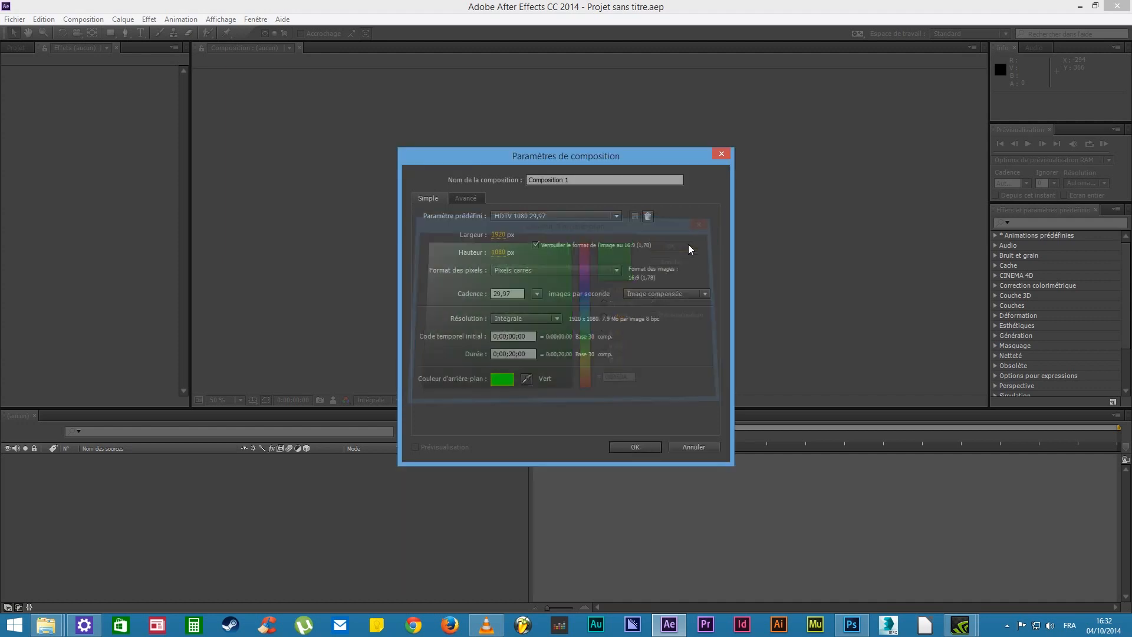
pyautogui.click(631, 449)
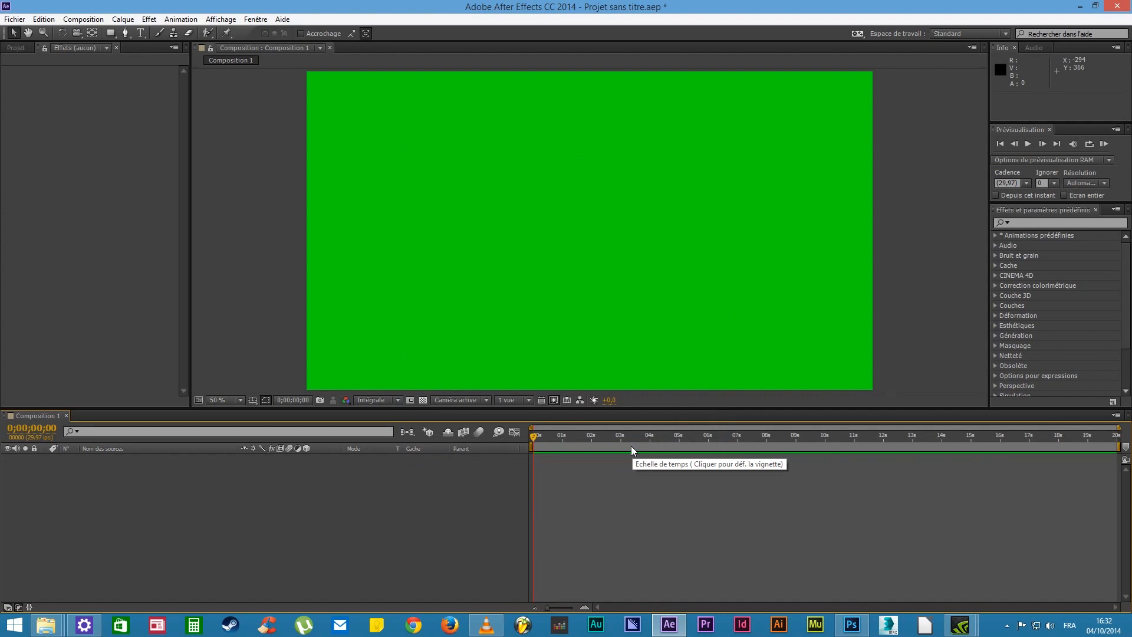
# Display the project's item list and deselect the composition
pyautogui.click(24, 50)
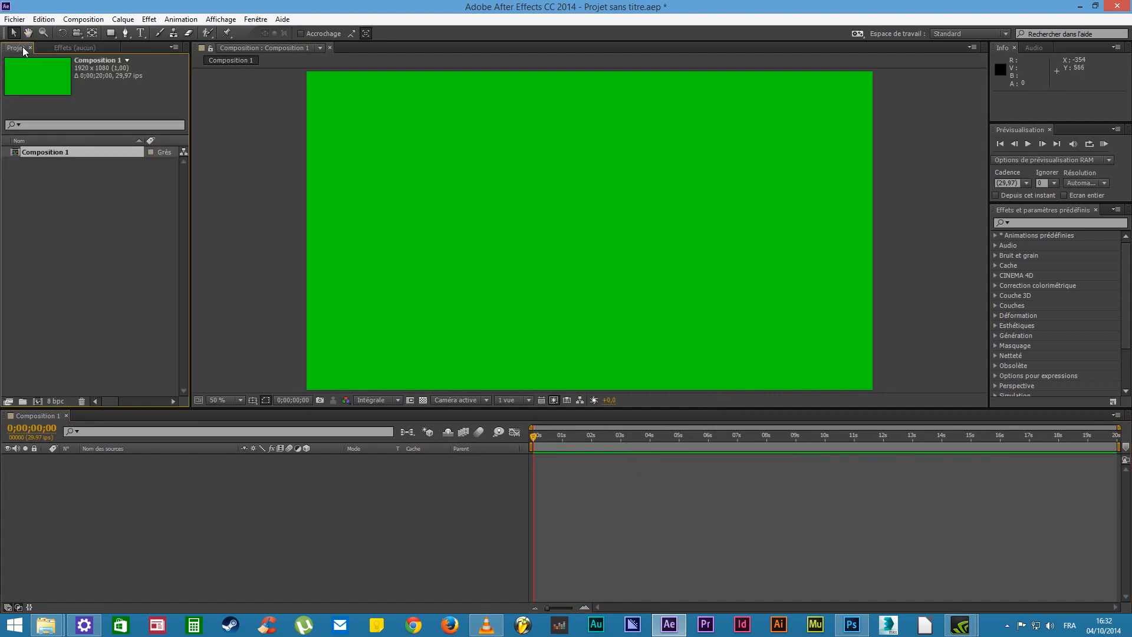
pyautogui.click(58, 49)
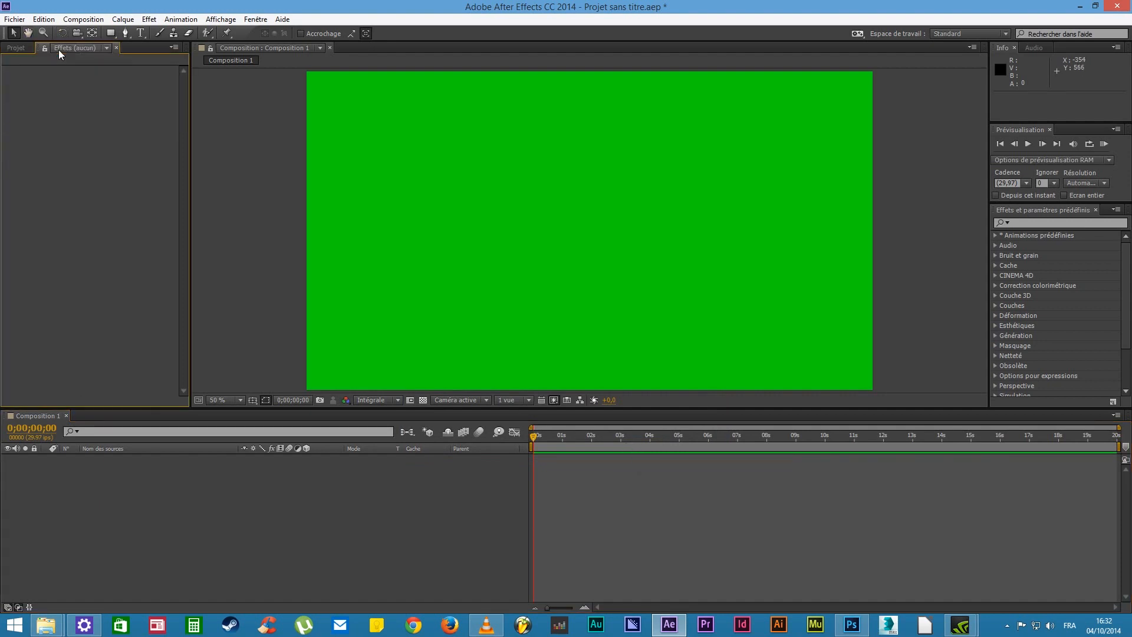
pyautogui.click(17, 49)
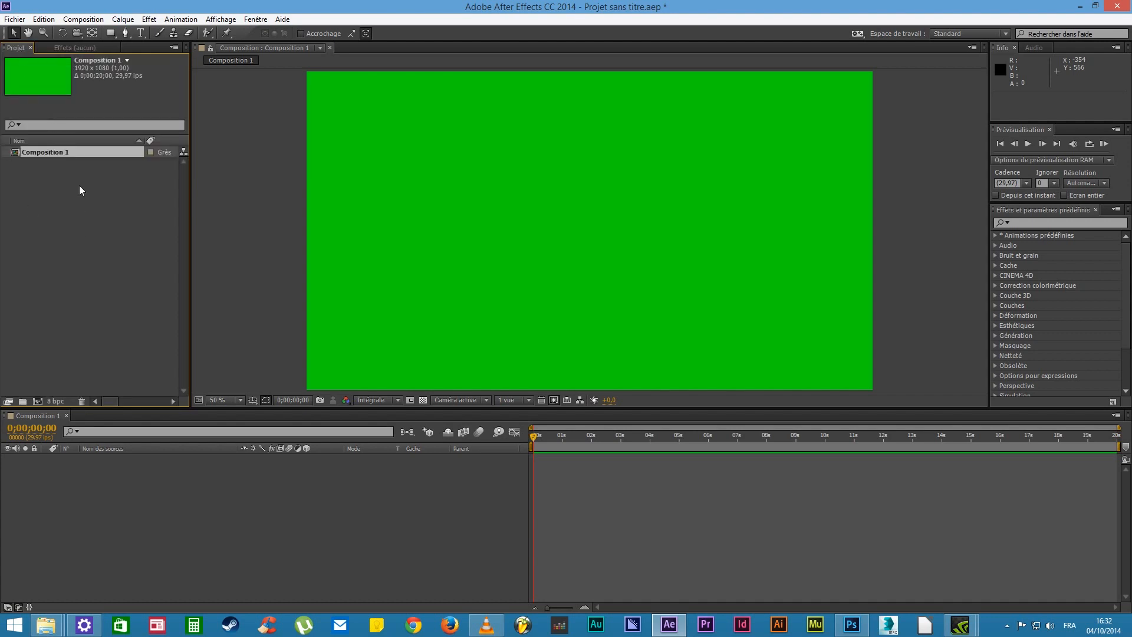
pyautogui.click(109, 243)
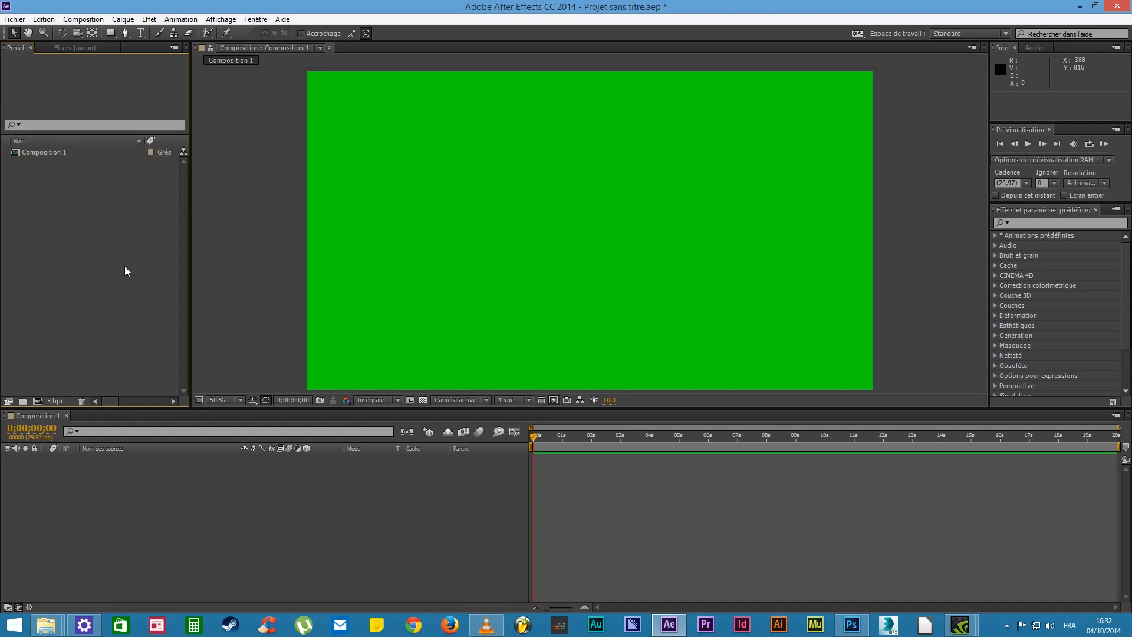
pyautogui.rightClick(108, 280)
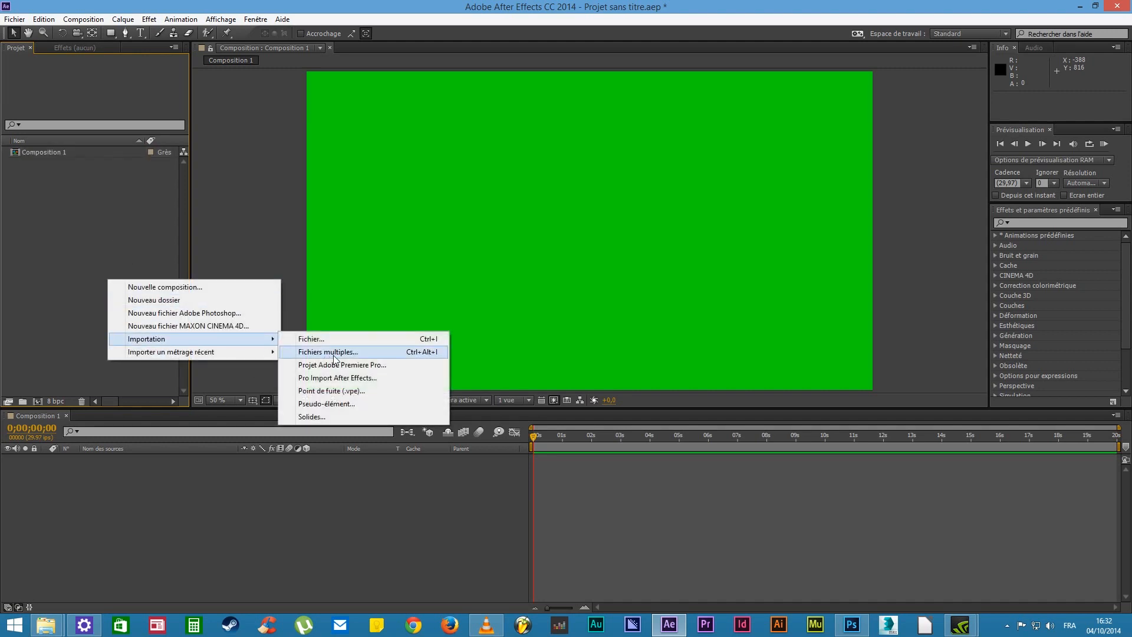
pyautogui.click(101, 235)
pyautogui.click(16, 21)
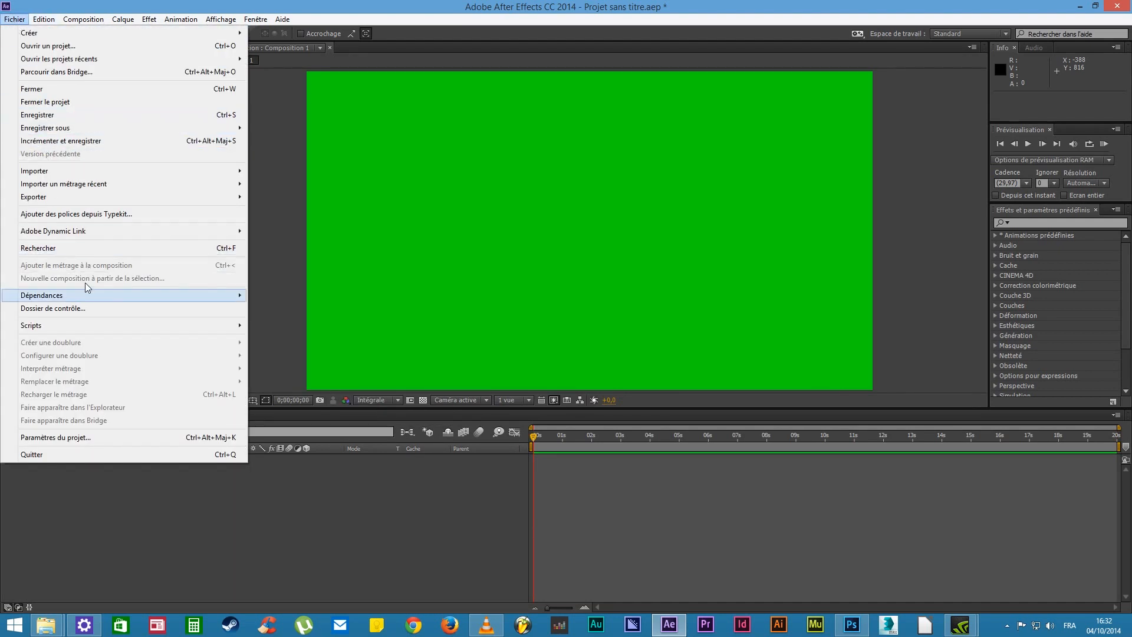
pyautogui.moveTo(92, 177)
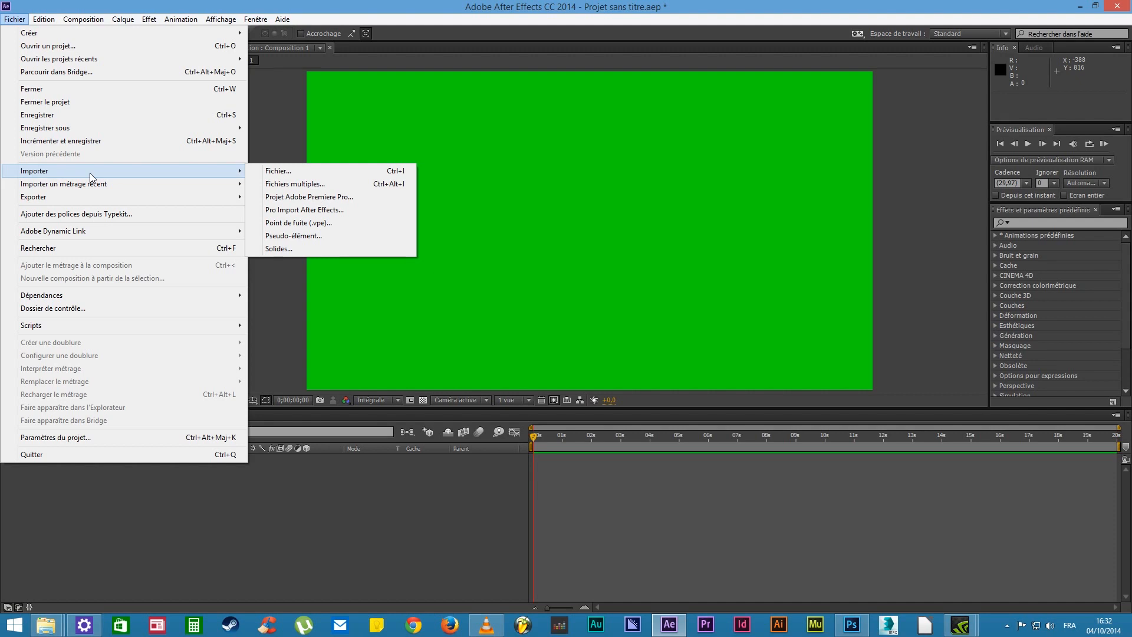
pyautogui.click(340, 2)
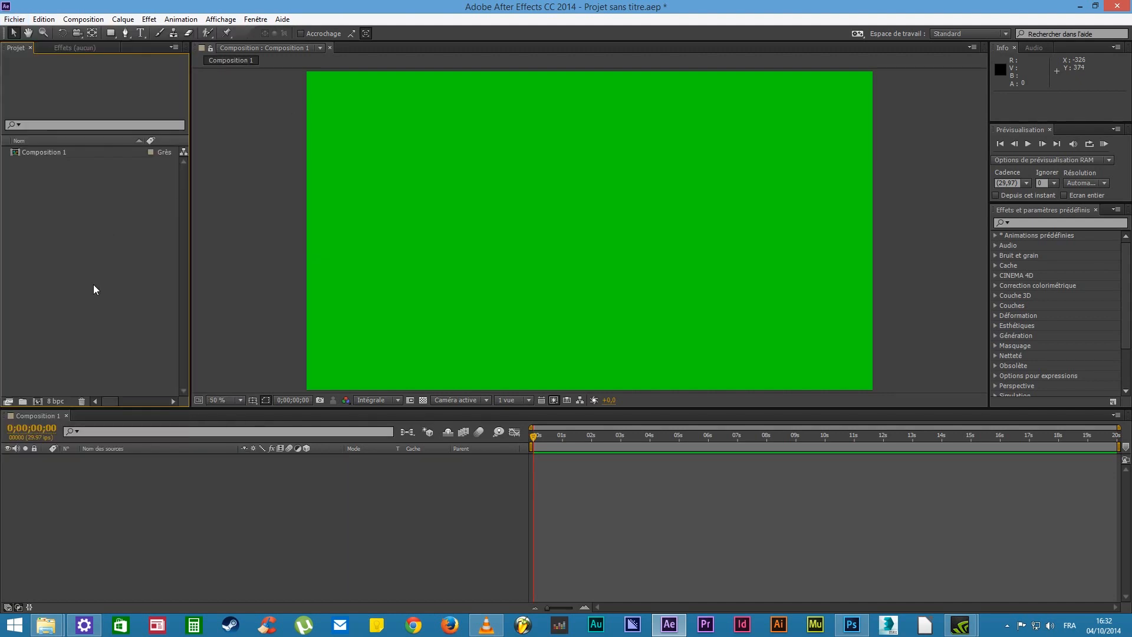
# Choose map avec plein de points lol.psd from the Tuto 1 folder for import into the project
pyautogui.doubleClick(91, 281)
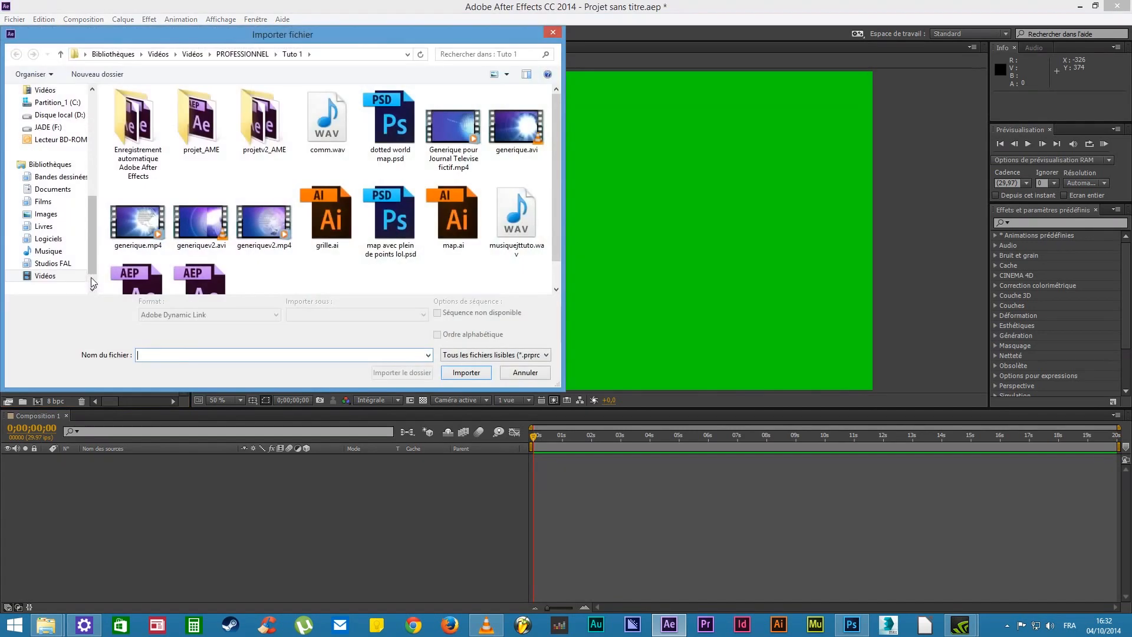
pyautogui.moveTo(559, 166); pyautogui.dragTo(525, 206)
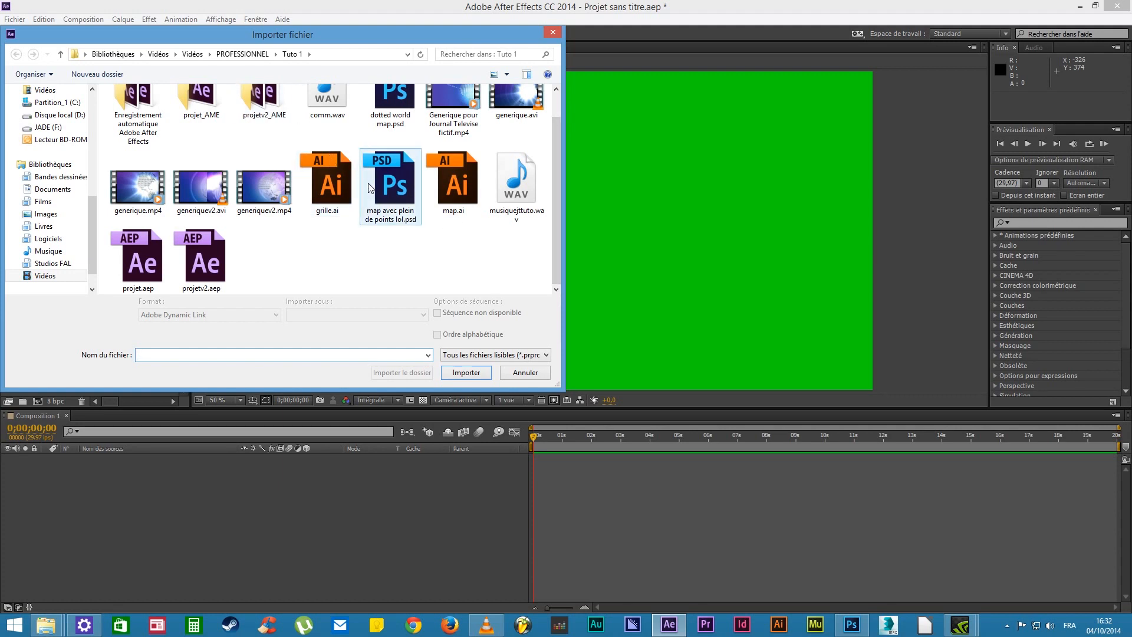
pyautogui.click(404, 204)
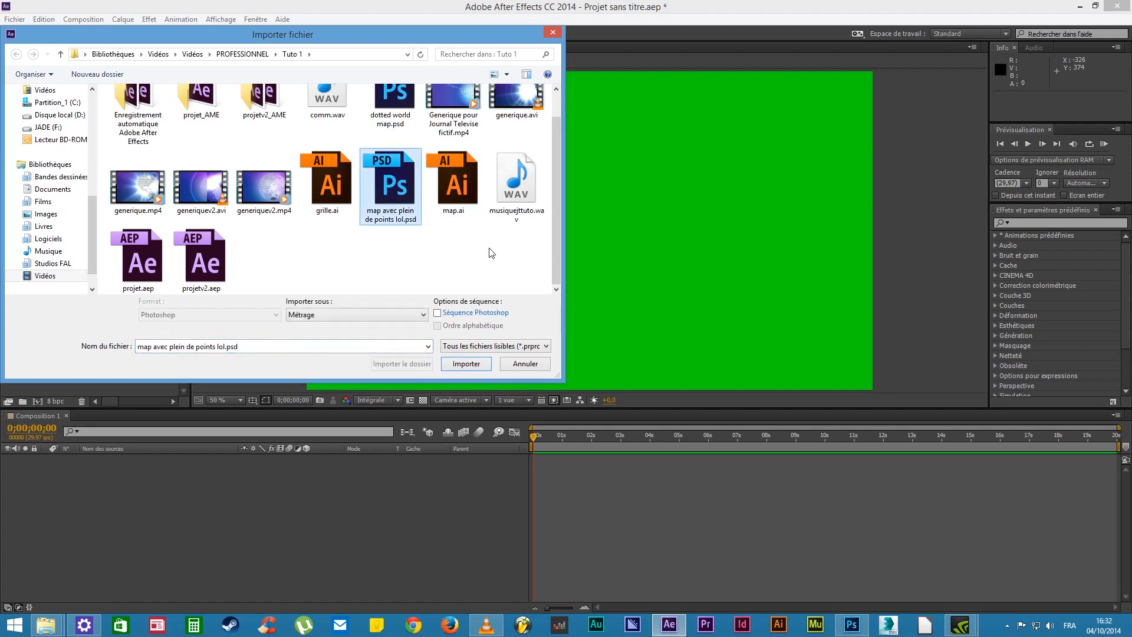
pyautogui.click(466, 364)
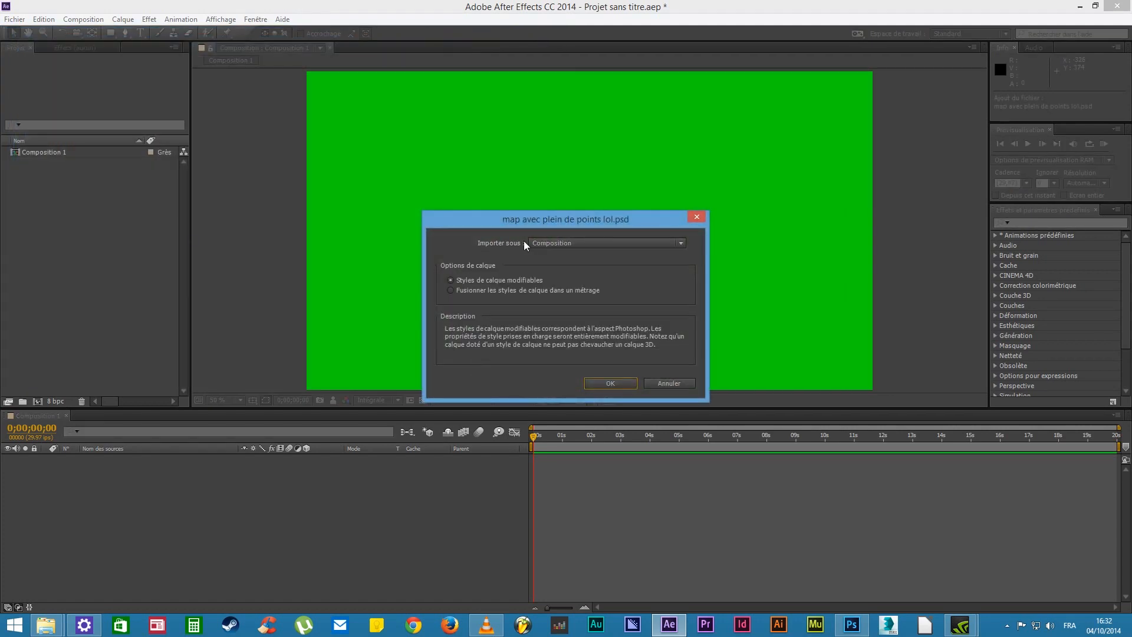
# Import the map as a Composition with editable layer styles, checking the original document's layer effects in Photoshop before confirming
pyautogui.click(553, 242)
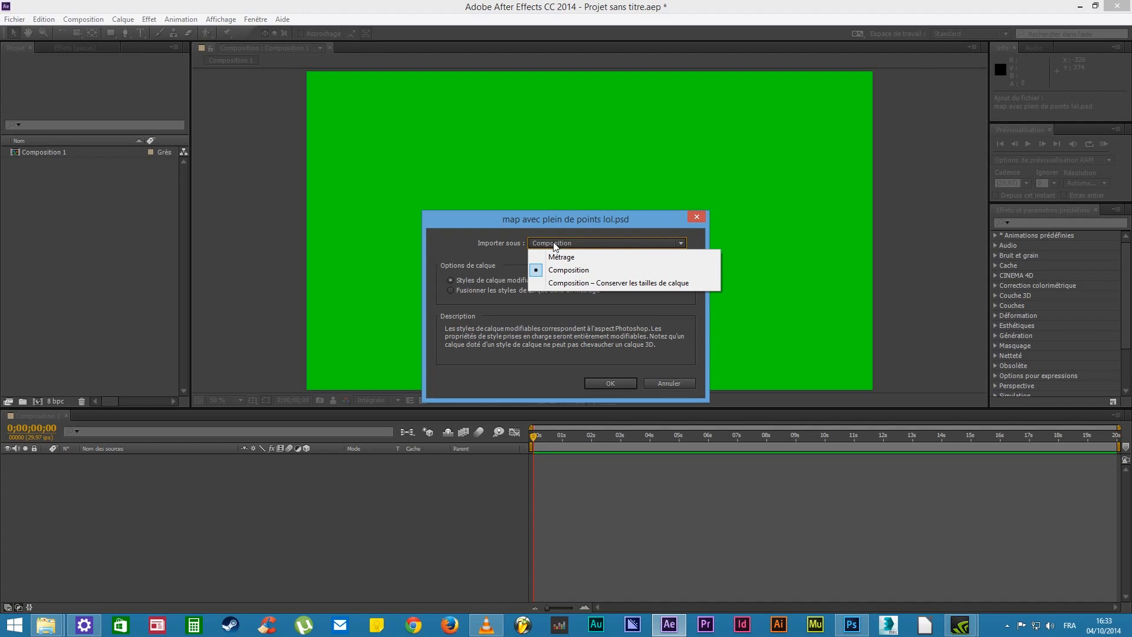
pyautogui.click(522, 242)
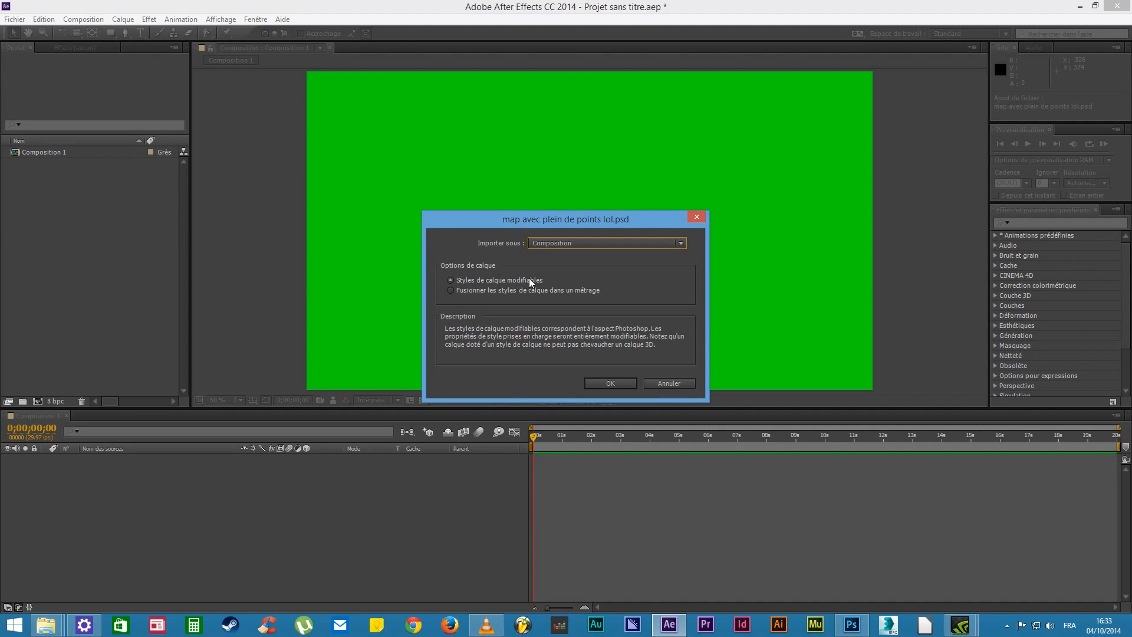
pyautogui.click(672, 630)
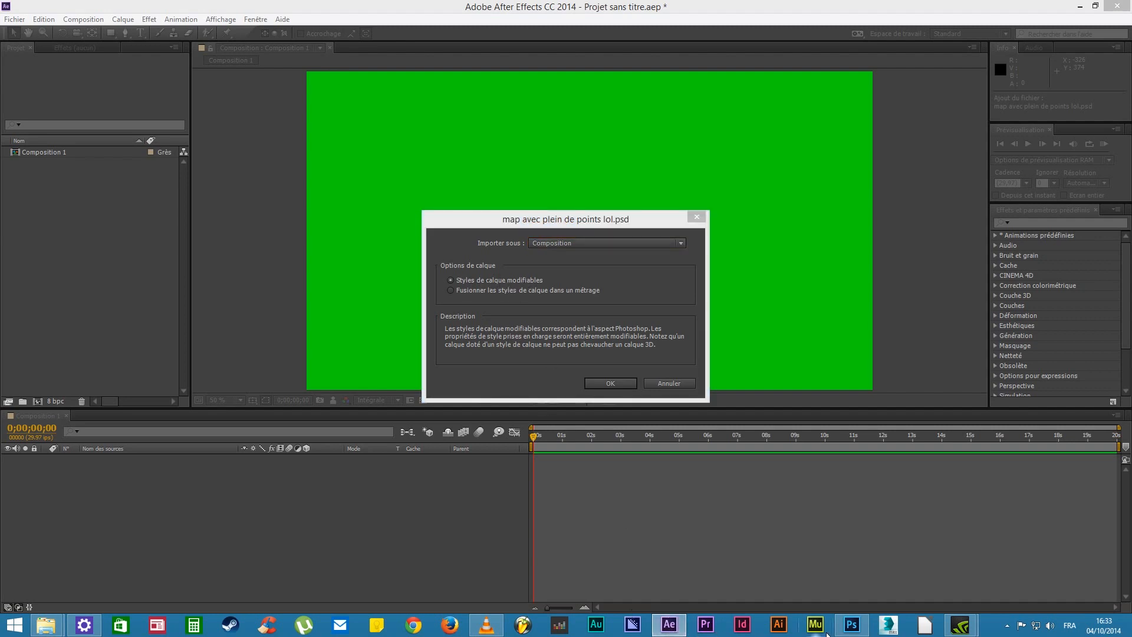
pyautogui.click(851, 624)
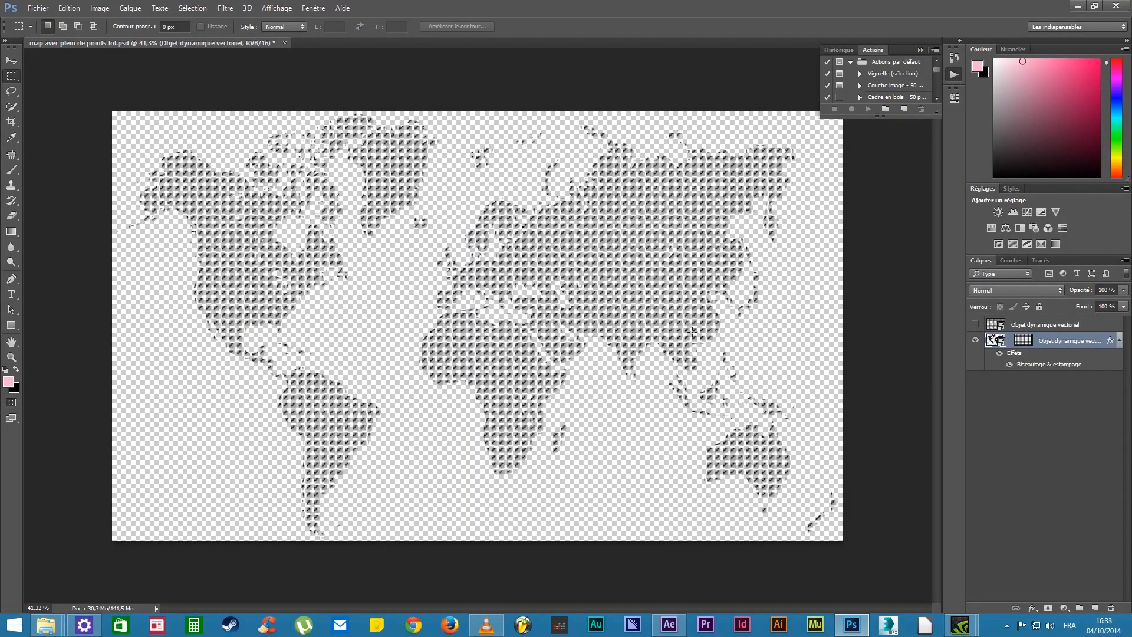
pyautogui.click(1077, 7)
pyautogui.click(486, 280)
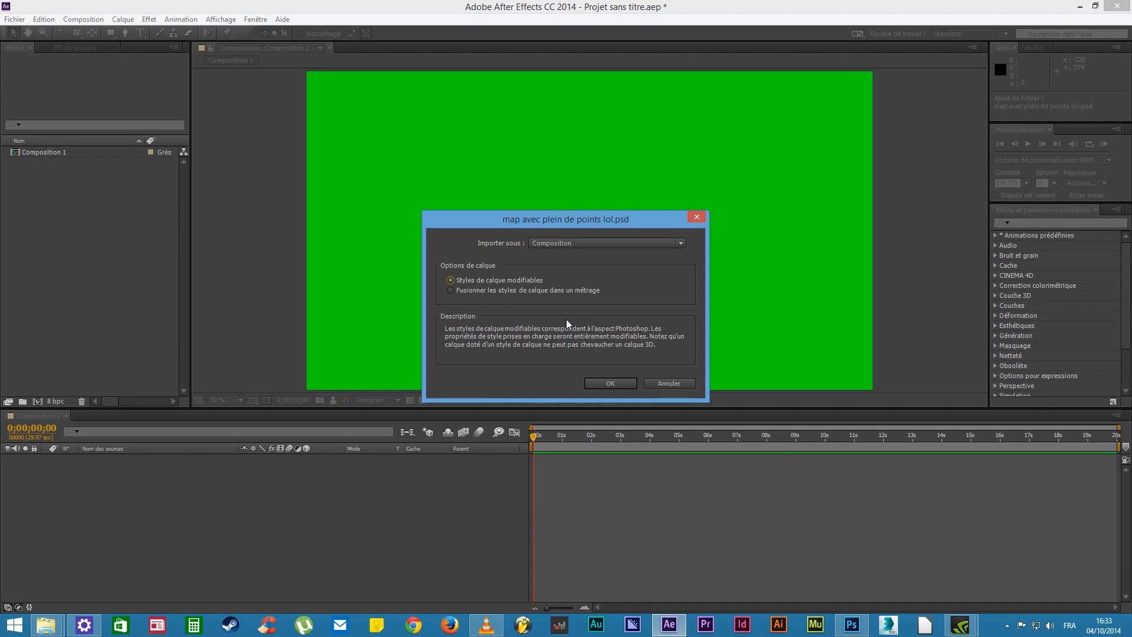
pyautogui.click(610, 383)
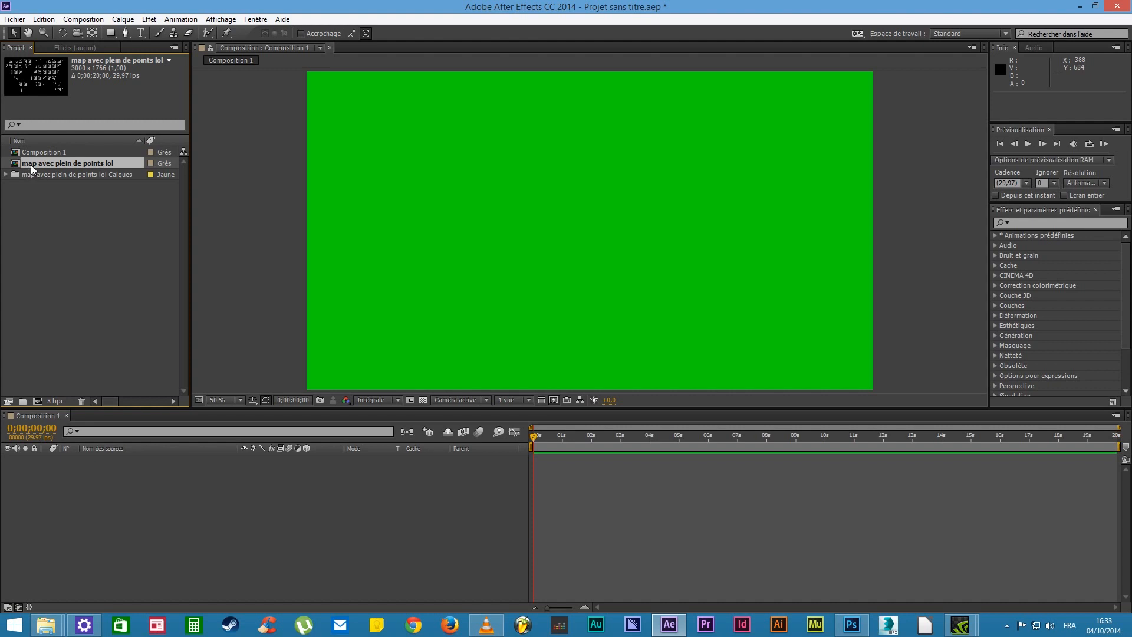
# Open the map avec plein de points lol composition and inspect the dotted world map up close and as a whole
pyautogui.doubleClick(86, 164)
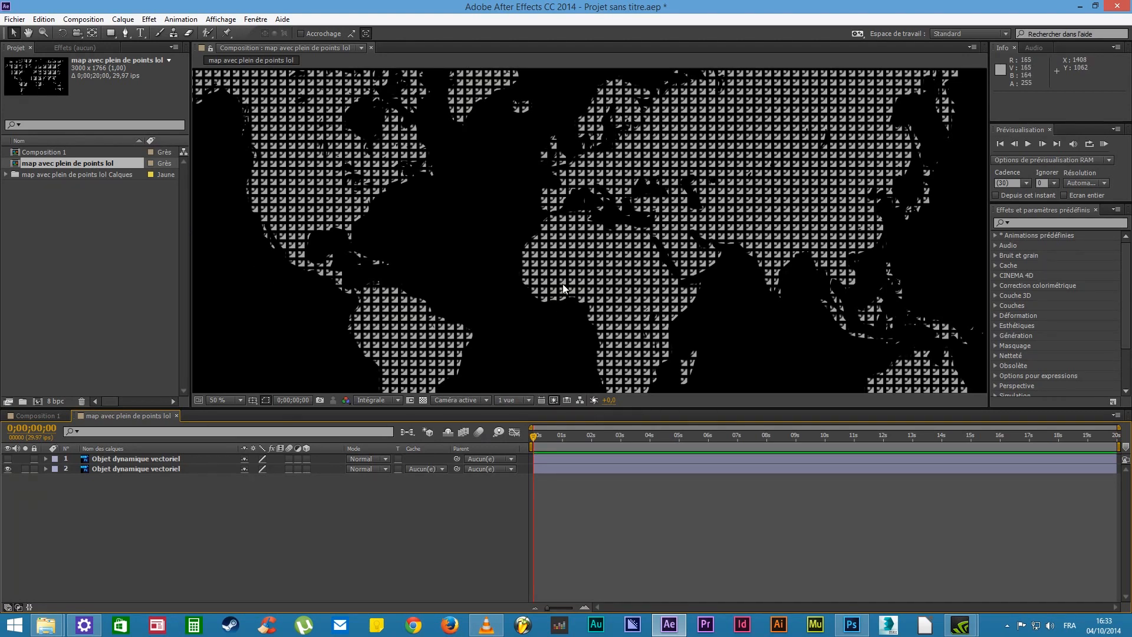
pyautogui.scroll(-2, 562, 285)
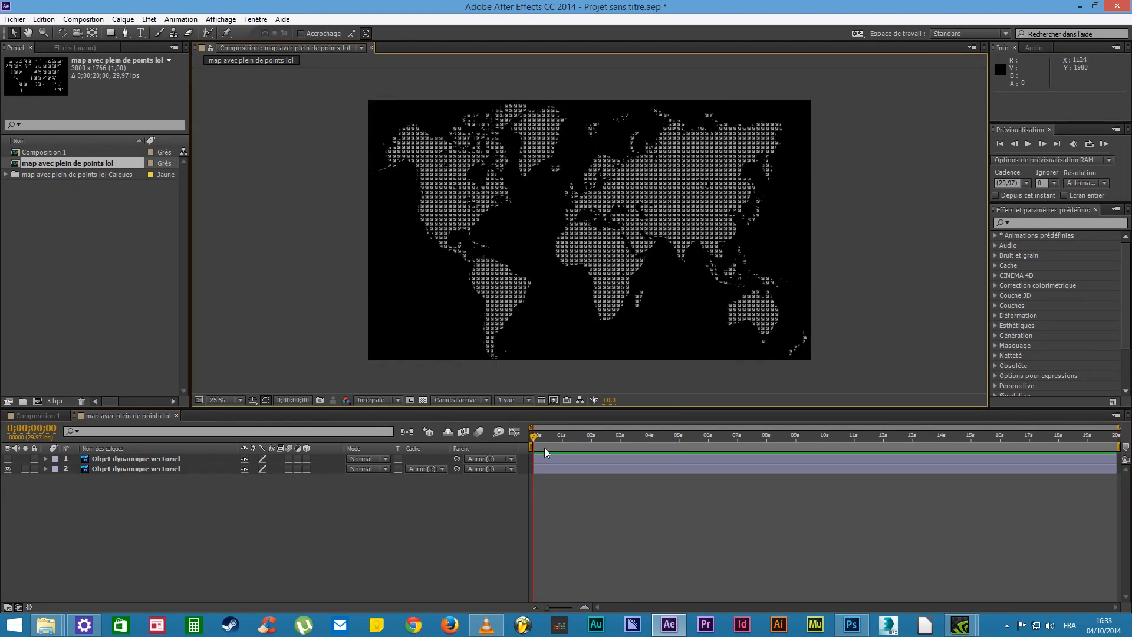
pyautogui.scroll(2, 425, 313)
pyautogui.scroll(-2, 430, 299)
pyautogui.scroll(2, 430, 299)
pyautogui.scroll(1, 426, 302)
pyautogui.scroll(-3, 426, 299)
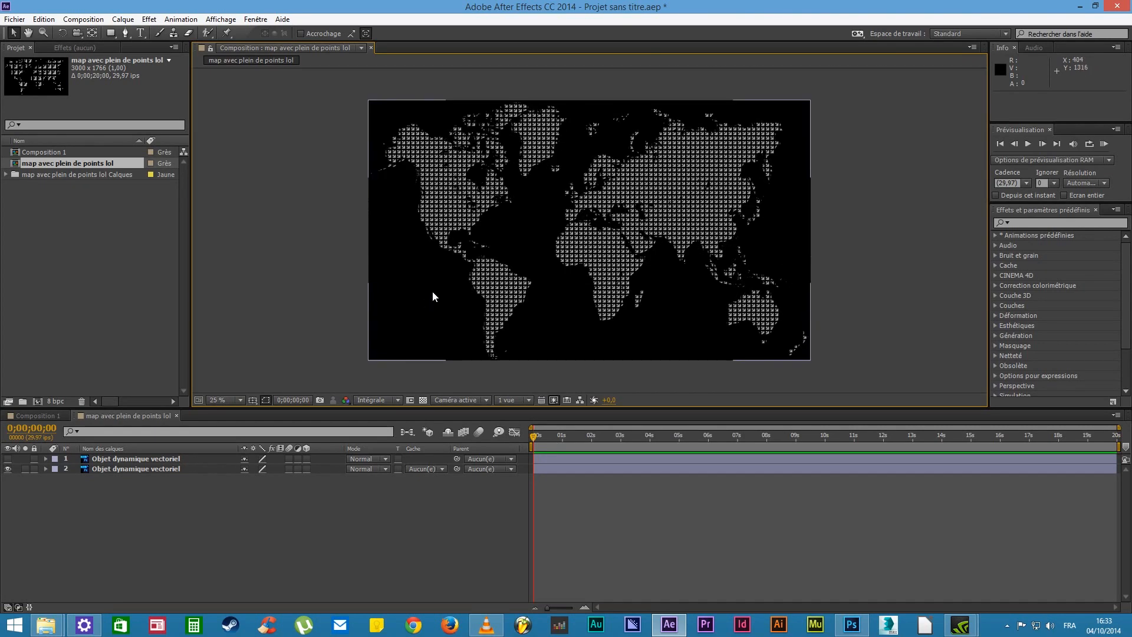
pyautogui.click(438, 273)
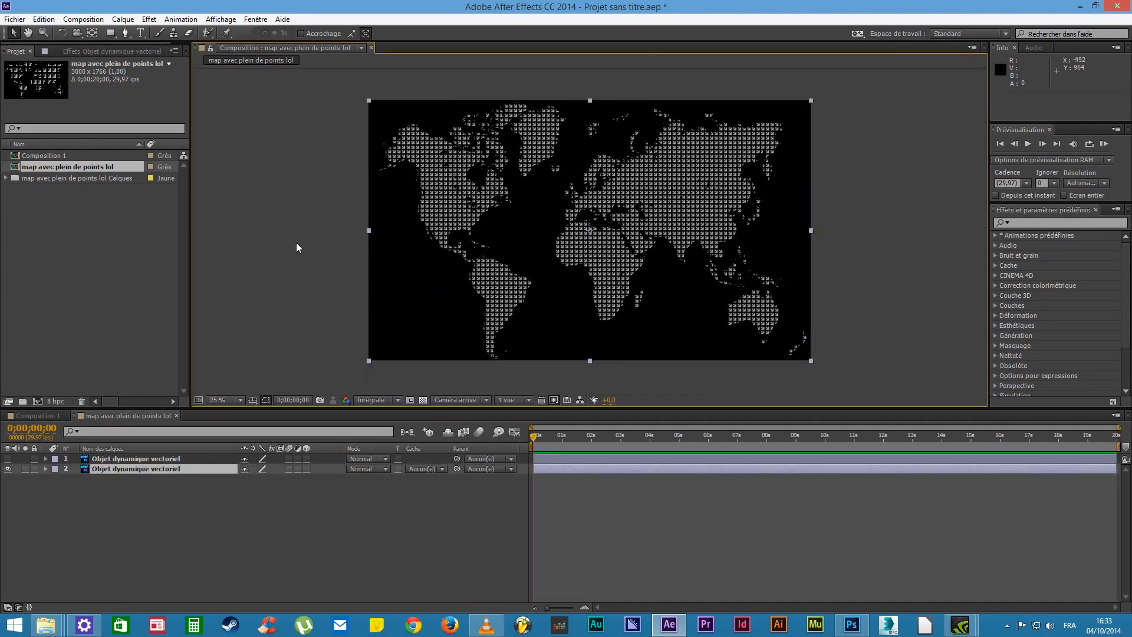
pyautogui.scroll(2, 307, 244)
pyautogui.scroll(-2, 307, 248)
pyautogui.click(254, 19)
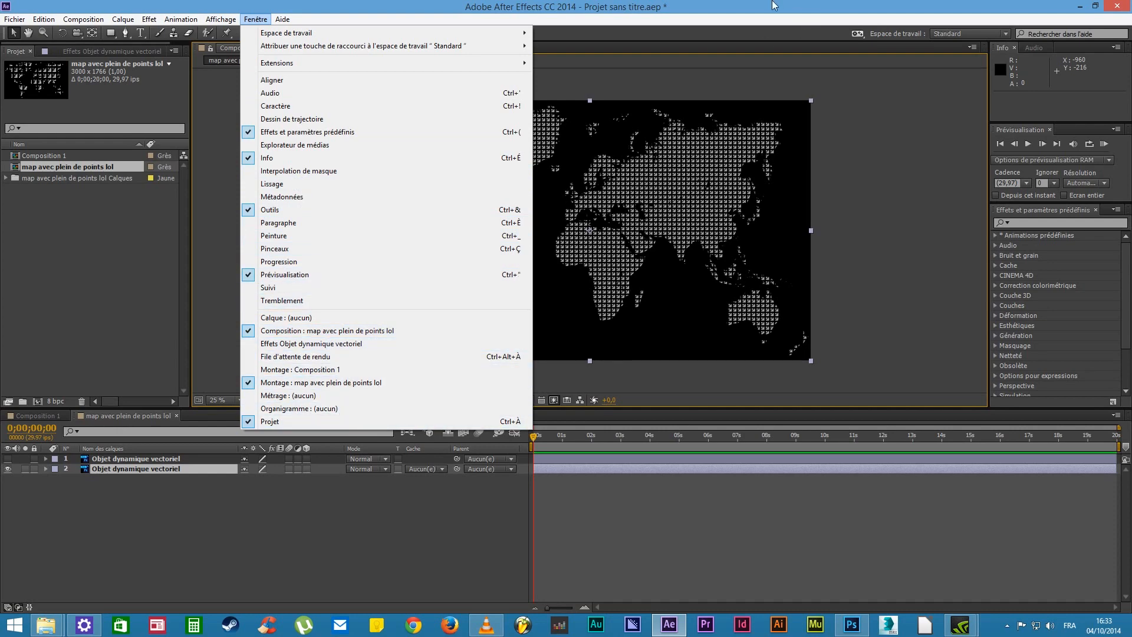
pyautogui.click(709, 3)
pyautogui.scroll(2, 768, 264)
pyautogui.scroll(-2, 725, 261)
pyautogui.scroll(2, 685, 258)
pyautogui.scroll(1, 682, 260)
pyautogui.scroll(-2, 682, 260)
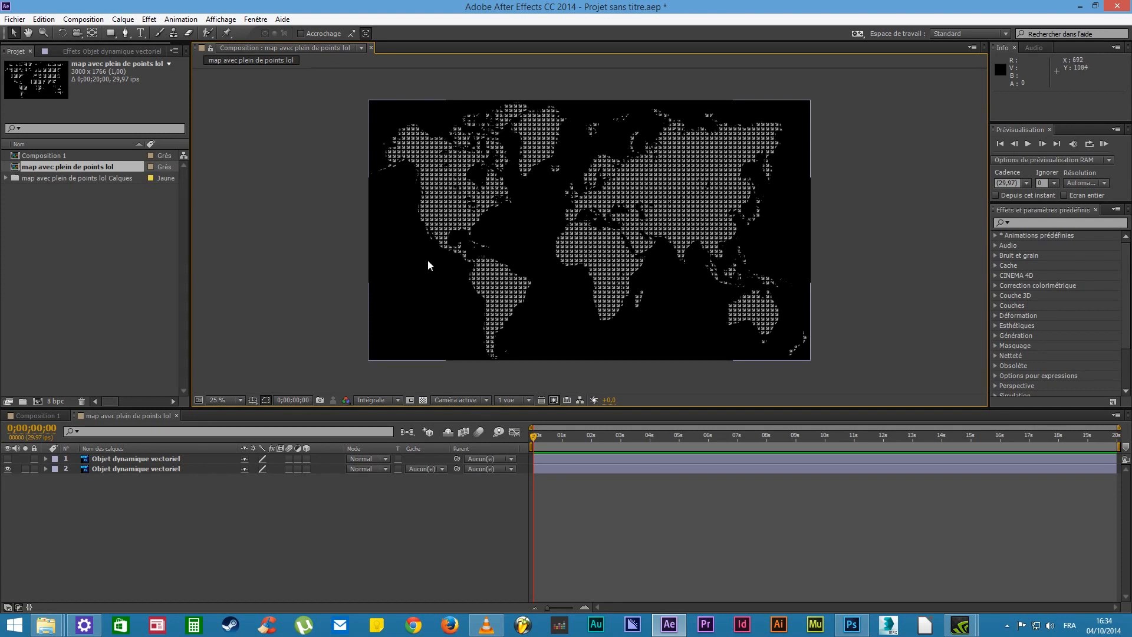
# Show the hidden upper layer to examine its grid over the map, and hide it again
pyautogui.click(142, 461)
pyautogui.click(6, 464)
pyautogui.click(7, 459)
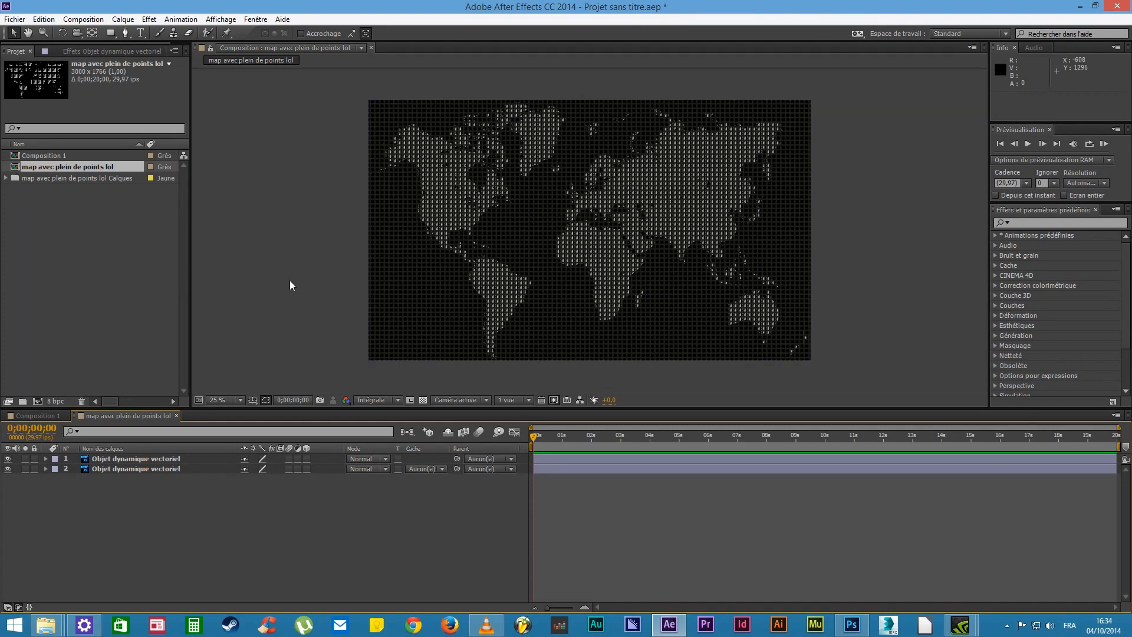
pyautogui.scroll(4, 575, 270)
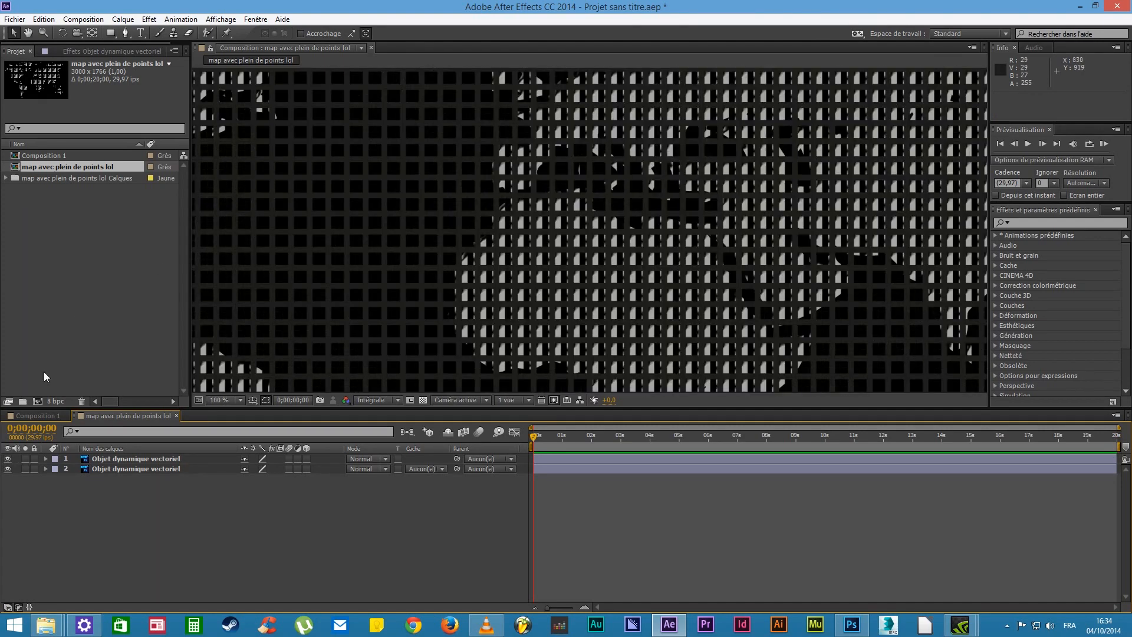
pyautogui.click(8, 458)
# Delete the hidden grid layer above the map layer
pyautogui.click(165, 468)
pyautogui.click(163, 459)
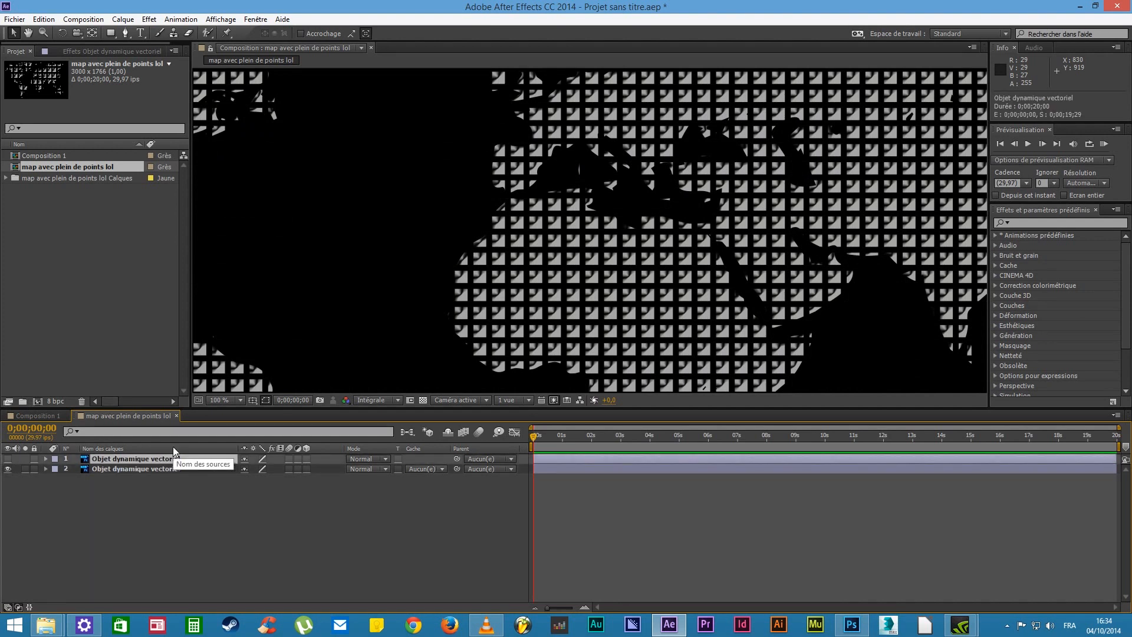
pyautogui.press('Delete')
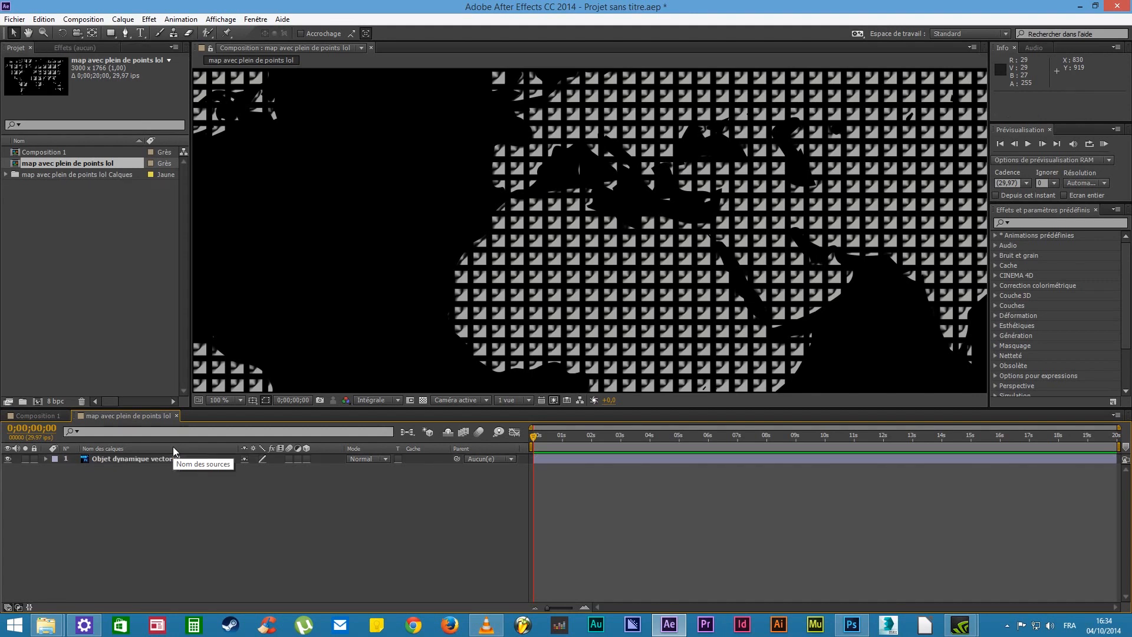
# Expand the map layer's styles to reveal the Biseautage et estampage settings
pyautogui.click(46, 459)
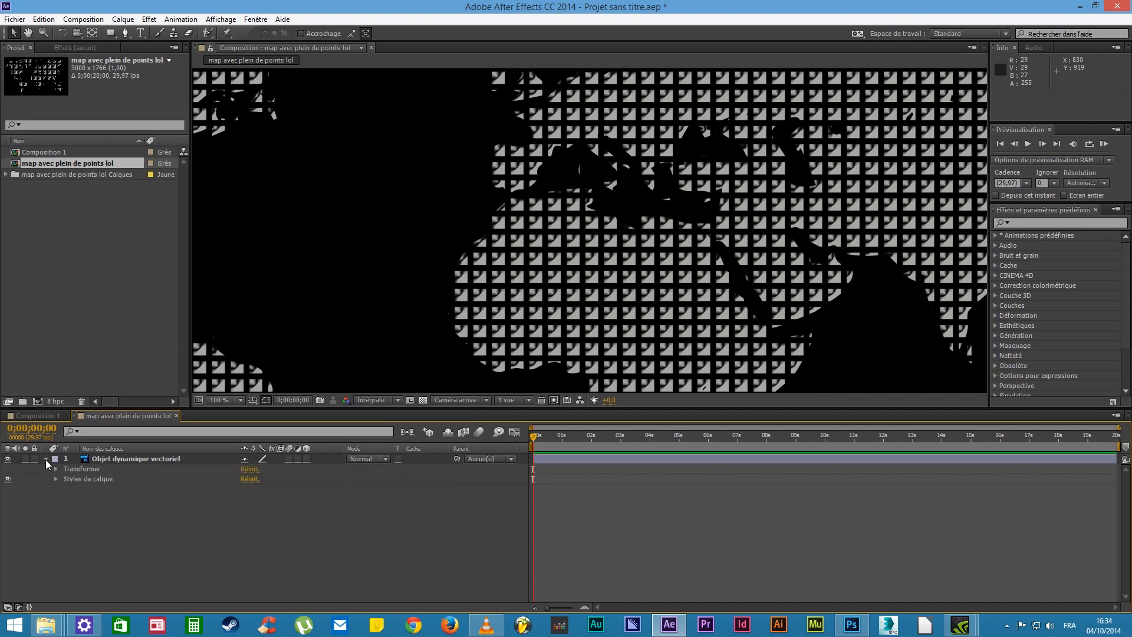
pyautogui.click(56, 479)
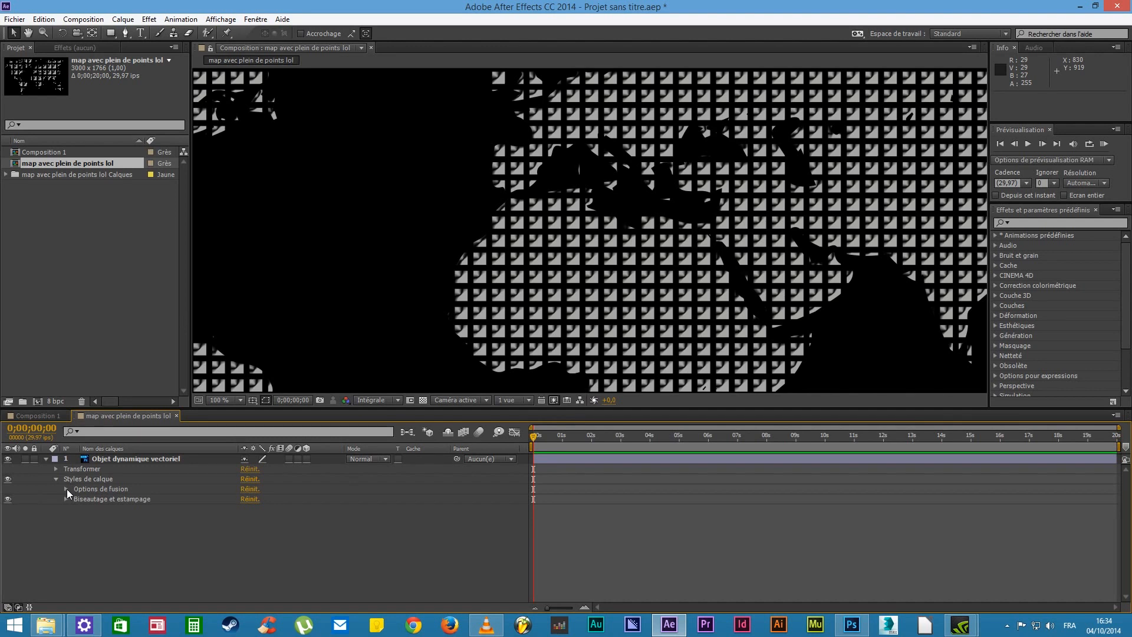
pyautogui.click(66, 488)
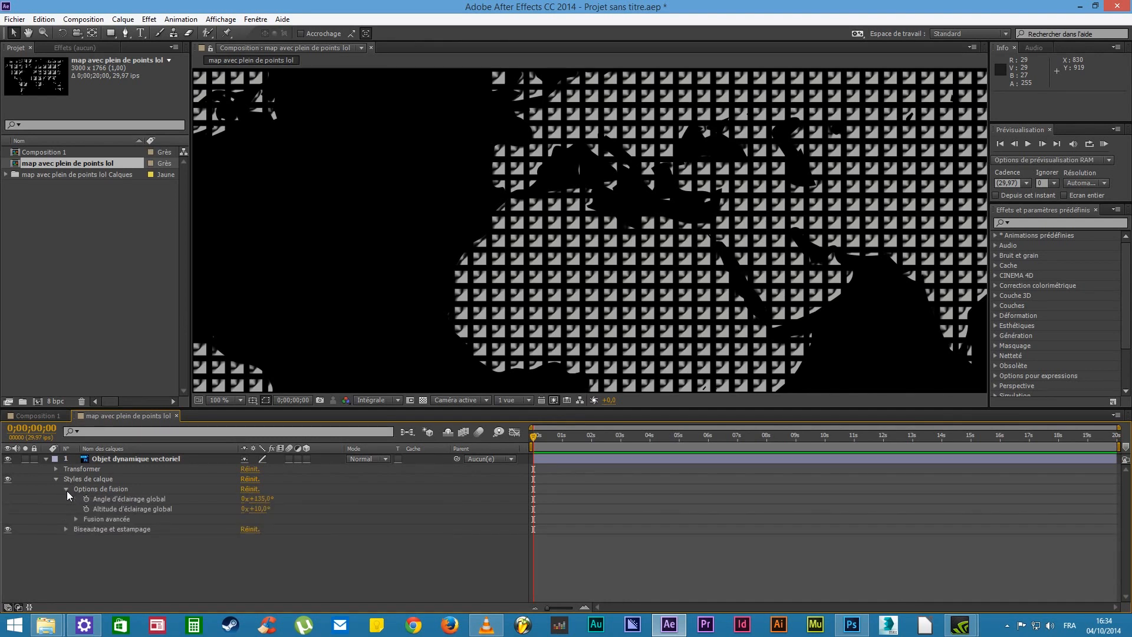
pyautogui.click(66, 489)
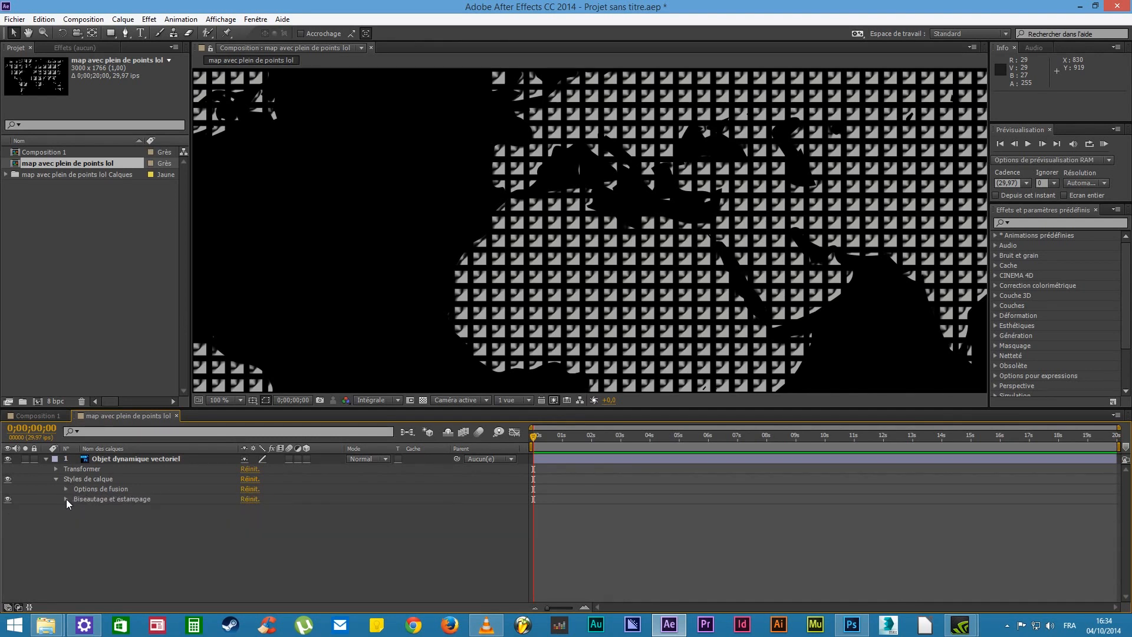
pyautogui.click(66, 499)
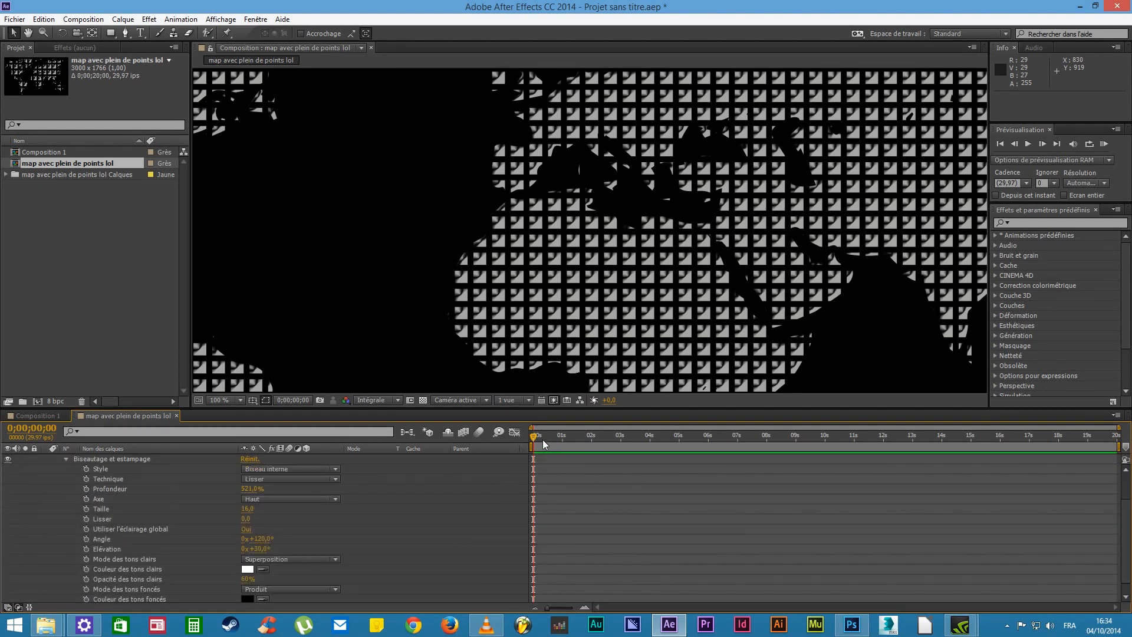
# Start animating the bevel's Angle with a keyframe at the very beginning of the composition
pyautogui.moveTo(538, 436); pyautogui.dragTo(416, 474)
pyautogui.moveTo(541, 437); pyautogui.dragTo(490, 440)
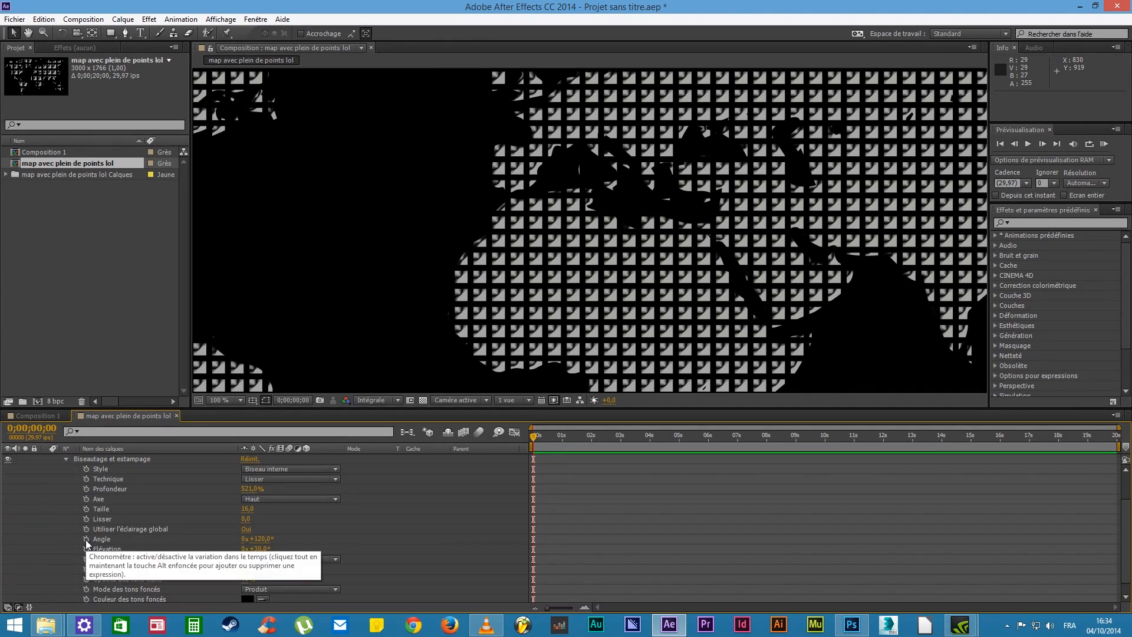
pyautogui.click(87, 539)
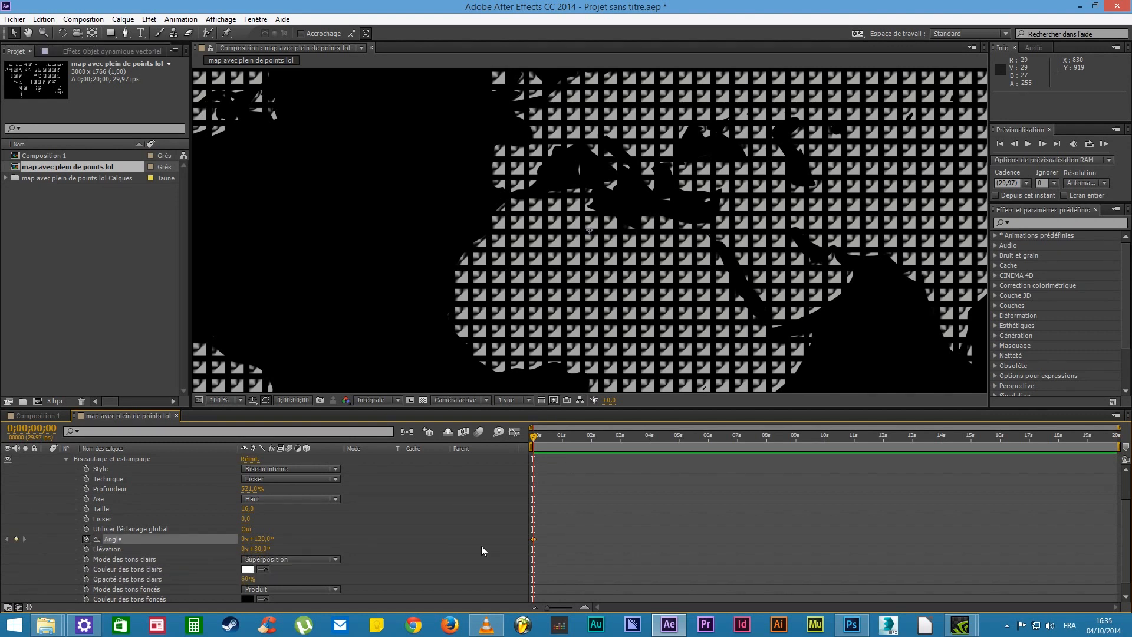
# Add a second keyframe for the bevel's Angle at the end of the composition, at 0;00;19;29
pyautogui.moveTo(575, 437); pyautogui.dragTo(935, 436)
pyautogui.moveTo(1095, 460); pyautogui.dragTo(1123, 463)
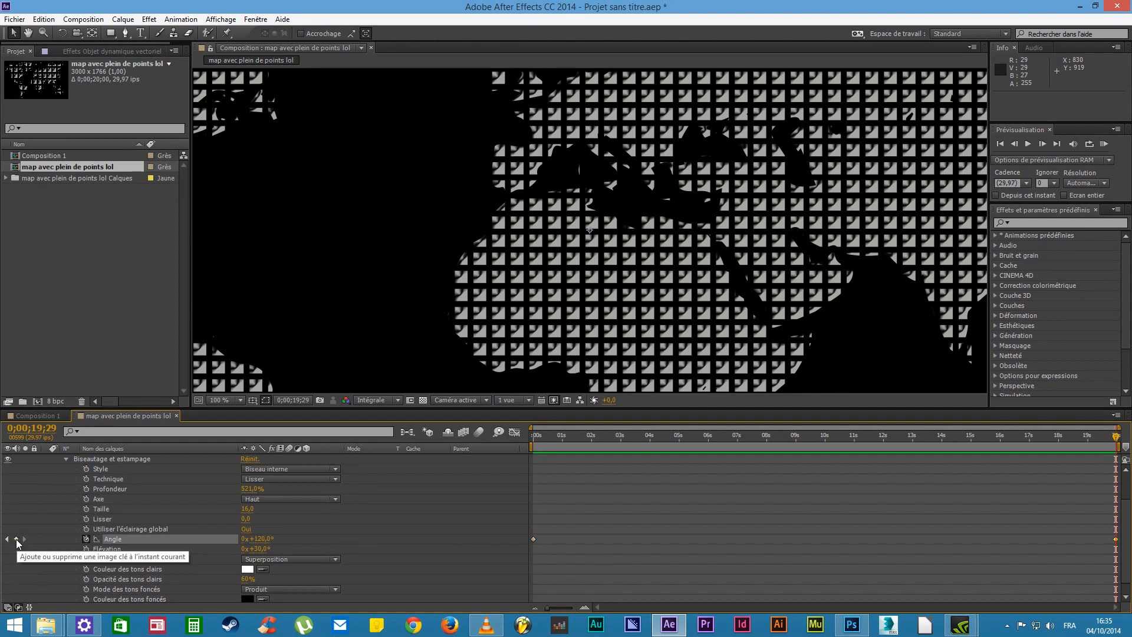
pyautogui.click(16, 539)
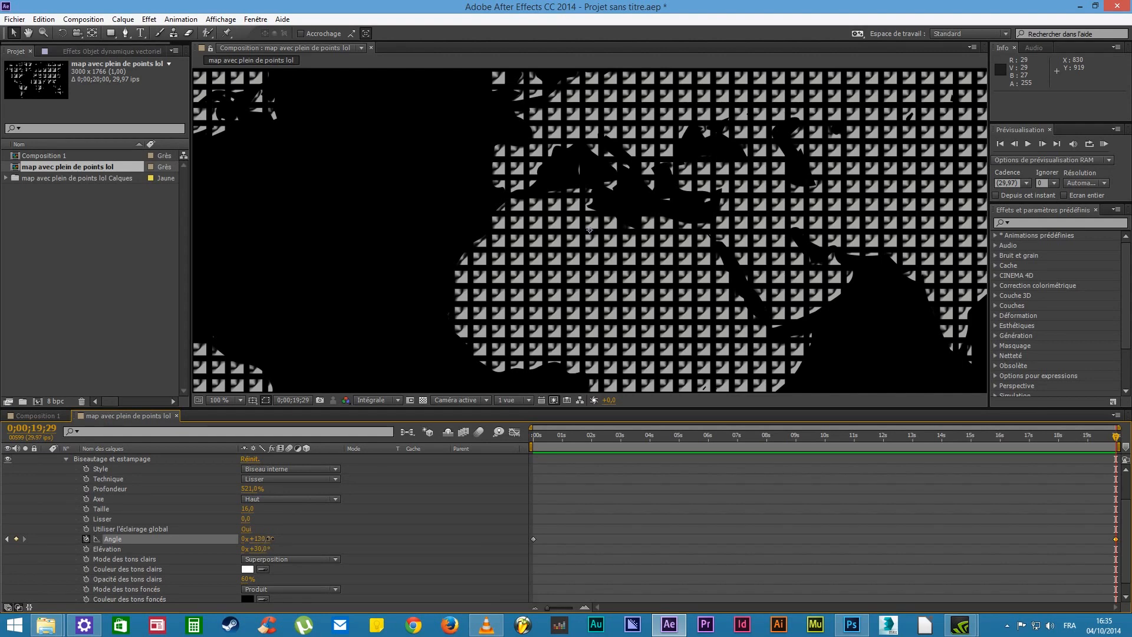
# Adjust the bevel's Angle at the final keyframe and set its number of full revolutions to 2
pyautogui.moveTo(270, 538); pyautogui.dragTo(279, 538)
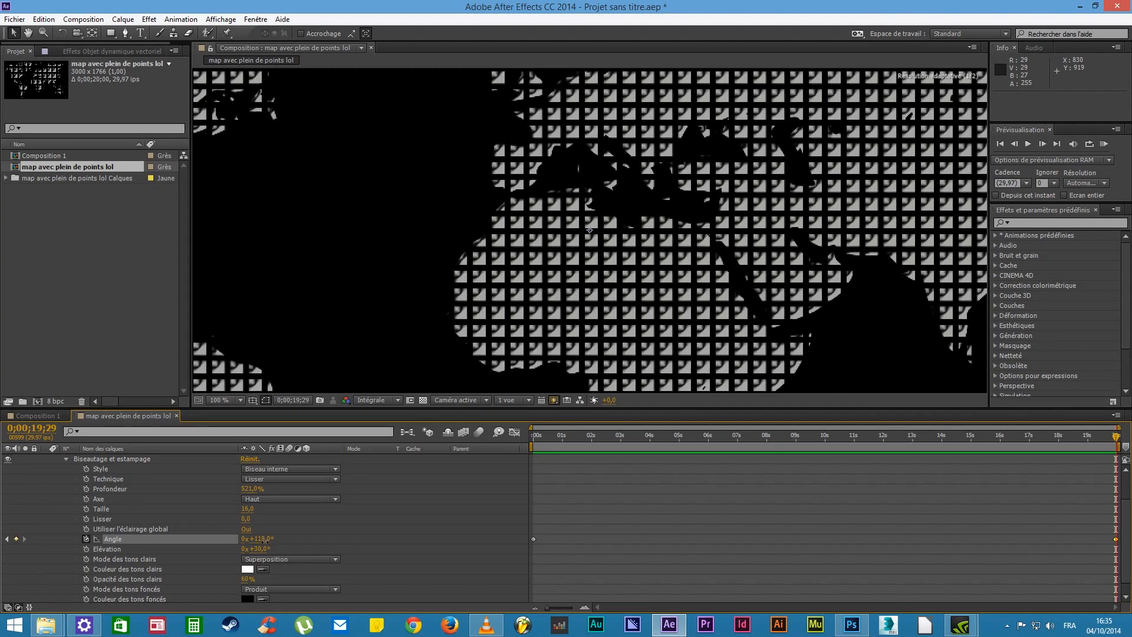
pyautogui.moveTo(267, 541); pyautogui.dragTo(266, 541)
pyautogui.click(244, 540)
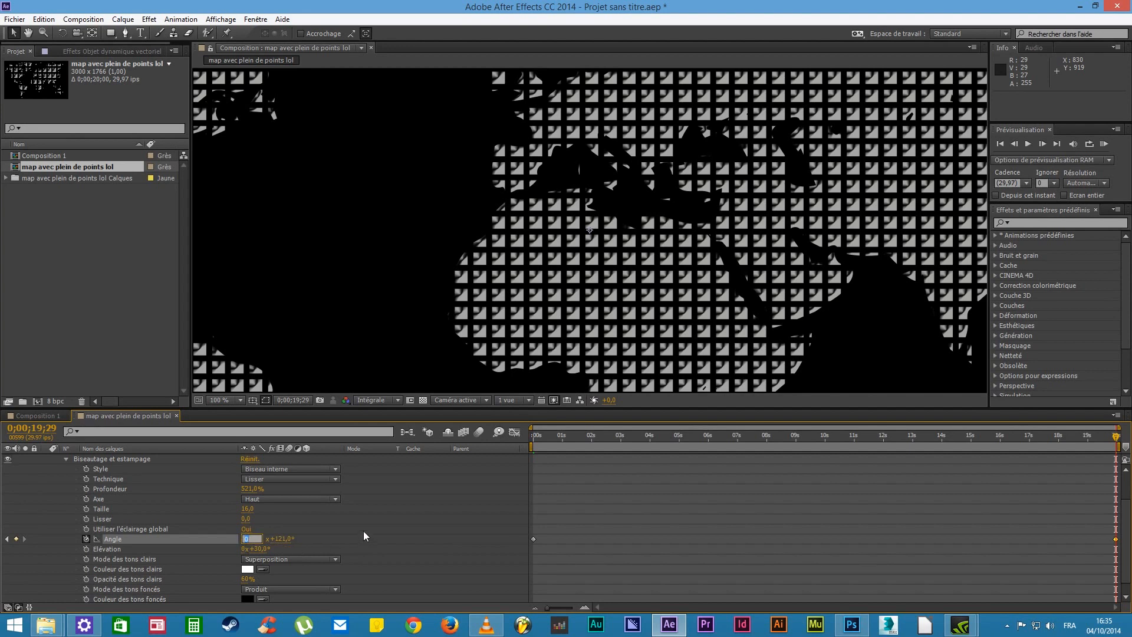
pyautogui.write('2')
pyautogui.press('Return')
# Return to the start of the composition and set the bevel's Utiliser l'éclairage global option to Non
pyautogui.moveTo(1045, 432); pyautogui.dragTo(489, 434)
pyautogui.click(247, 529)
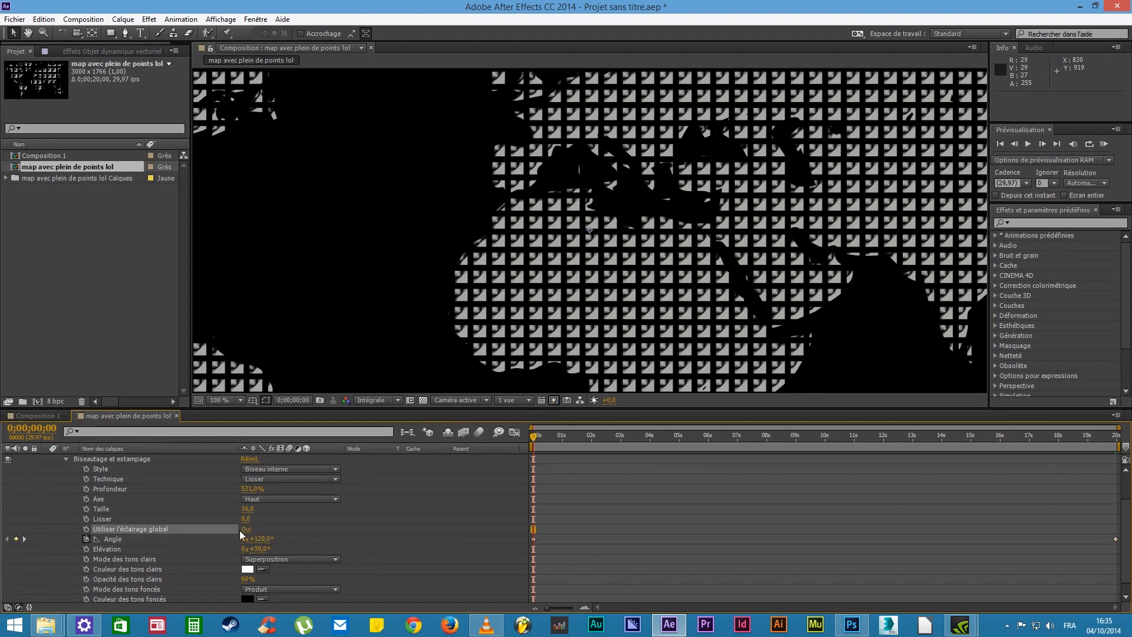
pyautogui.click(248, 529)
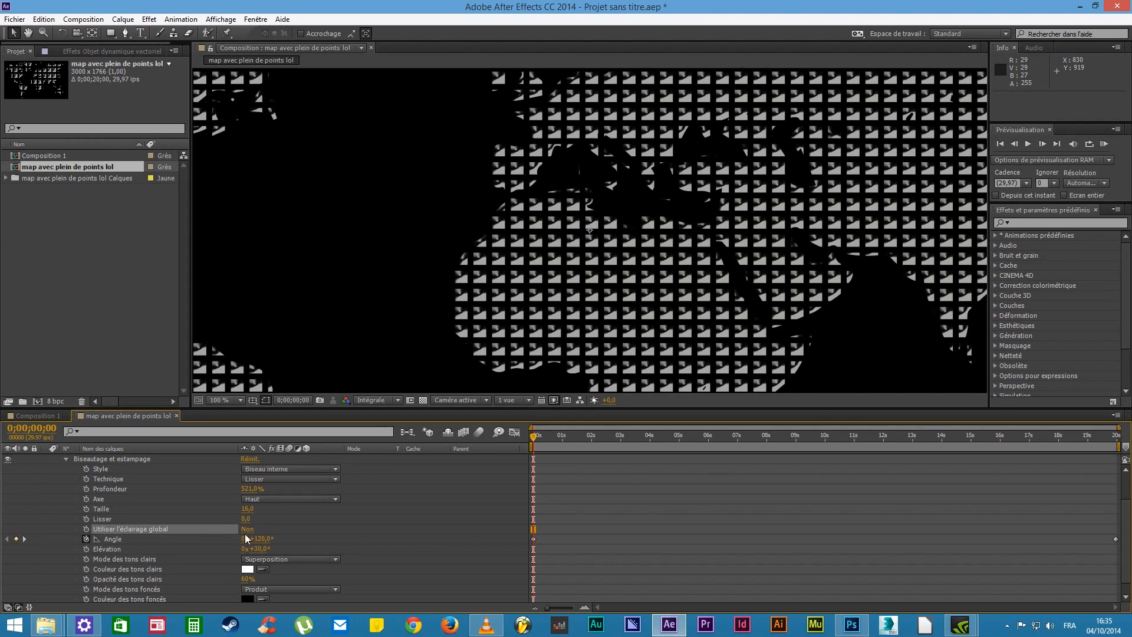
# Preview the rotating bevel lighting across the timeline and return to the first frame
pyautogui.moveTo(533, 436)
pyautogui.mouseDown()
pyautogui.moveTo(769, 436)
pyautogui.moveTo(1120, 467)
pyautogui.moveTo(1082, 469)
pyautogui.mouseUp()
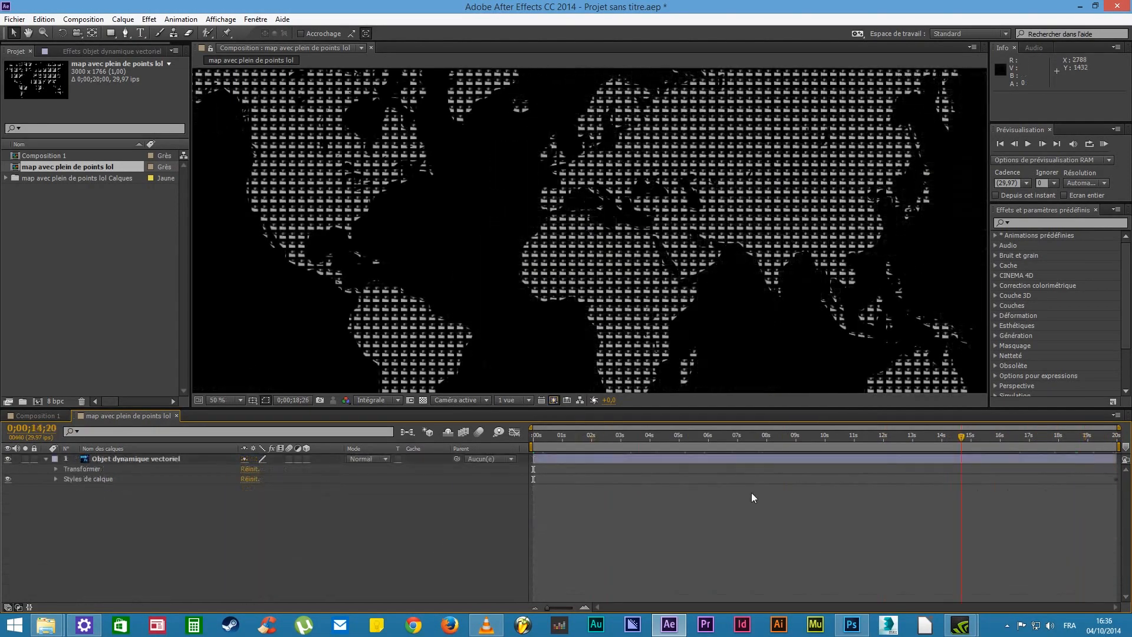
pyautogui.press('space')
pyautogui.moveTo(650, 526); pyautogui.dragTo(497, 511)
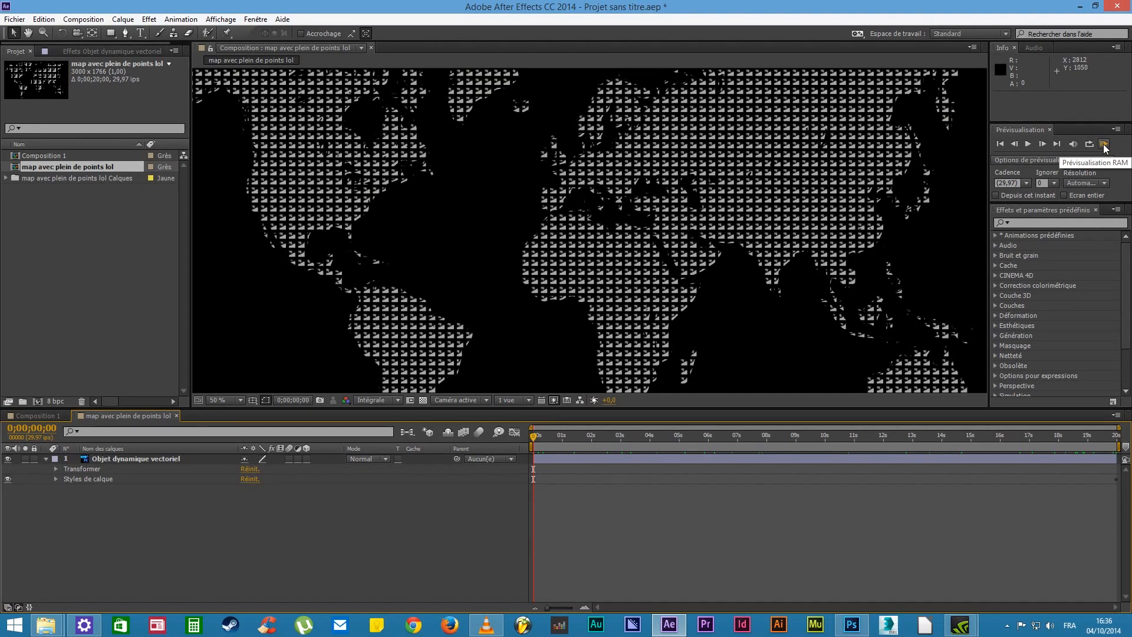
# Run a RAM preview of the rotating bevel lighting on the dotted map
pyautogui.click(1104, 144)
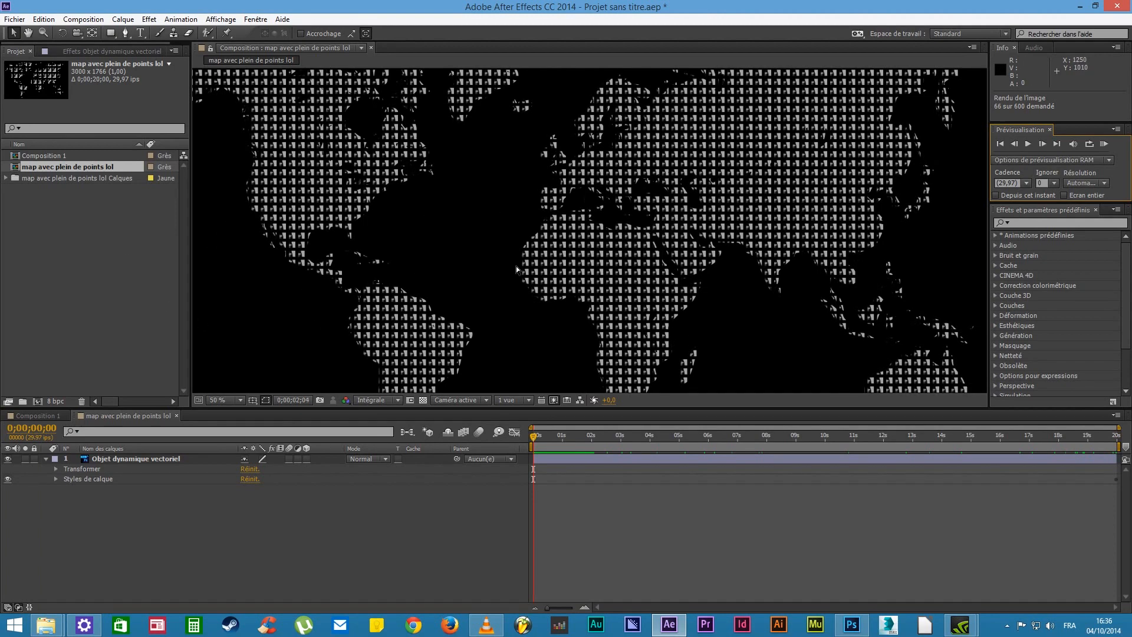
pyautogui.press('space')
pyautogui.press('space')
# Set the bevel Angle's full revolutions to 3 at the 0;00;19;29 keyframe and return to the start of the composition
pyautogui.click(56, 479)
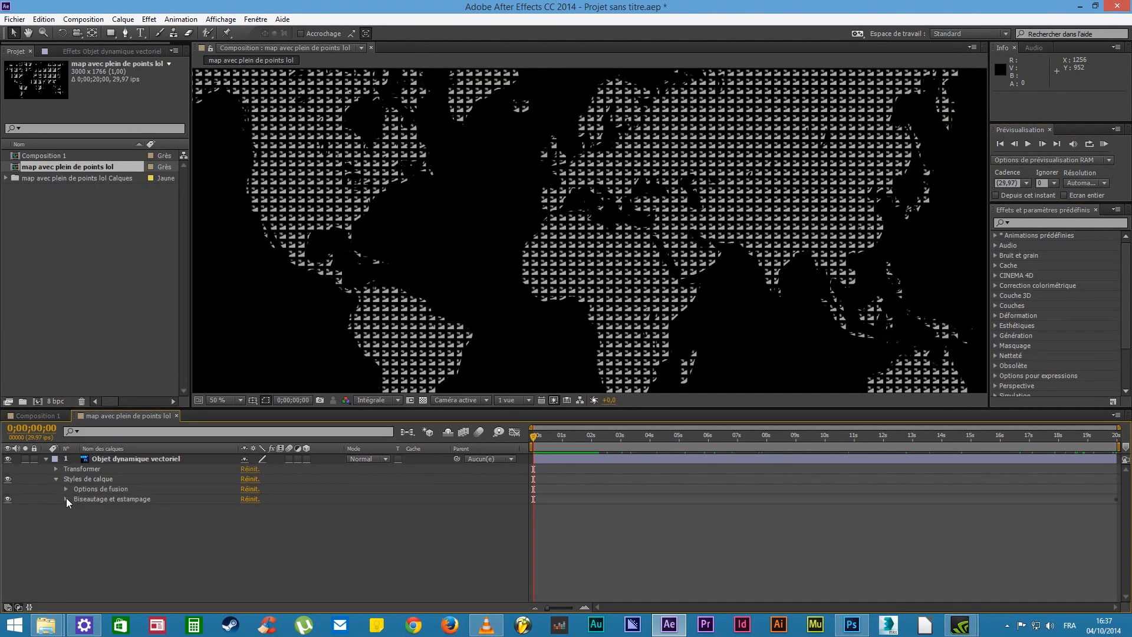
pyautogui.click(66, 499)
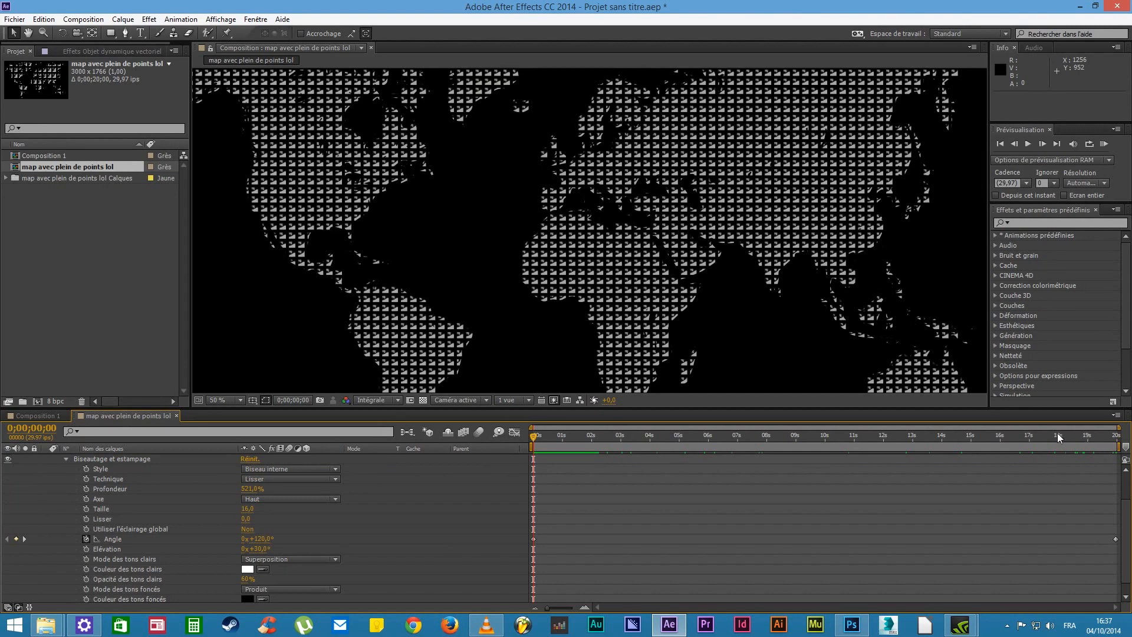
pyautogui.click(1116, 436)
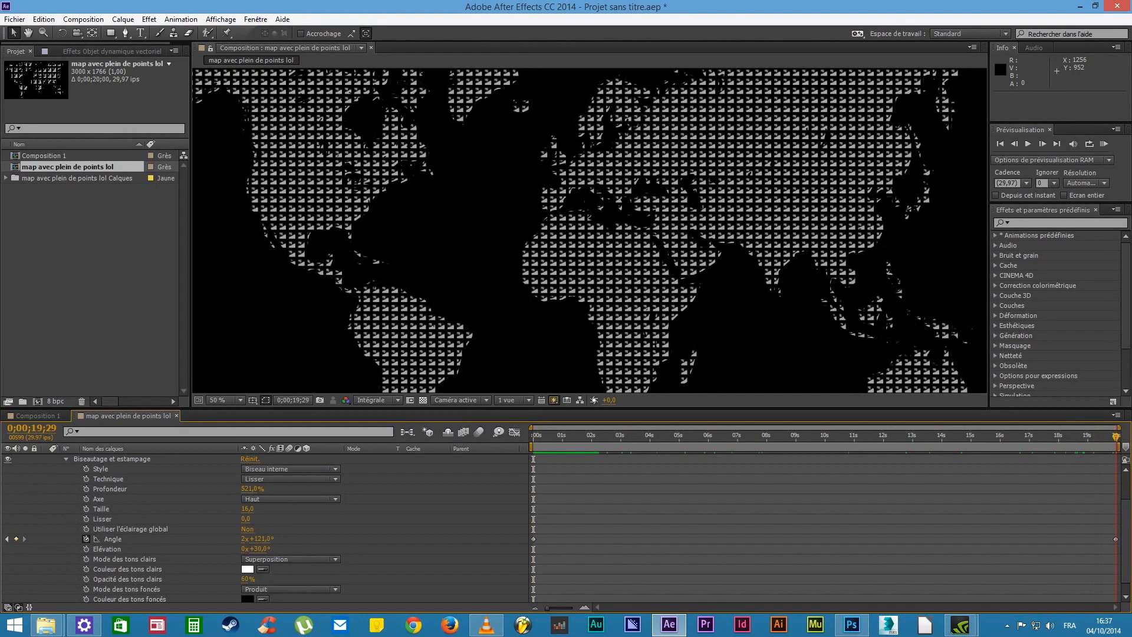
pyautogui.click(1115, 539)
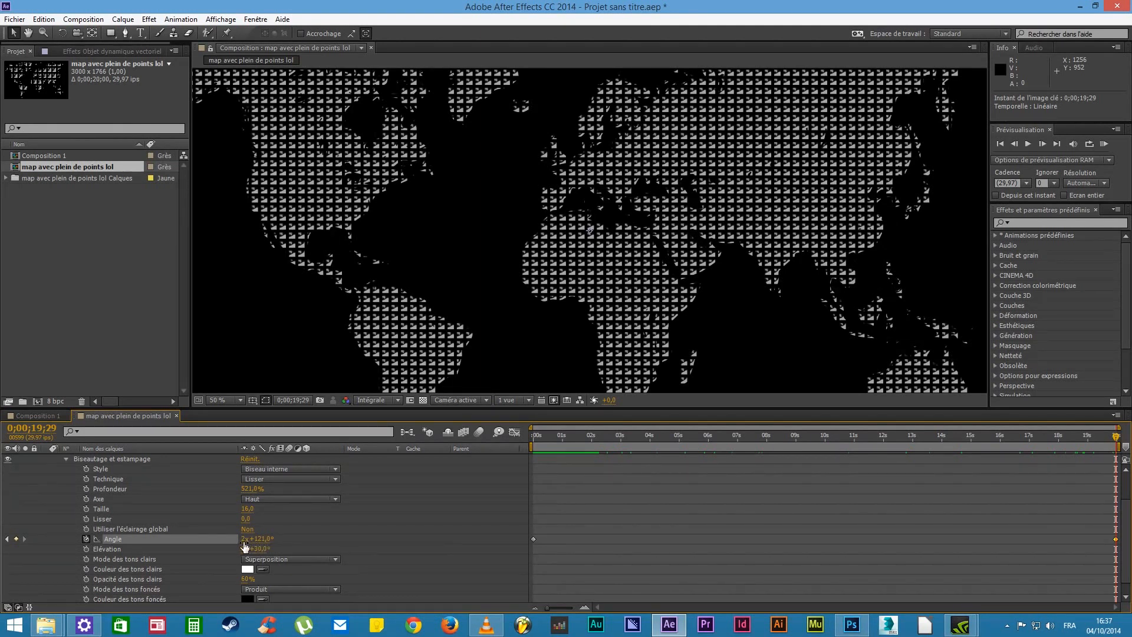
pyautogui.click(244, 539)
pyautogui.write('3')
pyautogui.press('Return')
pyautogui.press('Home')
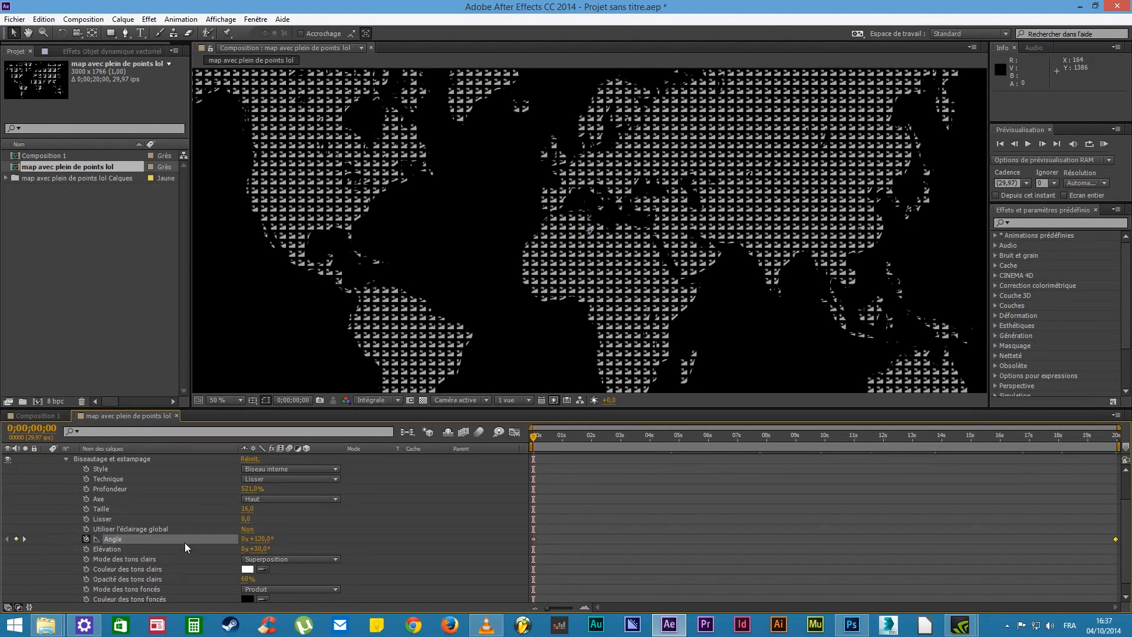
# Add the map avec plein de points lol composition as a layer in Composition 1 and scrub through it, returning to the first frame
pyautogui.doubleClick(44, 156)
pyautogui.click(115, 416)
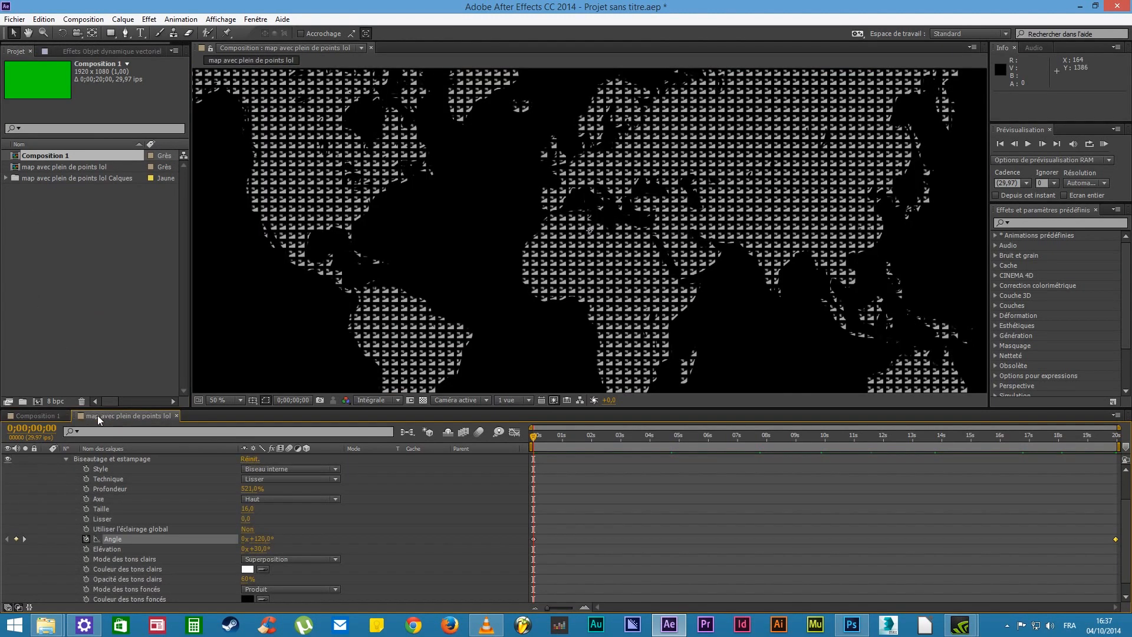
pyautogui.click(30, 418)
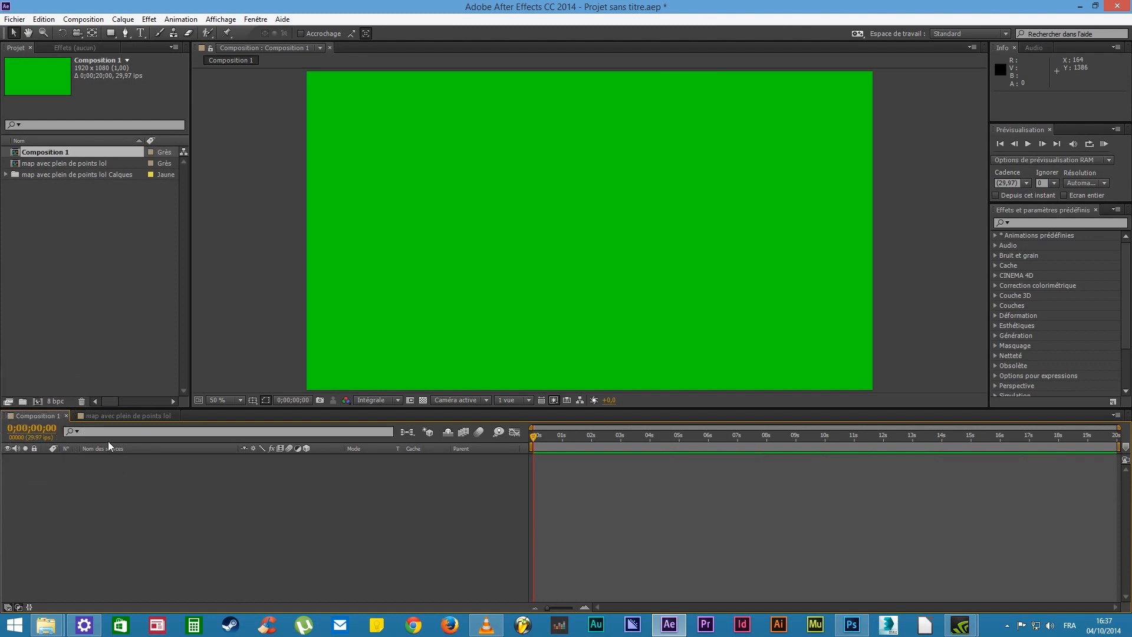
pyautogui.moveTo(35, 164); pyautogui.dragTo(164, 494)
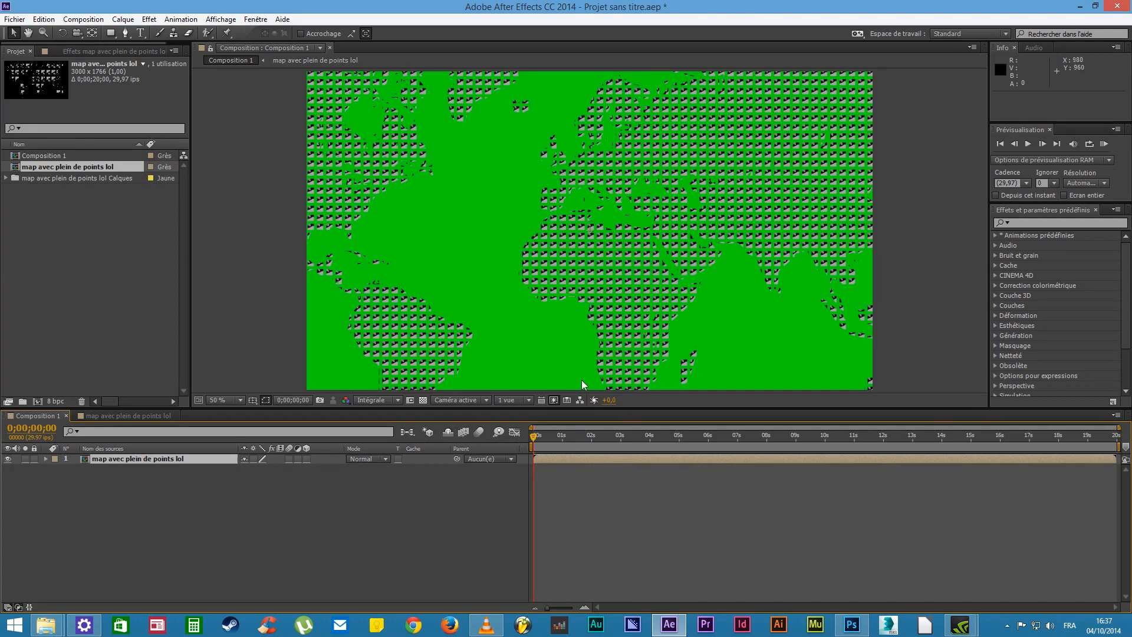
pyautogui.moveTo(543, 436); pyautogui.dragTo(832, 436)
pyautogui.press('Home')
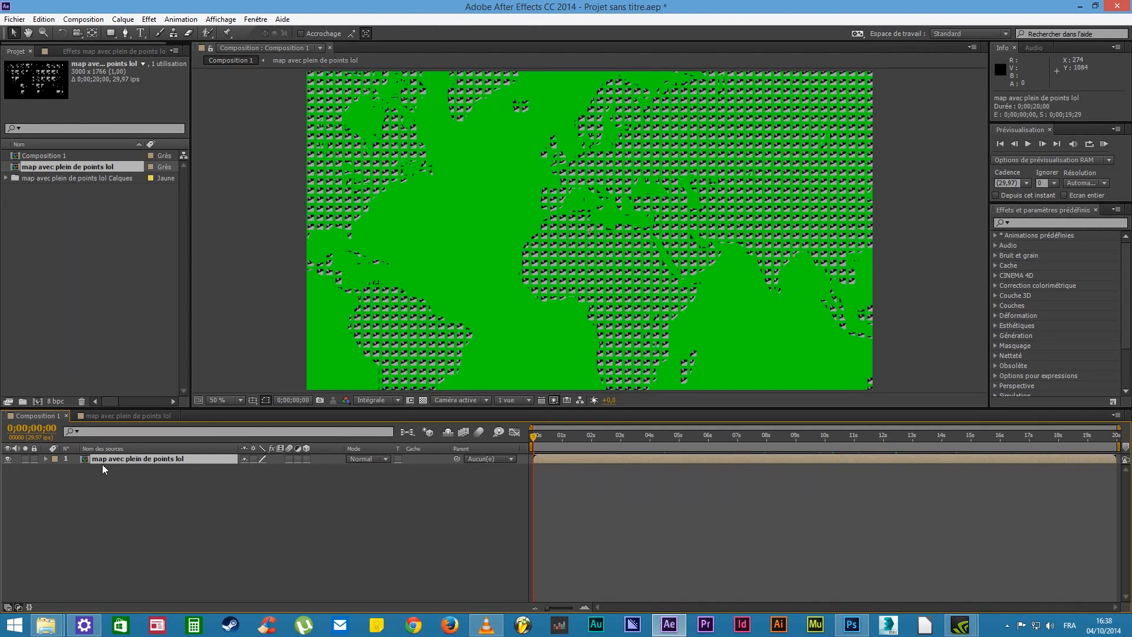
pyautogui.click(1026, 221)
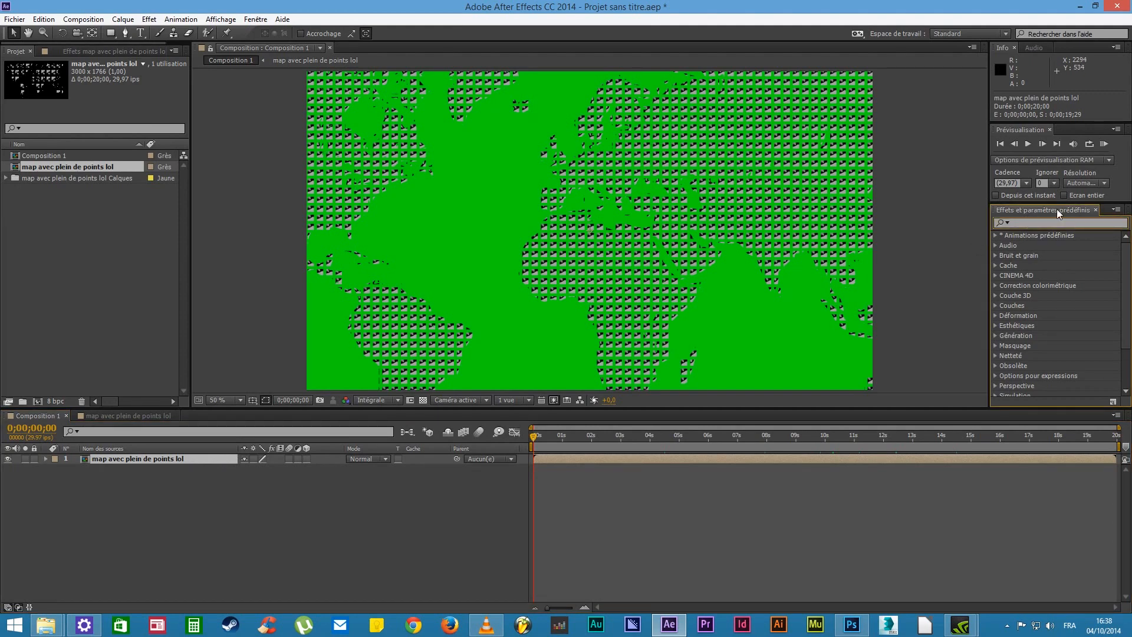
pyautogui.click(995, 235)
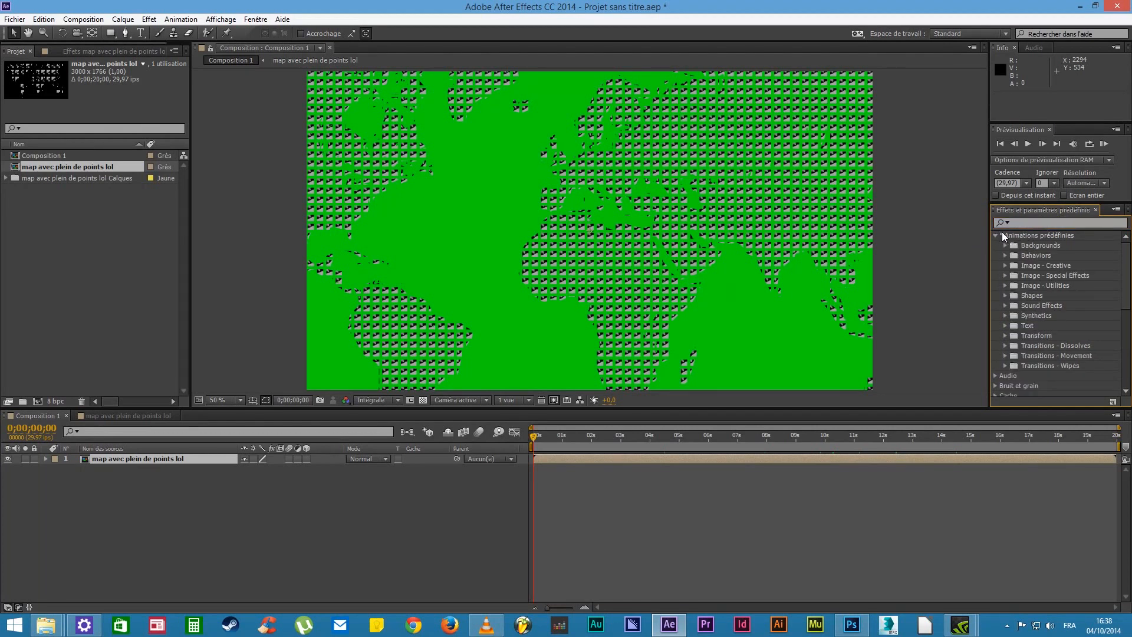
pyautogui.click(995, 235)
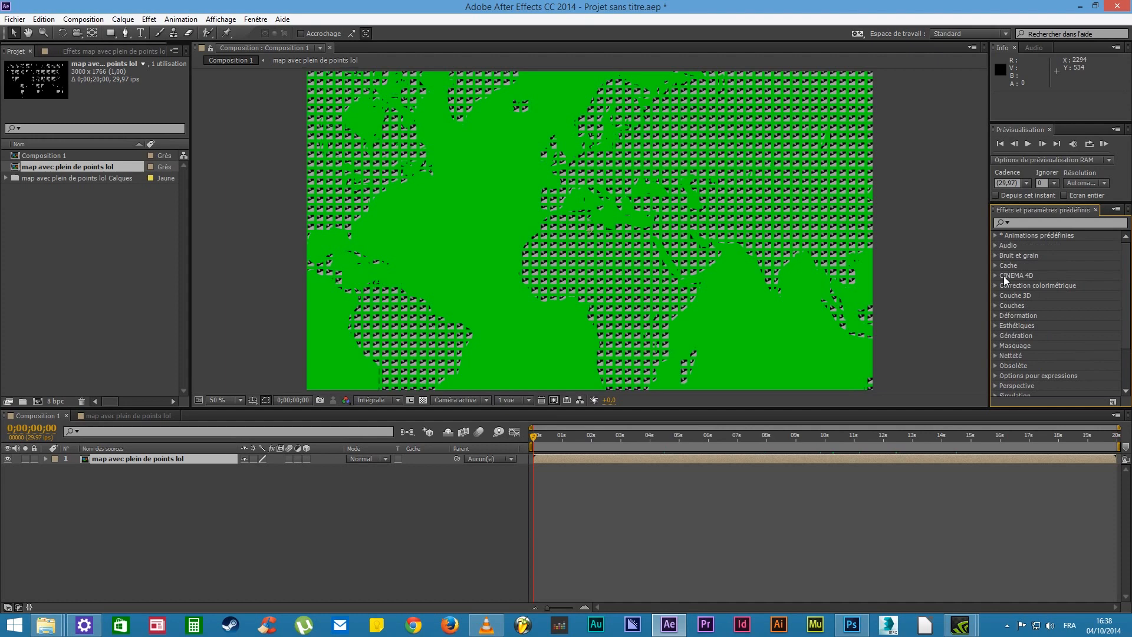
pyautogui.scroll(-3, 1005, 293)
pyautogui.scroll(3, 1009, 301)
pyautogui.click(995, 235)
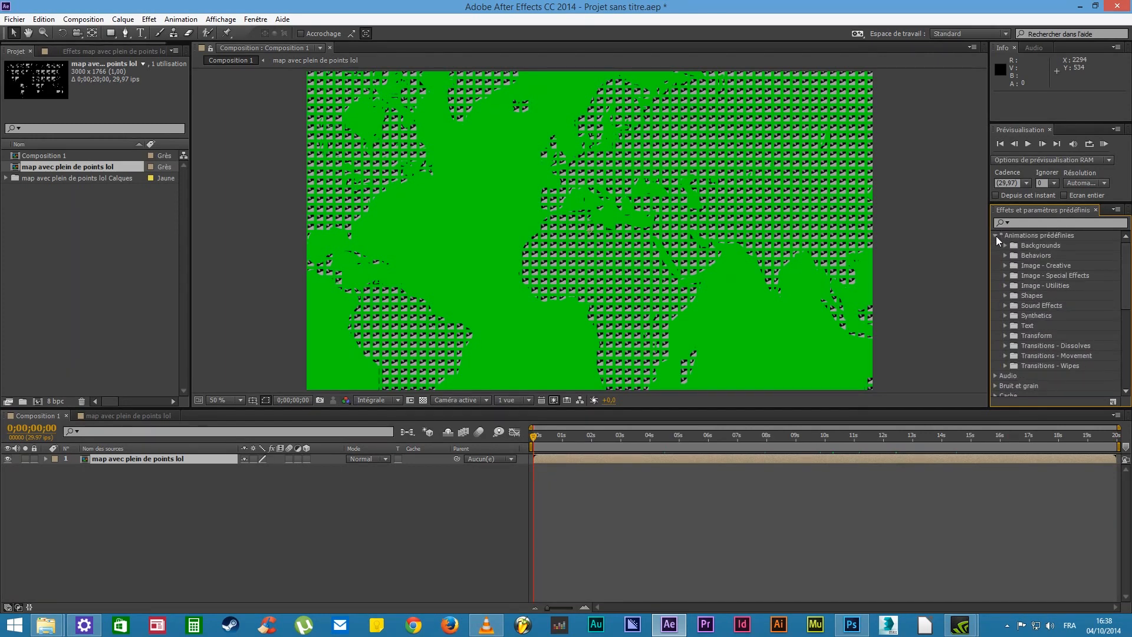
pyautogui.click(995, 236)
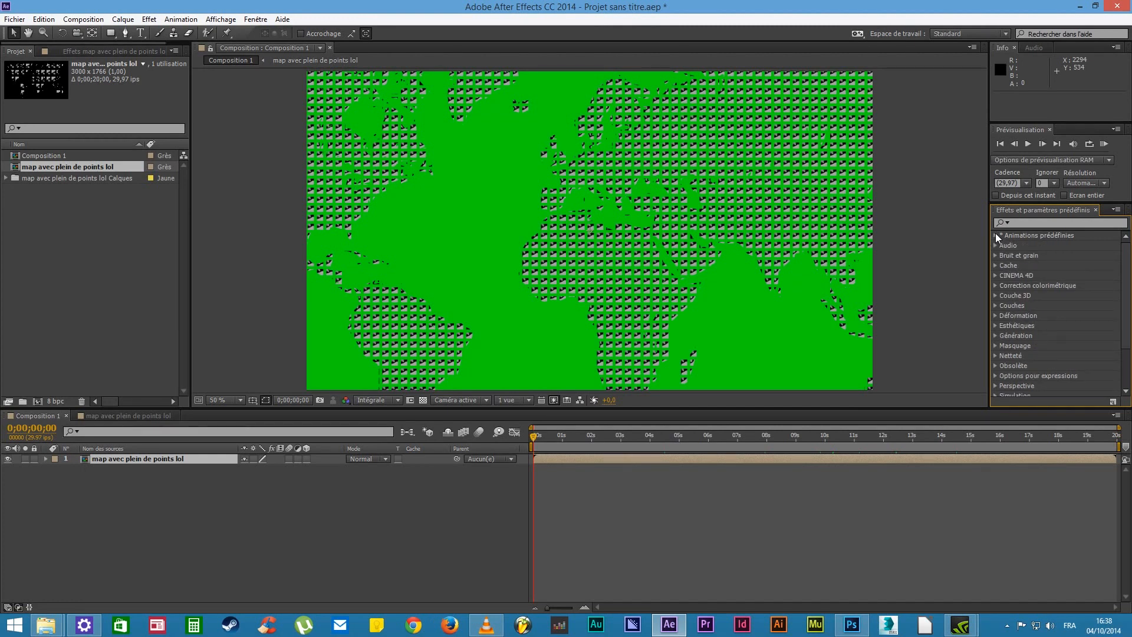
# Find the CC Sphere effect by searching for "cc sp" and apply it to the map layer
pyautogui.click(1021, 224)
pyautogui.write('cc s')
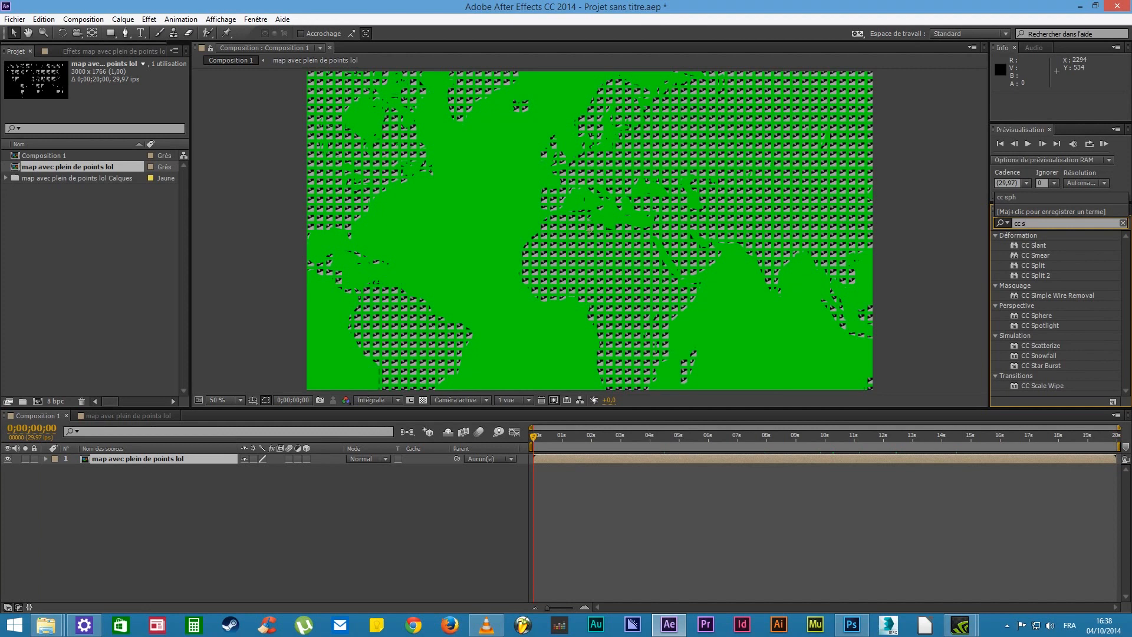
pyautogui.write('p')
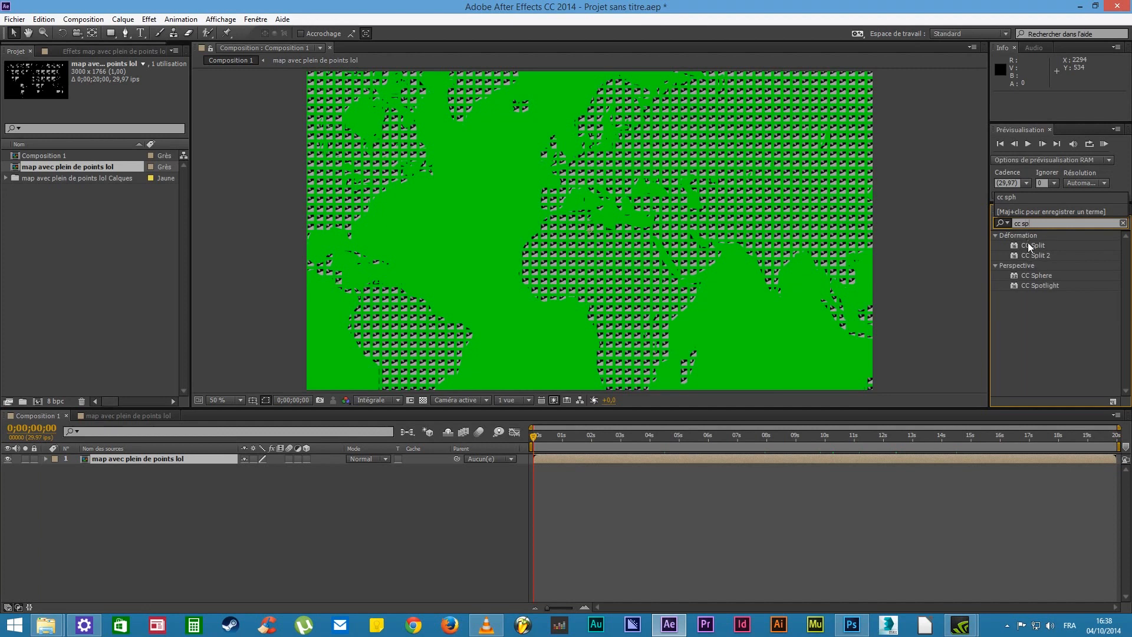
pyautogui.click(1031, 276)
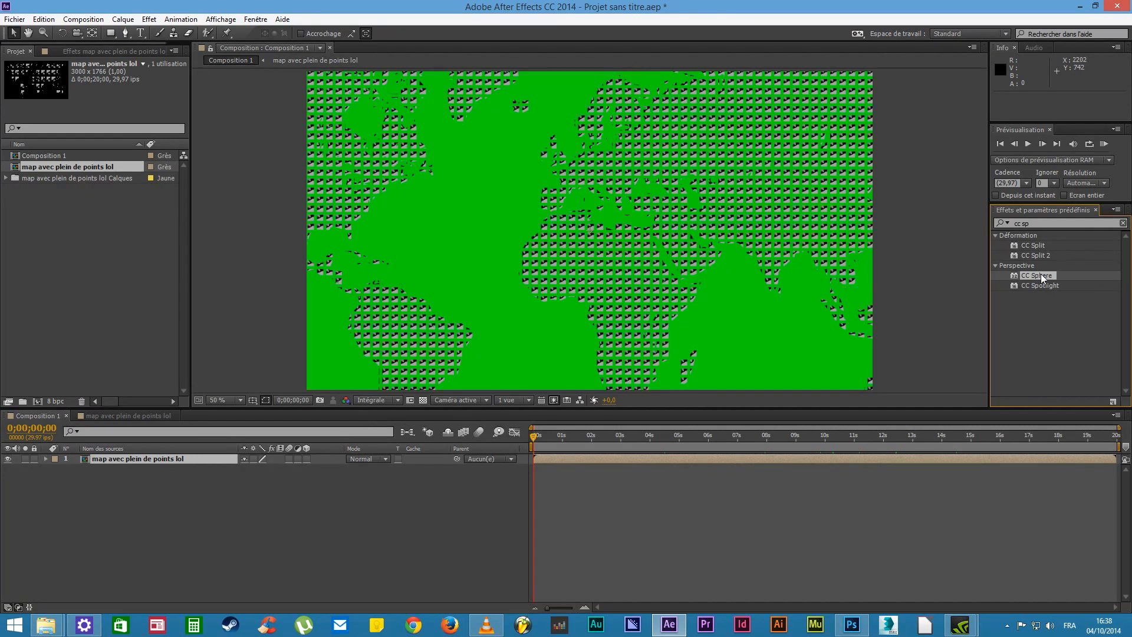
pyautogui.moveTo(1045, 278); pyautogui.dragTo(161, 461)
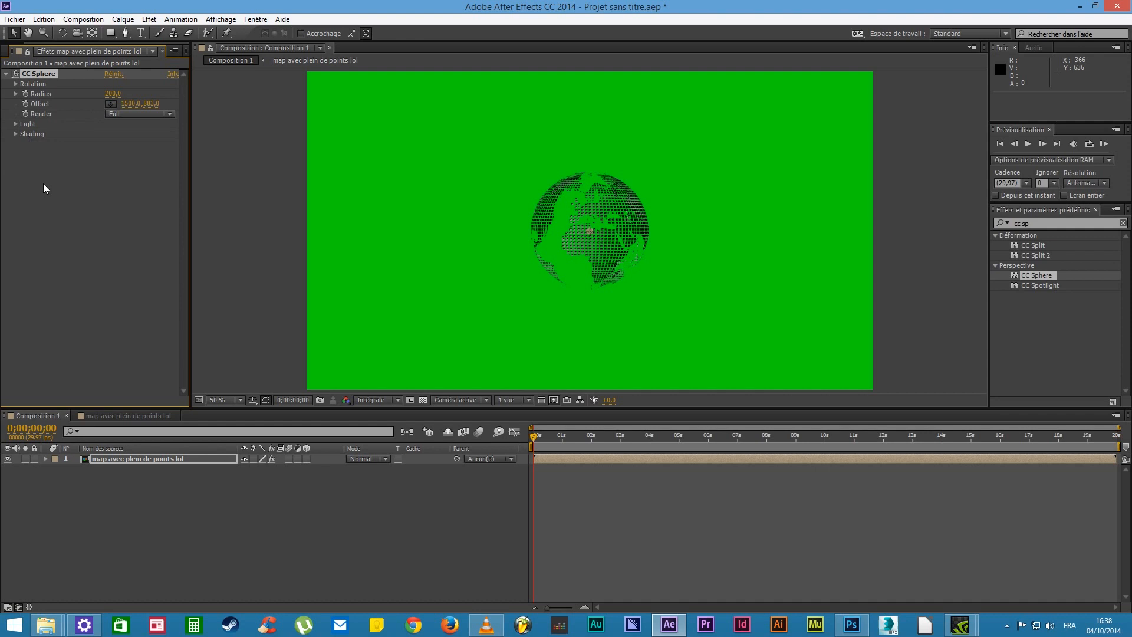
pyautogui.moveTo(582, 434); pyautogui.dragTo(463, 444)
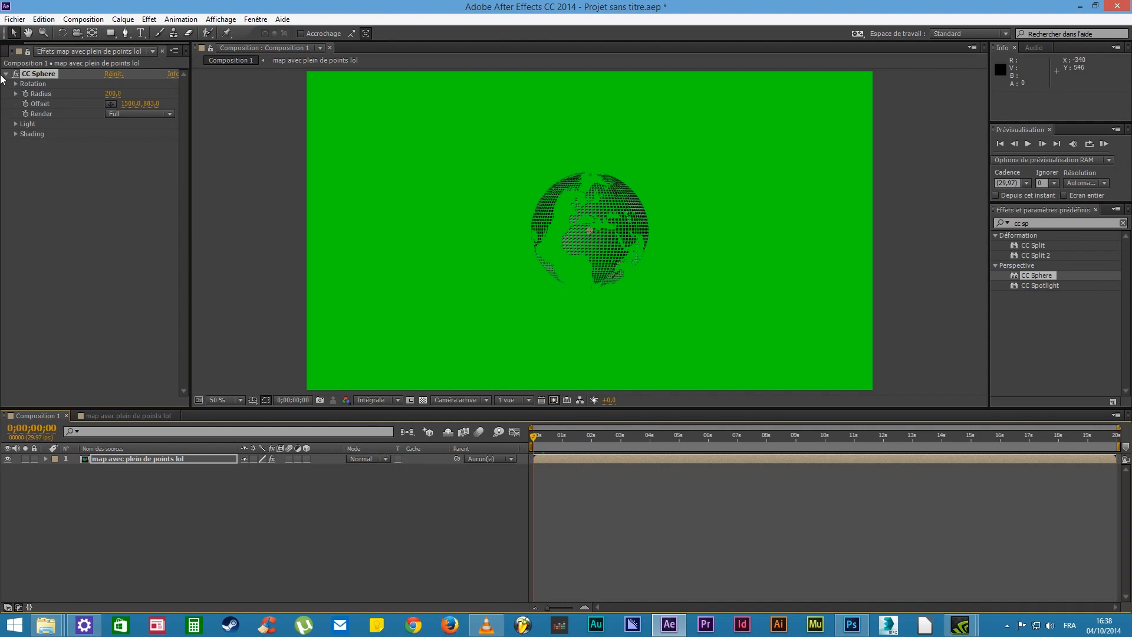
# Start keyframing the CC Sphere Radius at 0;00;00;00 and set its value to 518
pyautogui.click(45, 459)
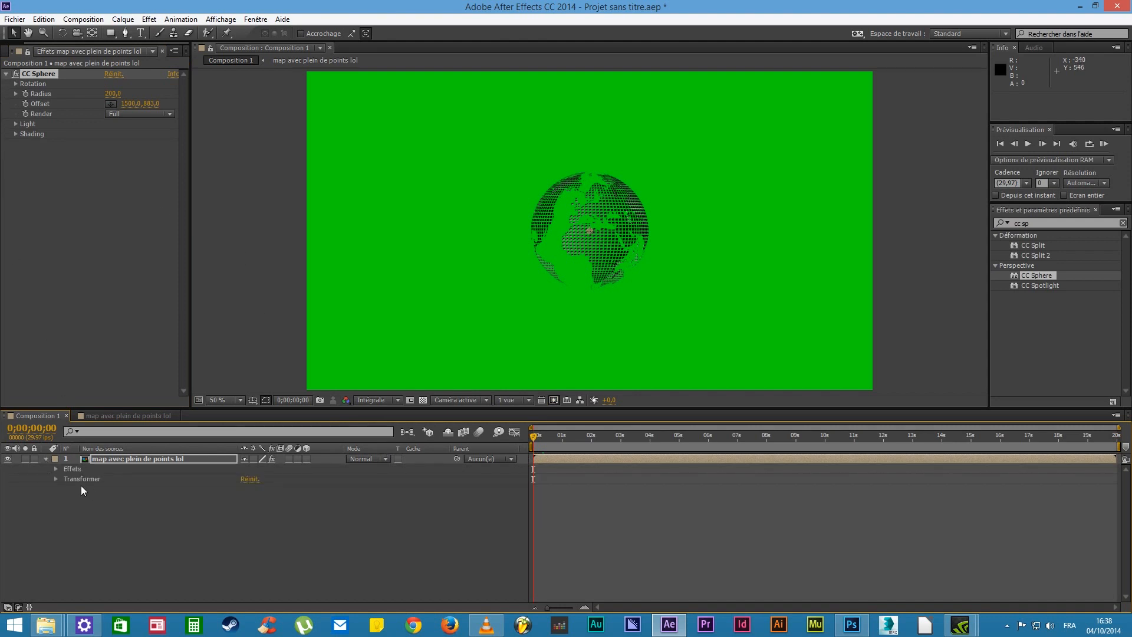
pyautogui.click(56, 468)
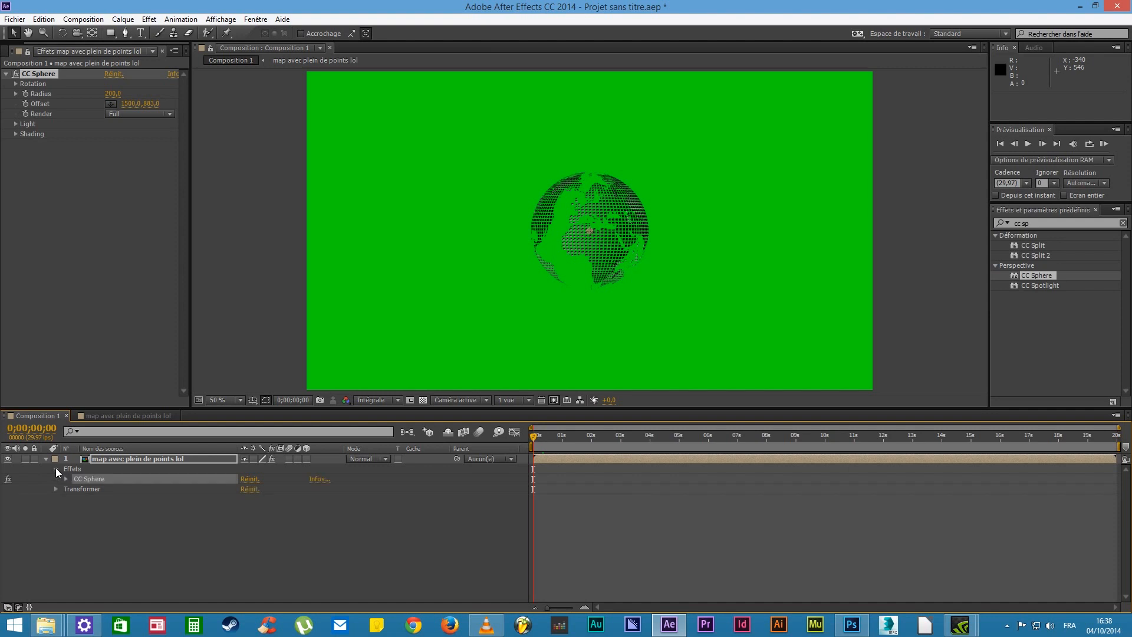
pyautogui.click(66, 479)
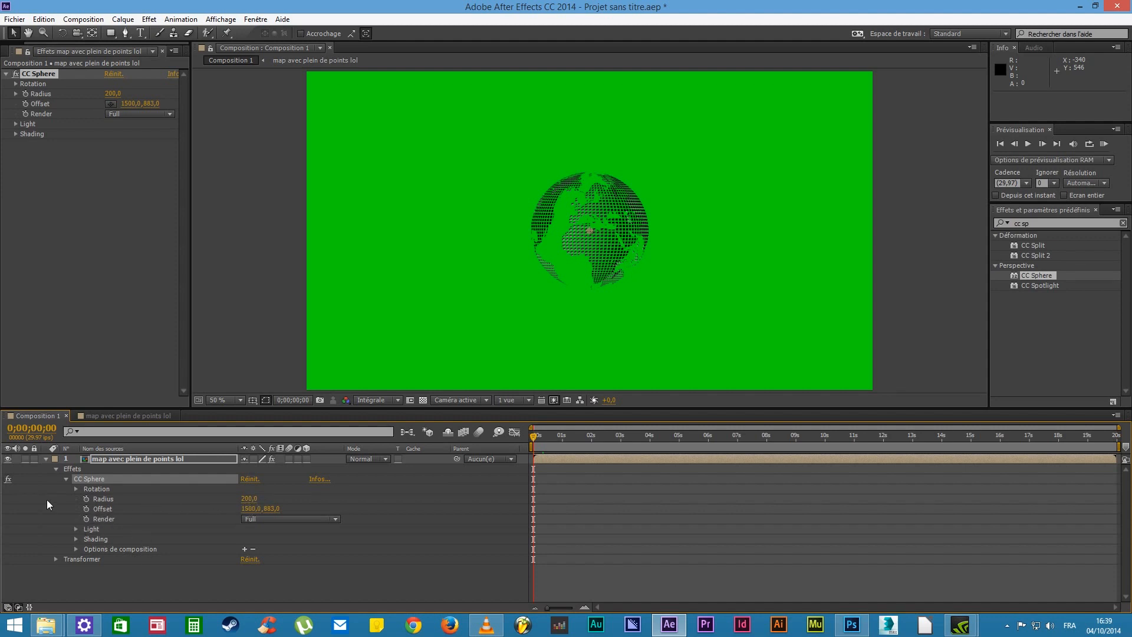
pyautogui.click(86, 498)
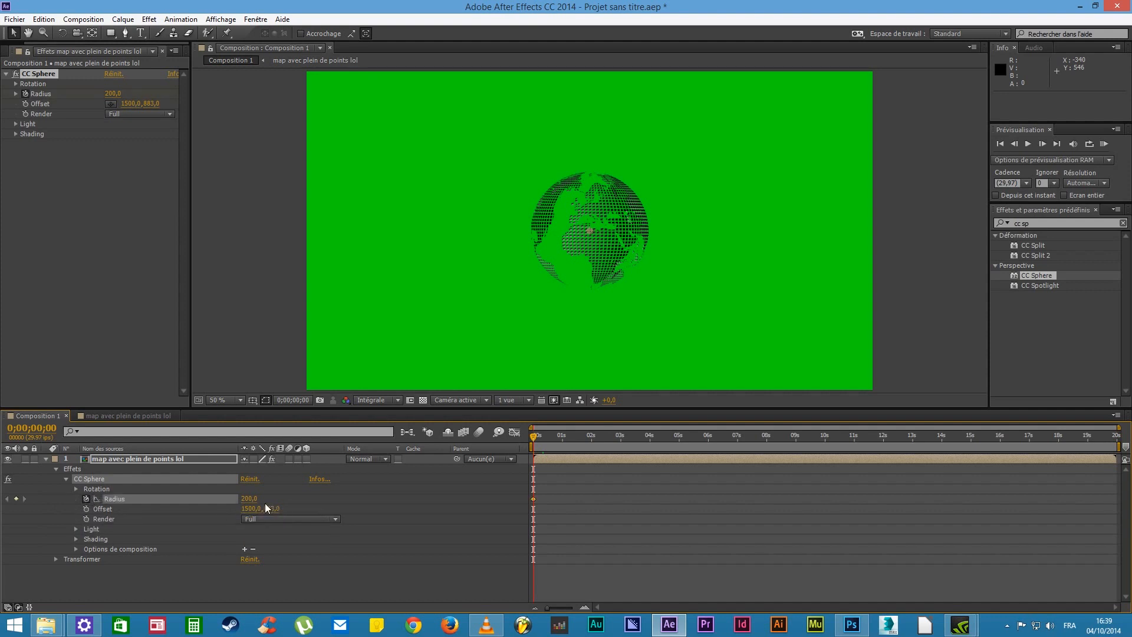
pyautogui.moveTo(251, 501); pyautogui.dragTo(425, 484)
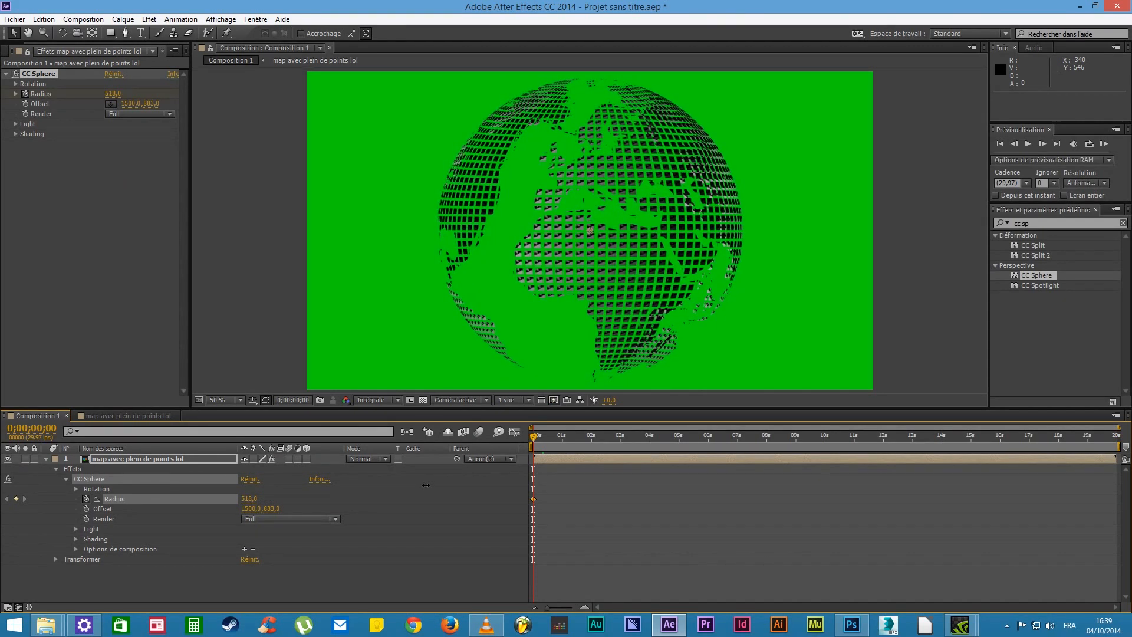
# Go to exactly 0;00;06;00 and set the CC Sphere Radius to 389 to create a second keyframe
pyautogui.click(709, 443)
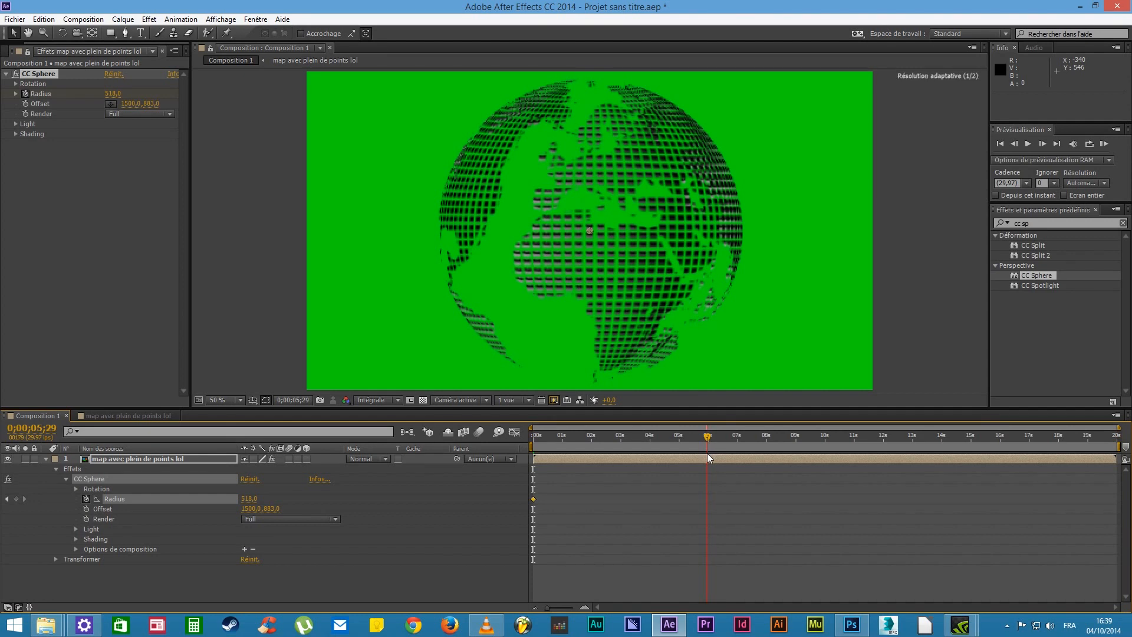
pyautogui.press('pageup')
pyautogui.press('pageup')
pyautogui.press('pagedown')
pyautogui.press('pagedown')
pyautogui.press('pagedown')
pyautogui.press('pagedown')
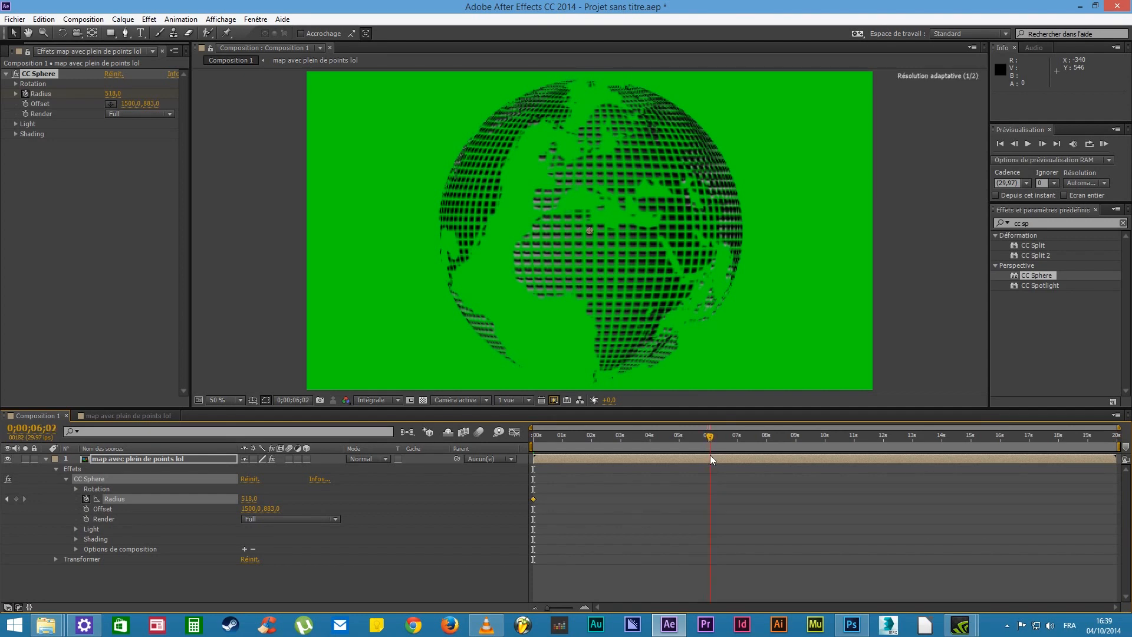
pyautogui.press('pageup')
pyautogui.press('pageup')
pyautogui.press('pageup')
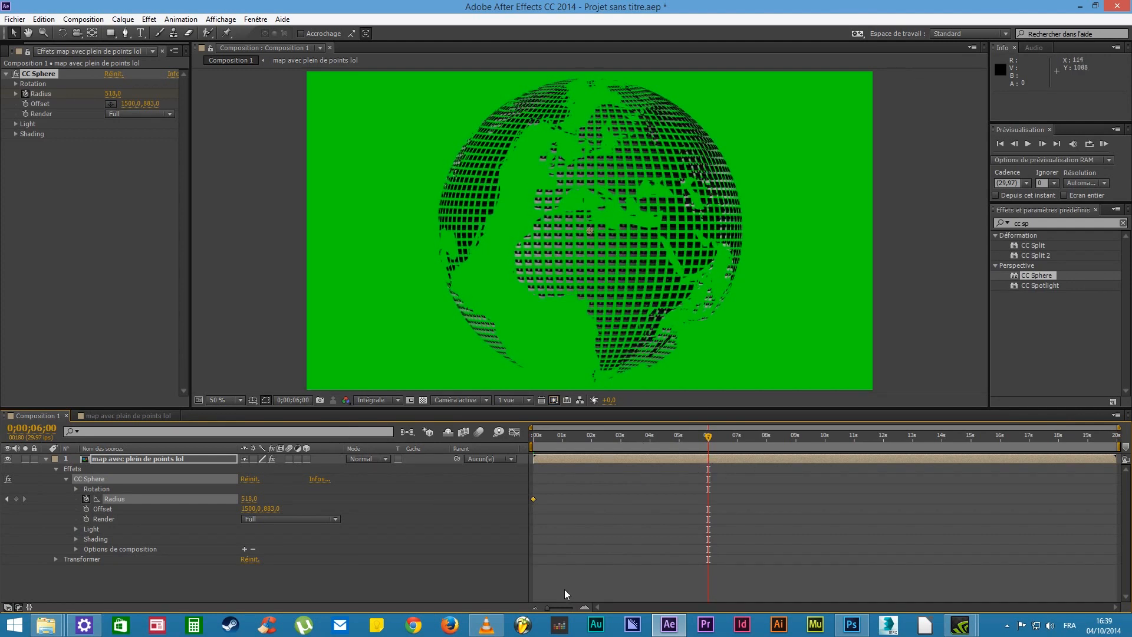
pyautogui.moveTo(547, 607); pyautogui.dragTo(571, 601)
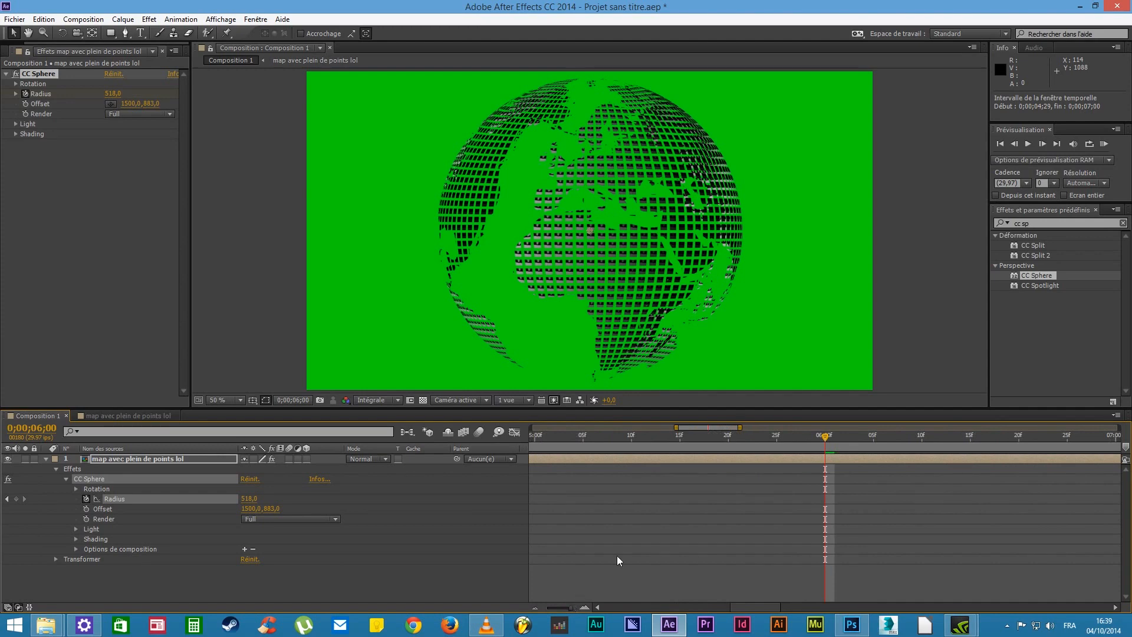
pyautogui.moveTo(825, 437)
pyautogui.mouseDown()
pyautogui.moveTo(796, 441)
pyautogui.moveTo(823, 452)
pyautogui.mouseUp()
pyautogui.moveTo(254, 499); pyautogui.dragTo(194, 516)
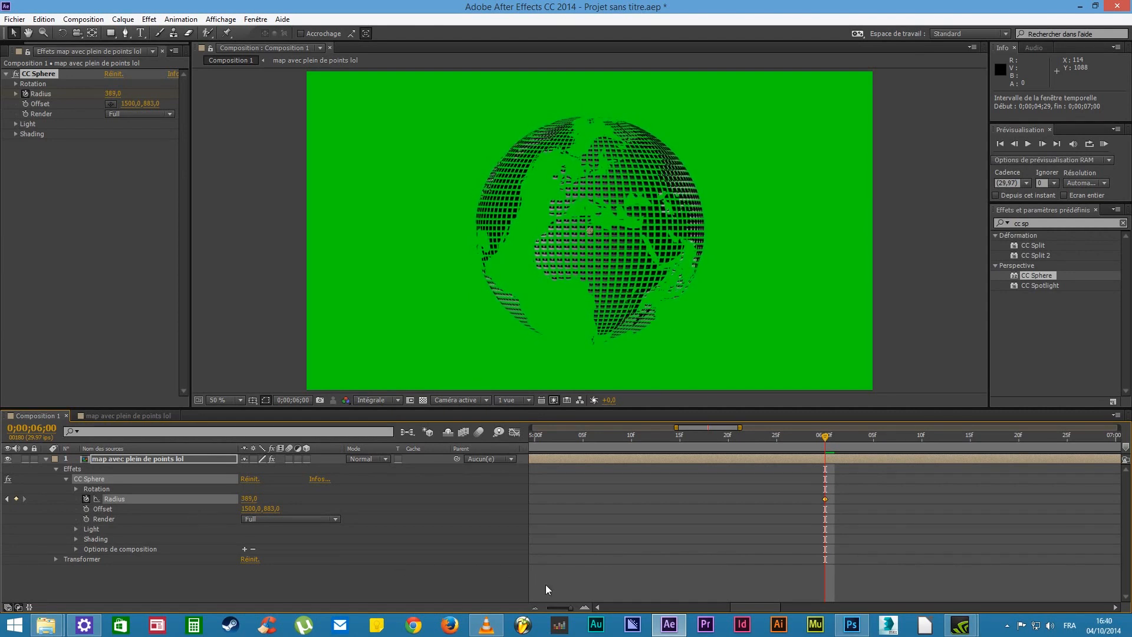
# Review the globe's radius animation over the first six seconds with the full timeline in view
pyautogui.moveTo(569, 608); pyautogui.dragTo(548, 607)
pyautogui.moveTo(709, 441); pyautogui.dragTo(668, 466)
pyautogui.moveTo(539, 476); pyautogui.dragTo(317, 546)
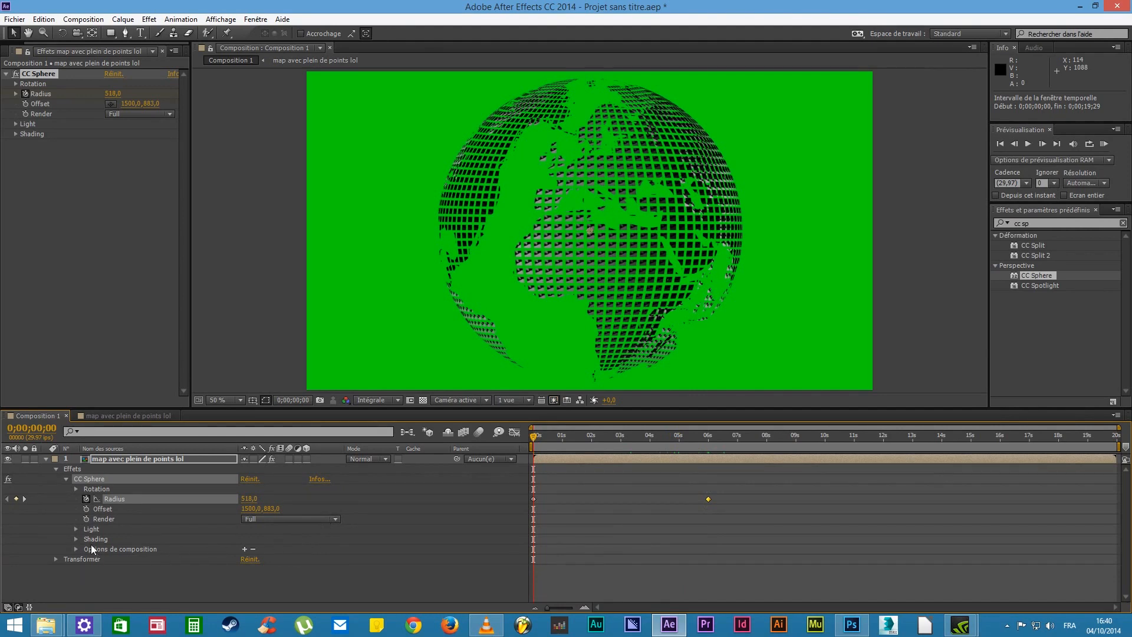
# Return to the start of Composition 1 and enable keyframing for the CC Sphere Offset
pyautogui.moveTo(560, 441); pyautogui.dragTo(433, 459)
pyautogui.click(88, 508)
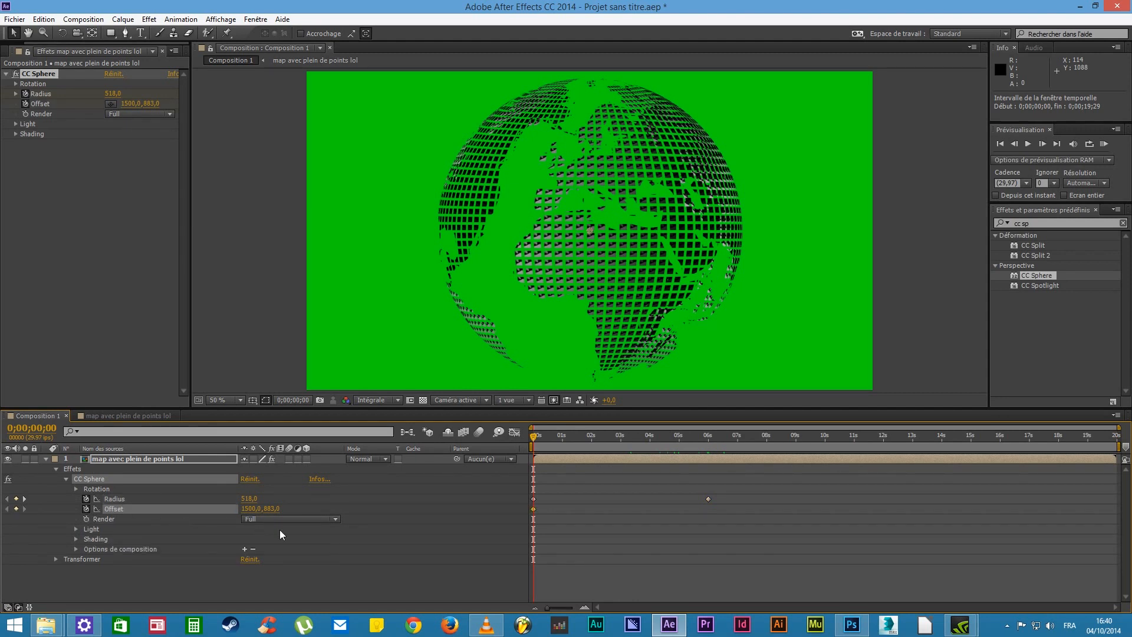
# Try shifting the globe sideways with a horizontal CC Sphere Offset of 1579, and undo the change
pyautogui.moveTo(253, 514); pyautogui.dragTo(295, 491)
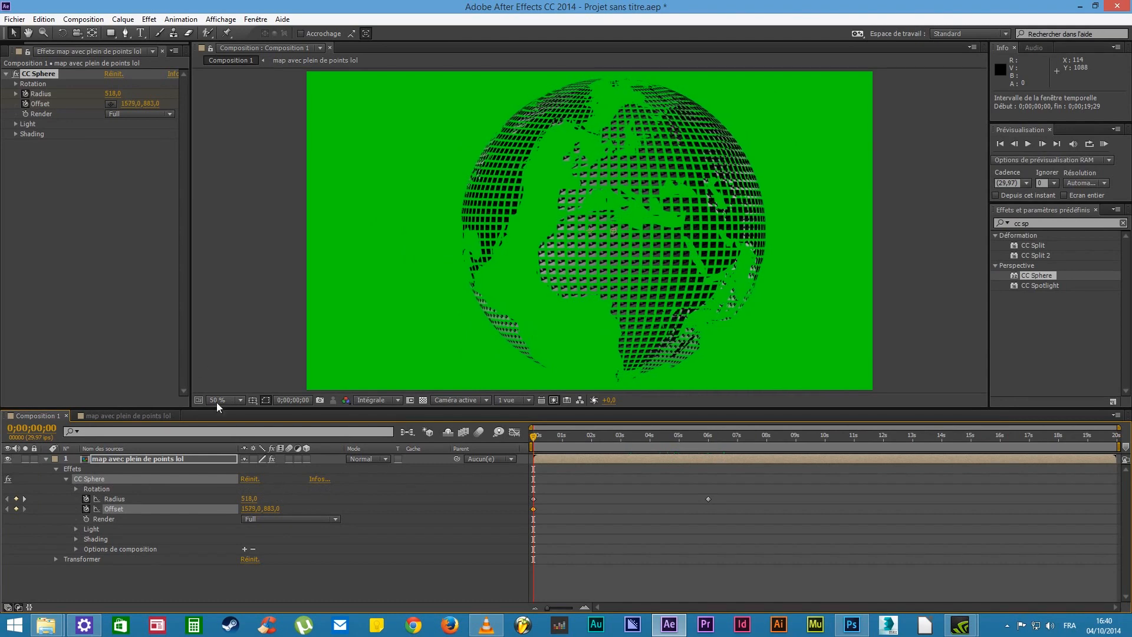
pyautogui.click(43, 19)
pyautogui.click(65, 30)
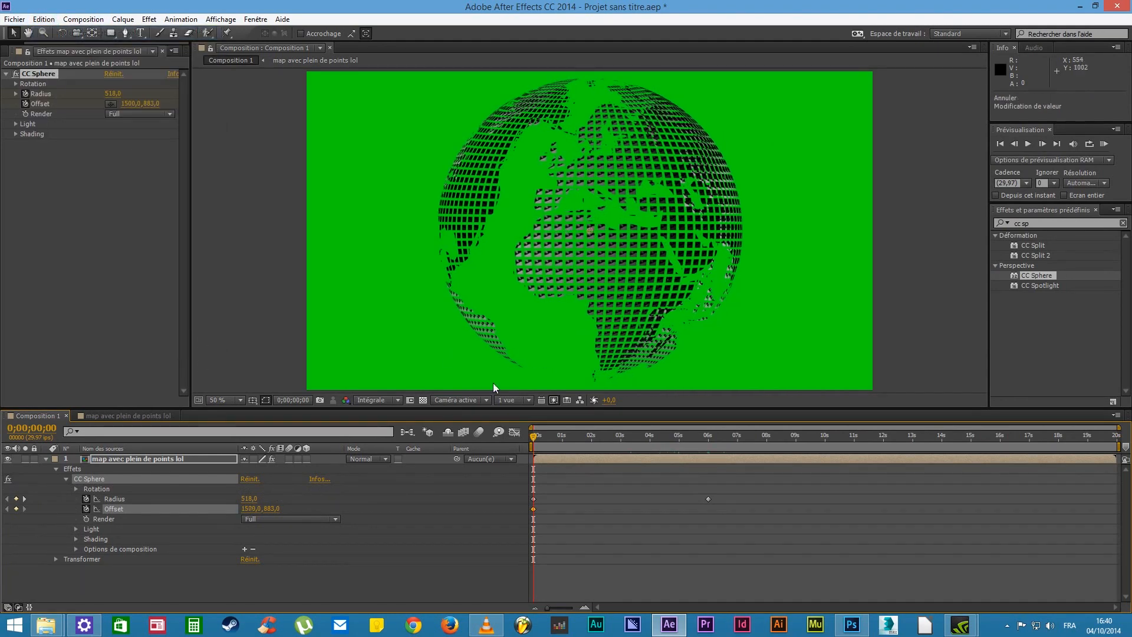
# Go to 0;00;06;00 and set the horizontal CC Sphere Offset to 1828 to create a second Offset keyframe
pyautogui.moveTo(534, 439); pyautogui.dragTo(710, 444)
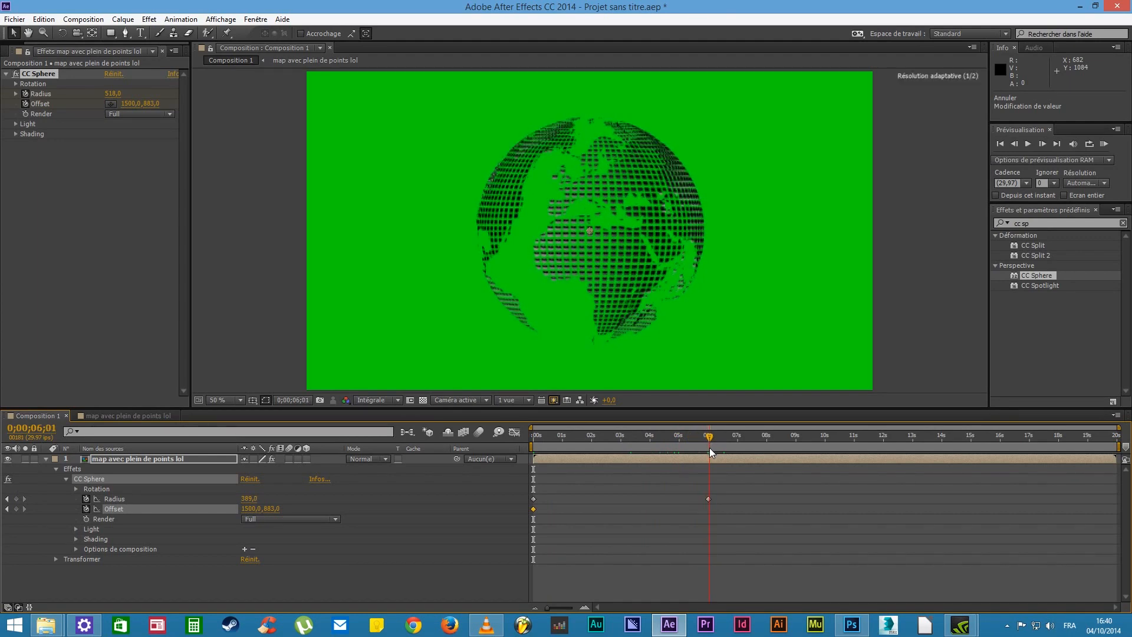
pyautogui.moveTo(716, 447)
pyautogui.mouseDown()
pyautogui.moveTo(719, 456)
pyautogui.moveTo(611, 466)
pyautogui.moveTo(664, 469)
pyautogui.moveTo(680, 436)
pyautogui.moveTo(699, 440)
pyautogui.mouseUp()
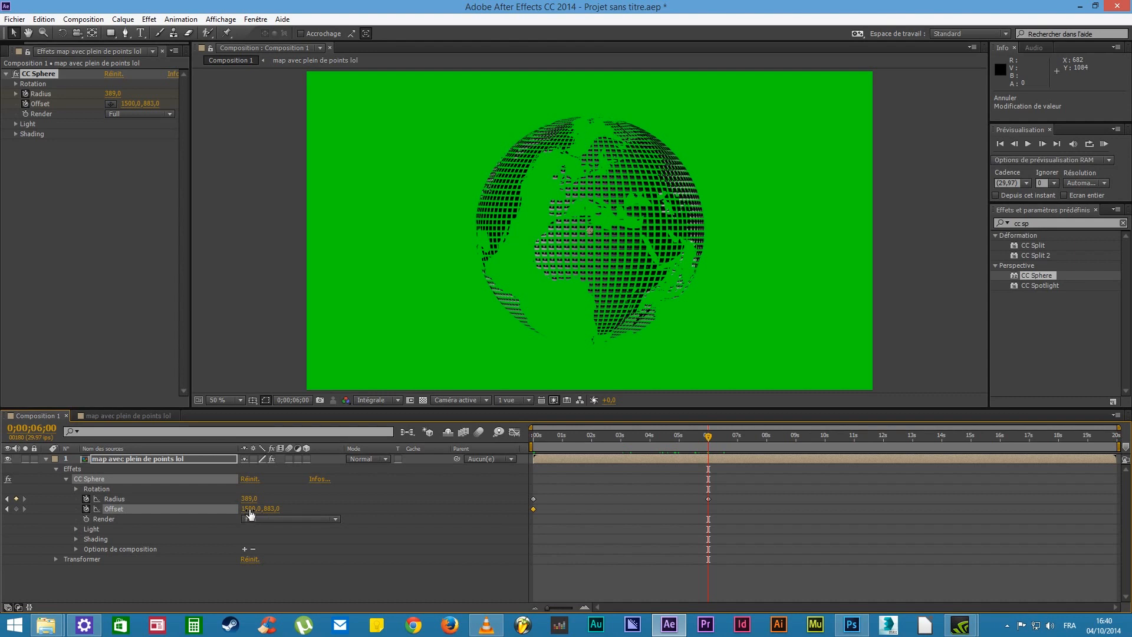
pyautogui.moveTo(256, 510); pyautogui.dragTo(424, 487)
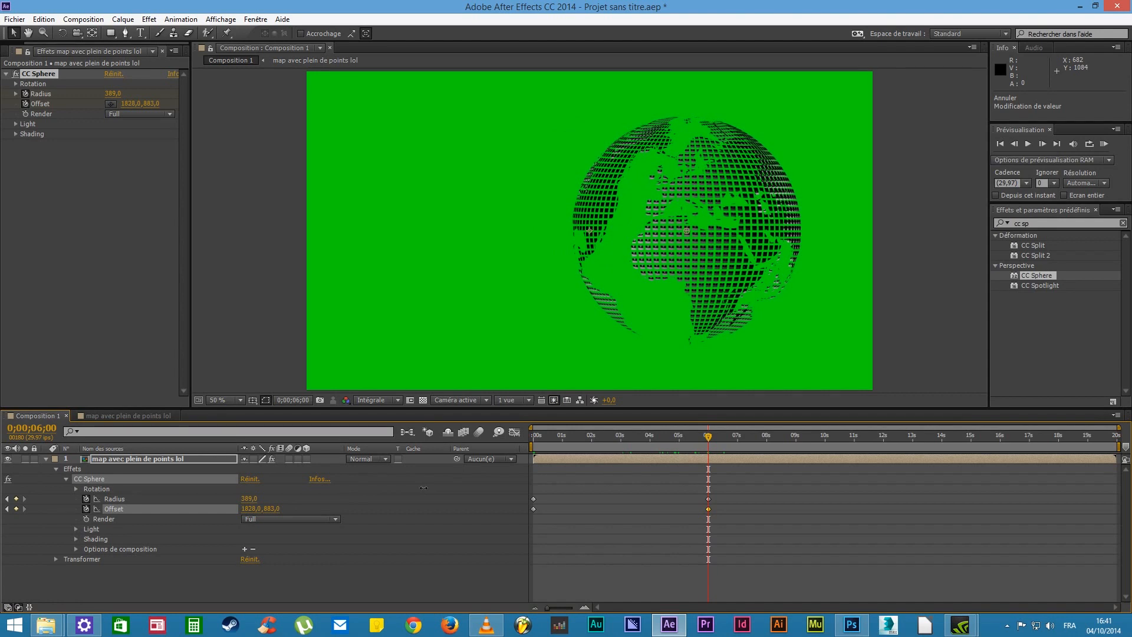
# Show the title/action safe guides over the composition and check the globe's placement against them
pyautogui.click(253, 403)
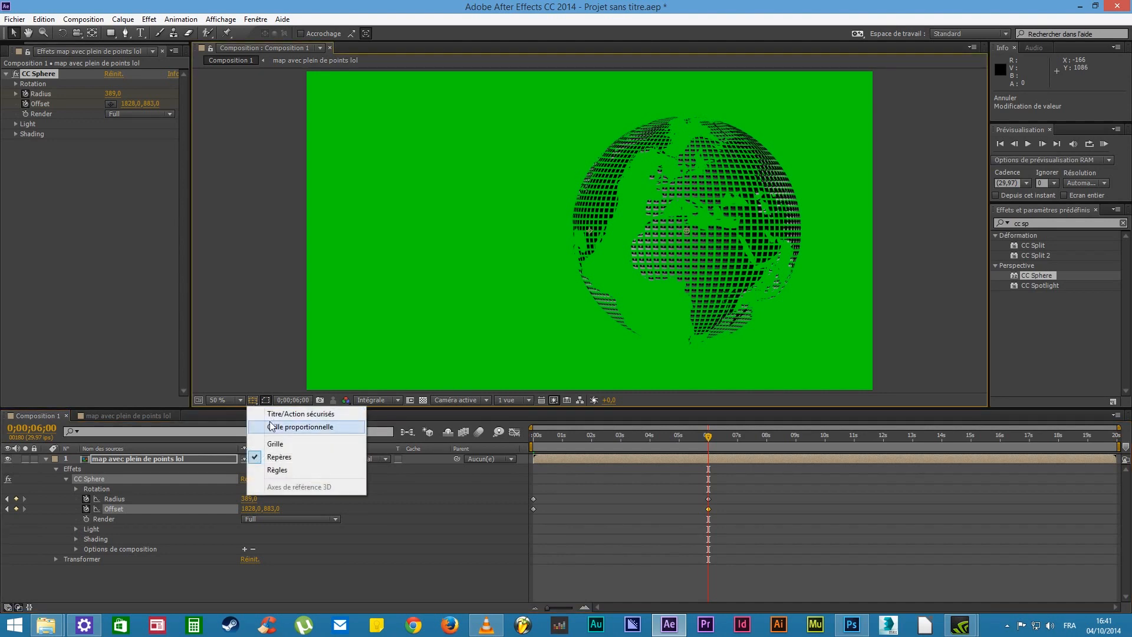
pyautogui.click(252, 401)
pyautogui.click(252, 401)
pyautogui.click(280, 414)
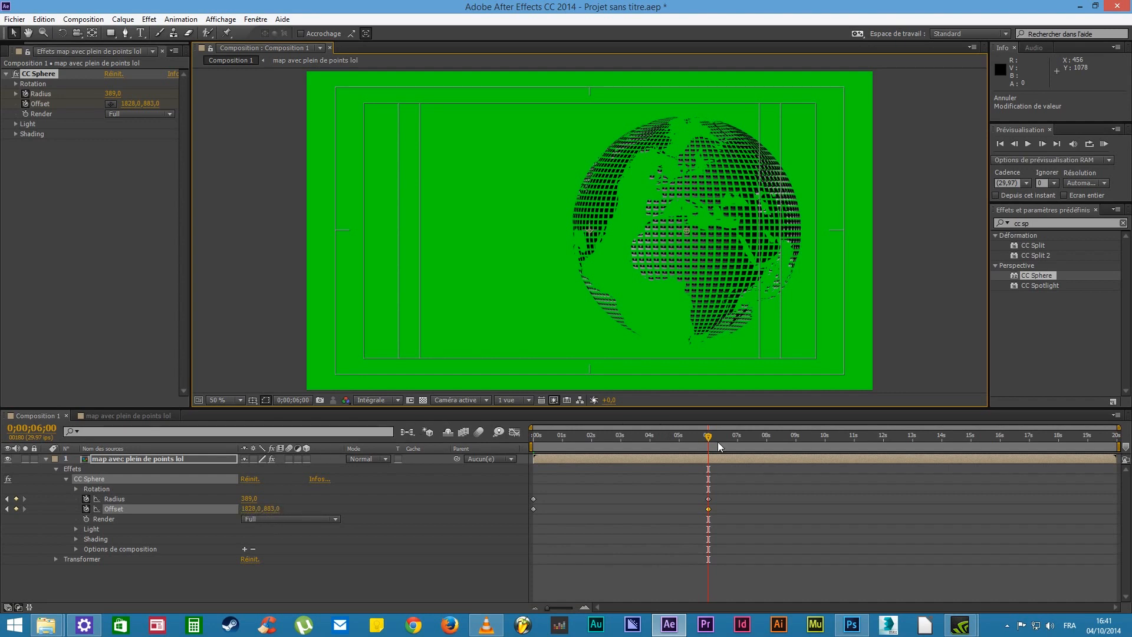
pyautogui.moveTo(710, 441); pyautogui.dragTo(709, 489)
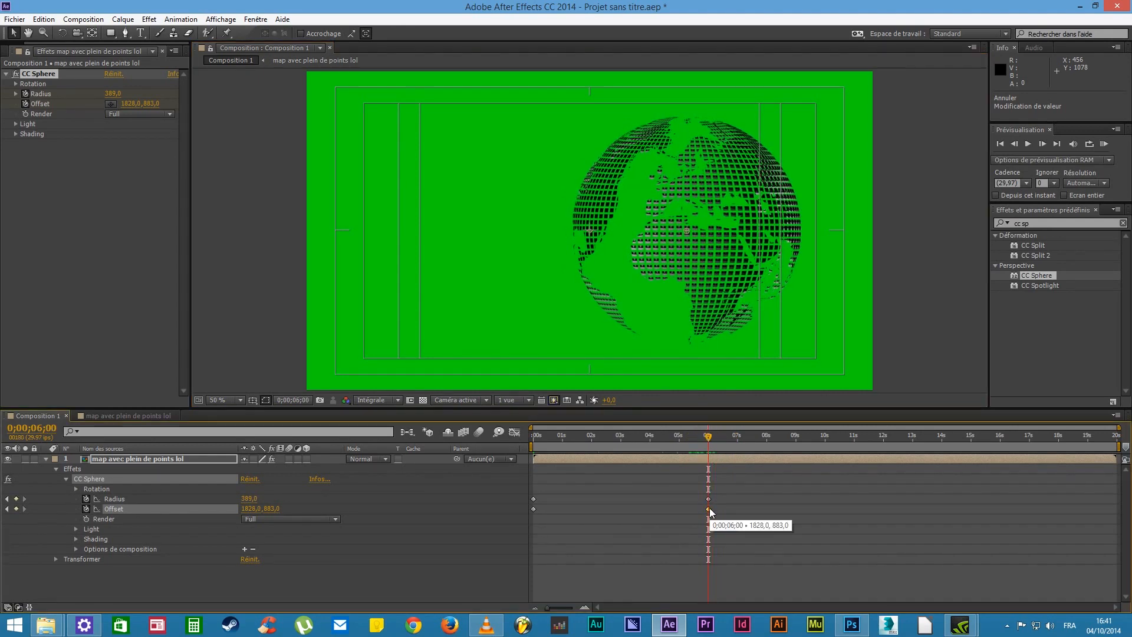
# Apply Easy Ease In (Lissage à l'approche) to the Offset and Radius keyframes at six seconds
pyautogui.rightClick(709, 508)
pyautogui.moveTo(724, 504)
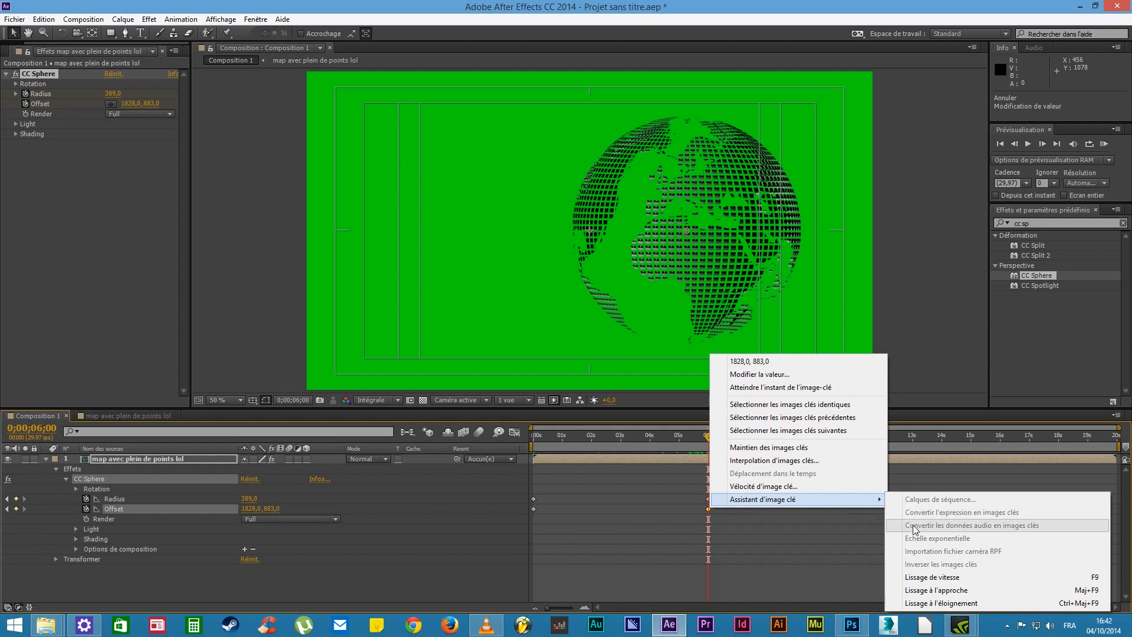
pyautogui.click(931, 589)
pyautogui.click(710, 500)
pyautogui.rightClick(710, 500)
pyautogui.moveTo(743, 497)
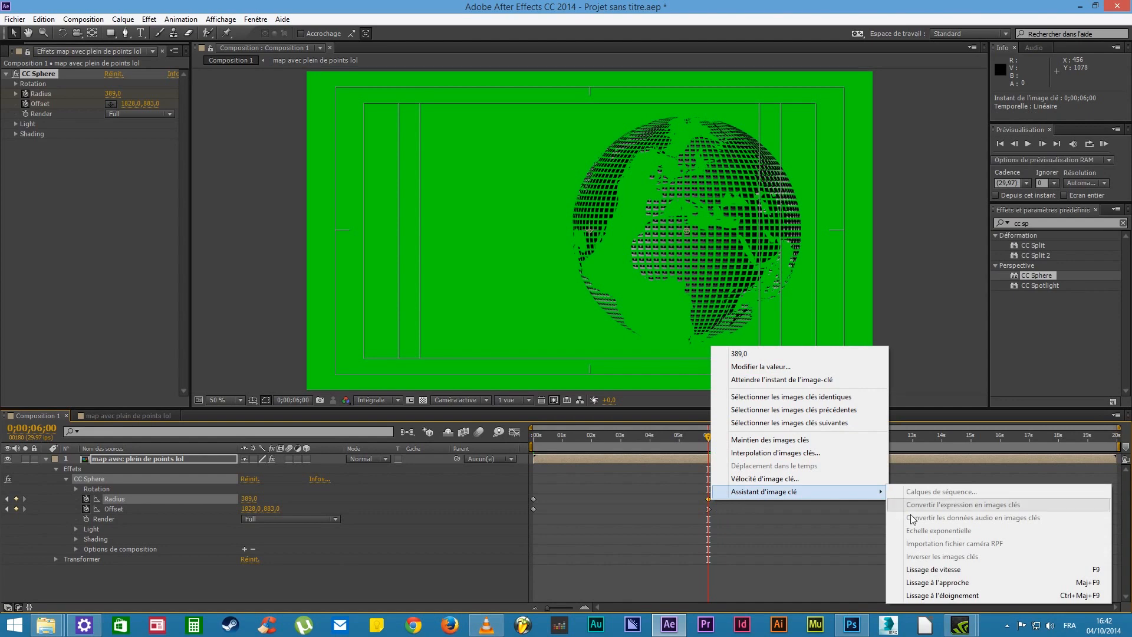
pyautogui.click(931, 583)
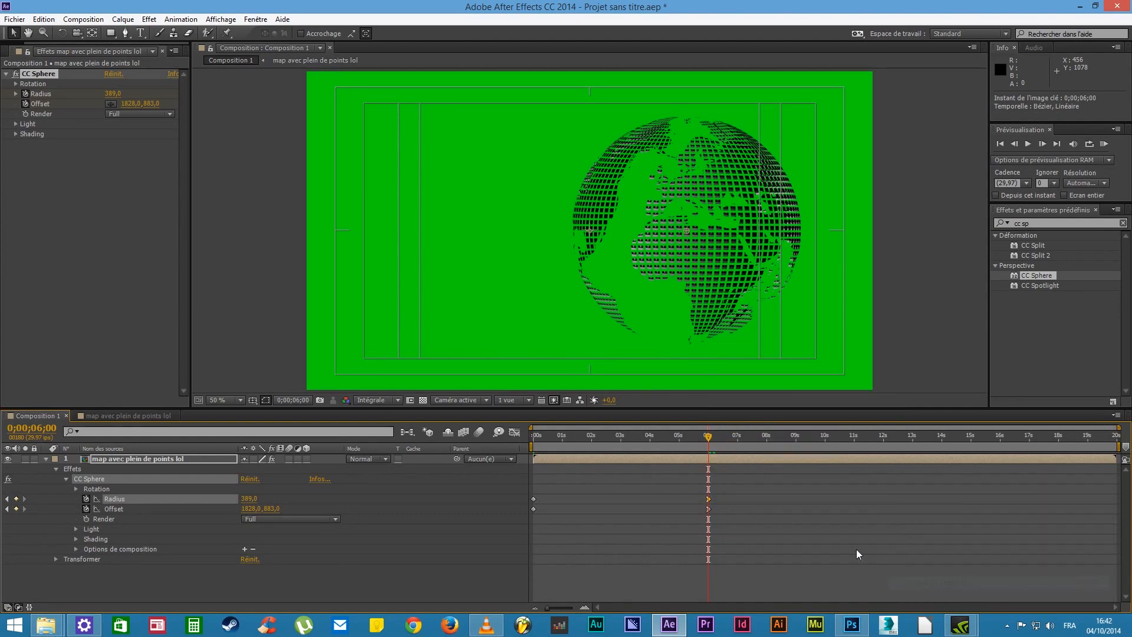
# Review how the globe's eased movement slows down just before the six-second keyframes
pyautogui.moveTo(709, 439); pyautogui.dragTo(688, 438)
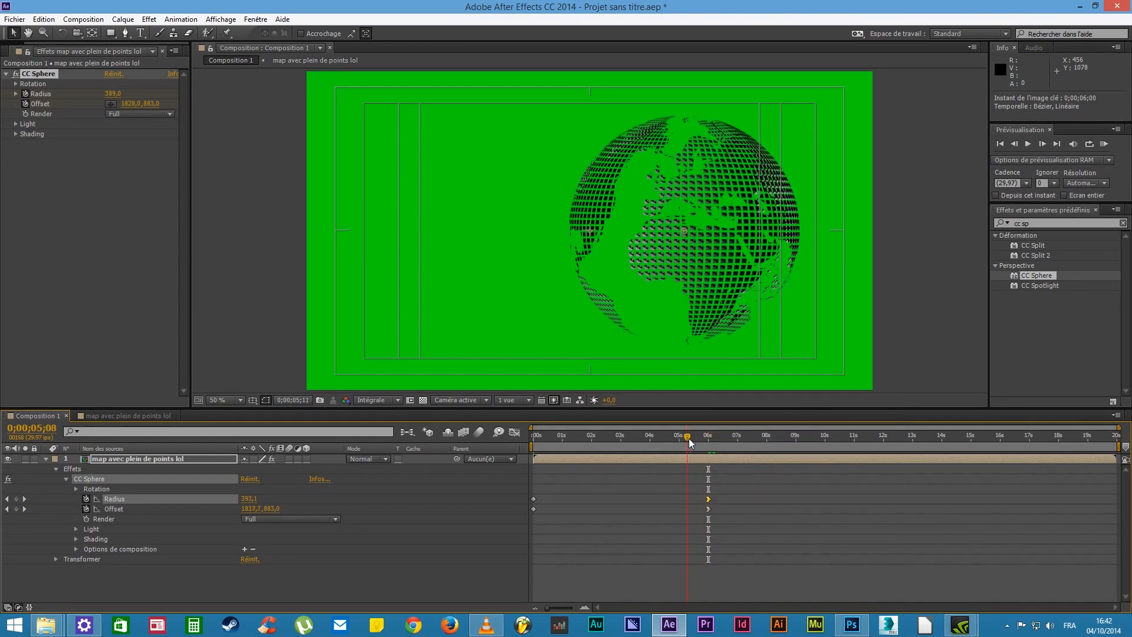
pyautogui.click(708, 509)
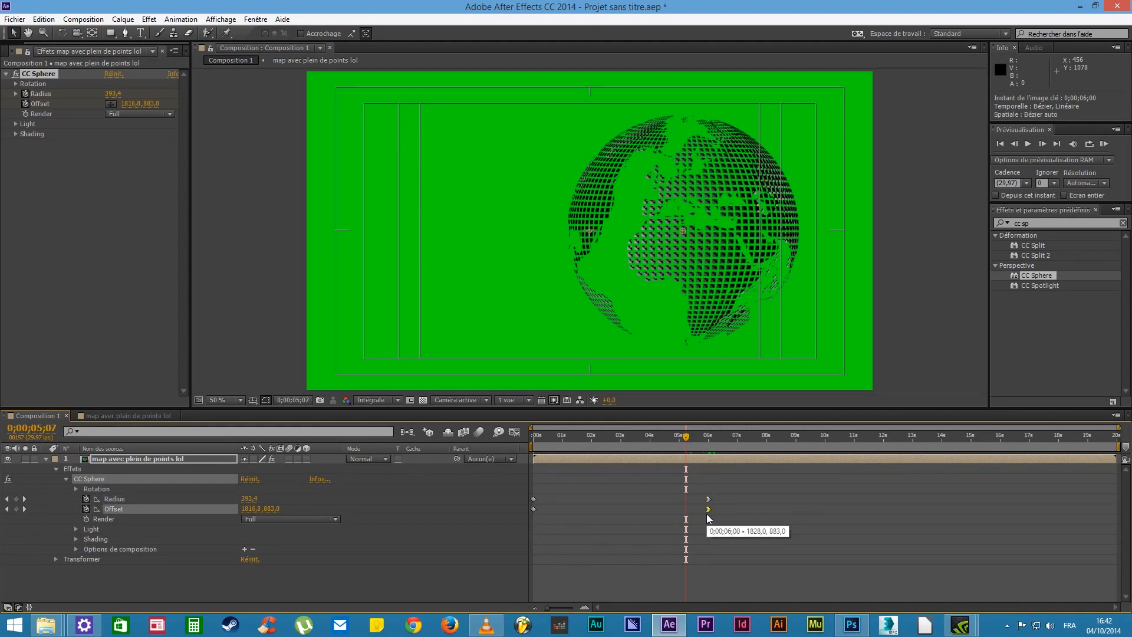
pyautogui.moveTo(698, 438); pyautogui.dragTo(705, 471)
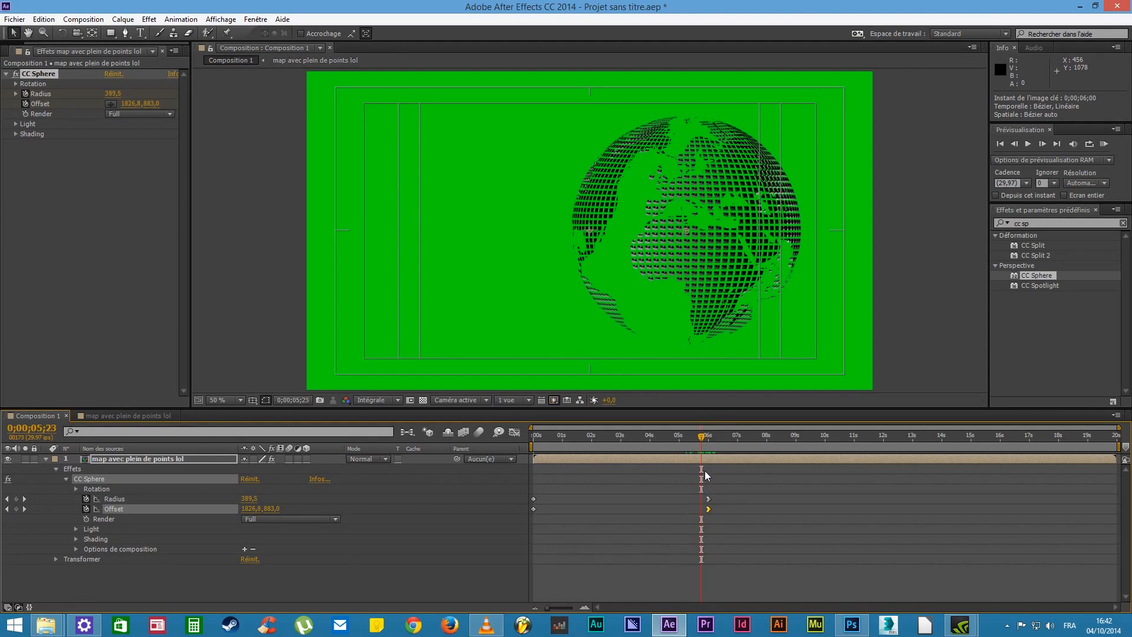
pyautogui.rightClick(709, 508)
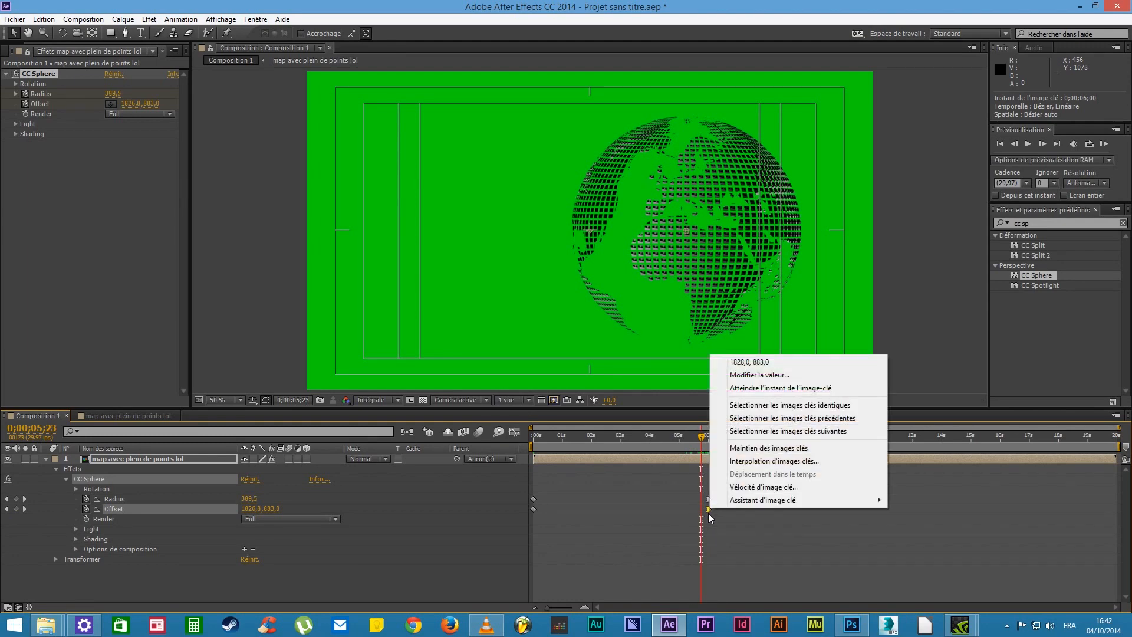
pyautogui.click(708, 515)
pyautogui.moveTo(709, 437); pyautogui.dragTo(707, 515)
# In the graph editor, lengthen the Offset's incoming ease handle at six seconds to just before the 4-second mark, and check the motion
pyautogui.click(708, 508)
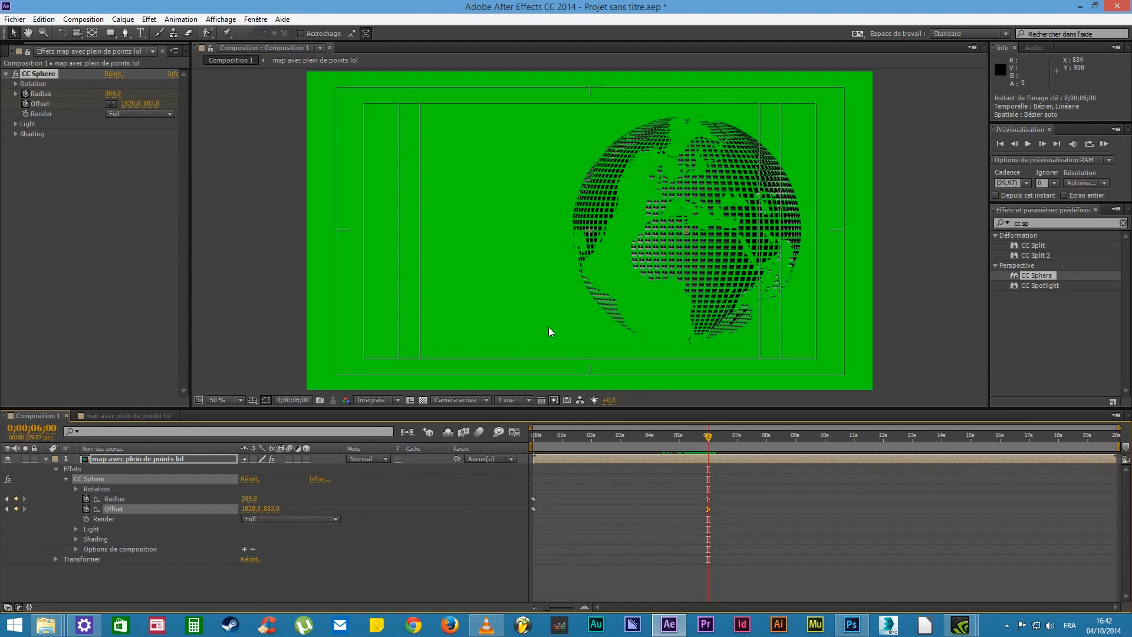
pyautogui.click(514, 432)
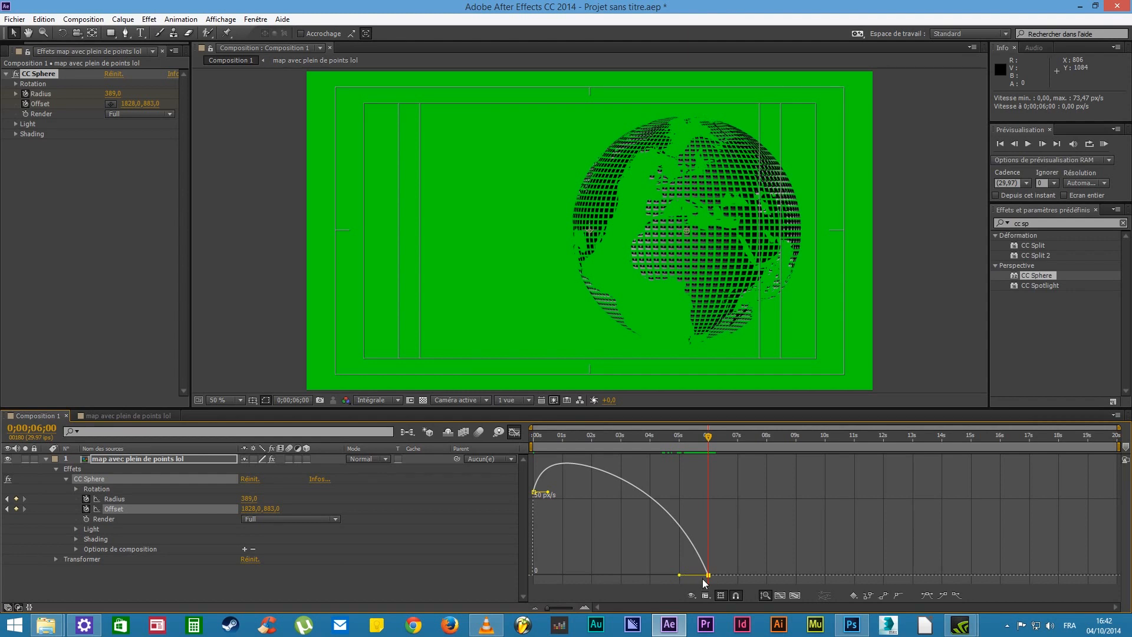
pyautogui.moveTo(679, 575); pyautogui.dragTo(644, 574)
pyautogui.moveTo(708, 440); pyautogui.dragTo(532, 440)
pyautogui.click(514, 433)
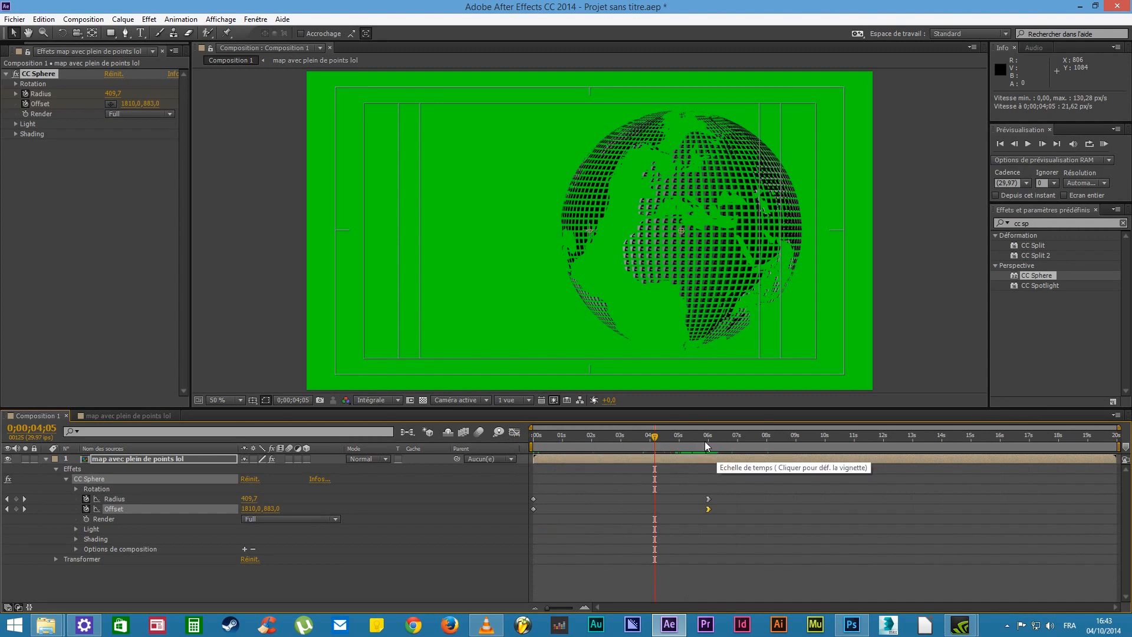
# Lengthen the Radius speed curve's incoming ease handle at six seconds to just before the 4-second mark, and review the motion
pyautogui.click(708, 499)
pyautogui.click(514, 433)
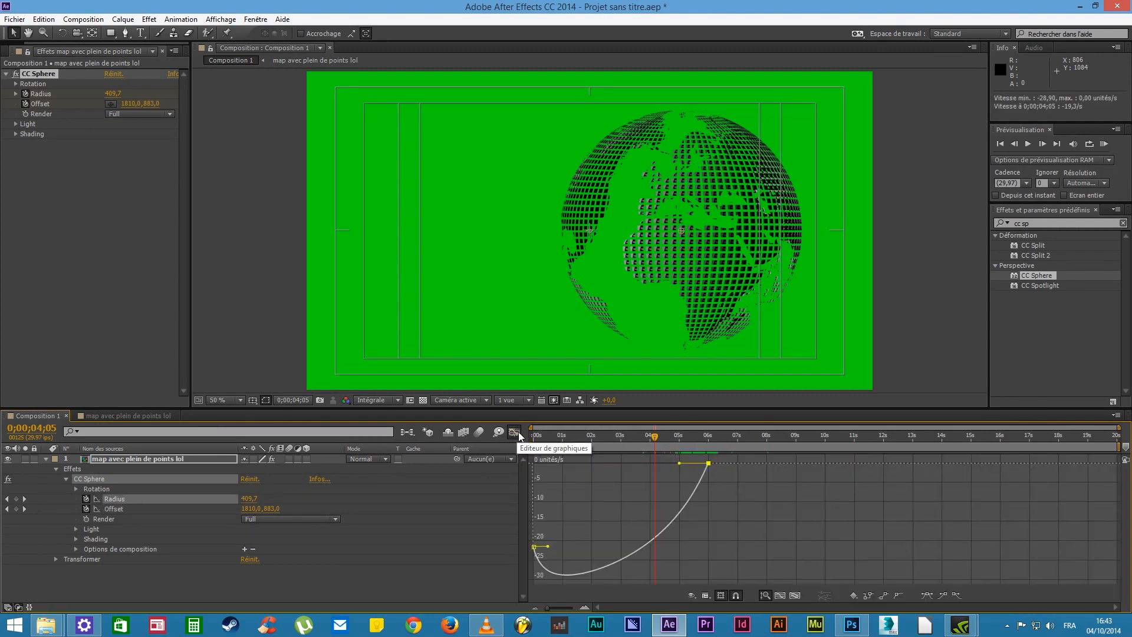
pyautogui.moveTo(681, 467); pyautogui.dragTo(515, 449)
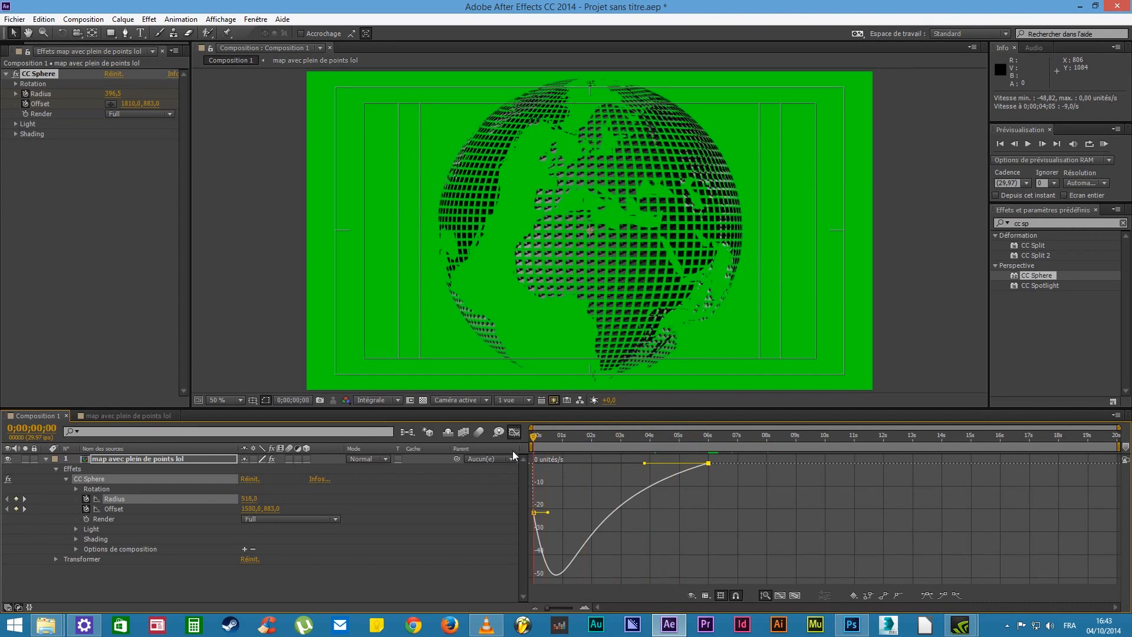
pyautogui.click(515, 432)
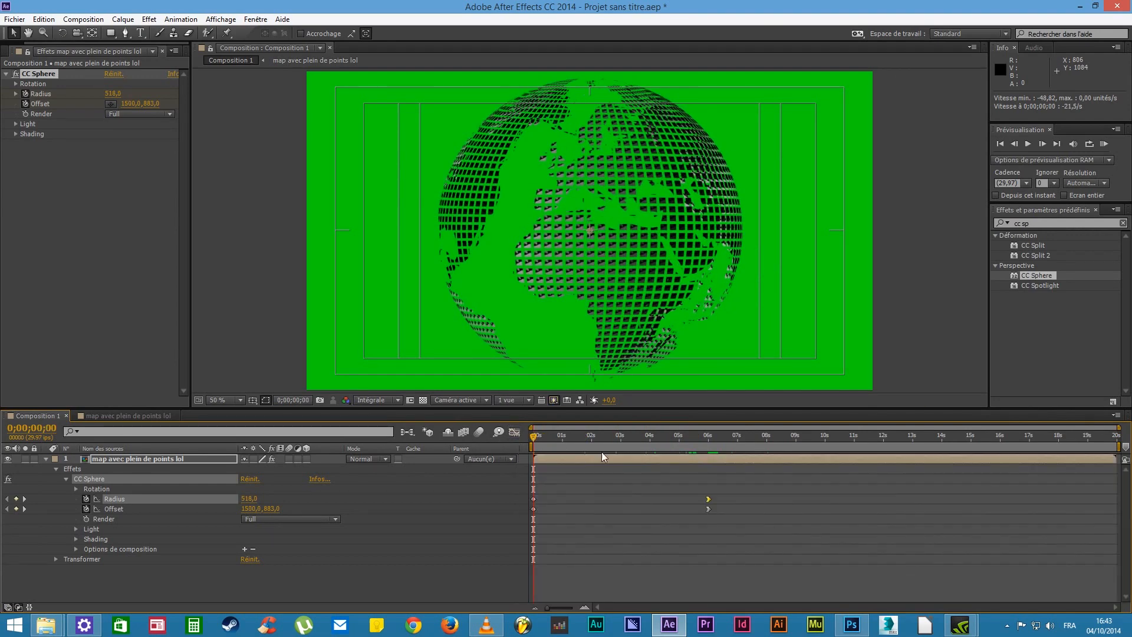
pyautogui.moveTo(546, 441); pyautogui.dragTo(459, 477)
# Expand the CC Sphere Rotation settings, try tilting the globe with a Rotation X of about 29°, and undo the change
pyautogui.click(76, 489)
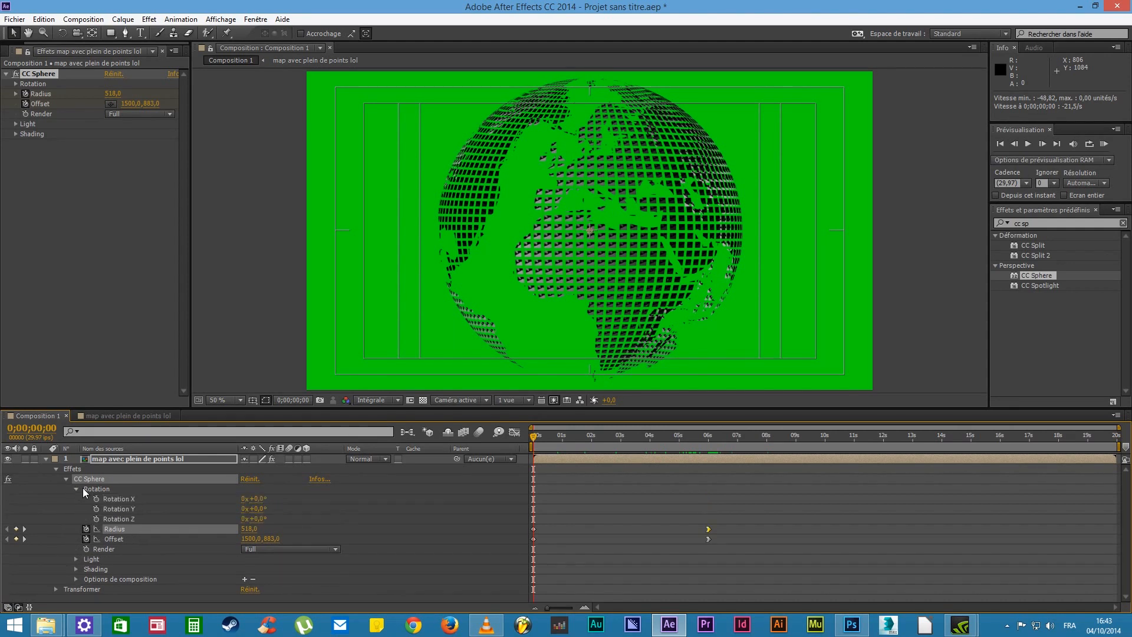
pyautogui.click(130, 508)
pyautogui.click(132, 502)
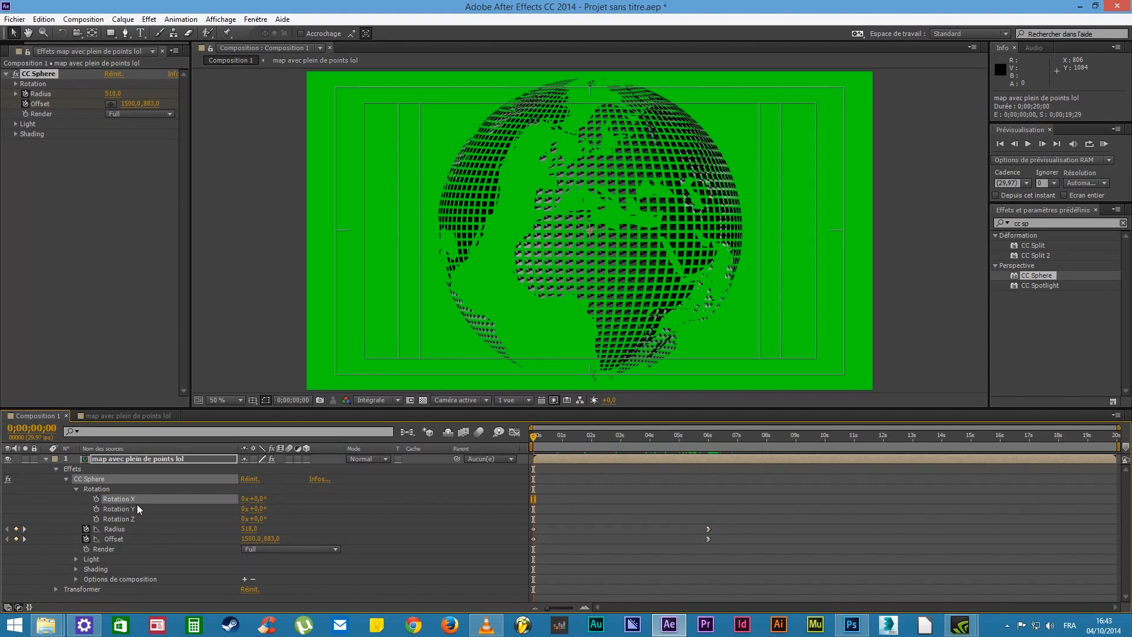
pyautogui.moveTo(266, 499); pyautogui.dragTo(296, 498)
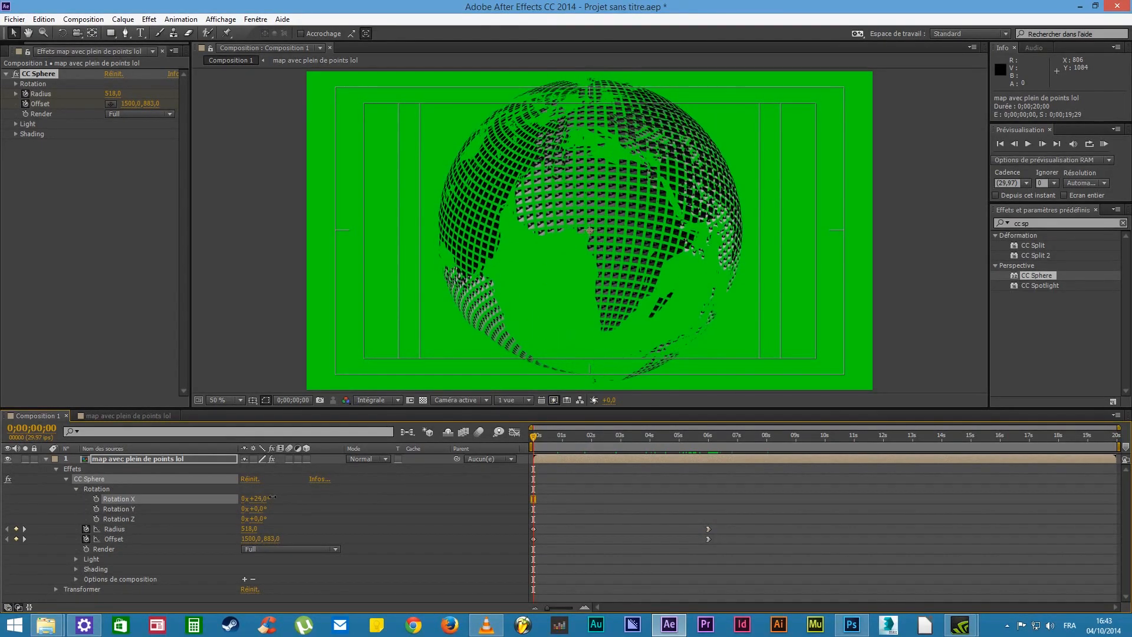
pyautogui.hotkey('ctrl', 'z')
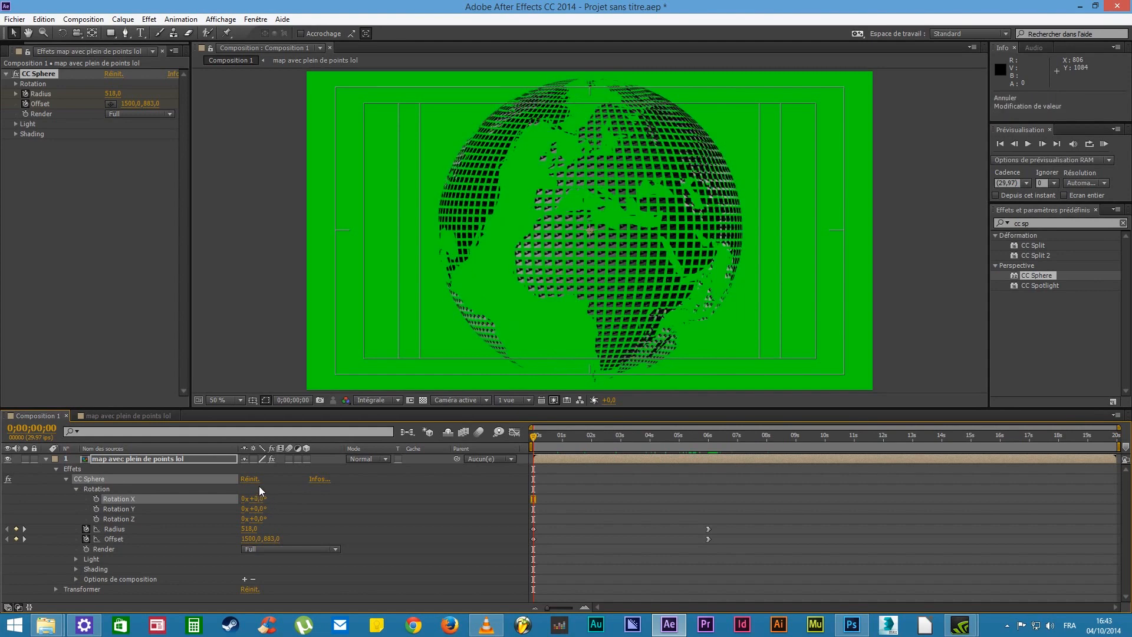
# Try rotating the globe with a Rotation Z of 80°, and reset it to 0
pyautogui.click(148, 510)
pyautogui.click(139, 520)
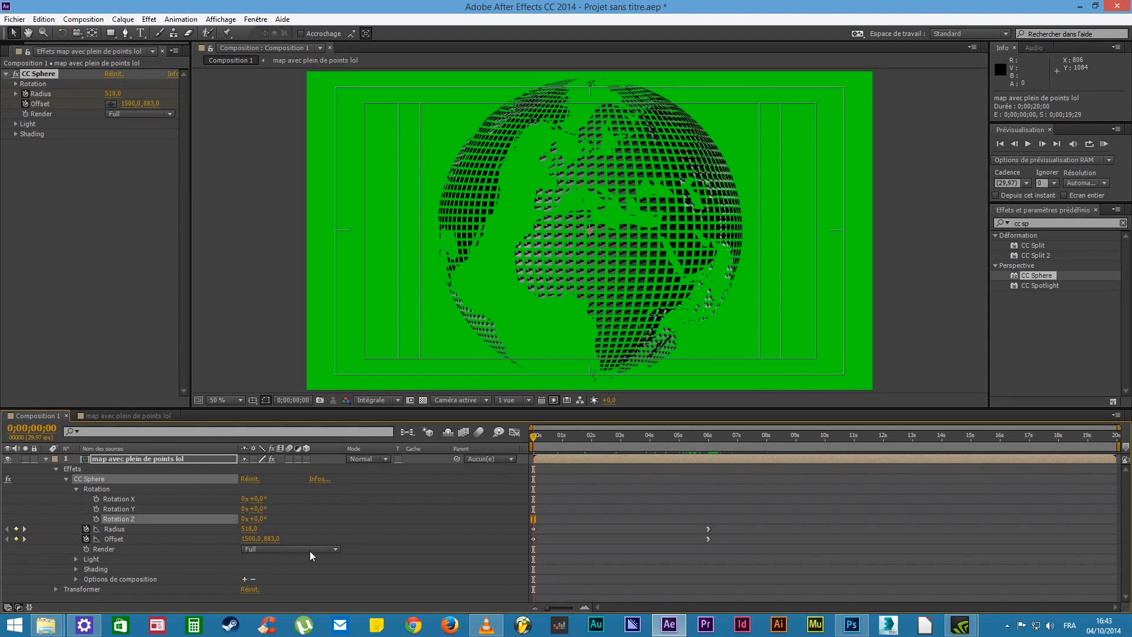
pyautogui.moveTo(254, 519); pyautogui.dragTo(260, 486)
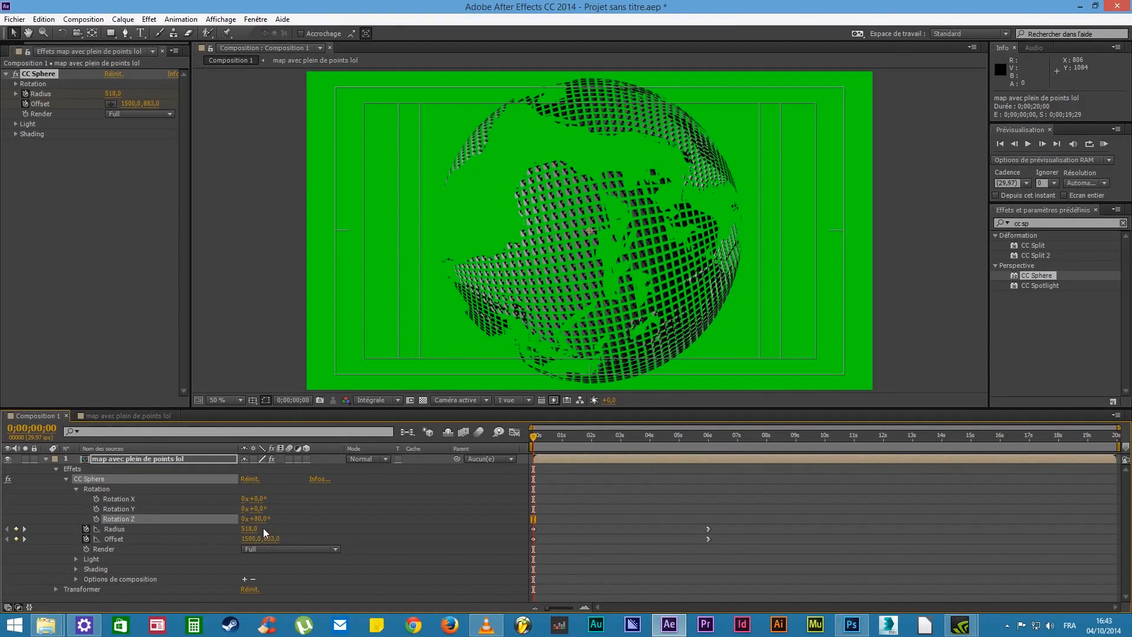
pyautogui.write('0')
pyautogui.press('Return')
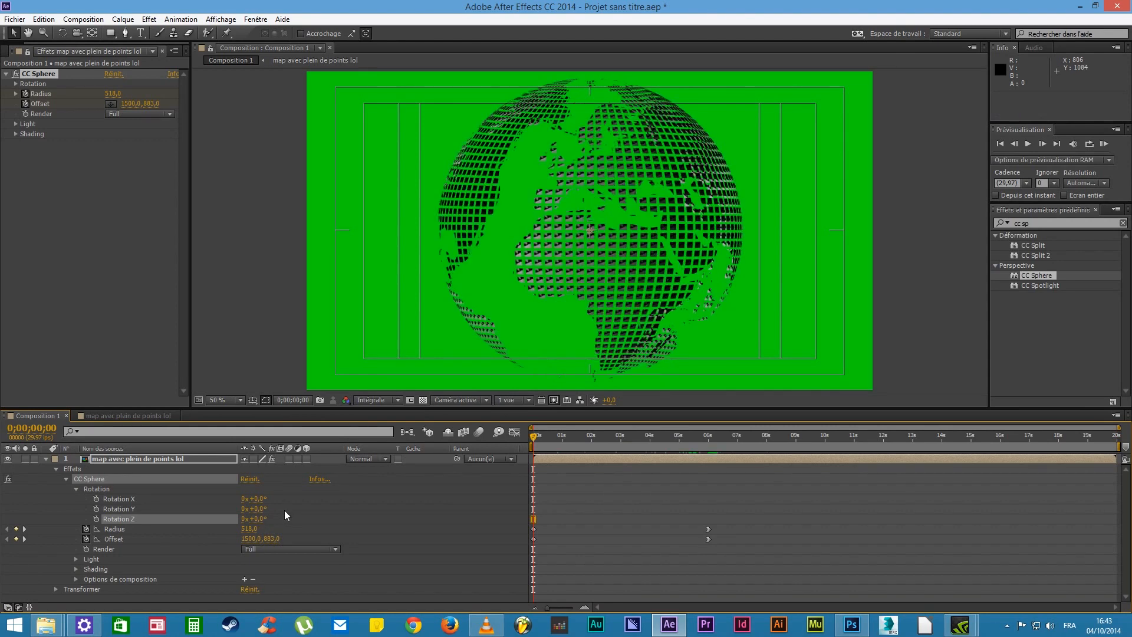
# Enable keyframing for Rotation Y at the start and set it to 2 full turns at 0;00;19;29
pyautogui.click(97, 508)
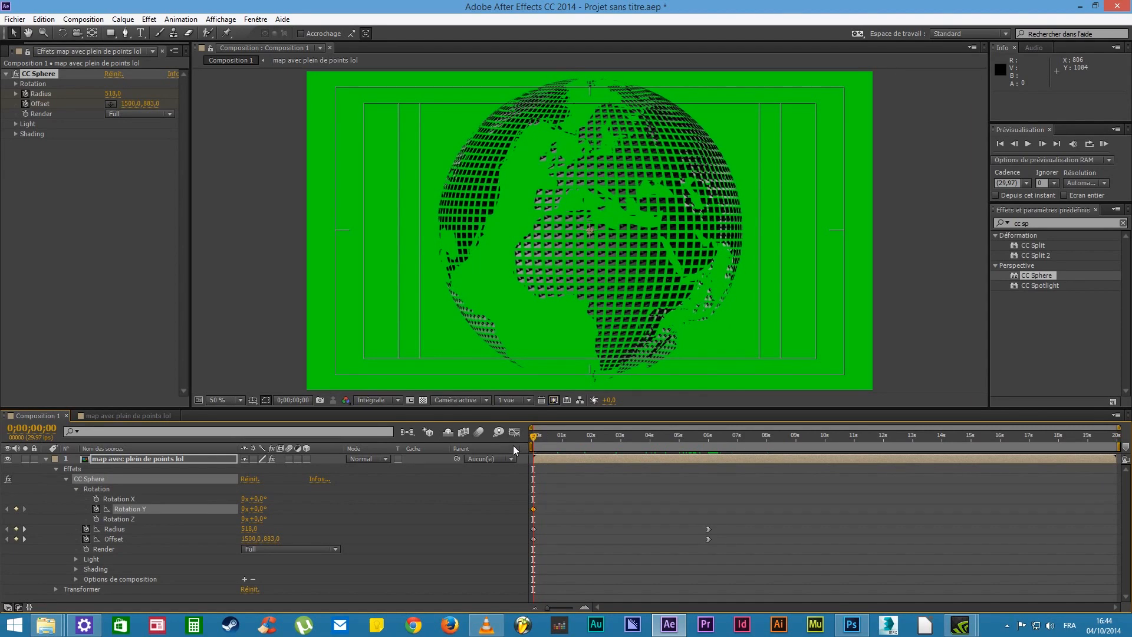
pyautogui.moveTo(539, 439); pyautogui.dragTo(1116, 441)
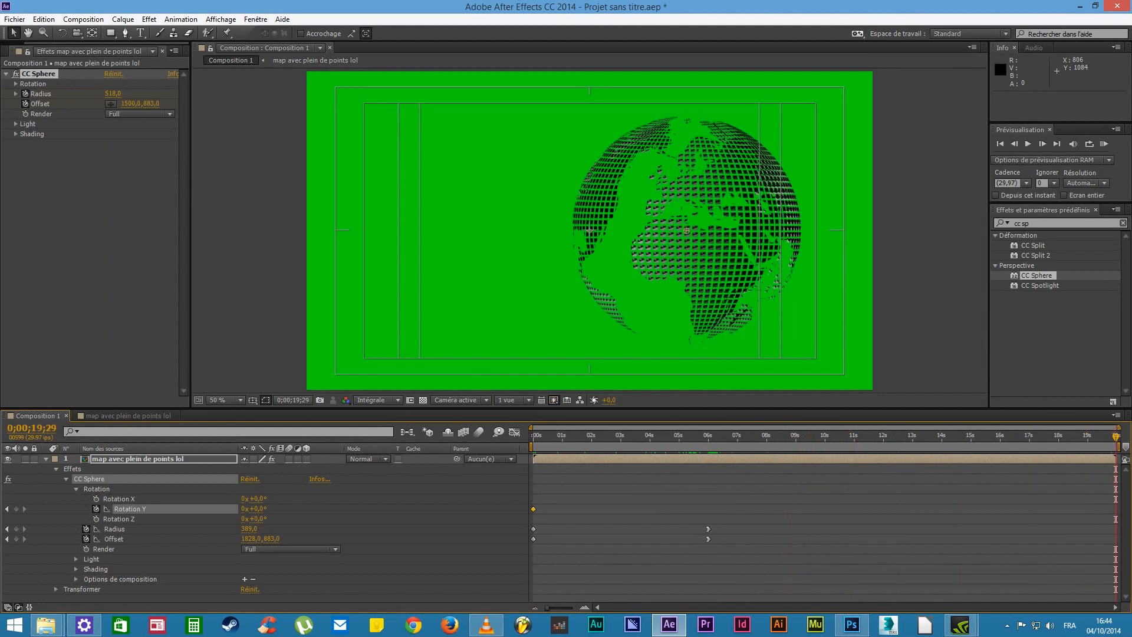
pyautogui.click(245, 511)
pyautogui.write('2')
pyautogui.press('Return')
# Return to the start and play a RAM preview of the spinning globe
pyautogui.moveTo(537, 436); pyautogui.dragTo(402, 435)
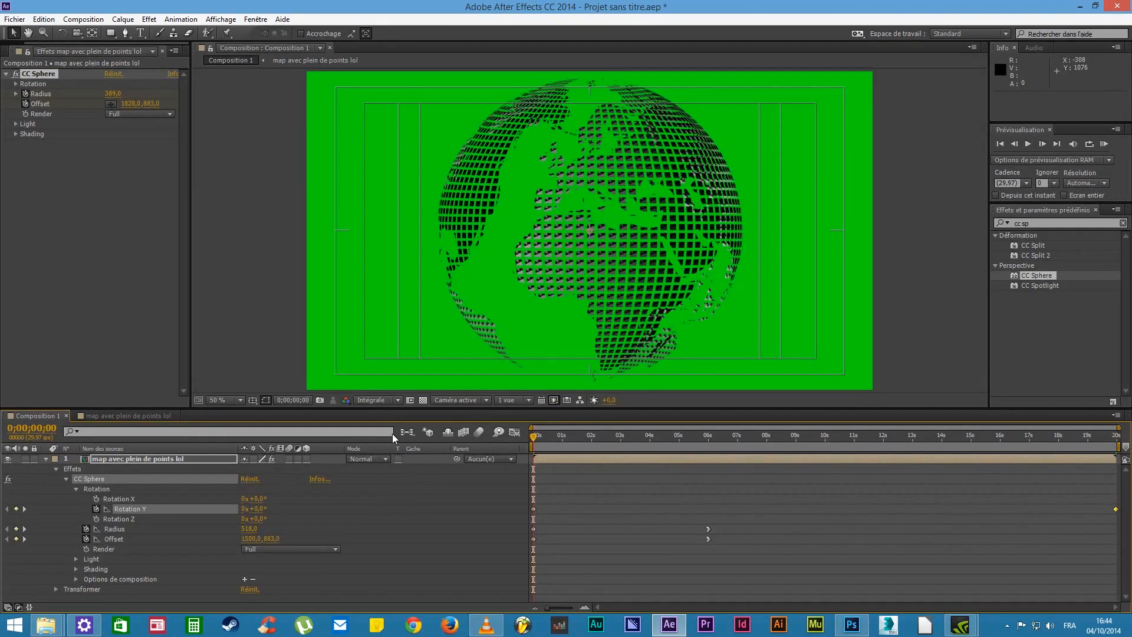
pyautogui.click(1104, 145)
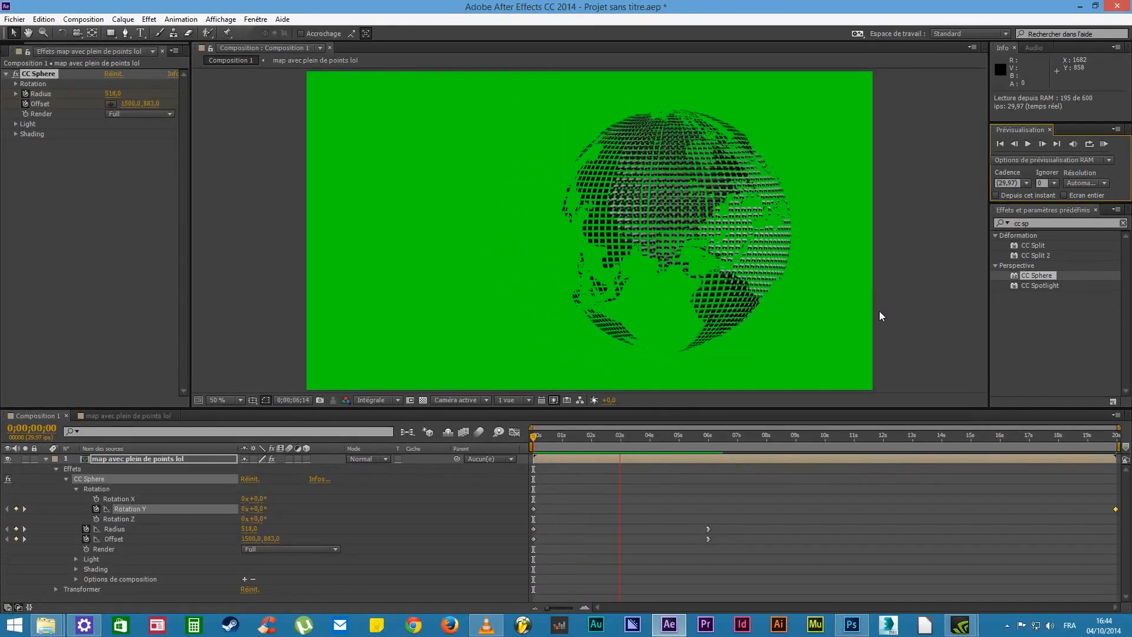
pyautogui.press('space')
# Set Rotation Y to 3x+4,0° at 0;00;19;29, and return to the start of the composition
pyautogui.moveTo(996, 437); pyautogui.dragTo(1130, 449)
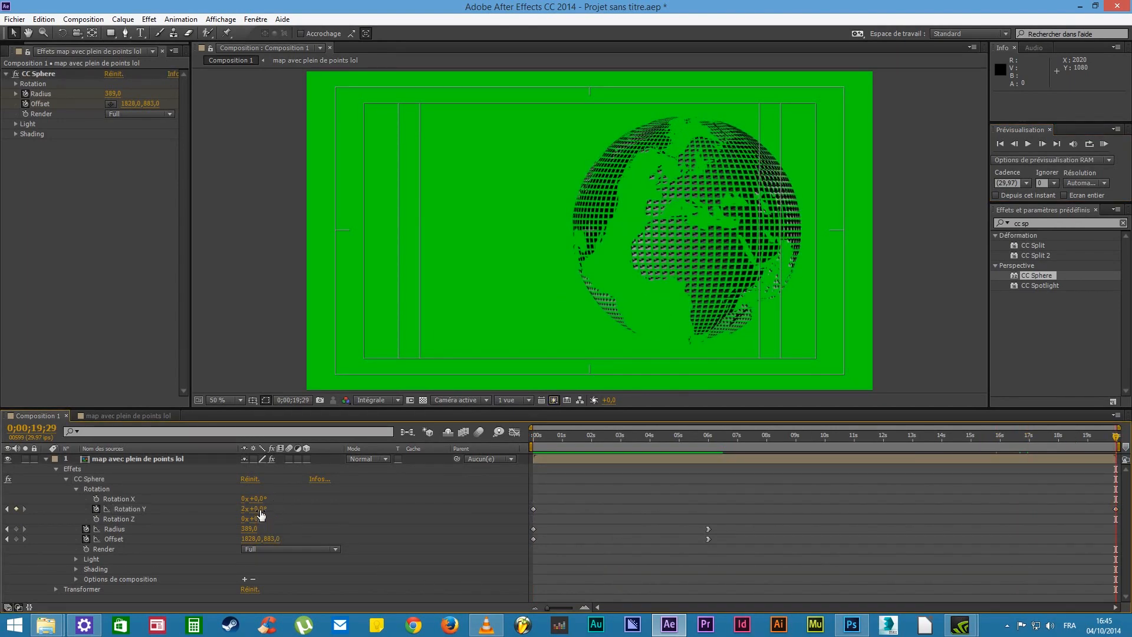
pyautogui.moveTo(261, 514); pyautogui.dragTo(446, 481)
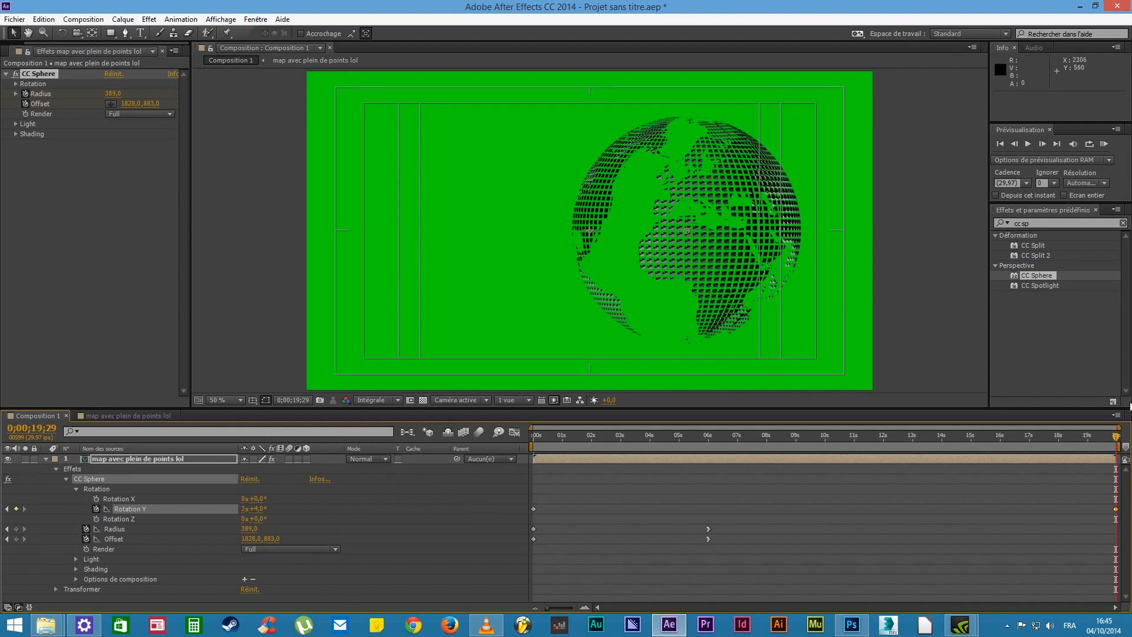
pyautogui.moveTo(1110, 441); pyautogui.dragTo(506, 557)
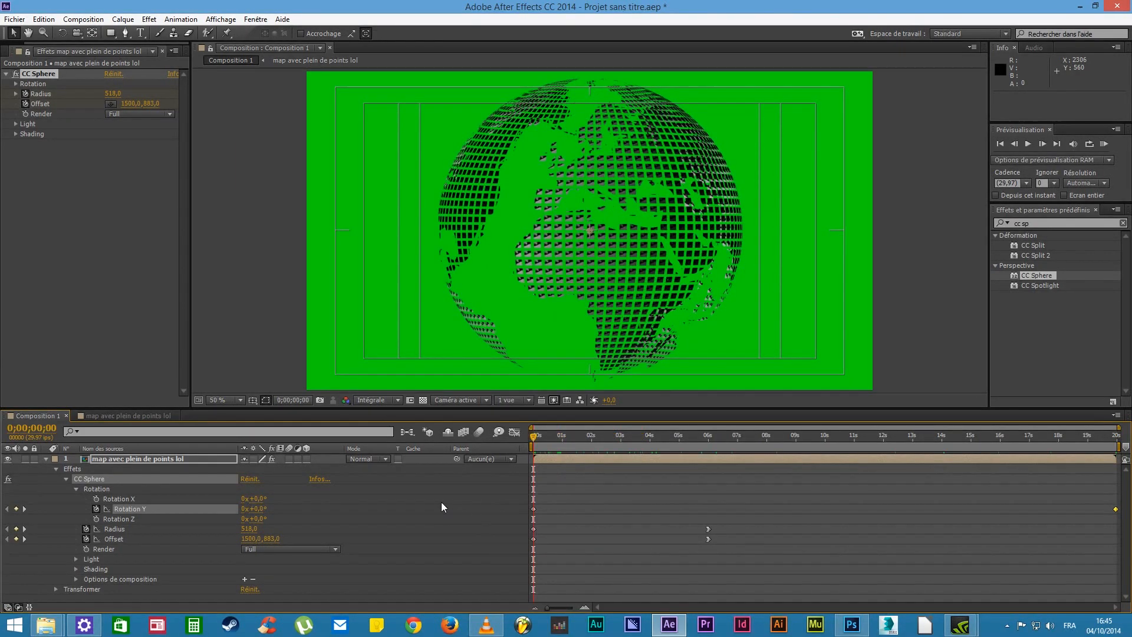
# Set the globe's CC Sphere light to an intensity of 115, a height of 100 and a direction of -74°
pyautogui.click(75, 488)
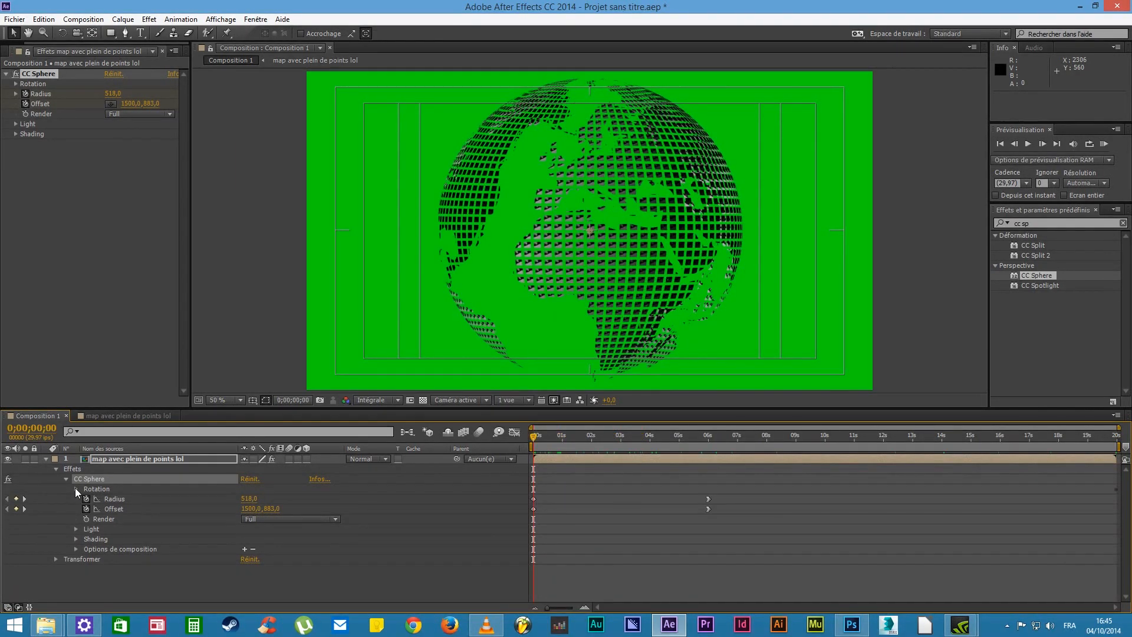
pyautogui.moveTo(549, 437); pyautogui.dragTo(465, 469)
pyautogui.click(76, 530)
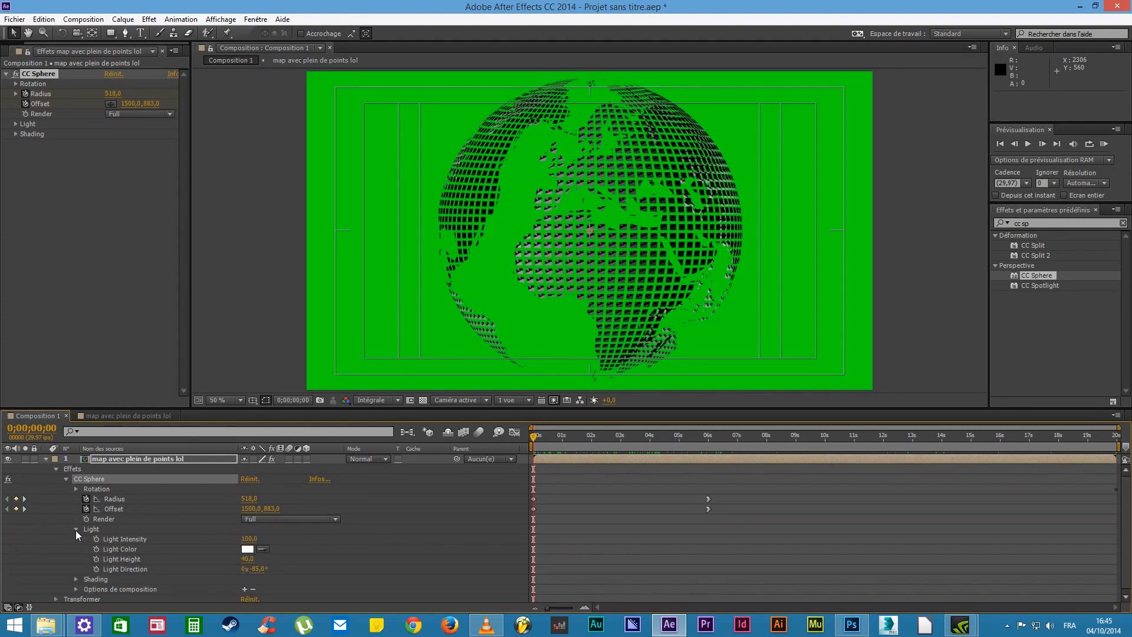
pyautogui.click(15, 124)
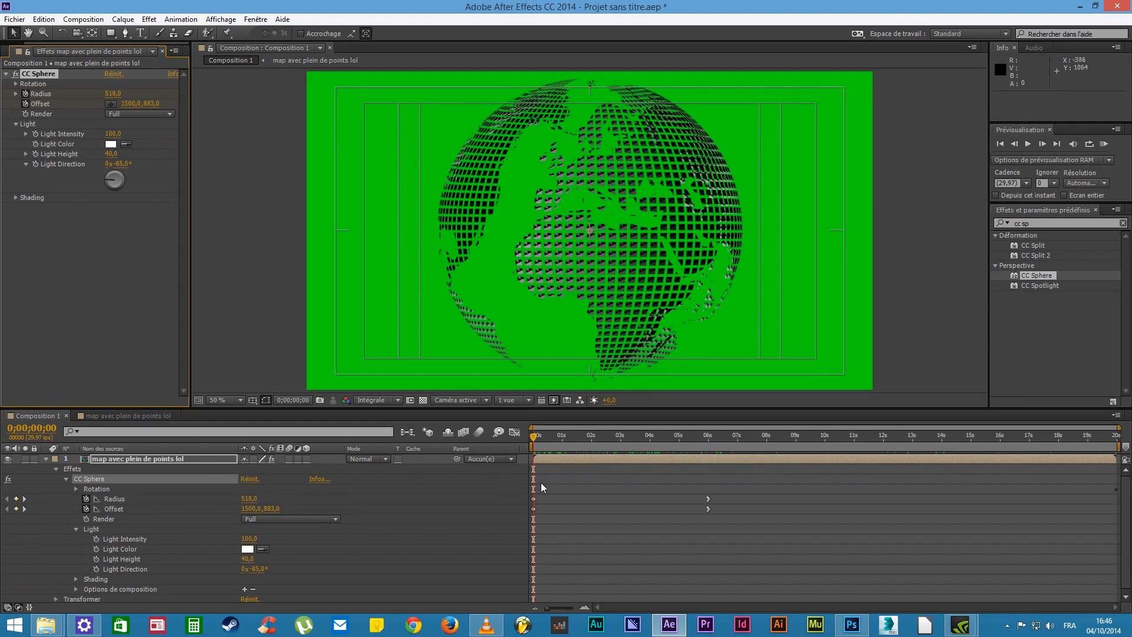
pyautogui.moveTo(547, 438); pyautogui.dragTo(39, 481)
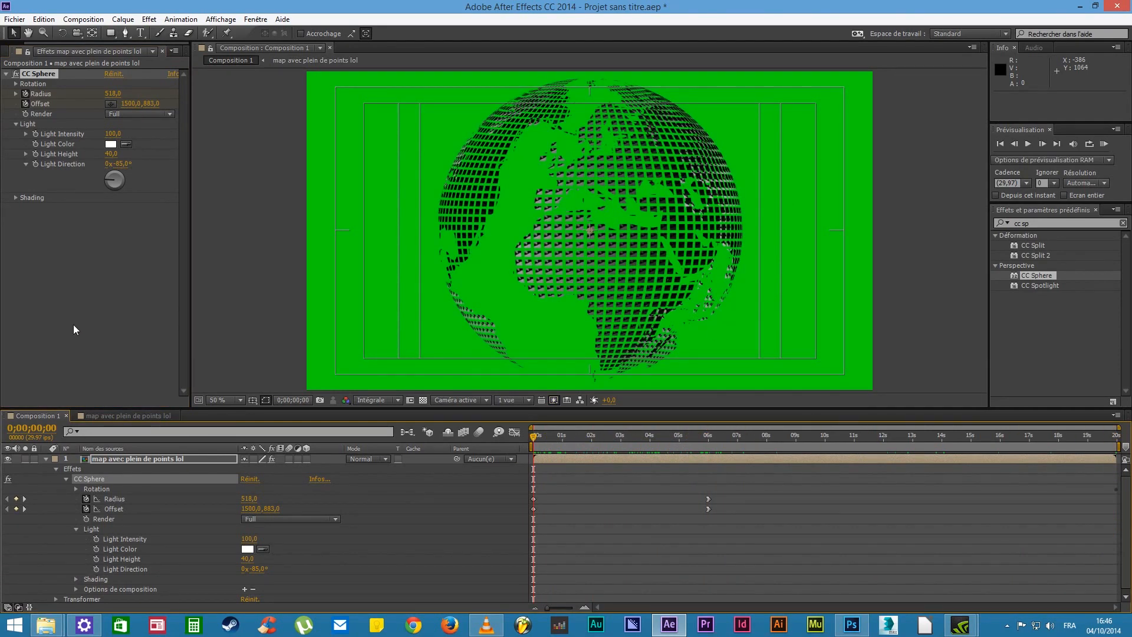
pyautogui.click(85, 242)
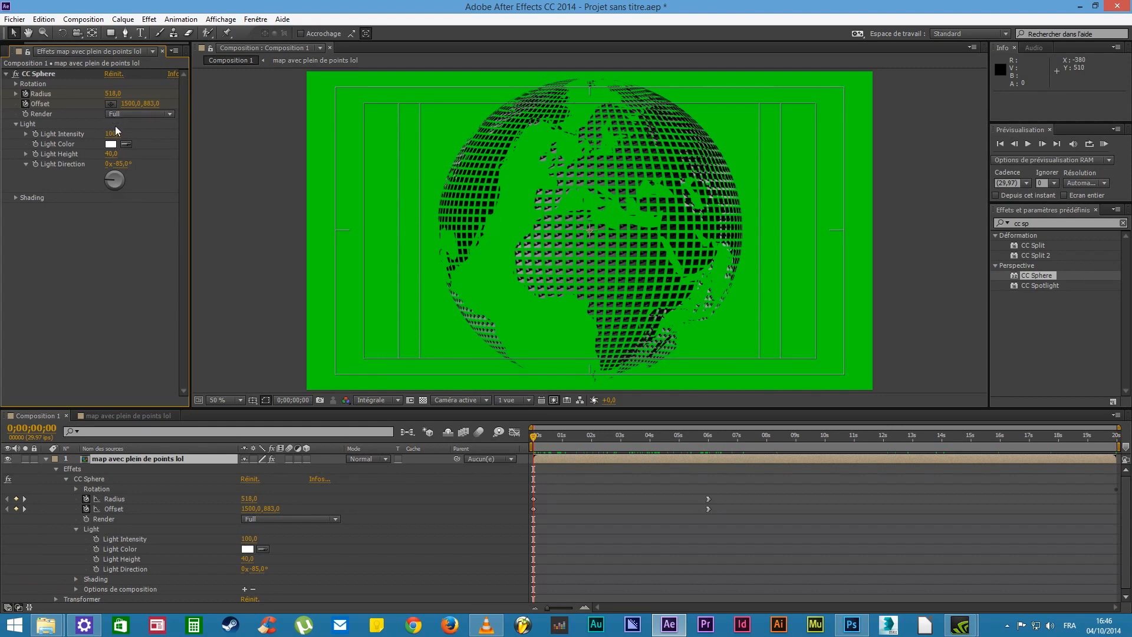
pyautogui.moveTo(112, 134); pyautogui.dragTo(121, 133)
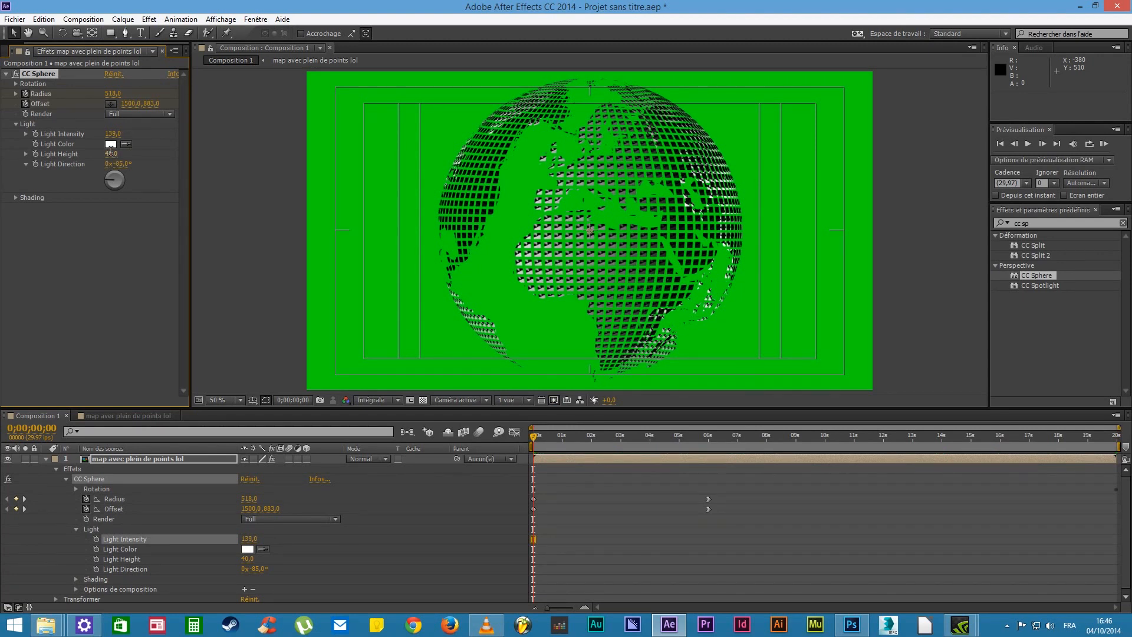
pyautogui.moveTo(109, 157); pyautogui.dragTo(155, 141)
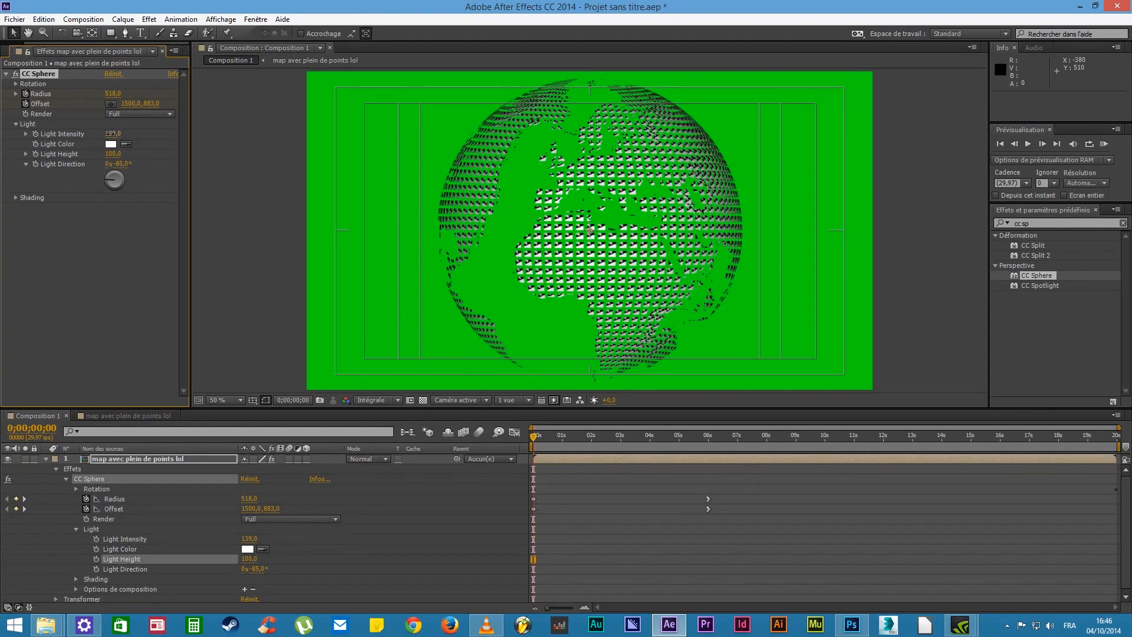
pyautogui.moveTo(111, 134); pyautogui.dragTo(103, 135)
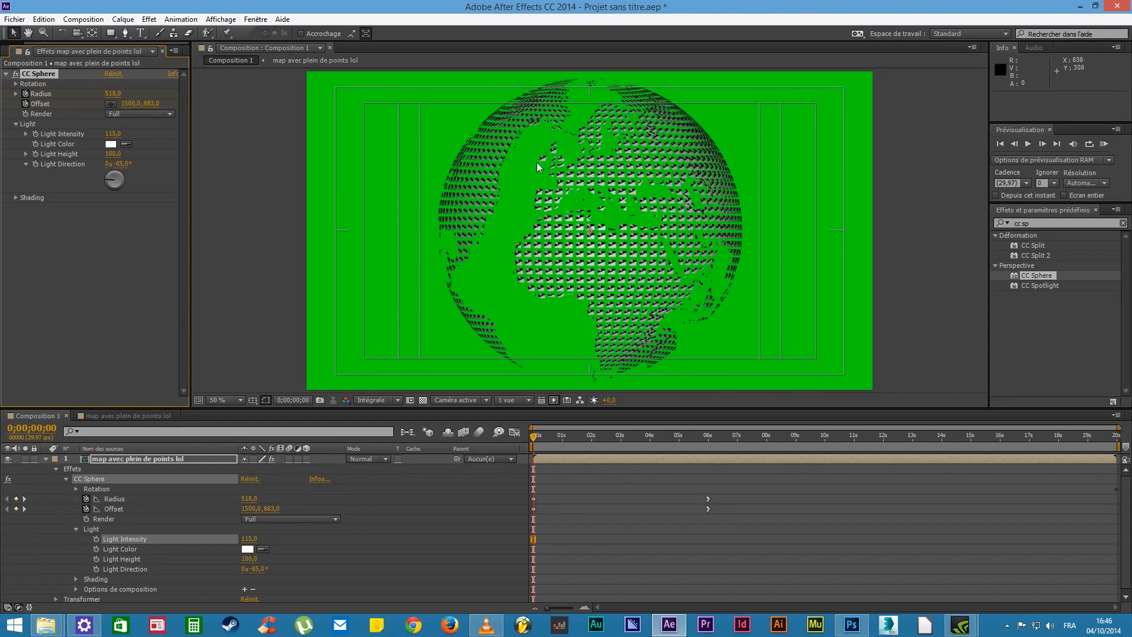
pyautogui.moveTo(112, 154); pyautogui.dragTo(199, 170)
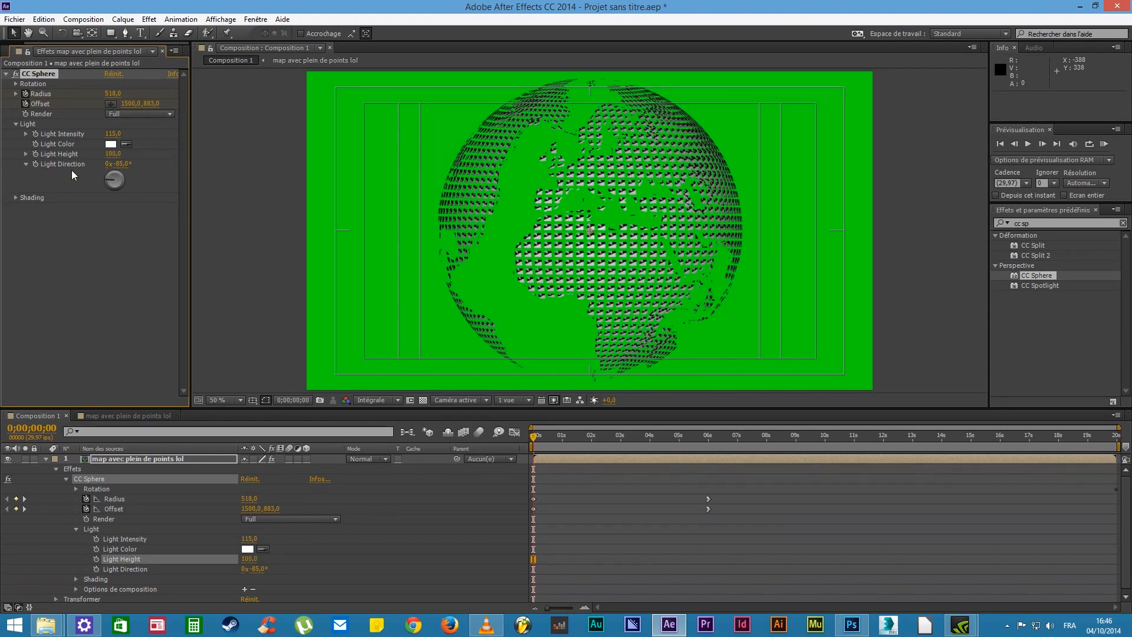
pyautogui.moveTo(115, 154)
pyautogui.mouseDown()
pyautogui.moveTo(101, 156)
pyautogui.moveTo(136, 152)
pyautogui.moveTo(45, 177)
pyautogui.moveTo(135, 165)
pyautogui.mouseUp()
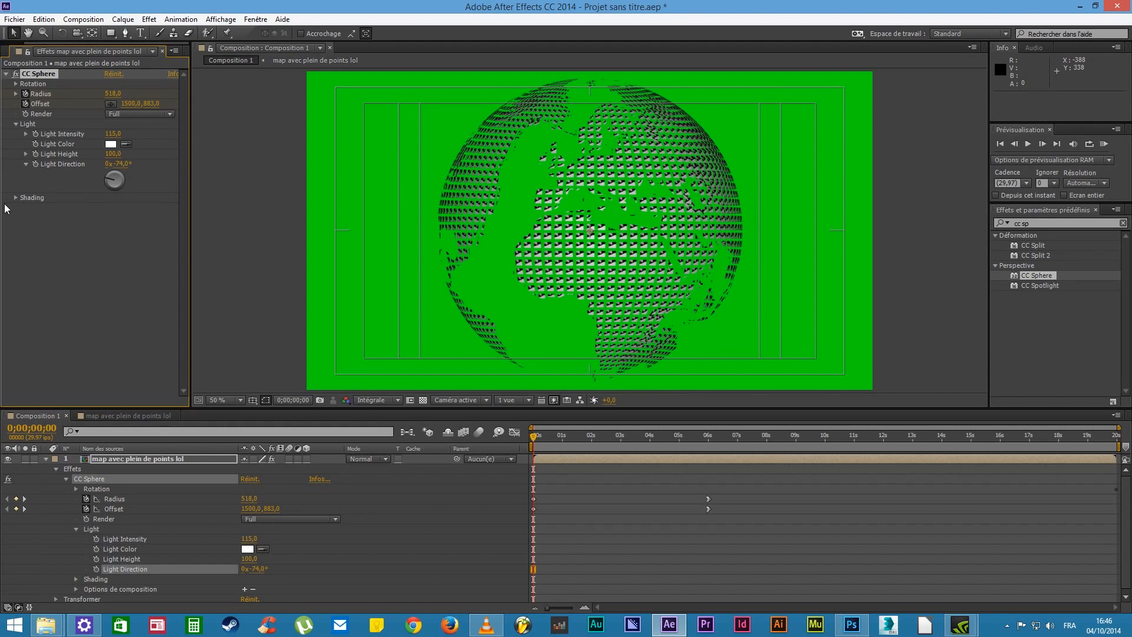
# Set the CC Sphere shading to Ambient 18, Specular 84, Roughness 0,156 and Metal 49
pyautogui.click(16, 198)
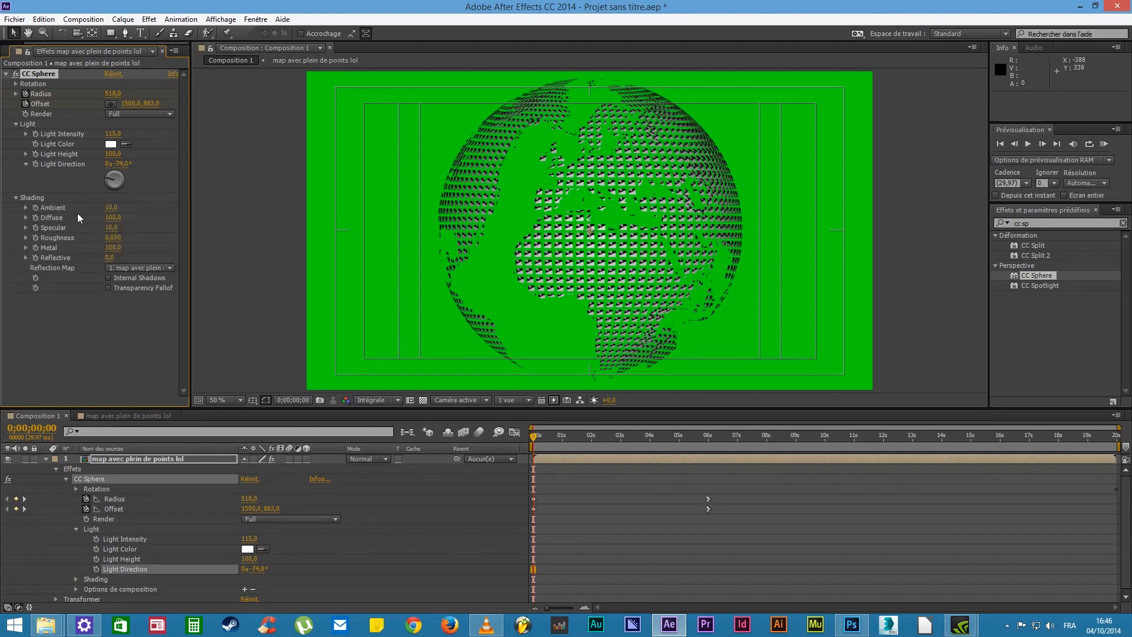
pyautogui.moveTo(112, 210); pyautogui.dragTo(114, 212)
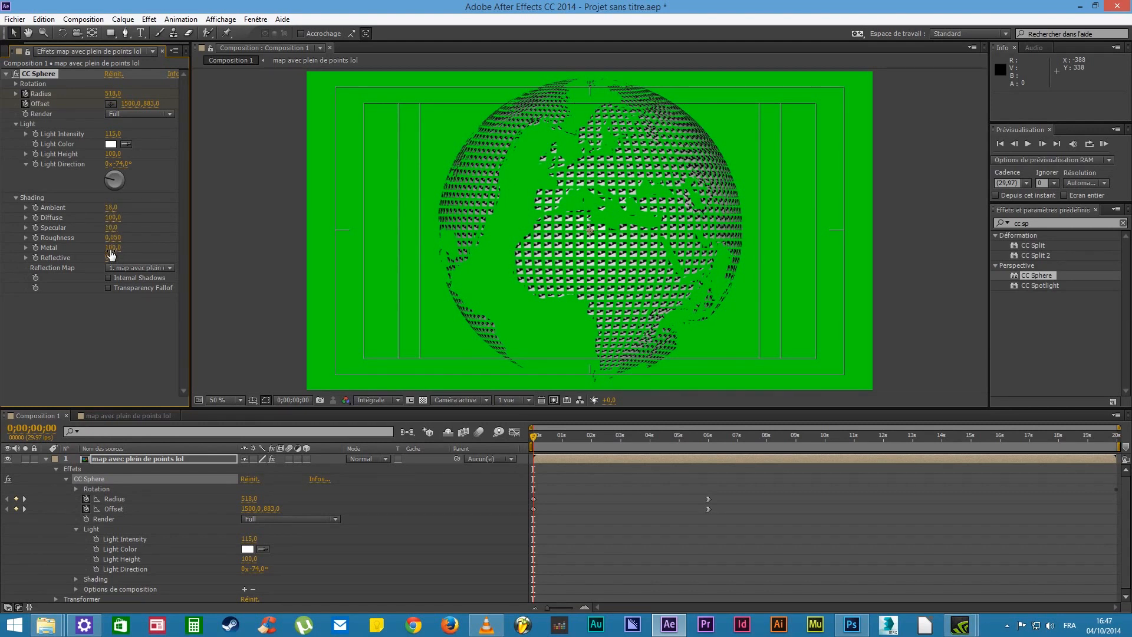
pyautogui.moveTo(112, 248)
pyautogui.mouseDown()
pyautogui.moveTo(54, 265)
pyautogui.moveTo(110, 257)
pyautogui.mouseUp()
pyautogui.moveTo(125, 234); pyautogui.dragTo(103, 238)
pyautogui.moveTo(110, 228); pyautogui.dragTo(157, 222)
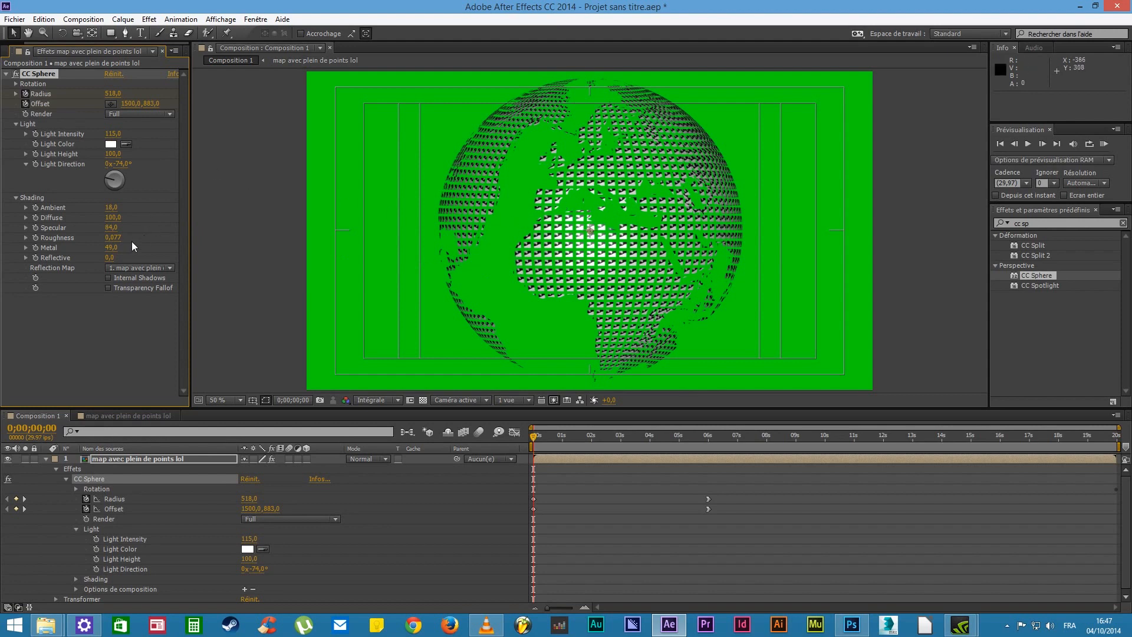
pyautogui.moveTo(112, 237); pyautogui.dragTo(157, 241)
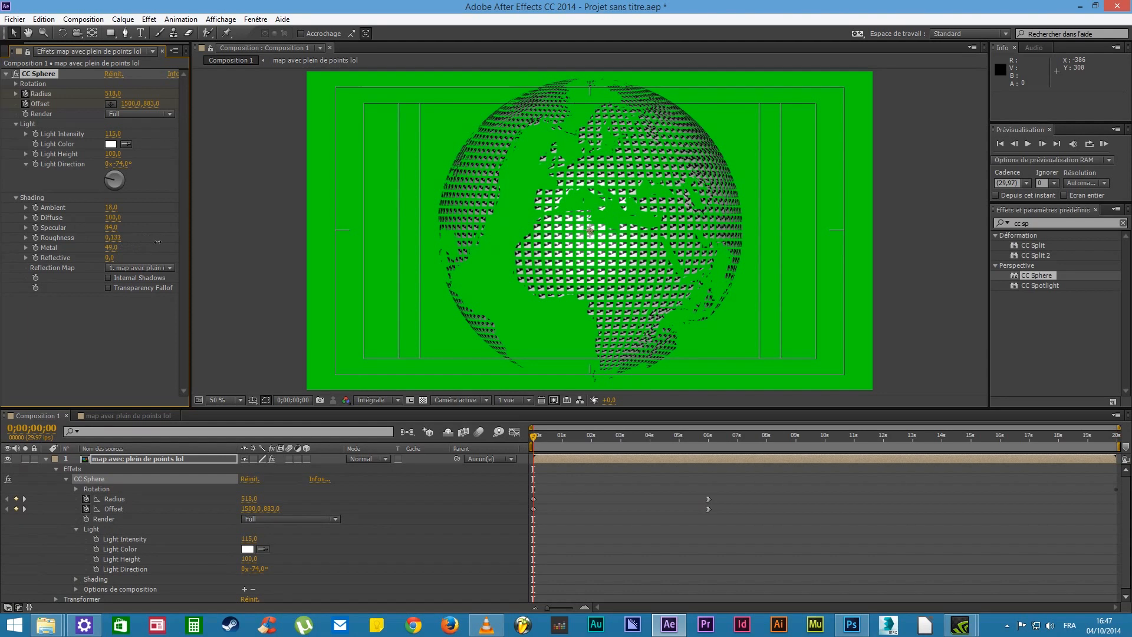
# Try adjusting the Reflective amount in the globe's shading and return it to 0
pyautogui.click(128, 267)
pyautogui.click(120, 256)
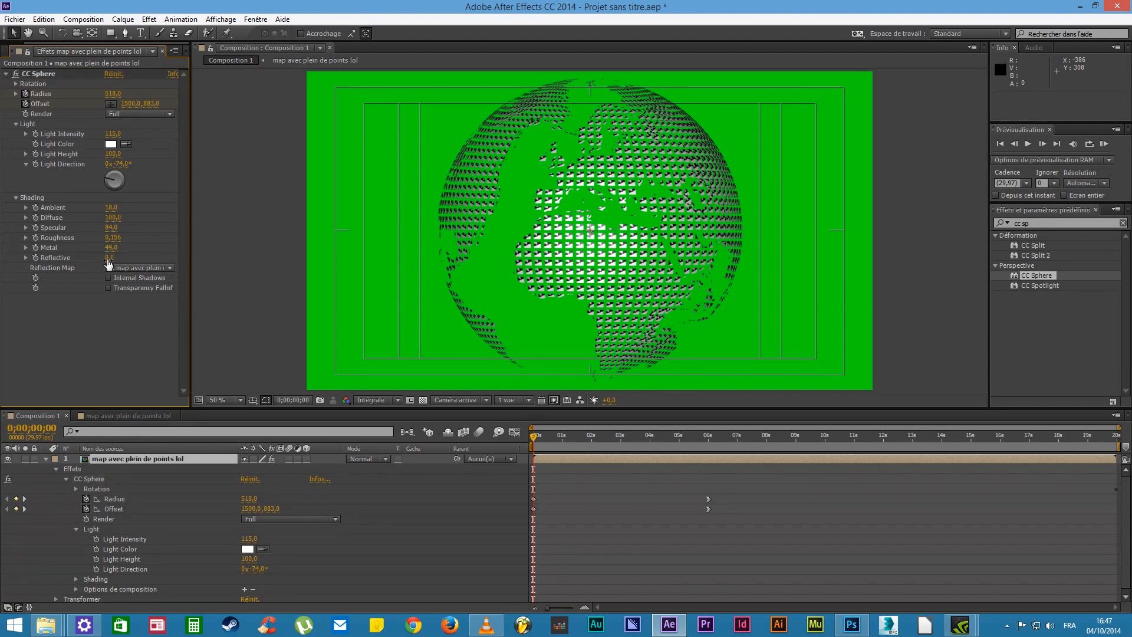
pyautogui.moveTo(111, 258)
pyautogui.mouseDown()
pyautogui.moveTo(126, 258)
pyautogui.moveTo(112, 258)
pyautogui.mouseUp()
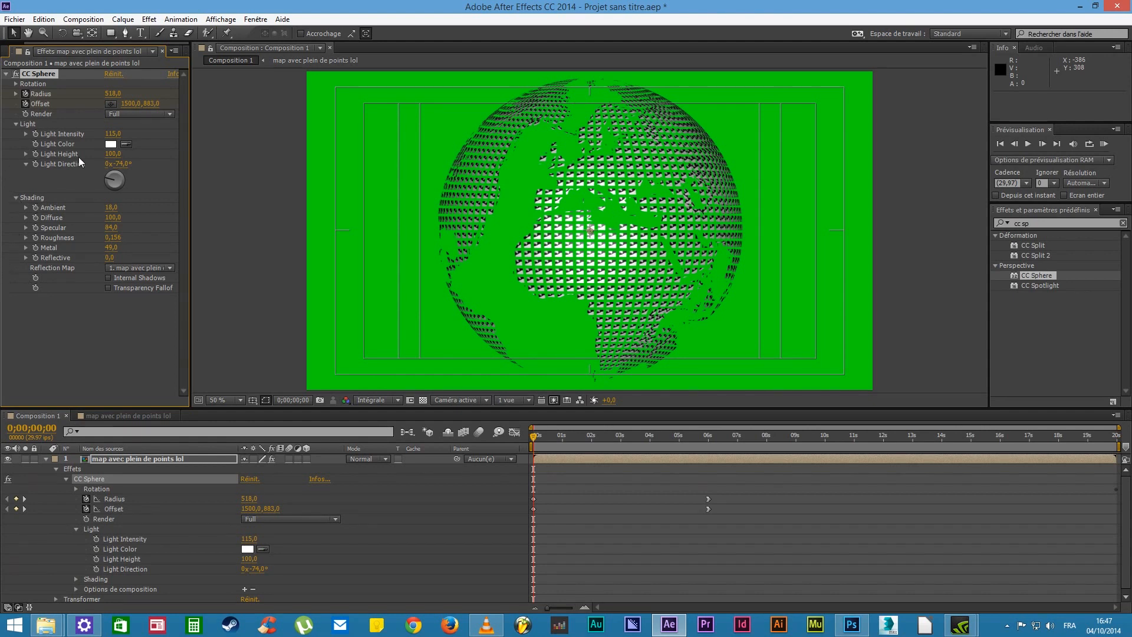
# Set the globe's CC Sphere render mode to Outside and collapse the map layer's properties
pyautogui.moveTo(535, 434); pyautogui.dragTo(964, 437)
pyautogui.moveTo(843, 485); pyautogui.dragTo(530, 489)
pyautogui.click(135, 115)
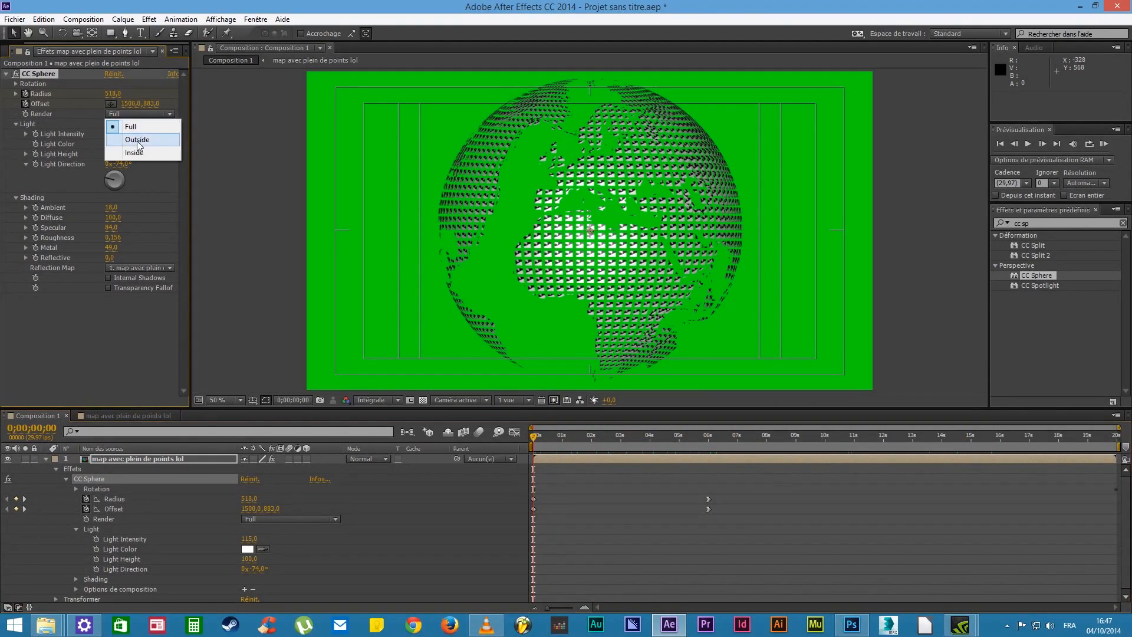
pyautogui.click(137, 140)
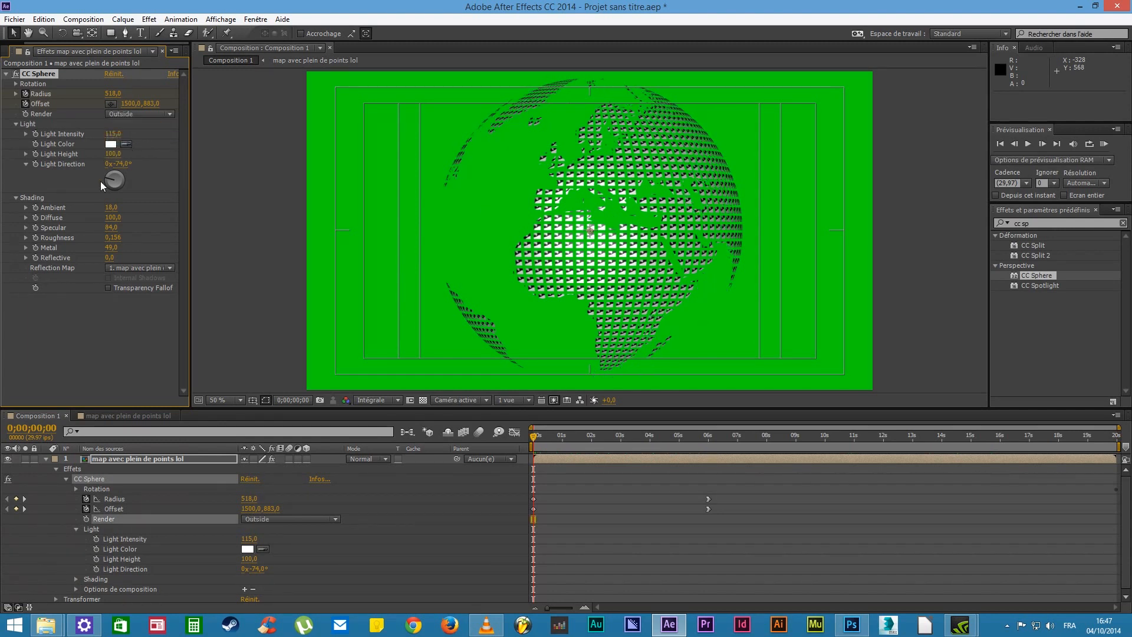
pyautogui.click(66, 479)
pyautogui.click(55, 469)
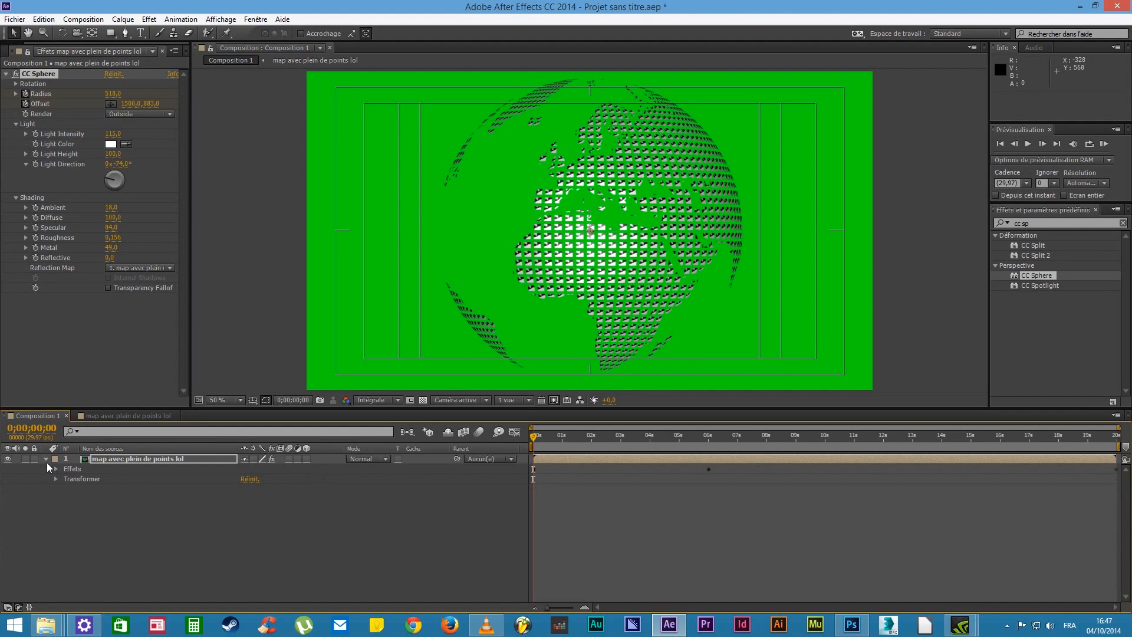
pyautogui.click(46, 459)
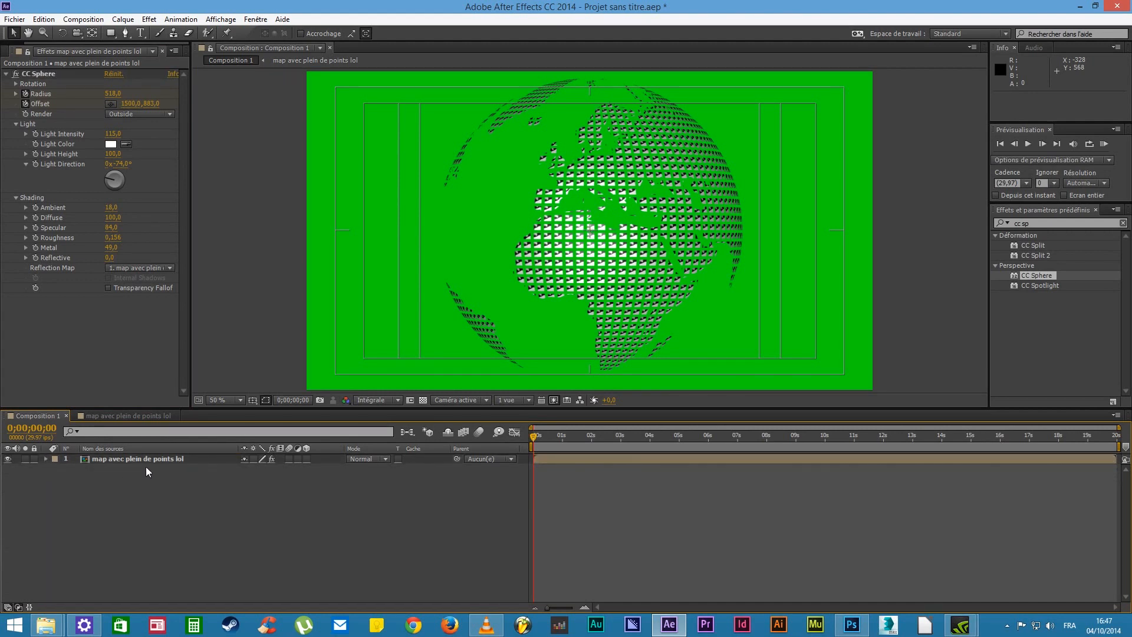
# Duplicate the "map avec plein de points lol" layer
pyautogui.click(148, 461)
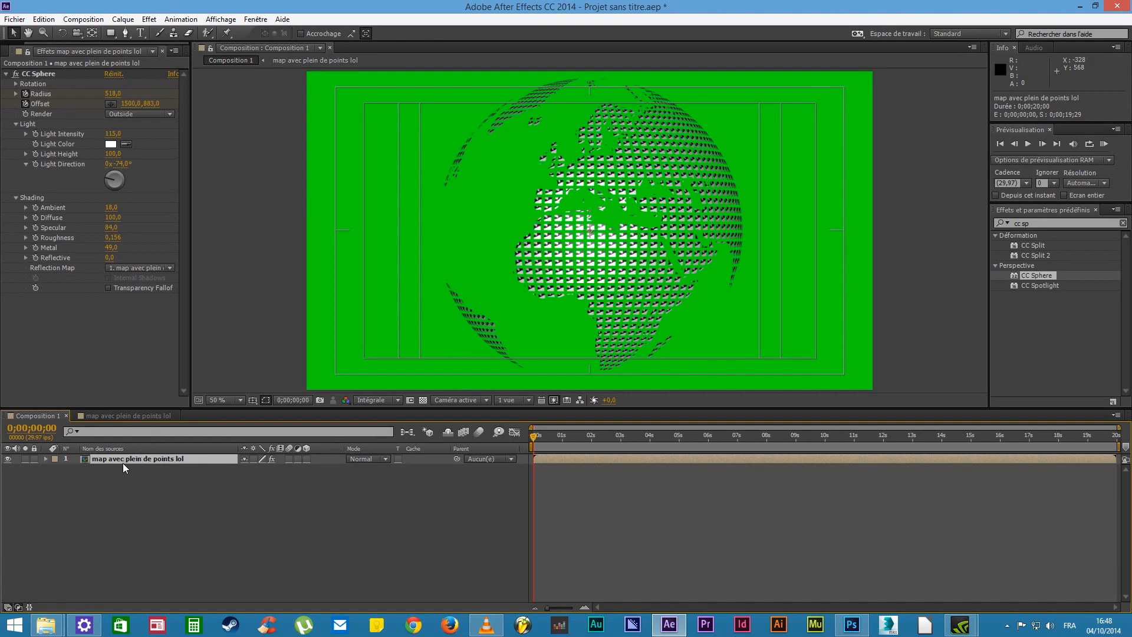
pyautogui.click(52, 21)
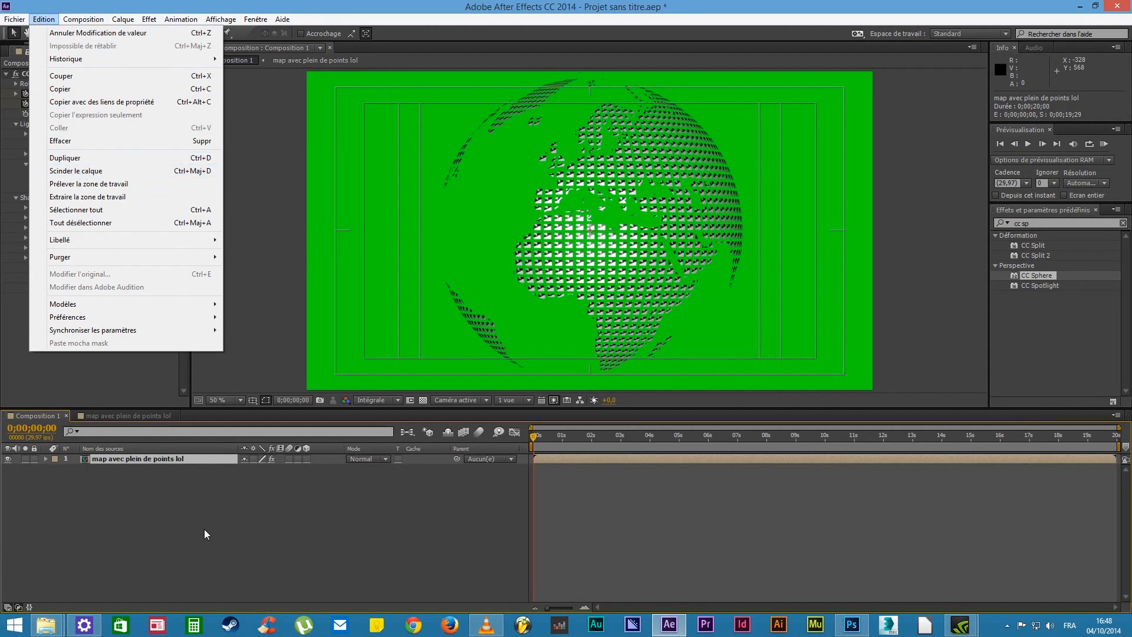
pyautogui.click(153, 464)
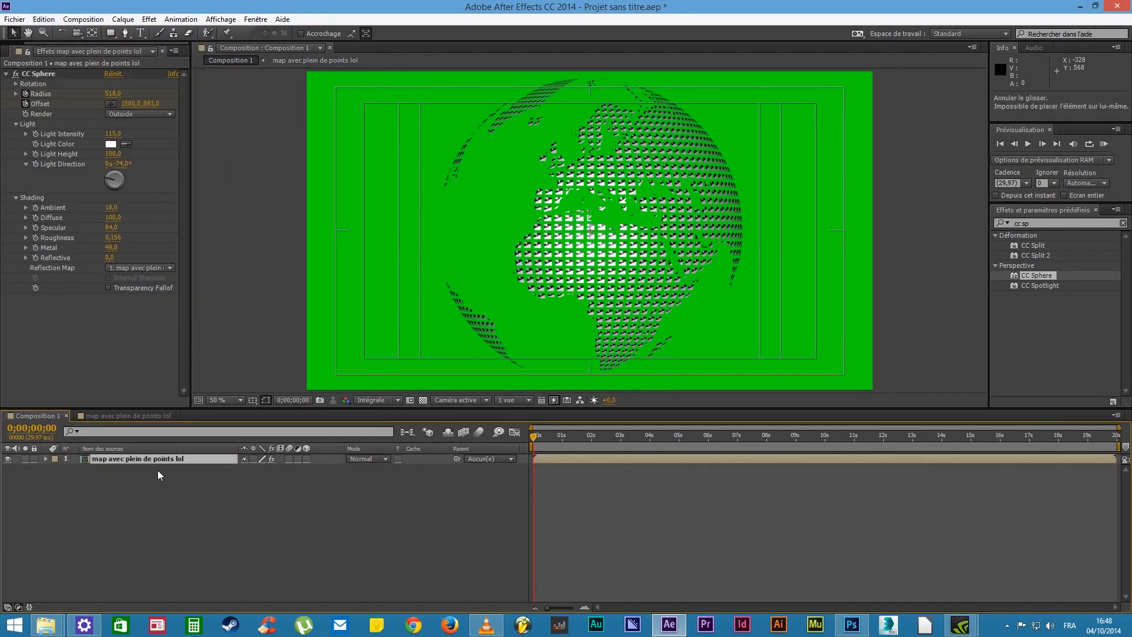
pyautogui.hotkey('ctrl', 'd')
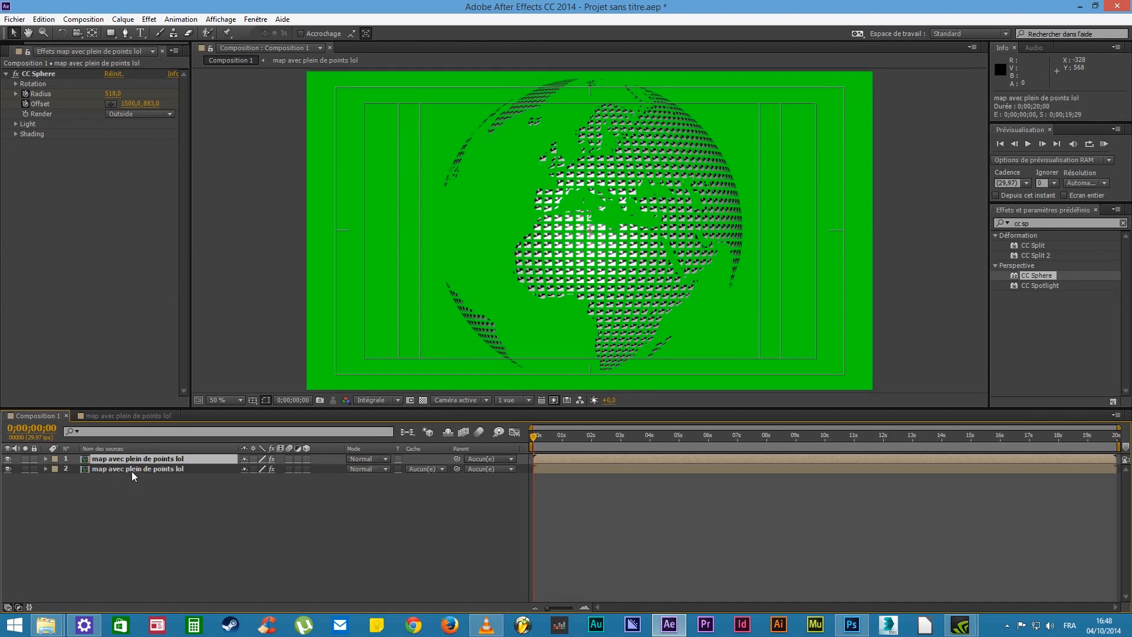
# Try moving the lower map layer slightly in the composition, and undo the move
pyautogui.click(133, 470)
pyautogui.moveTo(677, 323); pyautogui.dragTo(670, 327)
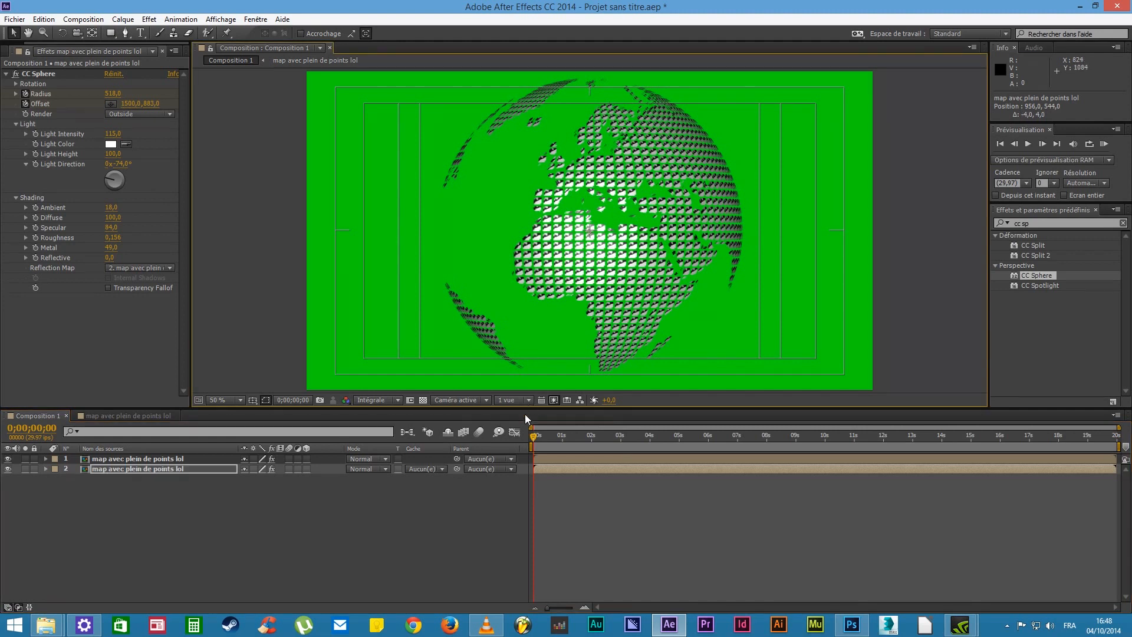
pyautogui.hotkey('ctrl', 'z')
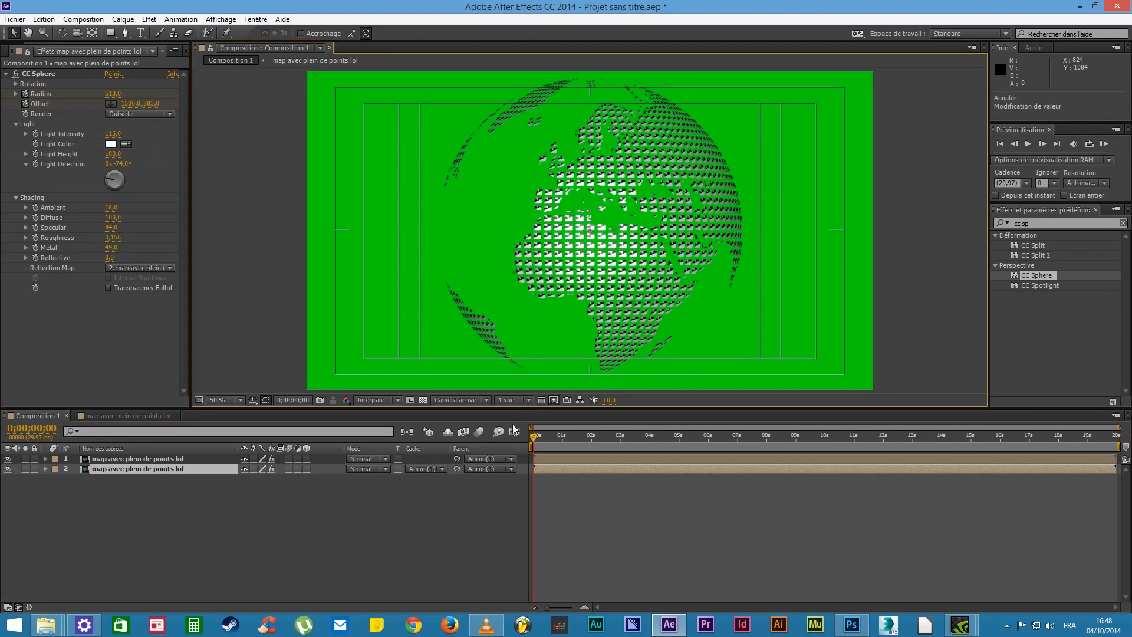
# Set the lower map layer's CC Sphere render mode to Inside
pyautogui.click(166, 469)
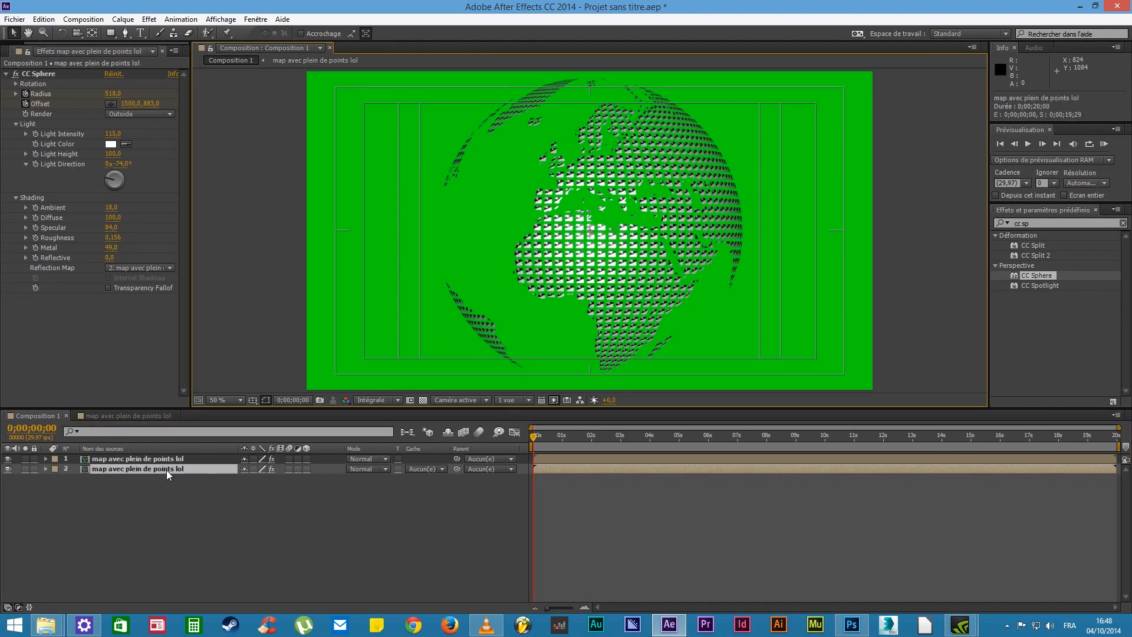
pyautogui.click(139, 110)
pyautogui.click(139, 153)
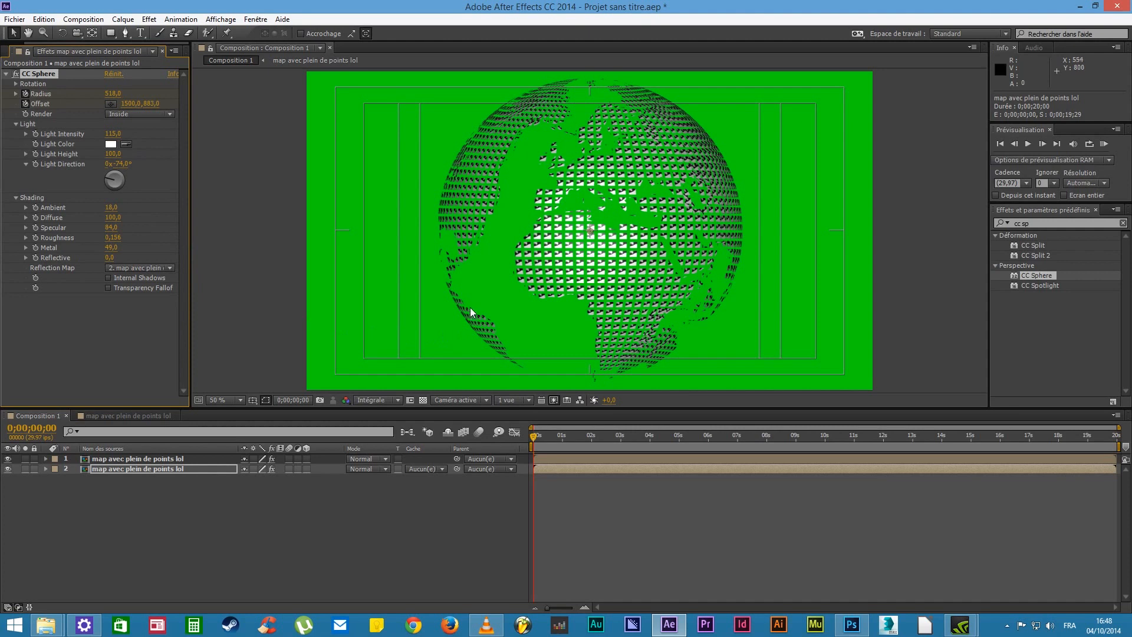
# Compare the outside and inside globe layers by selecting each in turn and scrubbing the start of the animation
pyautogui.moveTo(125, 468); pyautogui.dragTo(128, 456)
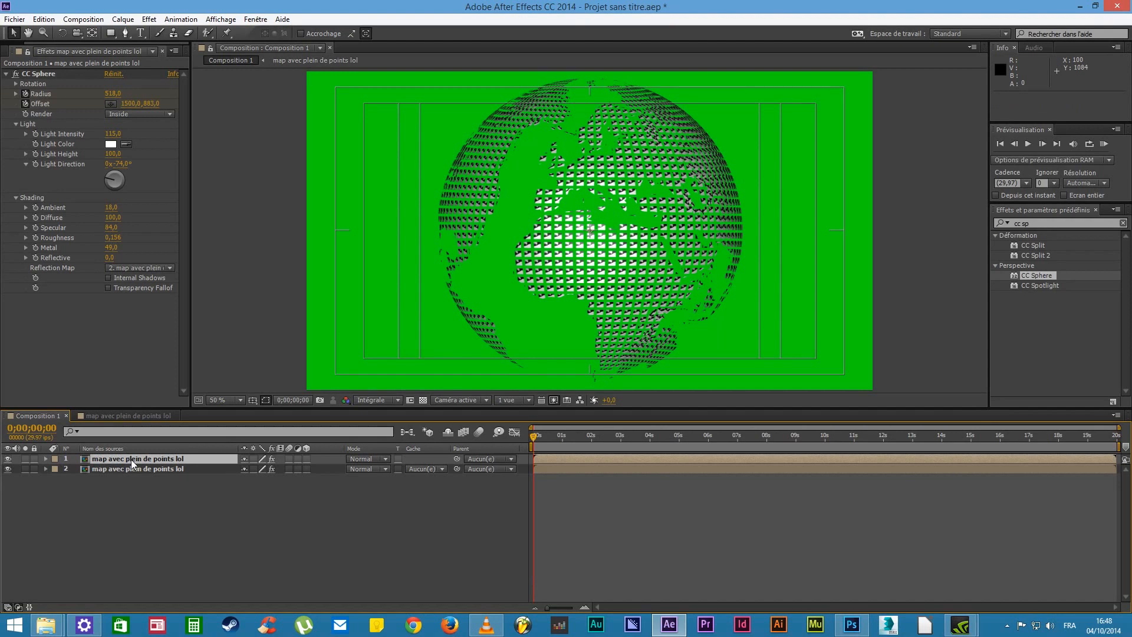
pyautogui.click(133, 472)
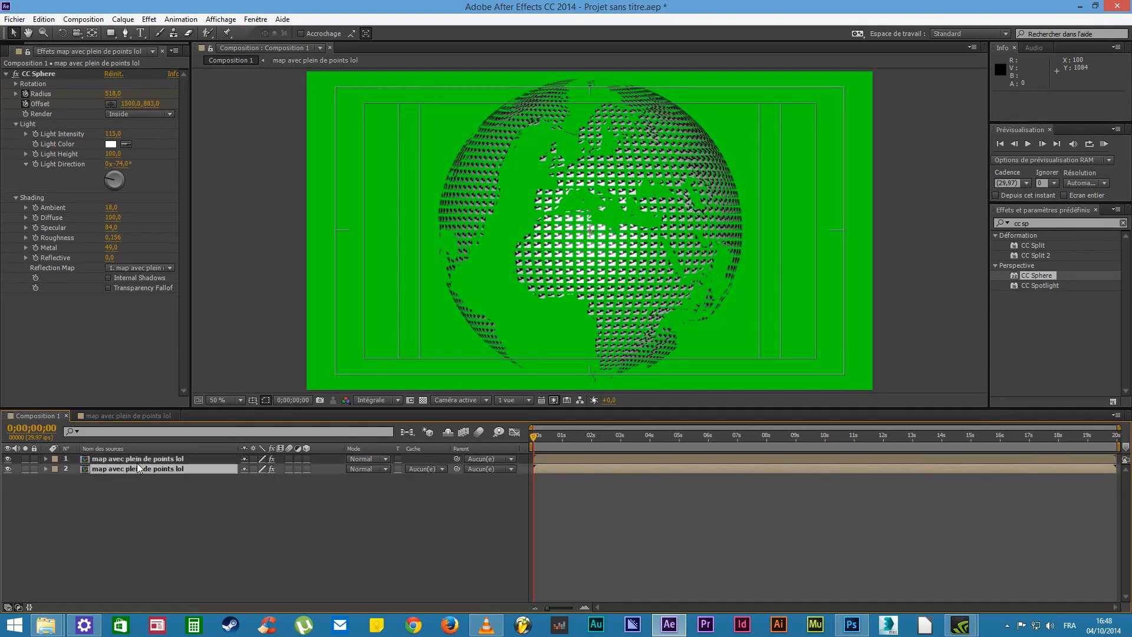
pyautogui.click(136, 458)
pyautogui.click(137, 465)
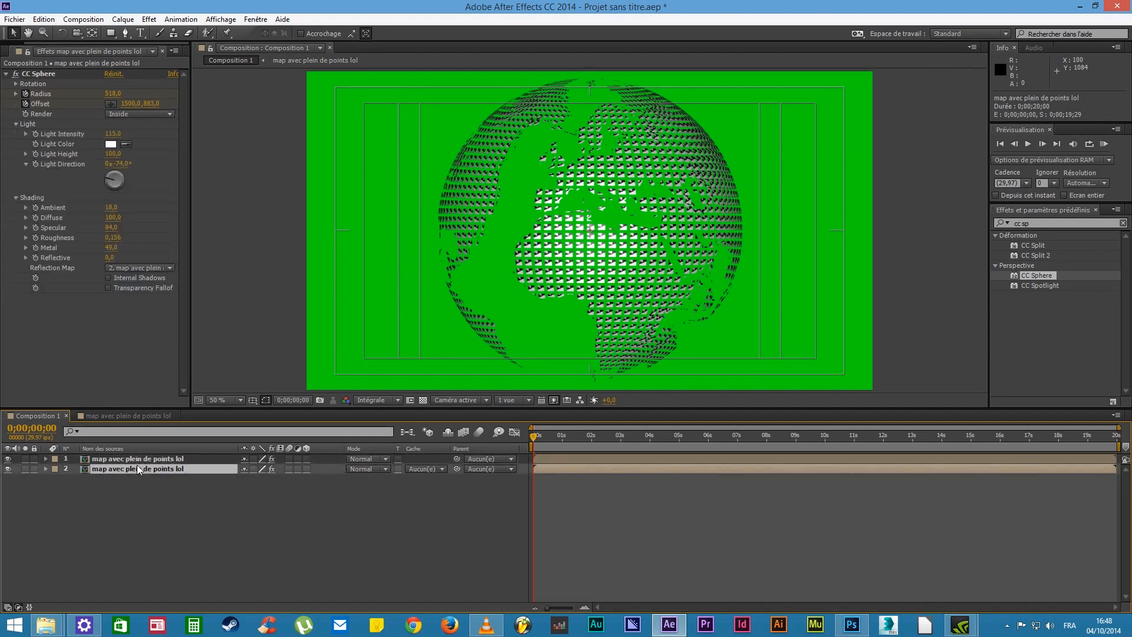
pyautogui.moveTo(547, 437); pyautogui.dragTo(501, 507)
pyautogui.click(175, 462)
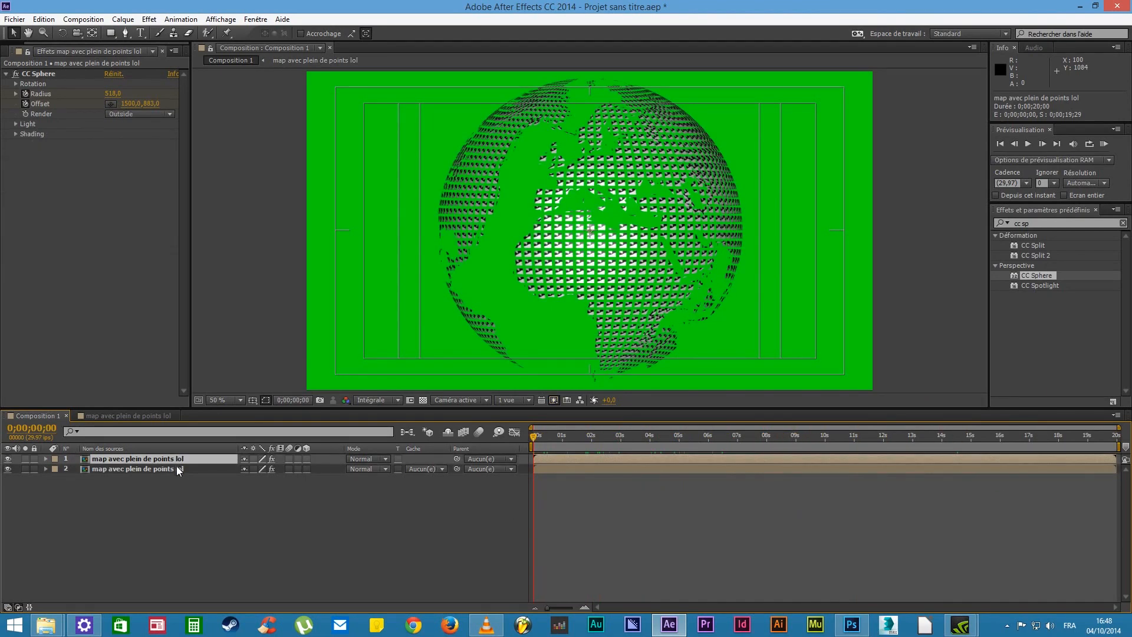
pyautogui.click(176, 466)
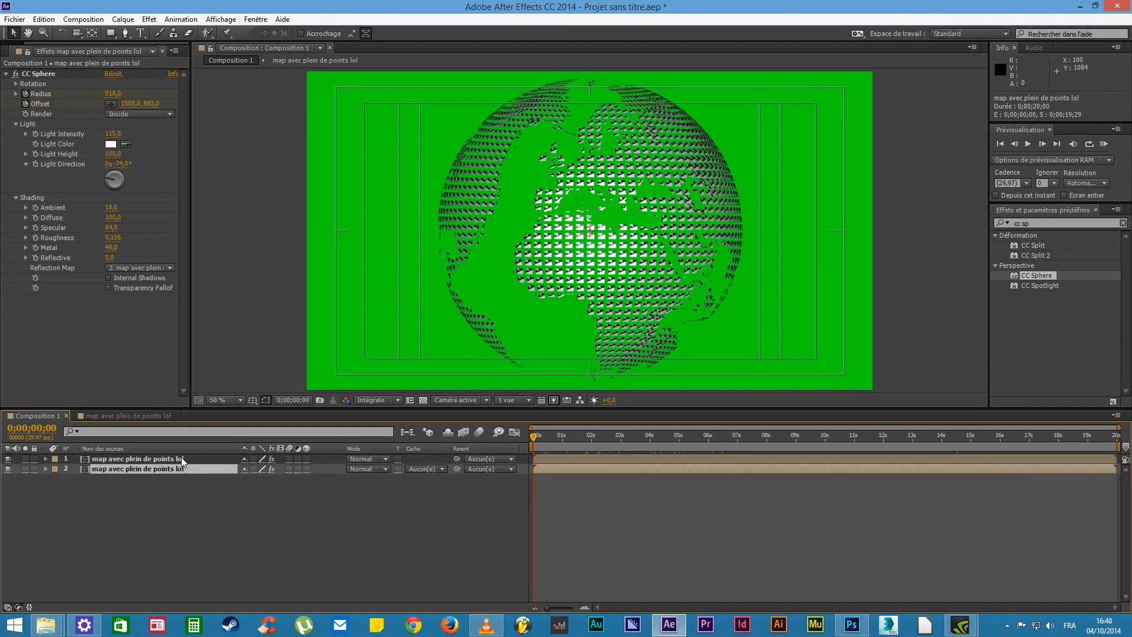
pyautogui.moveTo(568, 443); pyautogui.dragTo(496, 447)
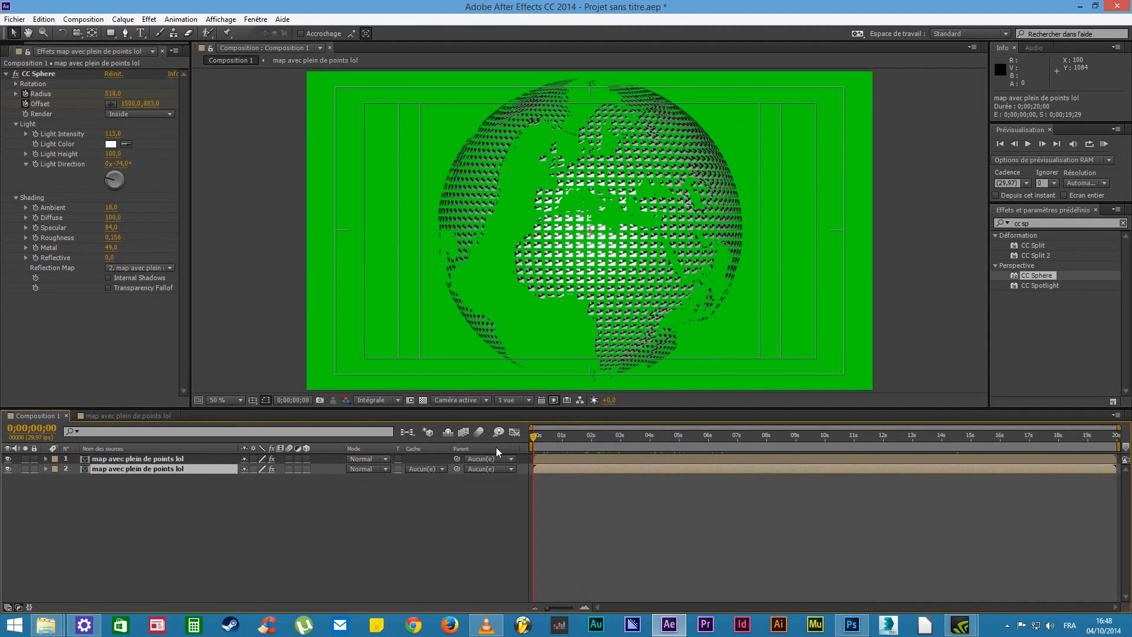
pyautogui.click(164, 459)
pyautogui.click(169, 479)
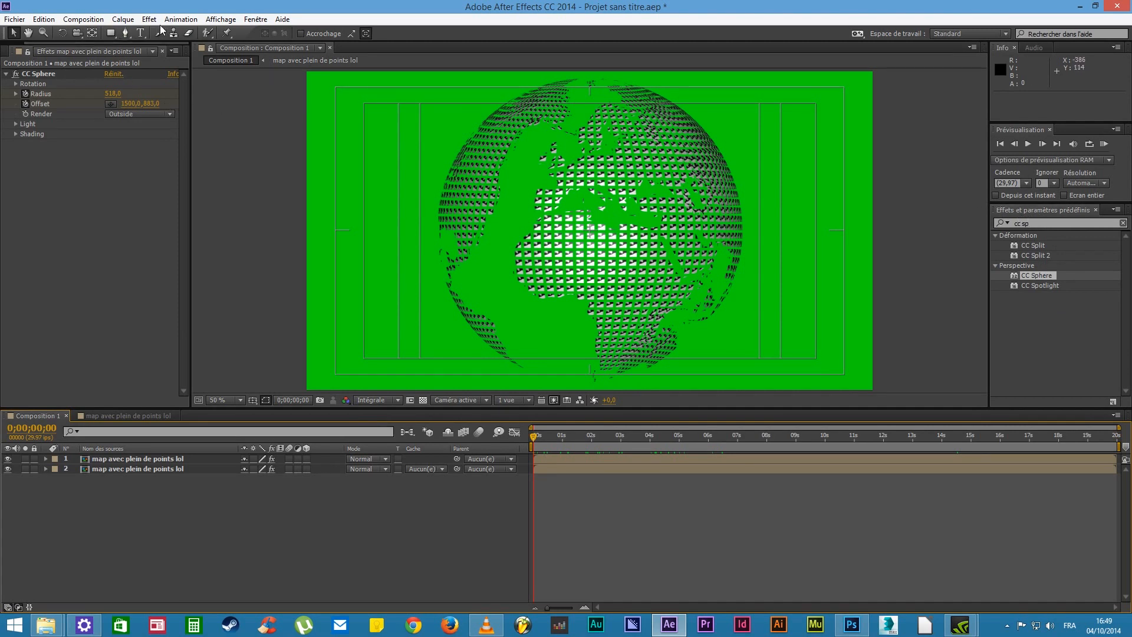
pyautogui.click(118, 19)
pyautogui.moveTo(138, 36)
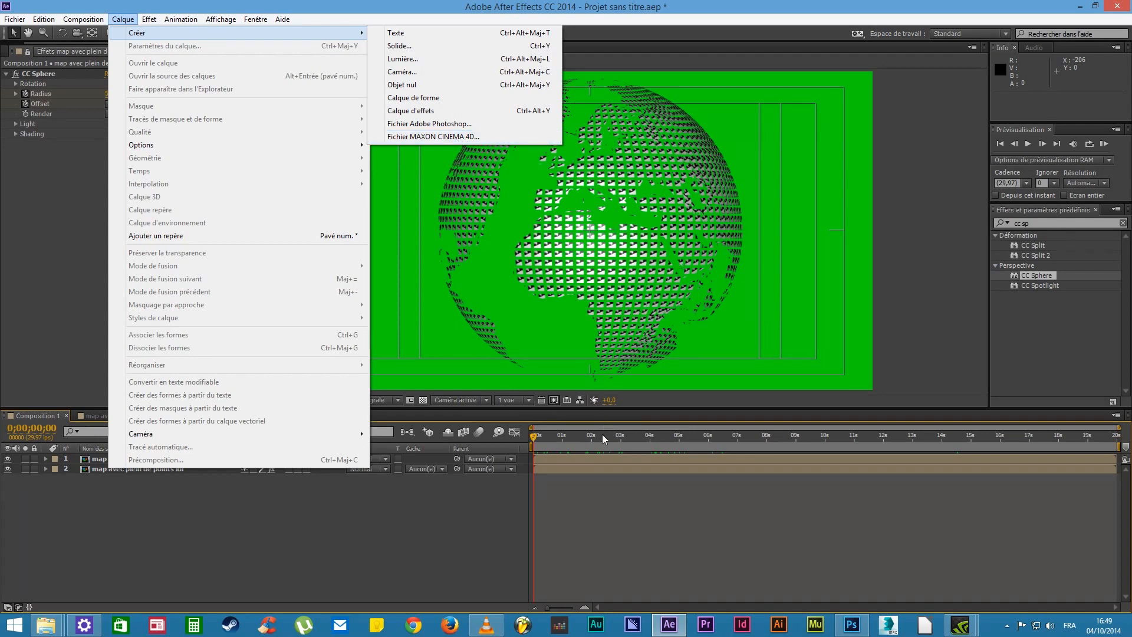
pyautogui.moveTo(595, 437); pyautogui.dragTo(518, 447)
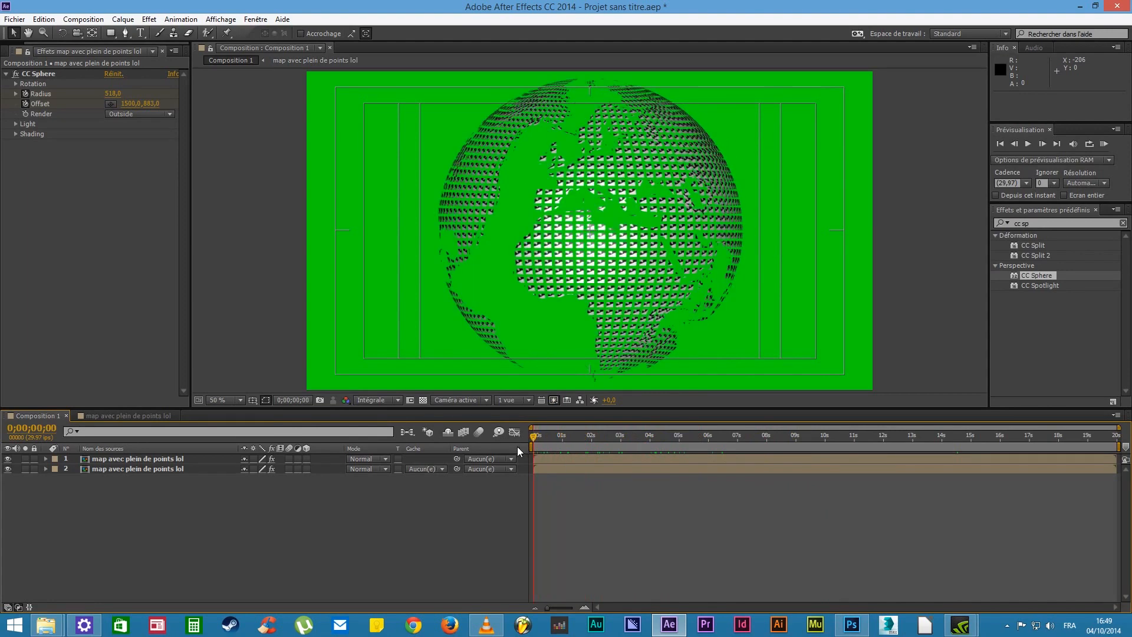
pyautogui.click(122, 20)
pyautogui.click(1045, 332)
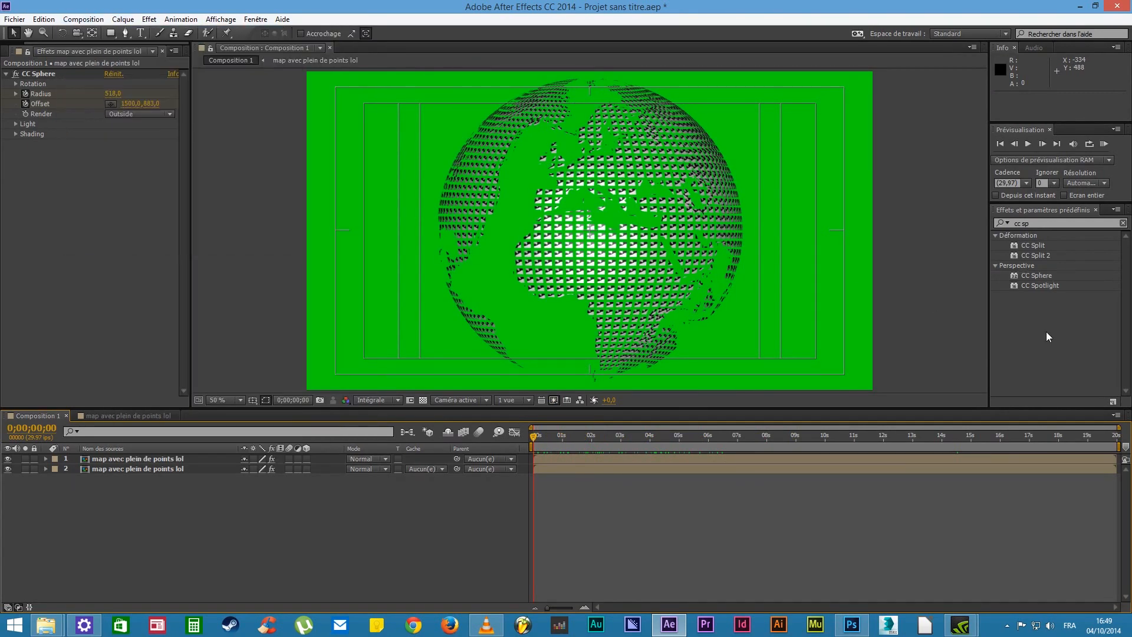
# Clear the effects search and look through the full list of effect categories
pyautogui.click(1122, 223)
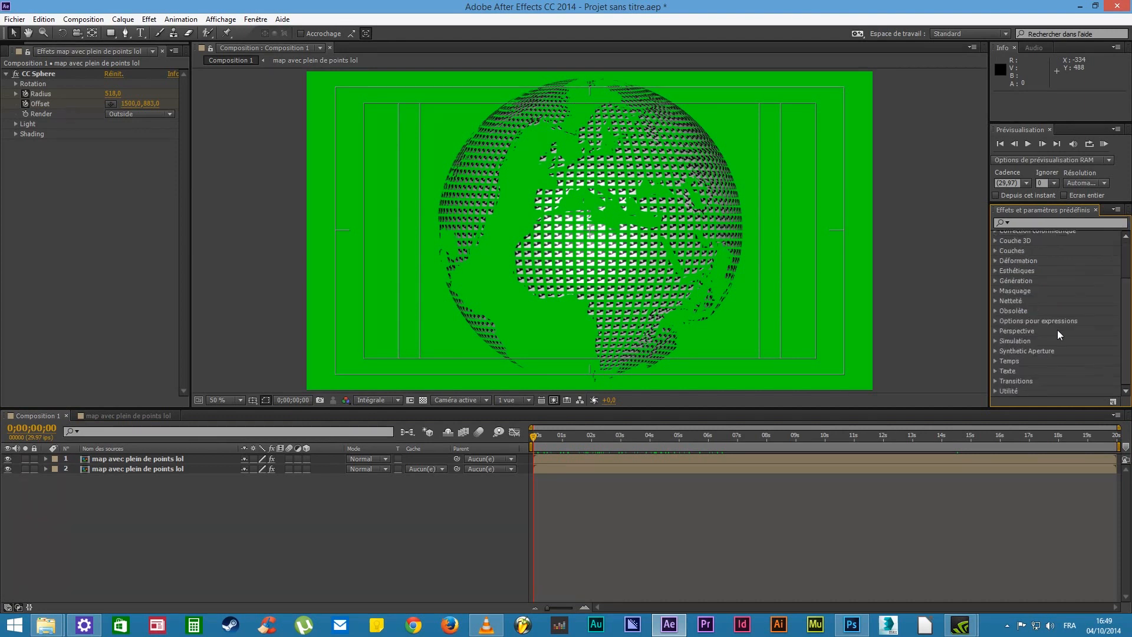
pyautogui.scroll(-2, 1056, 331)
pyautogui.moveTo(1126, 364); pyautogui.dragTo(1124, 252)
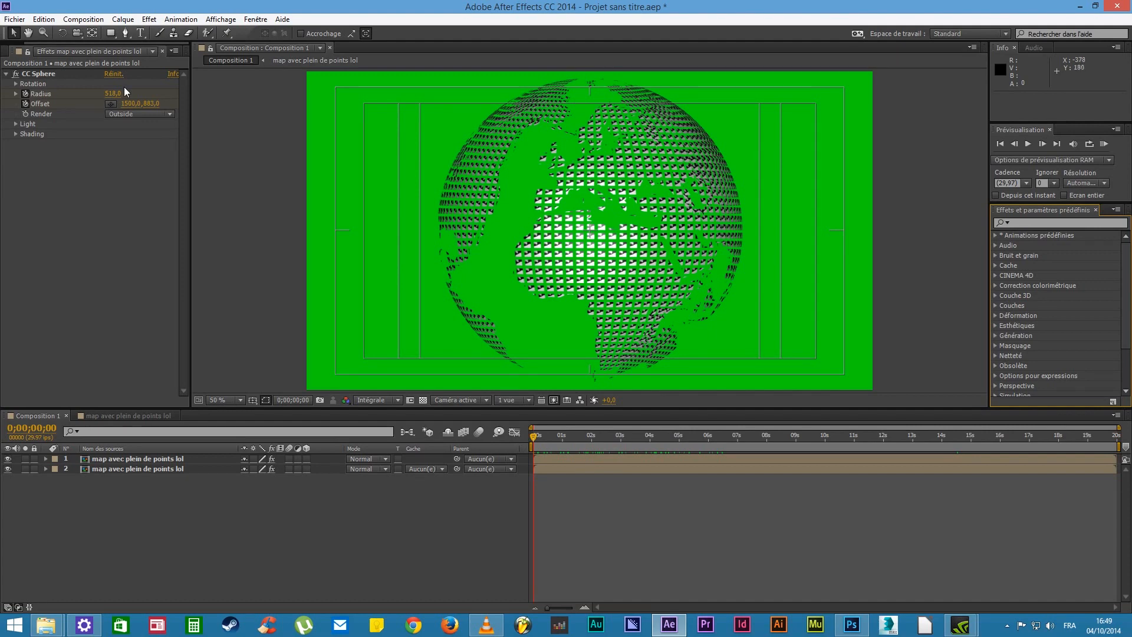
# Create a white (FFFFFF) solid of 1920 × 1080 px and place it between the two map layers
pyautogui.click(131, 24)
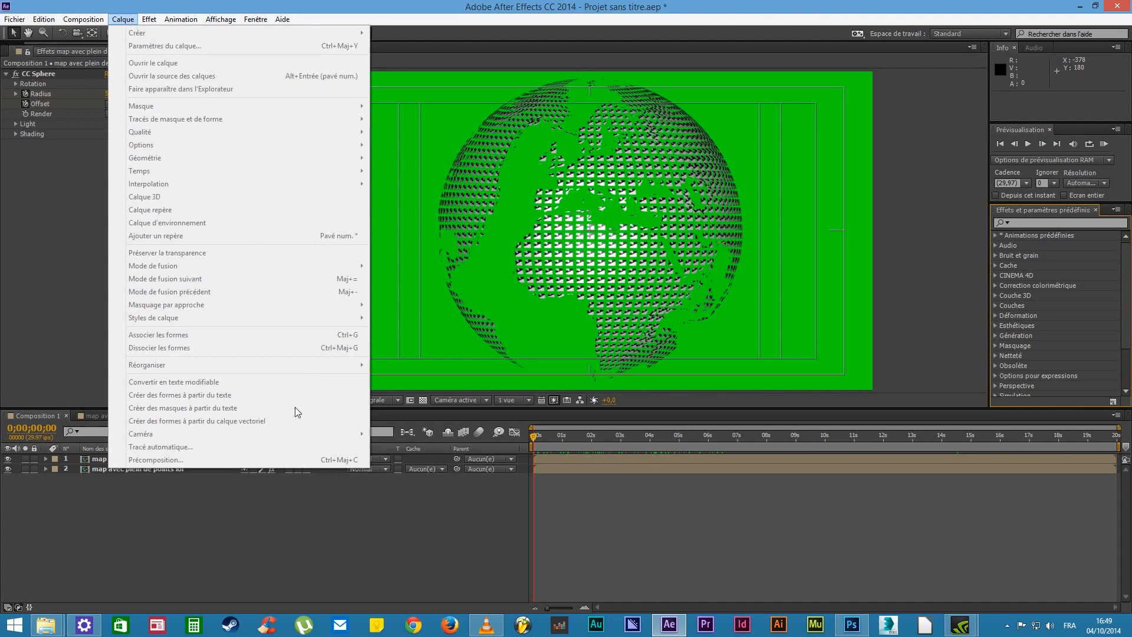
pyautogui.click(353, 521)
pyautogui.click(125, 22)
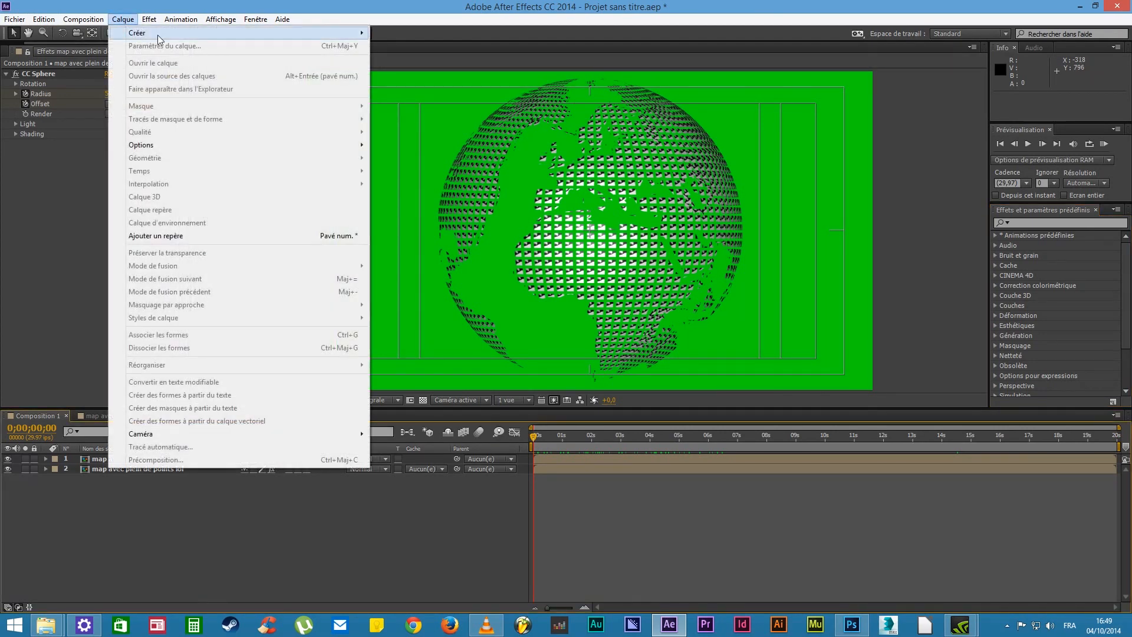
pyautogui.moveTo(157, 34)
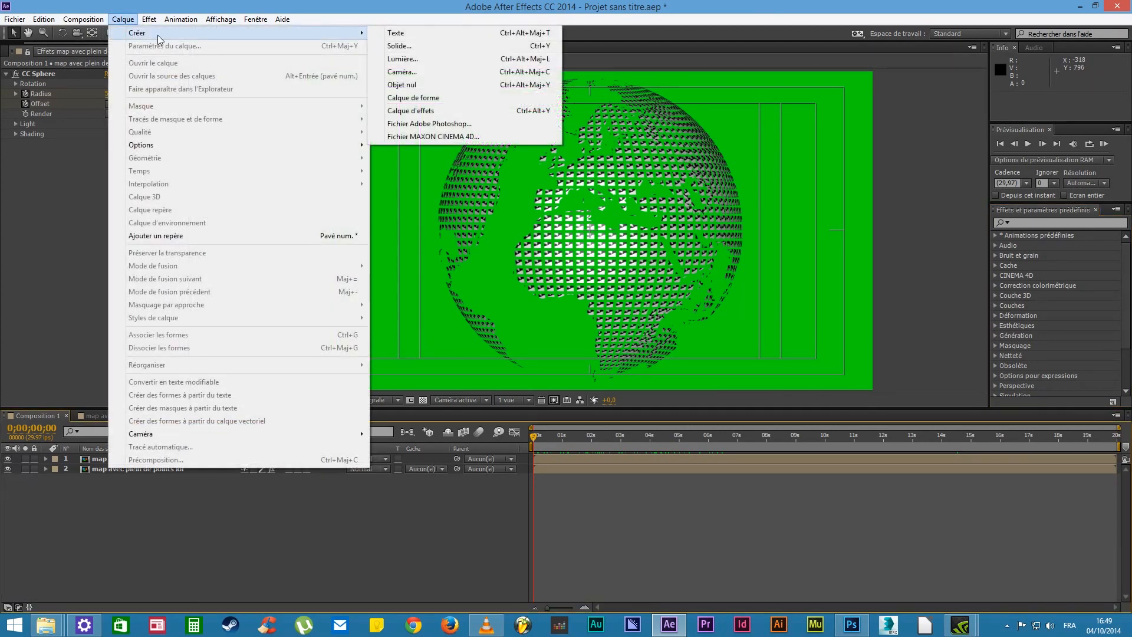
pyautogui.click(426, 45)
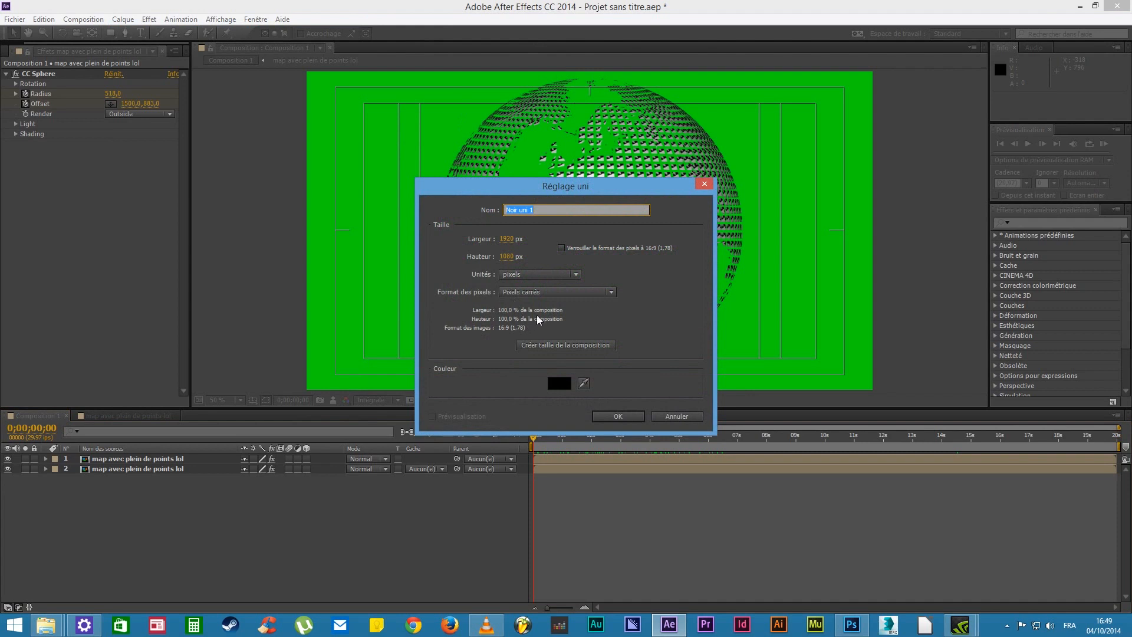
pyautogui.click(561, 380)
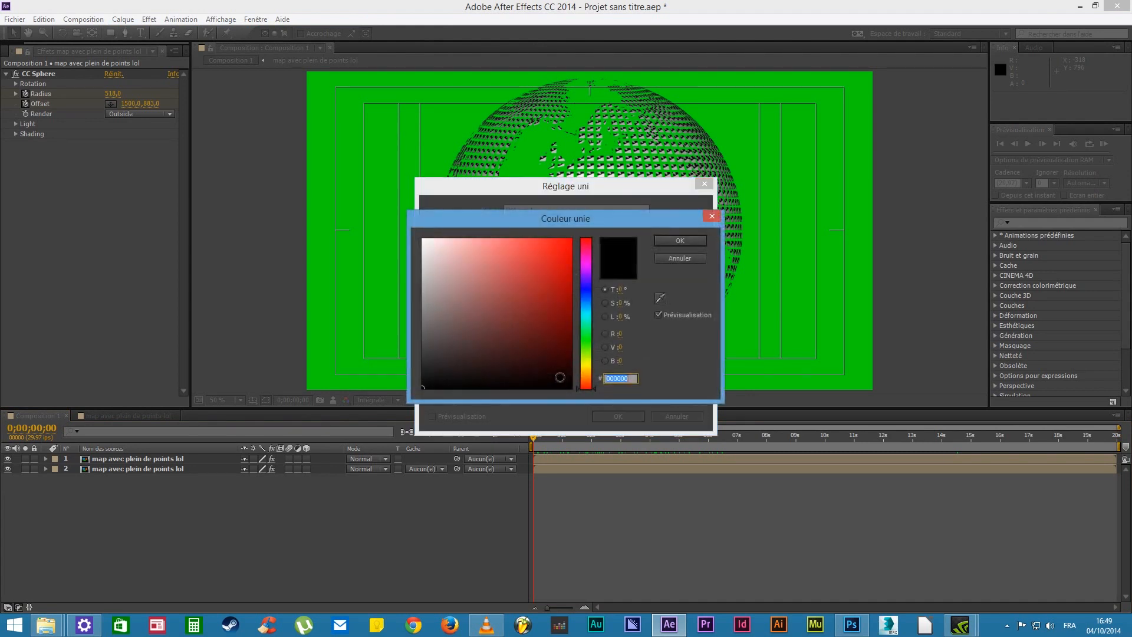
pyautogui.moveTo(437, 270); pyautogui.dragTo(411, 220)
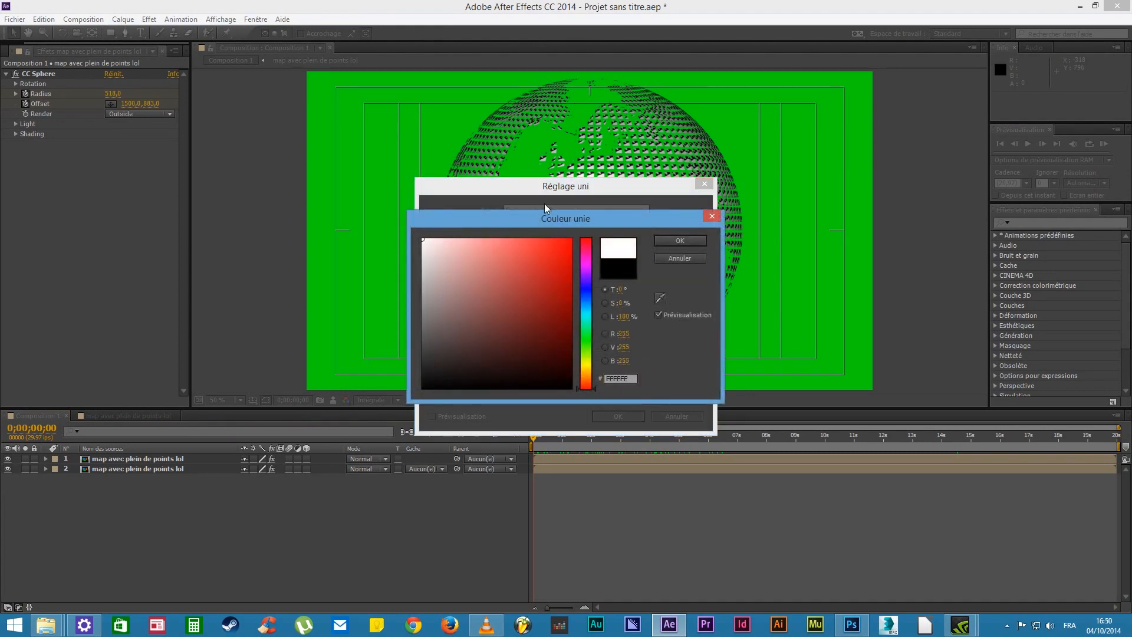
pyautogui.click(680, 242)
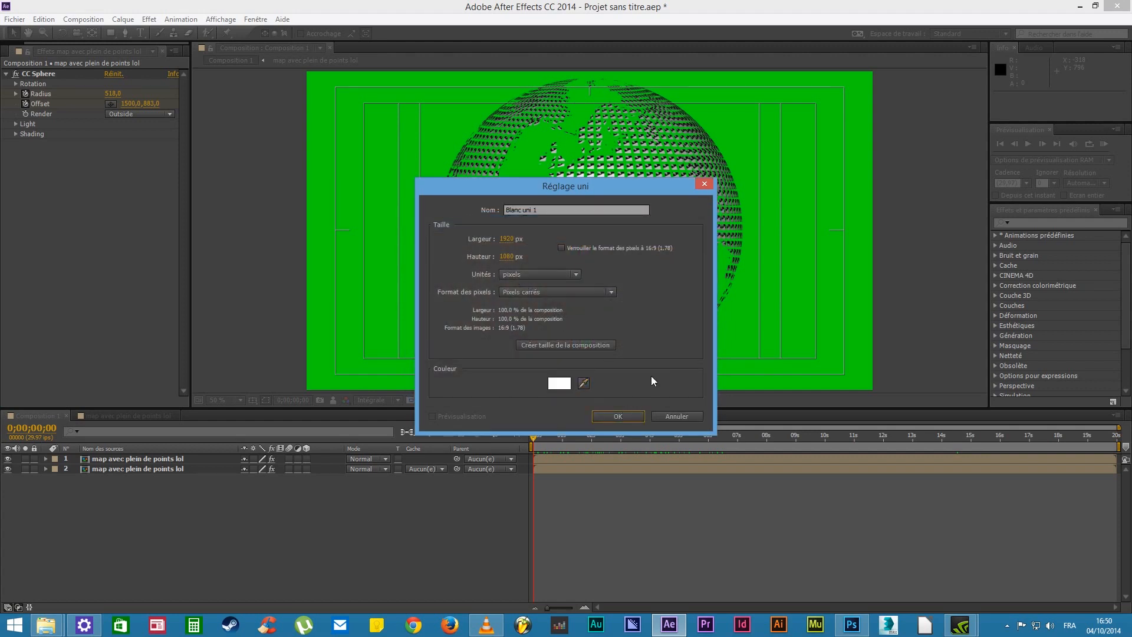
pyautogui.click(618, 417)
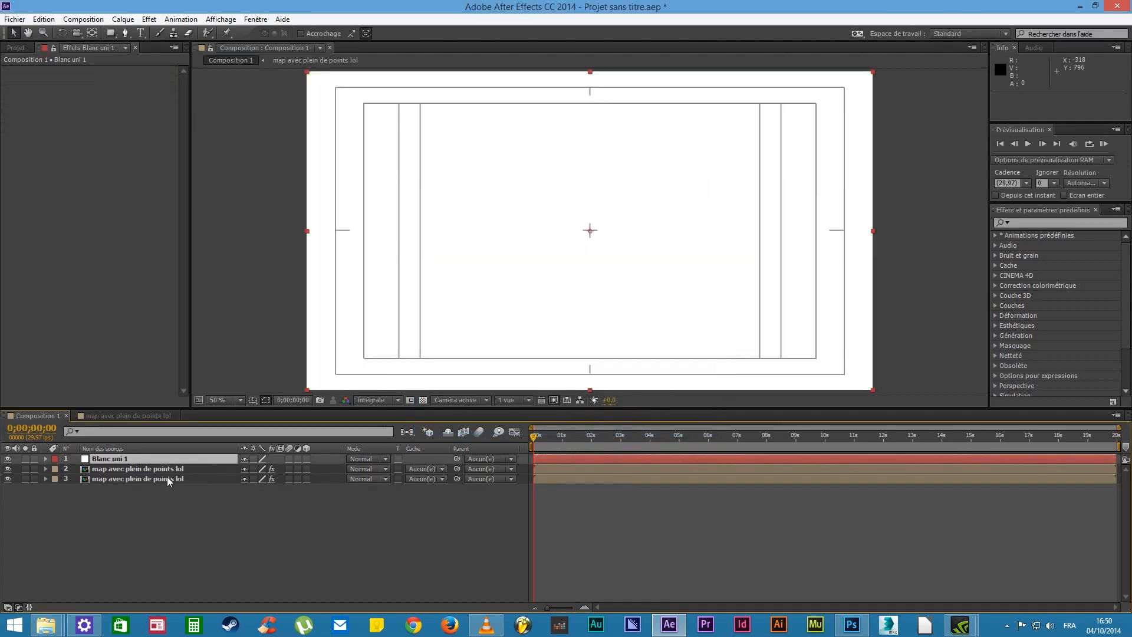
pyautogui.moveTo(114, 460); pyautogui.dragTo(119, 472)
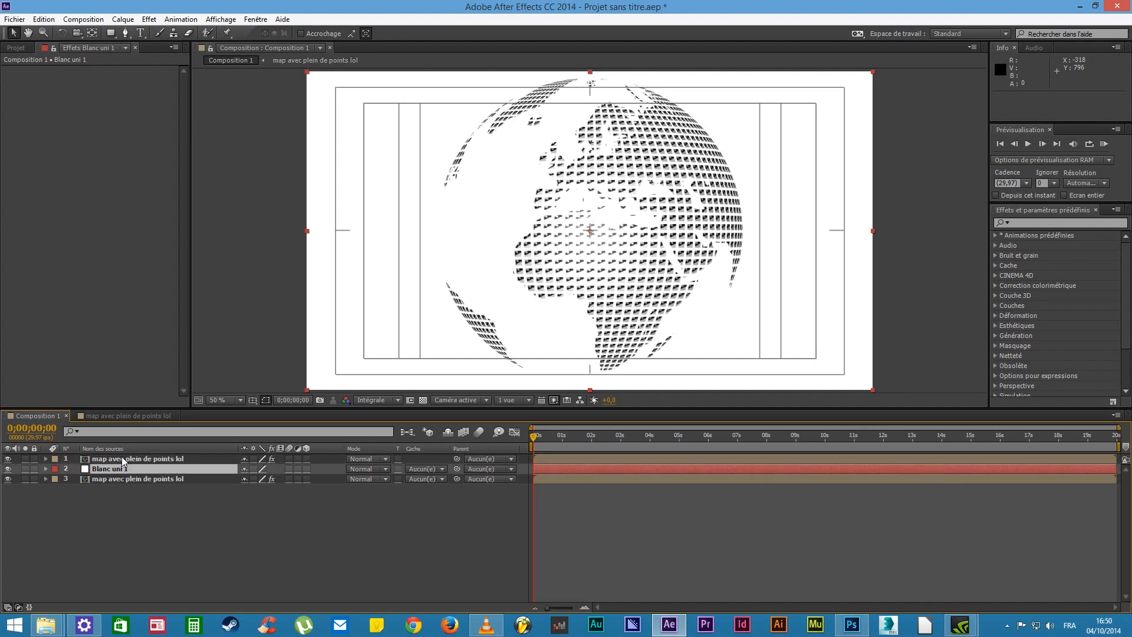
# Draw a circular mask on the white solid with the Ellipse tool, centred in the composition and roughly covering the globe
pyautogui.click(114, 36)
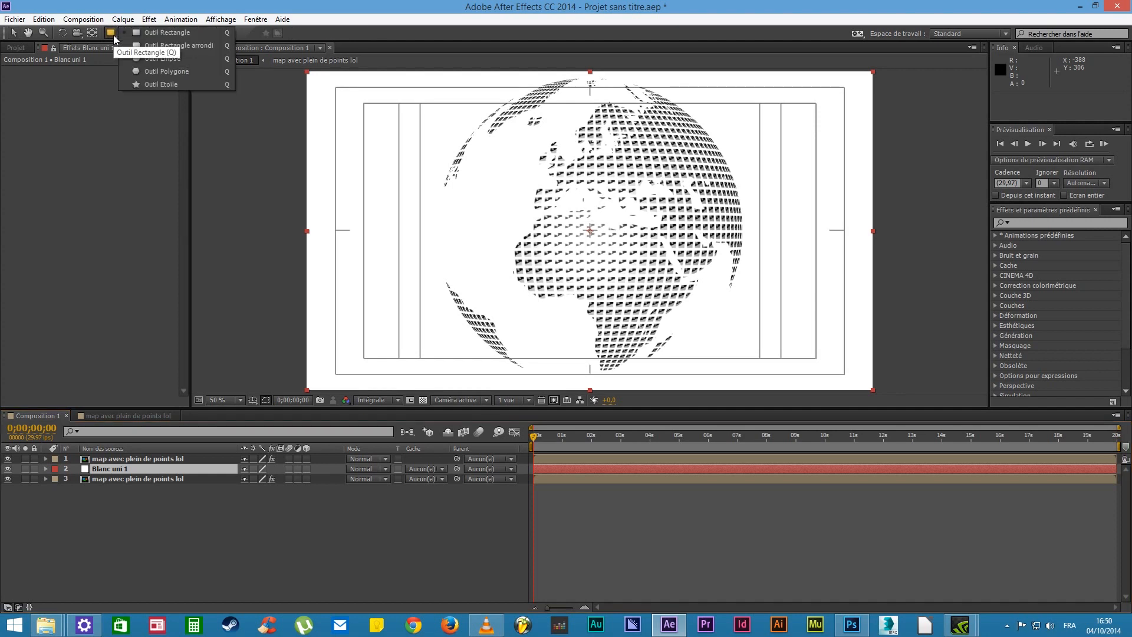
pyautogui.click(148, 63)
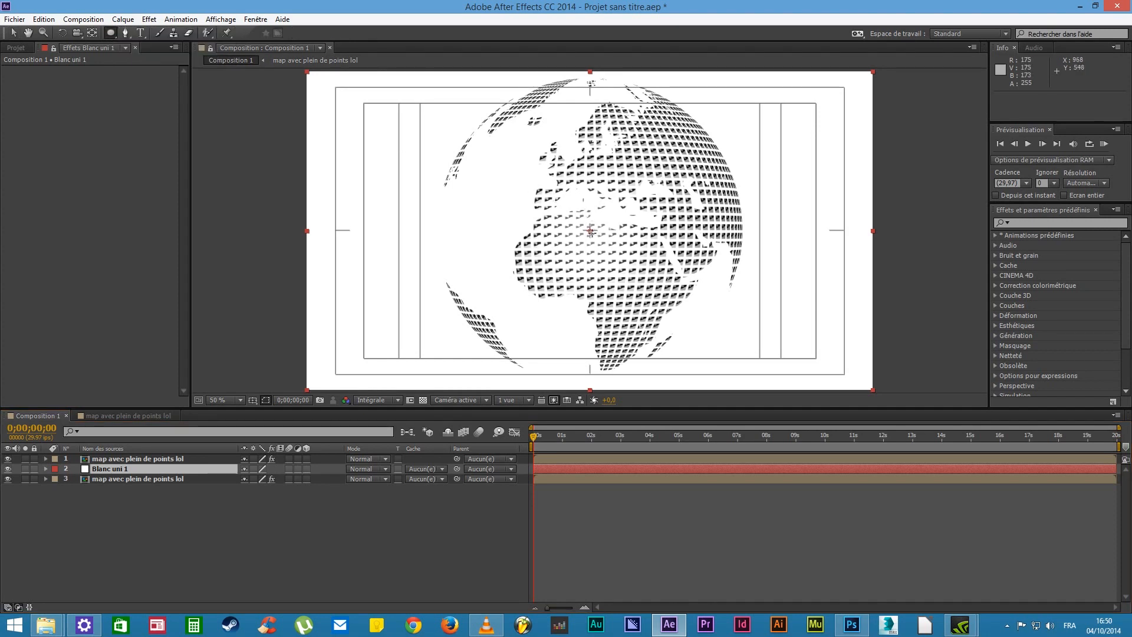
pyautogui.moveTo(590, 230); pyautogui.dragTo(459, 374)
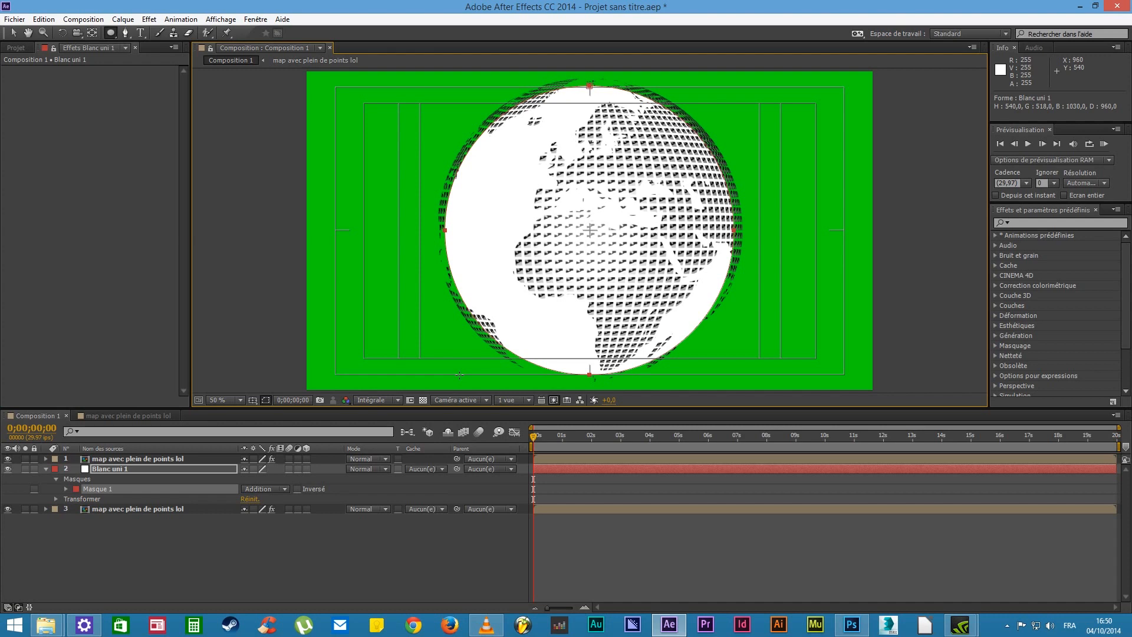
pyautogui.moveTo(456, 375); pyautogui.dragTo(471, 374)
# Feather the white solid's circular mask by 384 pixels
pyautogui.click(105, 478)
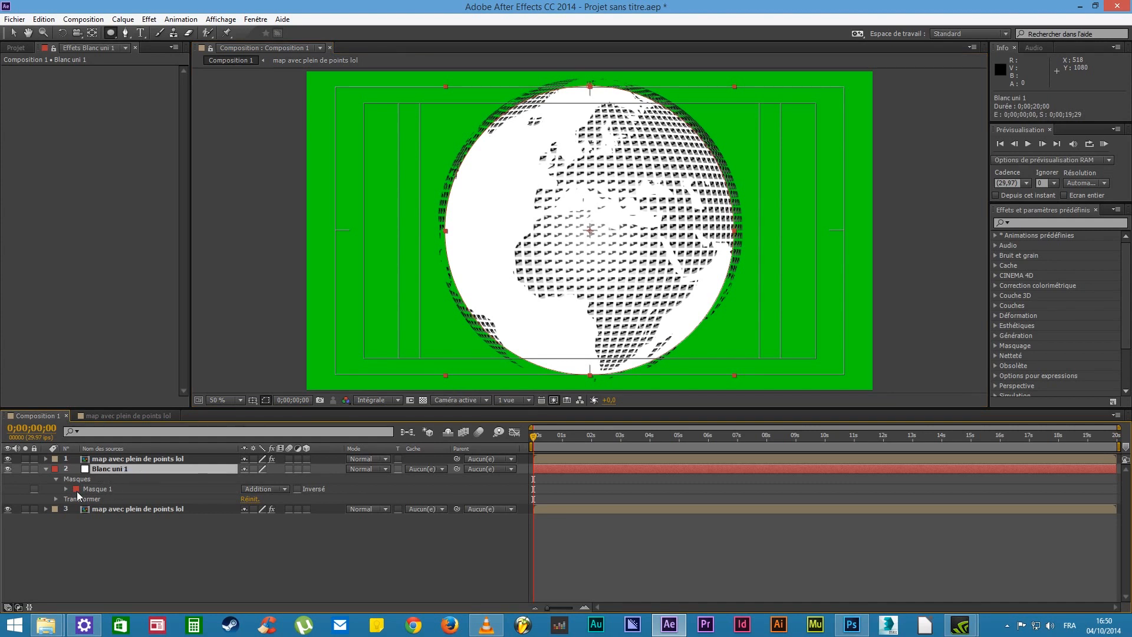
pyautogui.click(98, 489)
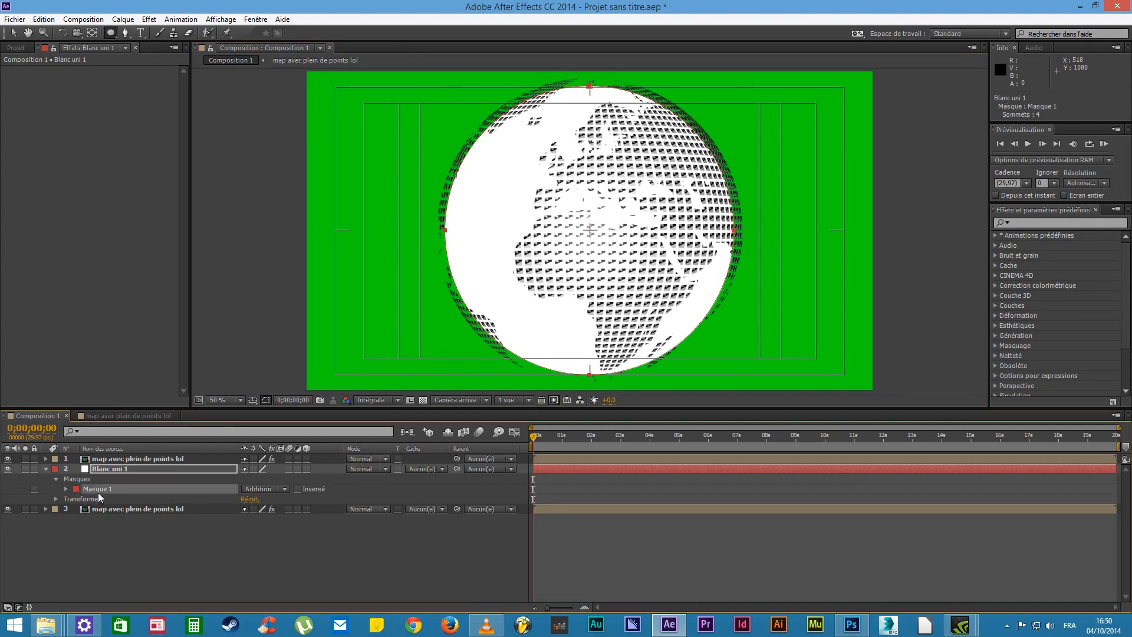
pyautogui.click(66, 489)
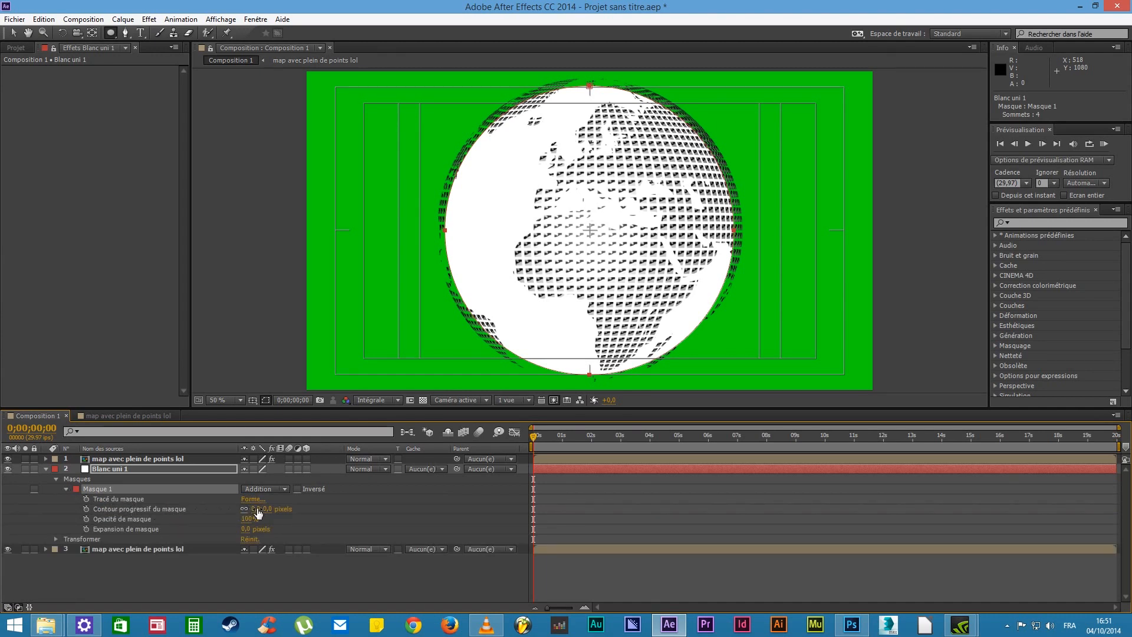
pyautogui.moveTo(258, 508); pyautogui.dragTo(341, 480)
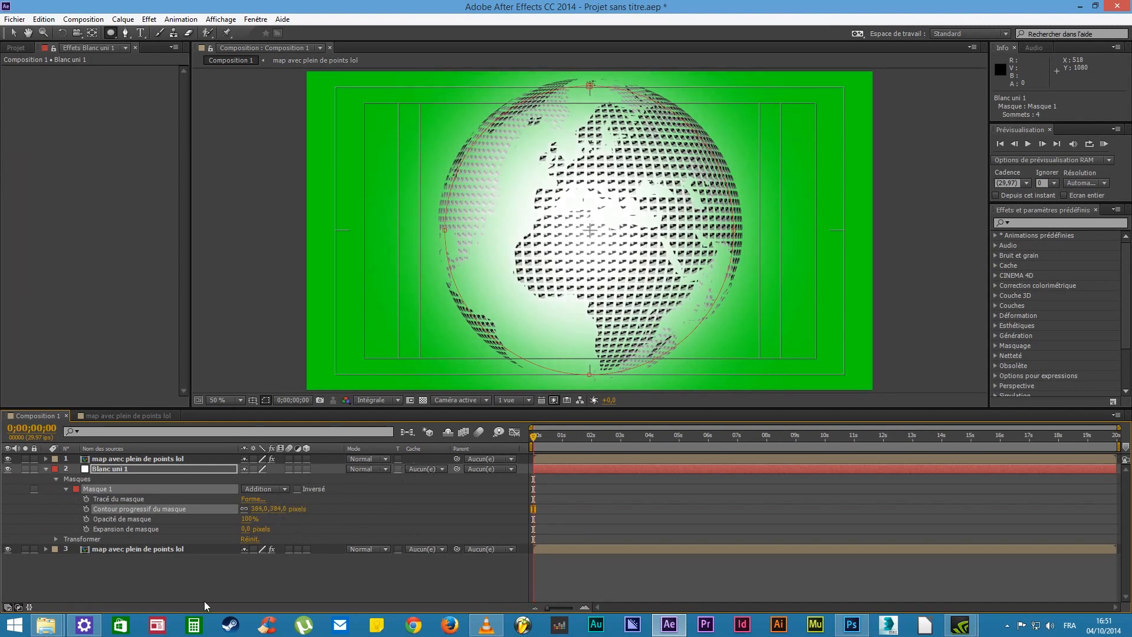
pyautogui.click(46, 469)
# Try stacking the white solid above and below both map layers, and return it to its place between them
pyautogui.click(156, 460)
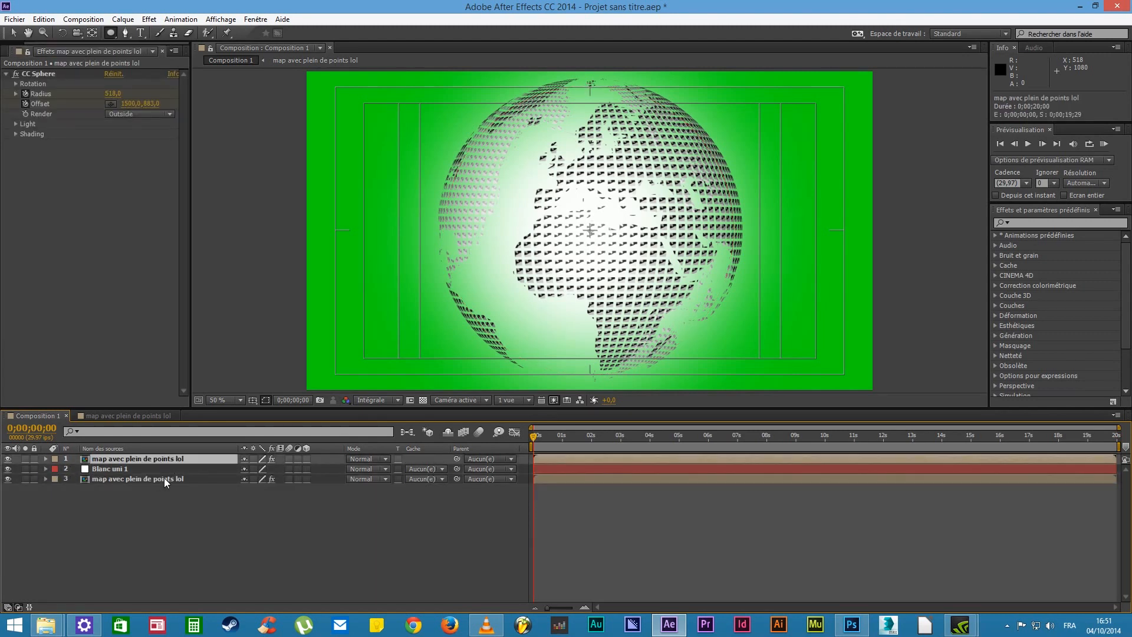
pyautogui.click(163, 480)
pyautogui.moveTo(156, 460); pyautogui.dragTo(157, 478)
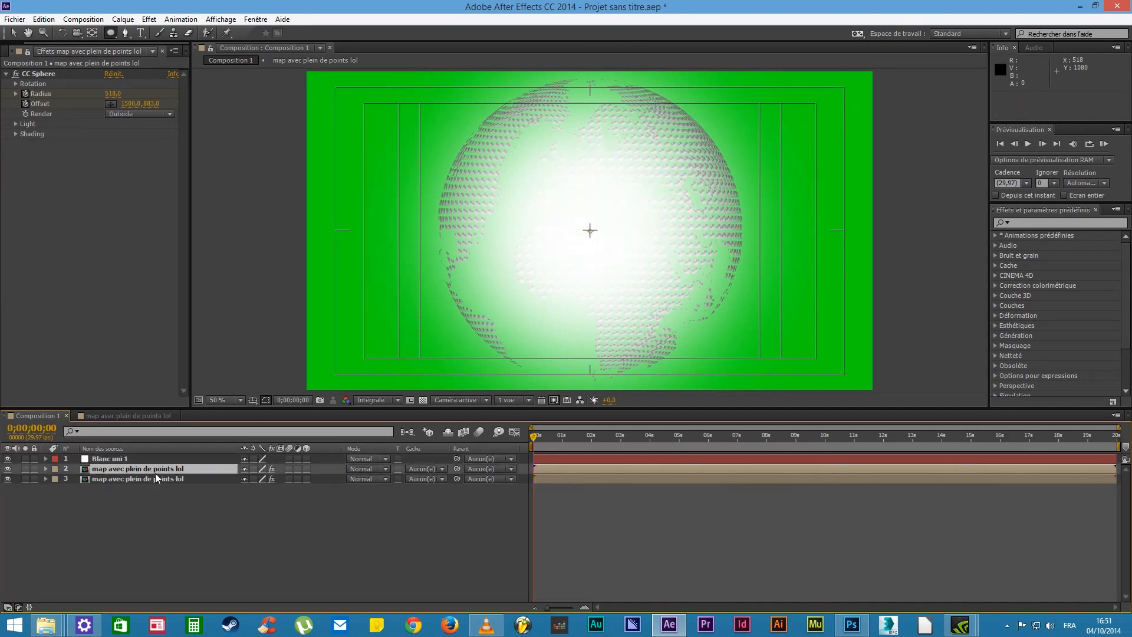
pyautogui.hotkey('ctrl', 'z')
pyautogui.moveTo(164, 477); pyautogui.dragTo(164, 469)
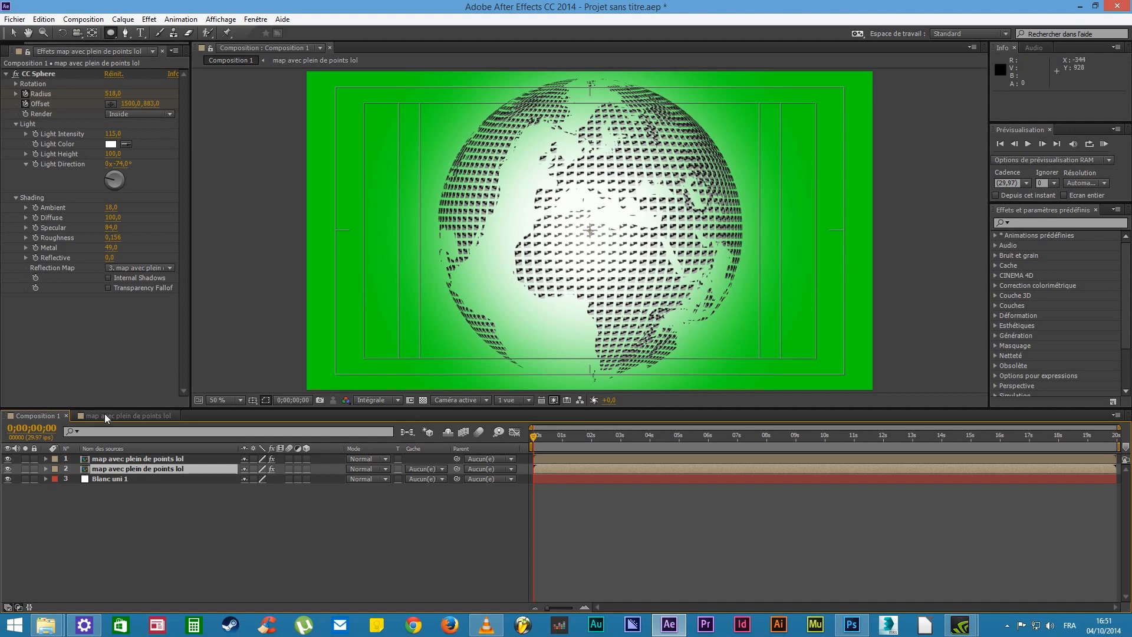
pyautogui.moveTo(136, 479); pyautogui.dragTo(136, 469)
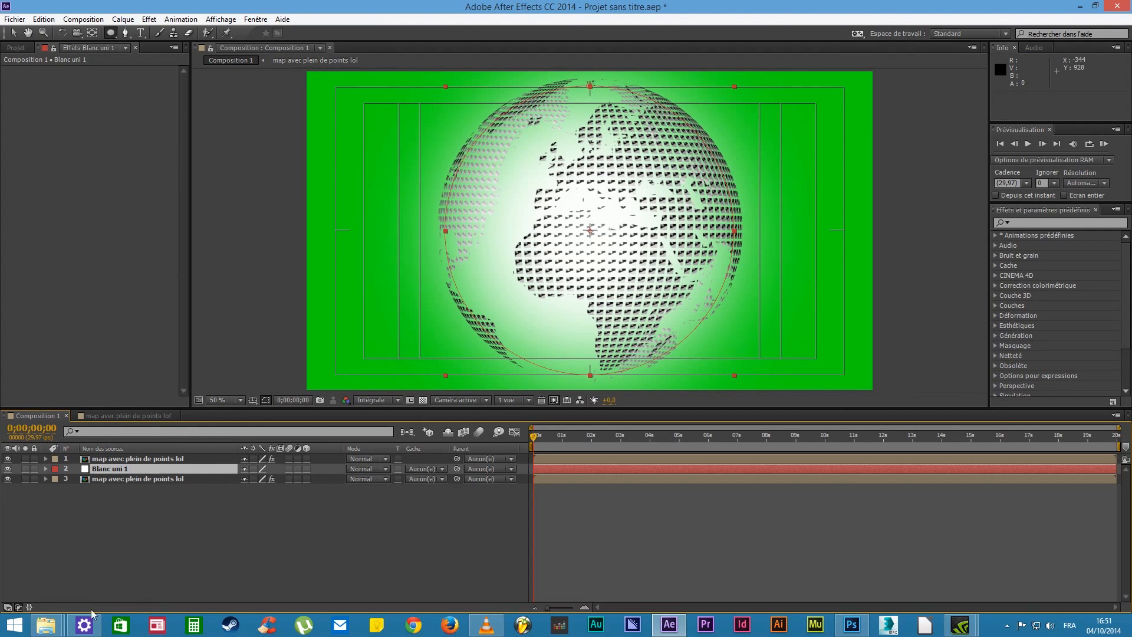
# Set a first Position keyframe on the white solid at 0;00;00;00
pyautogui.moveTo(540, 440)
pyautogui.mouseDown()
pyautogui.moveTo(753, 440)
pyautogui.moveTo(533, 439)
pyautogui.mouseUp()
pyautogui.click(45, 470)
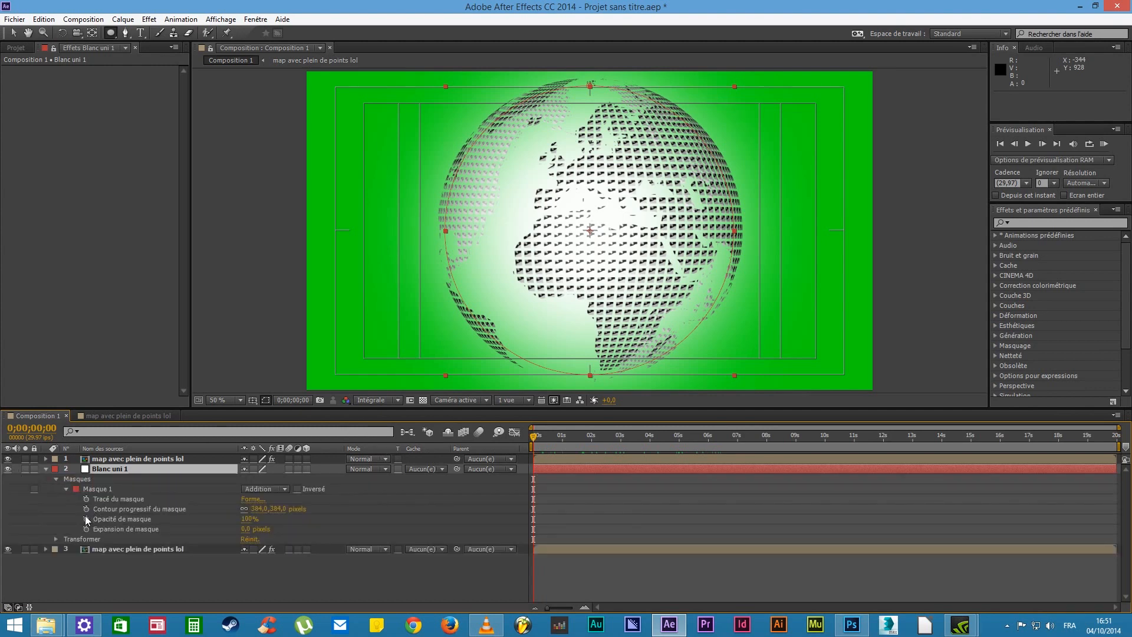
pyautogui.click(56, 540)
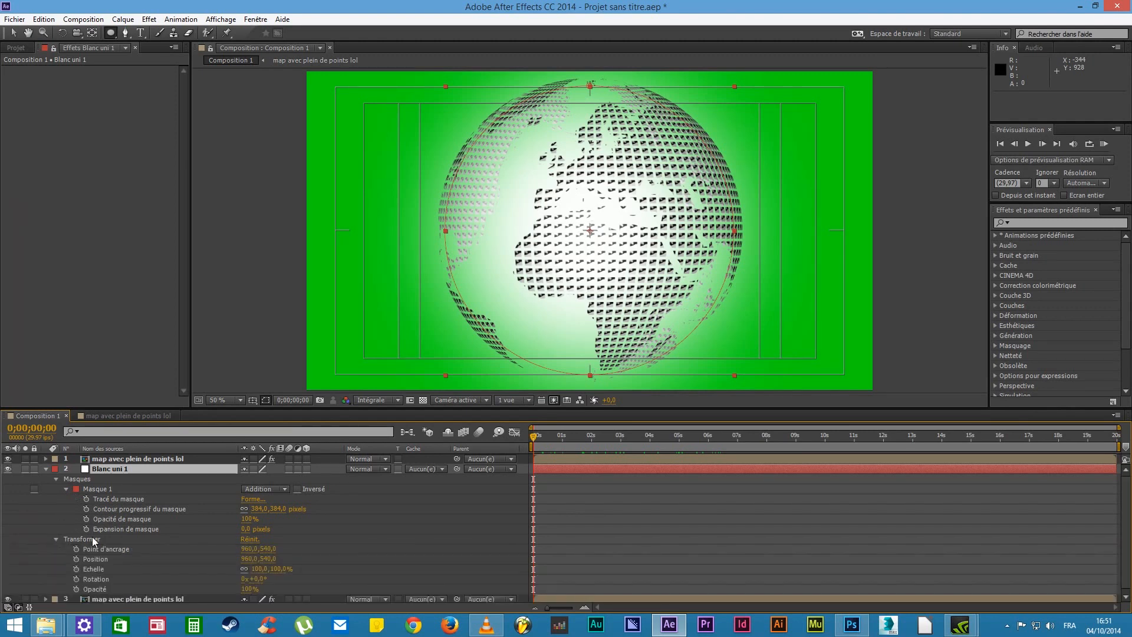
pyautogui.scroll(-1, 93, 559)
pyautogui.click(77, 556)
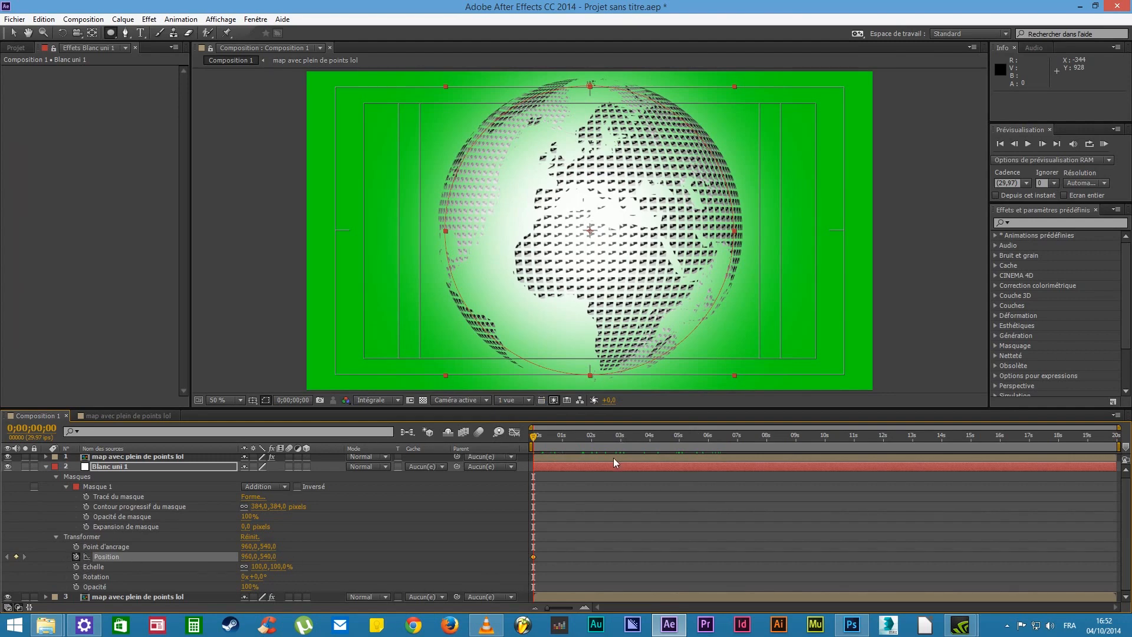
# Animate the white solid toward the globe by setting its Position to 1283,0, 540,0 at 0;00;06;00
pyautogui.moveTo(535, 439); pyautogui.dragTo(710, 470)
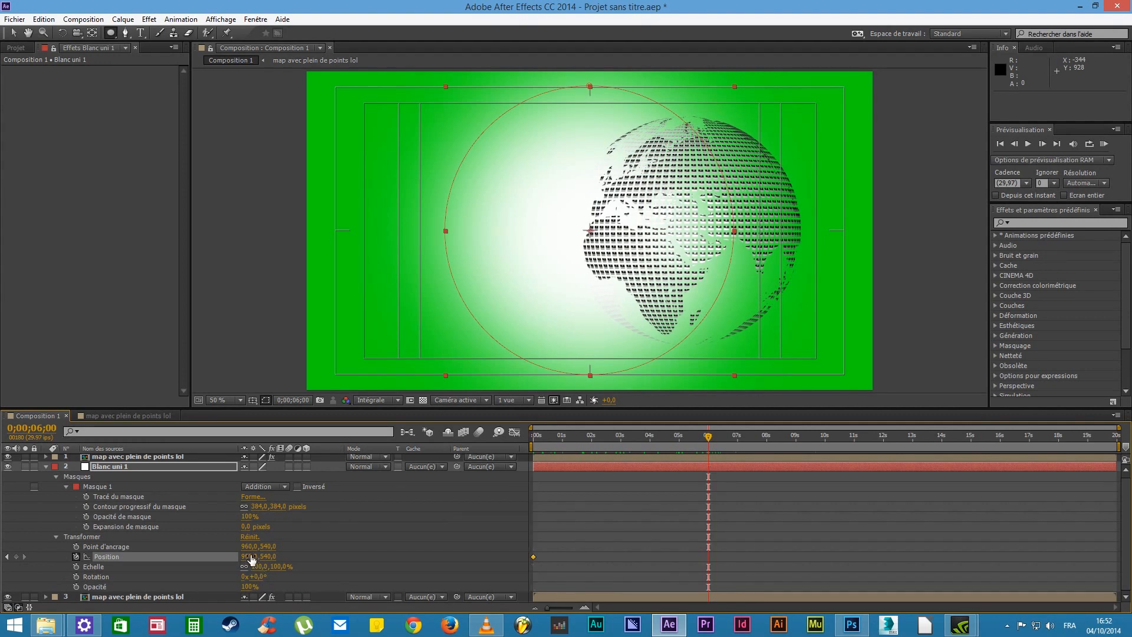
pyautogui.moveTo(250, 555); pyautogui.dragTo(286, 565)
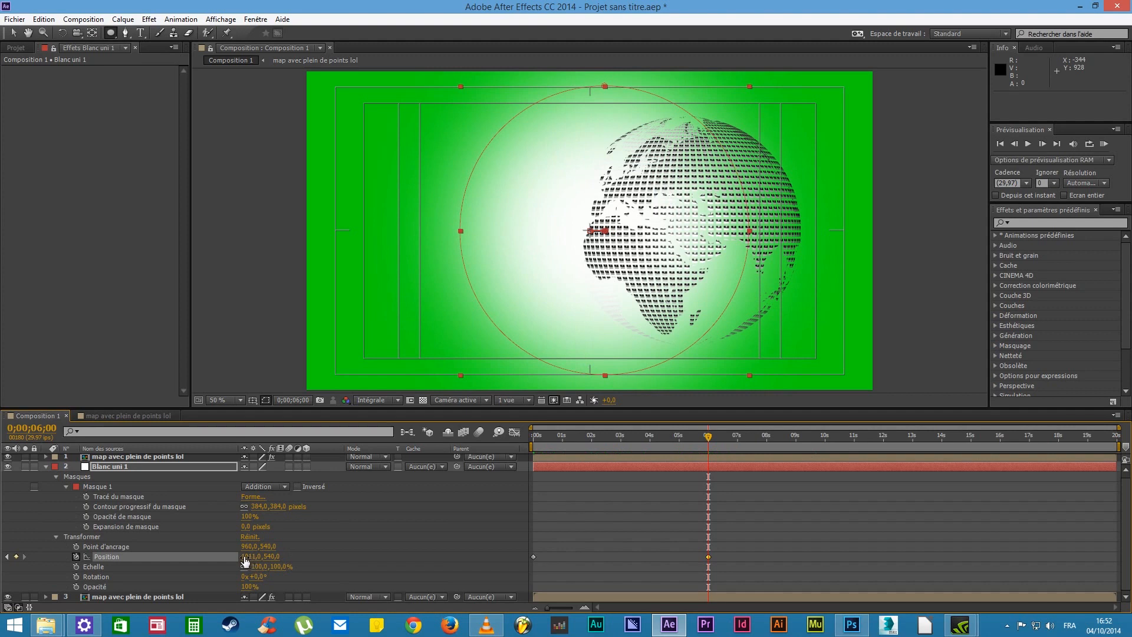
pyautogui.moveTo(247, 562); pyautogui.dragTo(252, 563)
pyautogui.moveTo(253, 558); pyautogui.dragTo(437, 580)
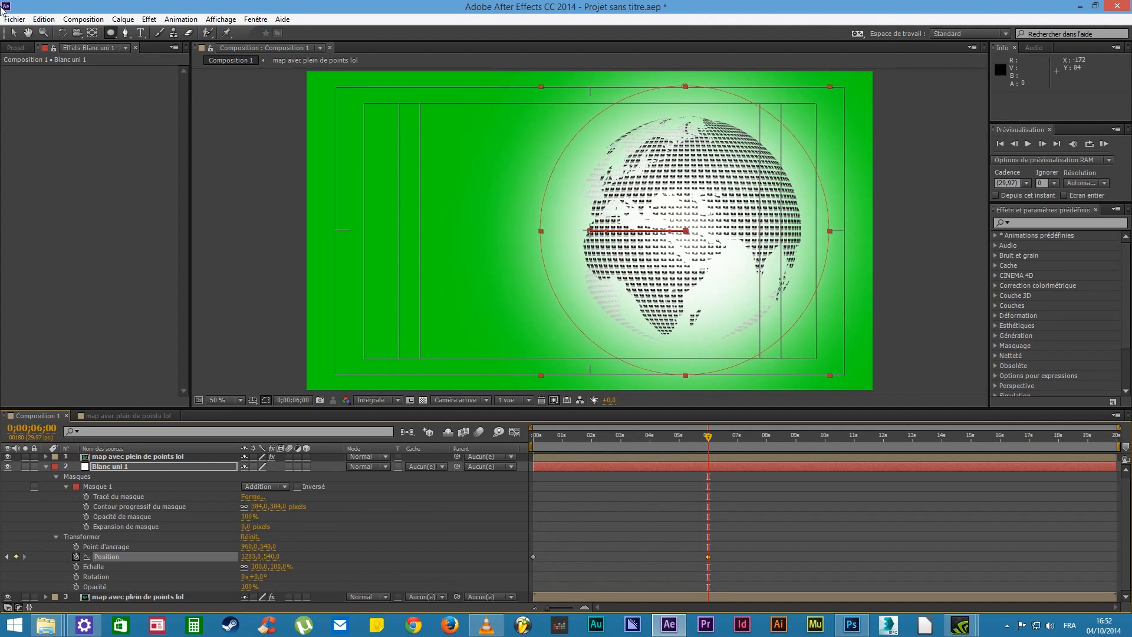
# Try moving the white solid slightly with the Selection tool in the composition, and undo the move
pyautogui.click(12, 33)
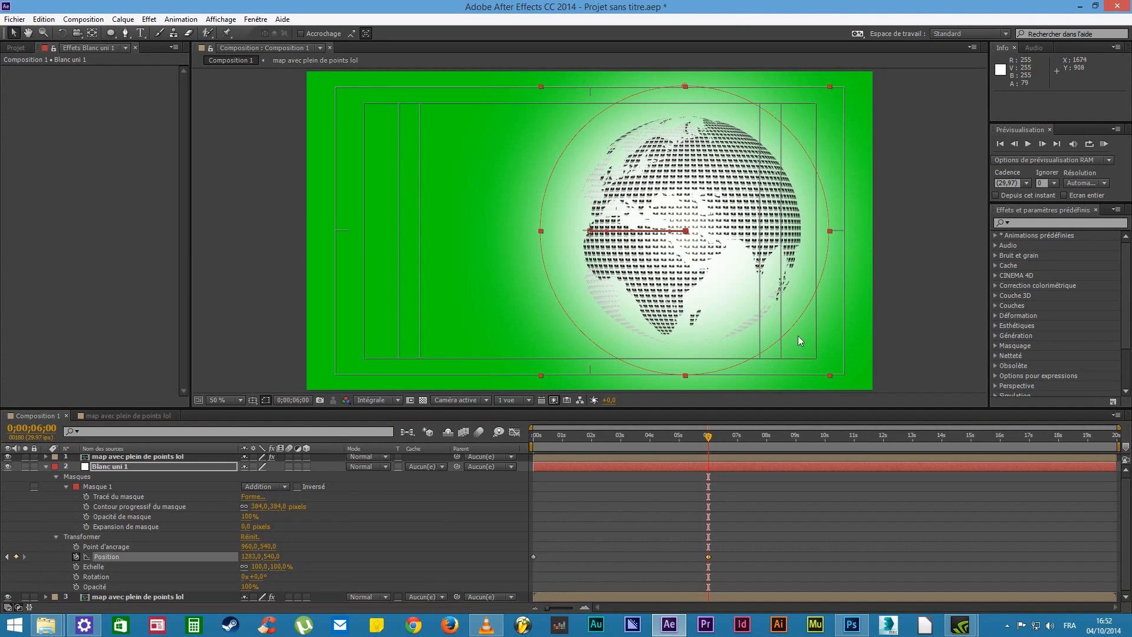
pyautogui.moveTo(793, 328)
pyautogui.mouseDown()
pyautogui.moveTo(695, 328)
pyautogui.moveTo(790, 331)
pyautogui.moveTo(773, 324)
pyautogui.moveTo(786, 320)
pyautogui.moveTo(796, 352)
pyautogui.moveTo(790, 313)
pyautogui.moveTo(783, 328)
pyautogui.mouseUp()
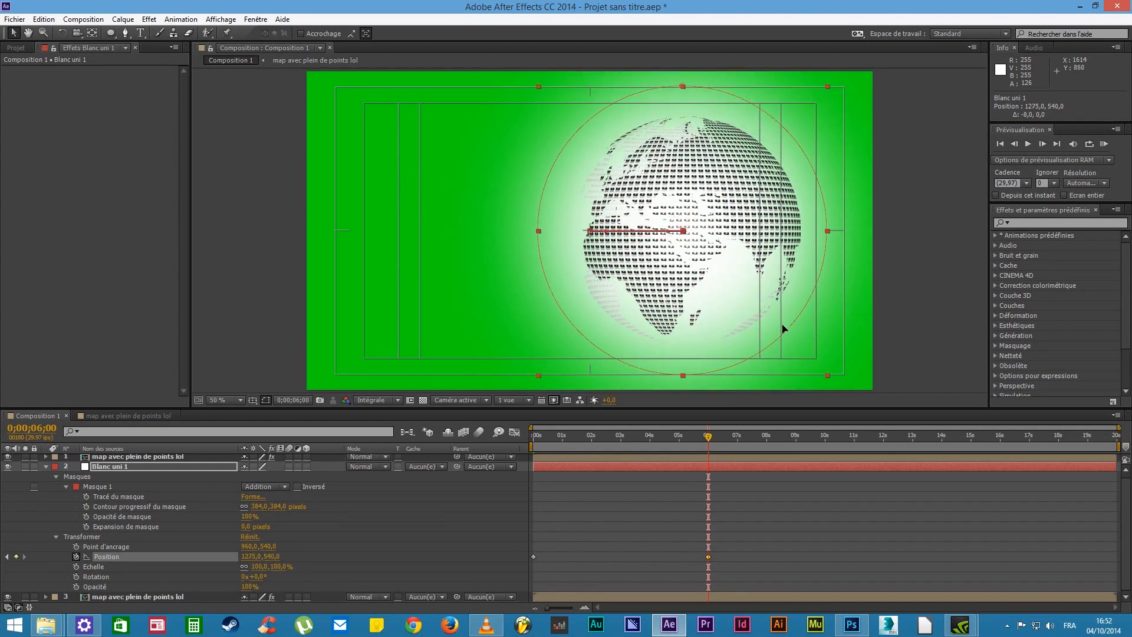
pyautogui.hotkey('ctrl', 'z')
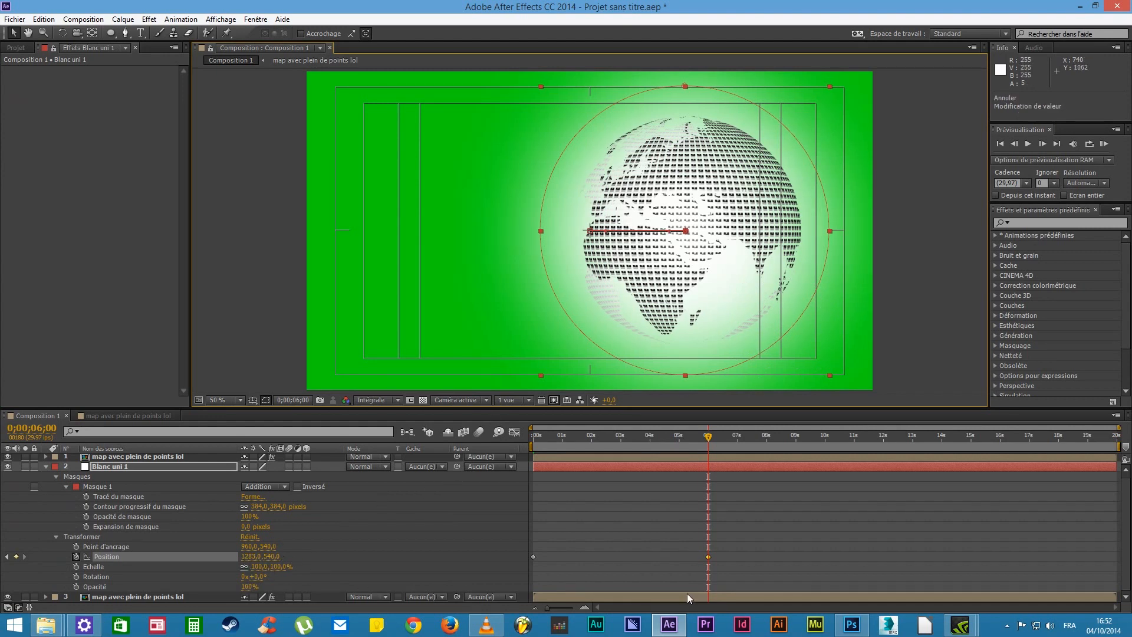
# Apply Easy Ease In to the white solid's Position keyframe at 0;00;06;00 and lengthen its incoming influence in the speed graph
pyautogui.rightClick(708, 556)
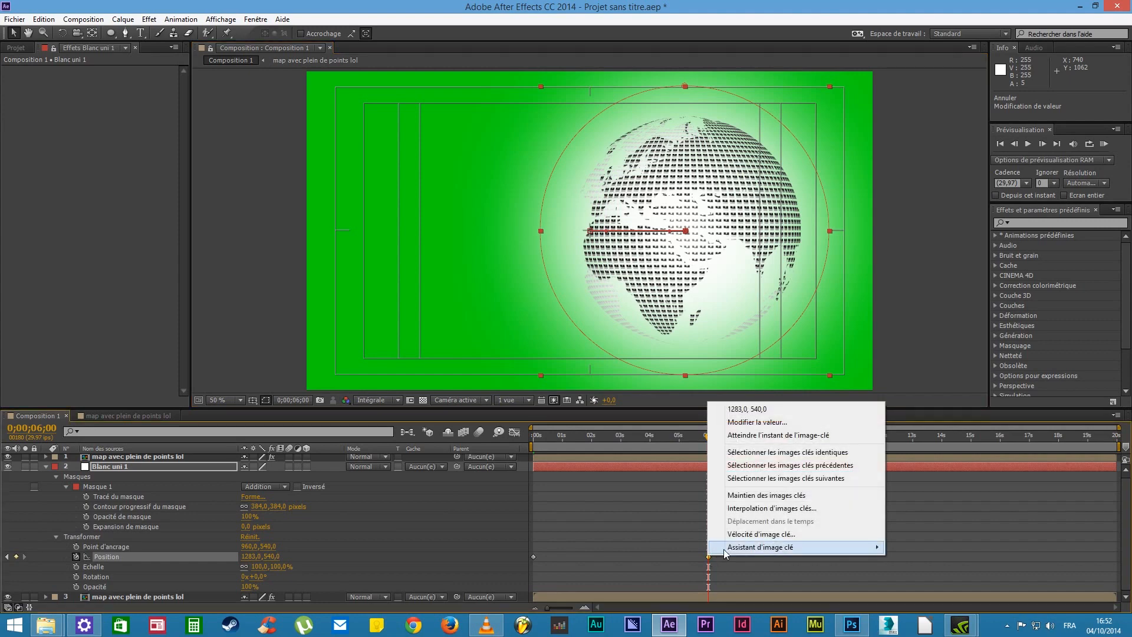
pyautogui.moveTo(760, 547)
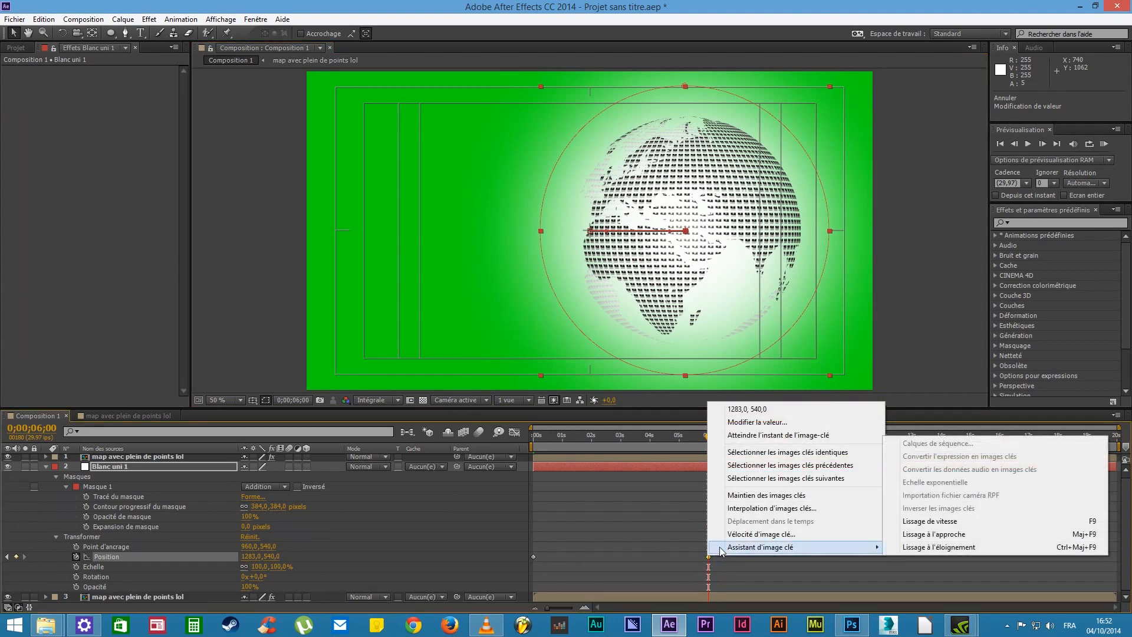
pyautogui.click(940, 535)
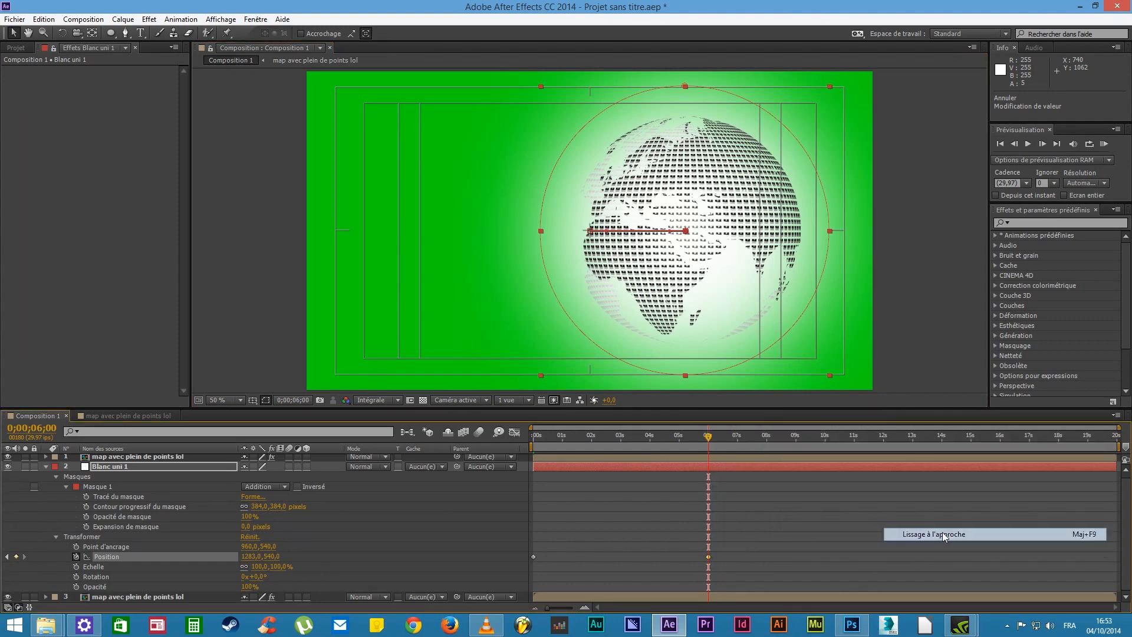
pyautogui.click(519, 434)
pyautogui.moveTo(679, 575); pyautogui.dragTo(642, 575)
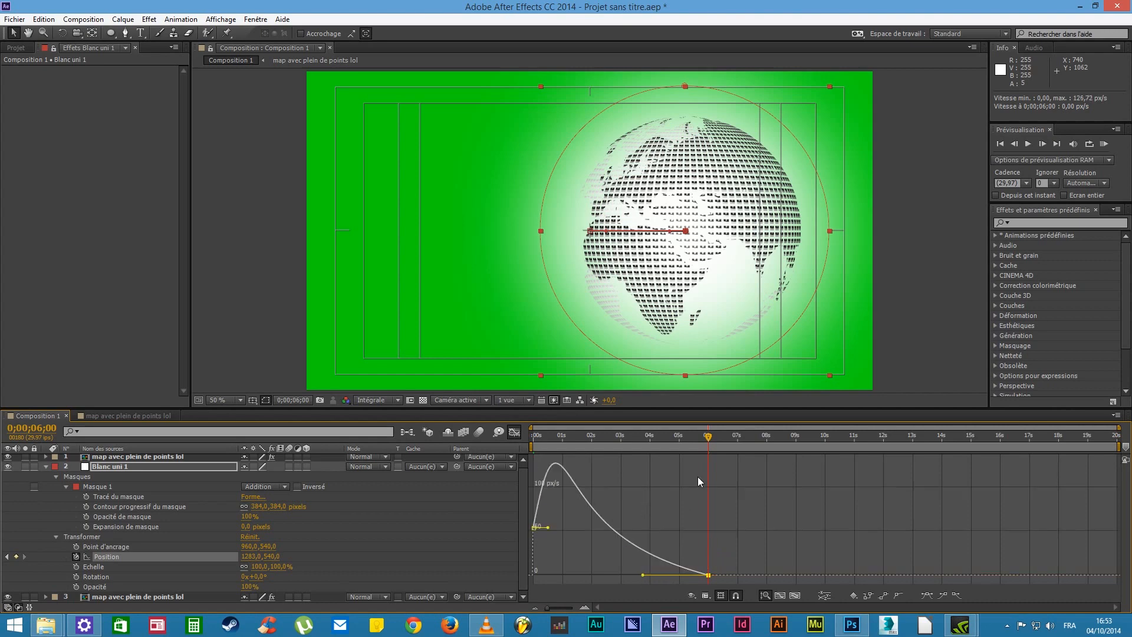
pyautogui.moveTo(707, 437); pyautogui.dragTo(710, 479)
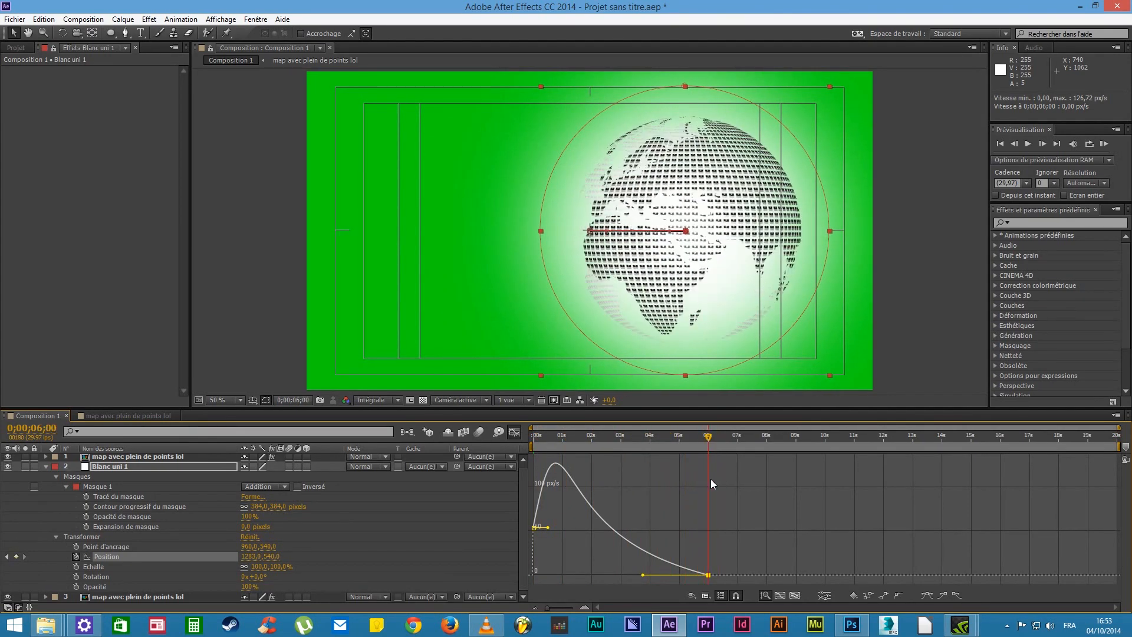
pyautogui.click(513, 433)
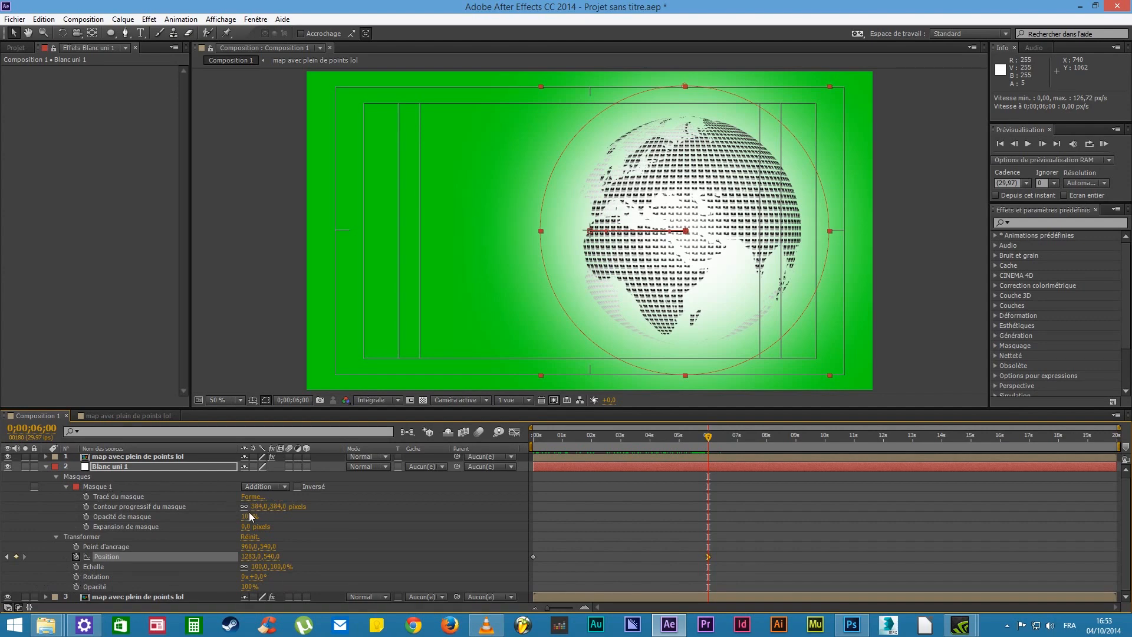
# Scrub from 0;00;00;00 to 0;00;06;01 to review the glow following the globe, and collapse the white solid's properties
pyautogui.moveTo(708, 436); pyautogui.dragTo(490, 536)
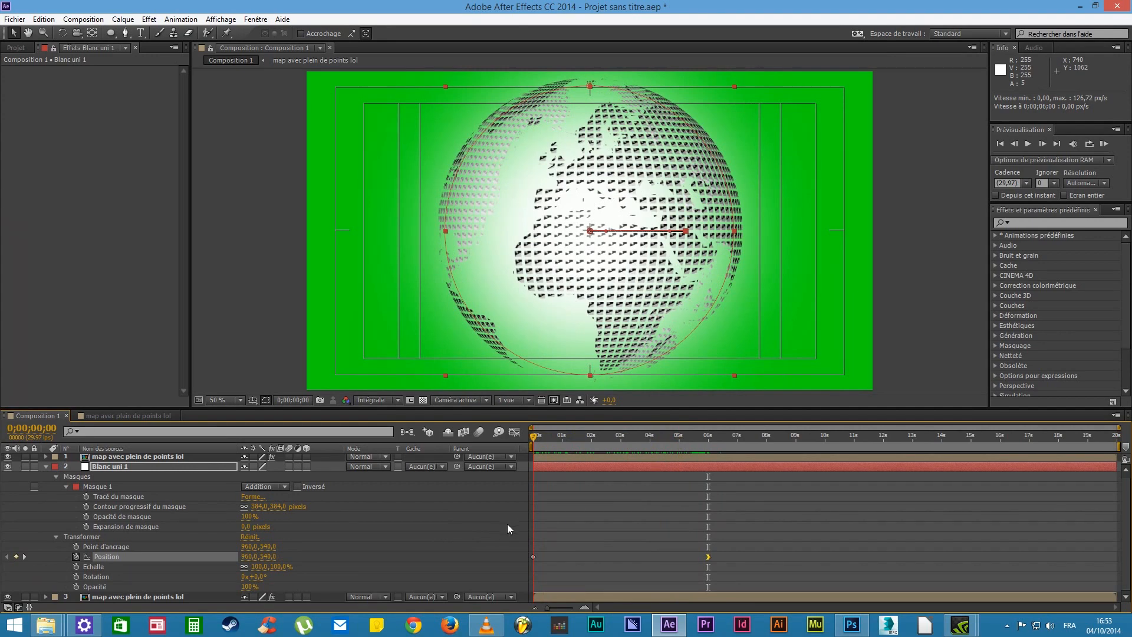
pyautogui.moveTo(507, 523); pyautogui.dragTo(709, 568)
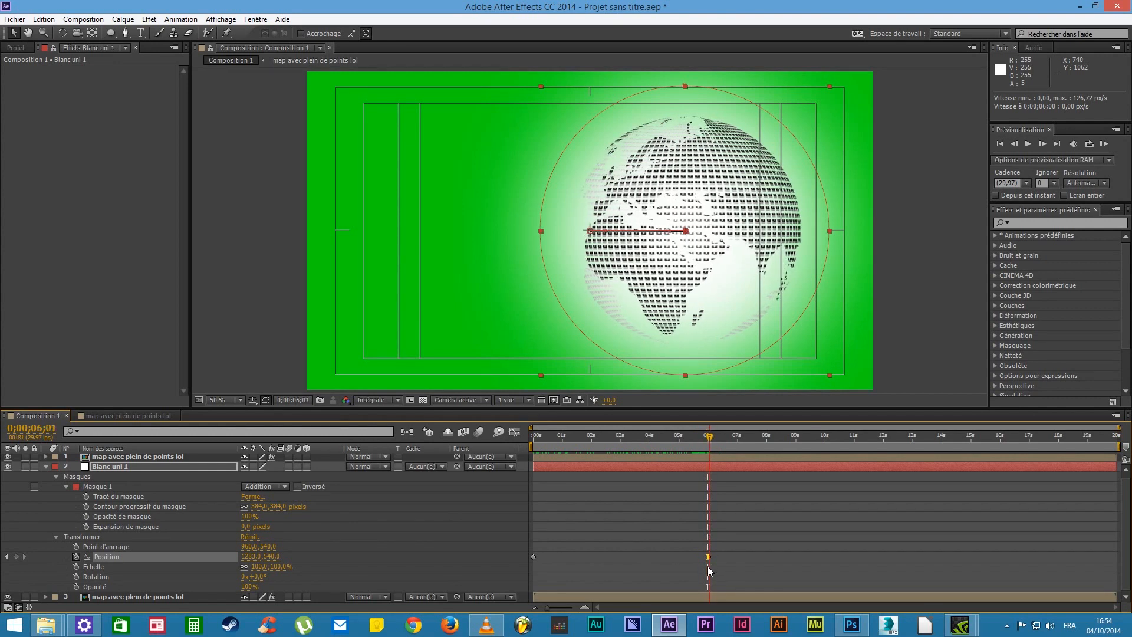
pyautogui.click(49, 467)
pyautogui.click(46, 467)
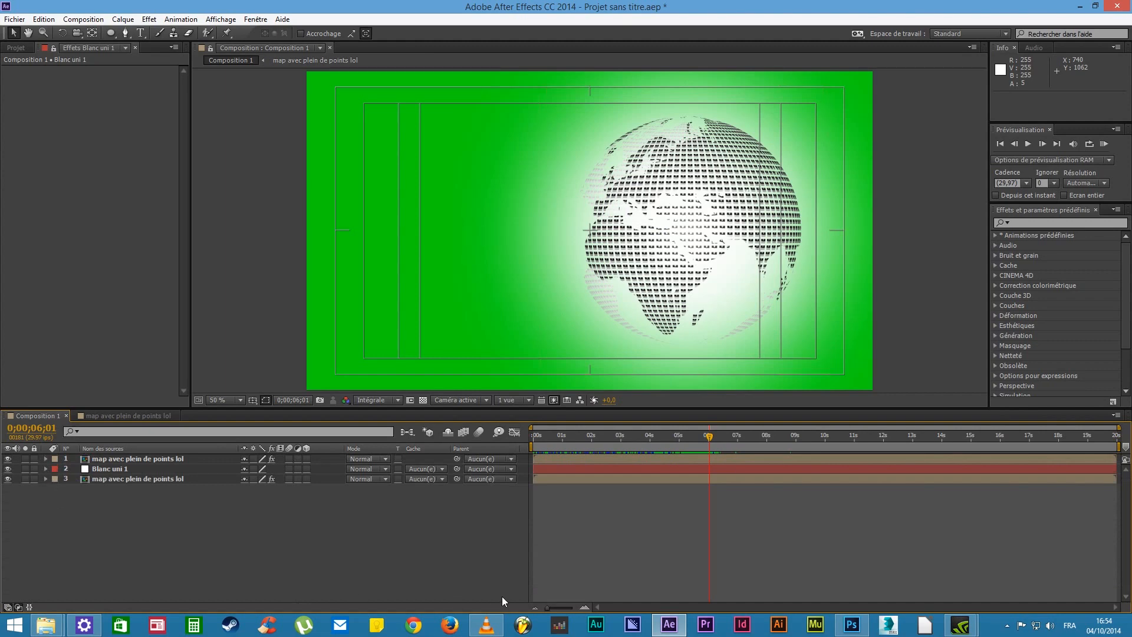
# Switch to VLC to examine the reference intro's background, and return to After Effects
pyautogui.click(485, 623)
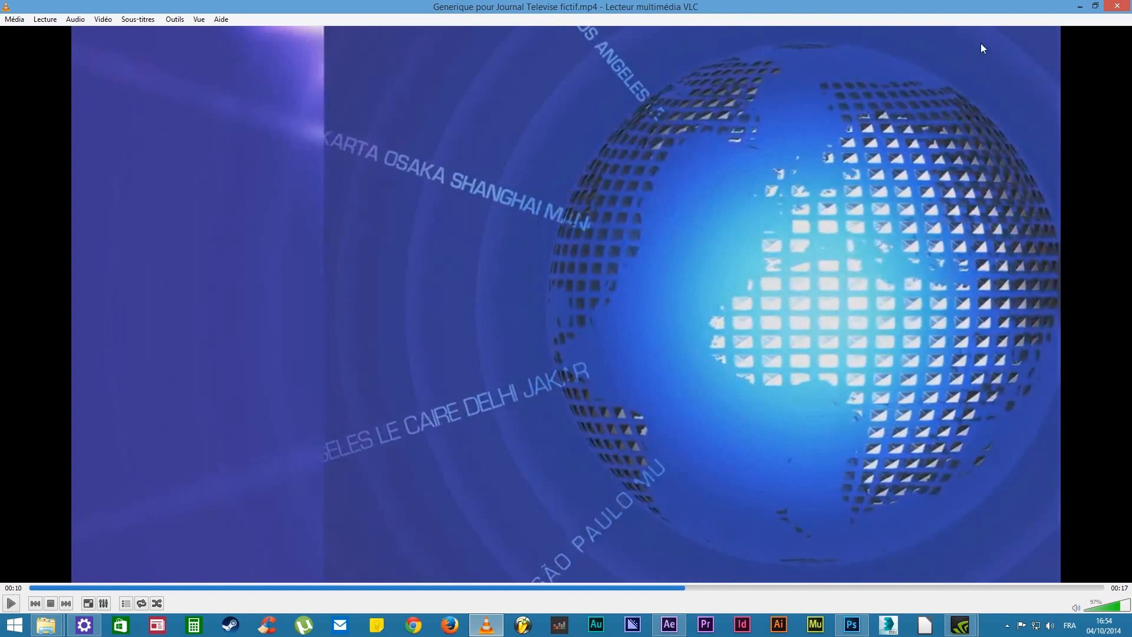
pyautogui.click(1077, 6)
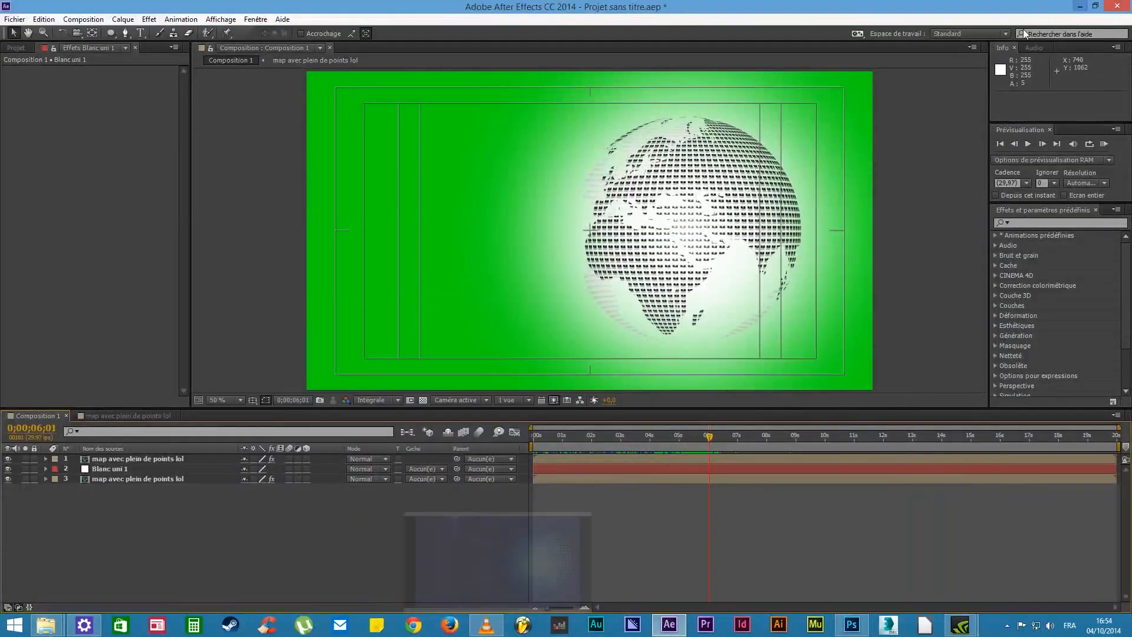
pyautogui.click(123, 19)
pyautogui.moveTo(137, 36)
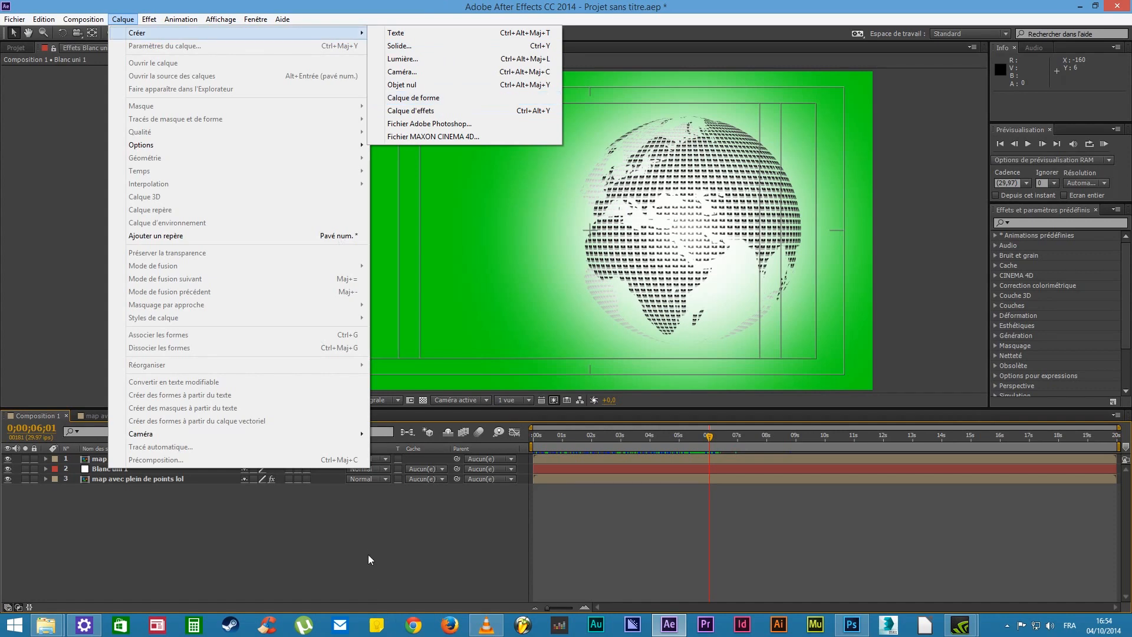
pyautogui.click(371, 537)
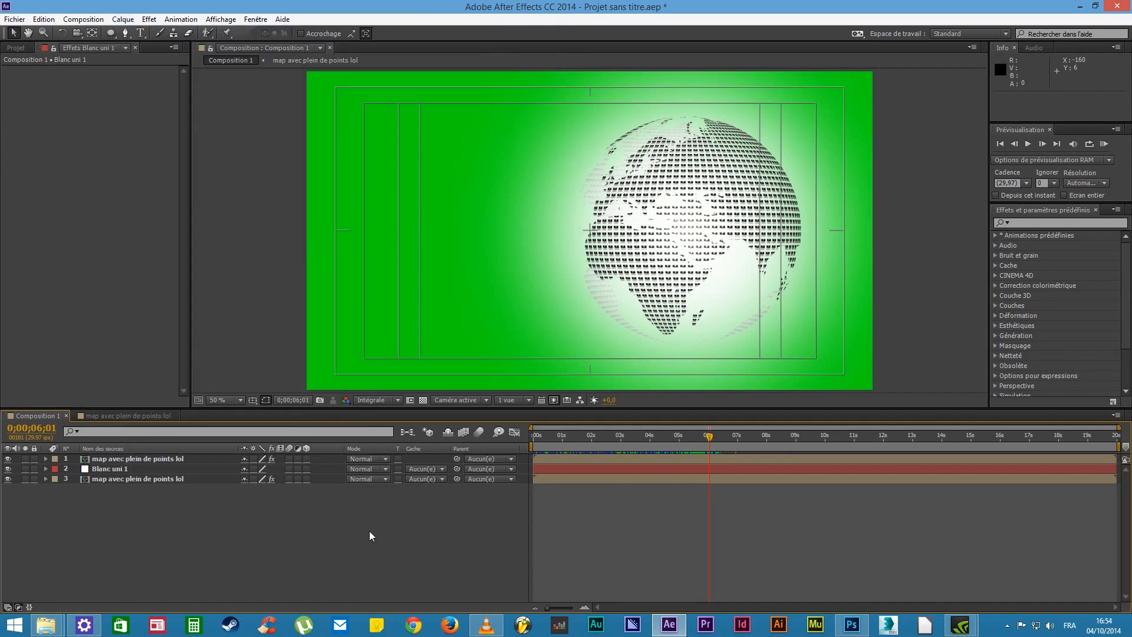
# Create a second white solid of 1920 x 1080 px and place it beneath all the other layers
pyautogui.click(124, 19)
pyautogui.moveTo(133, 35)
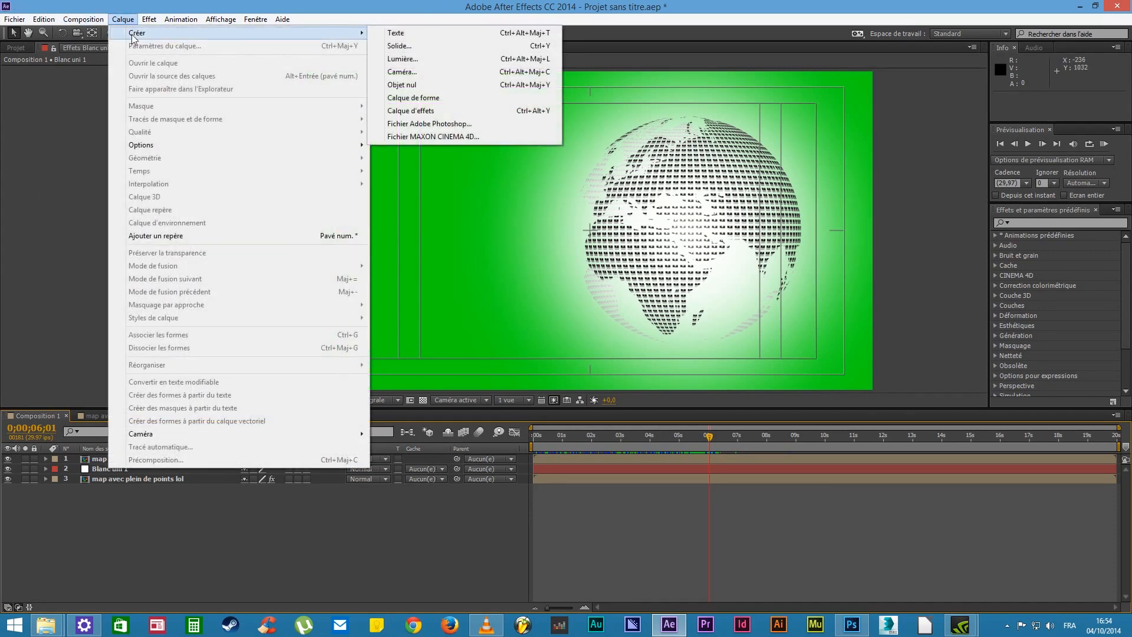
pyautogui.click(413, 47)
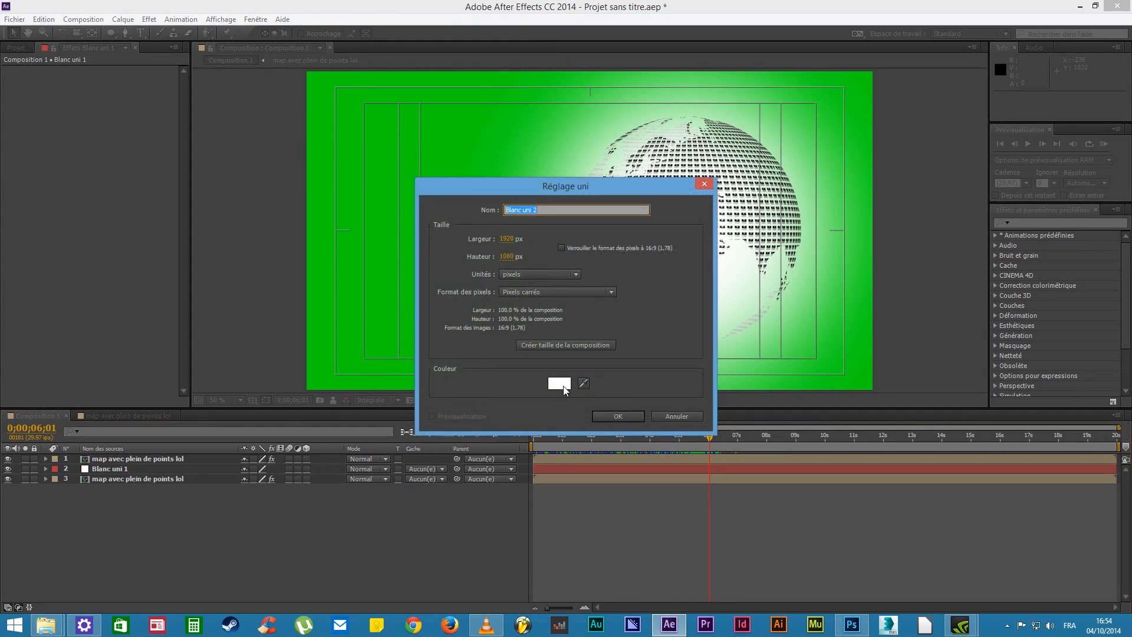
pyautogui.click(611, 417)
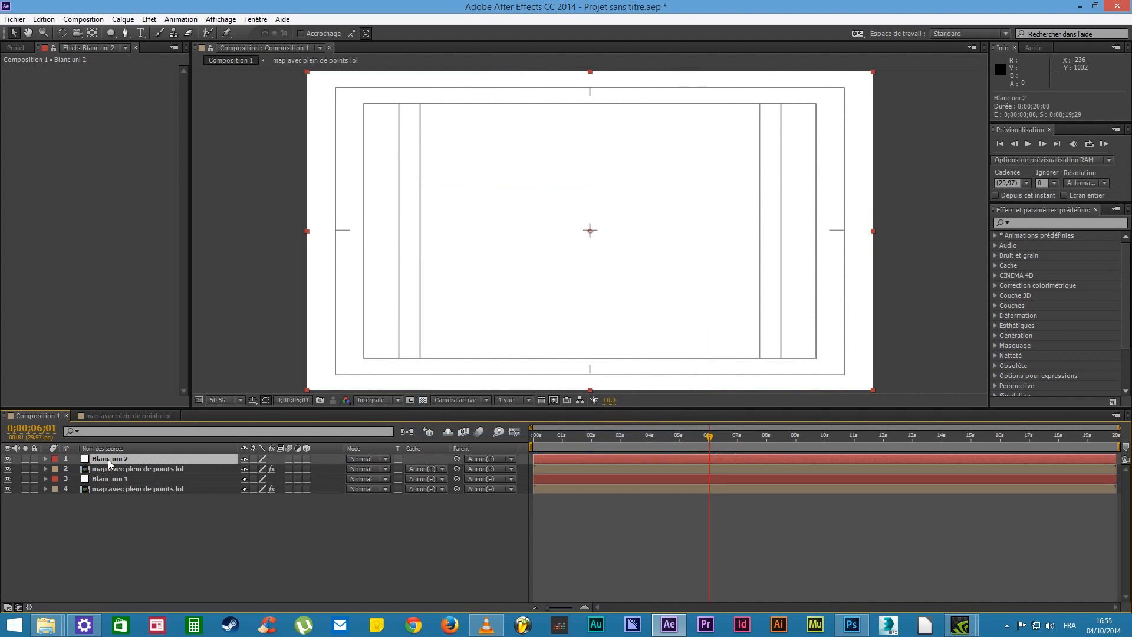
pyautogui.moveTo(127, 466); pyautogui.dragTo(141, 511)
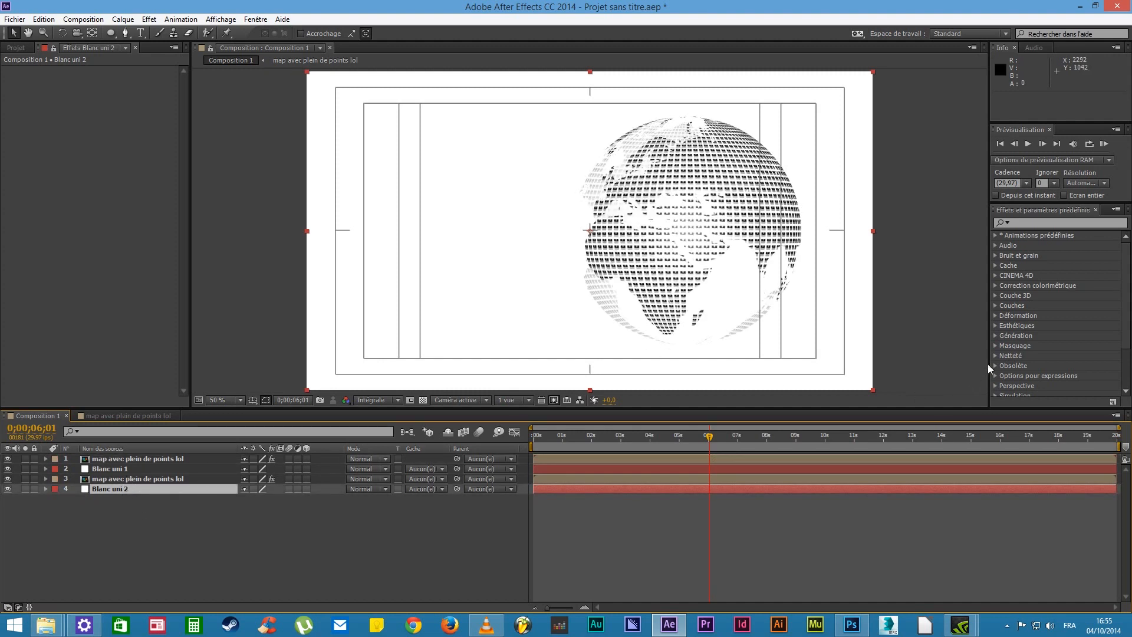
# Search the effects for "dégra" and apply Gamme des dégradés to the new background solid
pyautogui.click(1021, 222)
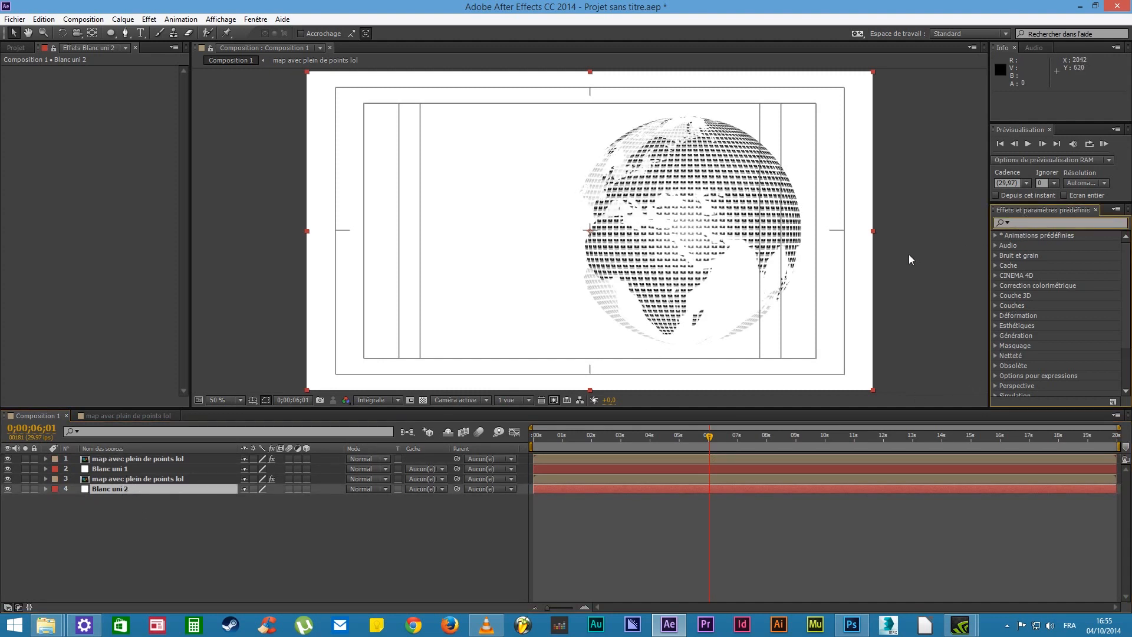
pyautogui.write('dé')
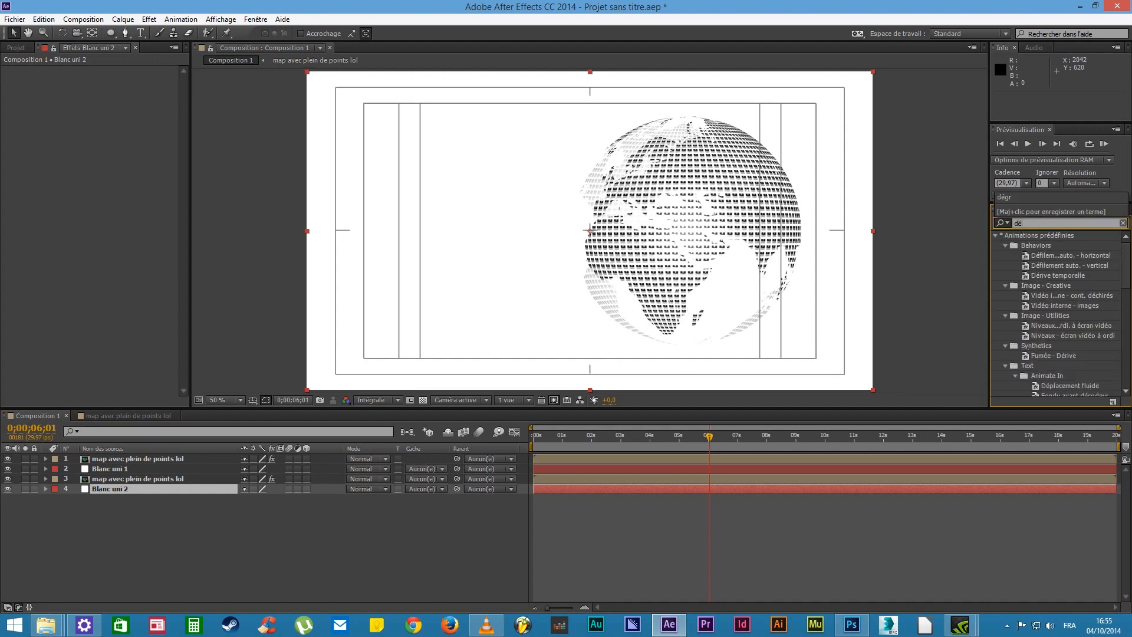
pyautogui.write('gra')
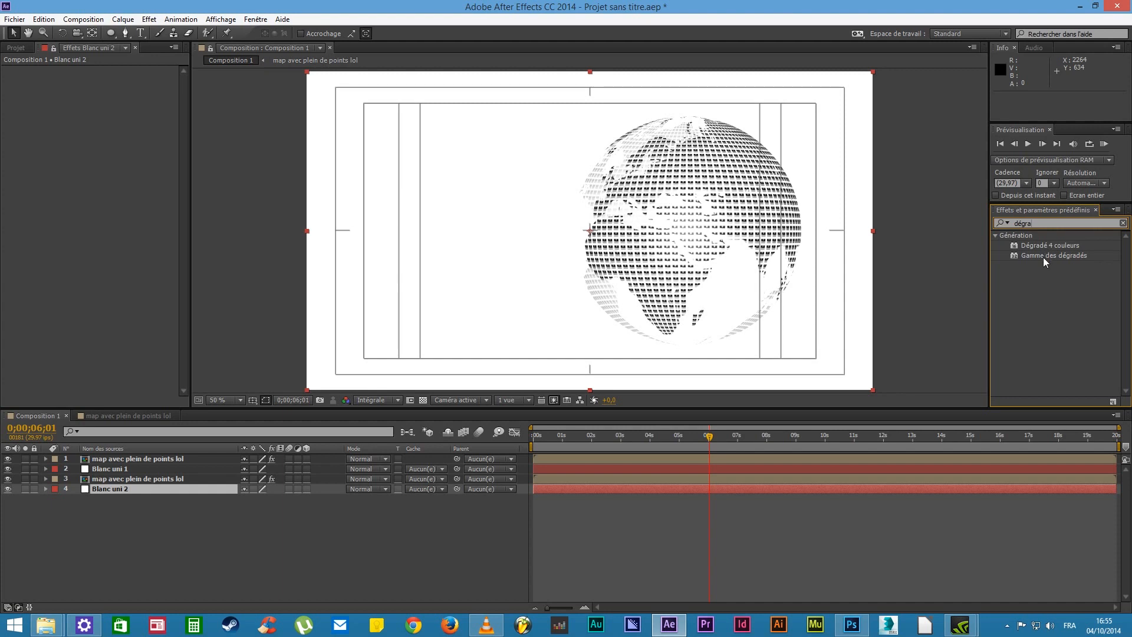
pyautogui.click(1045, 257)
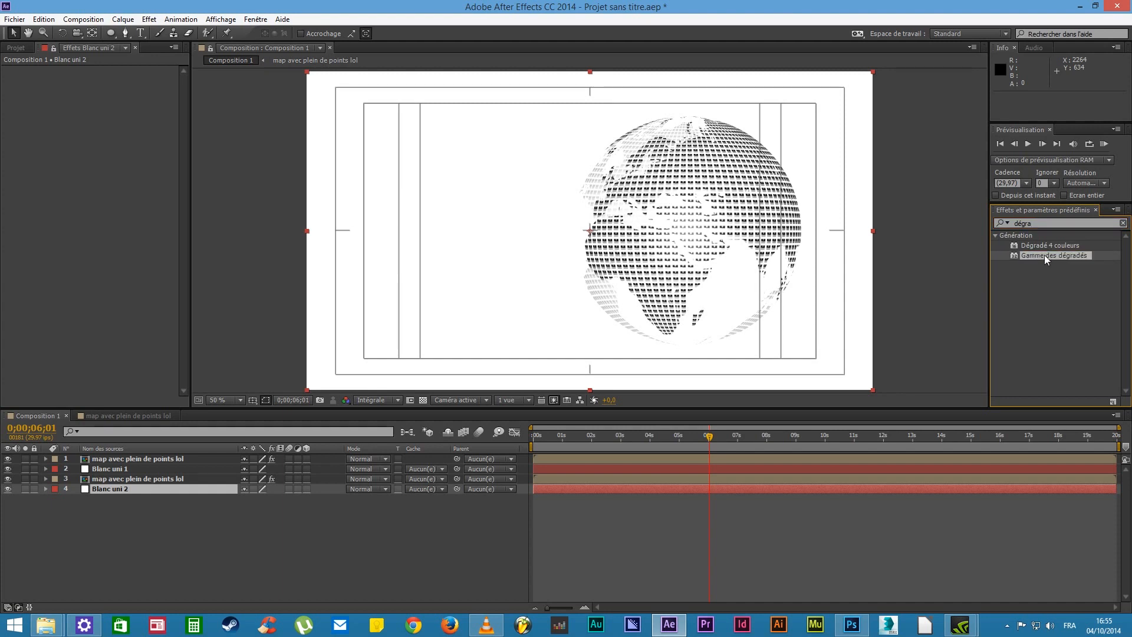
pyautogui.doubleClick(1045, 257)
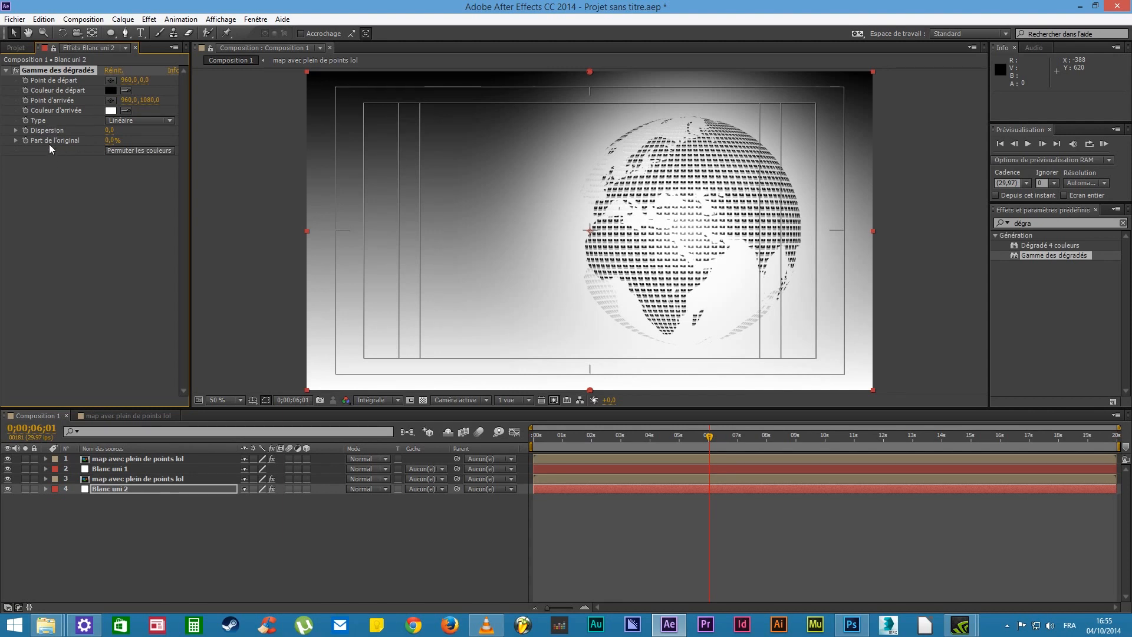
# Set the background gradient's start colour to dark purple and its end colour to dark blue, about 1E1C80
pyautogui.click(117, 93)
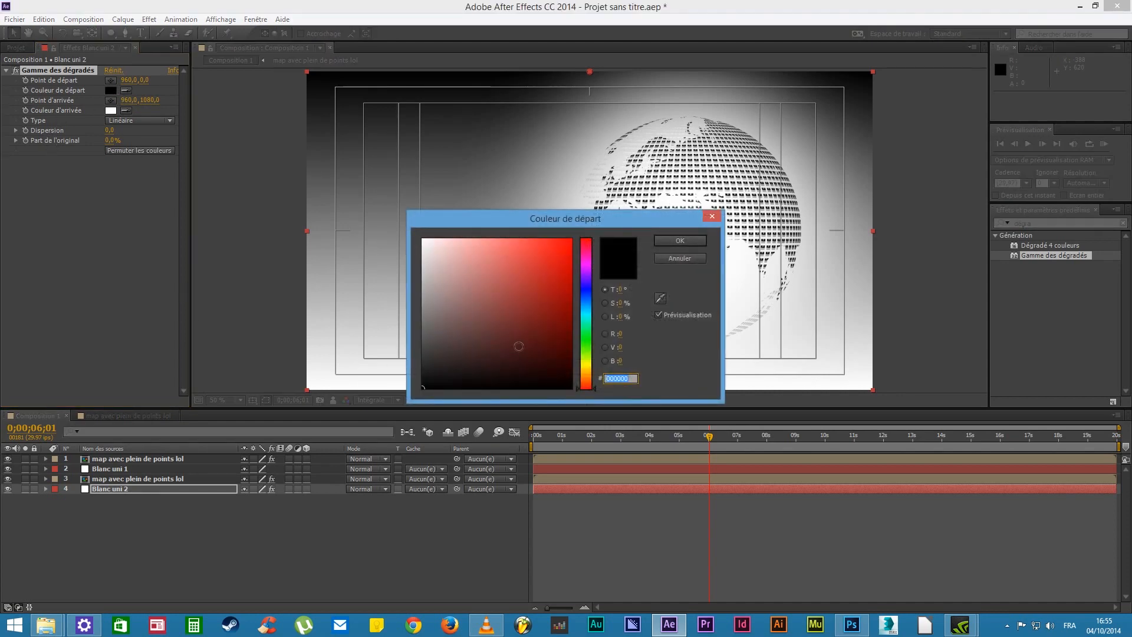
pyautogui.click(590, 295)
pyautogui.moveTo(552, 325)
pyautogui.mouseDown()
pyautogui.moveTo(550, 309)
pyautogui.moveTo(588, 280)
pyautogui.mouseUp()
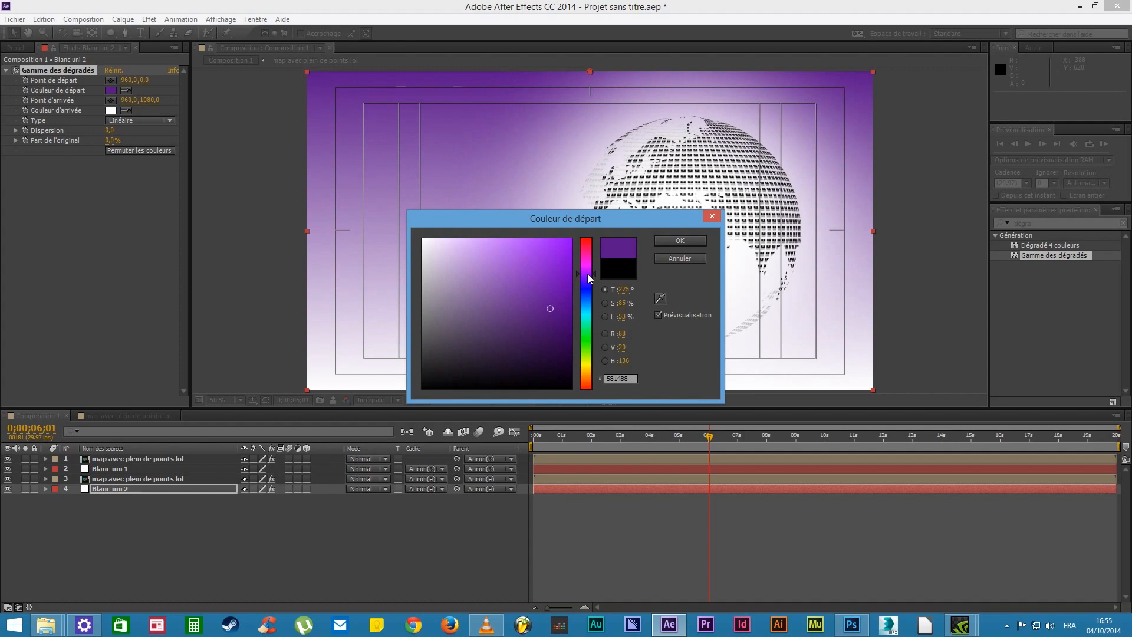
pyautogui.click(679, 241)
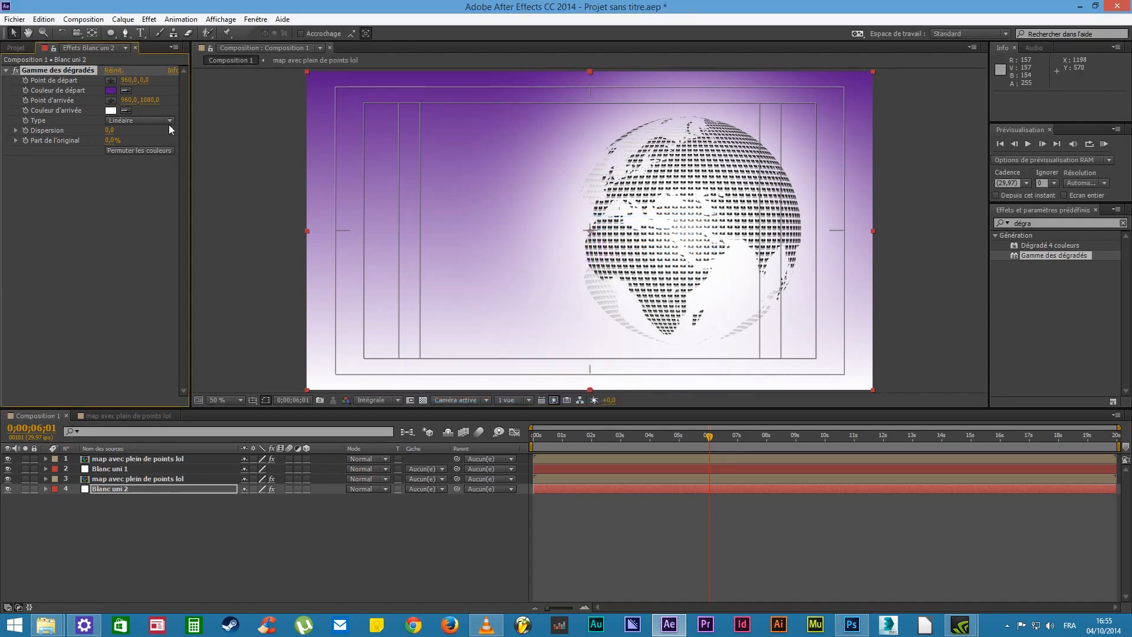
pyautogui.click(111, 110)
pyautogui.click(589, 289)
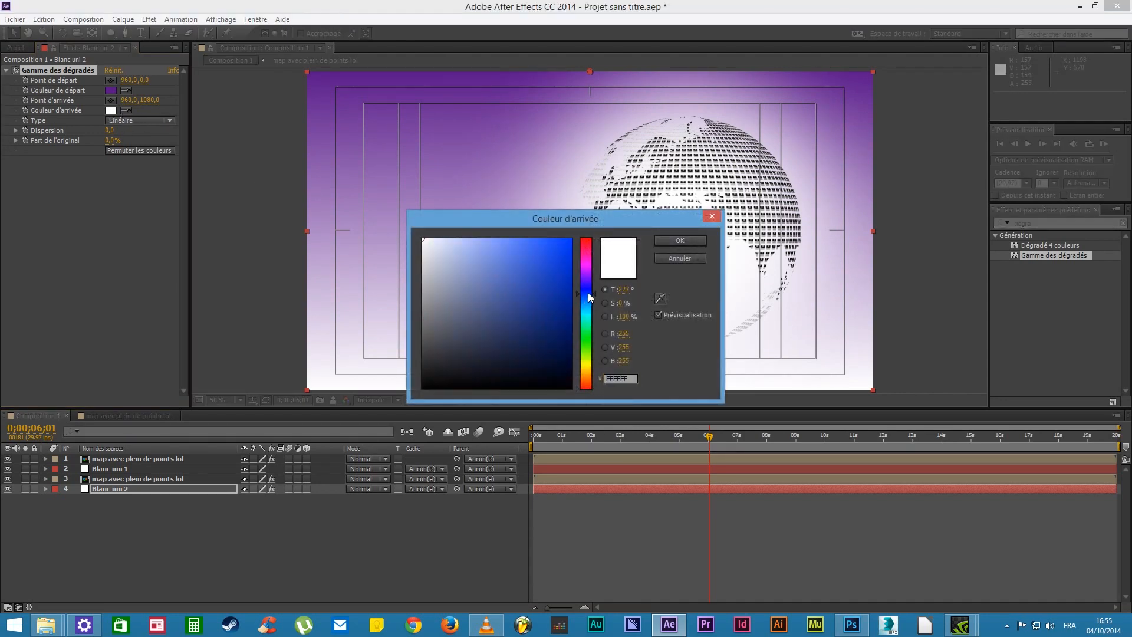
pyautogui.moveTo(543, 301); pyautogui.dragTo(538, 311)
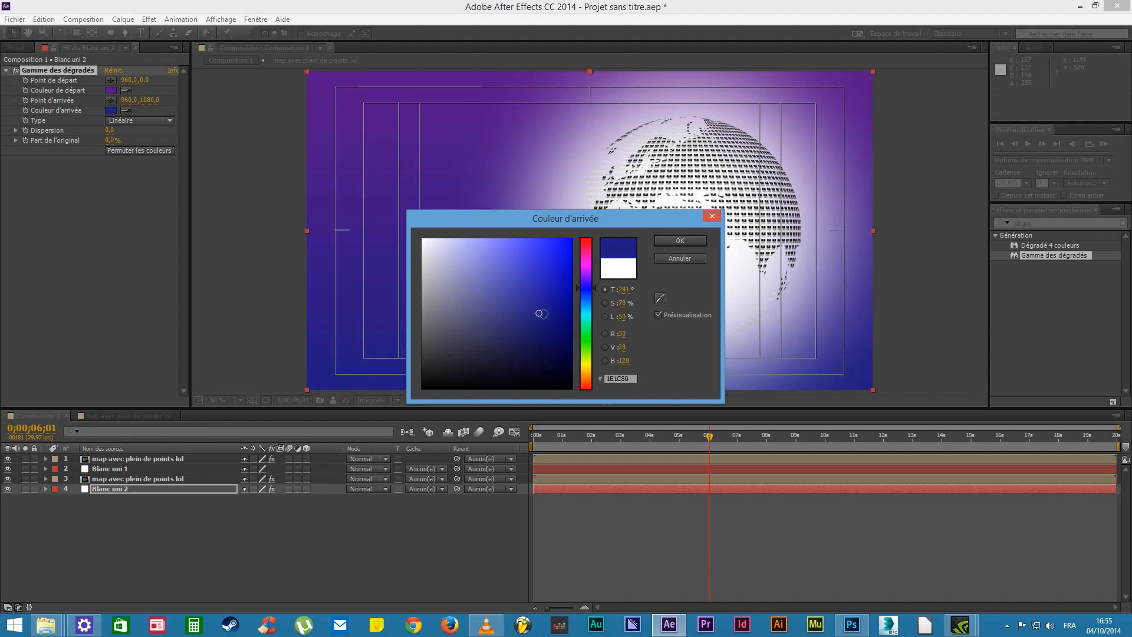
pyautogui.click(688, 241)
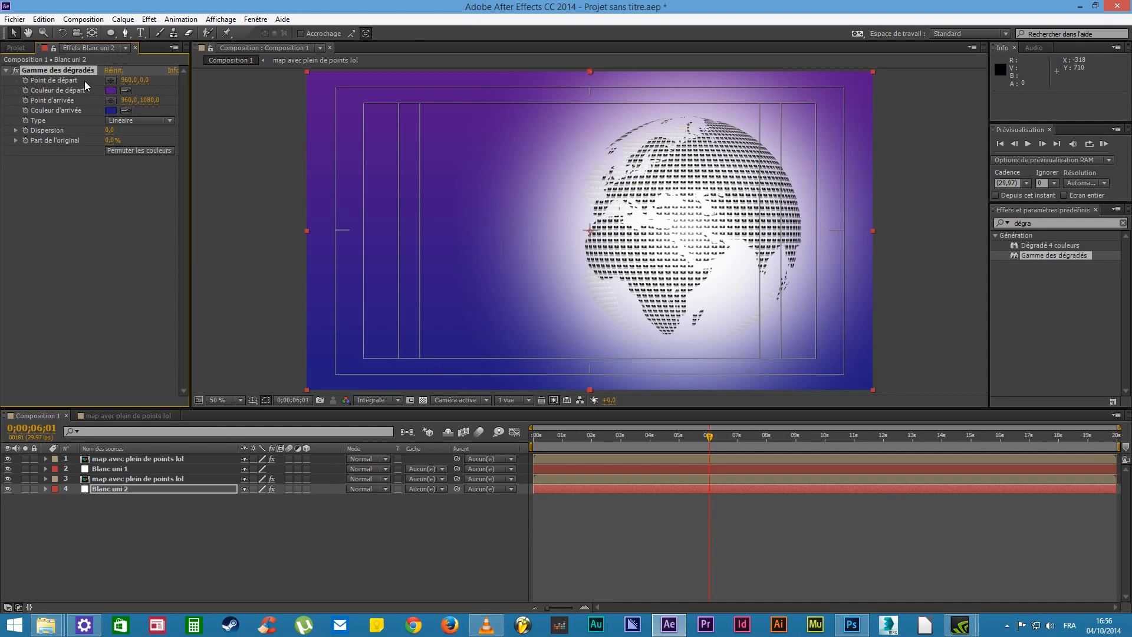
# Run the gradient diagonally by placing its start point at 190,0, 956,0 and its end point at 1740,0, 120,0
pyautogui.click(110, 80)
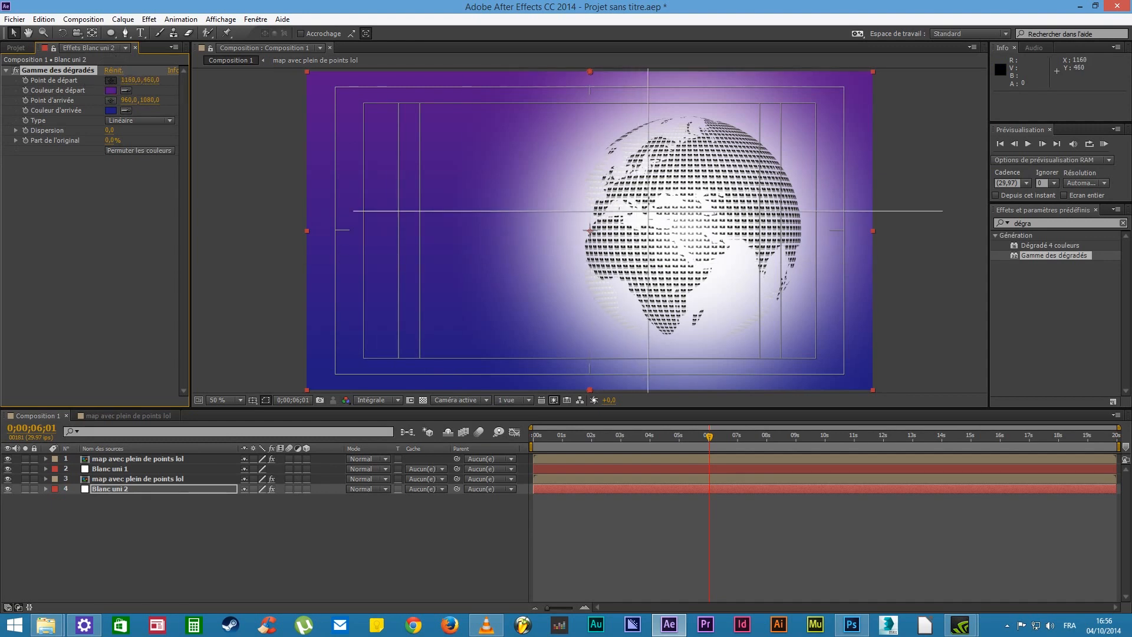
pyautogui.click(363, 353)
pyautogui.click(110, 100)
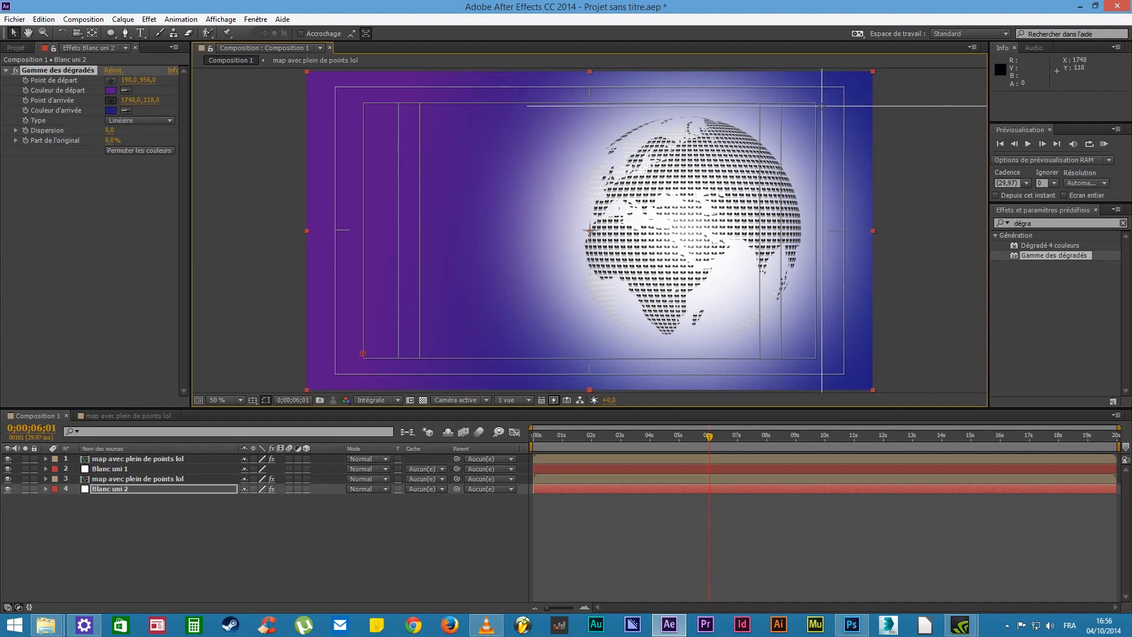
pyautogui.click(820, 106)
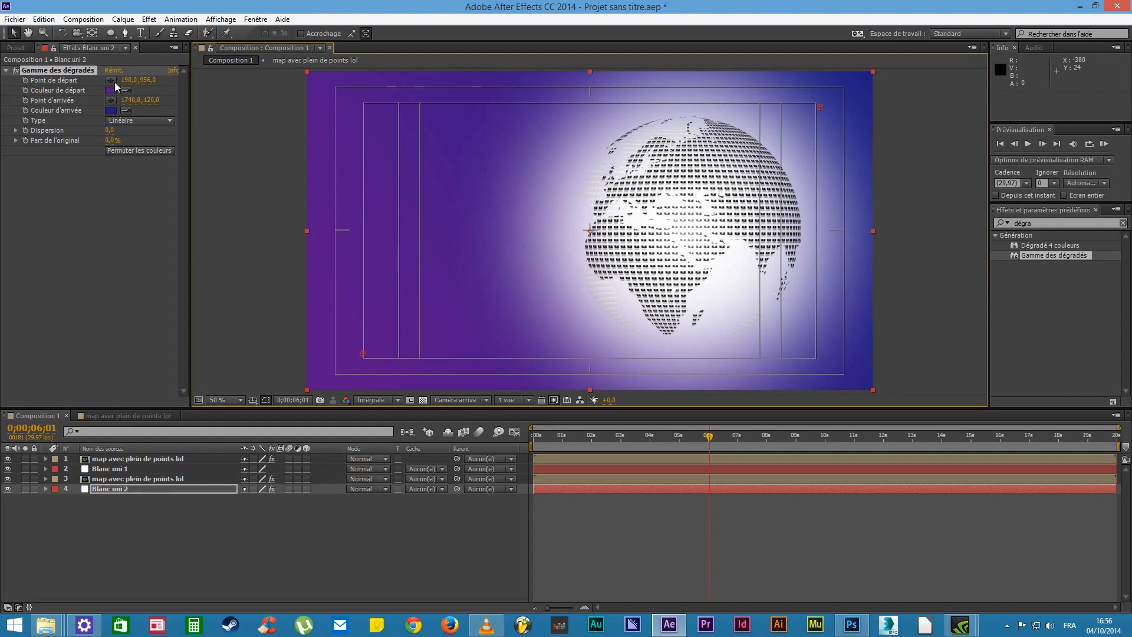
# Reposition the gradient's start point to 100,0, 904,0 and its end point to 1798,0, 98,0 in the composition
pyautogui.click(112, 81)
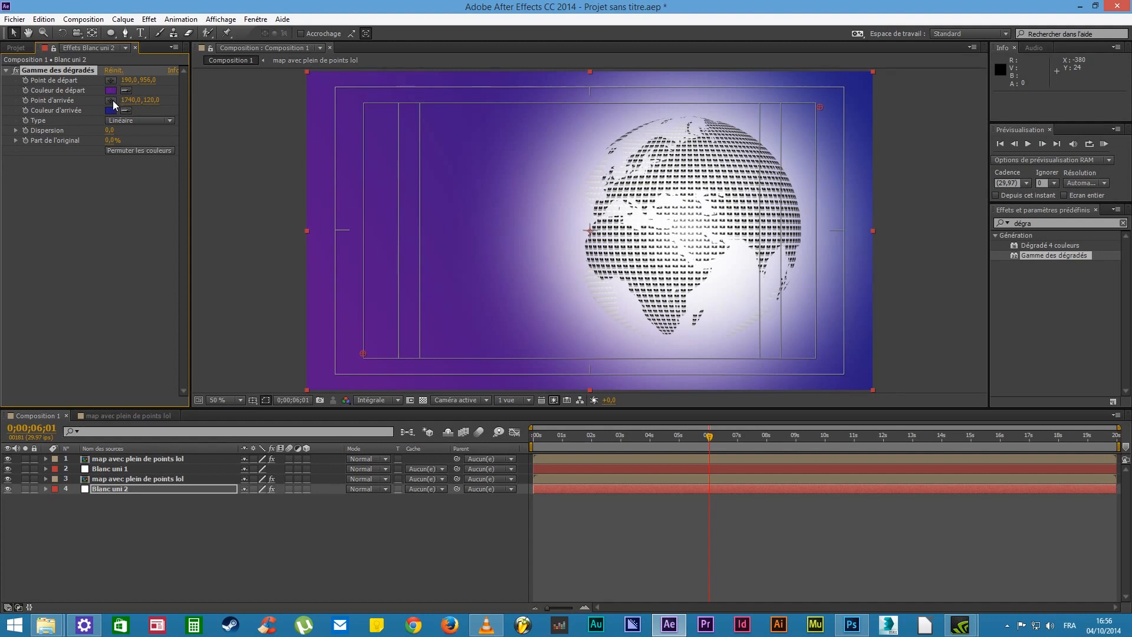
pyautogui.click(110, 80)
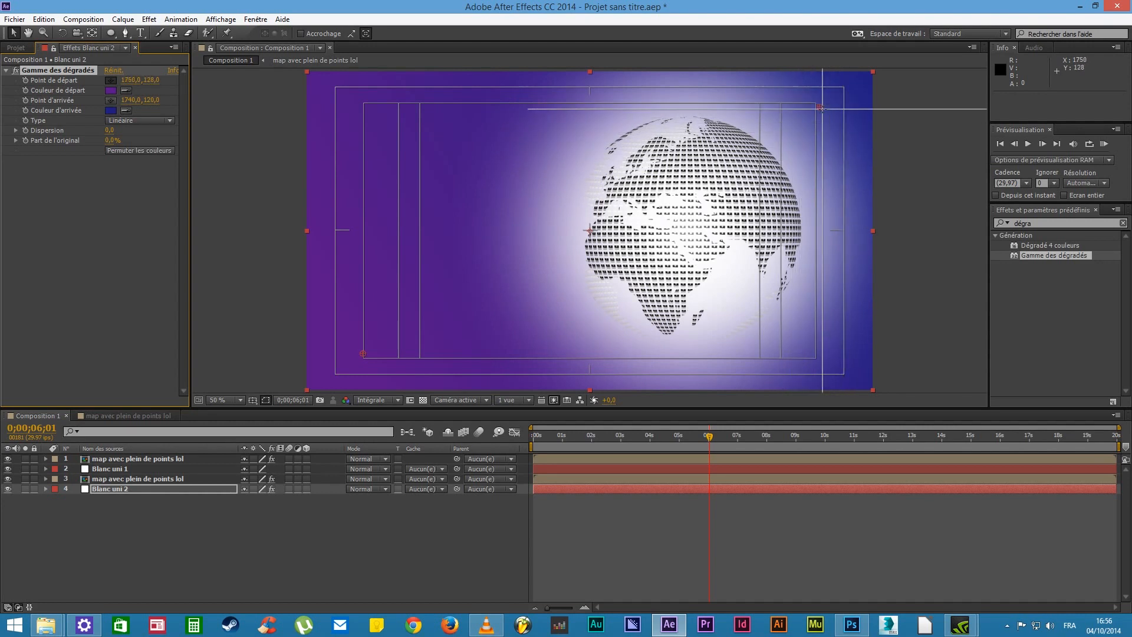
pyautogui.click(818, 108)
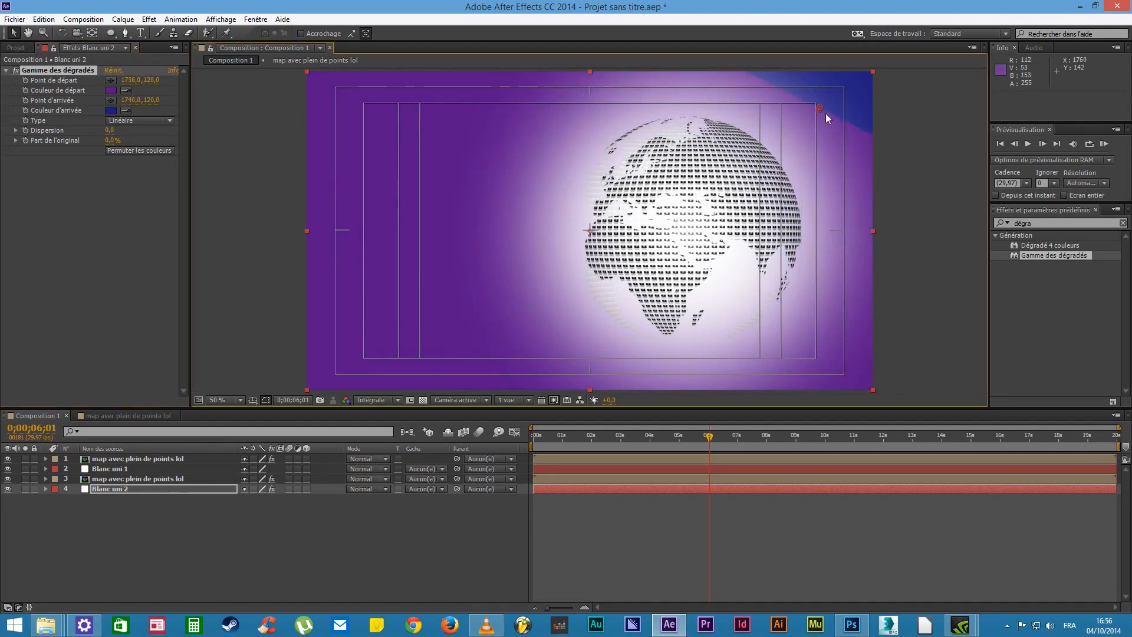
pyautogui.moveTo(820, 107); pyautogui.dragTo(337, 338)
pyautogui.moveTo(819, 108); pyautogui.dragTo(837, 101)
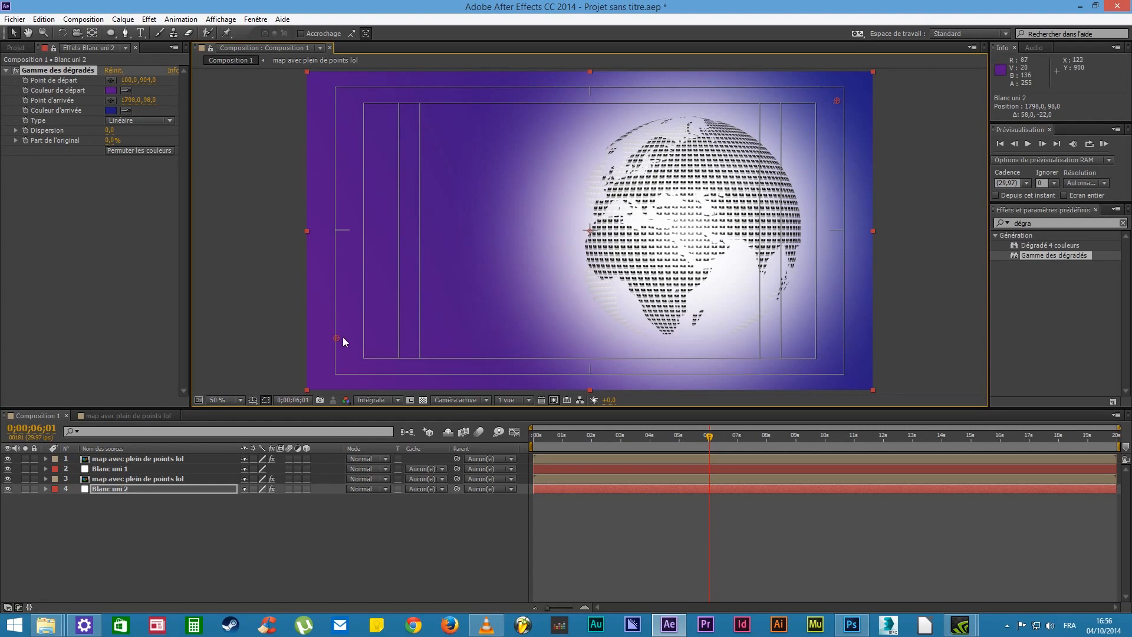
# Move the background gradient's start point to 270,0, 826,0 in the composition
pyautogui.moveTo(336, 338); pyautogui.dragTo(384, 315)
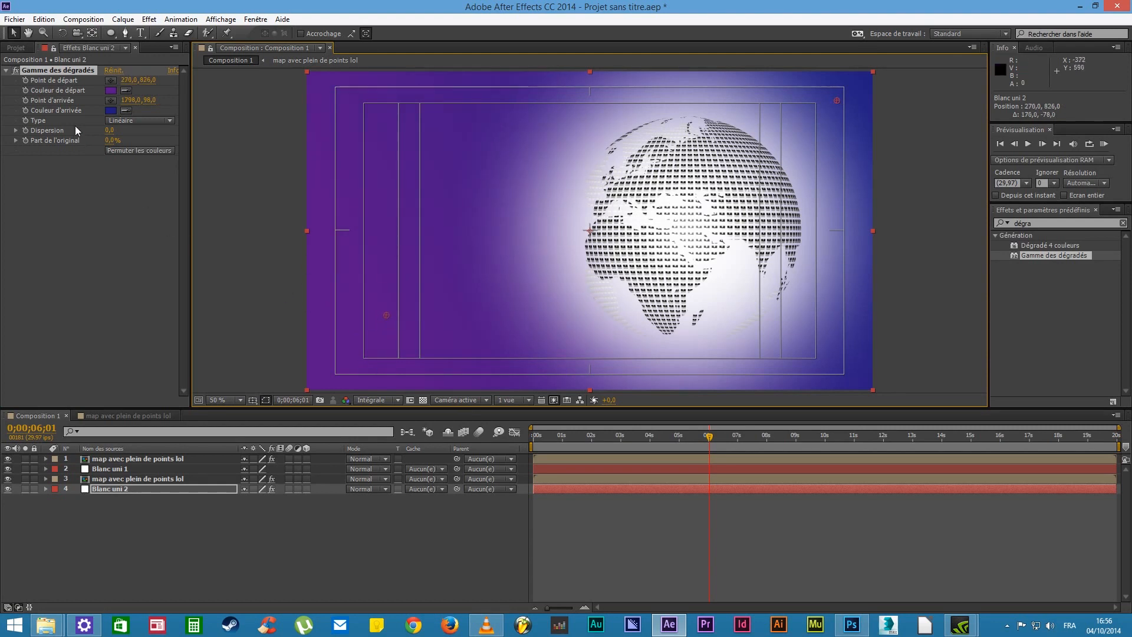
# Try the Radial type for the background gradient and return it to Linéaire
pyautogui.click(125, 122)
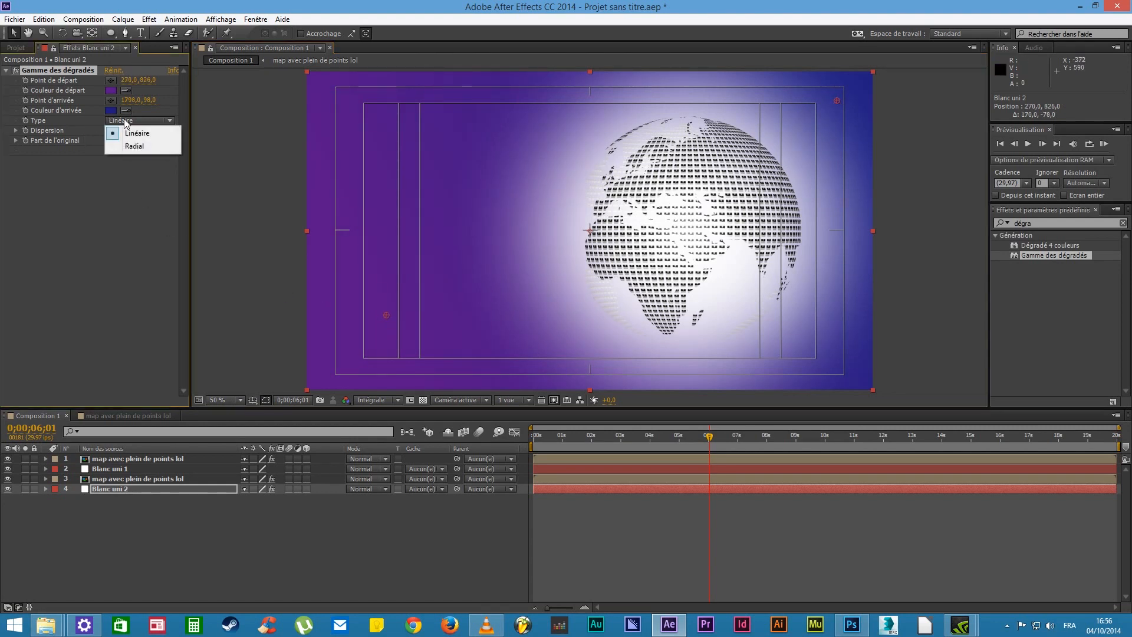
pyautogui.click(142, 147)
pyautogui.click(163, 120)
pyautogui.click(157, 139)
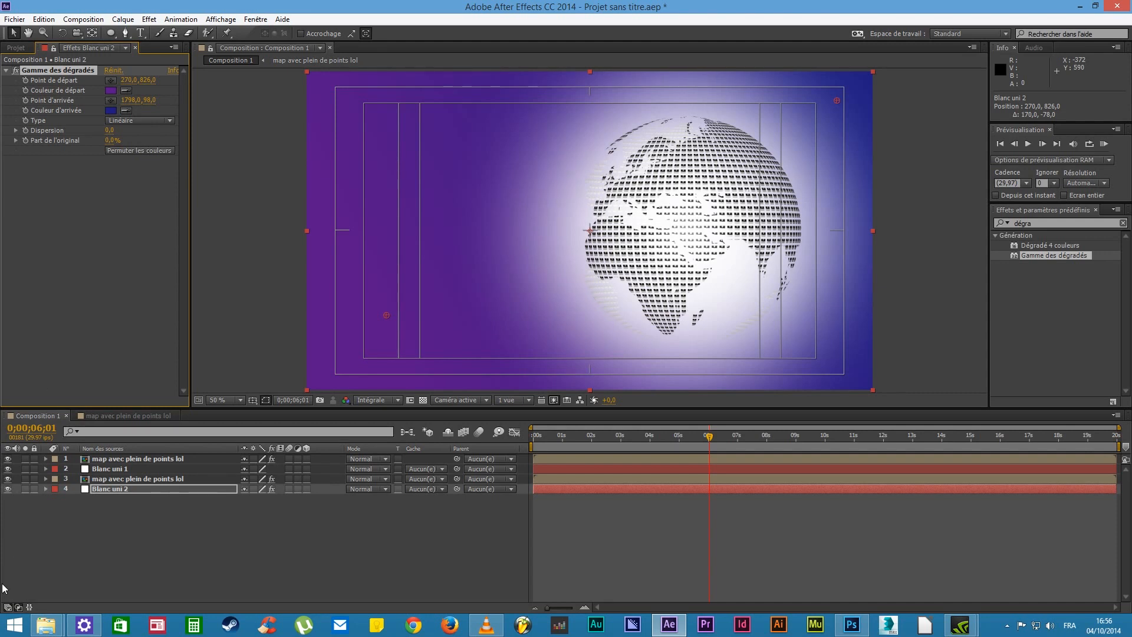
# Reveal the properties of the Blanc uni 1 glow layer and set its mask feather to 352 pixels
pyautogui.click(46, 489)
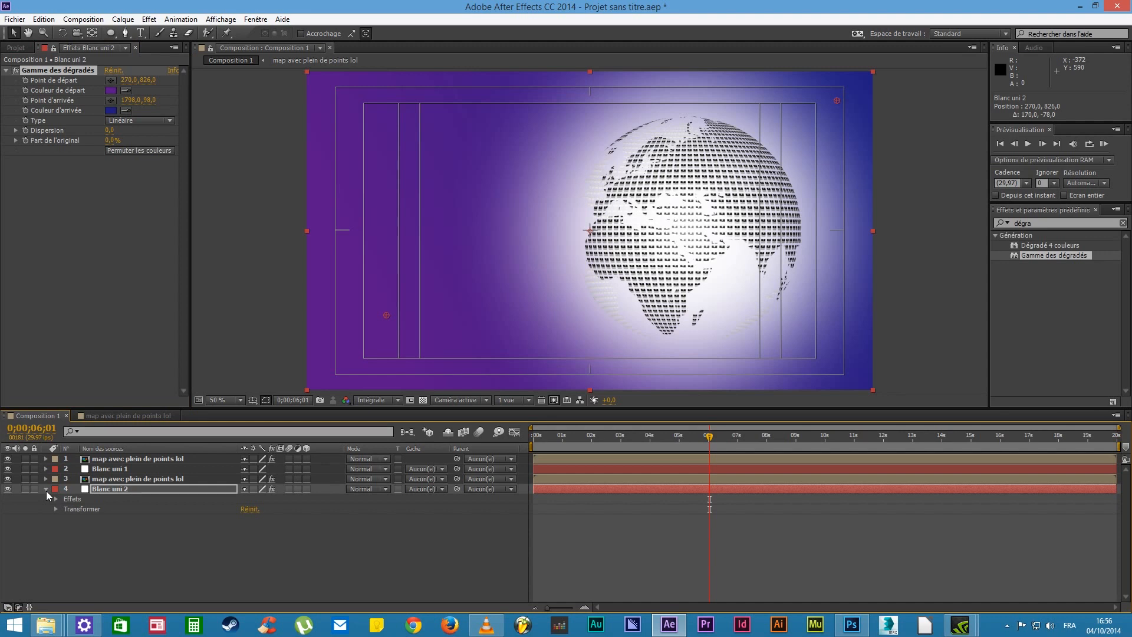
pyautogui.click(105, 567)
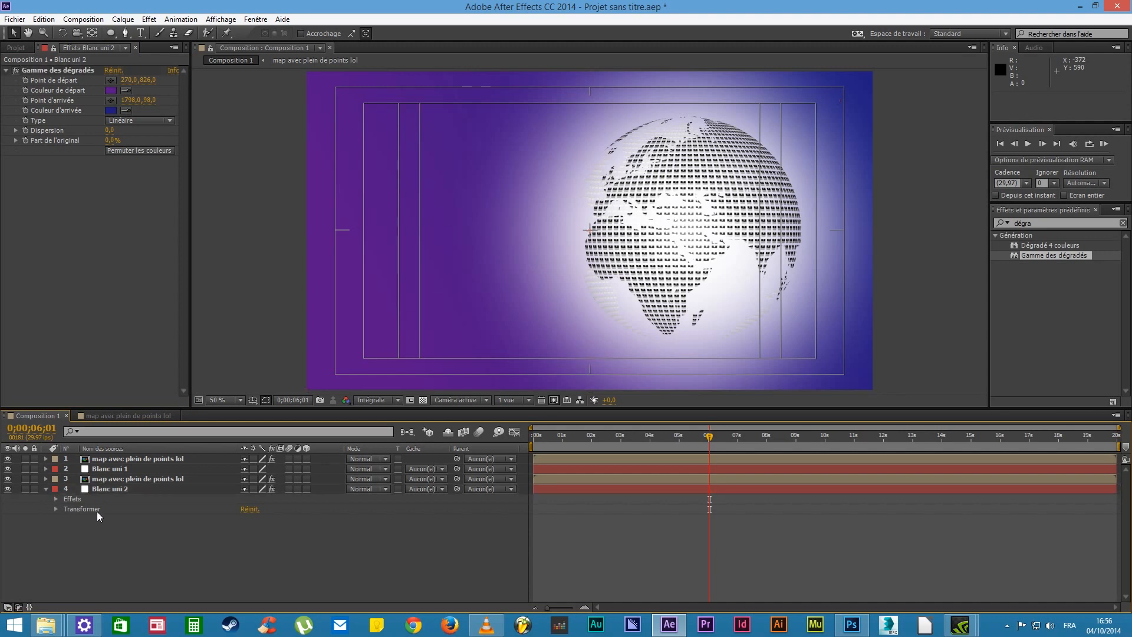
pyautogui.click(46, 469)
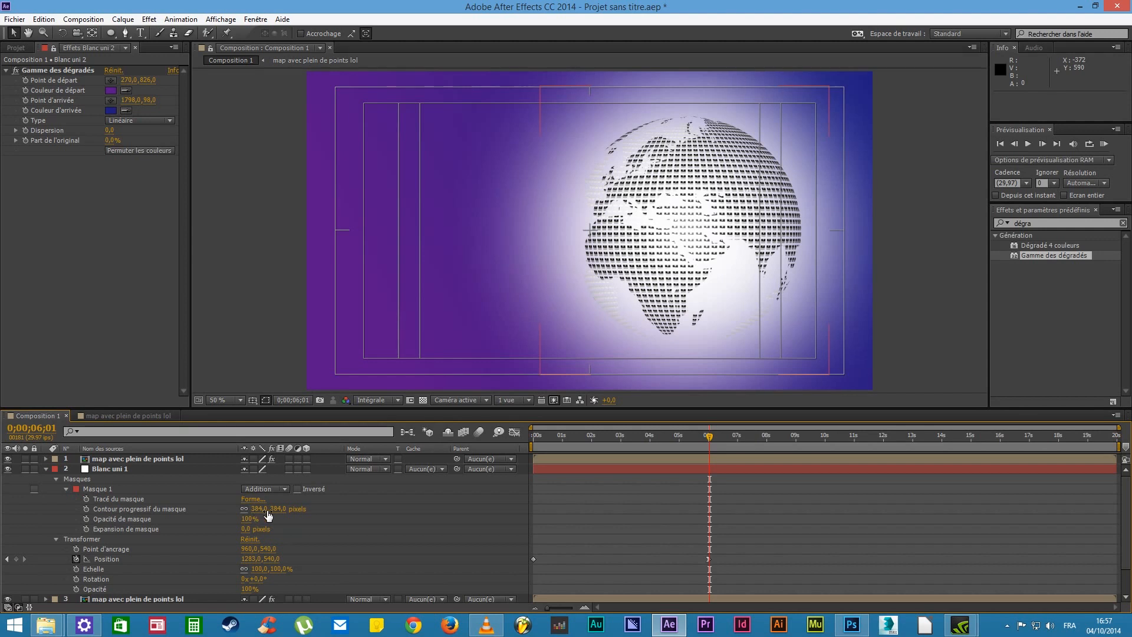
pyautogui.moveTo(257, 509); pyautogui.dragTo(244, 517)
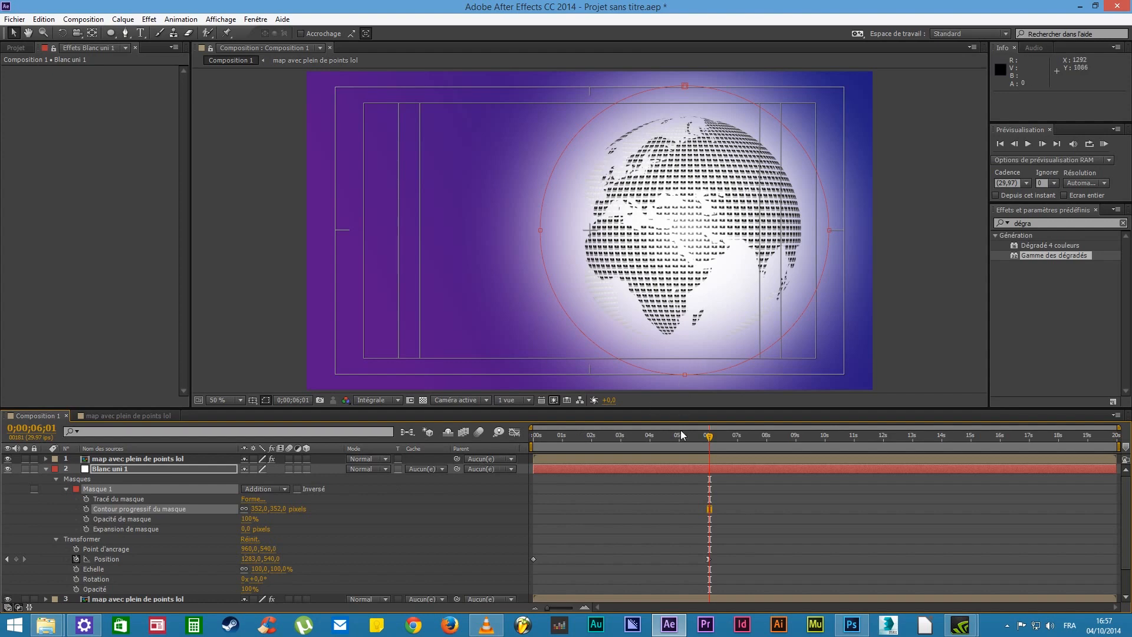
# At the start of the timeline, try to reshape the glow's mask by raising its bottom point
pyautogui.moveTo(710, 436); pyautogui.dragTo(446, 528)
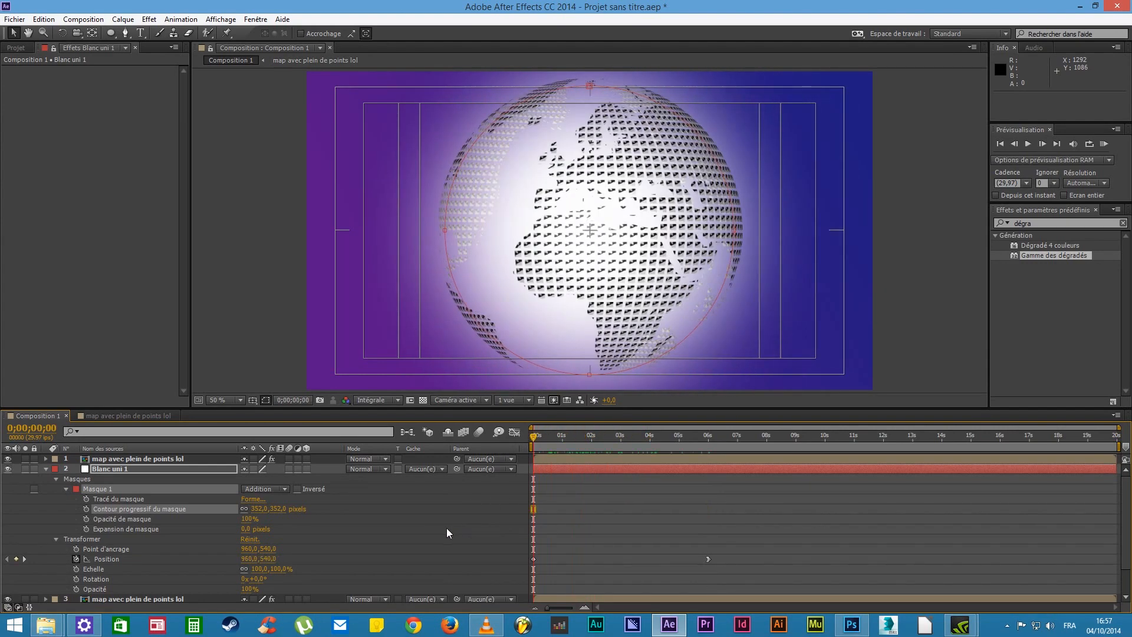
pyautogui.click(590, 378)
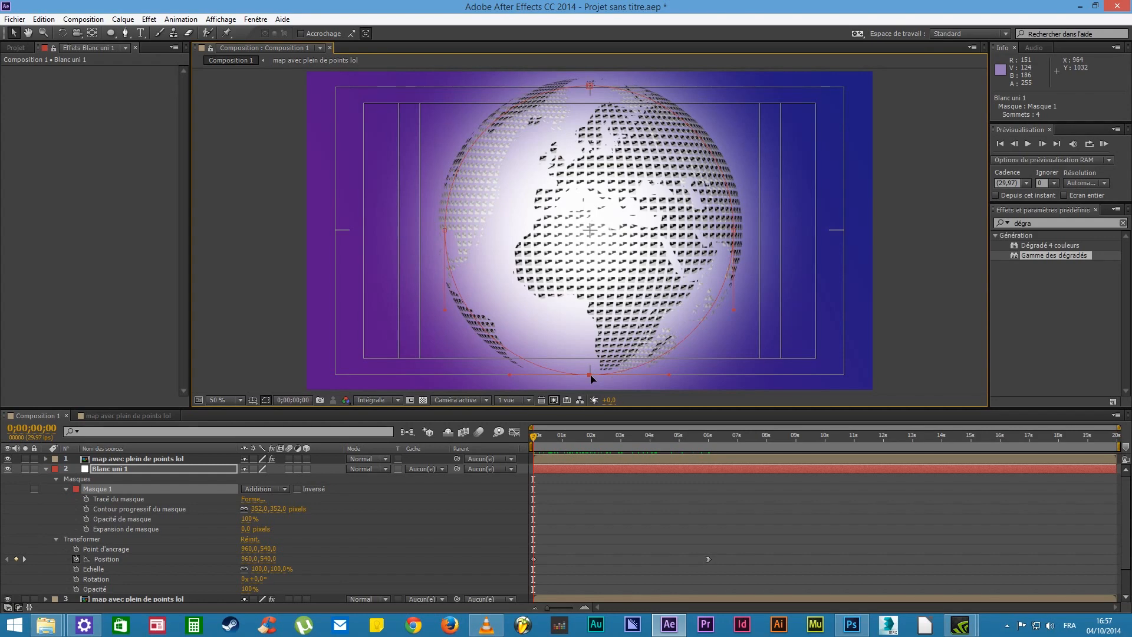
pyautogui.moveTo(589, 374); pyautogui.dragTo(590, 160)
pyautogui.hotkey('ctrl', 'z')
# Scale the glow's circular mask down proportionally around its centre to about 87.8%, and again to about 88.4%
pyautogui.doubleClick(590, 375)
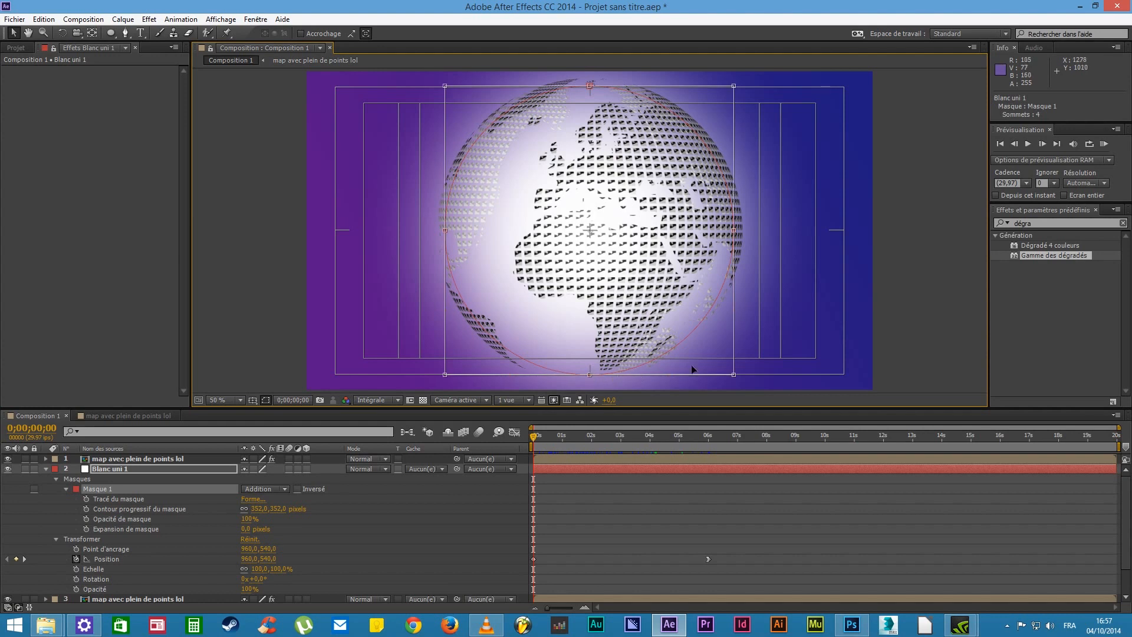
pyautogui.moveTo(734, 374); pyautogui.dragTo(711, 407)
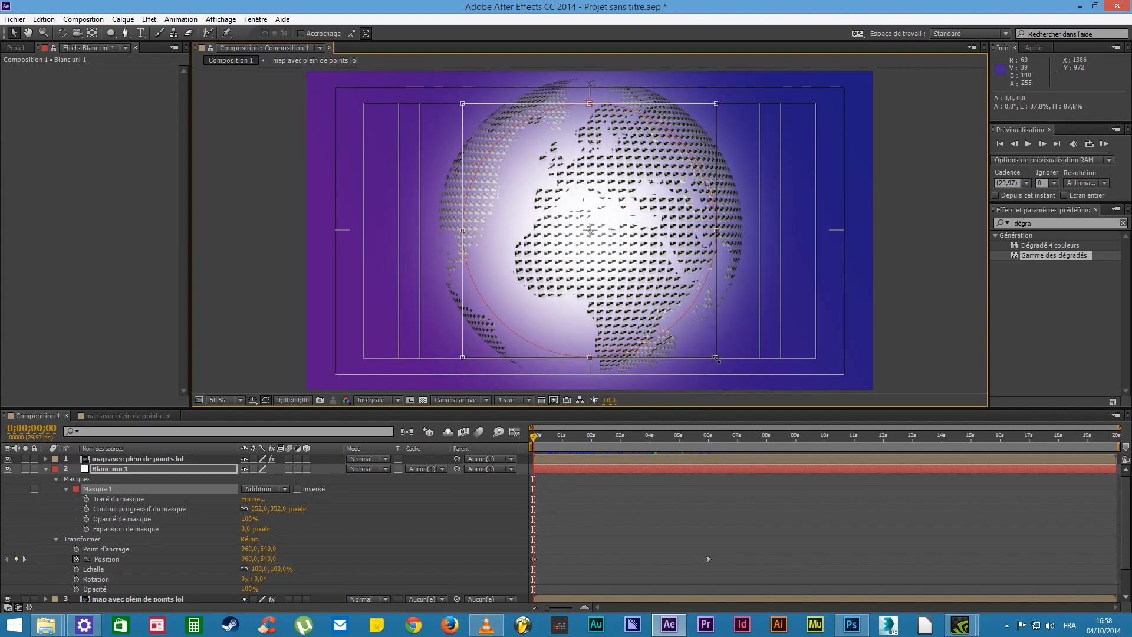
pyautogui.moveTo(716, 357); pyautogui.dragTo(702, 352)
# Check the glow at 0;00;06;29 and set the Blanc uni 1 mask feather to 309 pixels
pyautogui.moveTo(645, 435); pyautogui.dragTo(739, 435)
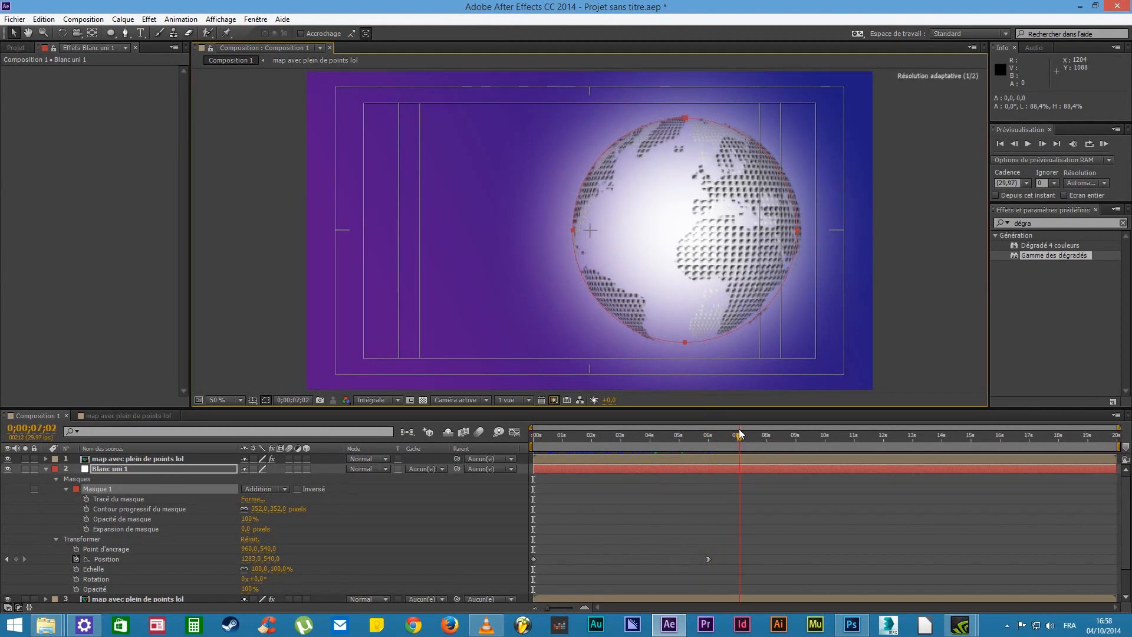
pyautogui.moveTo(740, 427); pyautogui.dragTo(737, 426)
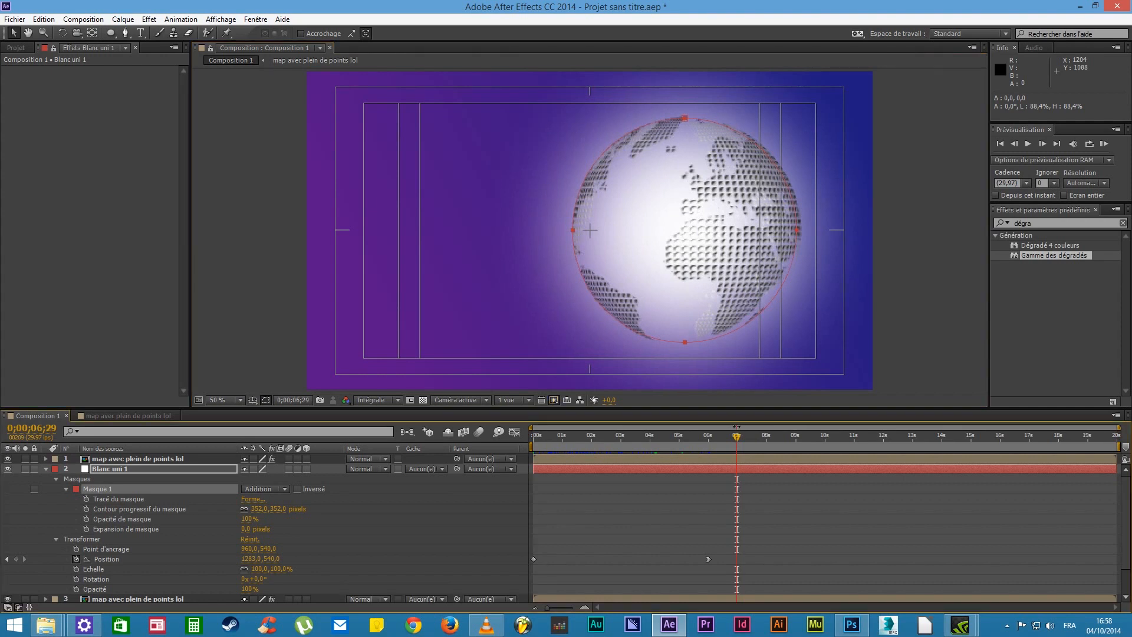
pyautogui.moveTo(264, 514)
pyautogui.mouseDown()
pyautogui.moveTo(239, 513)
pyautogui.moveTo(274, 517)
pyautogui.mouseUp()
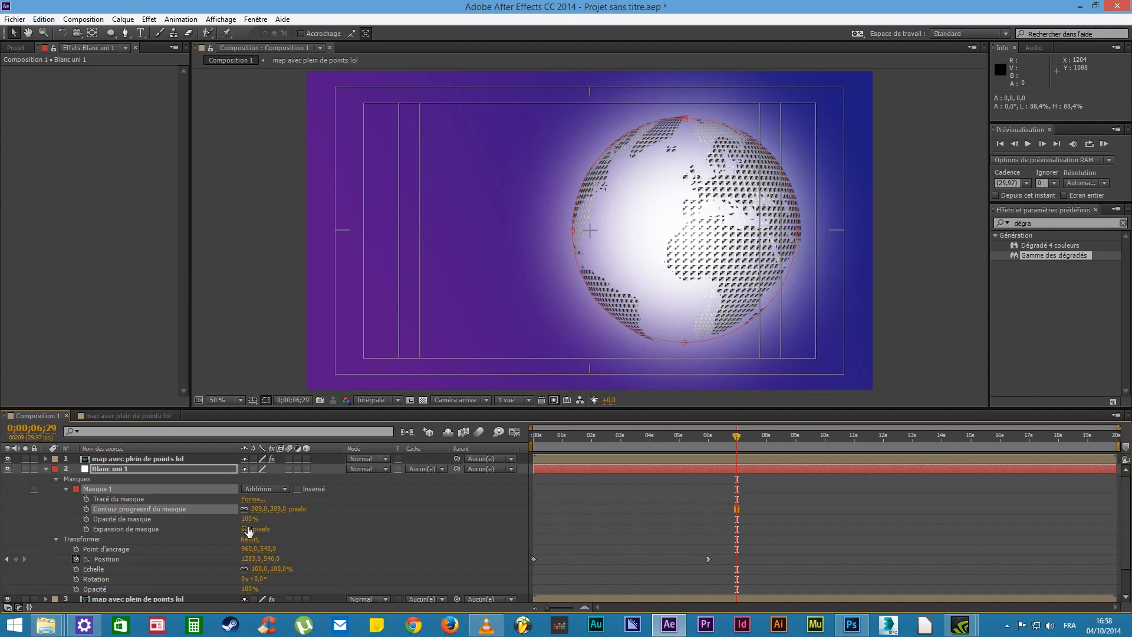
# Try a negative mask expansion on the glow at 0;00;06;29 to make it smaller
pyautogui.click(175, 529)
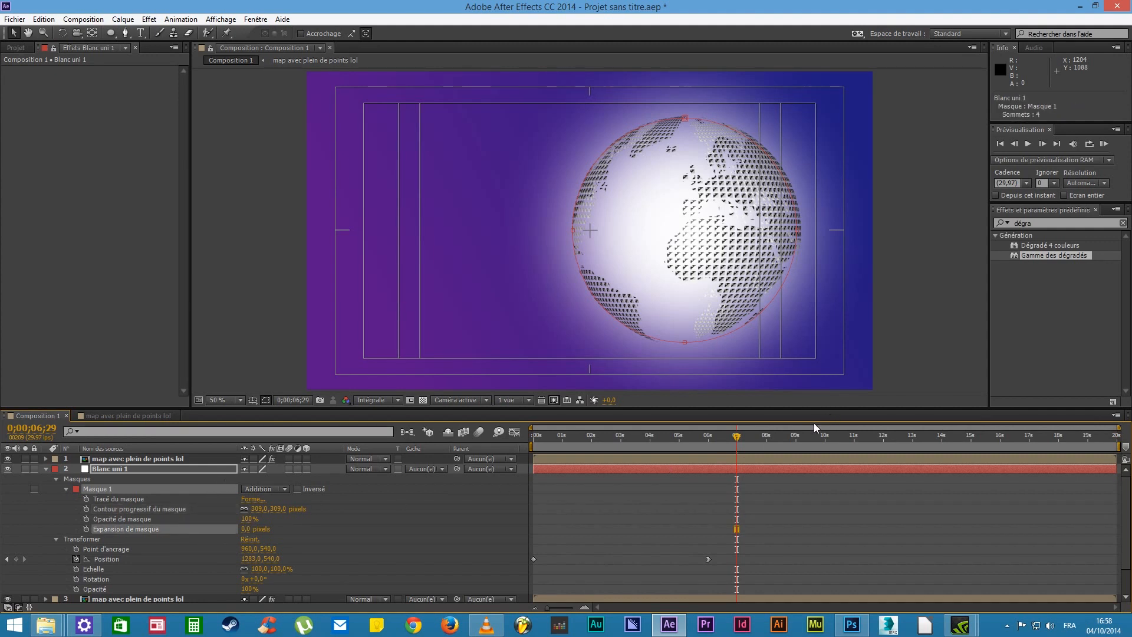
pyautogui.click(796, 228)
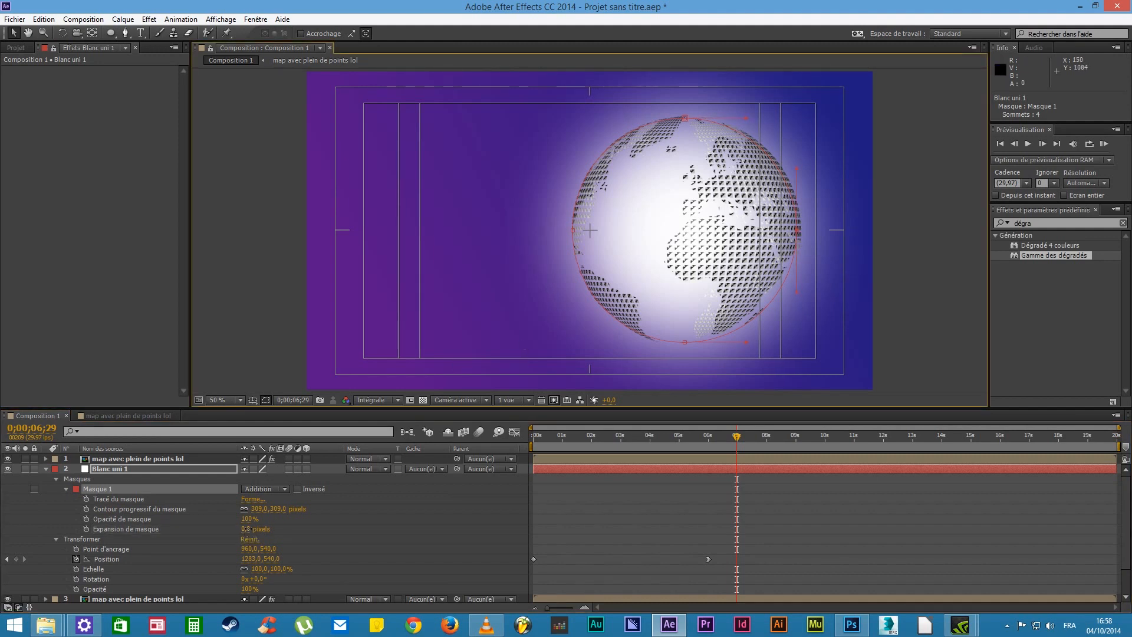
pyautogui.moveTo(246, 528); pyautogui.dragTo(287, 499)
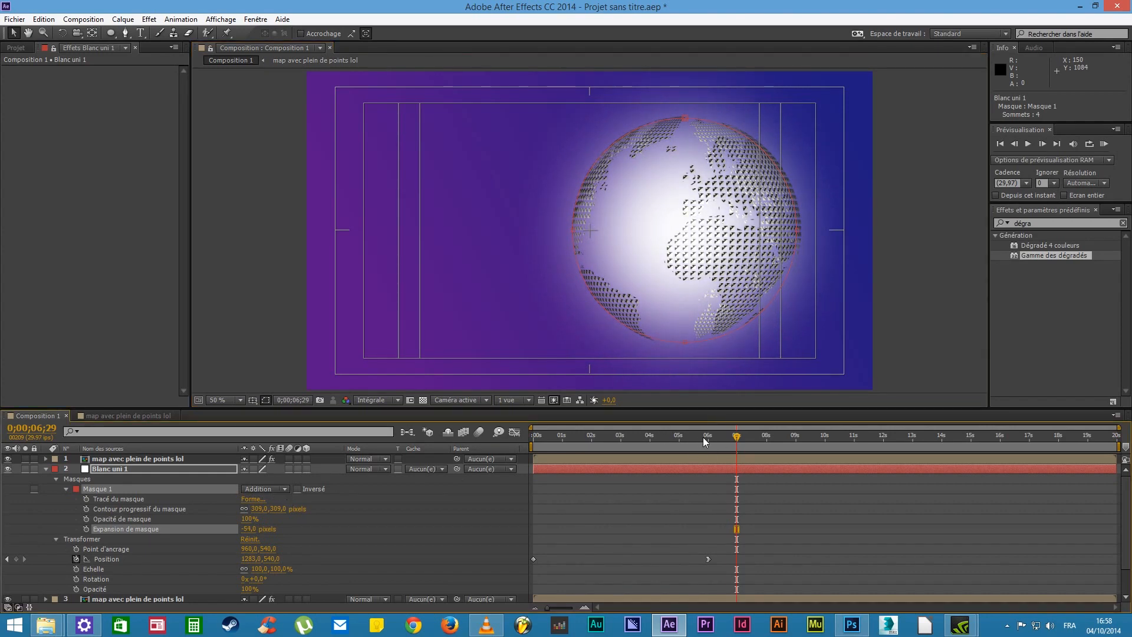
# Add a mask expansion keyframe for the glow at 0;00;00;00 with a value of 124 pixels
pyautogui.press('Home')
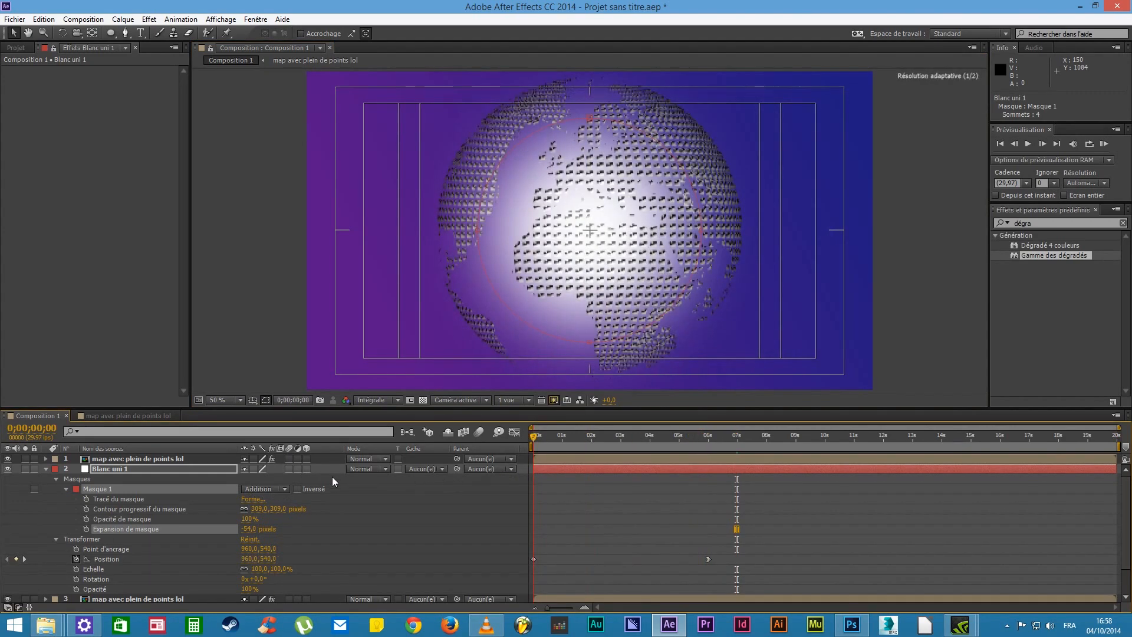
pyautogui.click(87, 528)
pyautogui.moveTo(248, 530); pyautogui.dragTo(345, 523)
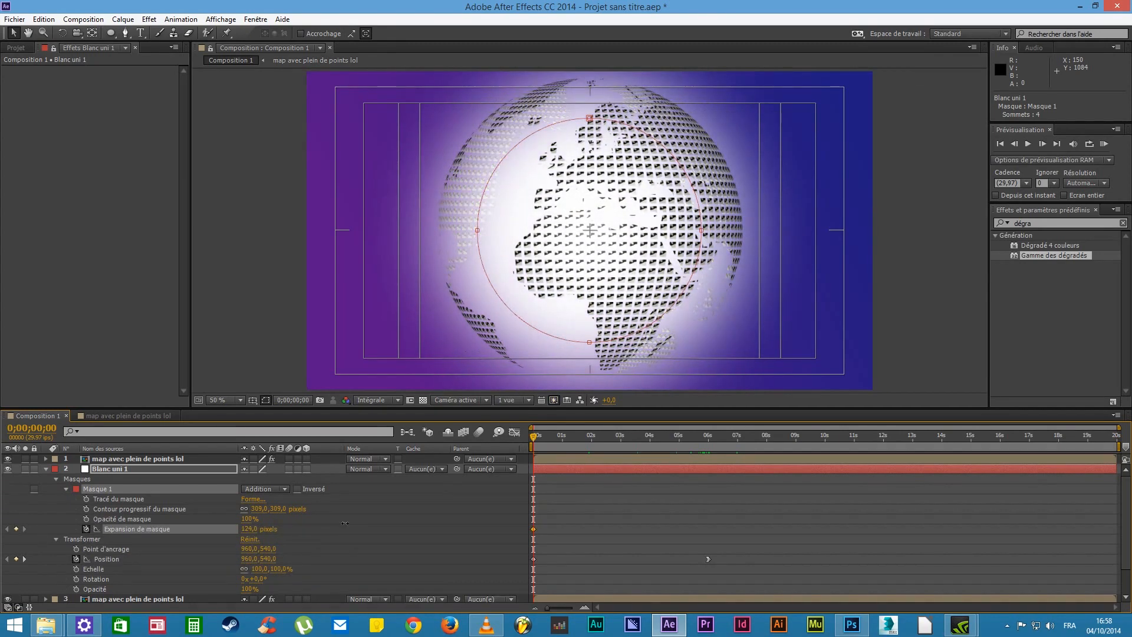
# Add a mask expansion keyframe for the glow at 0;00;06;00 with a value of -68 pixels
pyautogui.click(713, 435)
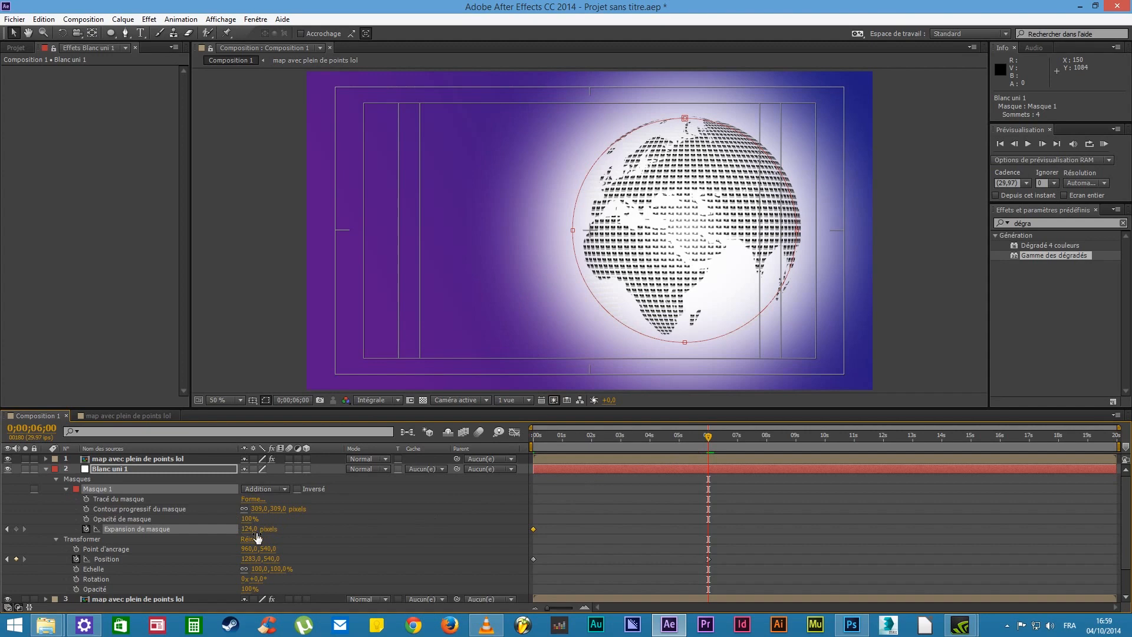
pyautogui.moveTo(254, 529); pyautogui.dragTo(146, 539)
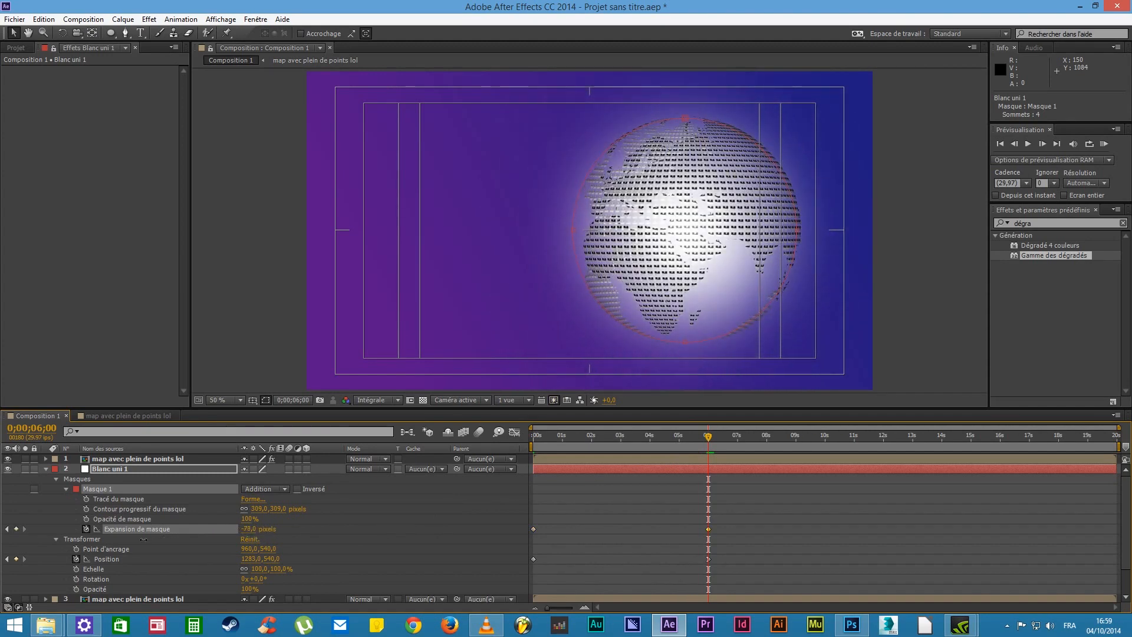
pyautogui.moveTo(143, 540); pyautogui.dragTo(151, 541)
pyautogui.click(756, 525)
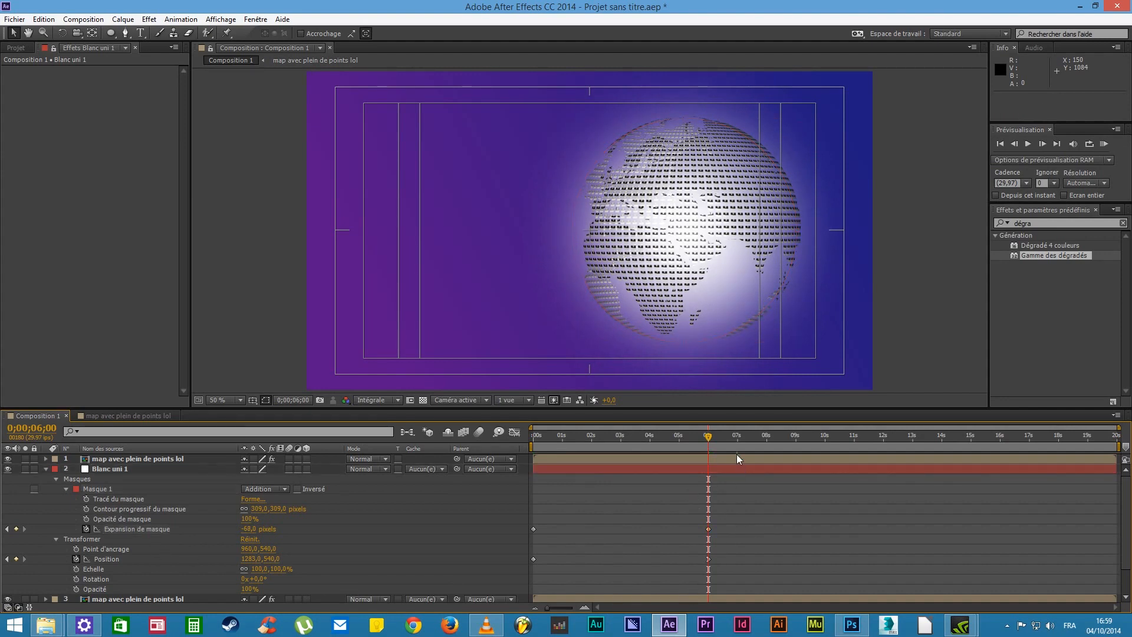
# Scrub back to the start of the composition to check the shrinking glow and collapse the Blanc uni 1 properties
pyautogui.moveTo(709, 443); pyautogui.dragTo(450, 440)
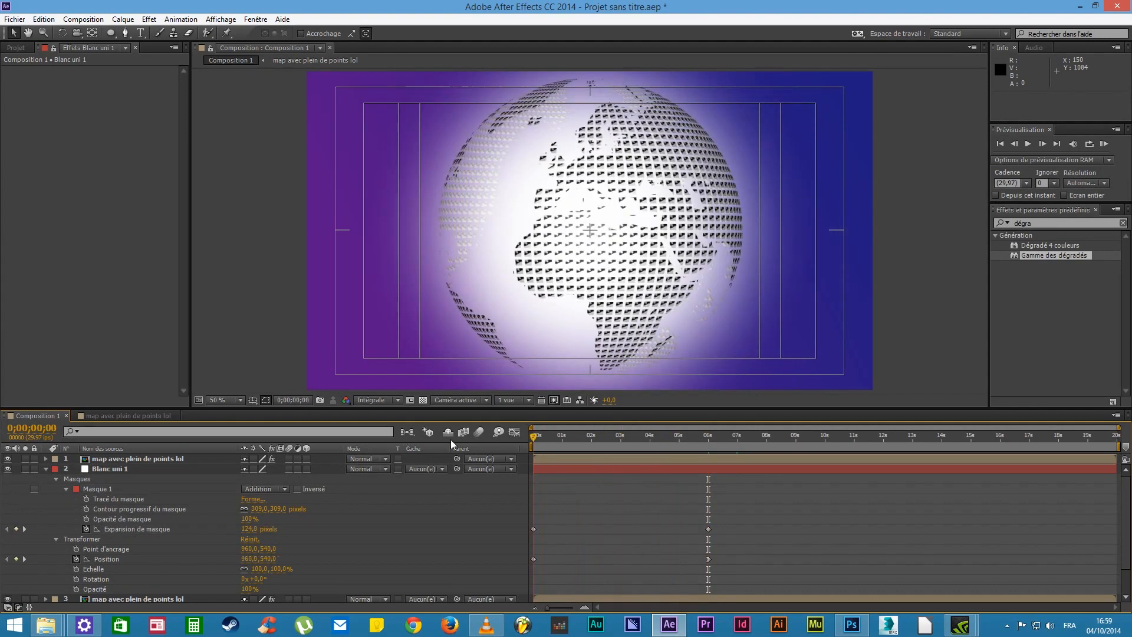
pyautogui.moveTo(529, 446); pyautogui.dragTo(472, 439)
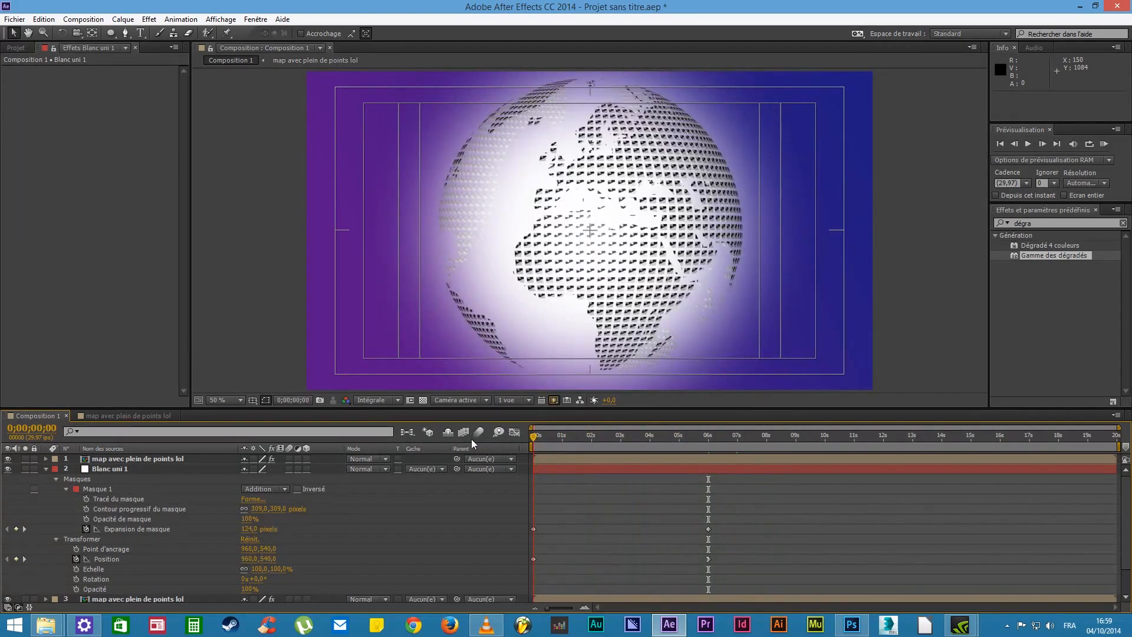
pyautogui.click(46, 468)
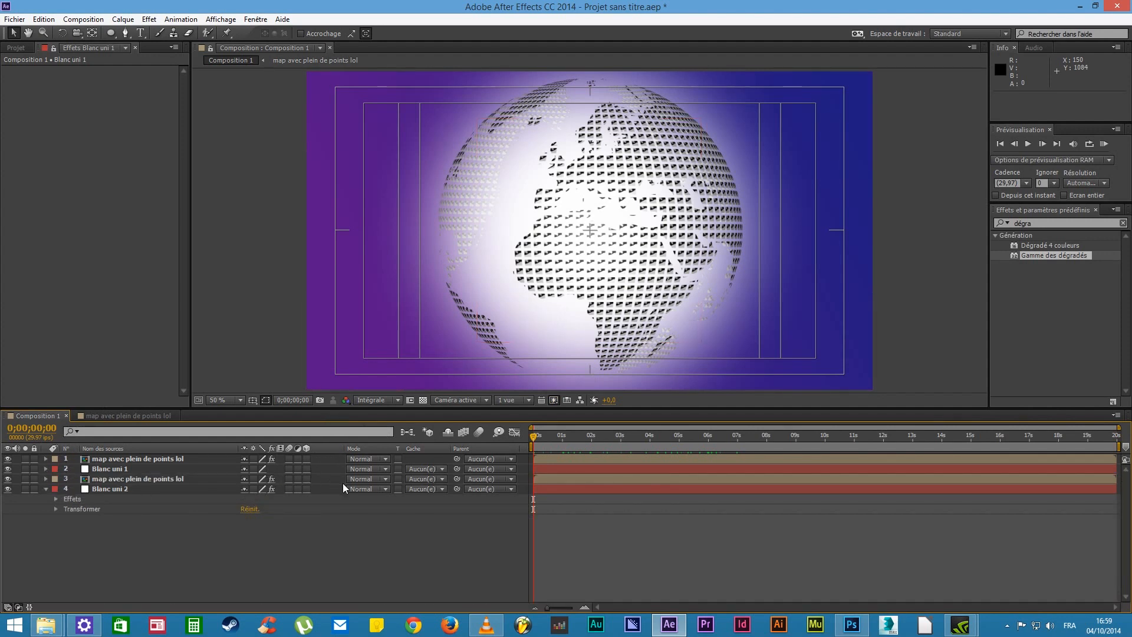
# Try the Lumière douce and Lumière crue blending modes on the Blanc uni 1 glow layer
pyautogui.click(374, 468)
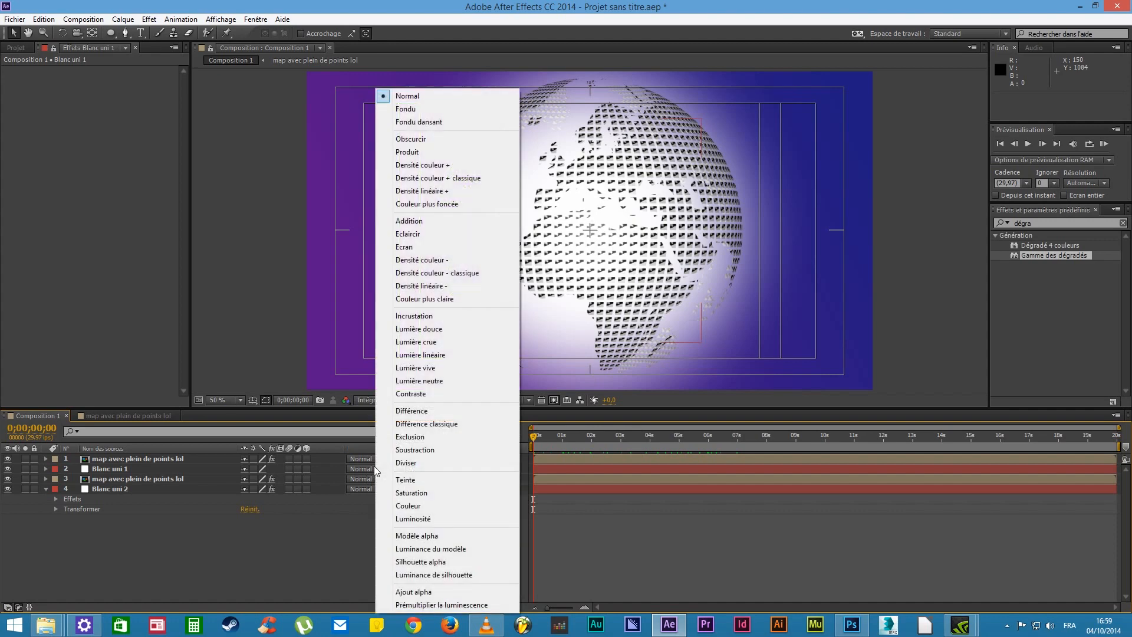
pyautogui.click(341, 535)
pyautogui.click(381, 468)
pyautogui.click(443, 331)
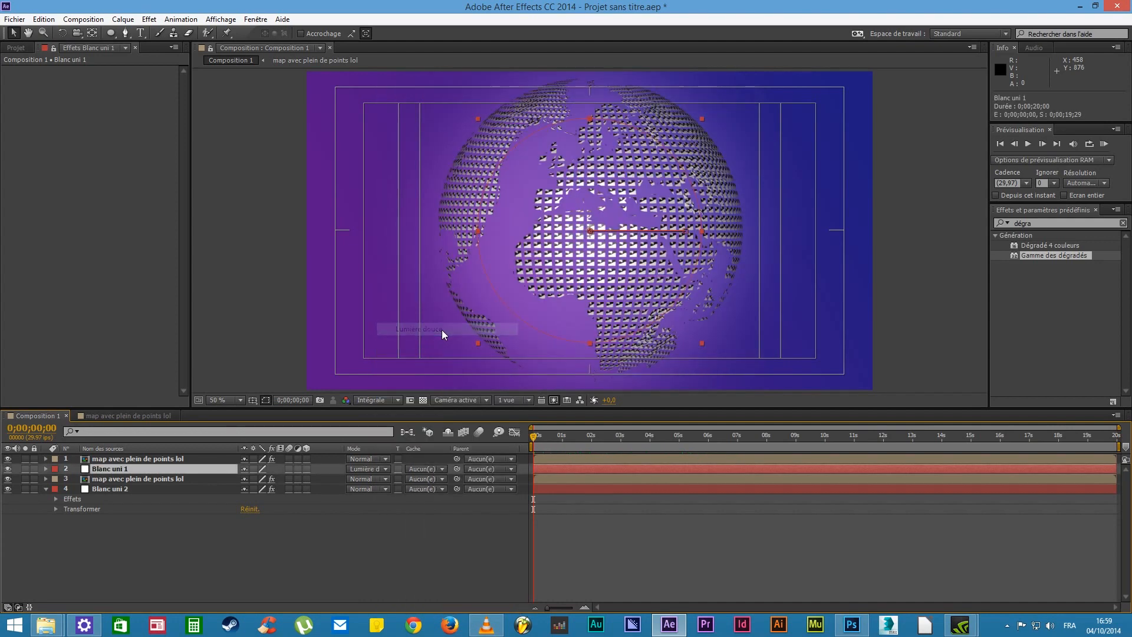
pyautogui.click(379, 470)
pyautogui.click(413, 416)
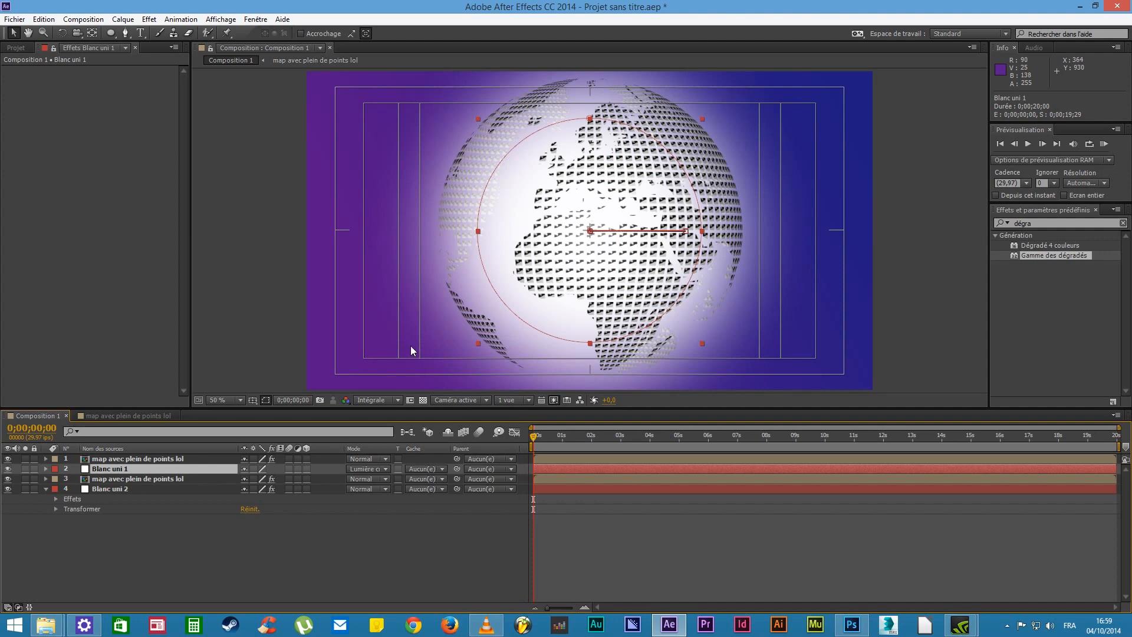
# Try the Lumière linéaire, Lumière vive, Lumière neutre and Densité couleur + blending modes on the glow layer
pyautogui.click(372, 469)
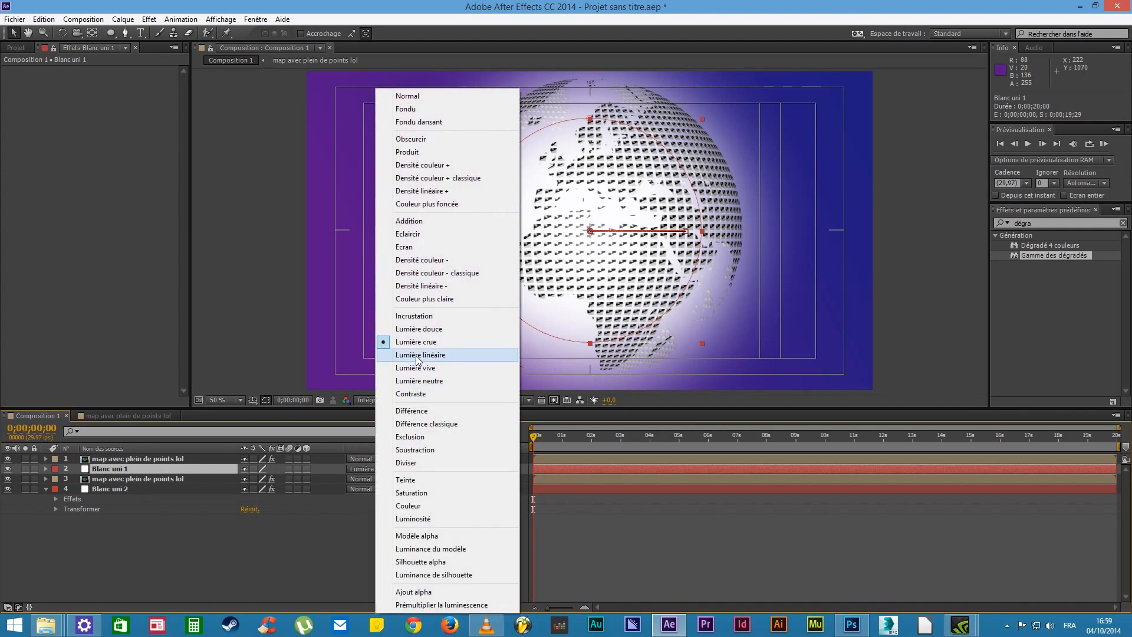
pyautogui.click(406, 357)
pyautogui.click(362, 473)
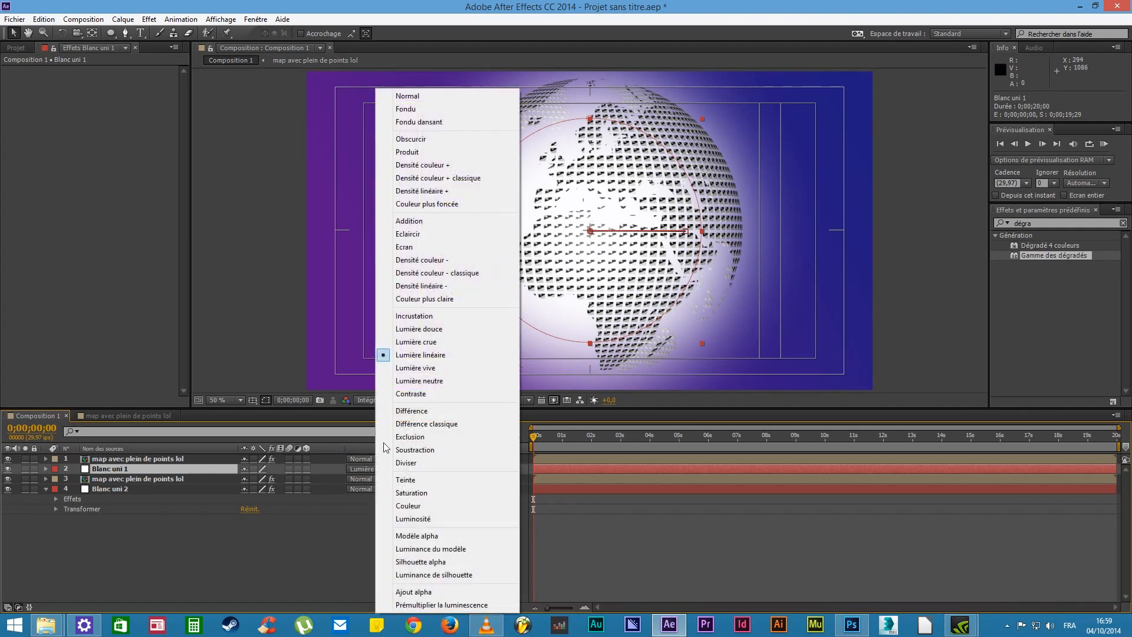
pyautogui.click(413, 367)
pyautogui.click(368, 469)
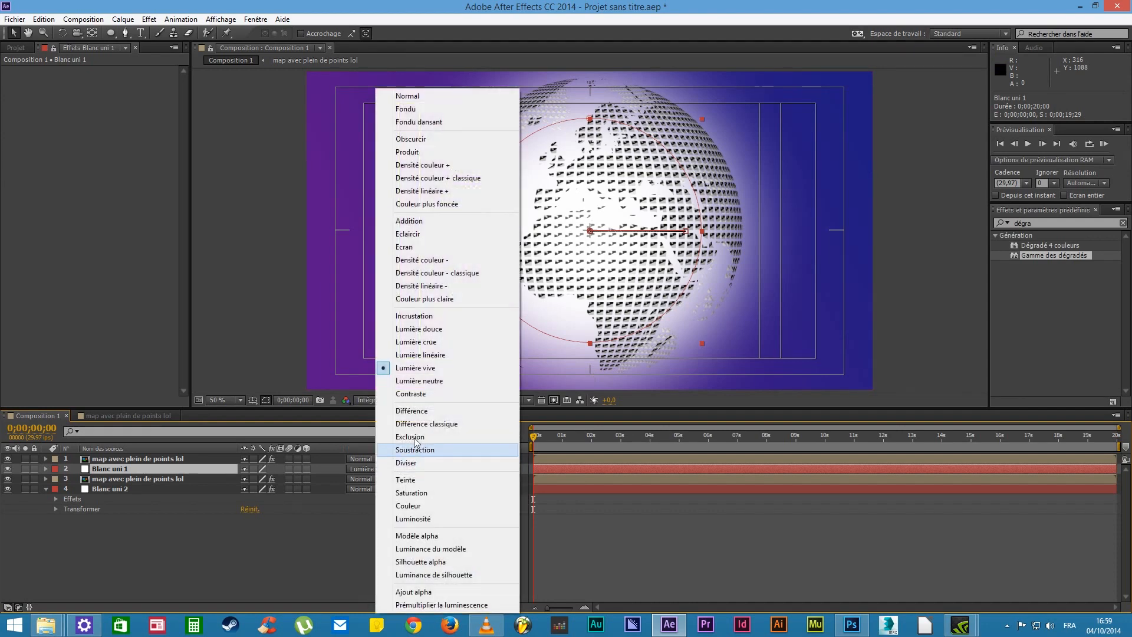
pyautogui.click(422, 382)
pyautogui.click(377, 468)
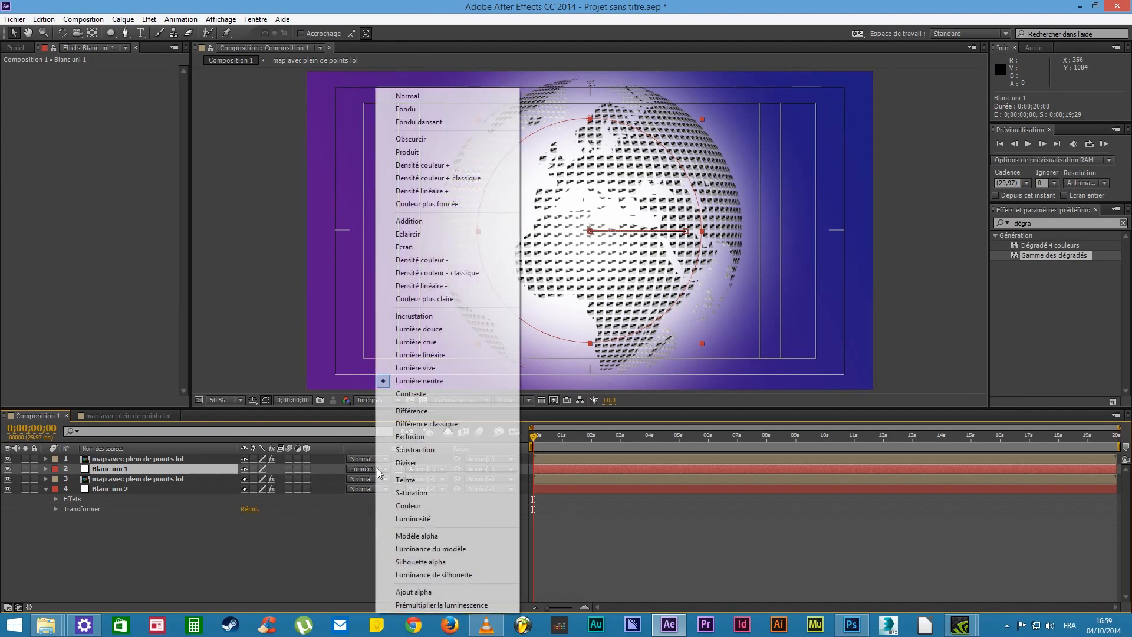
pyautogui.click(437, 165)
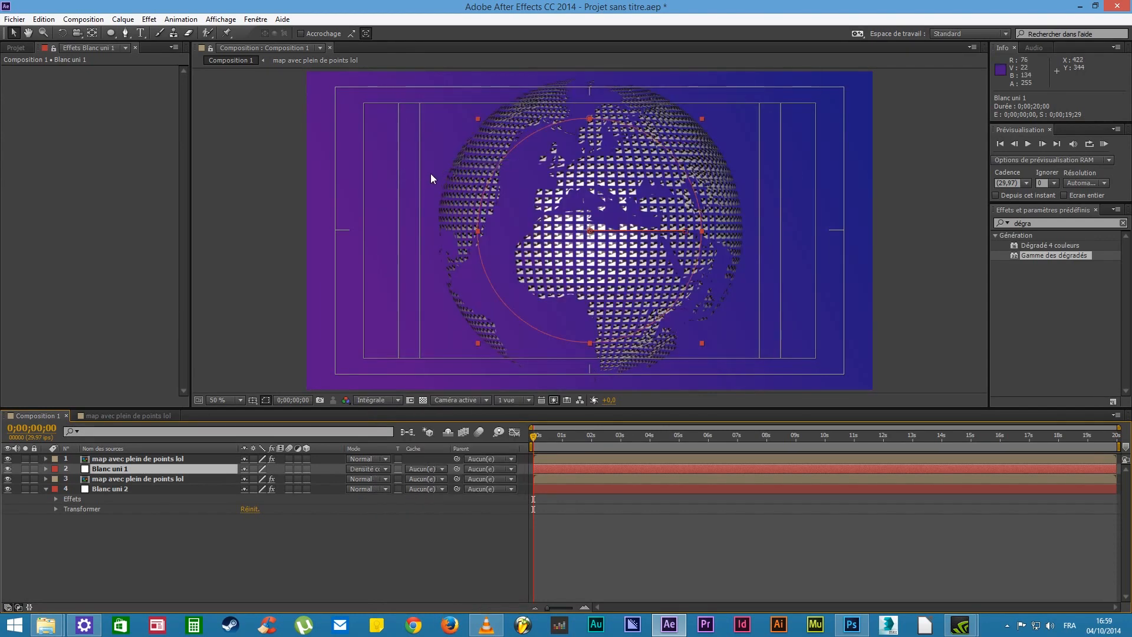
# Set the blending mode of the Blanc uni 1 glow layer to Addition
pyautogui.click(376, 470)
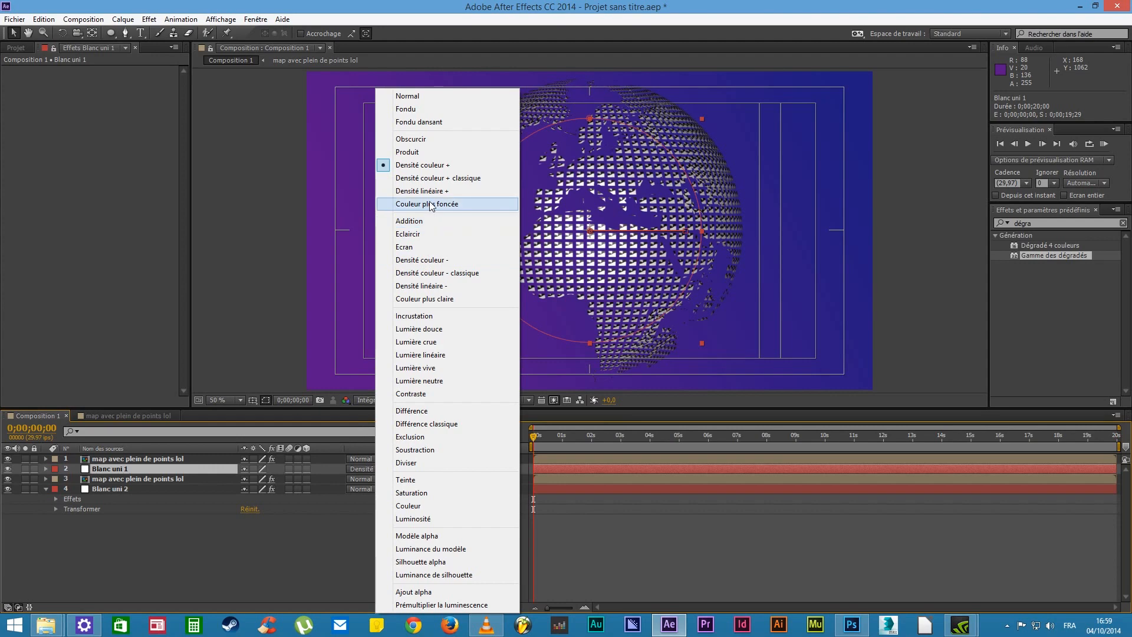
pyautogui.click(416, 220)
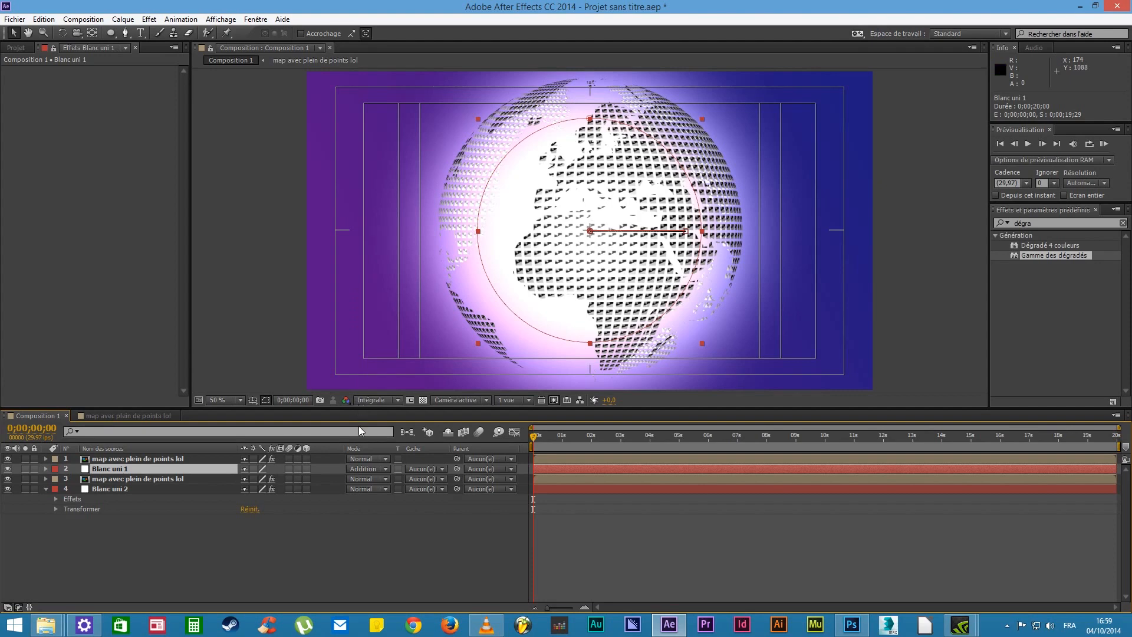
# Try the Produit and Incrustation blending modes on the Blanc uni 1 glow layer
pyautogui.click(386, 468)
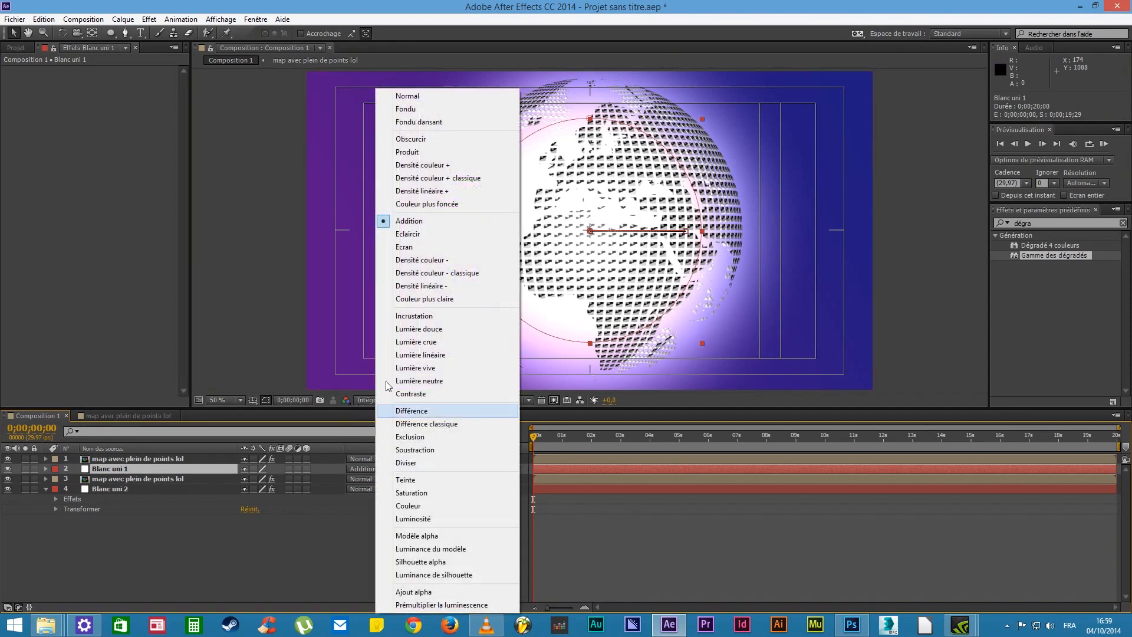
pyautogui.click(443, 153)
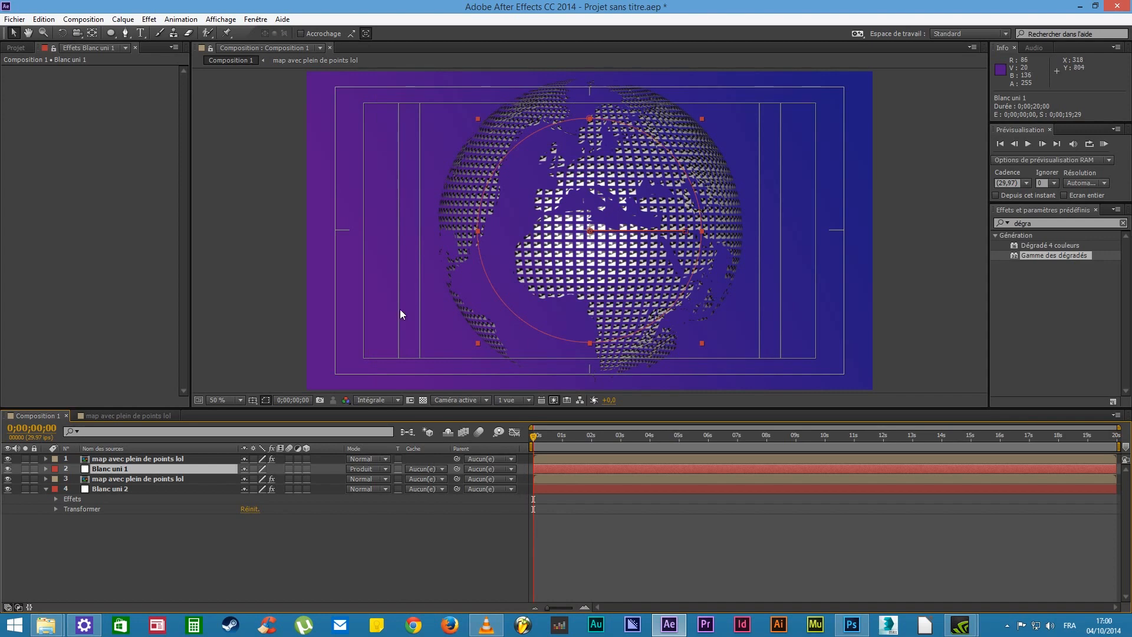
pyautogui.click(366, 472)
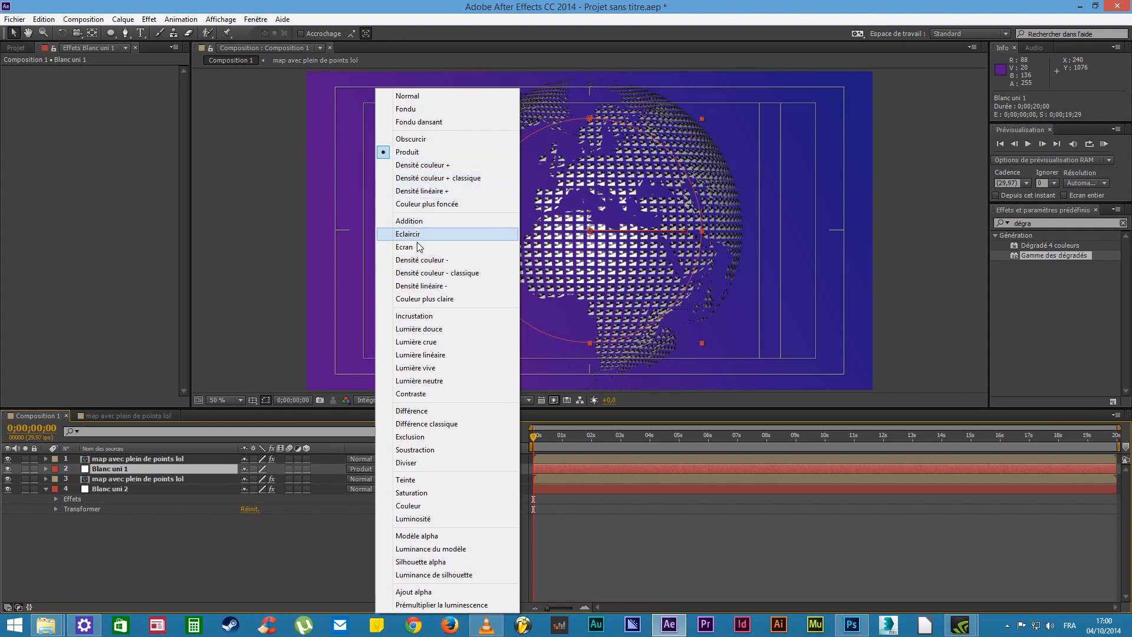
pyautogui.click(433, 316)
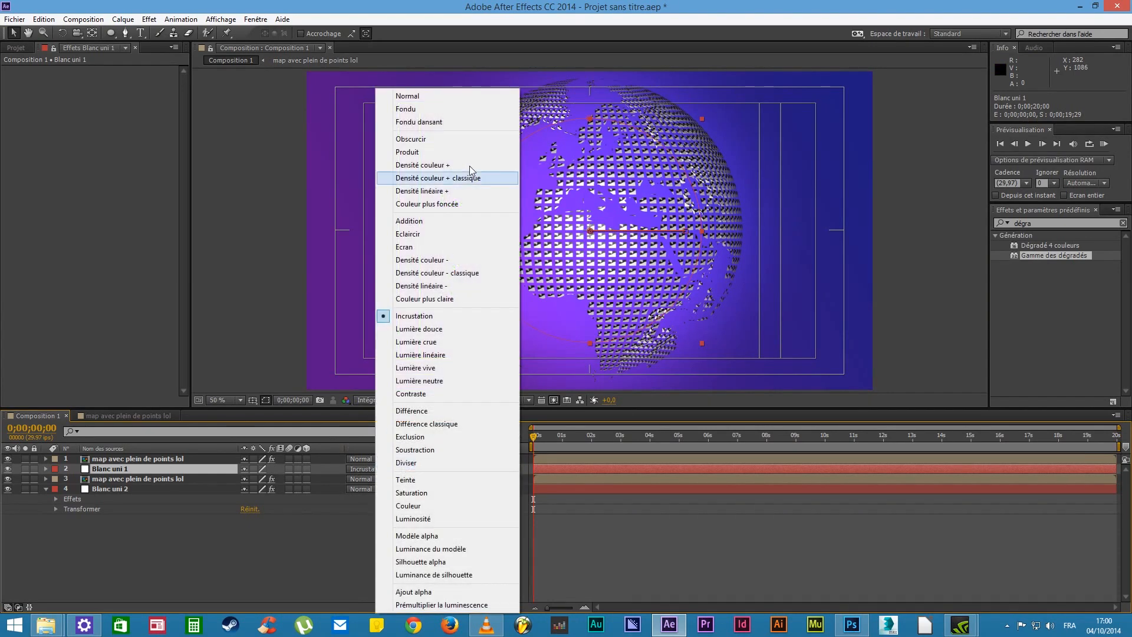
# Set the blending mode of the Blanc uni 1 glow layer to Normal and scrub back to the start of the composition
pyautogui.click(447, 95)
pyautogui.moveTo(545, 435); pyautogui.dragTo(518, 454)
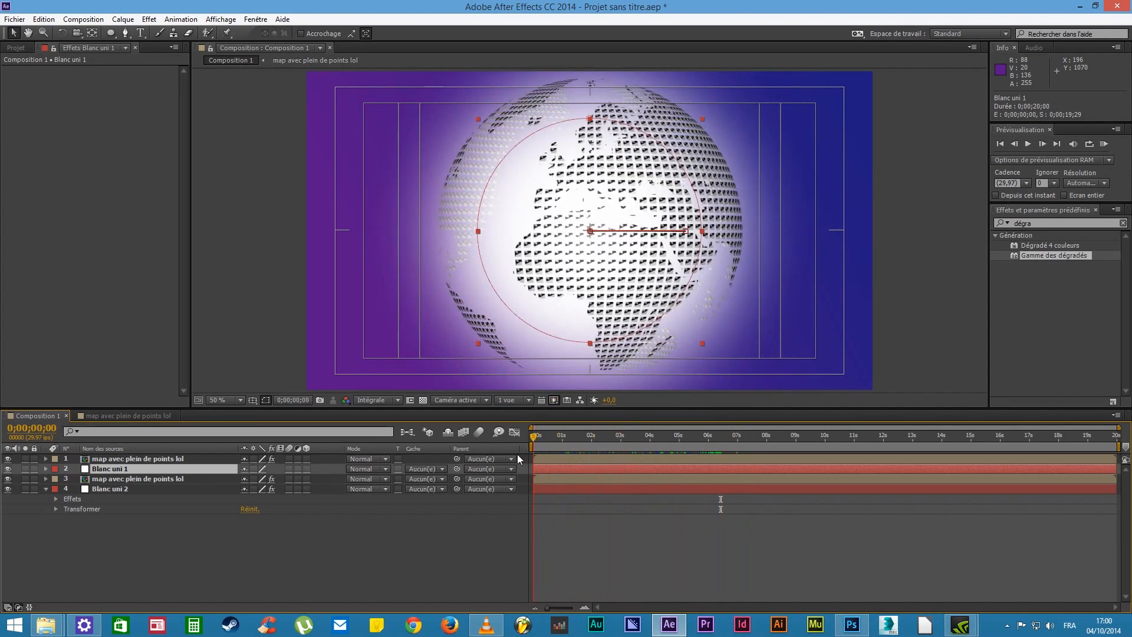
# Switch to Photoshop to look at its list of layer blending modes, and return to After Effects
pyautogui.click(851, 624)
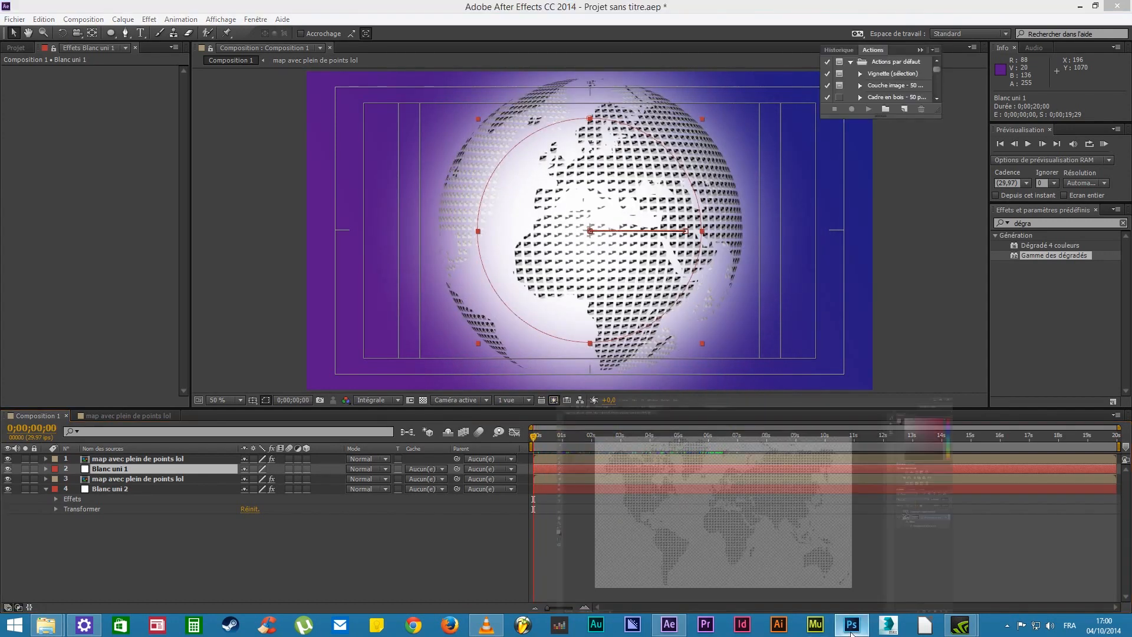
pyautogui.click(1026, 290)
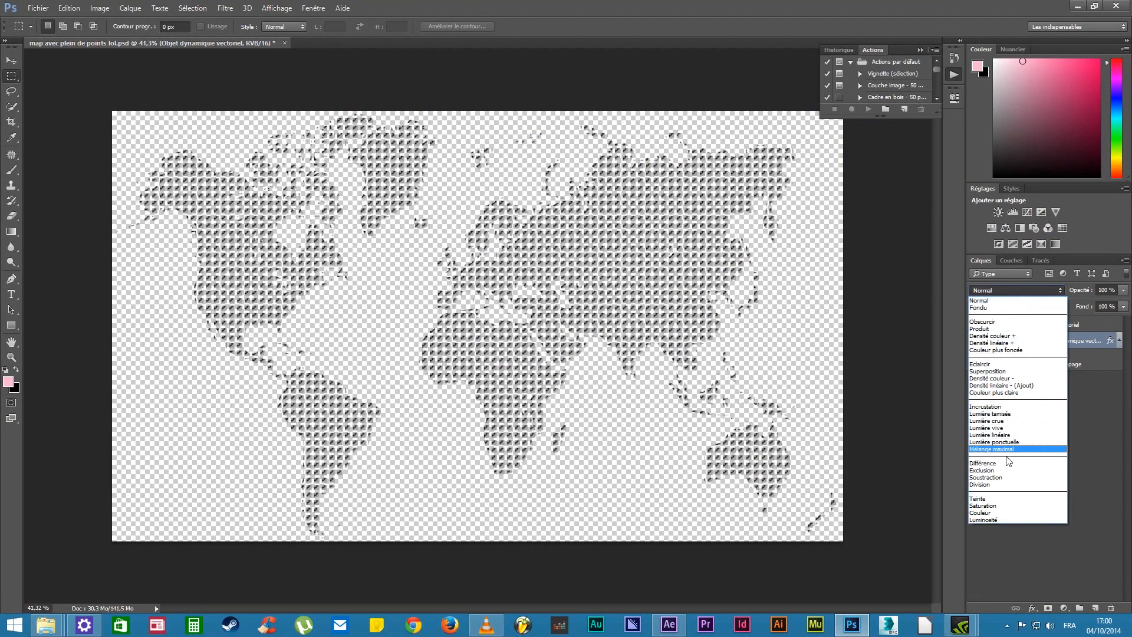
pyautogui.press('Escape')
pyautogui.click(669, 624)
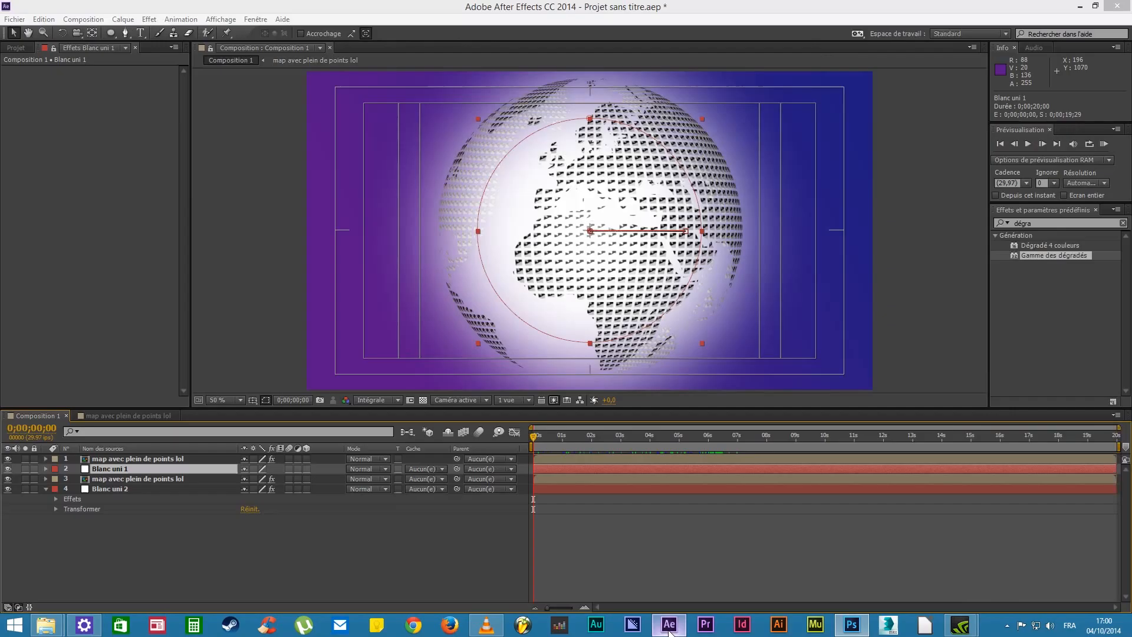
# Scrub the composition to 0;00;05;28 and compare the globe with the reference intro video in VLC
pyautogui.moveTo(592, 442); pyautogui.dragTo(706, 443)
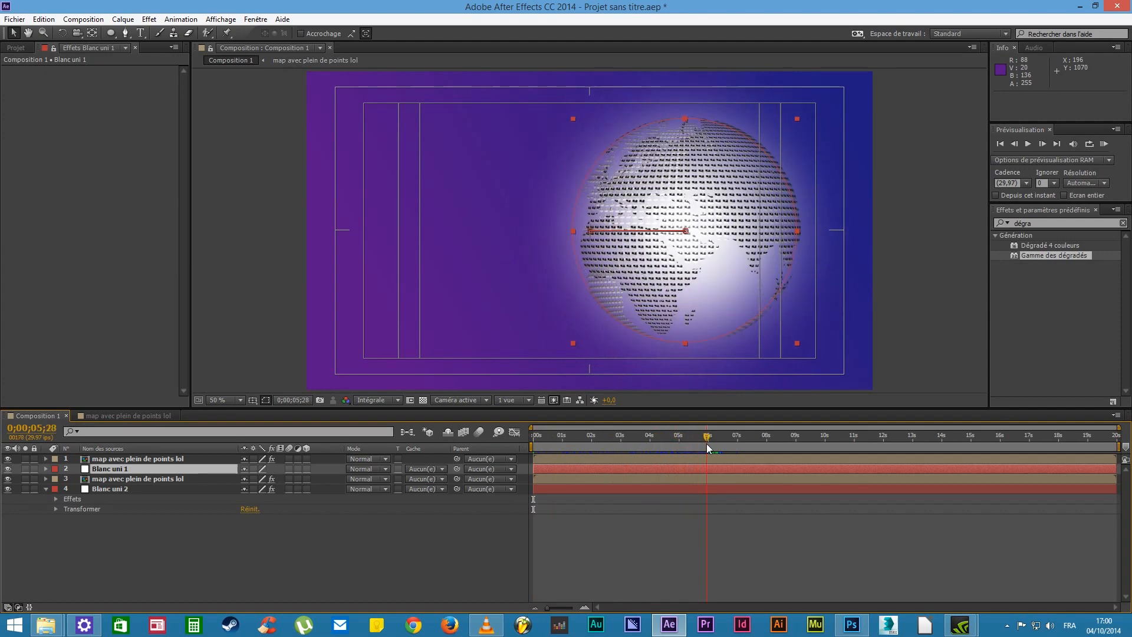
pyautogui.click(399, 529)
pyautogui.click(493, 620)
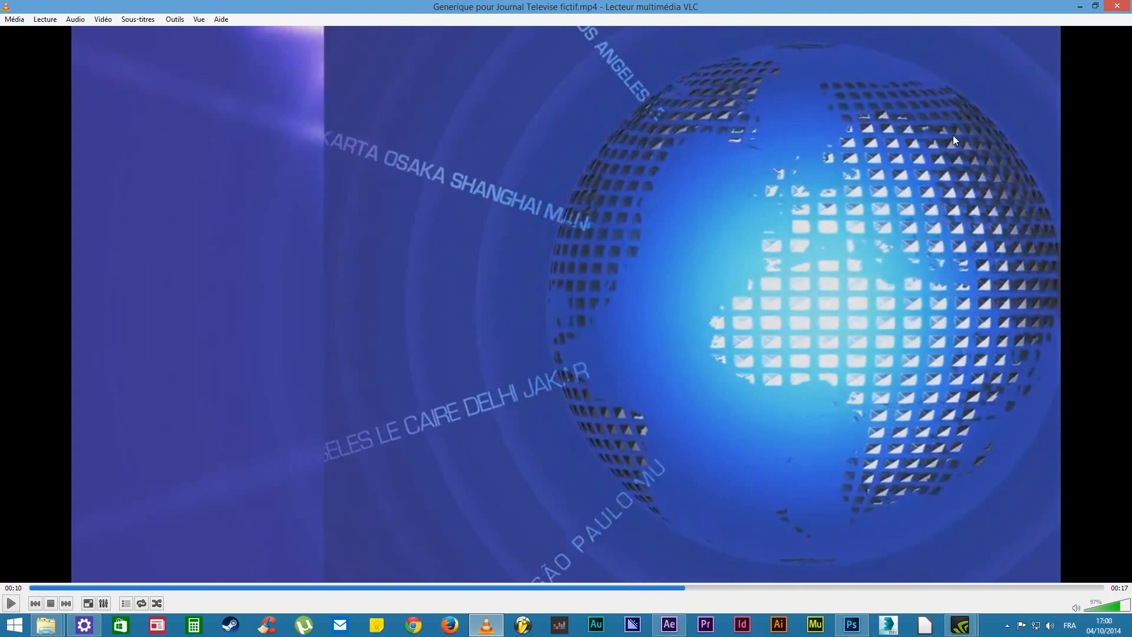
pyautogui.click(1080, 7)
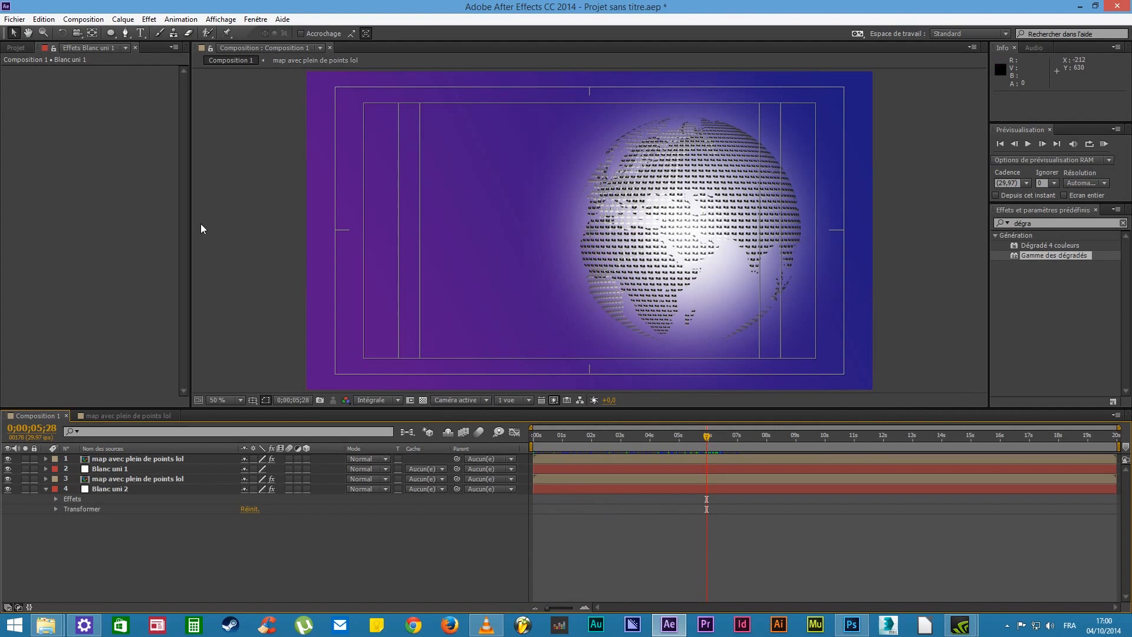
# Create a black 1920 x 1080 px solid layer named Noir uni 1
pyautogui.click(122, 19)
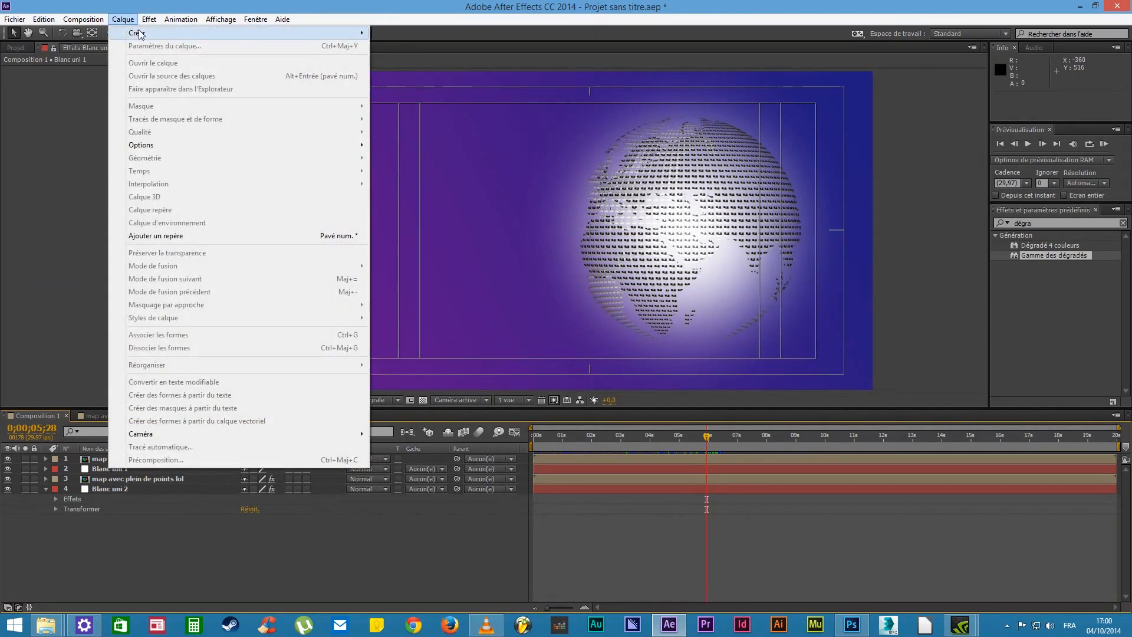
pyautogui.moveTo(139, 35)
pyautogui.click(425, 43)
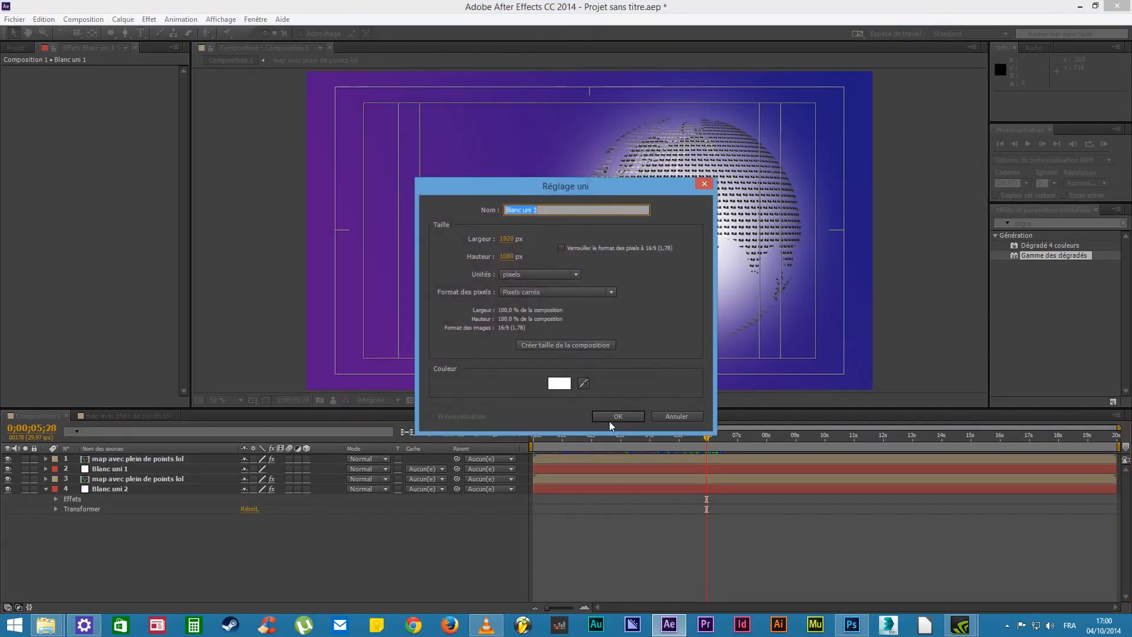
pyautogui.click(553, 382)
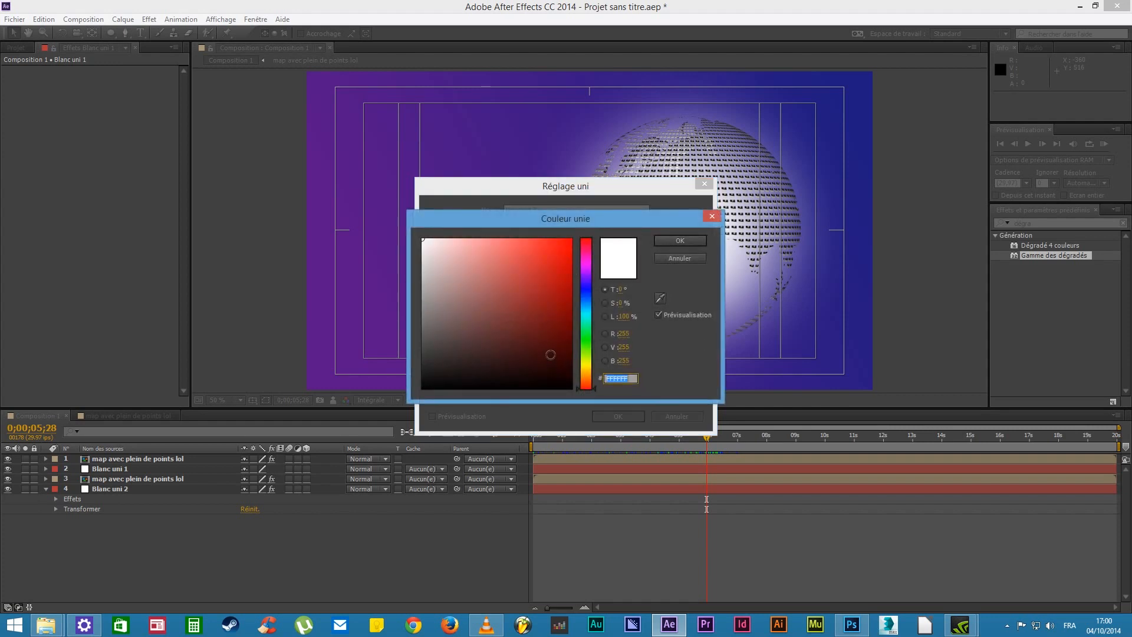
pyautogui.click(680, 244)
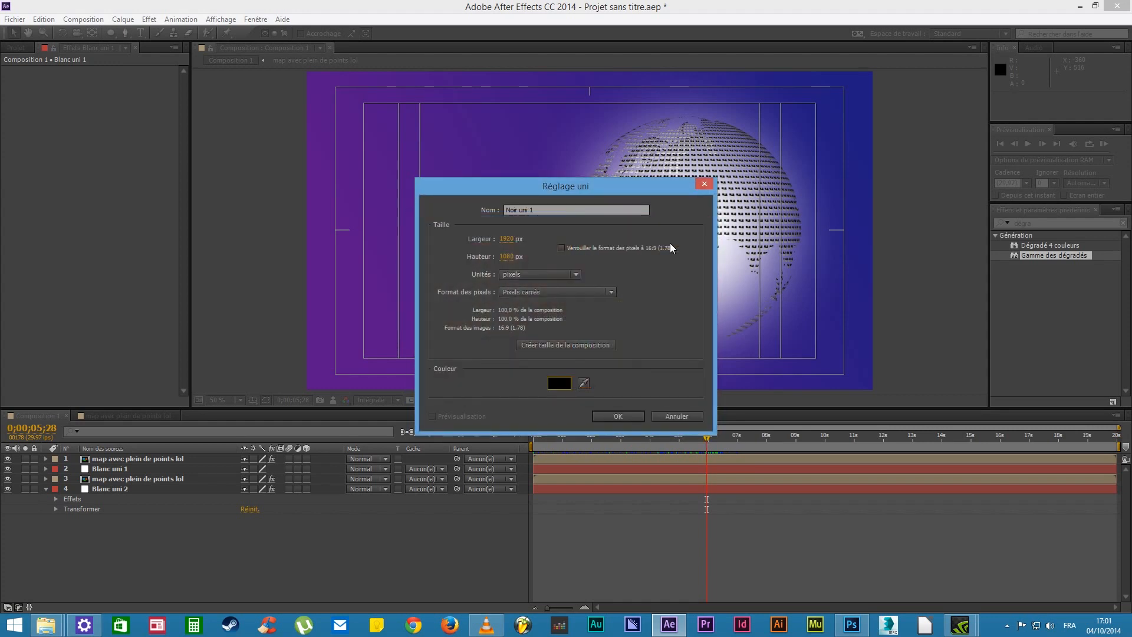
pyautogui.click(621, 415)
# Find the Ondes radio effect by searching for "ondes" and apply it to the Noir uni 1 layer
pyautogui.moveTo(1103, 224); pyautogui.dragTo(952, 222)
pyautogui.moveTo(1032, 223); pyautogui.dragTo(967, 207)
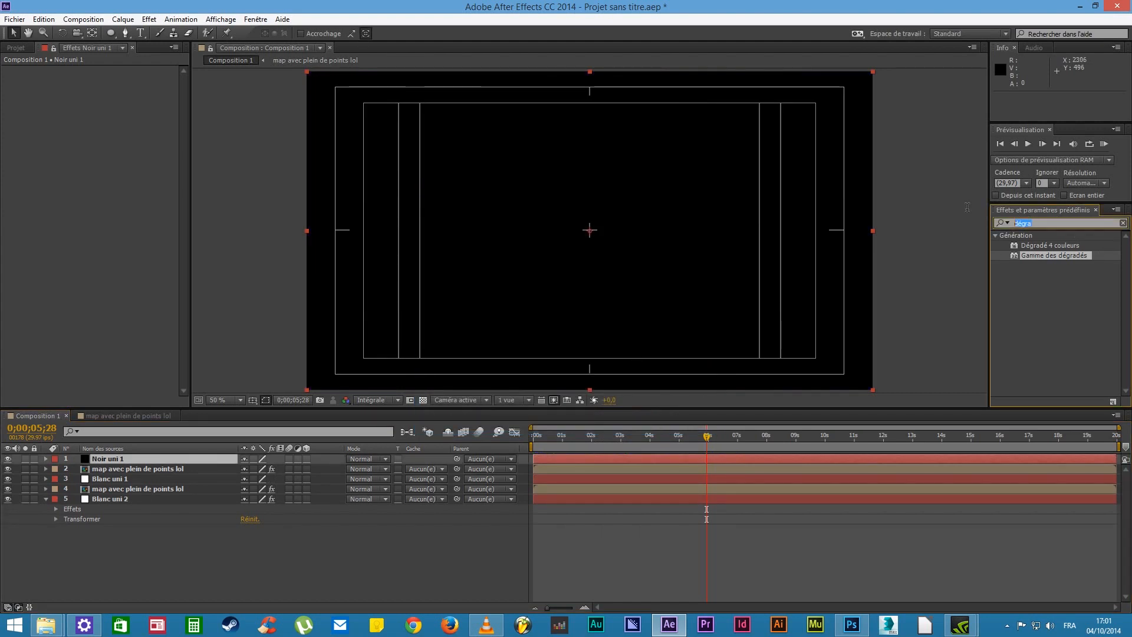
pyautogui.write('ondes')
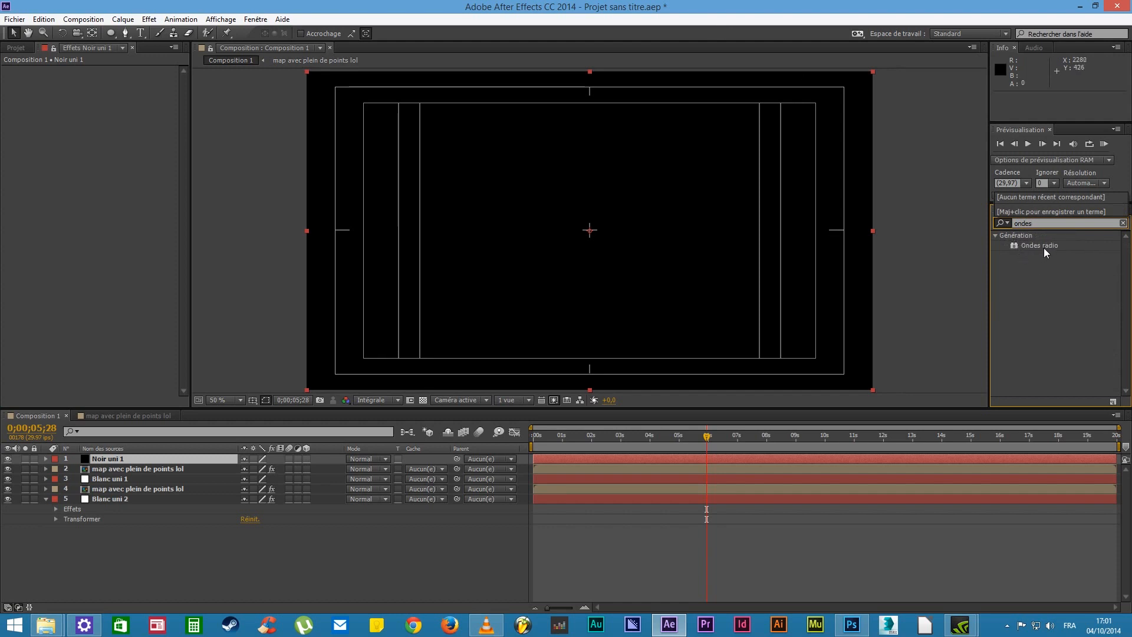
pyautogui.doubleClick(1043, 247)
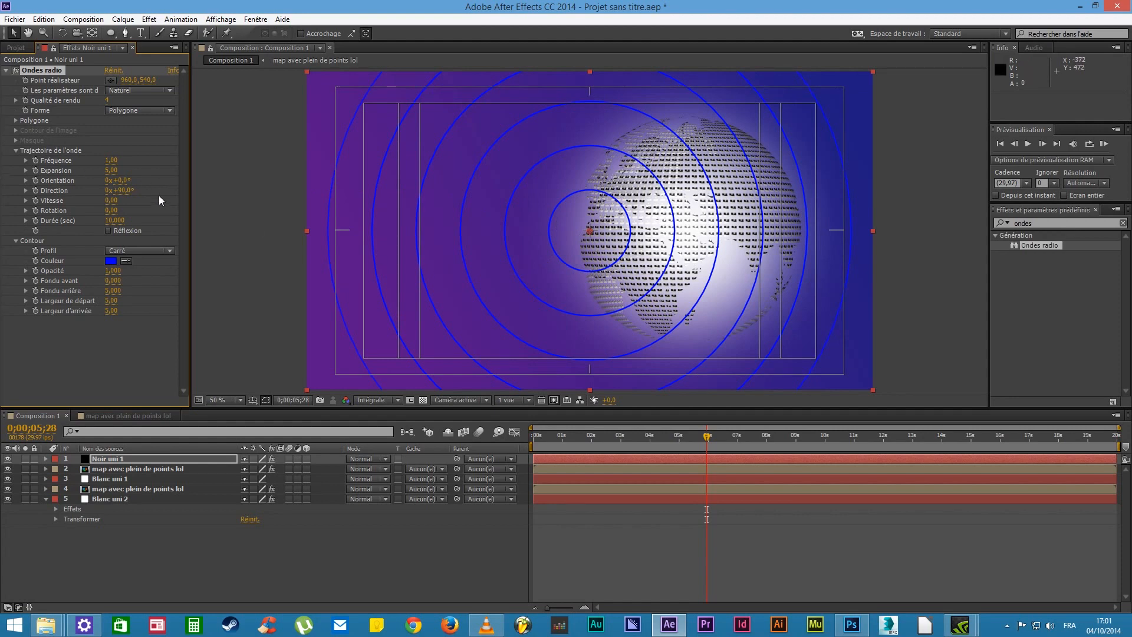
# Set the contour colour of the Ondes radio waves to white (FFFFFF)
pyautogui.click(109, 261)
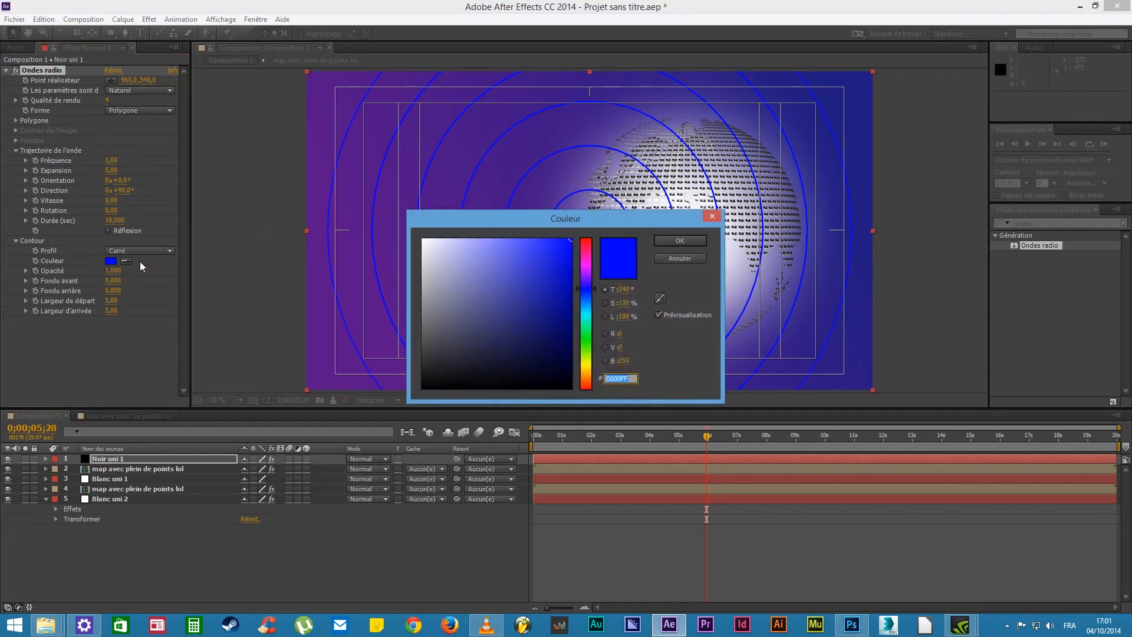
pyautogui.click(705, 258)
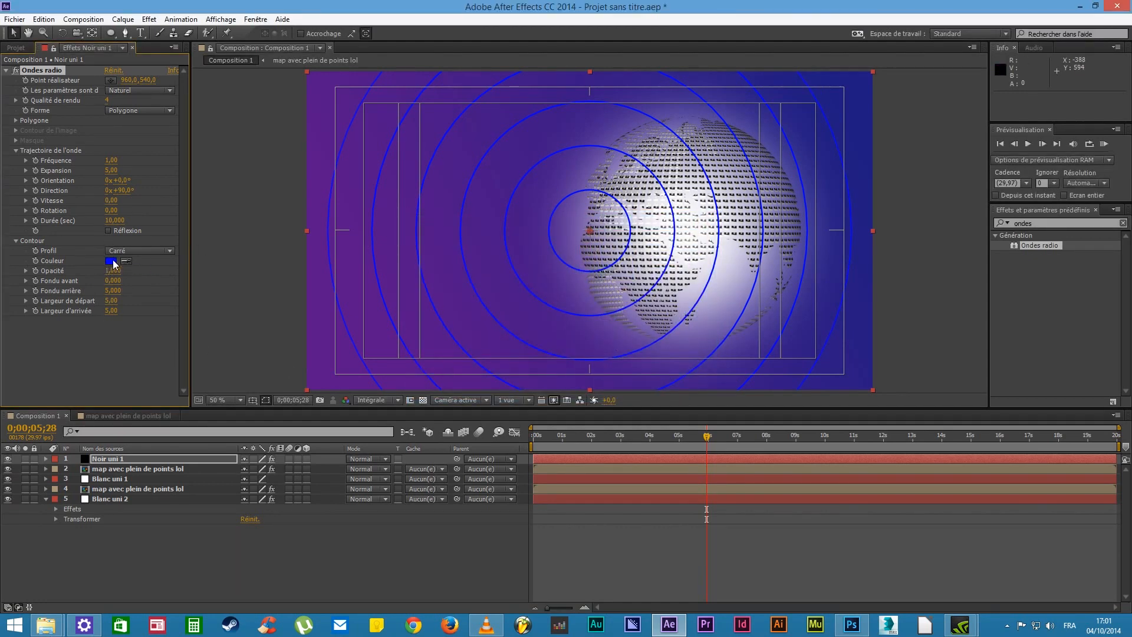
pyautogui.click(110, 261)
pyautogui.moveTo(465, 272); pyautogui.dragTo(271, 157)
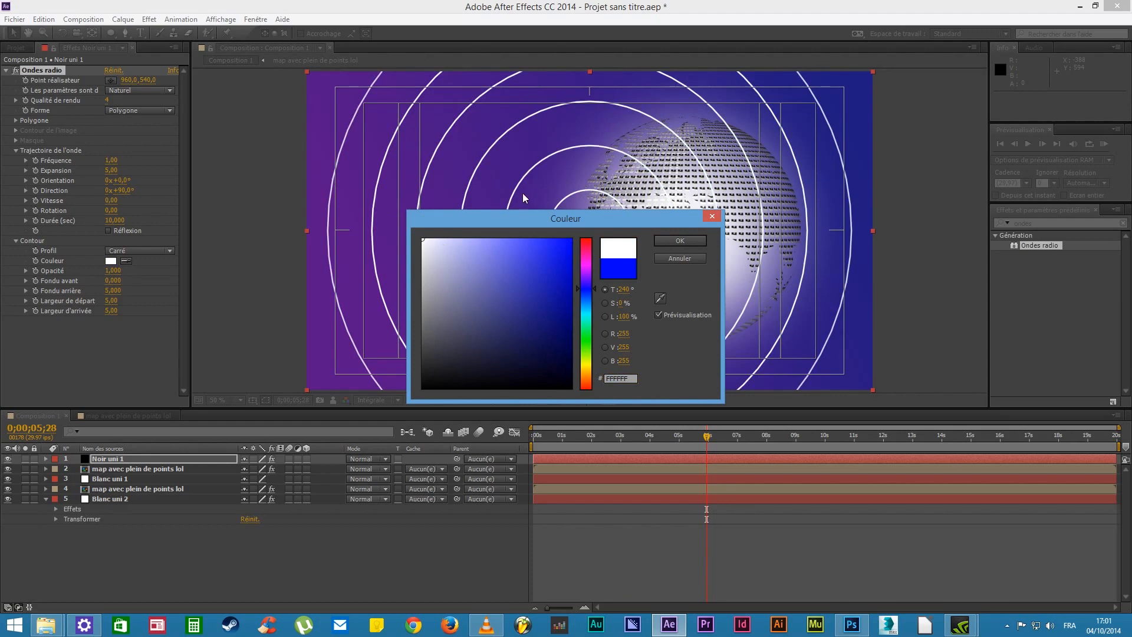
pyautogui.click(680, 241)
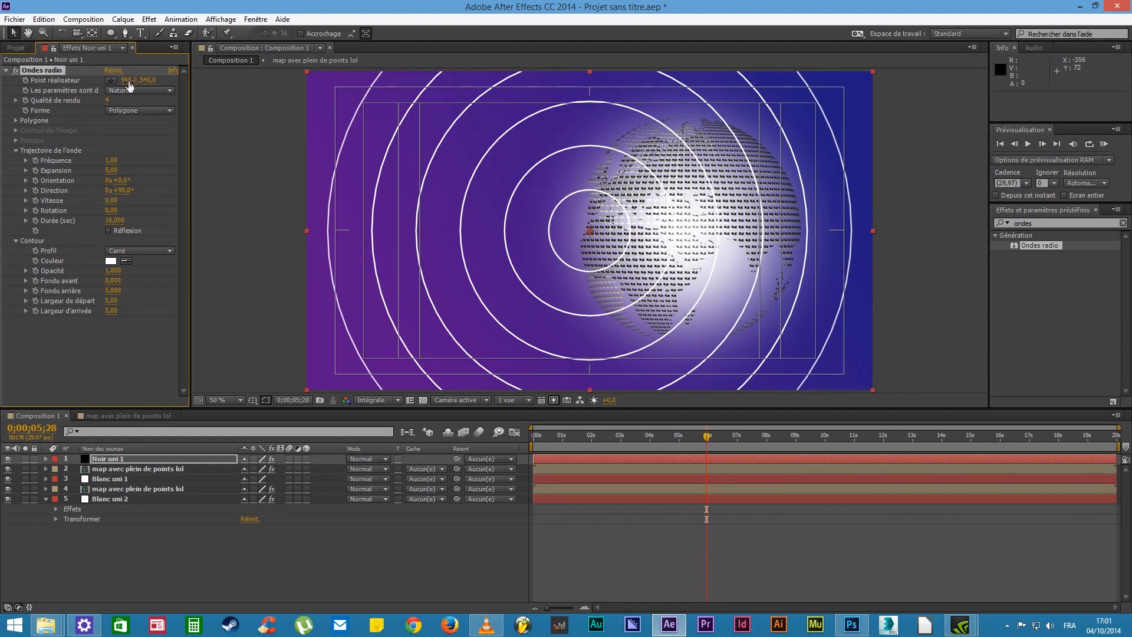
# Place the Point réalisateur of the Ondes radio effect on the globe's centre, at about 1296, 554
pyautogui.moveTo(130, 86)
pyautogui.mouseDown()
pyautogui.moveTo(147, 86)
pyautogui.moveTo(114, 84)
pyautogui.mouseUp()
pyautogui.click(110, 80)
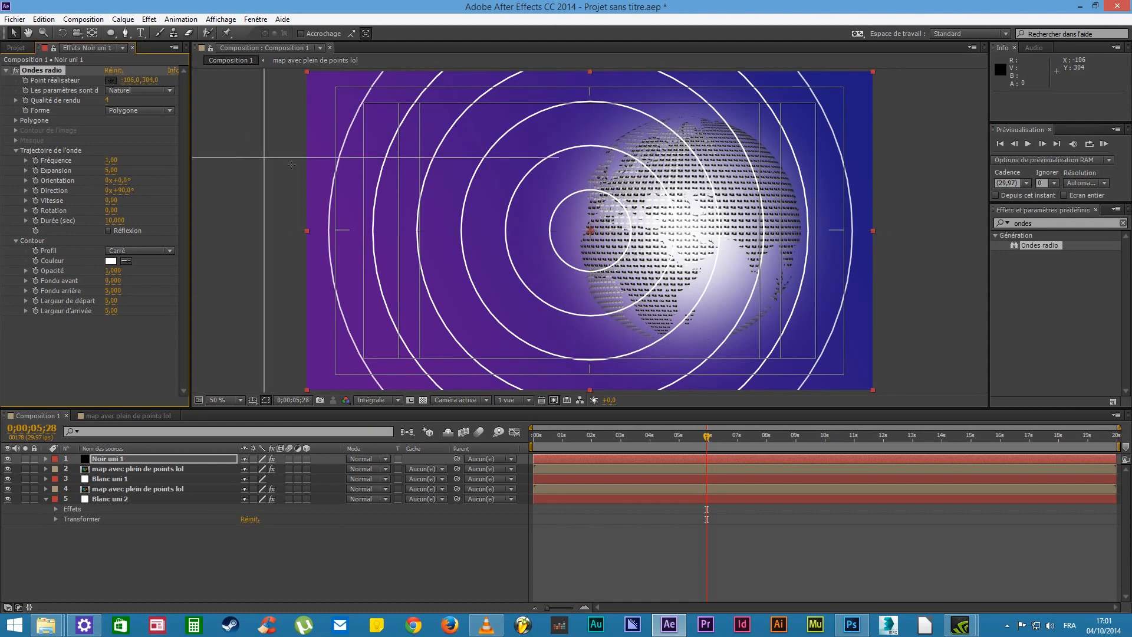
pyautogui.moveTo(694, 233)
pyautogui.mouseDown()
pyautogui.moveTo(626, 217)
pyautogui.moveTo(690, 235)
pyautogui.mouseUp()
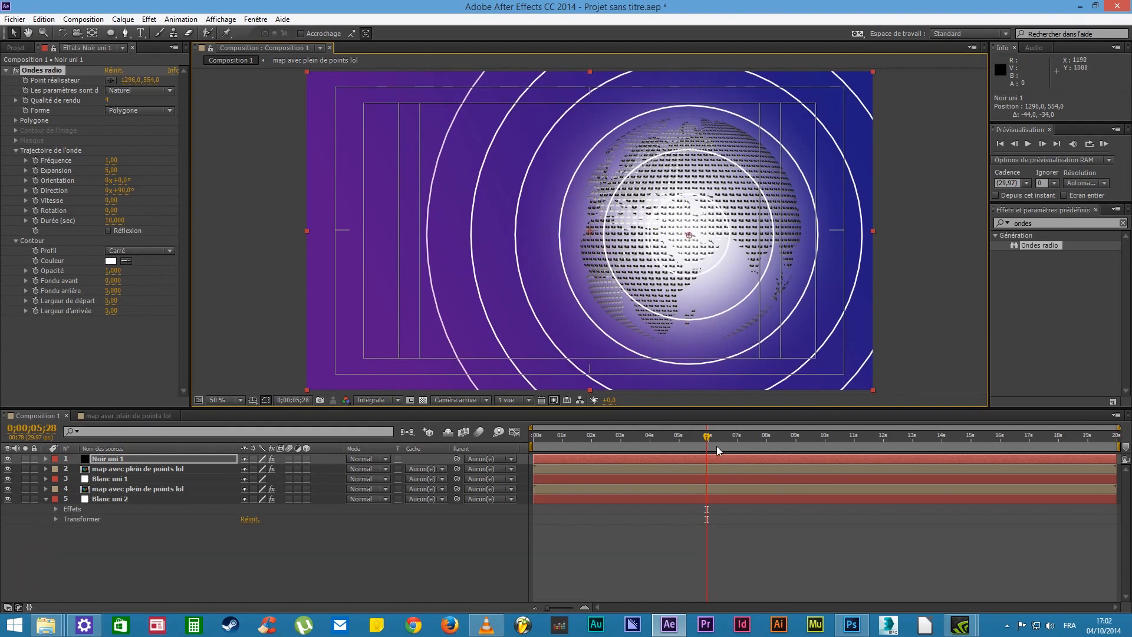
# Shift the Noir uni 1 layer in time to start at 0;00;01;07 and scrub through the expanding waves
pyautogui.moveTo(709, 441); pyautogui.dragTo(640, 443)
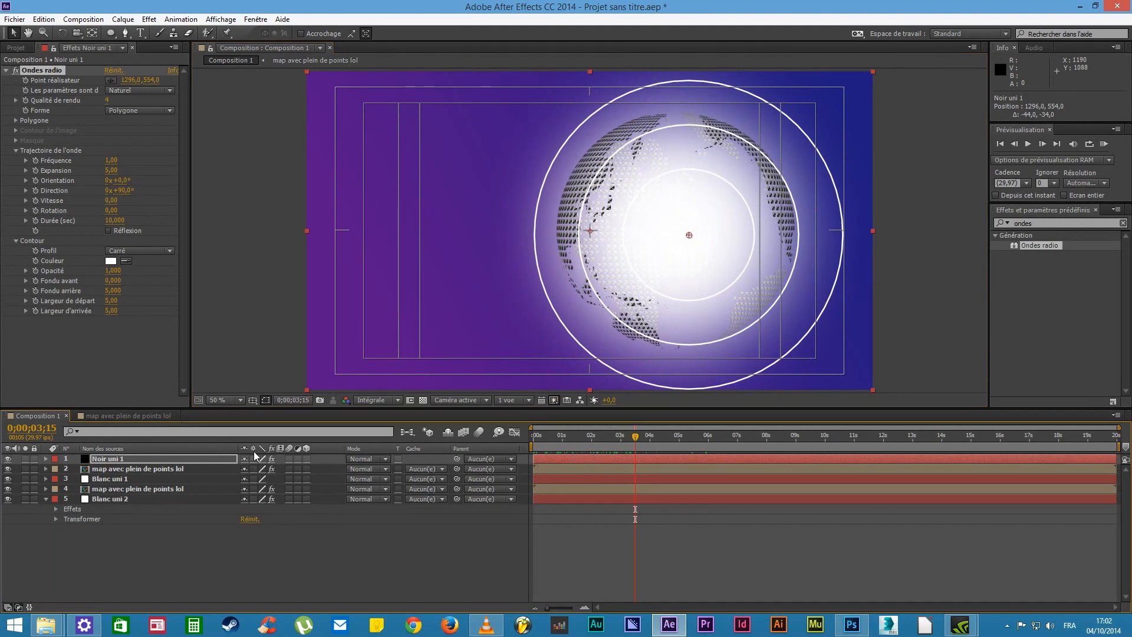
pyautogui.moveTo(535, 453); pyautogui.dragTo(720, 441)
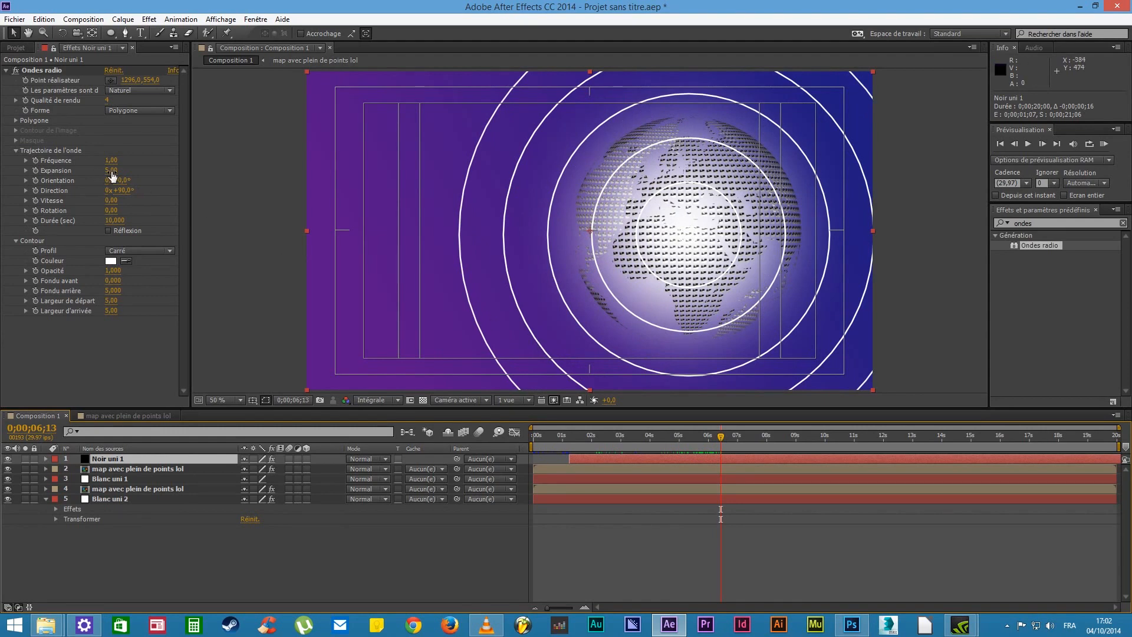
pyautogui.moveTo(721, 441); pyautogui.dragTo(741, 433)
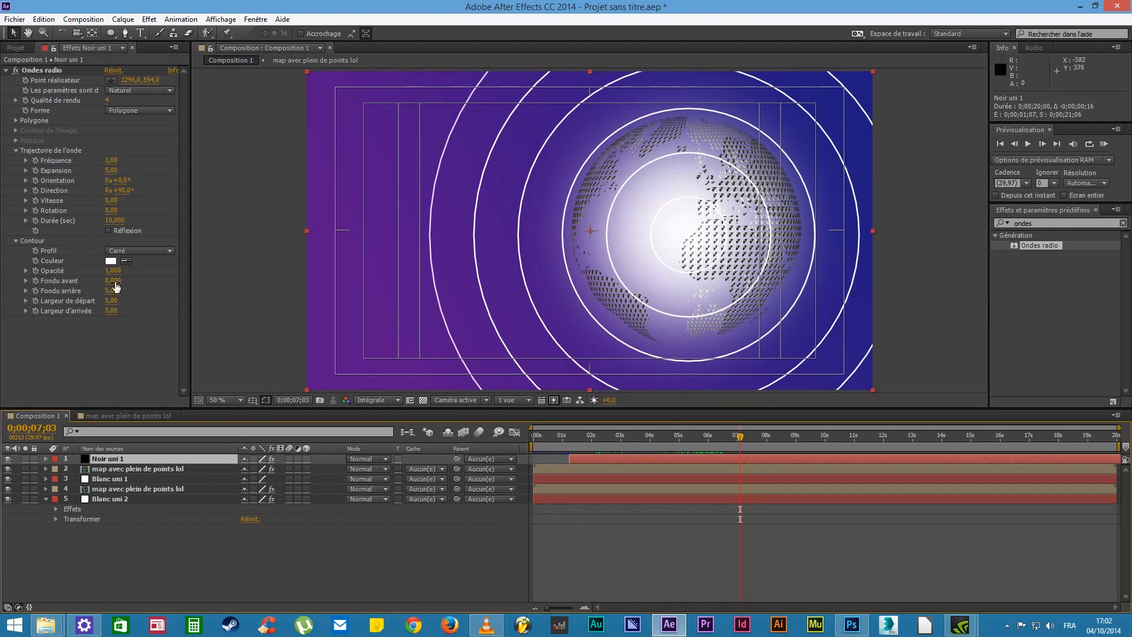
# Set the waves' Fondu arrière to 36,500 and their Opacité to 0,590
pyautogui.moveTo(116, 291); pyautogui.dragTo(321, 312)
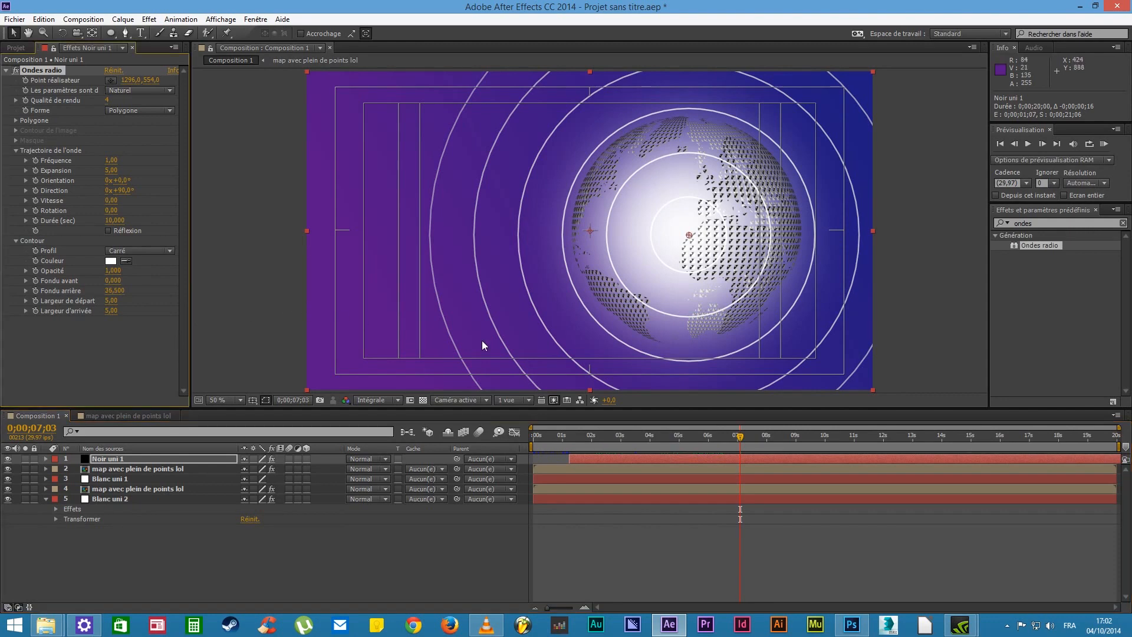
pyautogui.moveTo(745, 441); pyautogui.dragTo(824, 441)
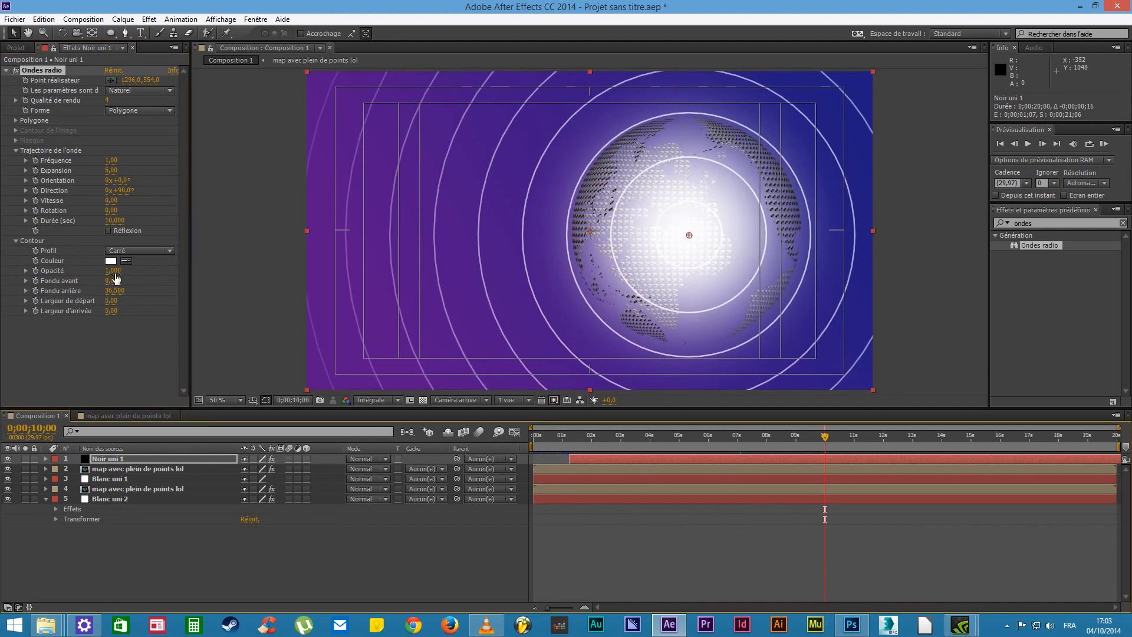
pyautogui.moveTo(113, 271); pyautogui.dragTo(238, 274)
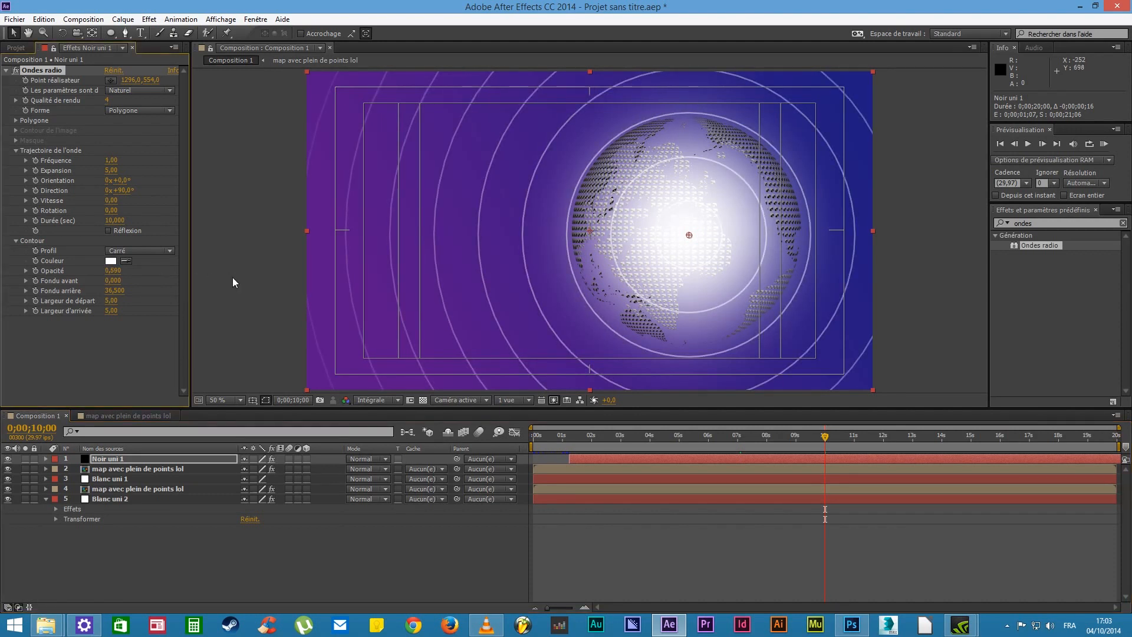
# Move the waves' Point réalisateur to 1284, 548 and check the rings at 100 % zoom up to 0;00;11;11
pyautogui.moveTo(690, 236); pyautogui.dragTo(687, 235)
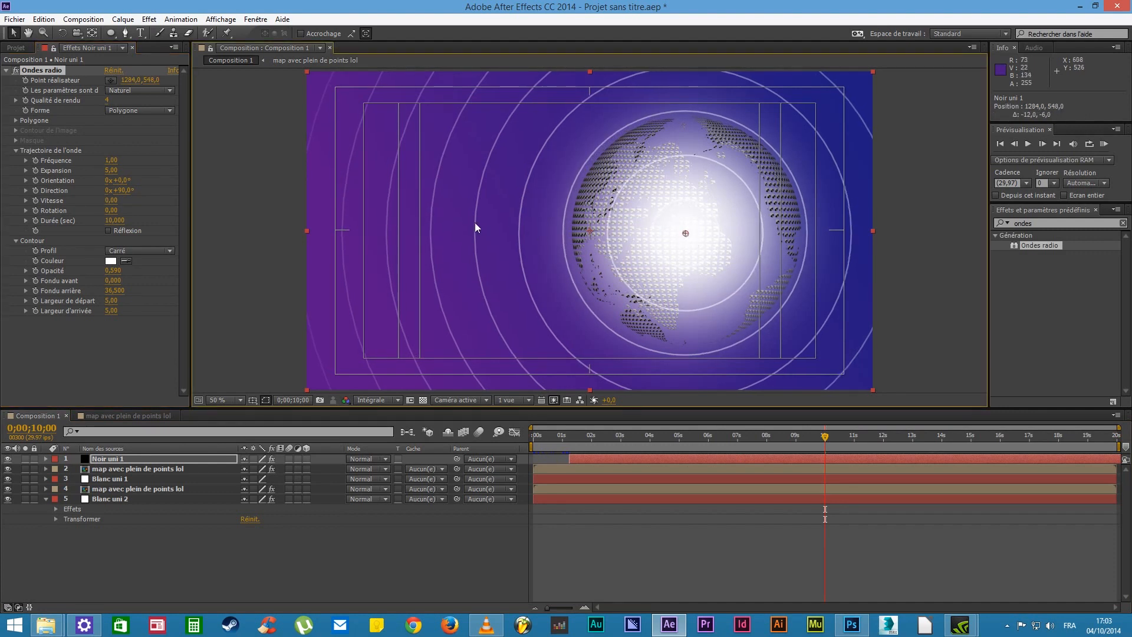
pyautogui.press('.')
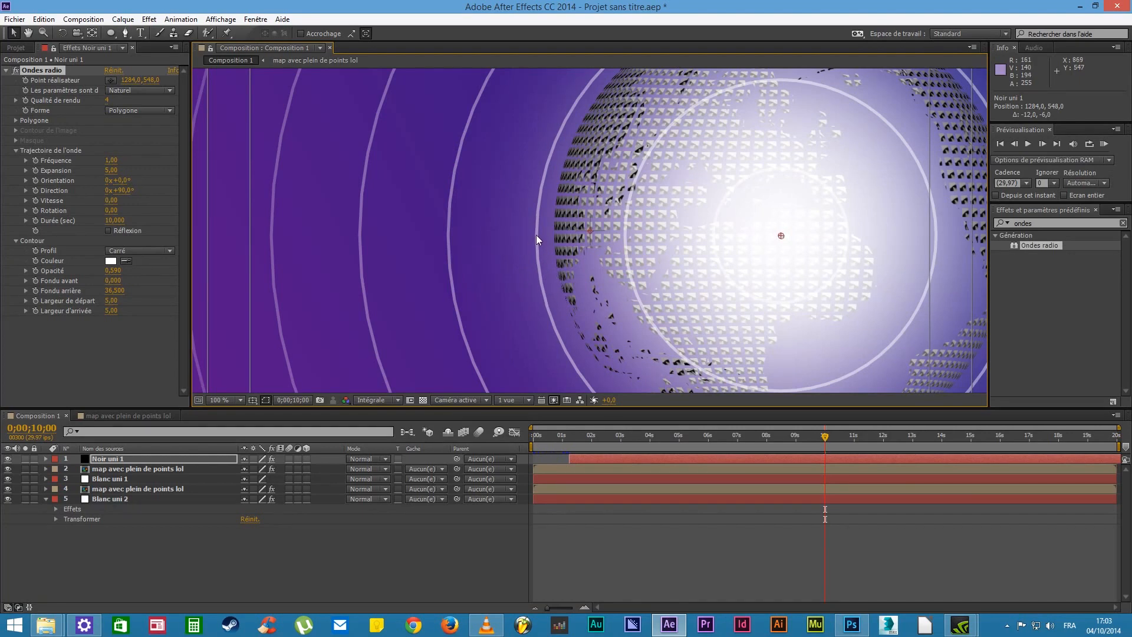
pyautogui.moveTo(835, 441); pyautogui.dragTo(865, 460)
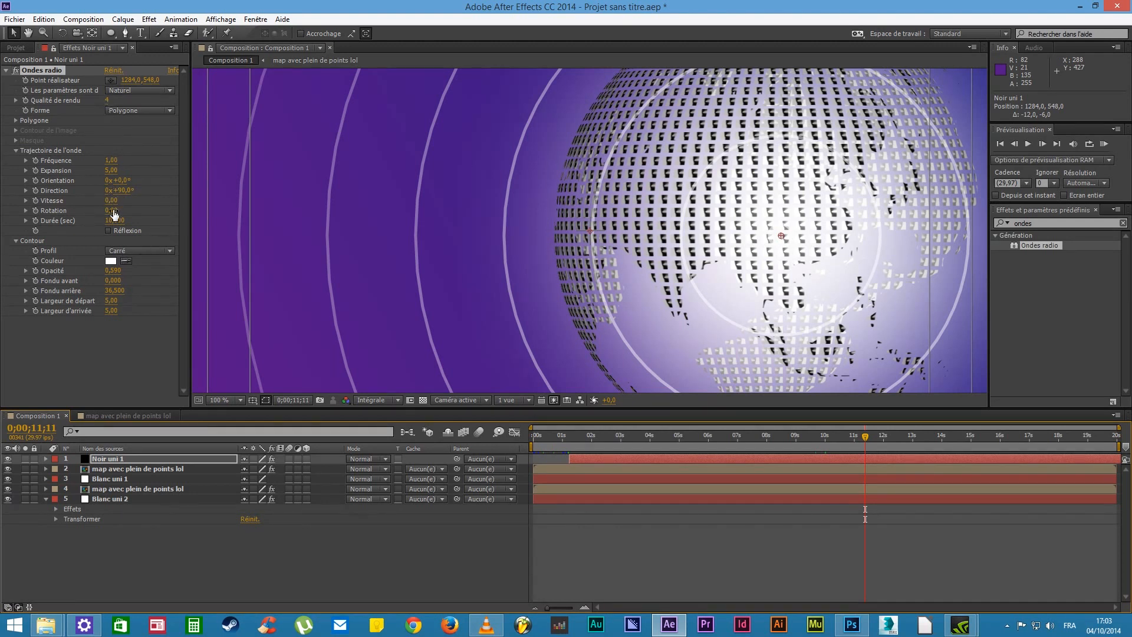
# Set the Qualité de rendu of the Ondes radio effect to 13 and expand its Polygone settings
pyautogui.moveTo(108, 100); pyautogui.dragTo(129, 99)
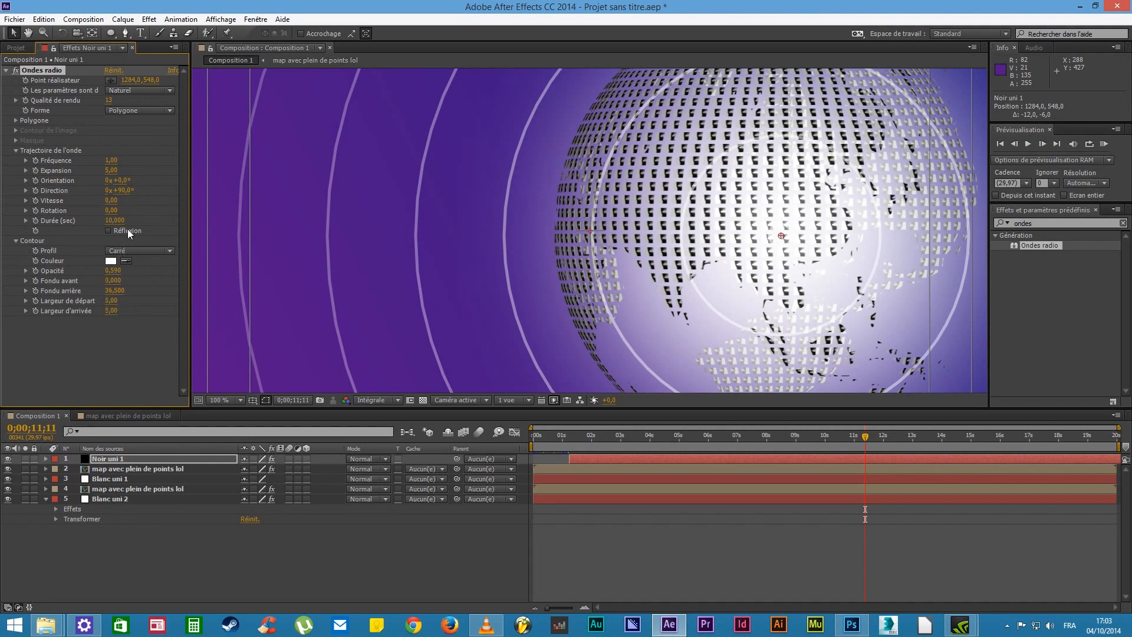
pyautogui.click(17, 119)
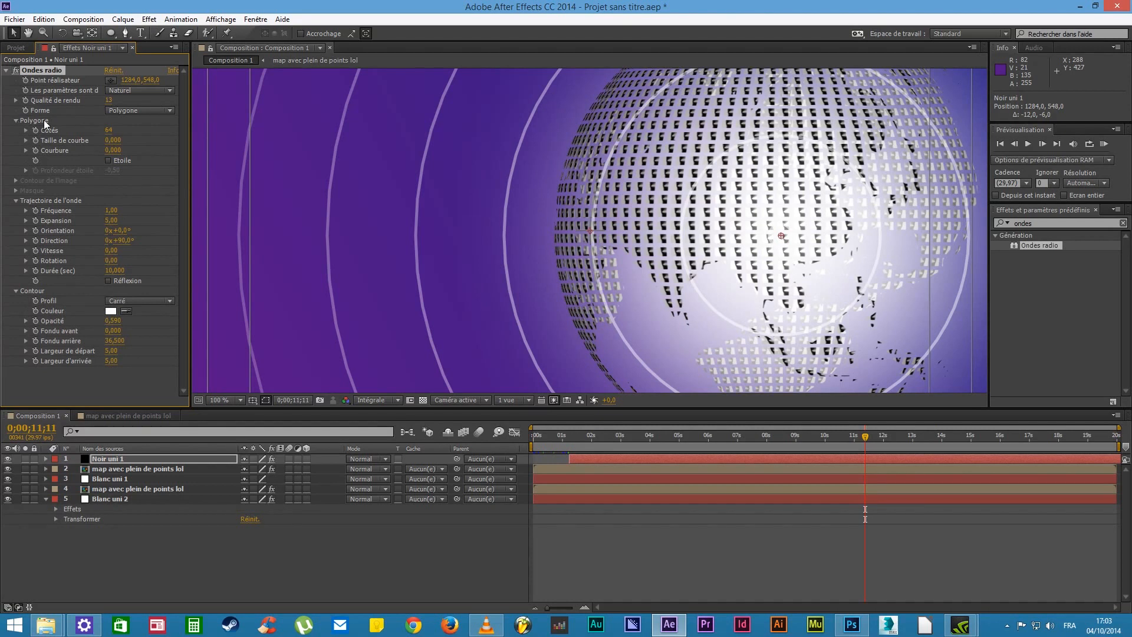
# Set the Côtés of the Ondes radio polygon to 128
pyautogui.click(16, 121)
pyautogui.click(18, 121)
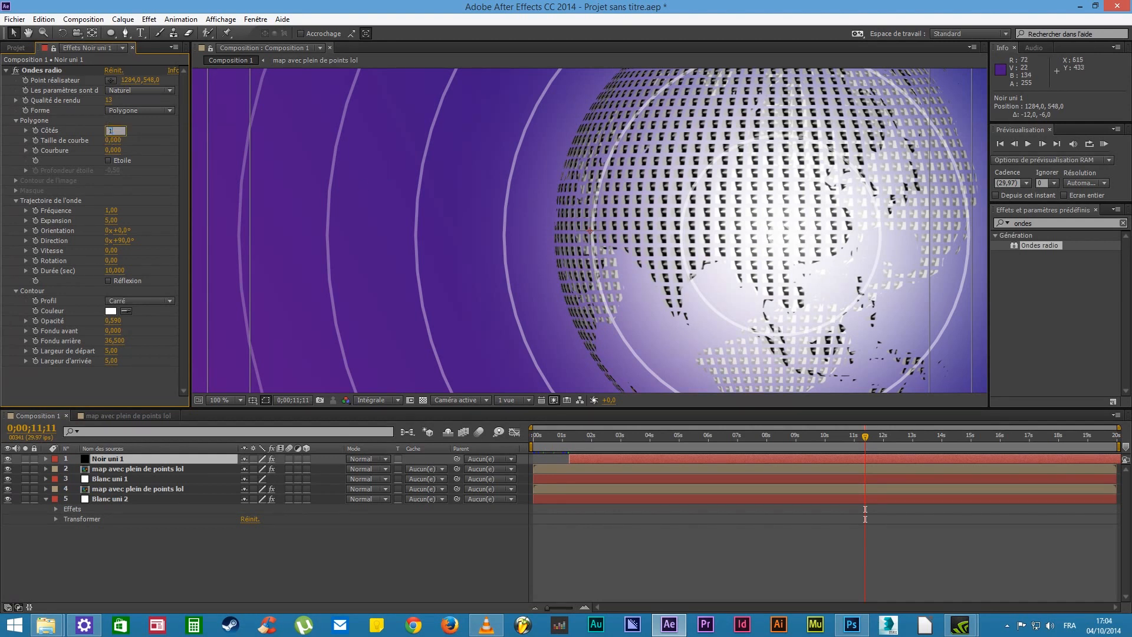
pyautogui.press('Return')
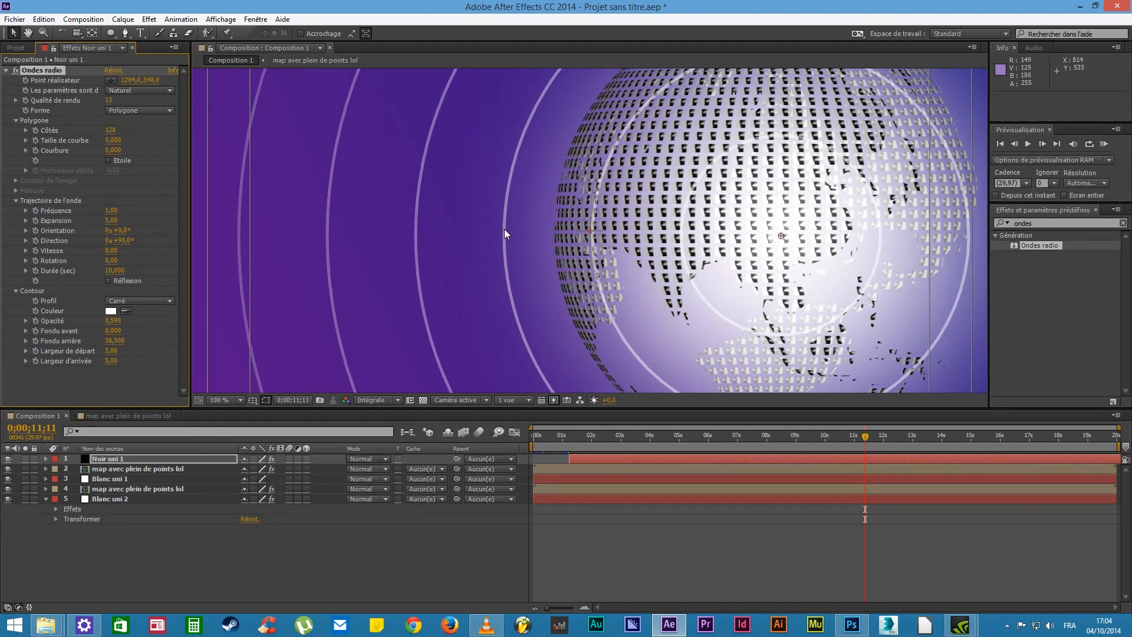
# Try the waves with only 4 Côtés and inspect the diamond shapes, raising Côtés to 112
pyautogui.moveTo(114, 134); pyautogui.dragTo(36, 131)
pyautogui.scroll(-4, 613, 257)
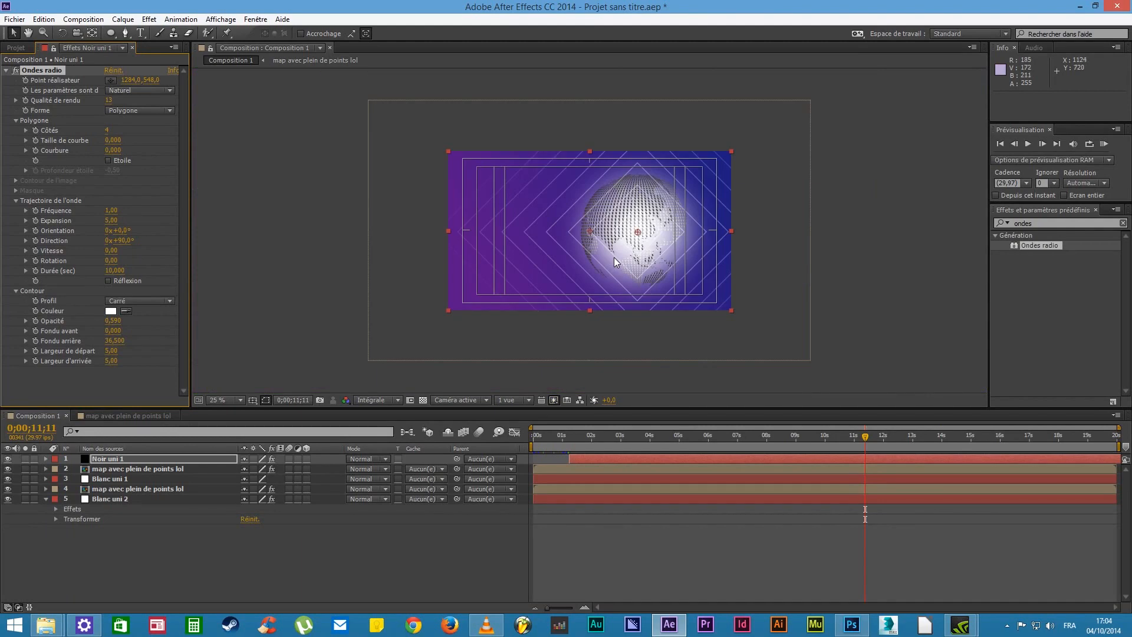
pyautogui.scroll(2, 614, 257)
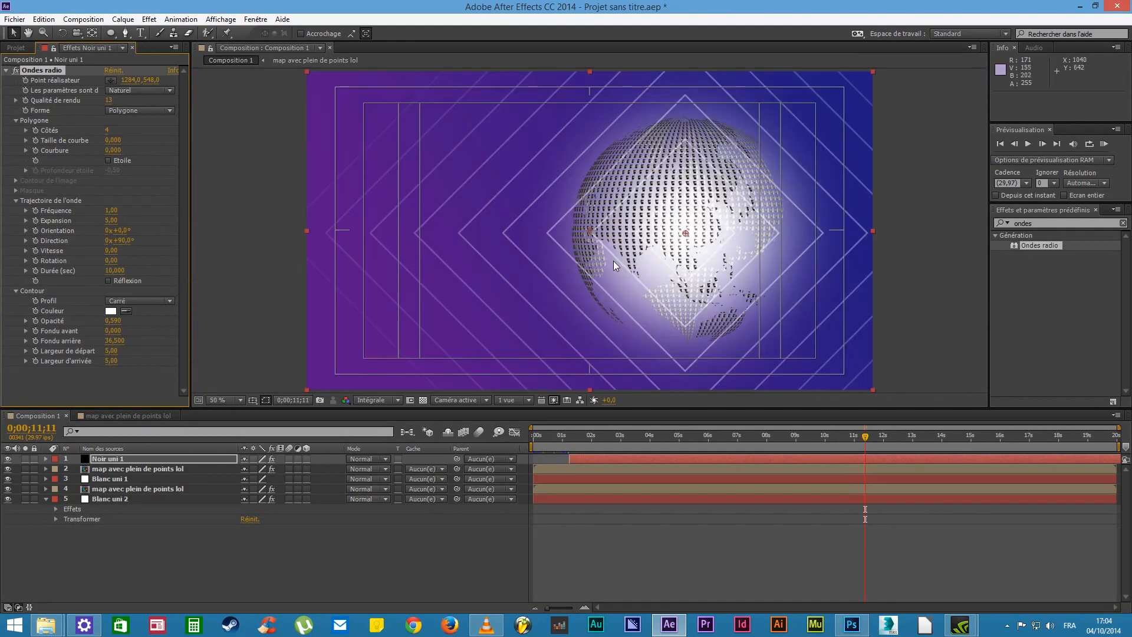
pyautogui.click(112, 130)
pyautogui.click(137, 132)
pyautogui.moveTo(109, 130)
pyautogui.mouseDown()
pyautogui.moveTo(102, 138)
pyautogui.moveTo(113, 138)
pyautogui.moveTo(83, 140)
pyautogui.moveTo(111, 140)
pyautogui.mouseUp()
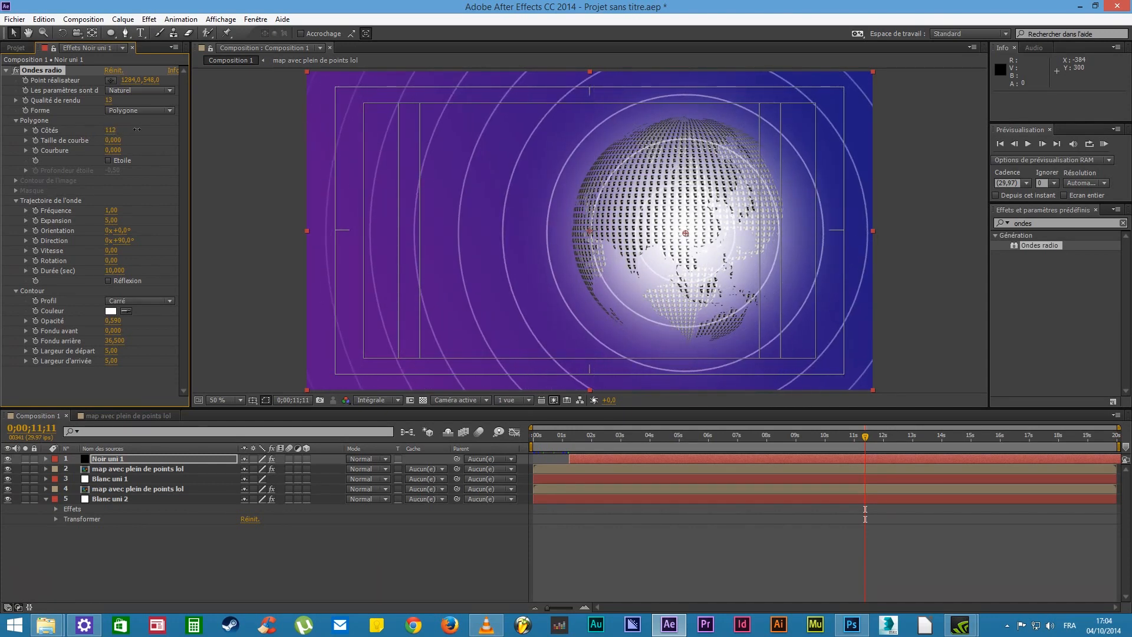
# Restore the waves' Côtés to 128 and check the smoothness of the rings up close
pyautogui.click(113, 130)
pyautogui.write('128')
pyautogui.press('Return')
pyautogui.press('.')
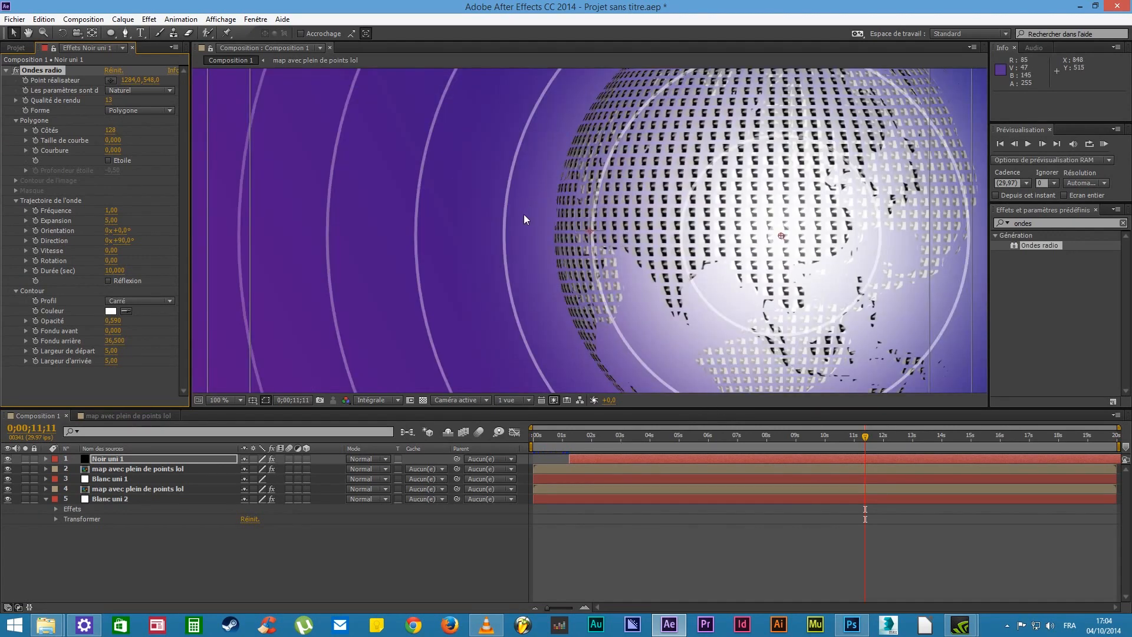
pyautogui.press(',')
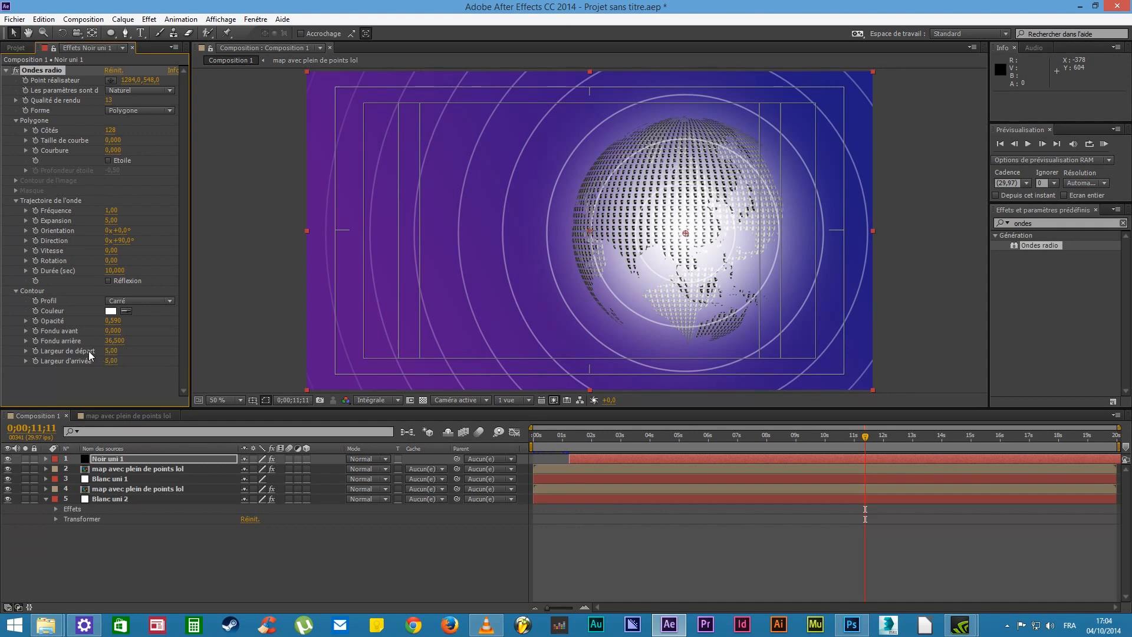
# Set the waves' Largeur de départ to 1,00 and their Largeur d'arrivée to 40,00
pyautogui.moveTo(114, 350); pyautogui.dragTo(255, 333)
pyautogui.moveTo(111, 362); pyautogui.dragTo(36, 358)
pyautogui.moveTo(111, 361); pyautogui.dragTo(259, 353)
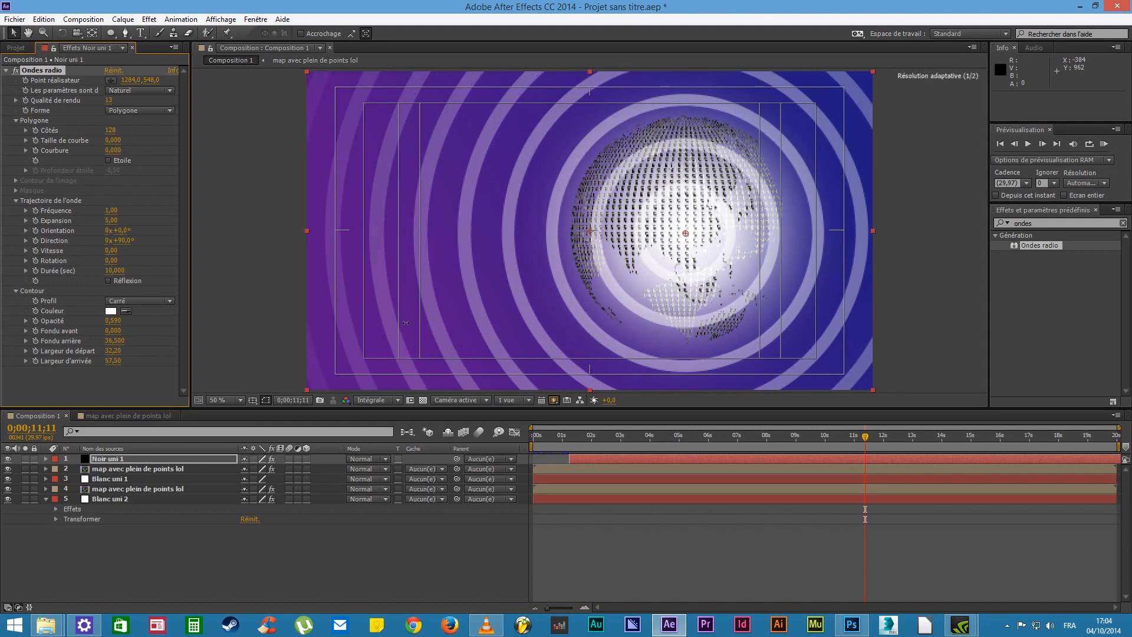
pyautogui.moveTo(112, 350); pyautogui.dragTo(2, 356)
pyautogui.moveTo(112, 351); pyautogui.dragTo(50, 353)
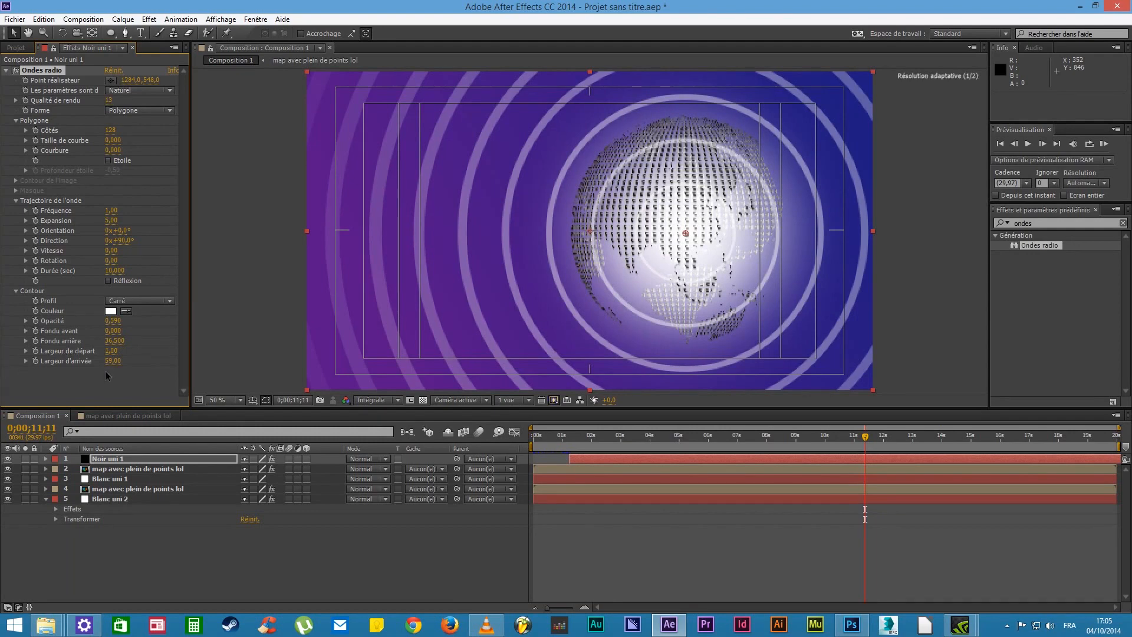
pyautogui.moveTo(112, 360); pyautogui.dragTo(6, 363)
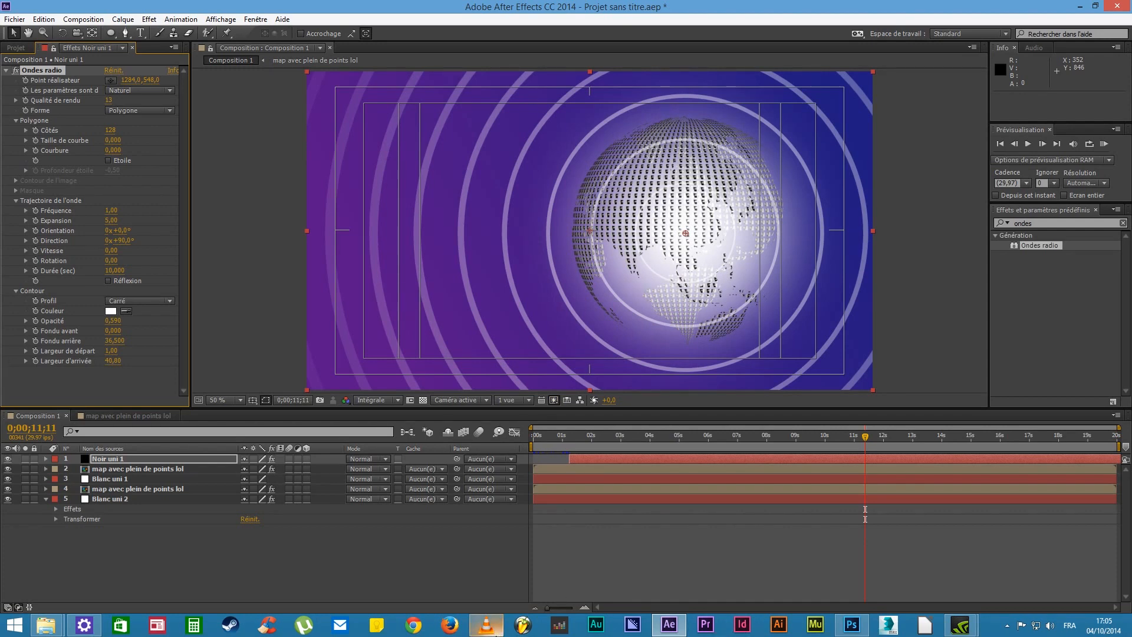
# Compare the rings with the reference video in VLC and reduce their Largeur d'arrivée to 24,00
pyautogui.click(495, 633)
pyautogui.moveTo(495, 633)
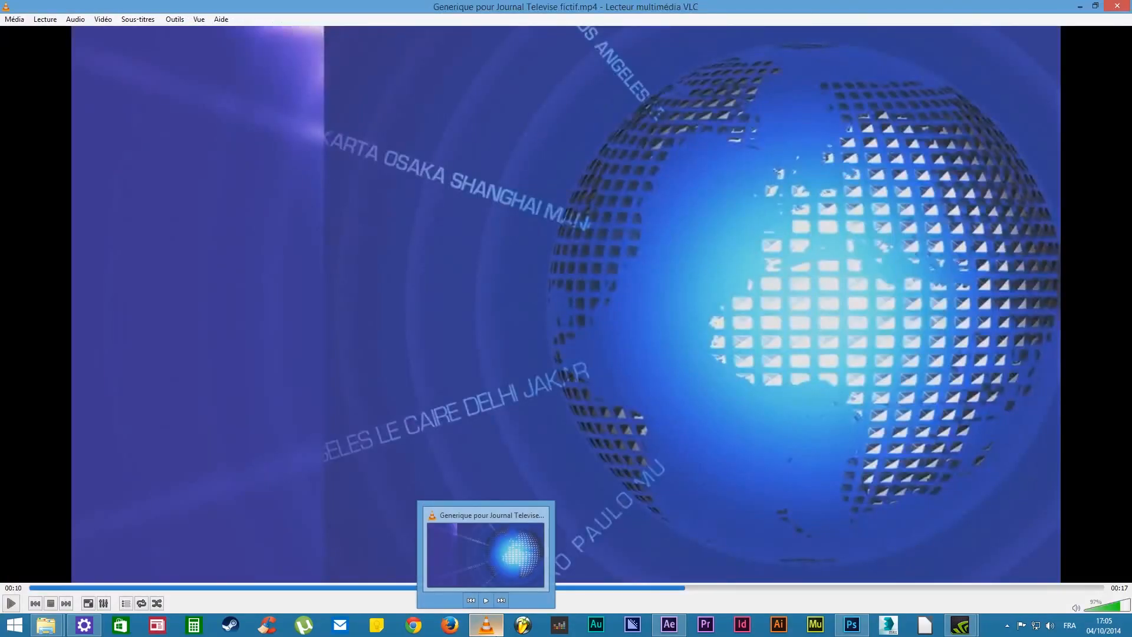
pyautogui.click(495, 633)
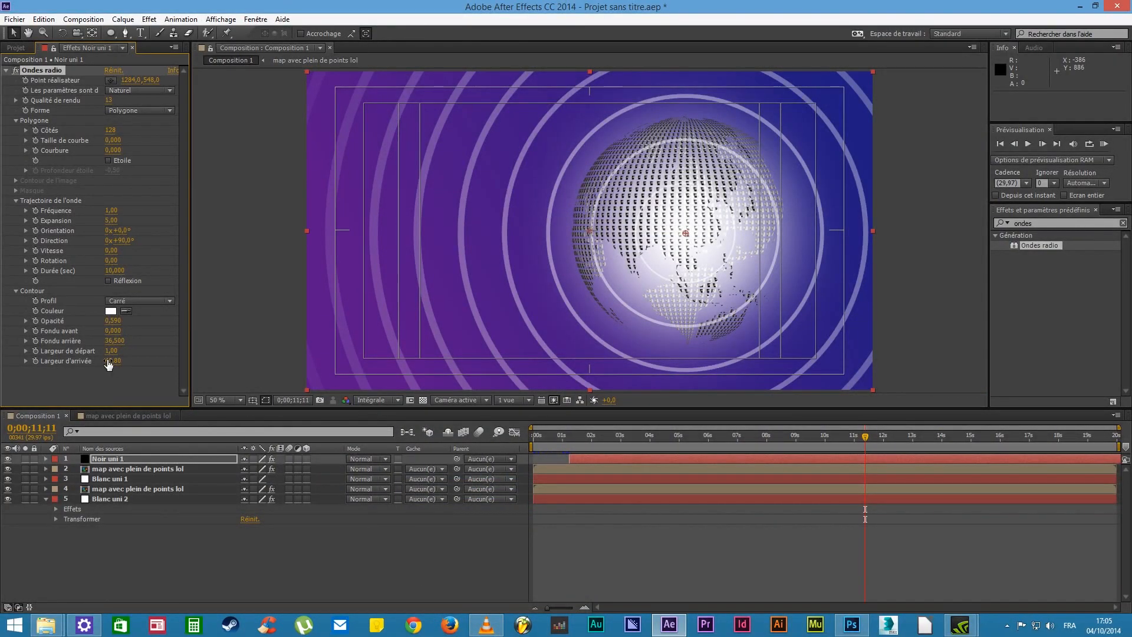
pyautogui.moveTo(112, 366); pyautogui.dragTo(26, 367)
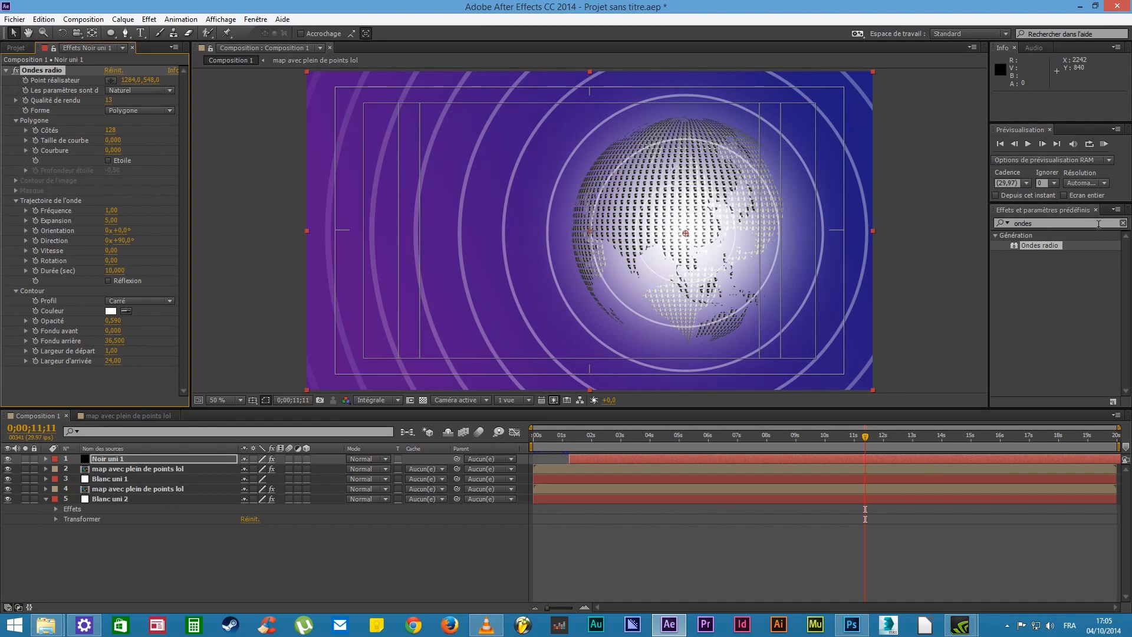
# Clear the effects search and apply CC Radial Blur from the Netteté category to the Noir uni 1 layer
pyautogui.click(1123, 223)
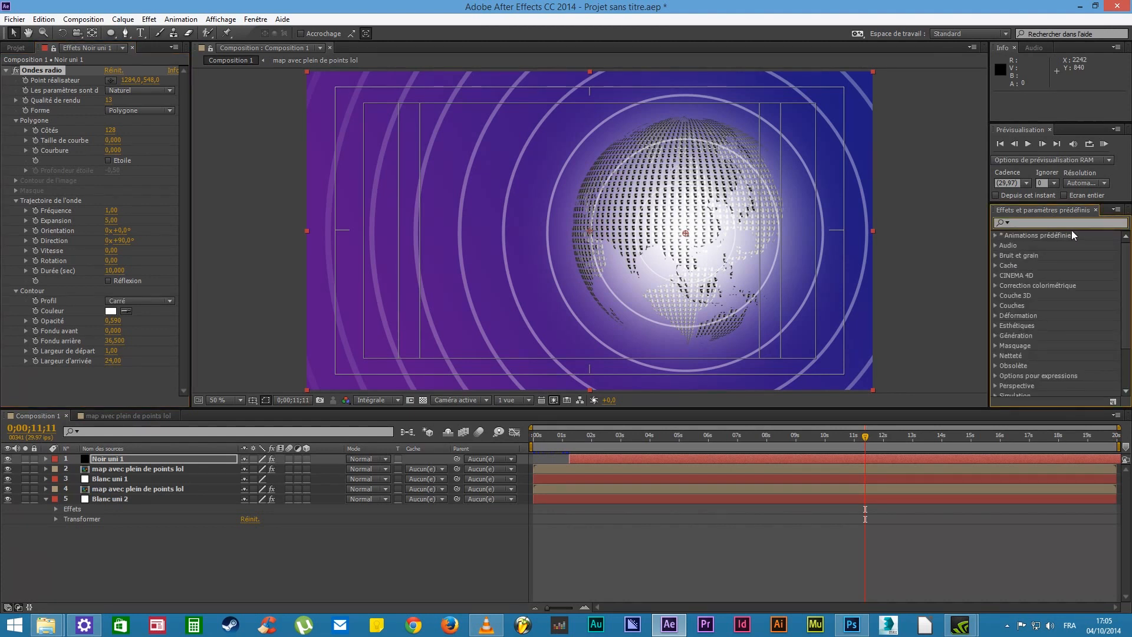
pyautogui.scroll(-3, 1009, 271)
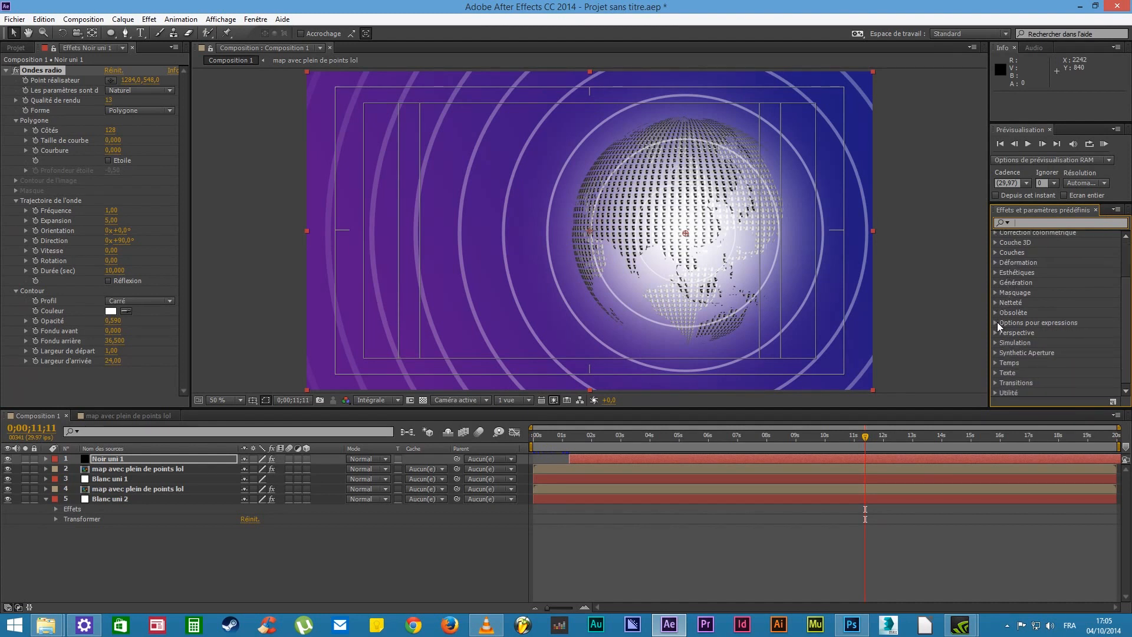
pyautogui.scroll(3, 1026, 286)
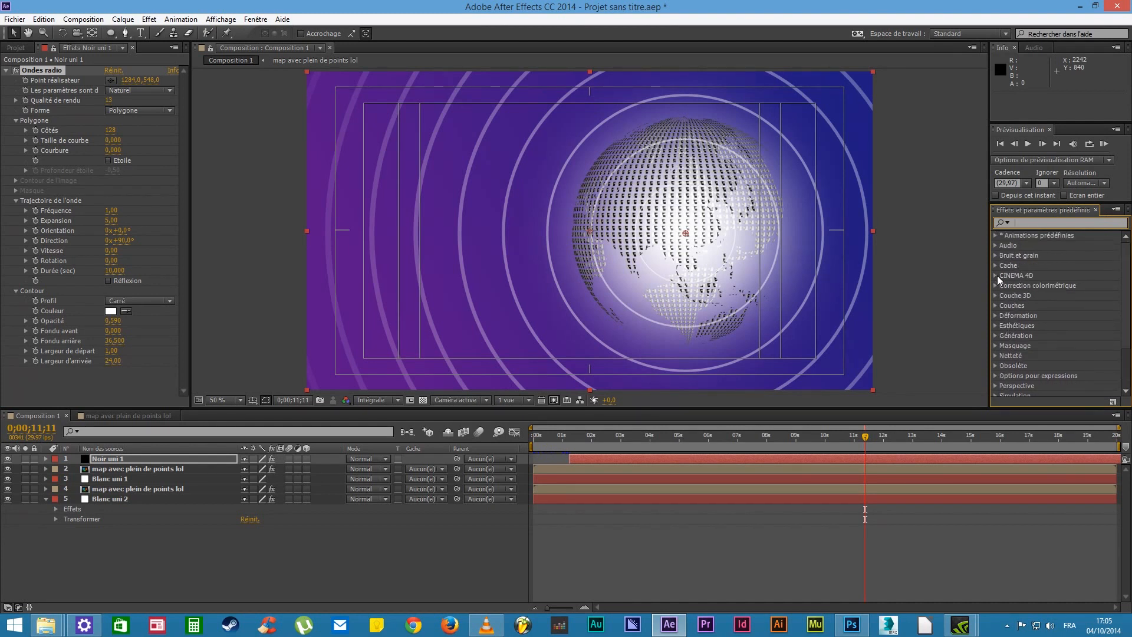
pyautogui.scroll(-1, 1007, 318)
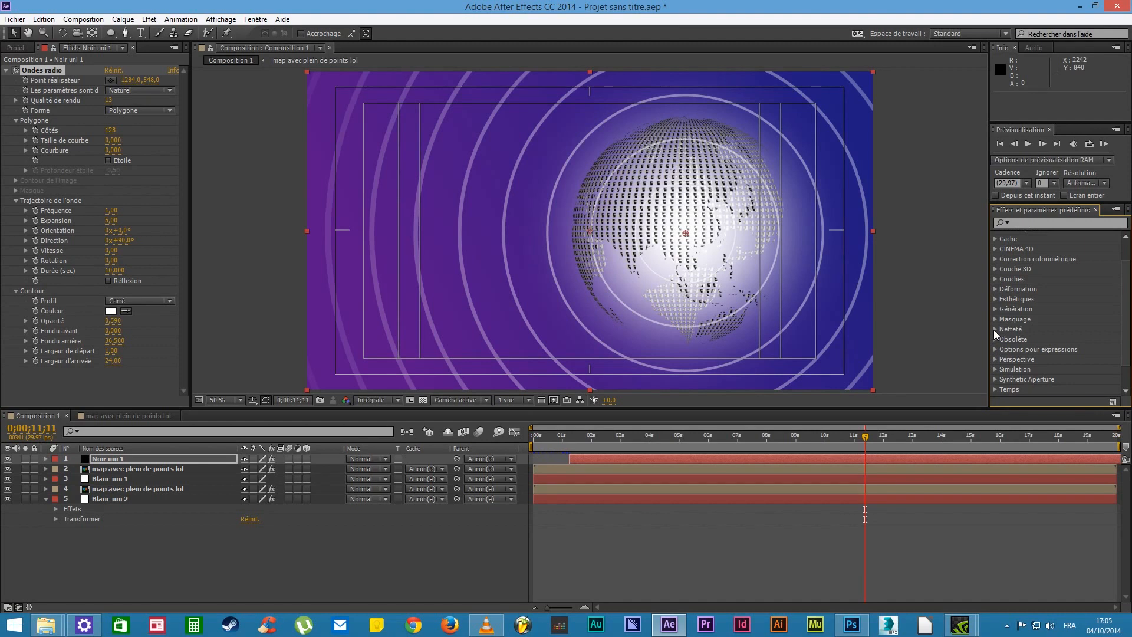
pyautogui.click(996, 330)
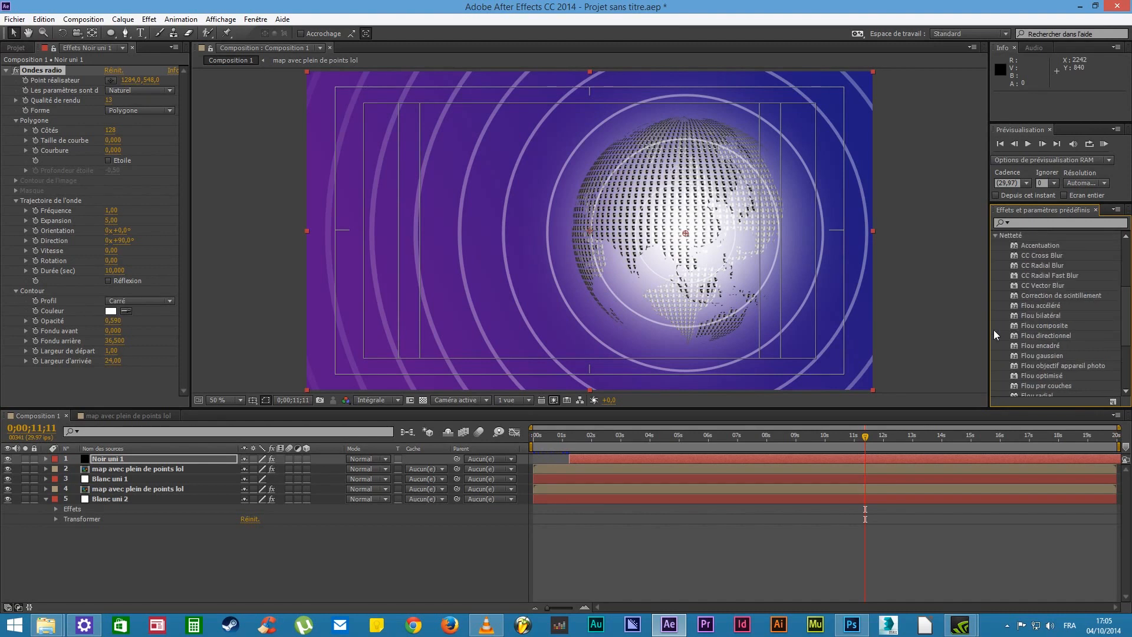
pyautogui.doubleClick(1043, 265)
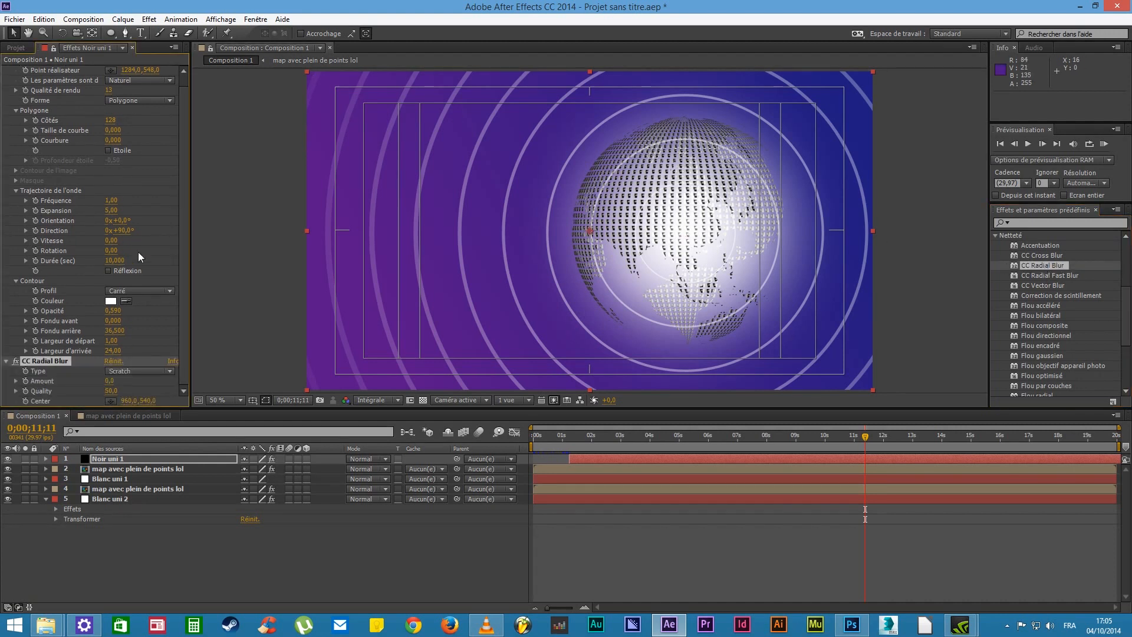
# Set the CC Radial Blur Type to Fading Zoom and its Amount to 44,0
pyautogui.click(124, 371)
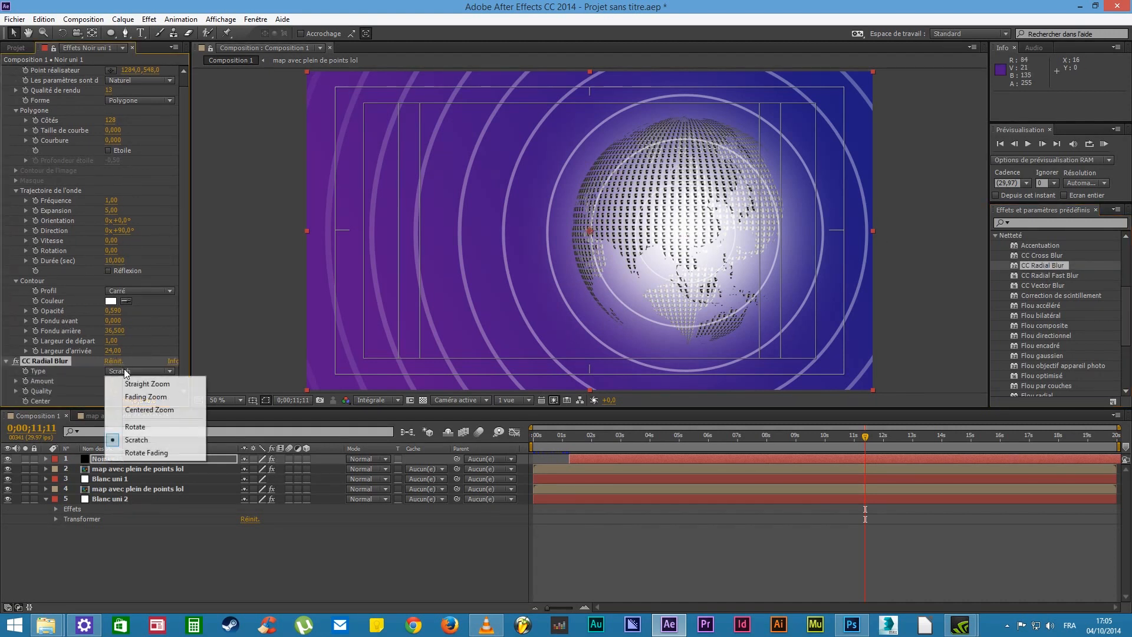
pyautogui.click(141, 398)
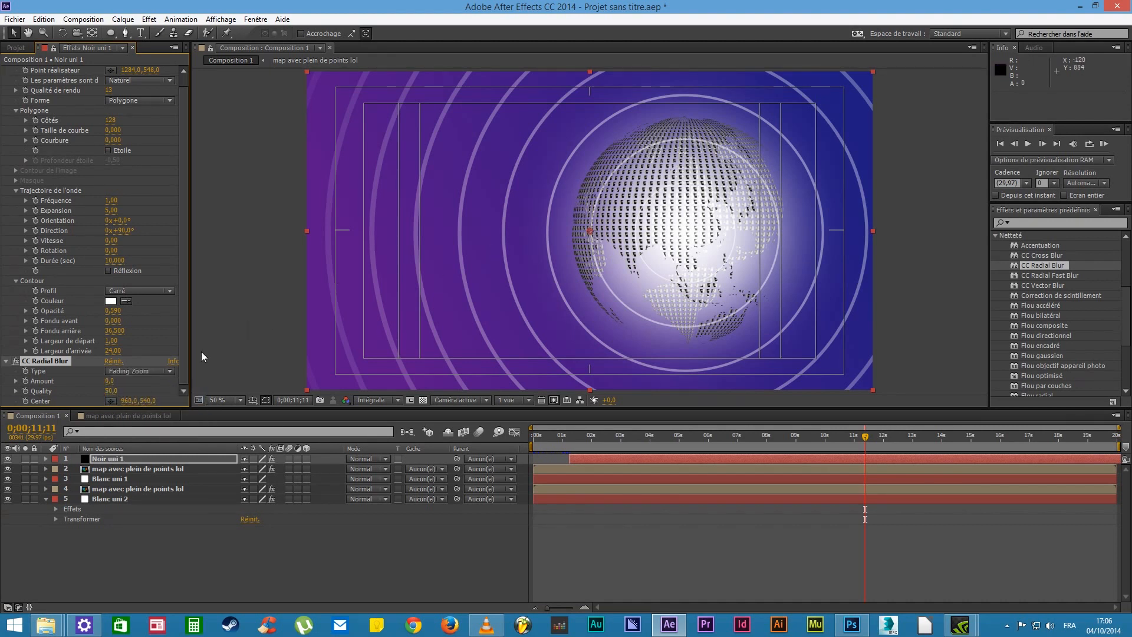
pyautogui.click(149, 372)
pyautogui.click(61, 358)
pyautogui.moveTo(112, 381); pyautogui.dragTo(138, 383)
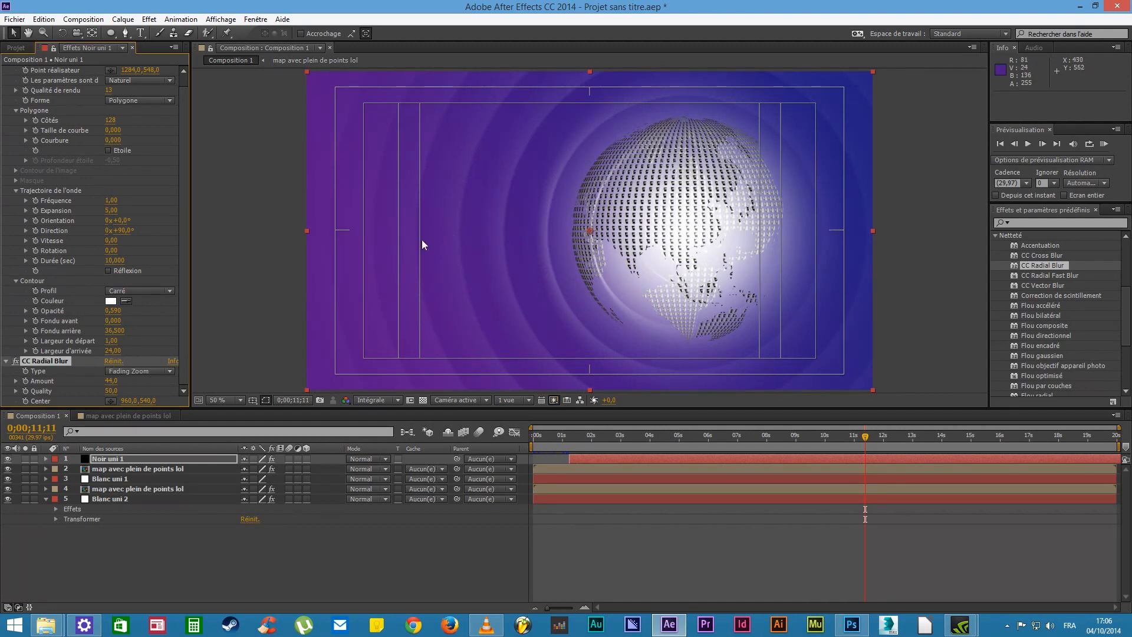
# Move the CC Radial Blur Center onto the middle of the globe at 1268, 522
pyautogui.click(144, 389)
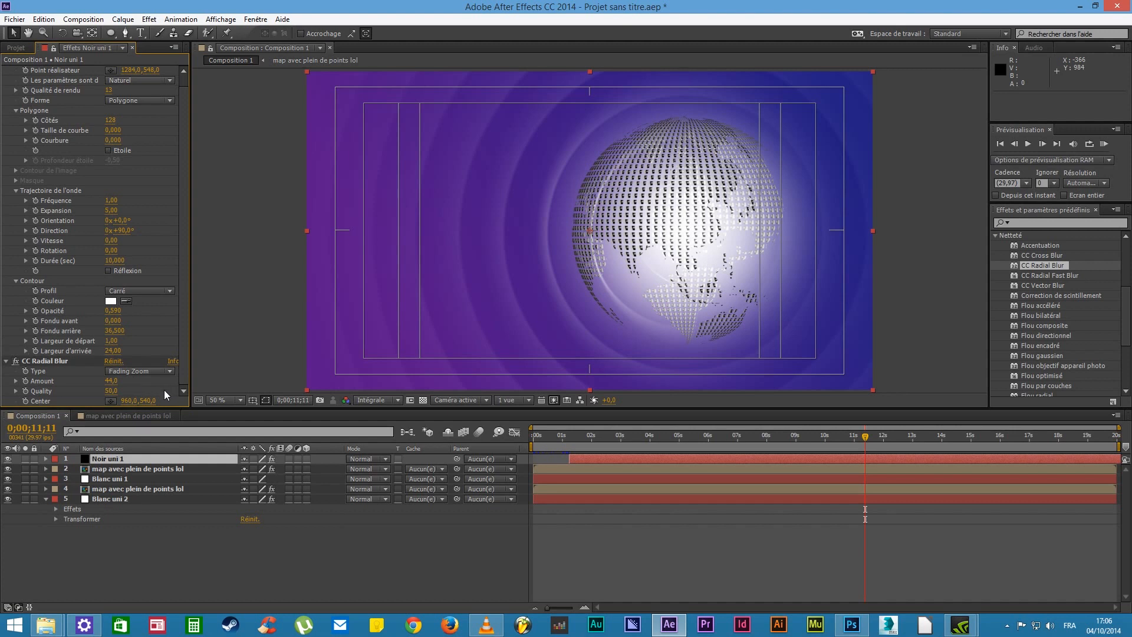
pyautogui.click(110, 401)
pyautogui.click(353, 335)
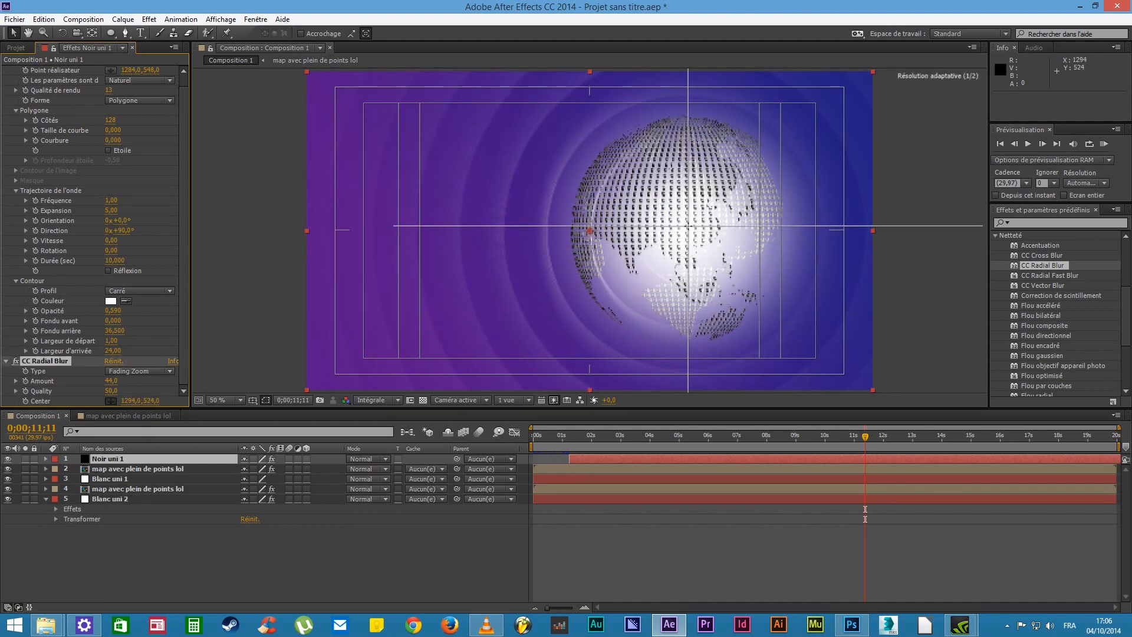
pyautogui.click(687, 226)
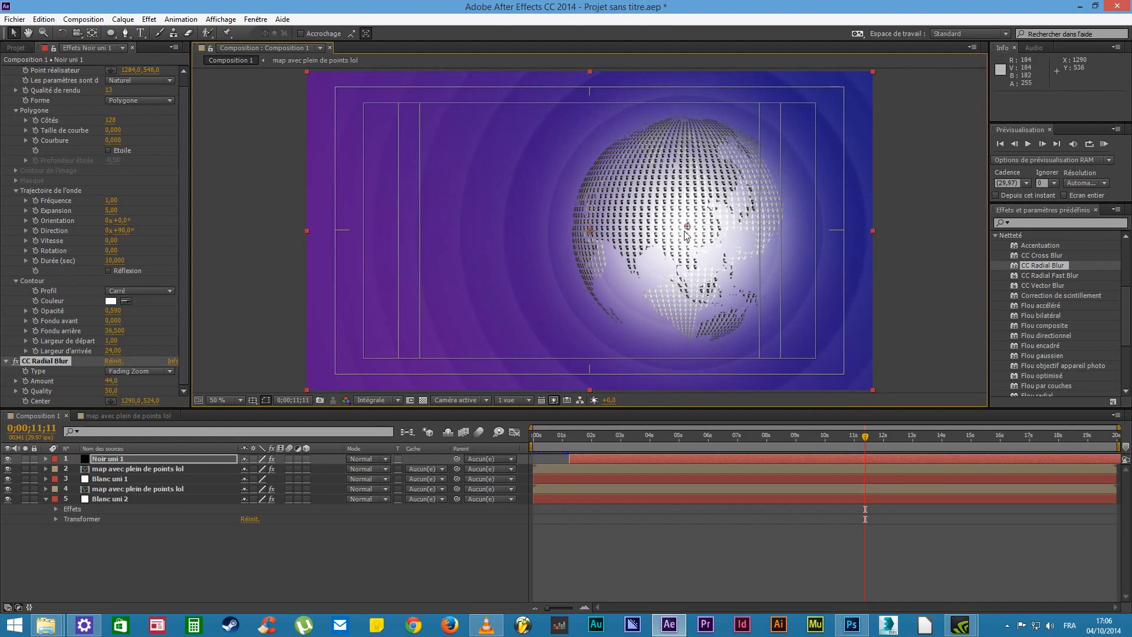
pyautogui.moveTo(685, 231); pyautogui.dragTo(679, 228)
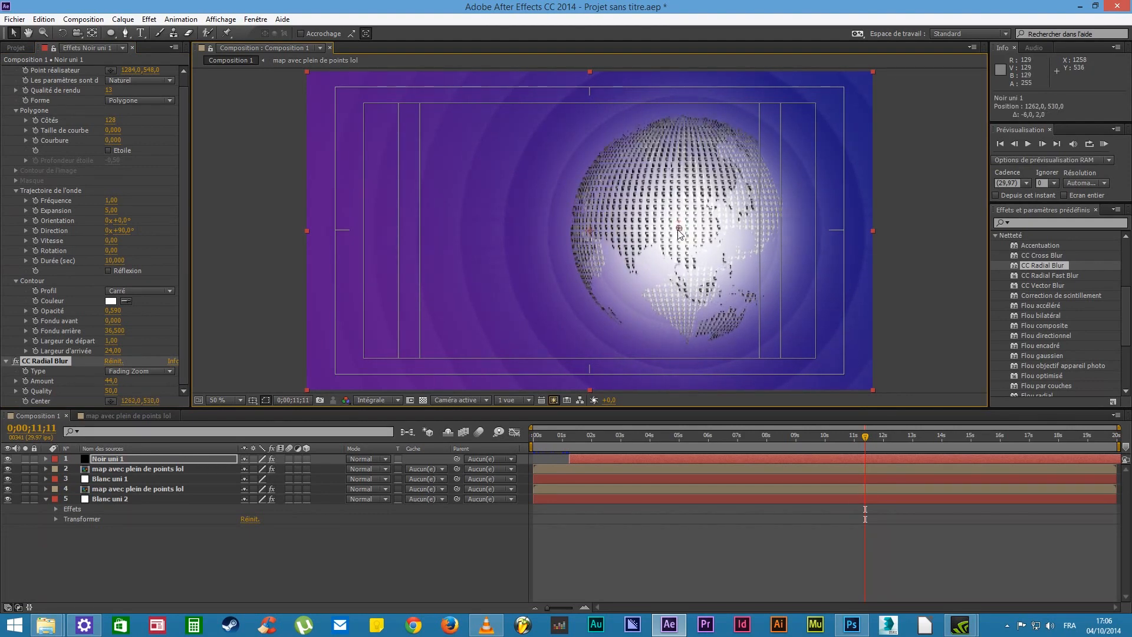
pyautogui.moveTo(678, 228); pyautogui.dragTo(678, 226)
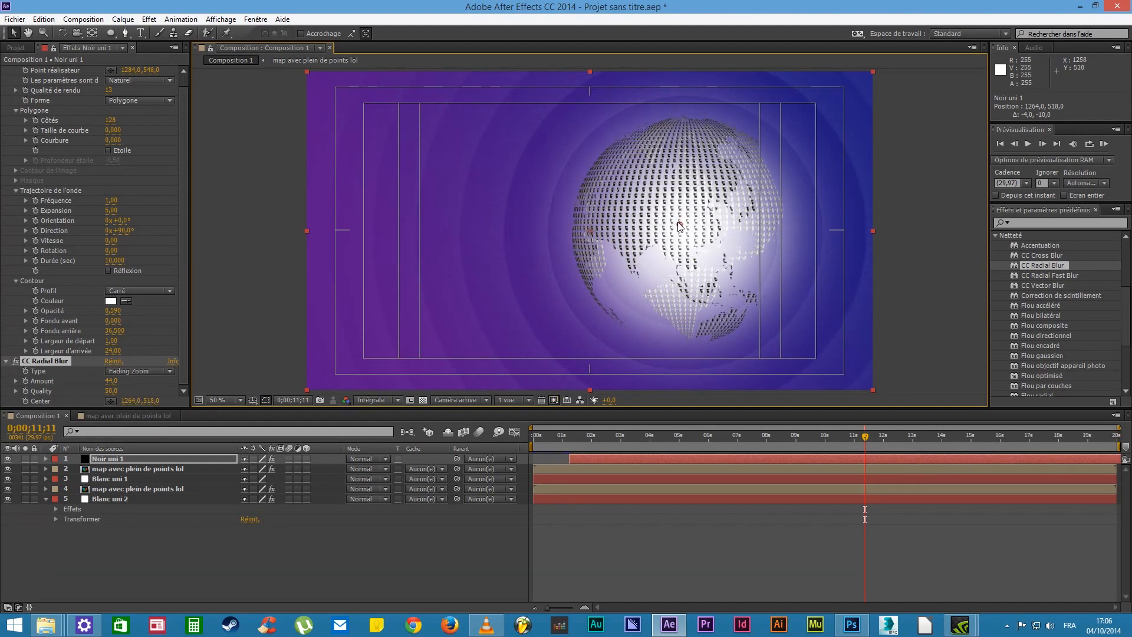
pyautogui.moveTo(680, 226); pyautogui.dragTo(681, 227)
# Set the CC Radial Blur Amount to 19,0 using the reference video in VLC, and check the waves at 0;00;13;05
pyautogui.moveTo(113, 385); pyautogui.dragTo(82, 382)
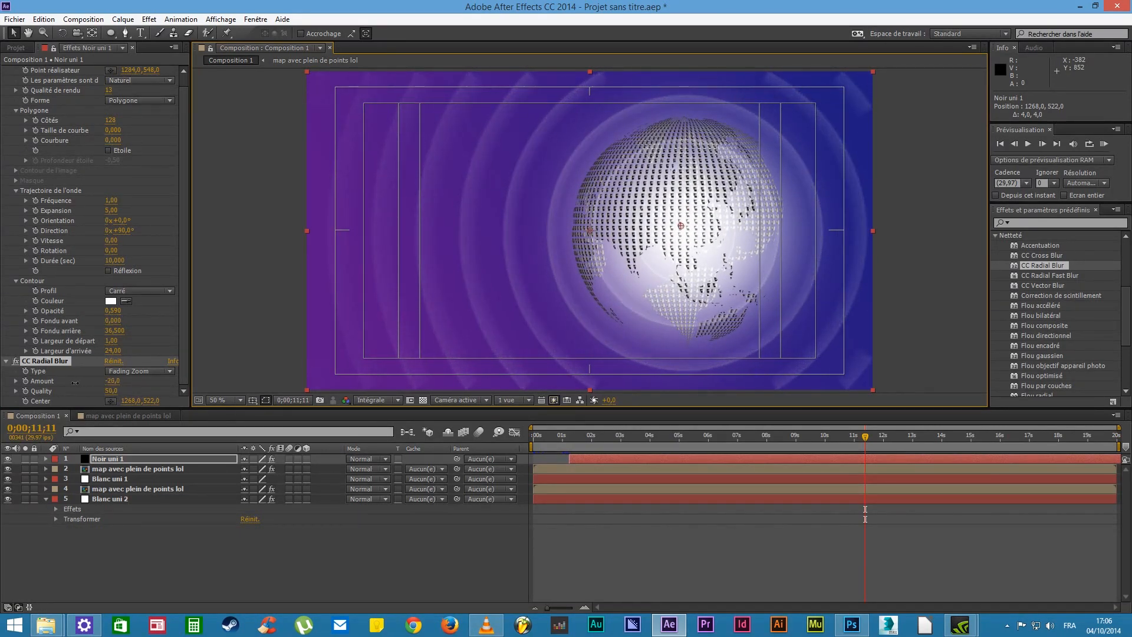
pyautogui.moveTo(79, 382); pyautogui.dragTo(90, 380)
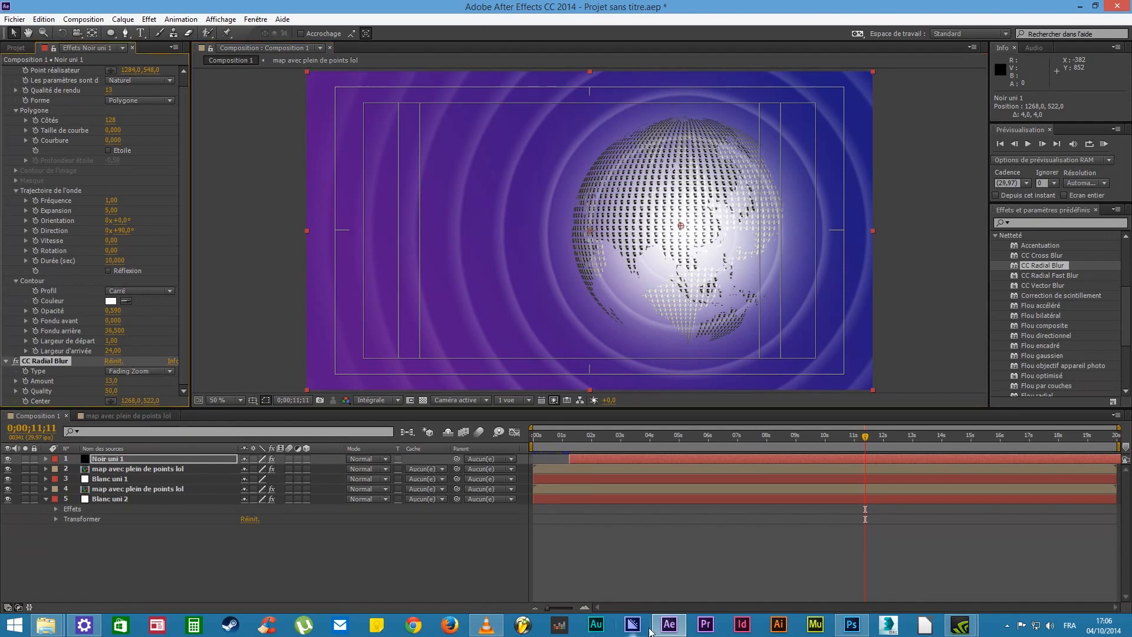
pyautogui.click(491, 629)
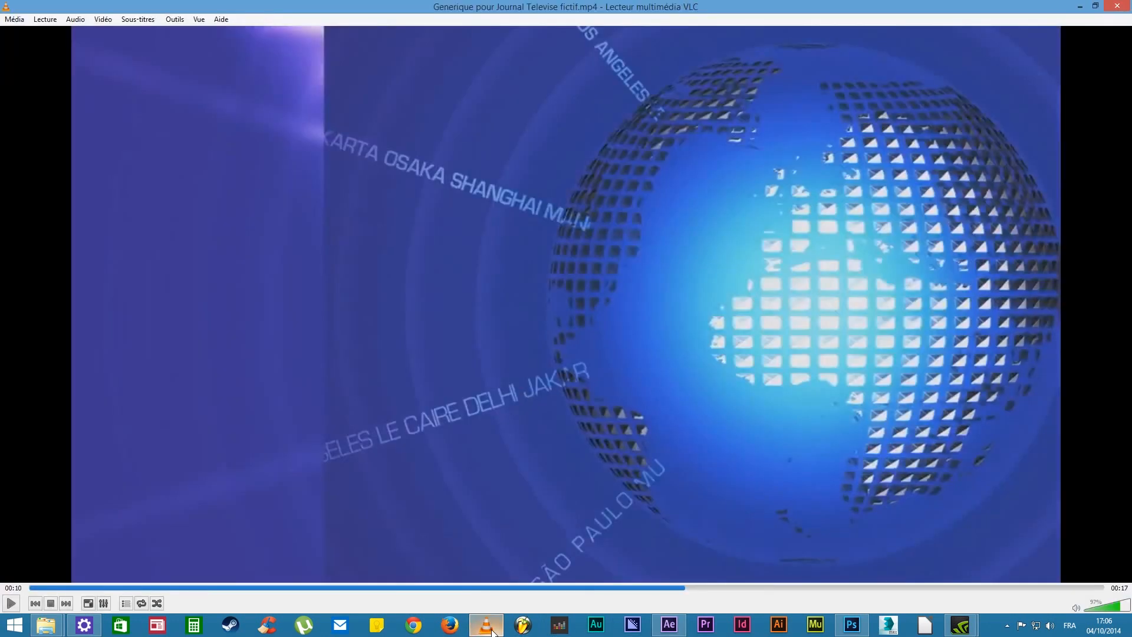
pyautogui.click(492, 632)
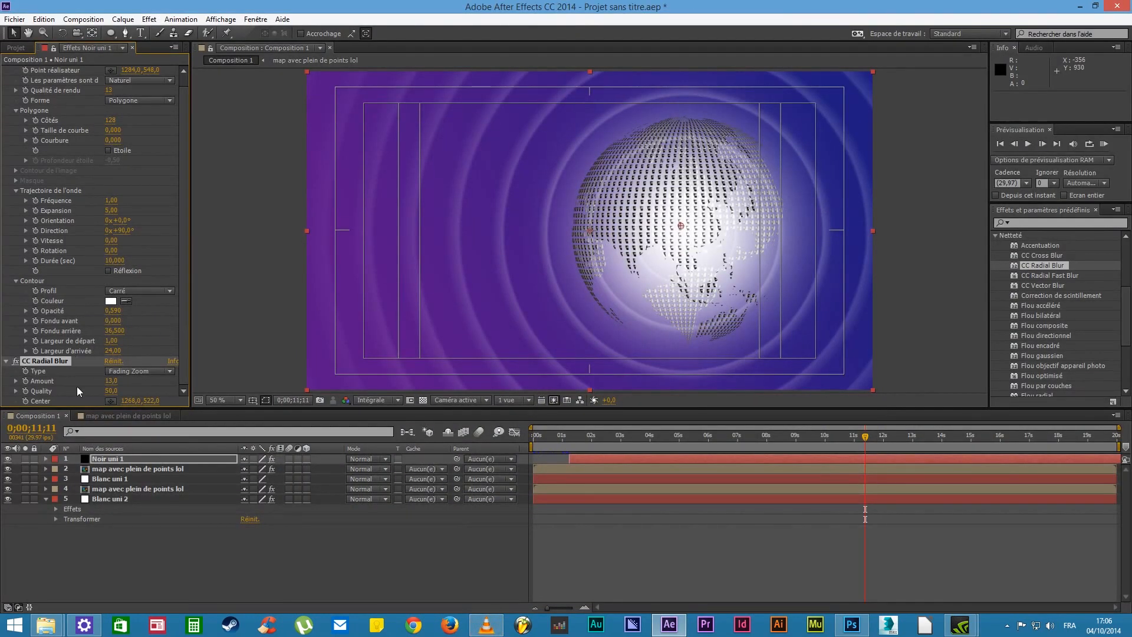
pyautogui.moveTo(112, 382)
pyautogui.mouseDown()
pyautogui.moveTo(93, 378)
pyautogui.moveTo(113, 372)
pyautogui.mouseUp()
pyautogui.moveTo(841, 437); pyautogui.dragTo(917, 483)
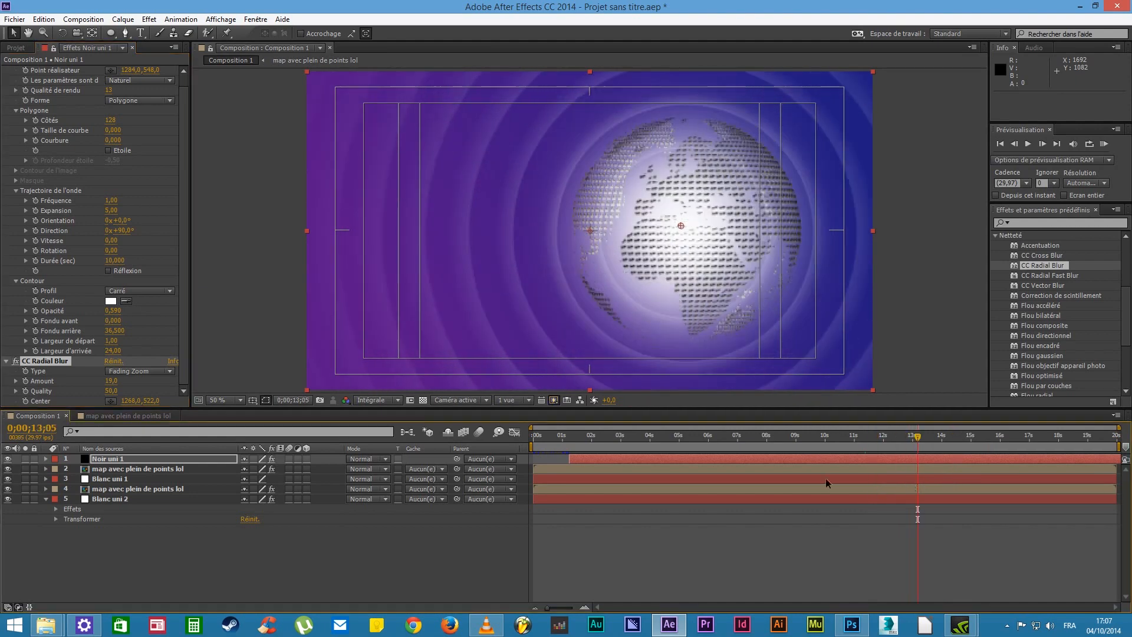
# Compare the Straight Zoom and Centered Zoom types of CC Radial Blur with Fading Zoom, and keep Fading Zoom
pyautogui.click(151, 371)
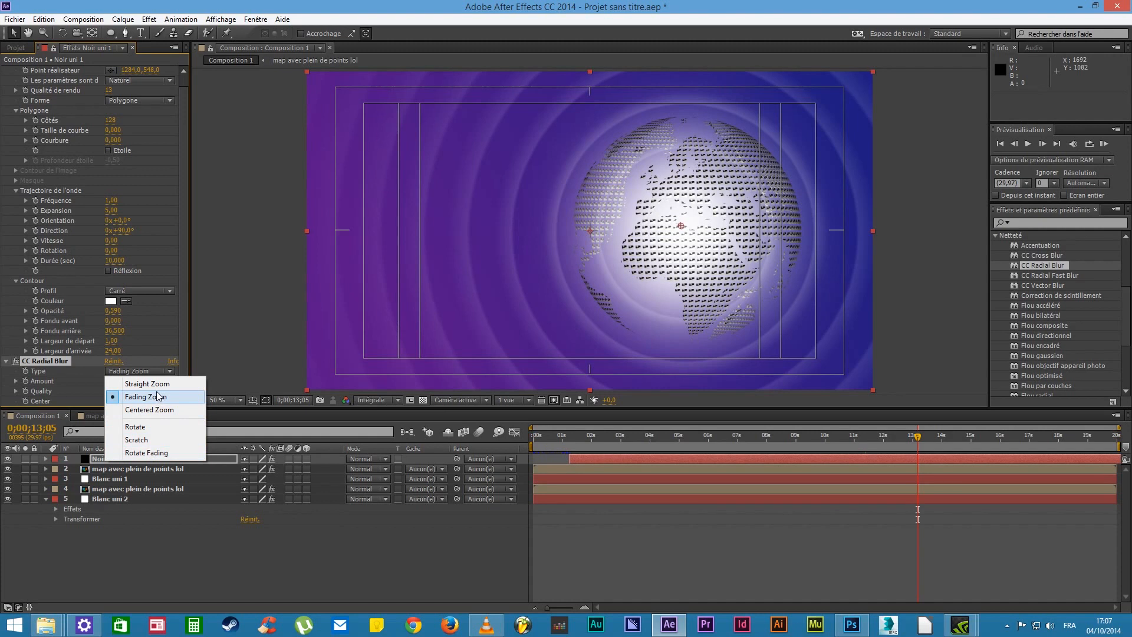
pyautogui.click(154, 384)
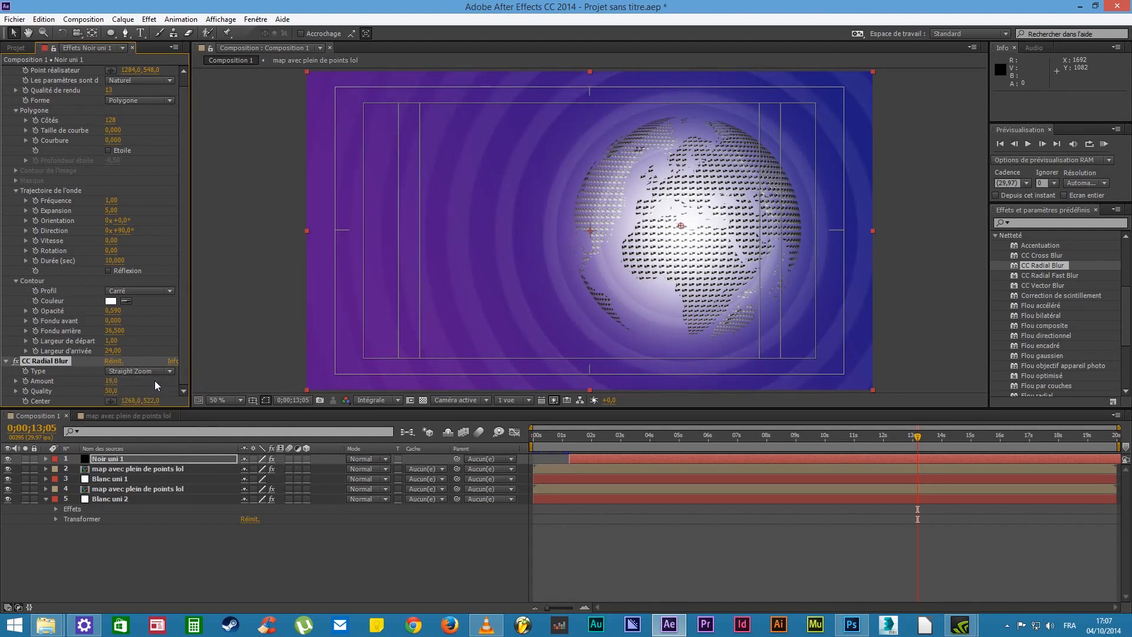
pyautogui.click(141, 371)
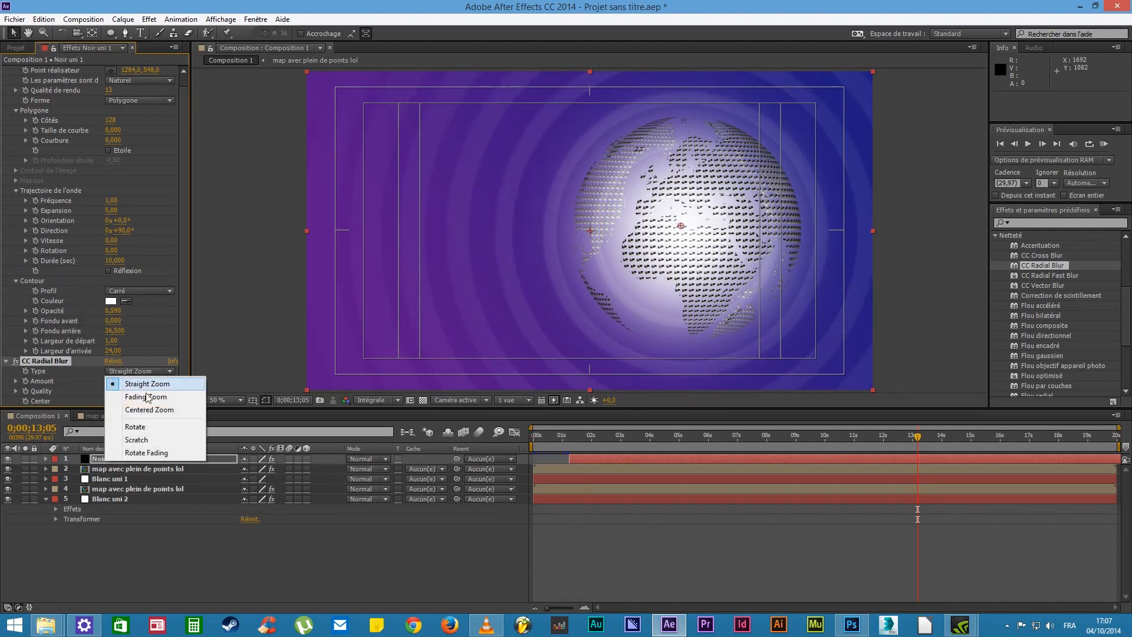
pyautogui.click(147, 397)
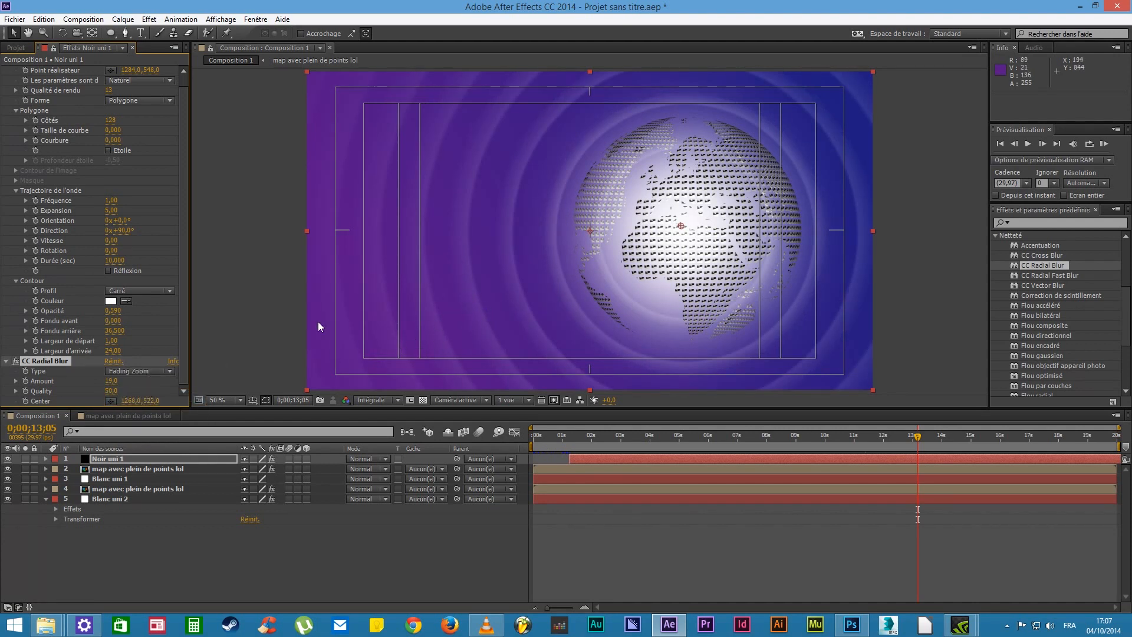
pyautogui.click(140, 371)
pyautogui.click(148, 384)
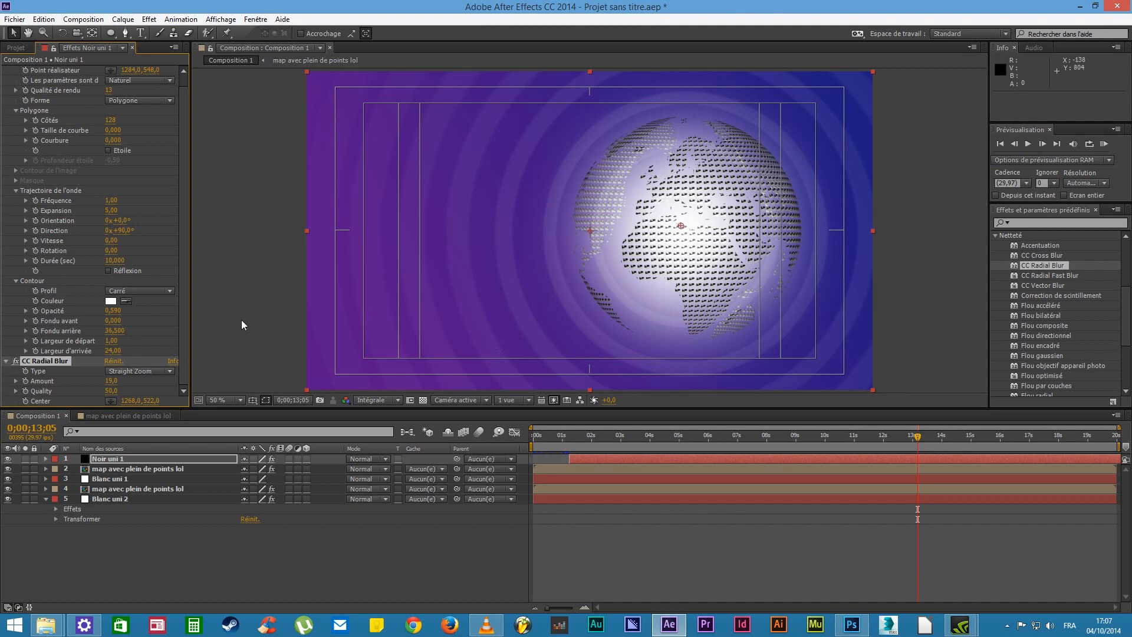
pyautogui.click(136, 371)
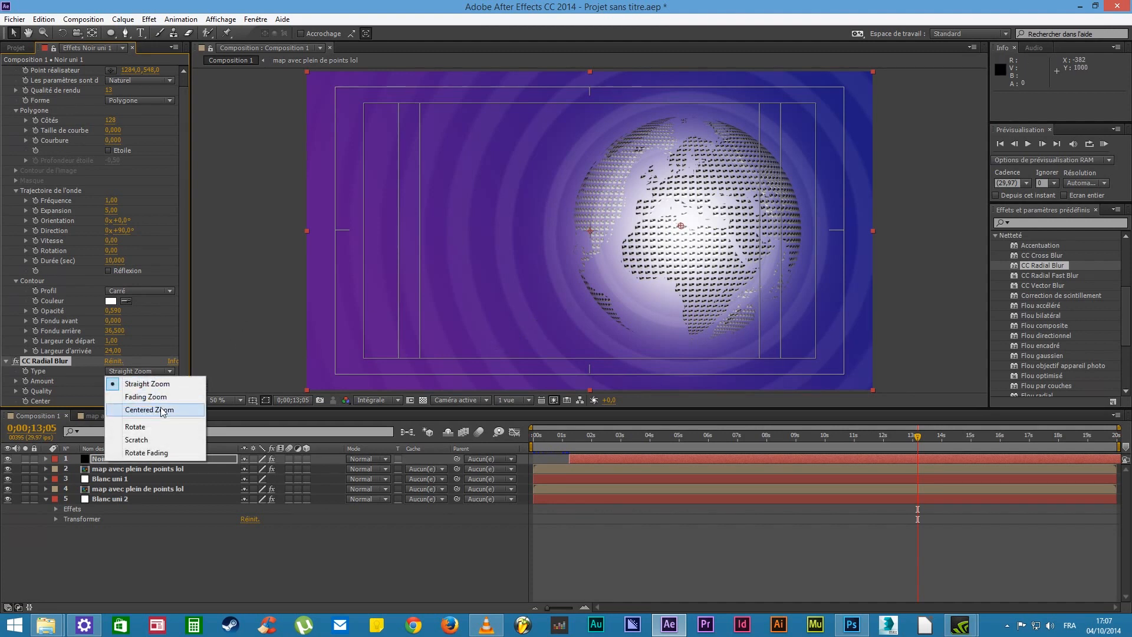
pyautogui.click(162, 411)
pyautogui.click(155, 373)
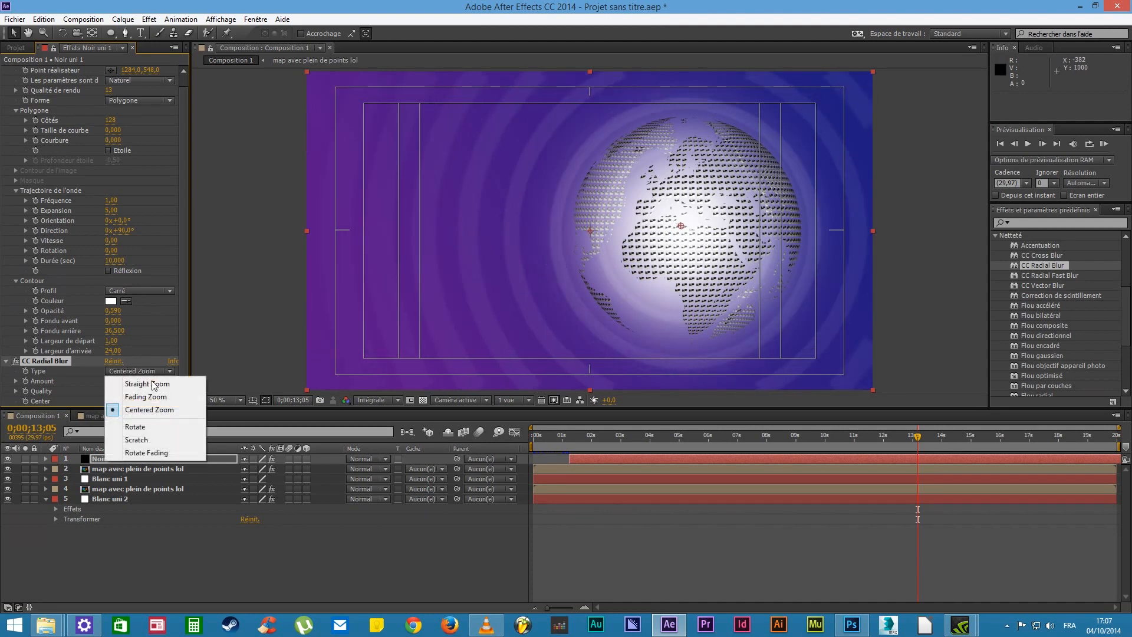
pyautogui.click(148, 397)
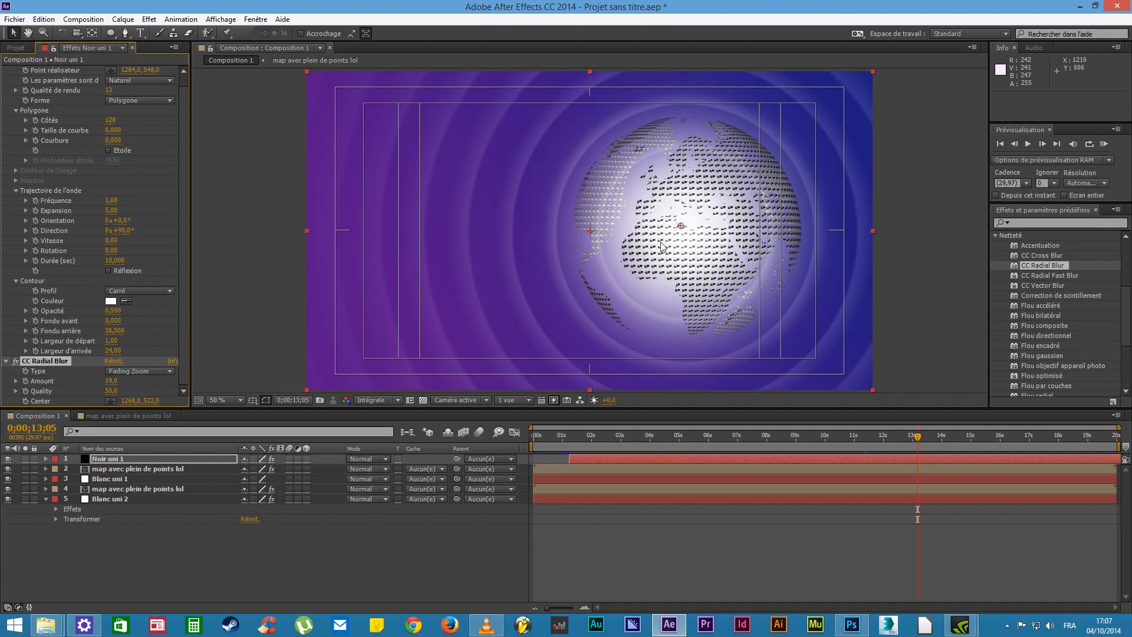
# Change the colour of the Blanc uni 1 solid behind the globe to light cyan, and check the globe at 0;00;13;18
pyautogui.click(132, 479)
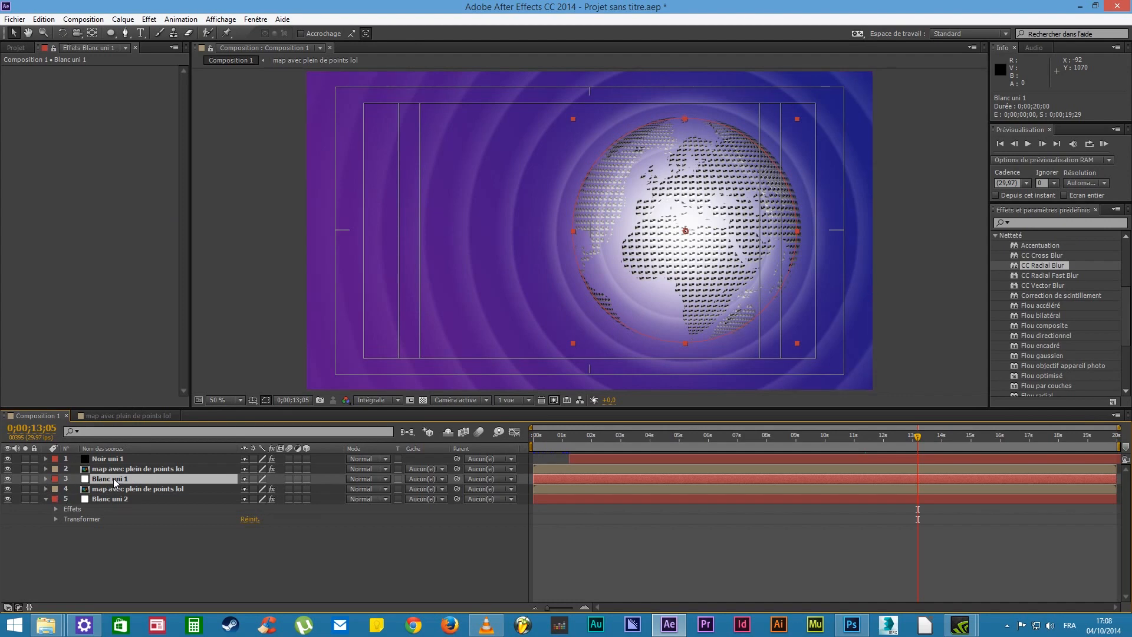
pyautogui.click(127, 19)
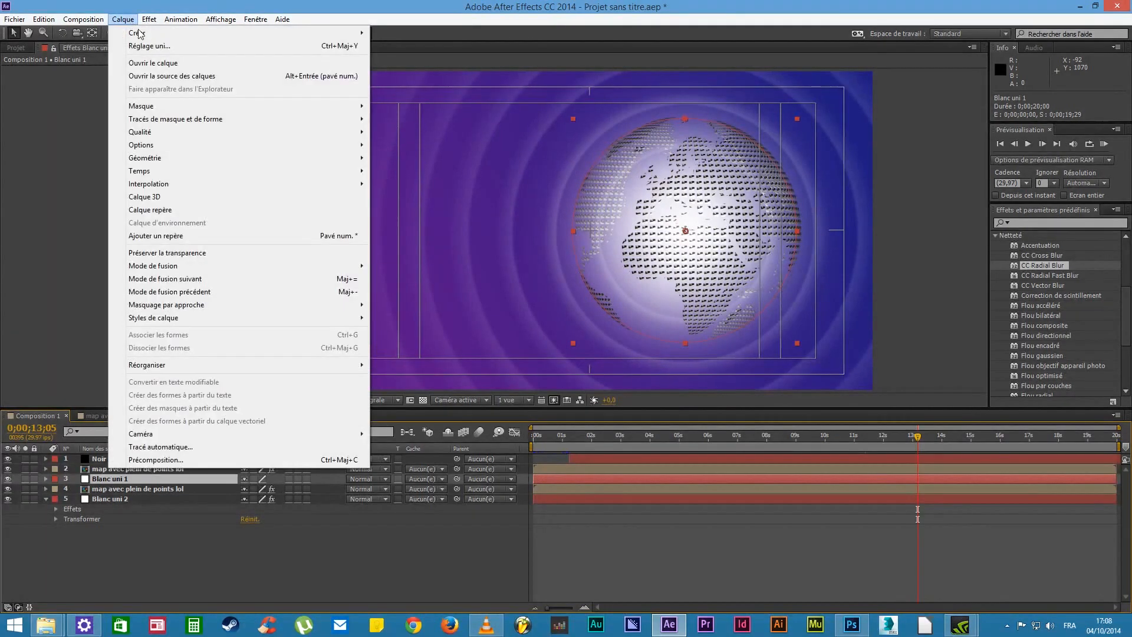
pyautogui.click(148, 47)
pyautogui.click(560, 370)
pyautogui.click(584, 309)
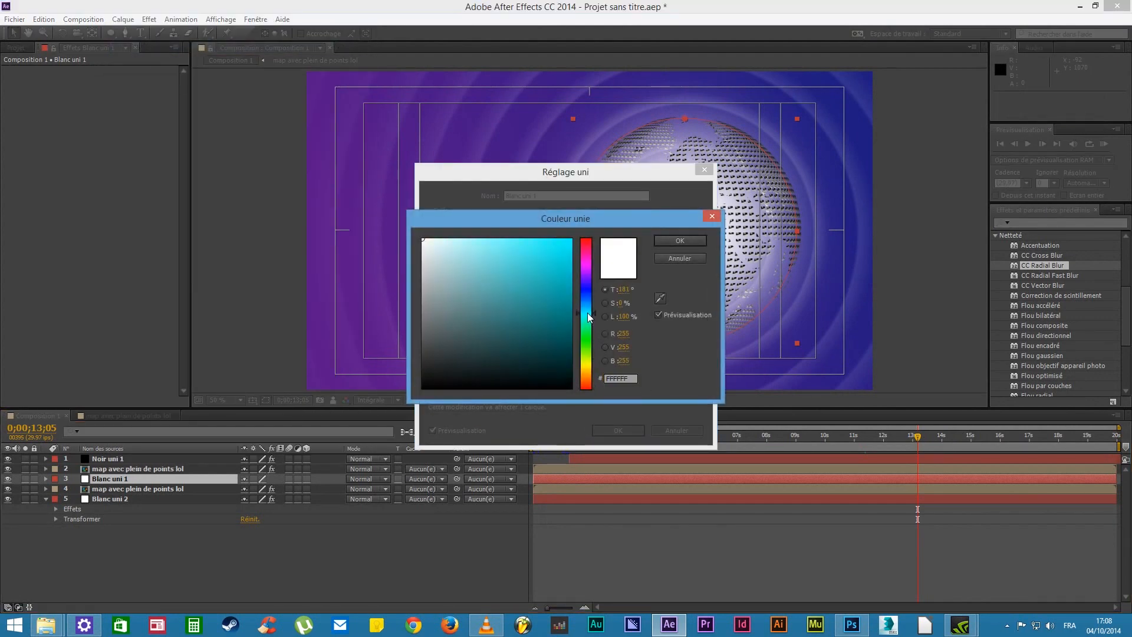
pyautogui.moveTo(526, 282)
pyautogui.mouseDown()
pyautogui.moveTo(507, 273)
pyautogui.moveTo(502, 251)
pyautogui.moveTo(351, 218)
pyautogui.moveTo(278, 208)
pyautogui.moveTo(214, 227)
pyautogui.mouseUp()
pyautogui.press('Return')
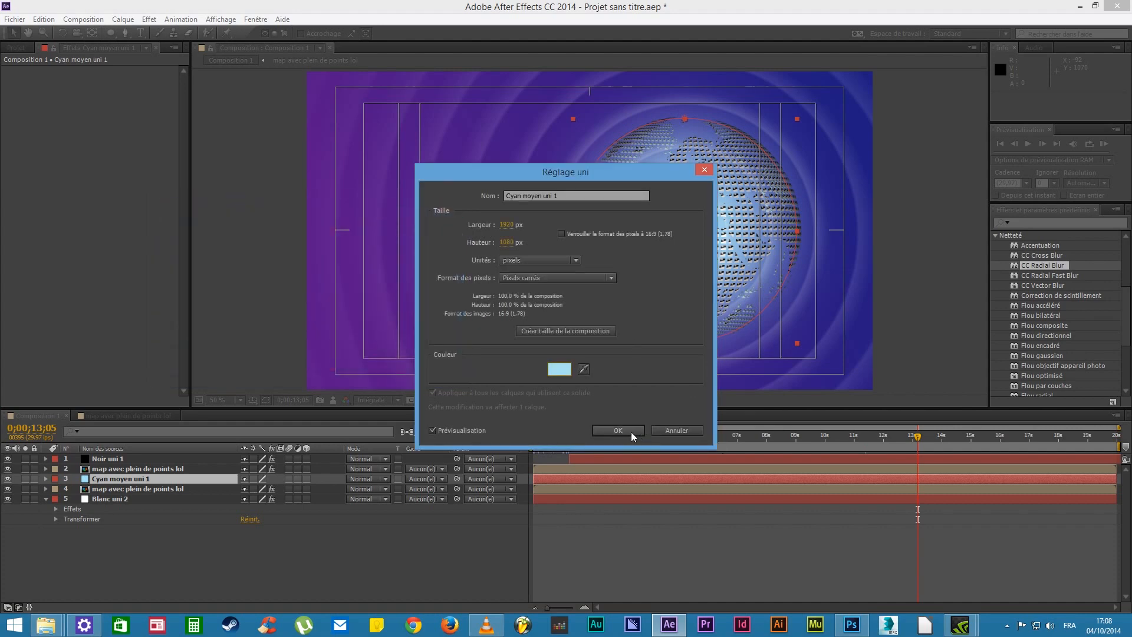
pyautogui.click(625, 430)
pyautogui.moveTo(919, 439)
pyautogui.mouseDown()
pyautogui.moveTo(500, 413)
pyautogui.moveTo(840, 415)
pyautogui.moveTo(930, 434)
pyautogui.mouseUp()
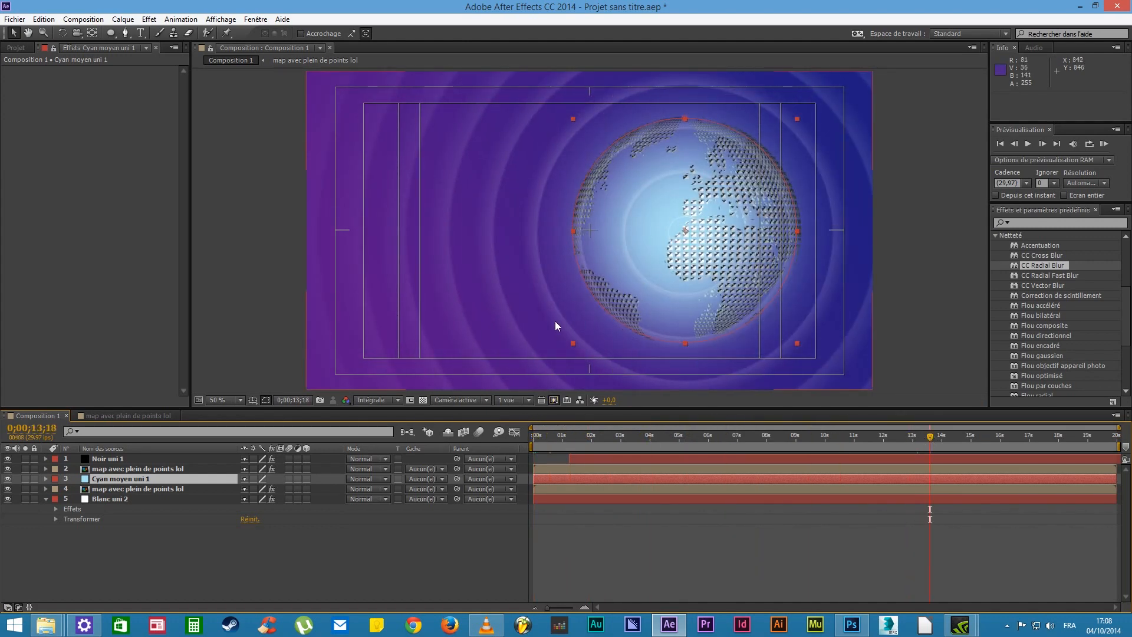
# Deselect all layers and activate the Type tool to start a text in Composition 1
pyautogui.click(113, 498)
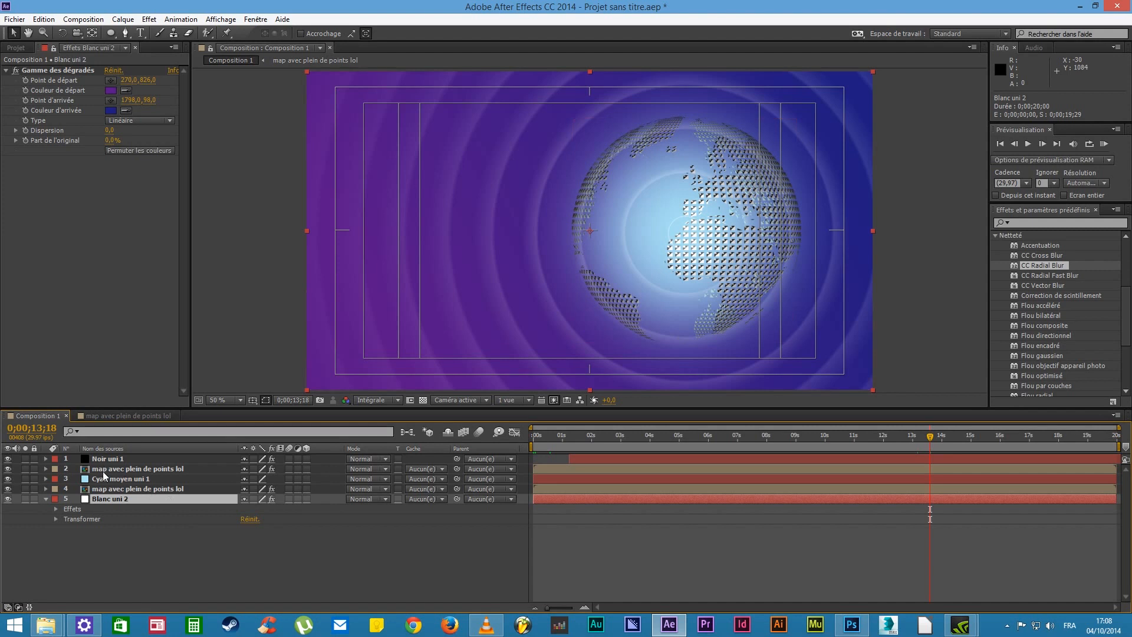
pyautogui.click(231, 568)
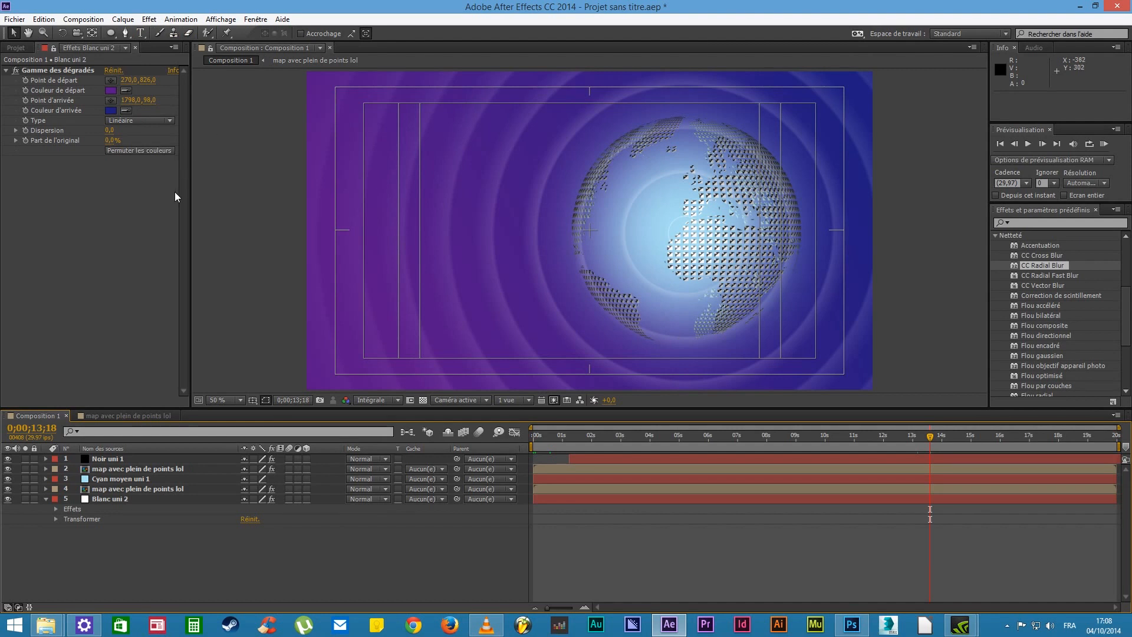
pyautogui.click(142, 33)
pyautogui.press(',')
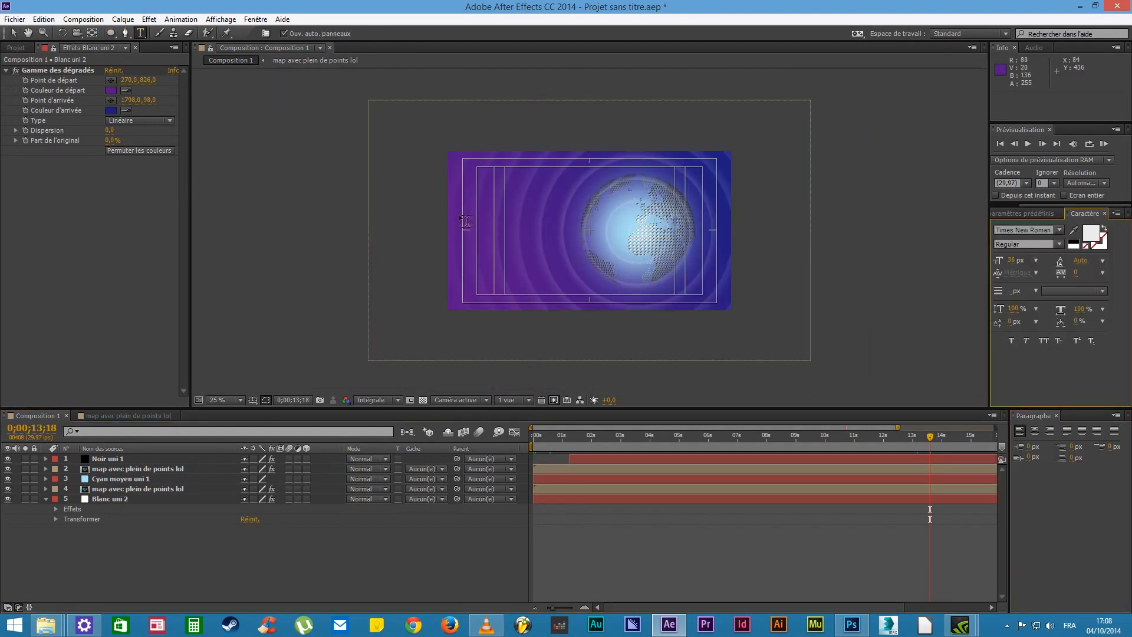
pyautogui.moveTo(449, 204); pyautogui.dragTo(743, 216)
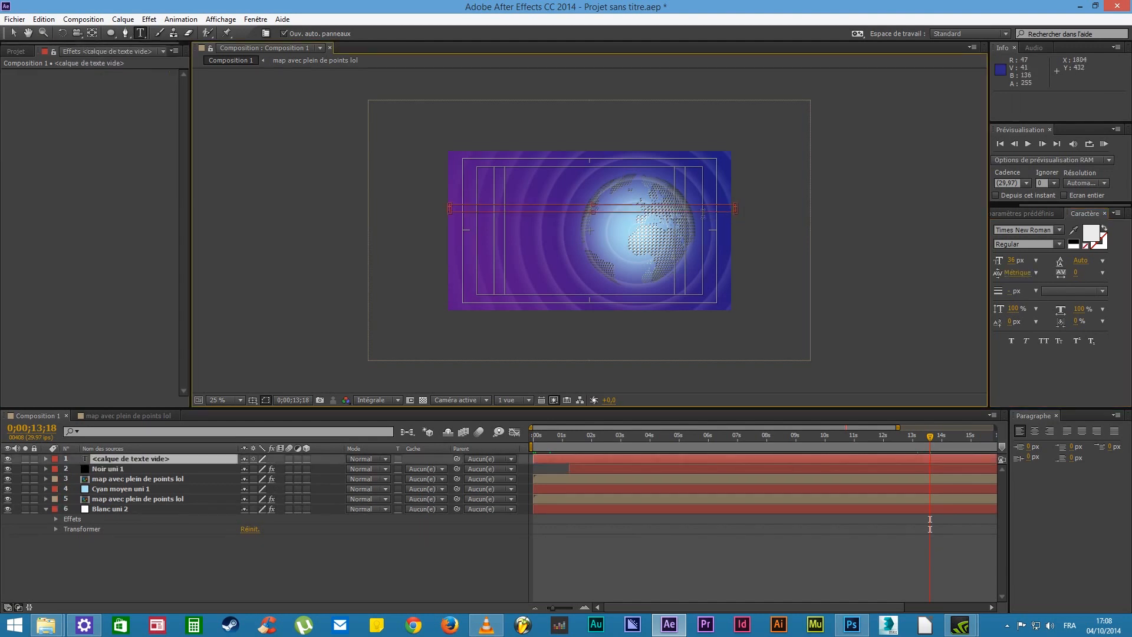
pyautogui.scroll(2, 510, 203)
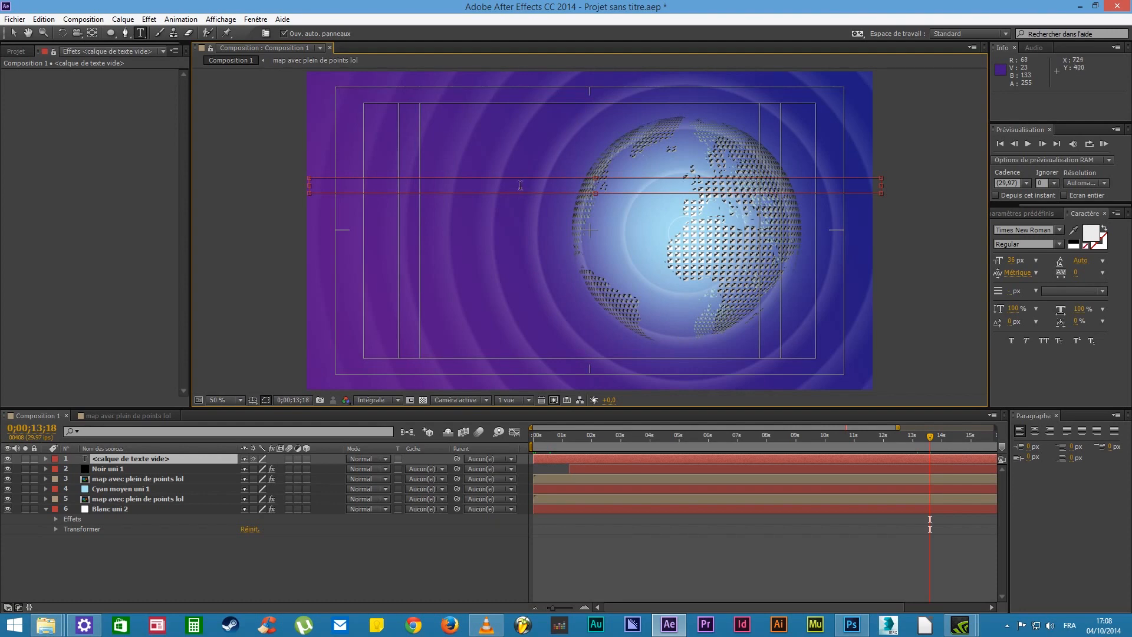
pyautogui.click(499, 628)
pyautogui.click(14, 34)
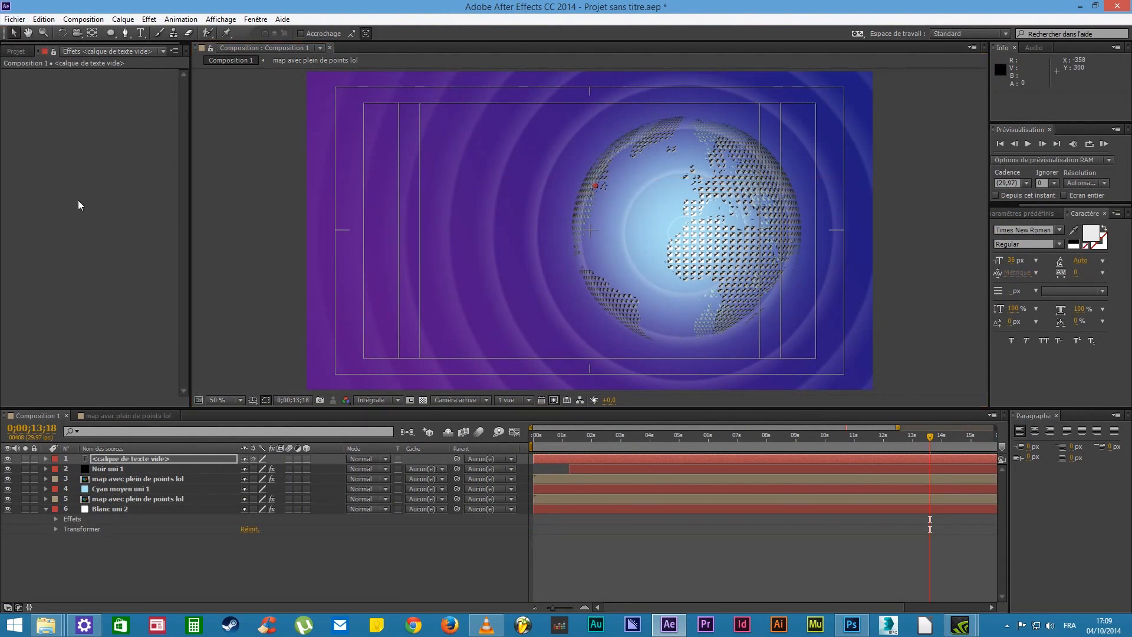
pyautogui.click(120, 461)
pyautogui.press('Delete')
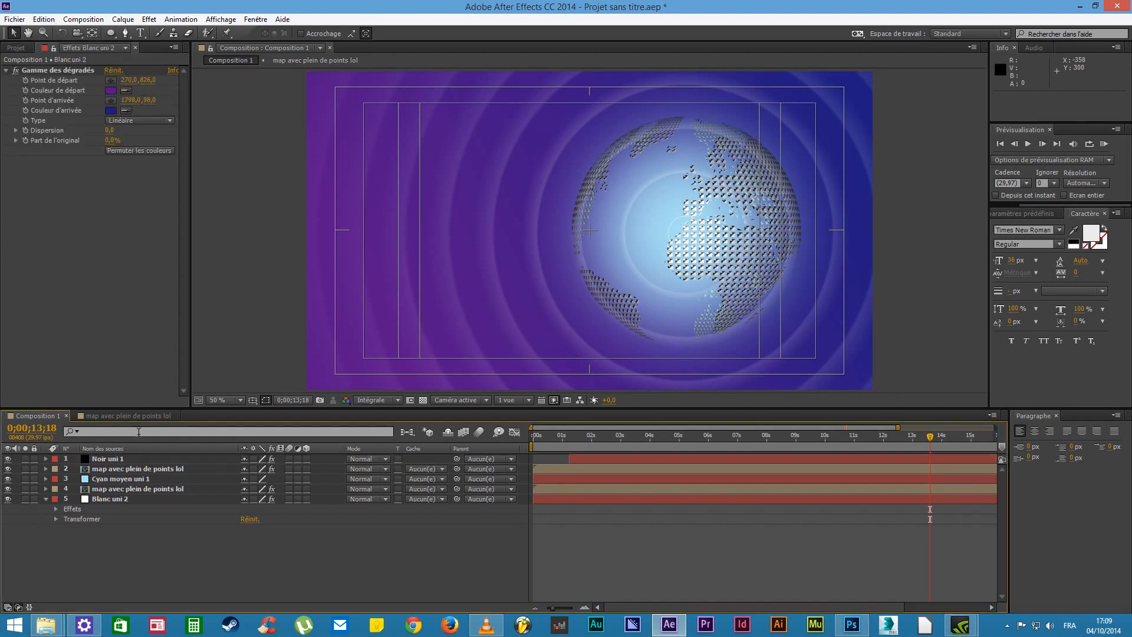
# Draw a thin paragraph text frame across the full composition width and beyond, containing the placeholder text "nnghhfgdgdsssfsfsf"
pyautogui.click(144, 31)
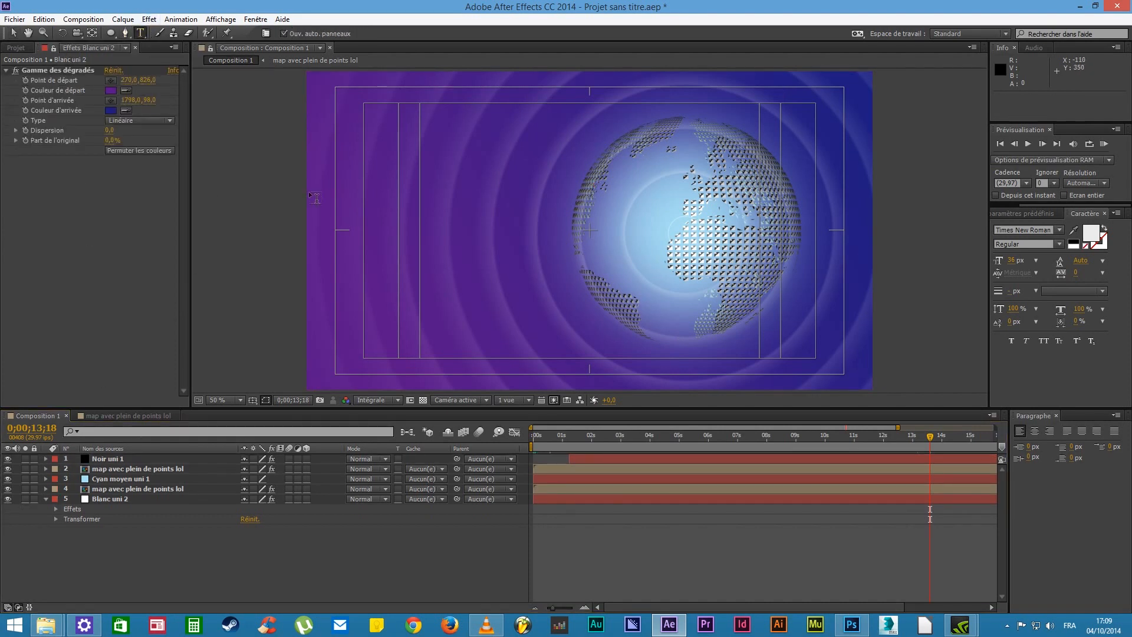
pyautogui.moveTo(275, 181); pyautogui.dragTo(993, 199)
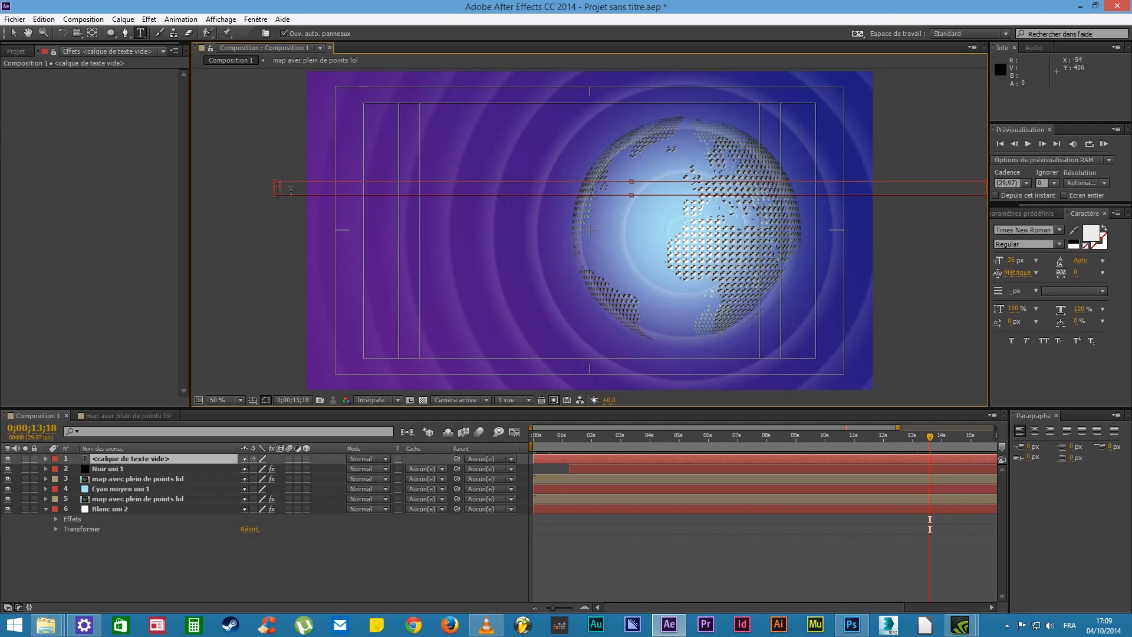
pyautogui.write('gdgdsssfsfsf')
# Extend both ends of the placeholder text frame farther beyond the sides of the composition
pyautogui.moveTo(276, 188); pyautogui.dragTo(216, 185)
pyautogui.moveTo(632, 253); pyautogui.dragTo(307, 275)
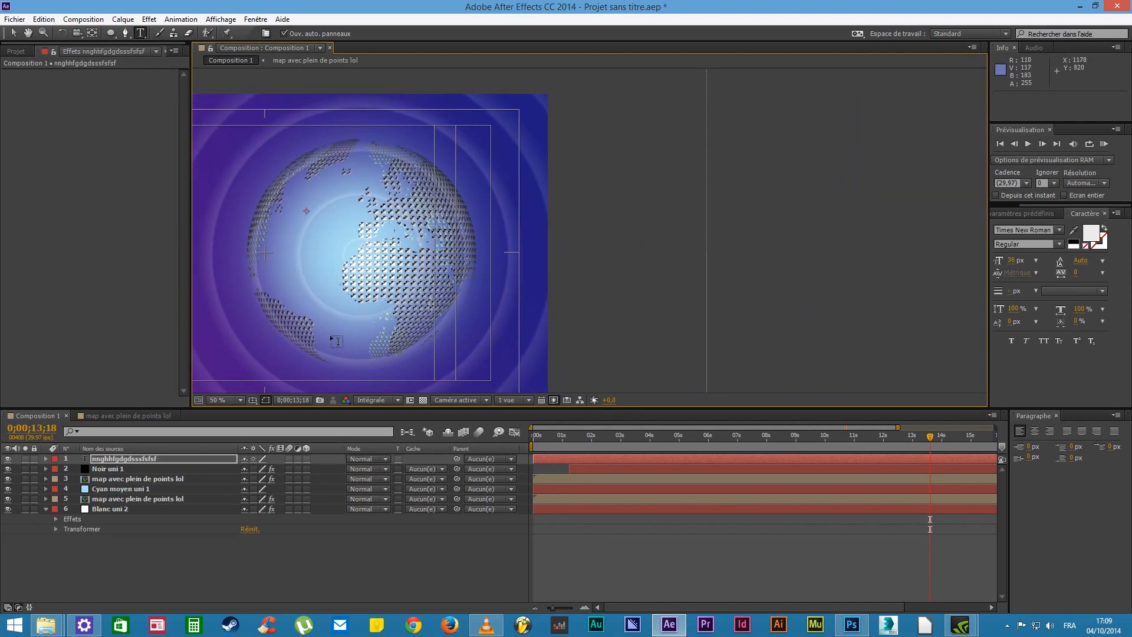
pyautogui.press(',')
pyautogui.click(253, 219)
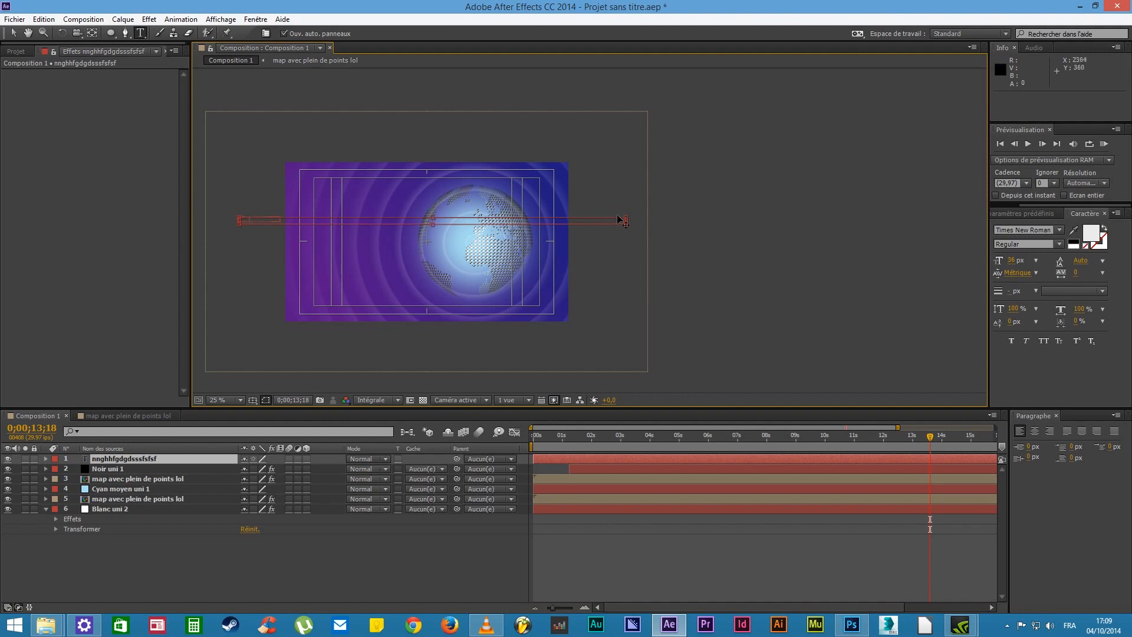
pyautogui.moveTo(640, 219); pyautogui.dragTo(745, 219)
# Move the placeholder text layer inside the left part of the composition, to position 1655, 397
pyautogui.click(14, 32)
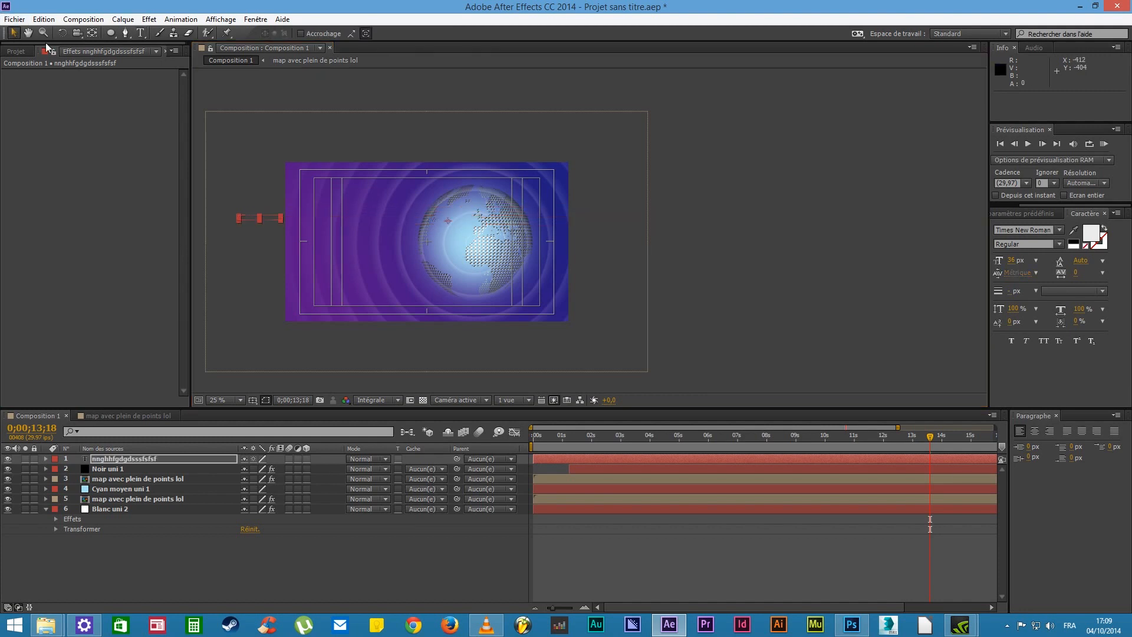
pyautogui.press('.')
pyautogui.moveTo(271, 224); pyautogui.dragTo(643, 222)
pyautogui.moveTo(342, 202); pyautogui.dragTo(476, 207)
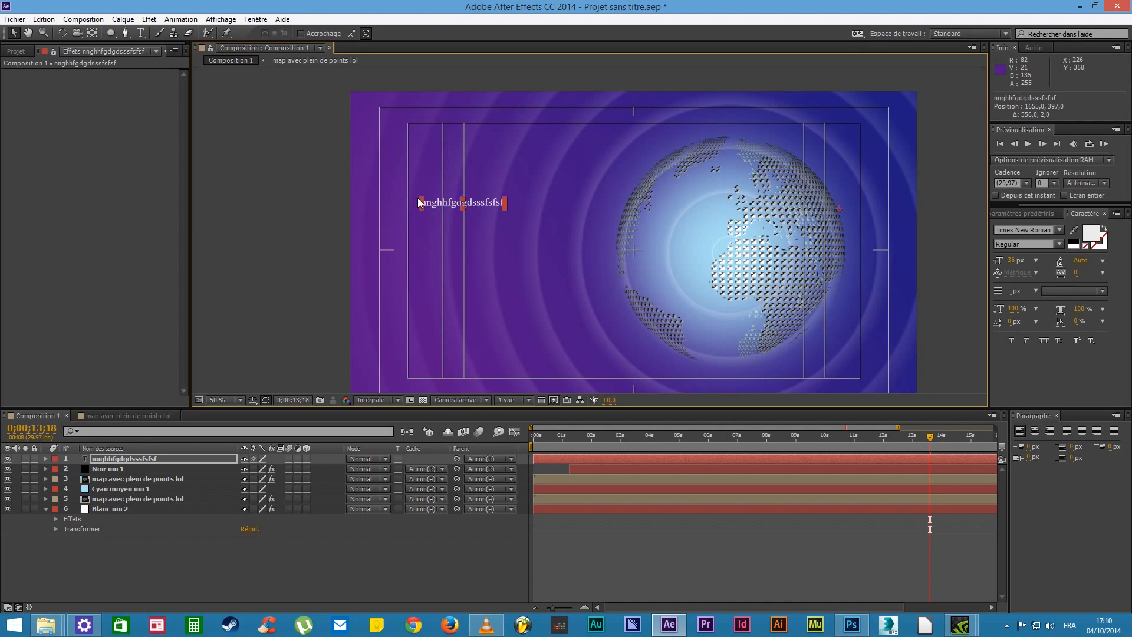
# Enlarge the placeholder text frame slightly by extending its left and lower edges, and open its text for editing
pyautogui.click(246, 255)
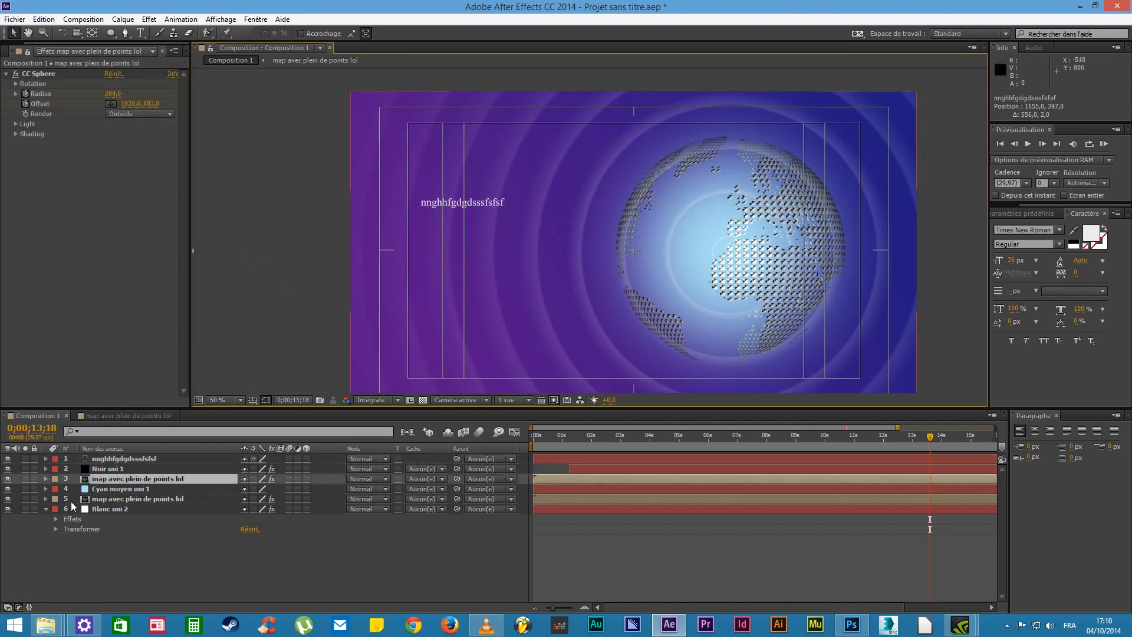
pyautogui.click(123, 458)
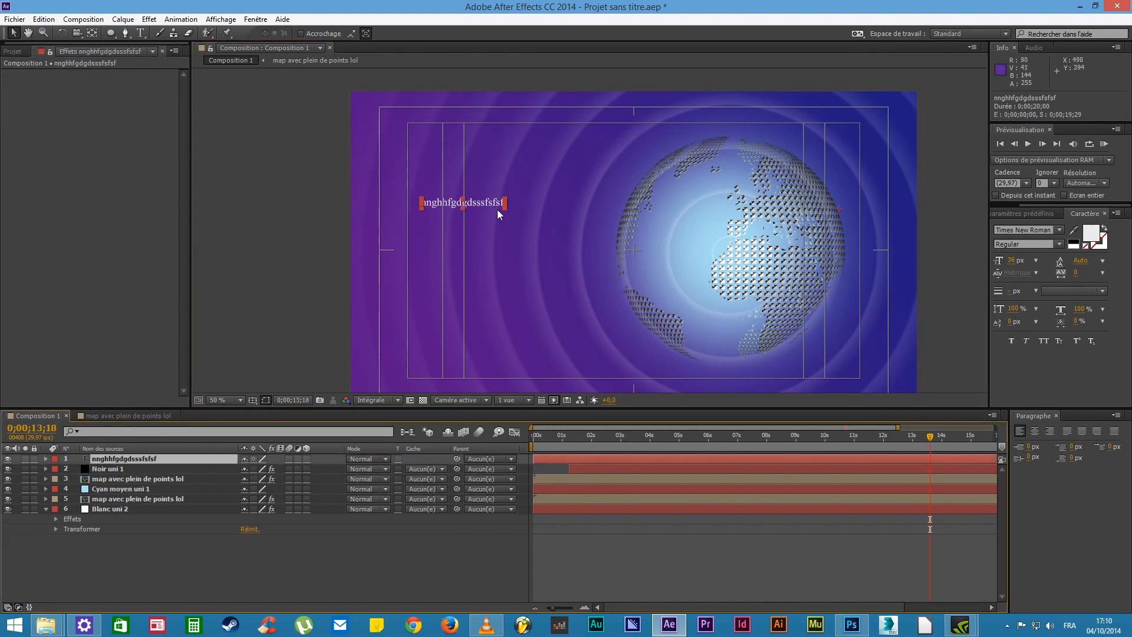
pyautogui.moveTo(505, 208)
pyautogui.mouseDown()
pyautogui.moveTo(543, 226)
pyautogui.moveTo(522, 204)
pyautogui.mouseUp()
pyautogui.hotkey('ctrl', 'z')
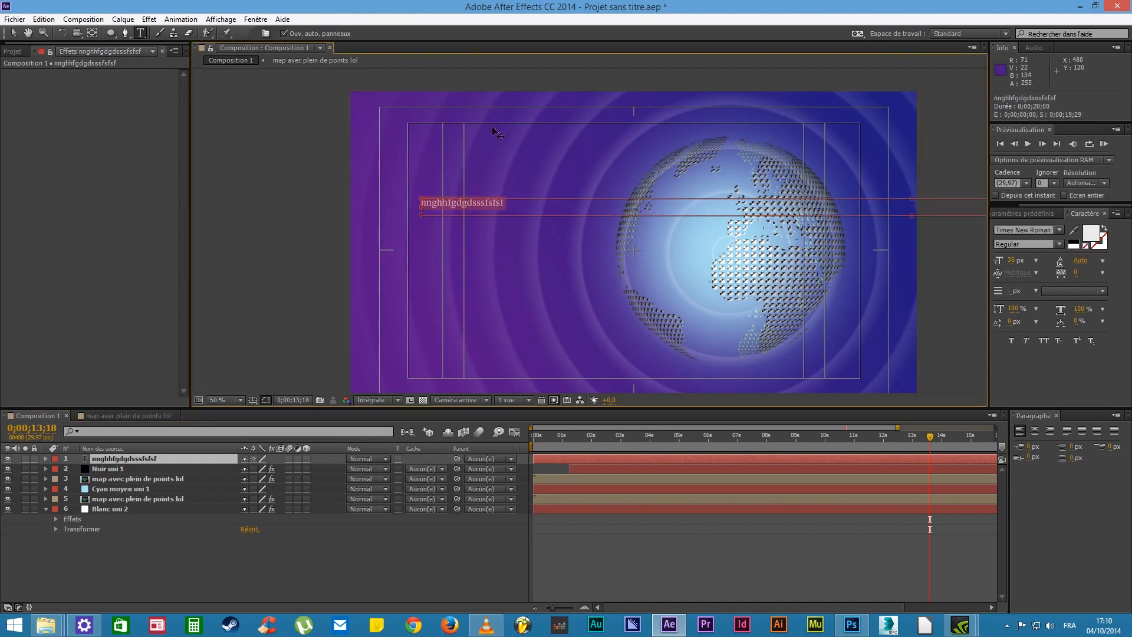
pyautogui.moveTo(414, 207)
pyautogui.mouseDown()
pyautogui.moveTo(279, 206)
pyautogui.moveTo(464, 207)
pyautogui.moveTo(385, 213)
pyautogui.moveTo(415, 213)
pyautogui.mouseUp()
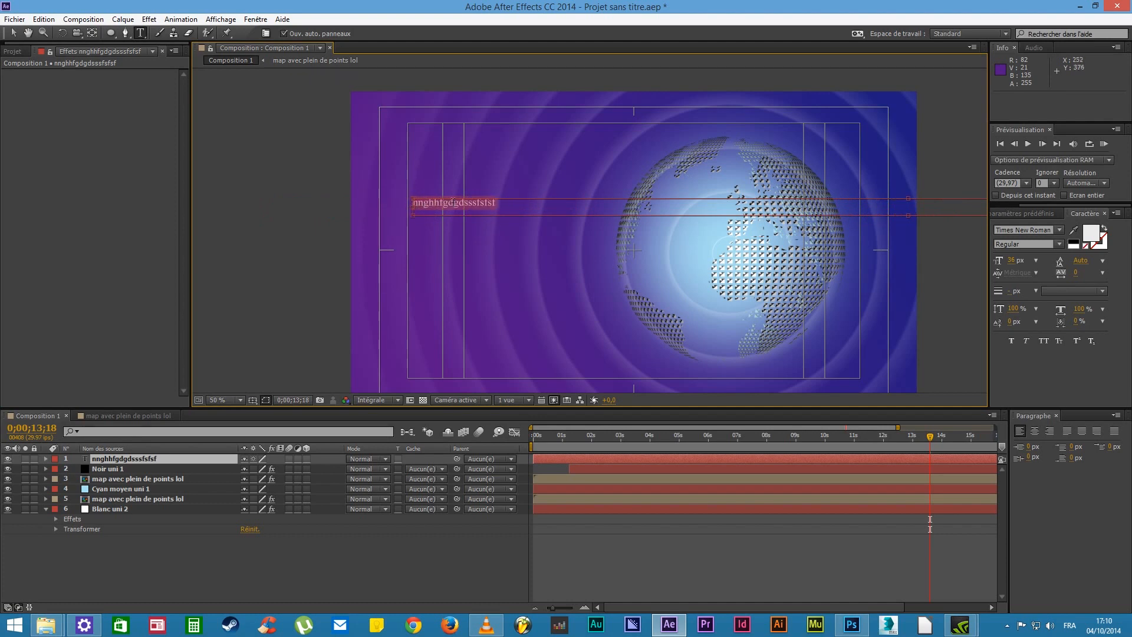
pyautogui.moveTo(908, 216); pyautogui.dragTo(908, 223)
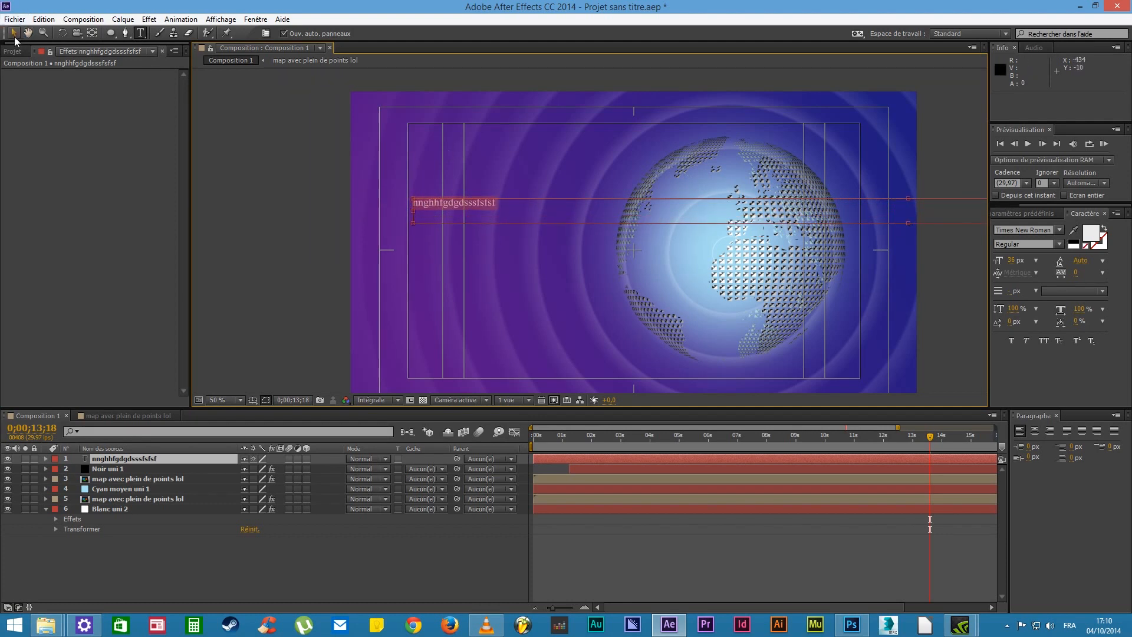
pyautogui.click(15, 38)
pyautogui.doubleClick(479, 203)
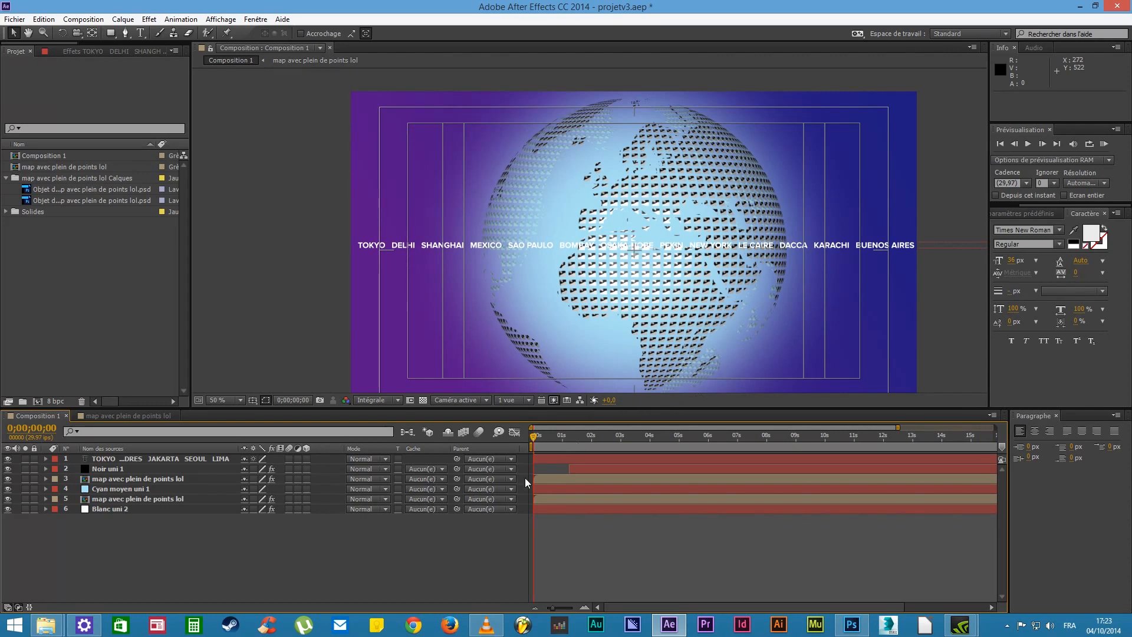
# Shift the left edge of the city-name text frame slightly inward and scrub the timeline to check the text over the globe
pyautogui.moveTo(535, 437); pyautogui.dragTo(510, 442)
pyautogui.click(369, 246)
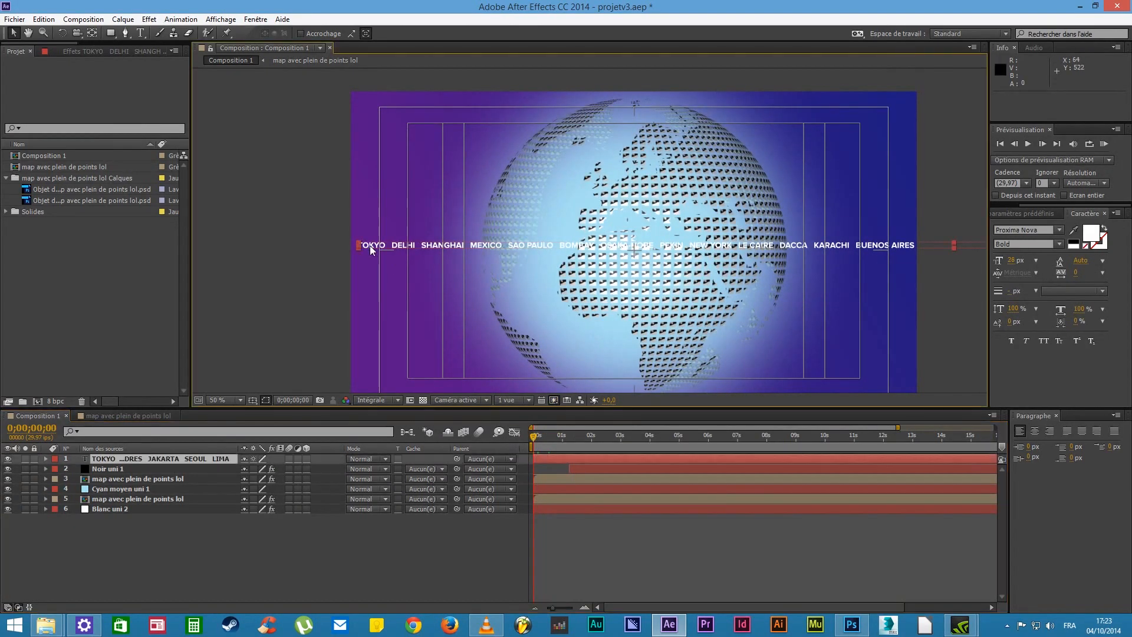
pyautogui.doubleClick(369, 246)
pyautogui.moveTo(358, 254)
pyautogui.mouseDown()
pyautogui.moveTo(528, 259)
pyautogui.moveTo(350, 258)
pyautogui.moveTo(379, 251)
pyautogui.mouseUp()
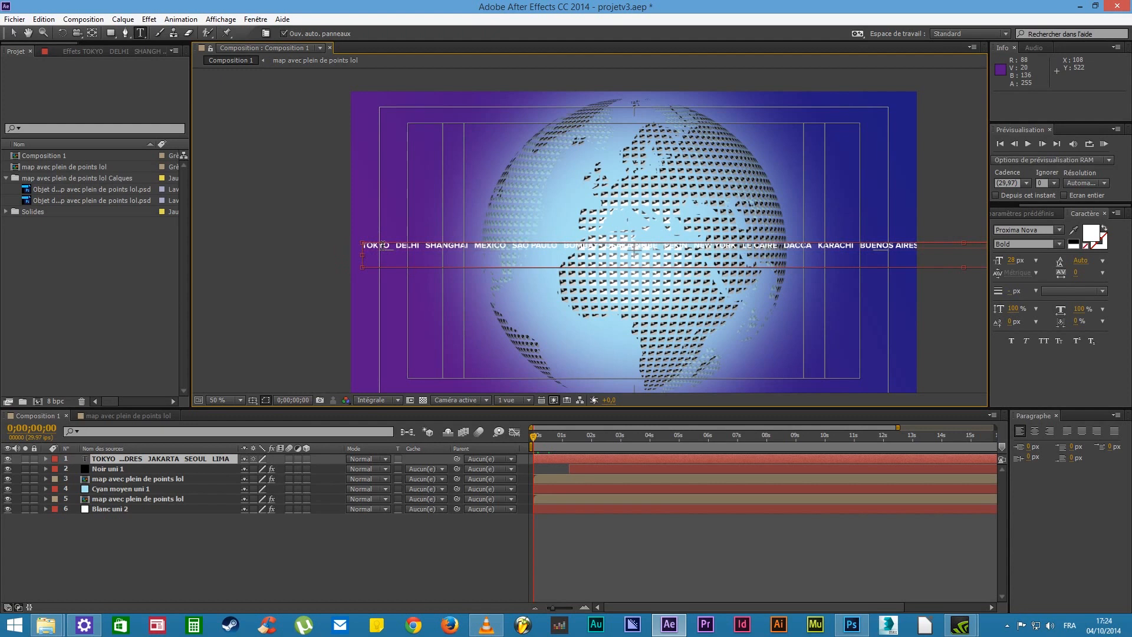
pyautogui.click(14, 33)
pyautogui.moveTo(646, 437); pyautogui.dragTo(903, 461)
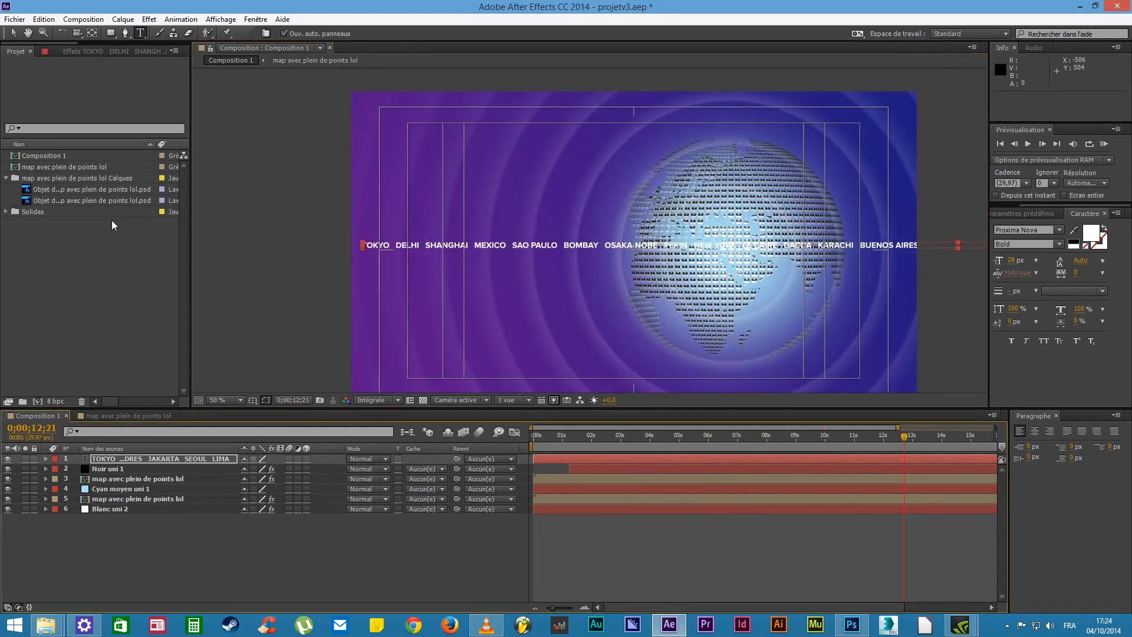
pyautogui.press('Home')
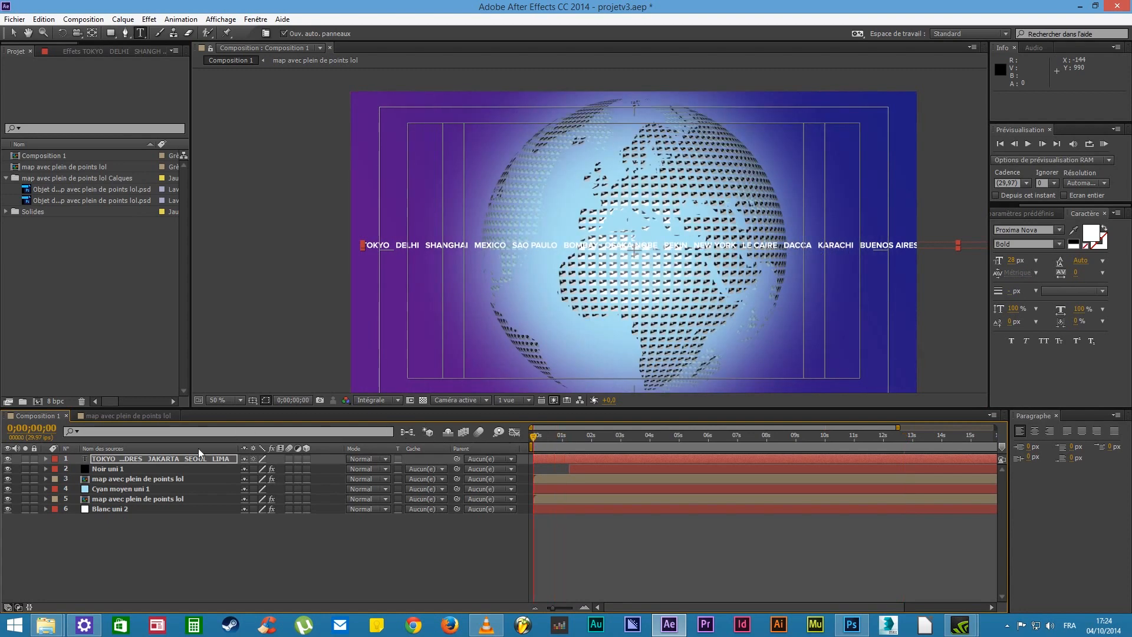
# Precompose the city-name text layer, moving all attributes into a new composition under the default name
pyautogui.click(185, 455)
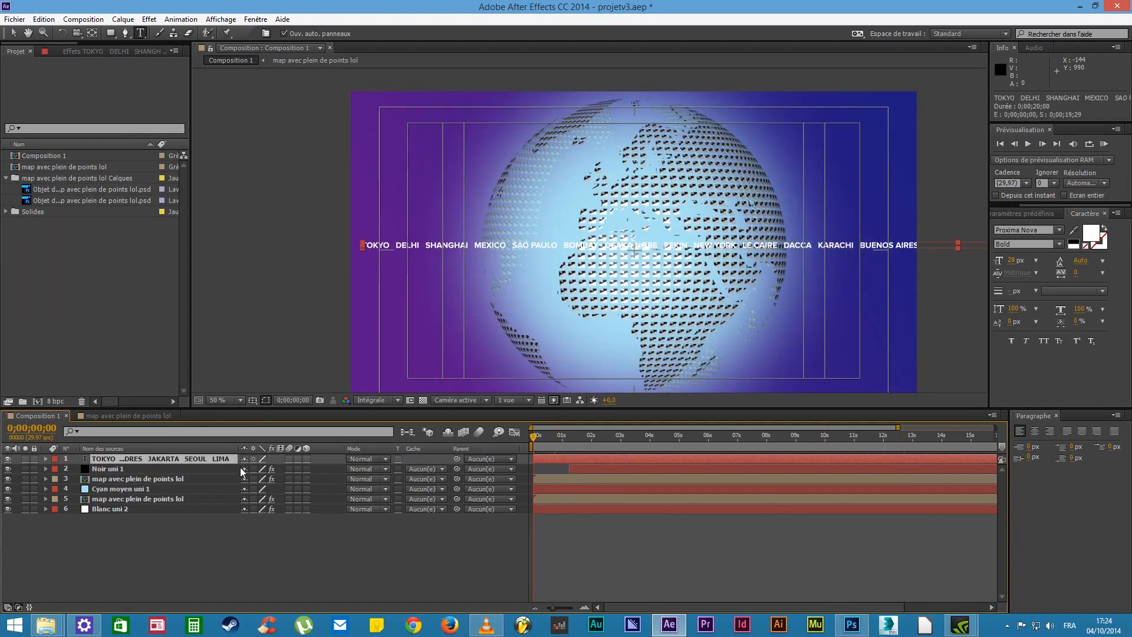
pyautogui.rightClick(207, 457)
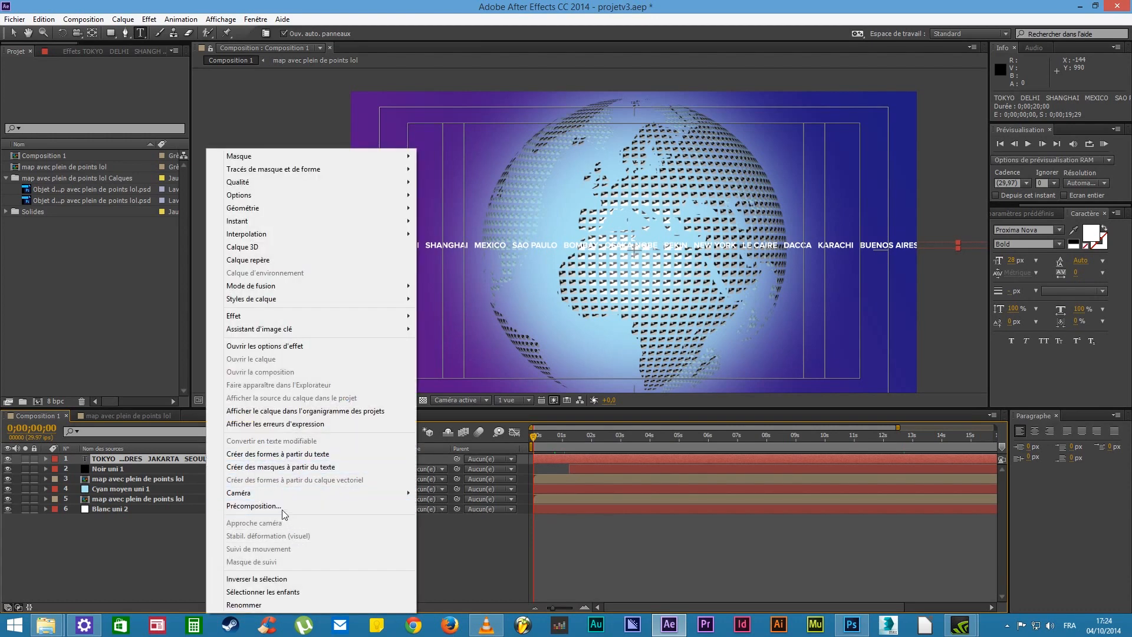
pyautogui.click(116, 461)
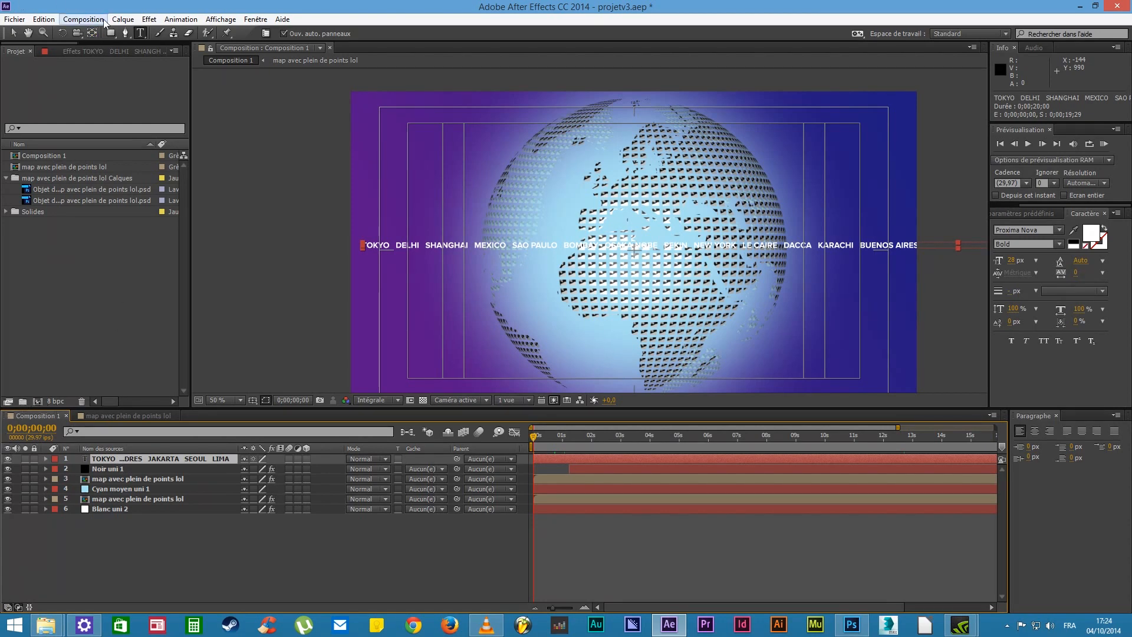
pyautogui.click(122, 19)
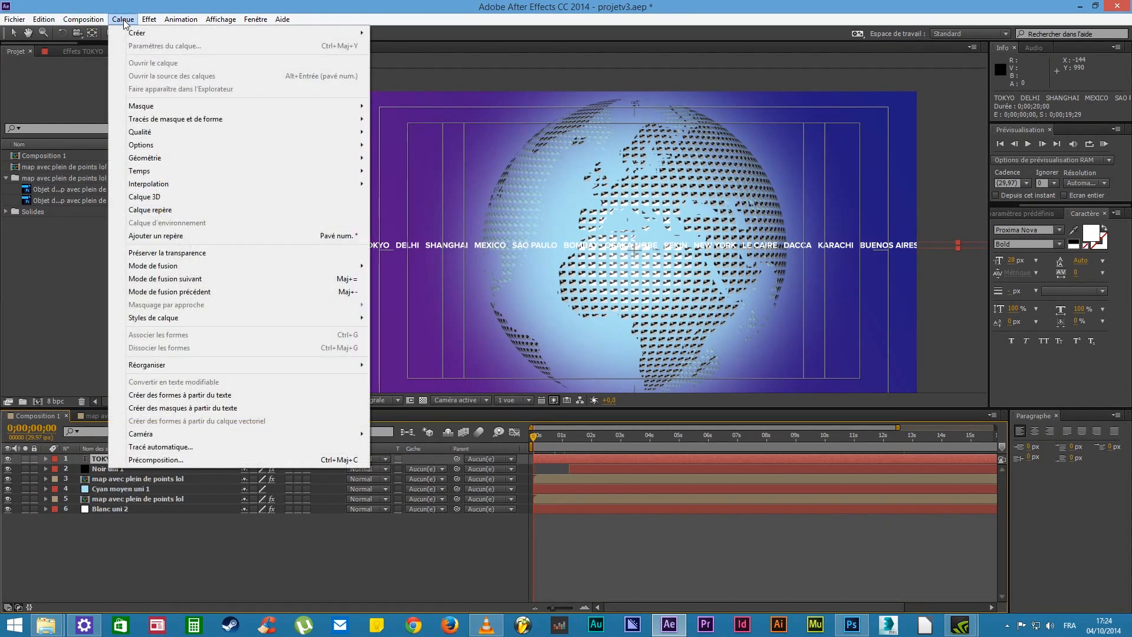
pyautogui.click(154, 459)
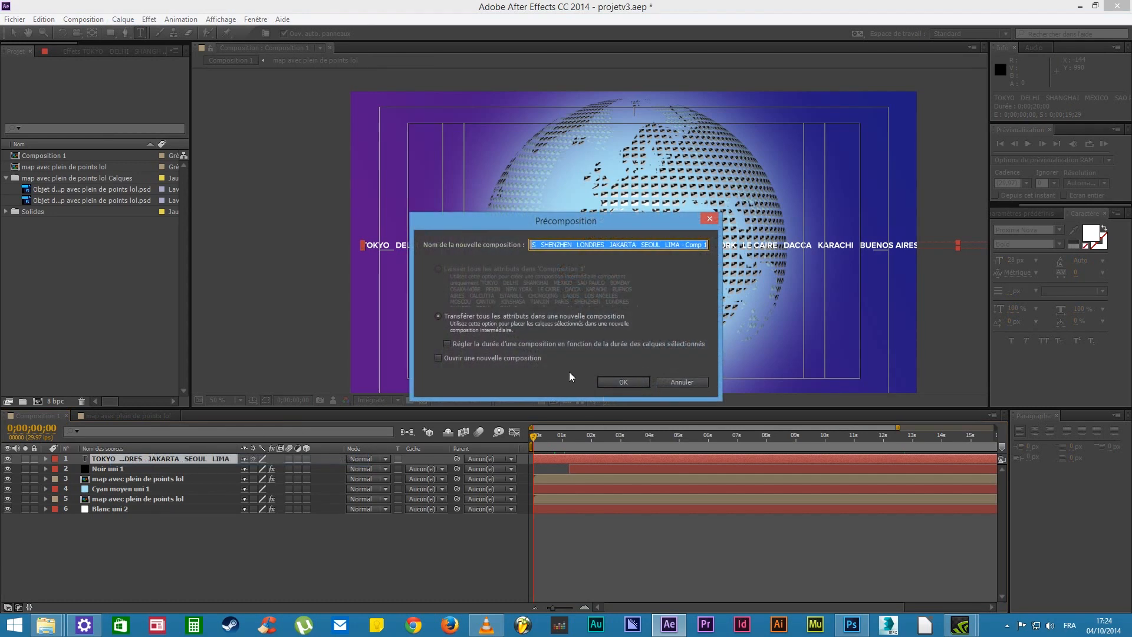
pyautogui.click(624, 381)
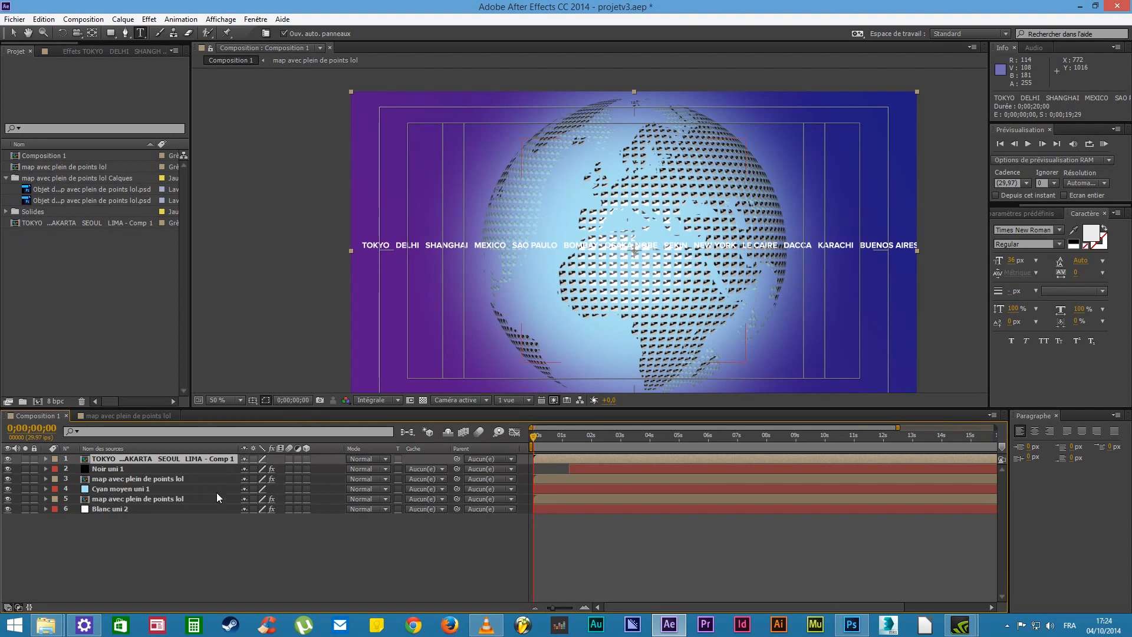
# Open the city-name precomposition from the project items
pyautogui.click(8, 215)
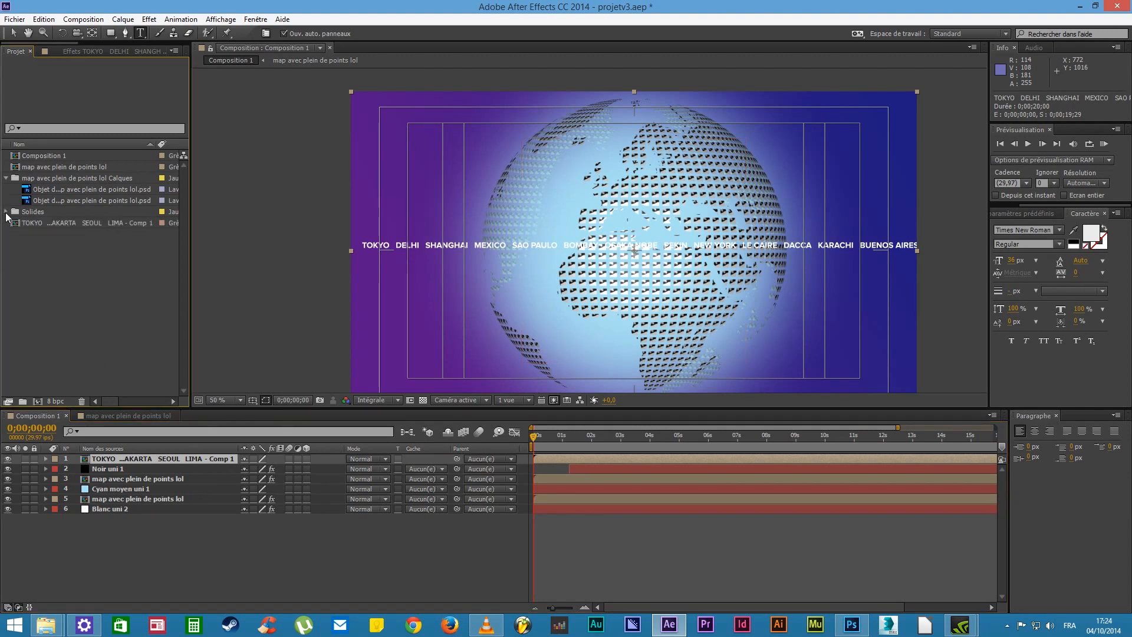
pyautogui.click(6, 214)
pyautogui.click(6, 213)
pyautogui.click(168, 458)
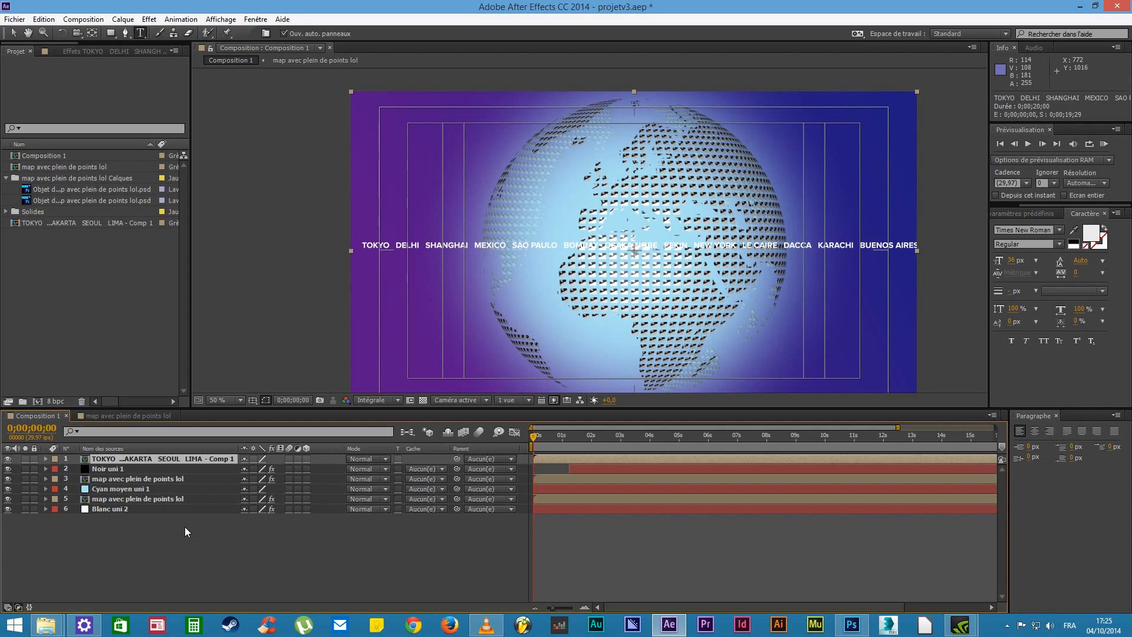
pyautogui.click(121, 416)
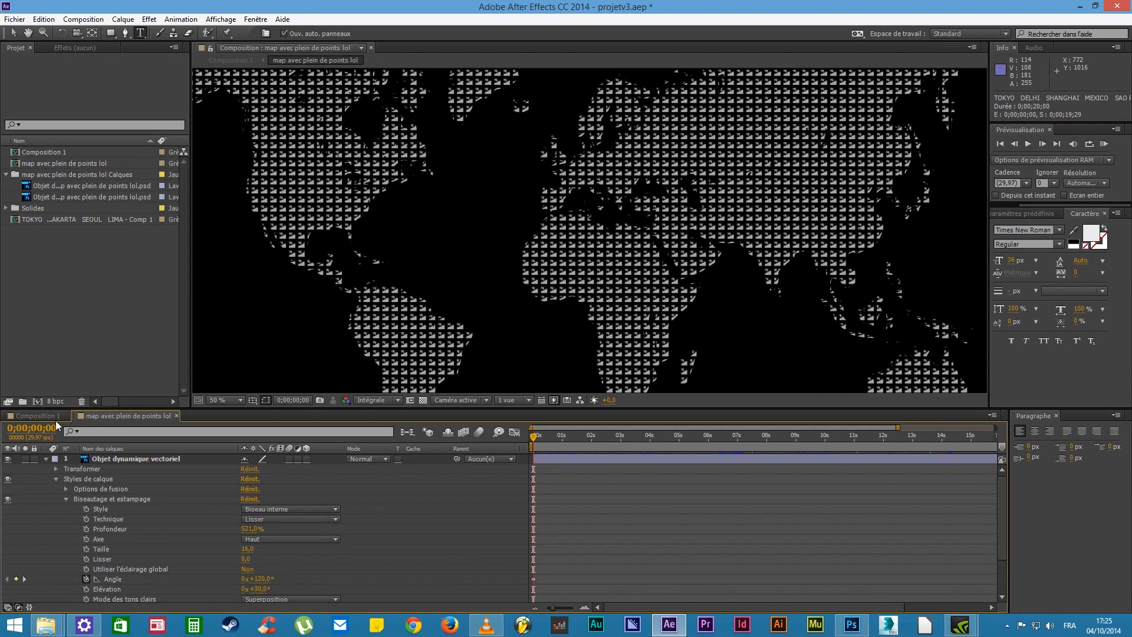
pyautogui.click(46, 416)
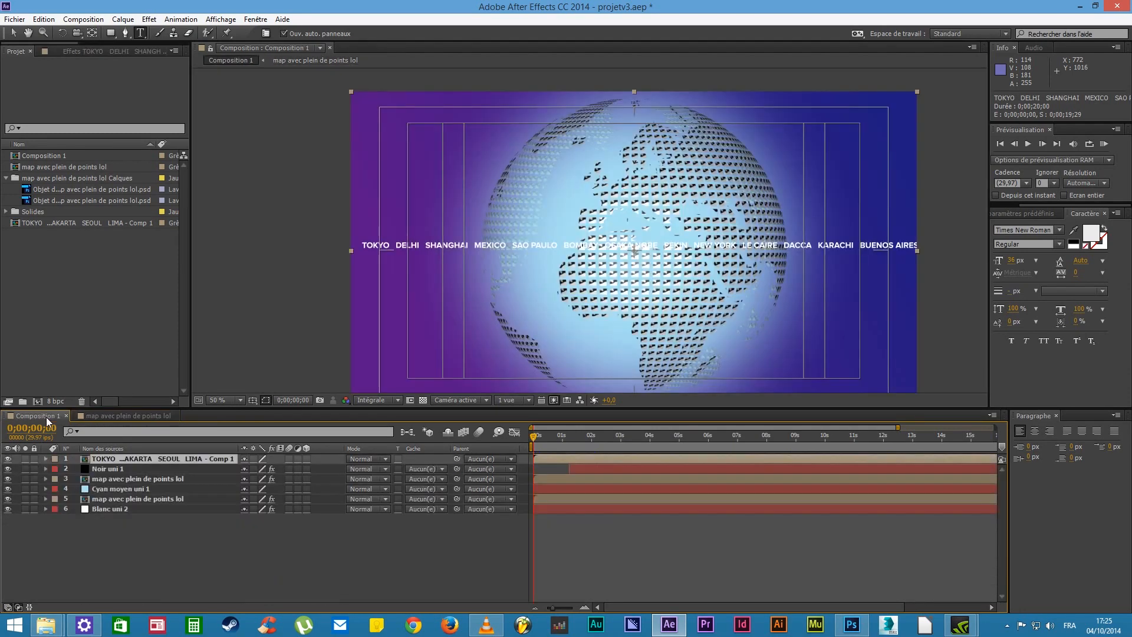
pyautogui.doubleClick(63, 222)
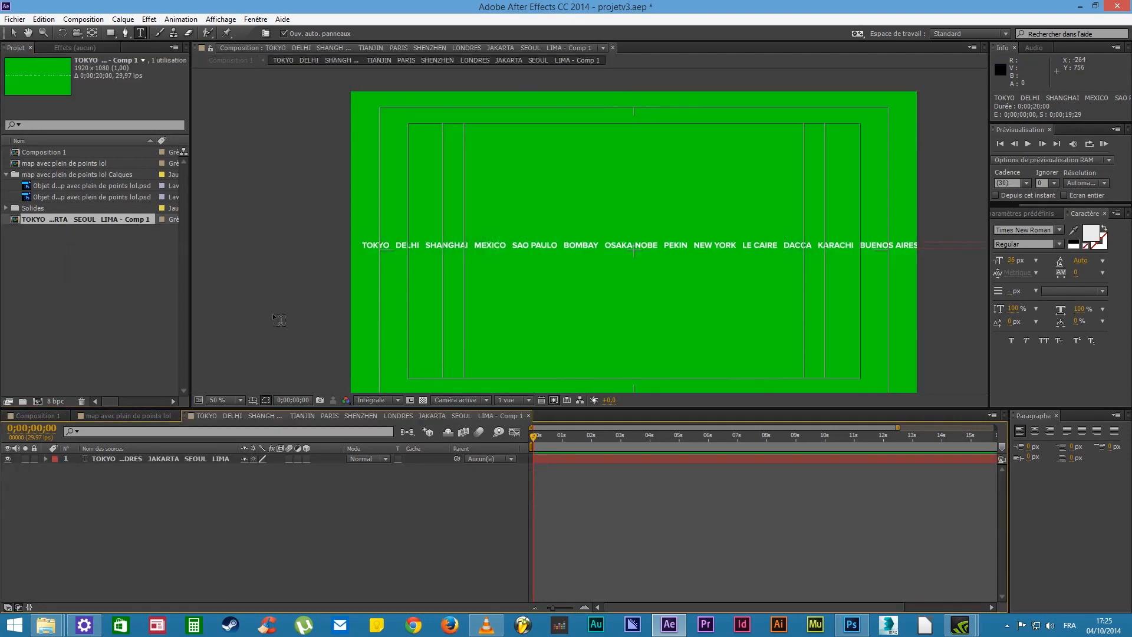
# Enable Position keyframes on the city-name text at the first frame and move the text off the composition's right side to 4115, 547
pyautogui.moveTo(540, 436); pyautogui.dragTo(556, 436)
pyautogui.press('Home')
pyautogui.click(47, 458)
pyautogui.click(56, 478)
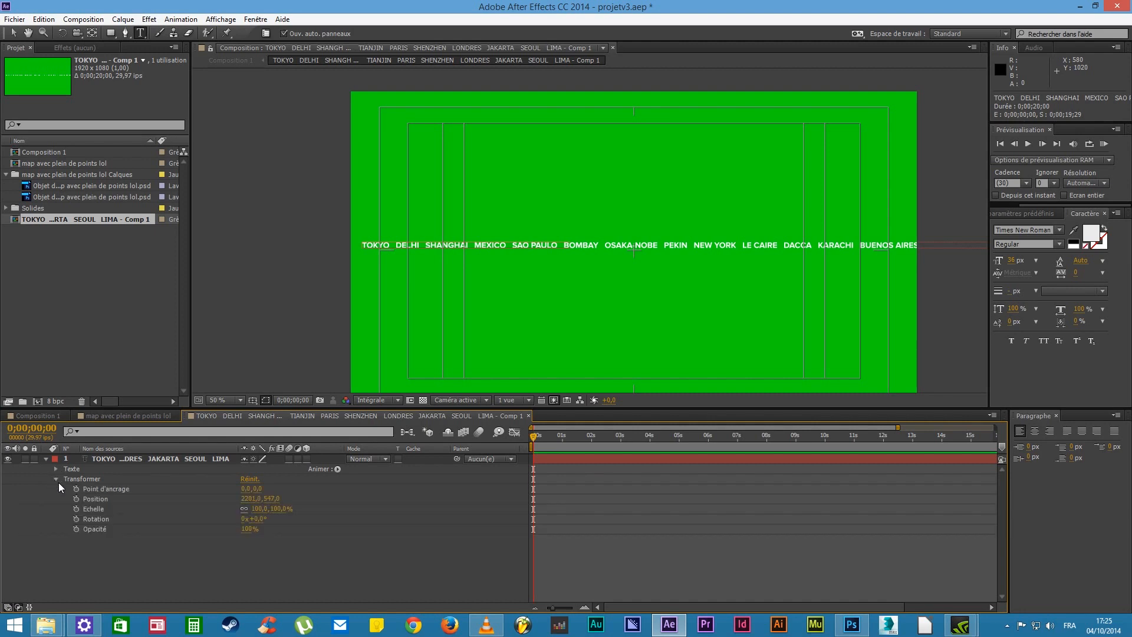
pyautogui.click(76, 498)
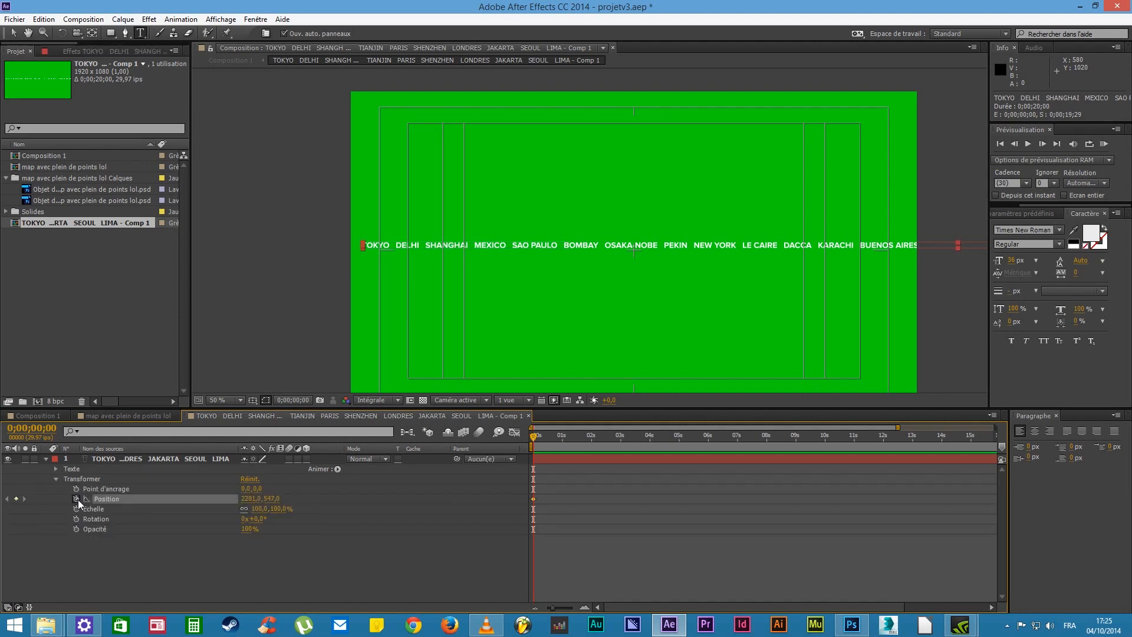
pyautogui.click(13, 33)
pyautogui.moveTo(518, 244); pyautogui.dragTo(1037, 252)
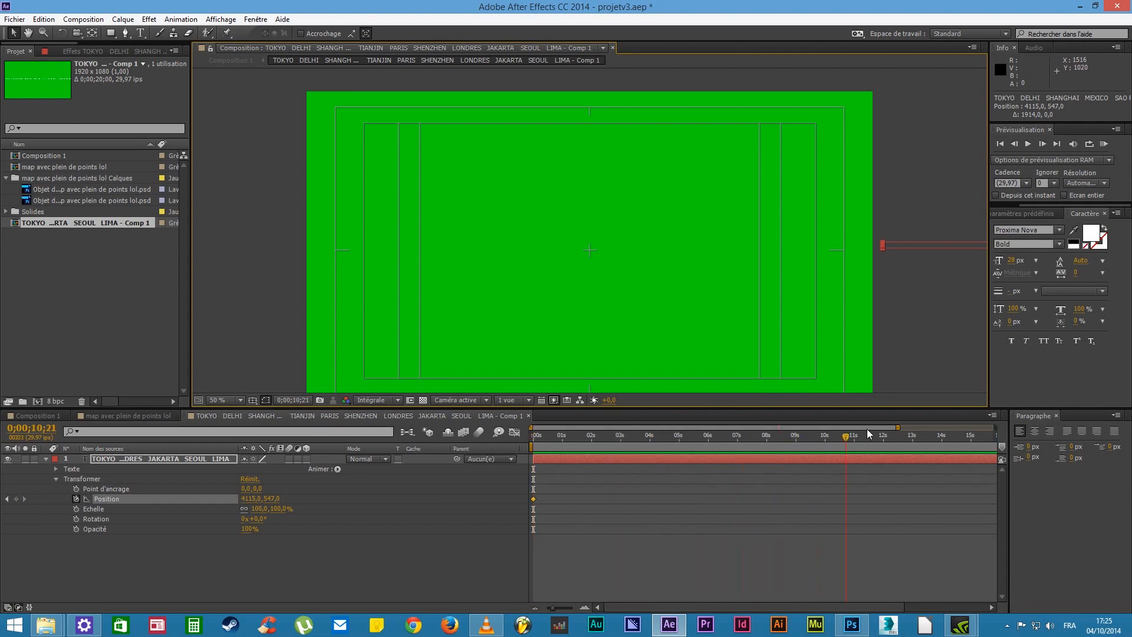
# At the last frame, move the city-name text leftward to -601, 547 as its end Position keyframe
pyautogui.press('End')
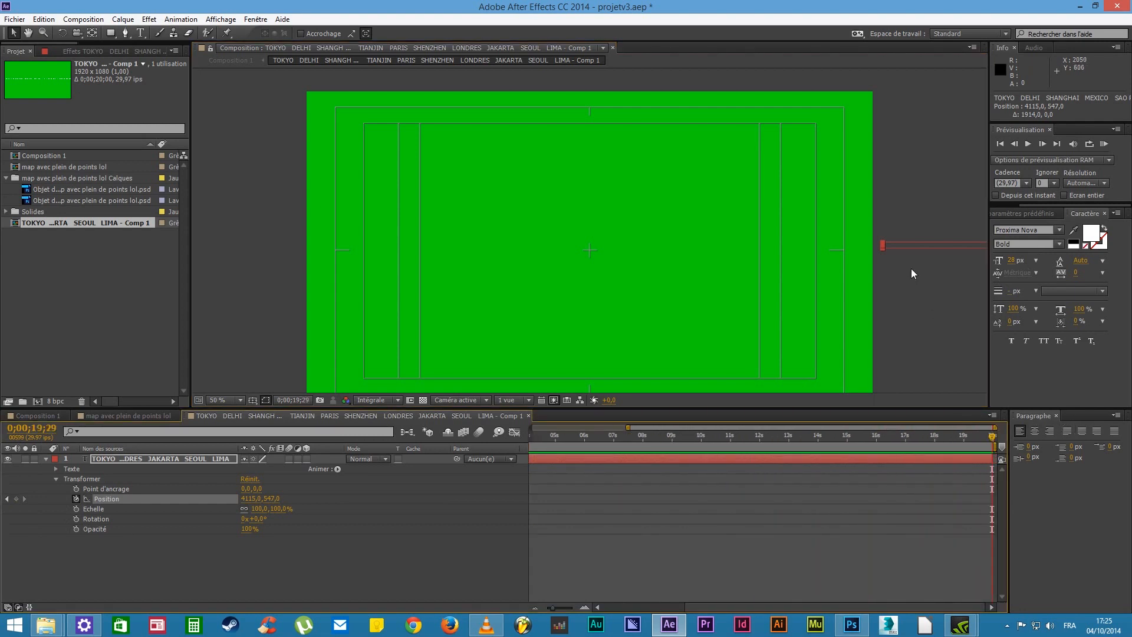
pyautogui.press(',')
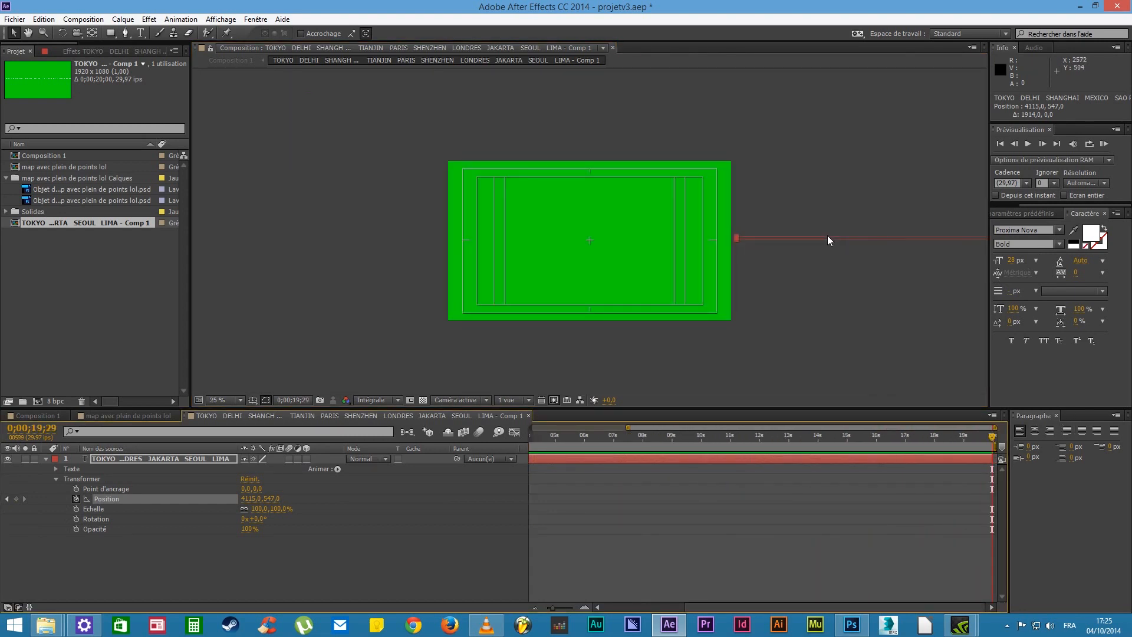
pyautogui.moveTo(813, 236); pyautogui.dragTo(139, 239)
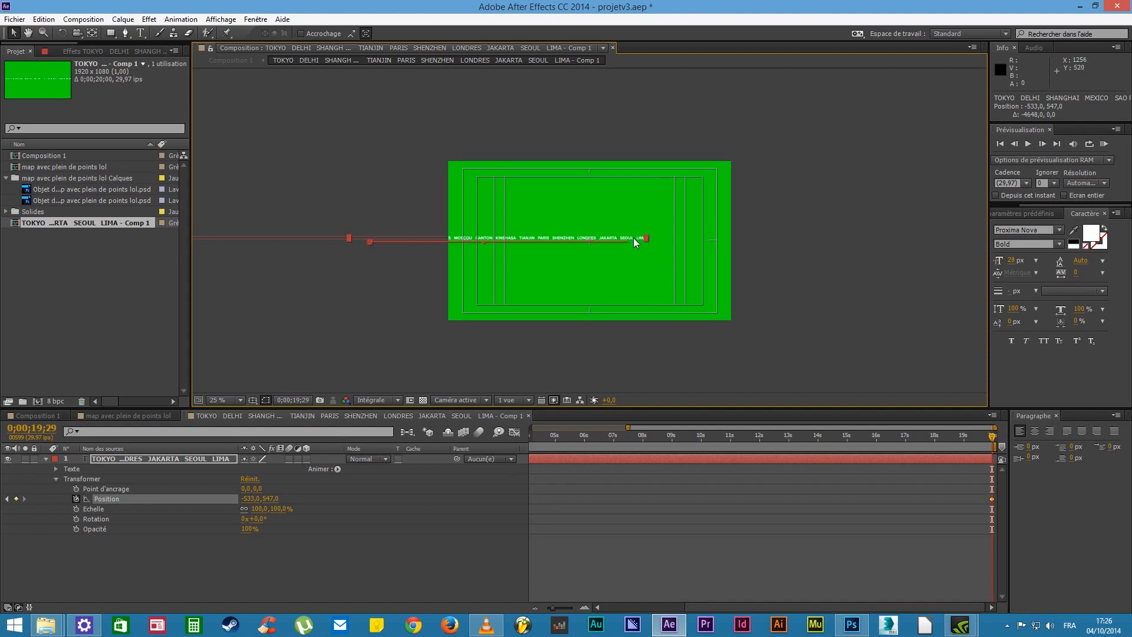
pyautogui.moveTo(633, 237); pyautogui.dragTo(622, 235)
pyautogui.click(792, 259)
pyautogui.press('.')
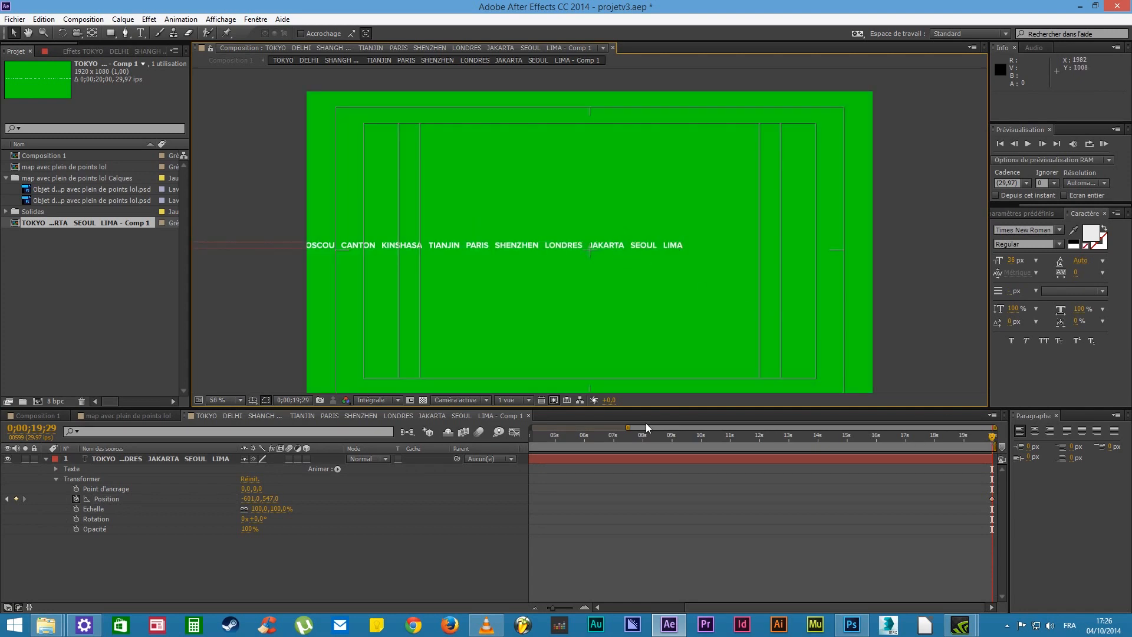
pyautogui.moveTo(986, 439); pyautogui.dragTo(1094, 447)
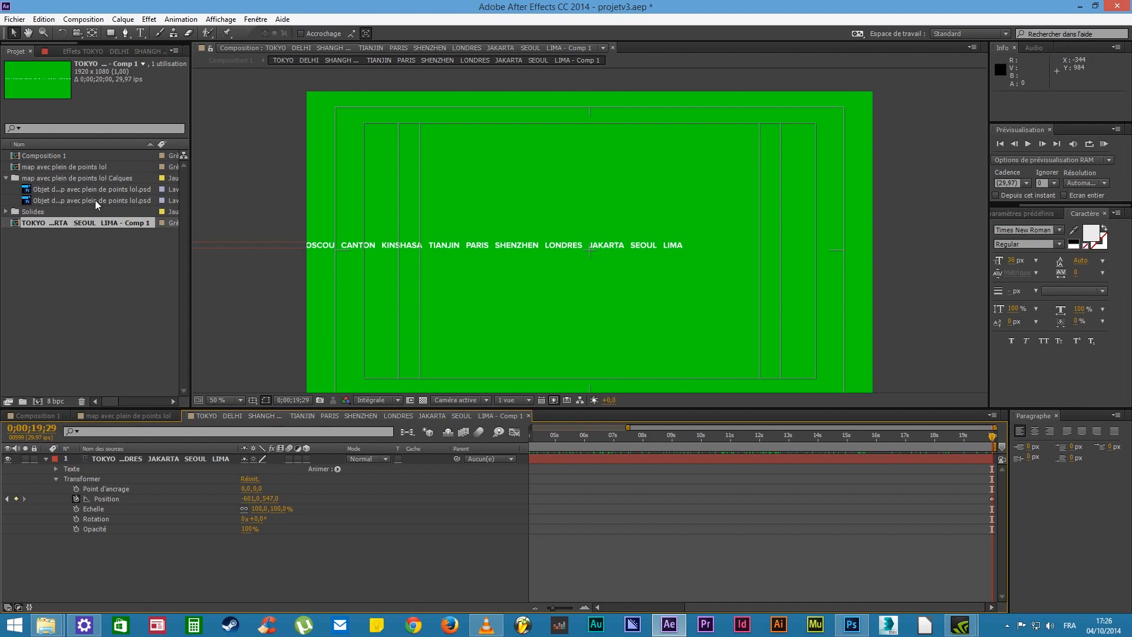
# Return to Composition 1 and rename it étape 1 in the project items
pyautogui.click(37, 417)
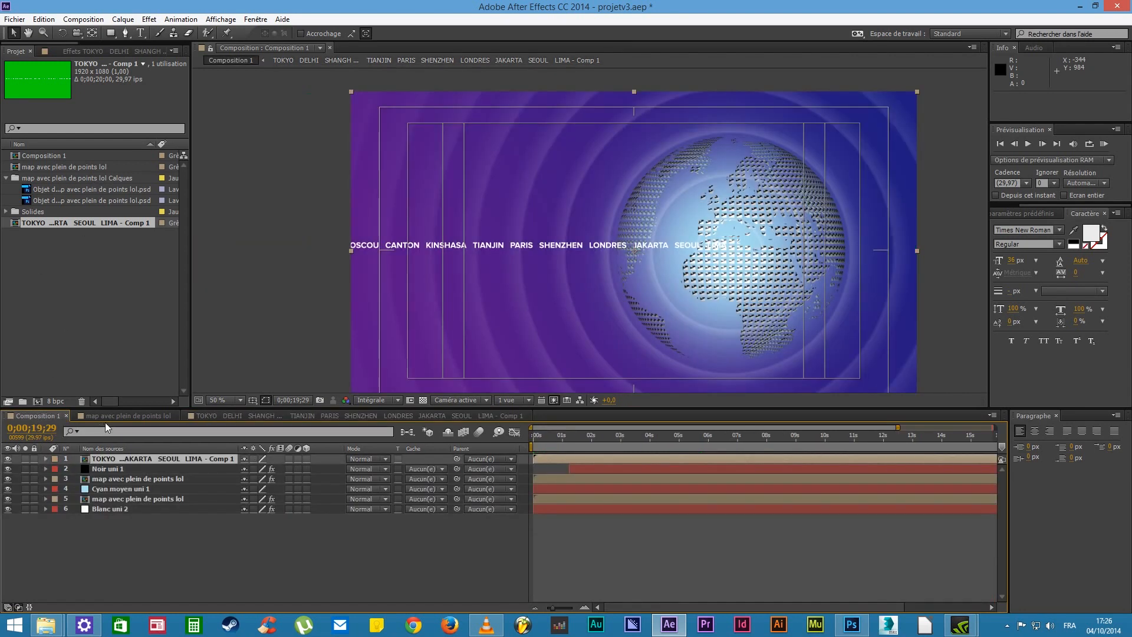
pyautogui.rightClick(51, 157)
pyautogui.click(119, 320)
pyautogui.write('étape')
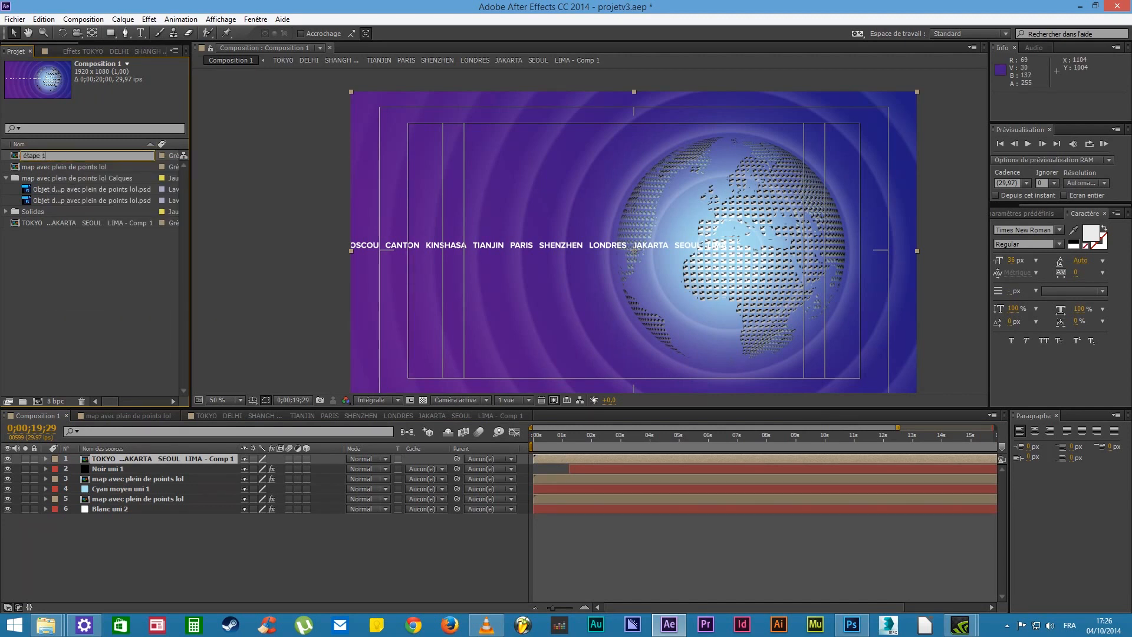
pyautogui.write(' 1')
pyautogui.press('Return')
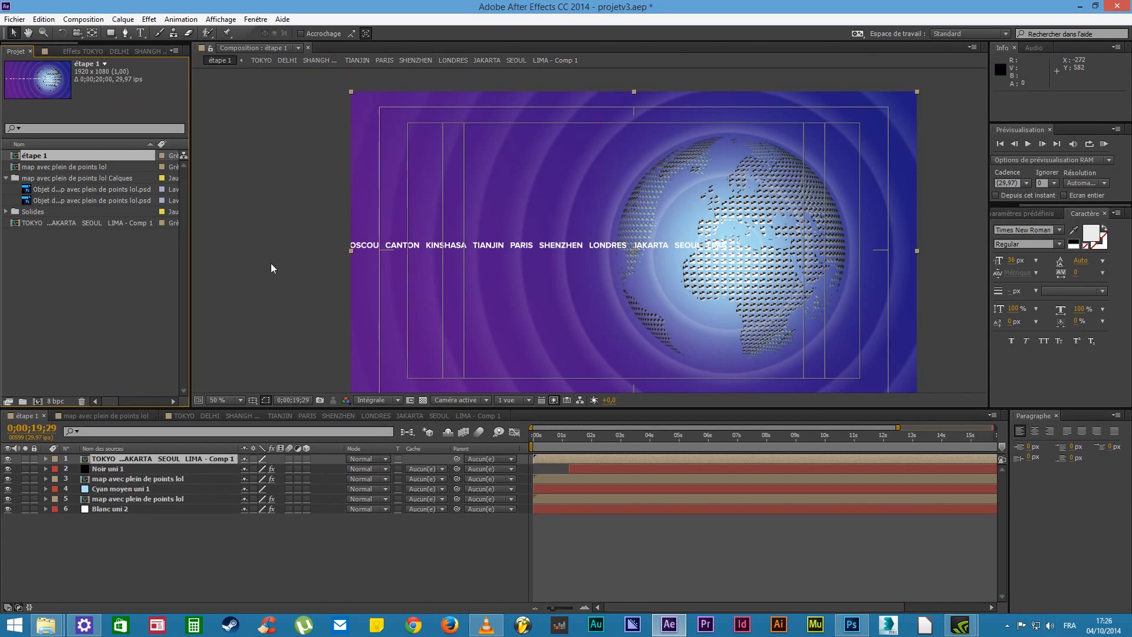
# Scrub through the étape 1 composition and examine how the city names pass over the globe
pyautogui.moveTo(577, 438); pyautogui.dragTo(645, 440)
pyautogui.moveTo(687, 433); pyautogui.dragTo(875, 418)
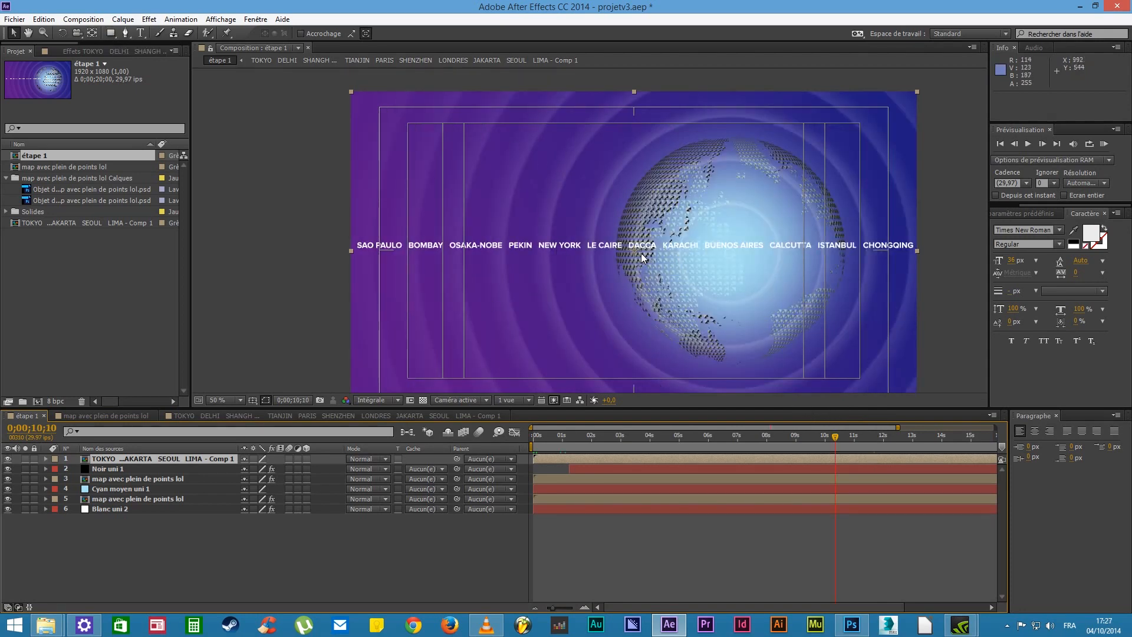
pyautogui.press('.')
pyautogui.press('.')
pyautogui.press('.')
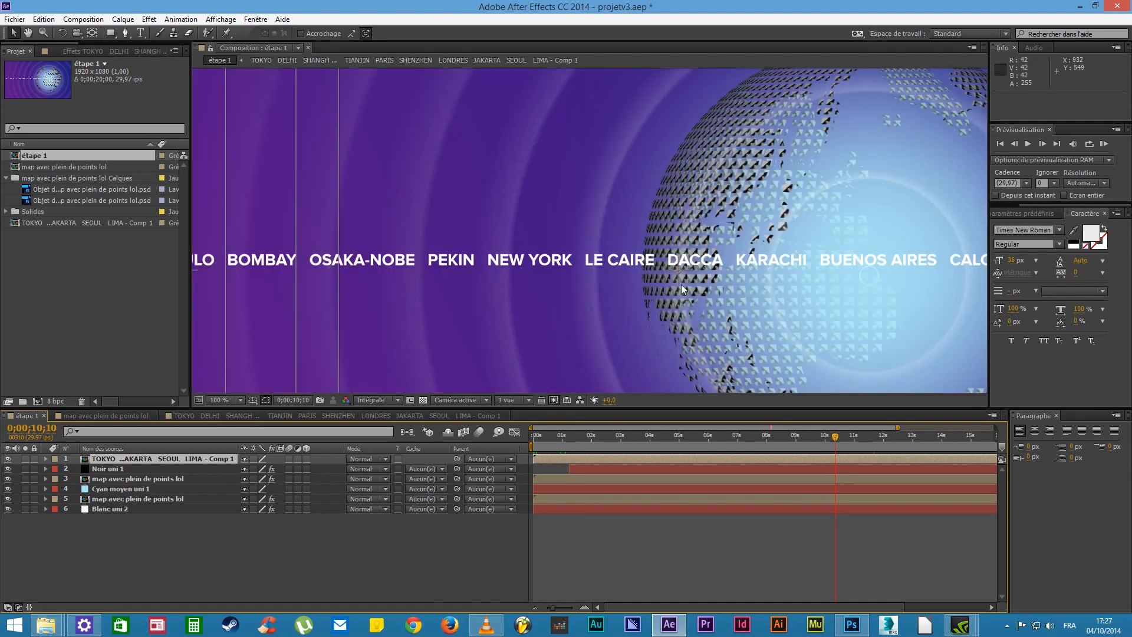
# Try moving the city-name precomposition layer up and leftward in the composition, and undo the move
pyautogui.moveTo(707, 295); pyautogui.dragTo(665, 245)
pyautogui.press(',')
pyautogui.press(',')
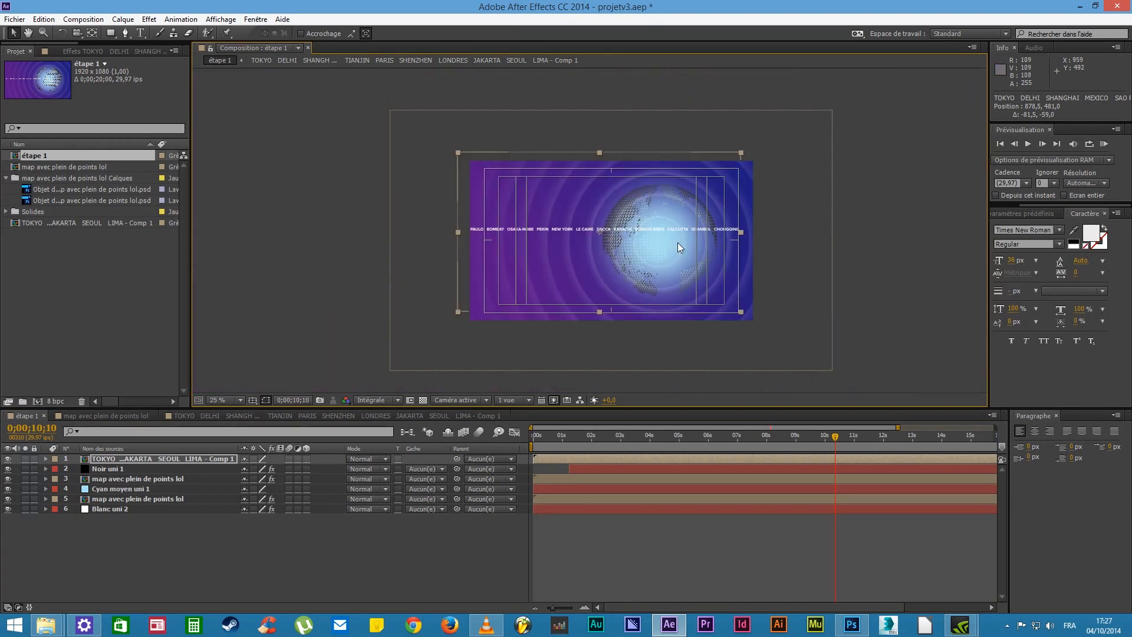
pyautogui.hotkey('ctrl', 'z')
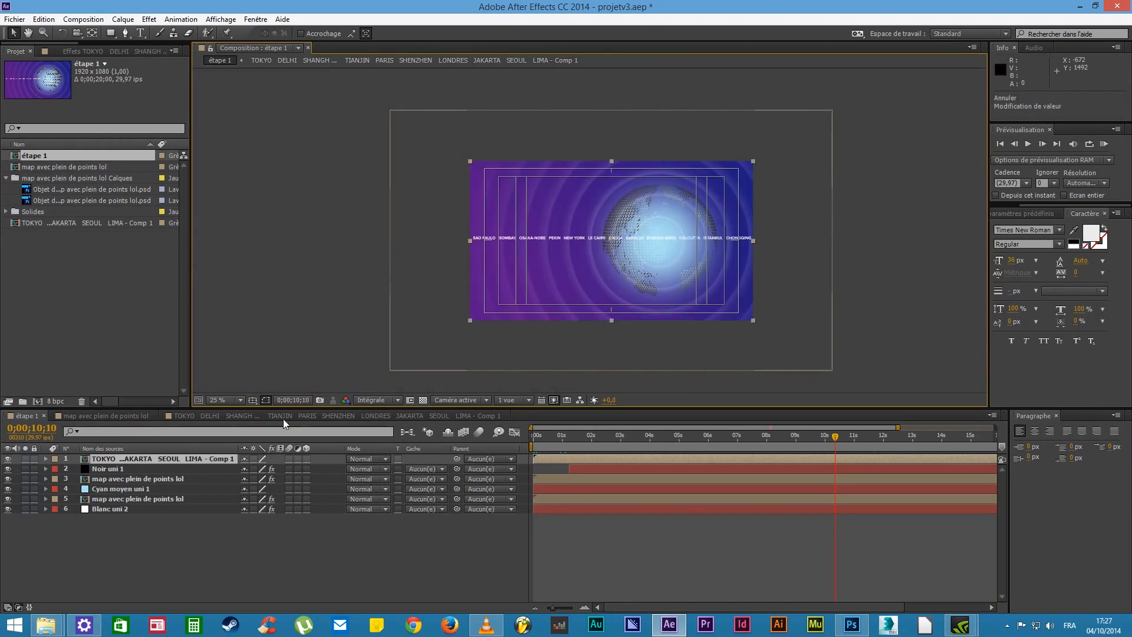
# Reveal the city-name layer's transform properties, try changing its rotation and anchor point, and undo both changes
pyautogui.click(45, 459)
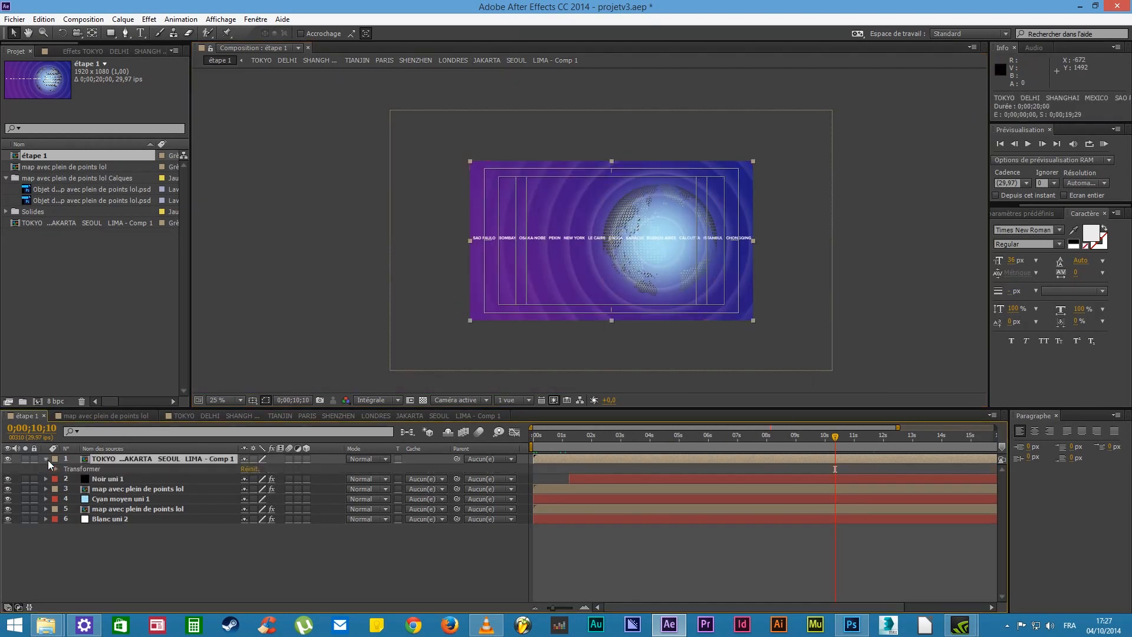
pyautogui.click(56, 469)
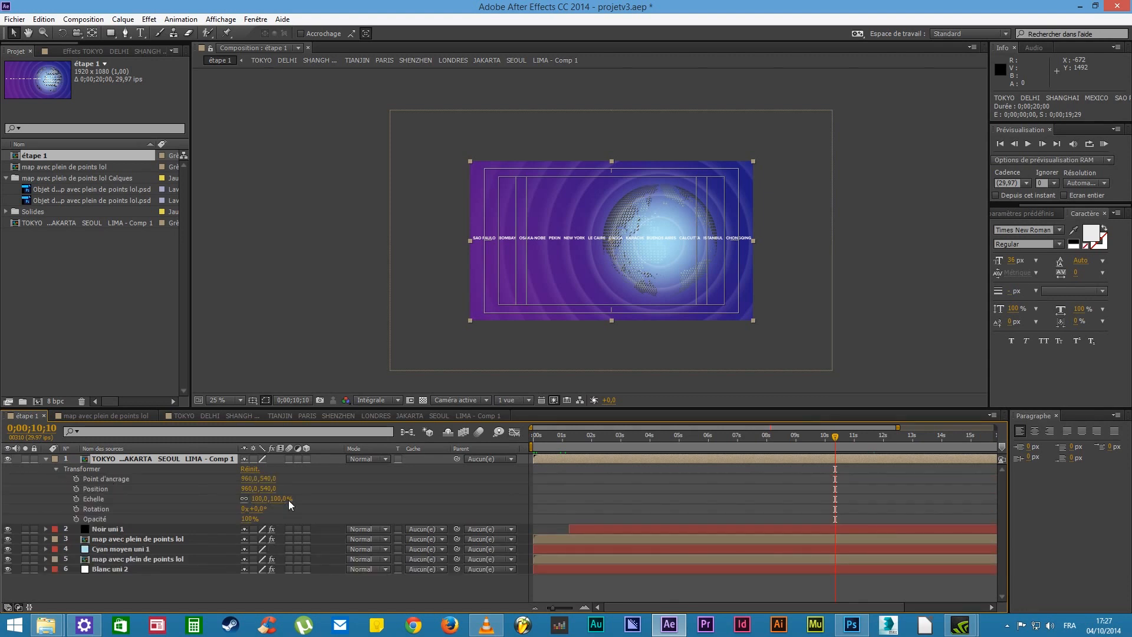
pyautogui.moveTo(259, 512)
pyautogui.mouseDown()
pyautogui.moveTo(184, 512)
pyautogui.moveTo(254, 511)
pyautogui.moveTo(249, 503)
pyautogui.mouseUp()
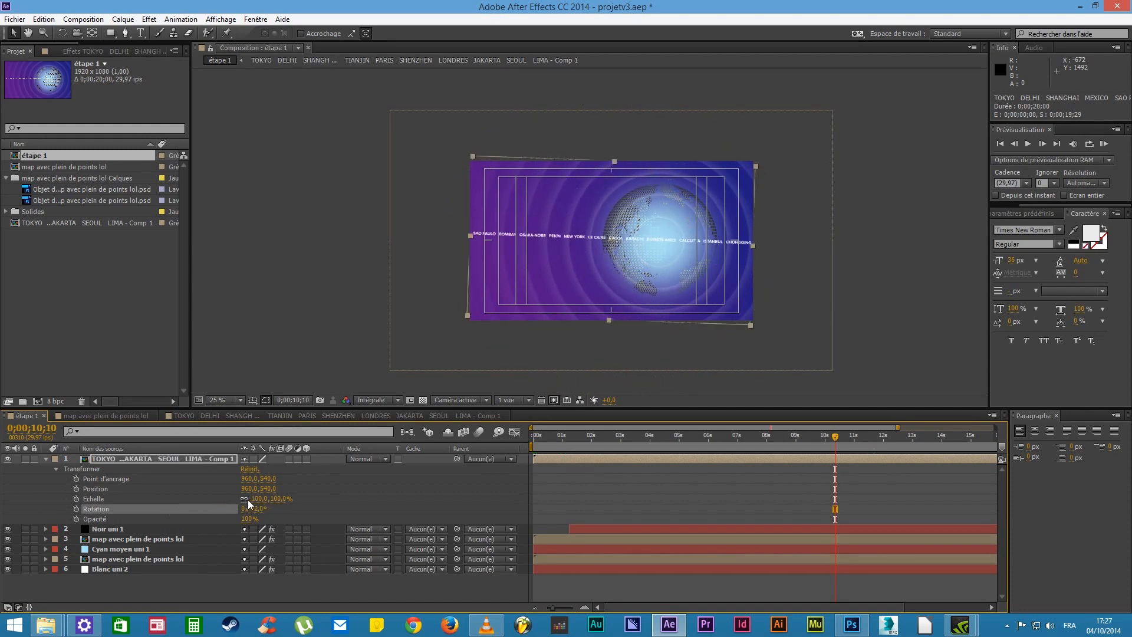
pyautogui.hotkey('ctrl', 'z')
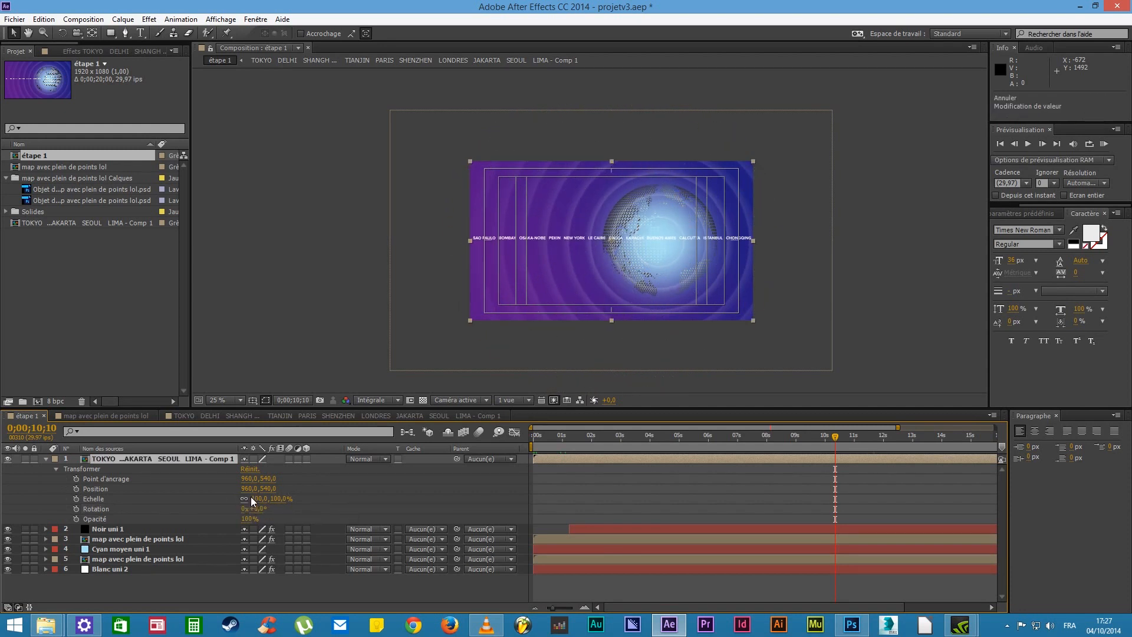
pyautogui.moveTo(246, 478); pyautogui.dragTo(340, 468)
pyautogui.hotkey('ctrl', 'z')
# Move the city-name precomposition layer rightward to 1284, 548 and scrub back to check the text over the globe
pyautogui.moveTo(634, 257); pyautogui.dragTo(679, 259)
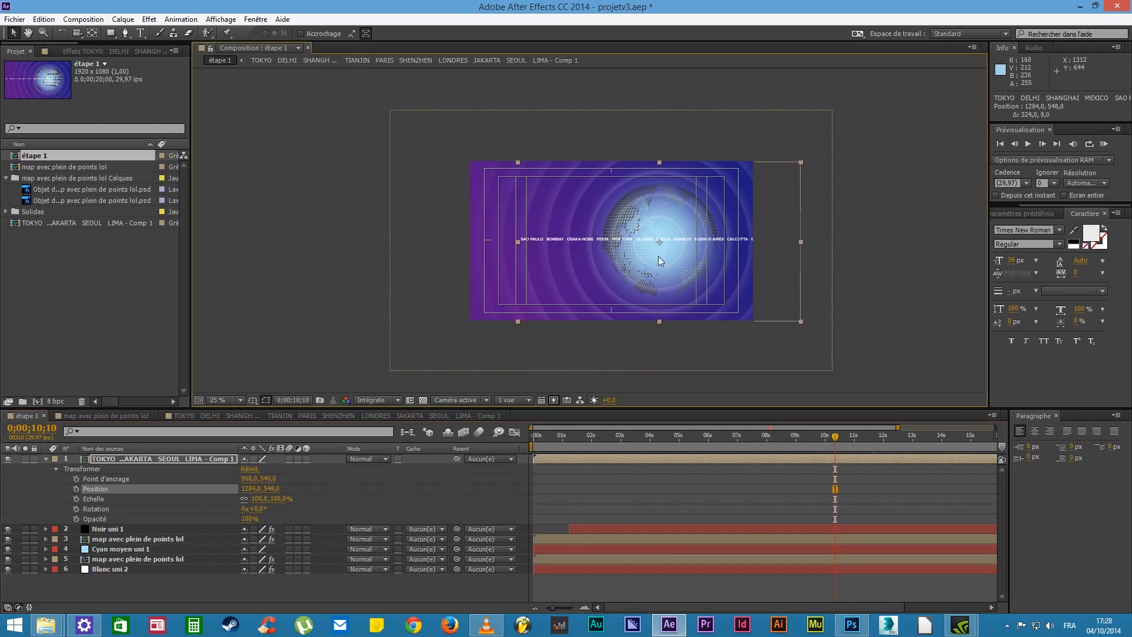
pyautogui.press('.')
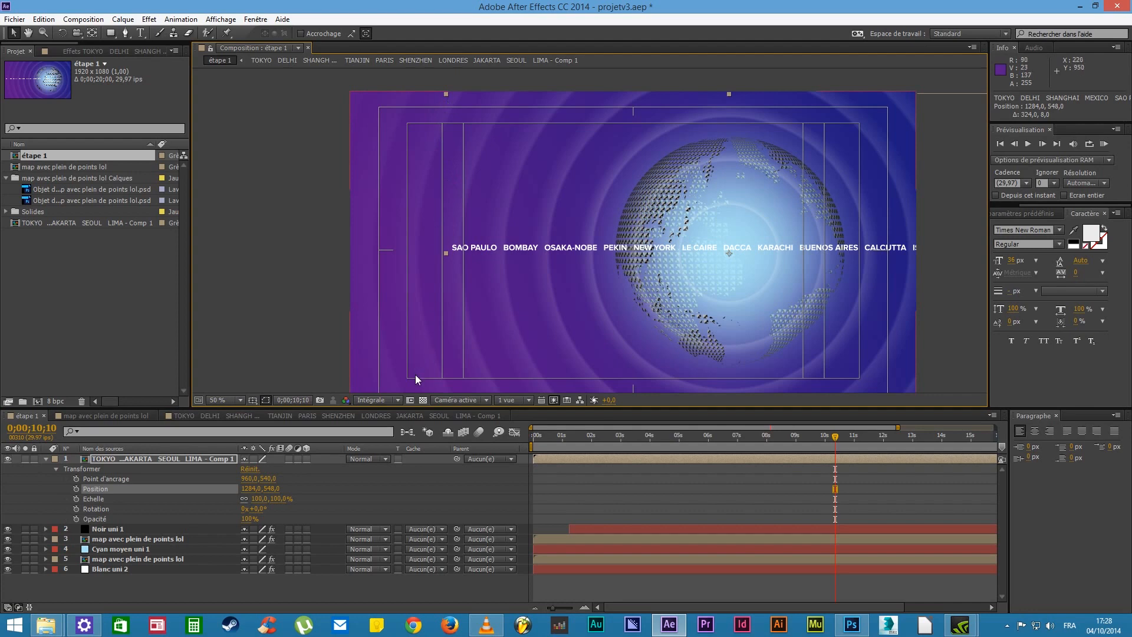
pyautogui.moveTo(836, 443); pyautogui.dragTo(802, 445)
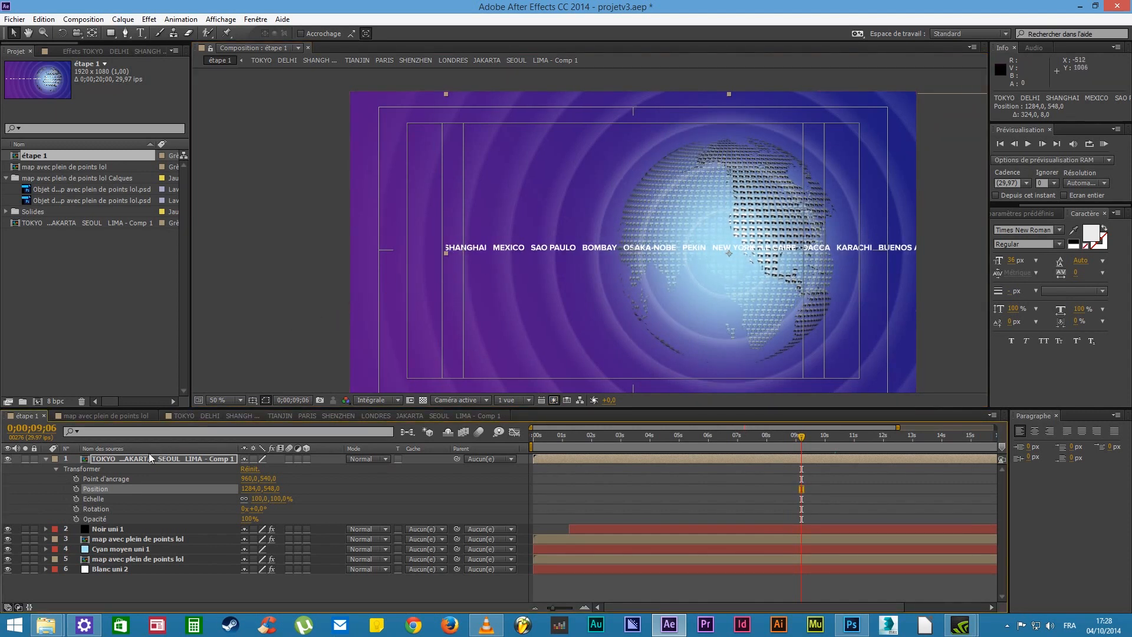
# Collapse transformations on the city-name precomposition layer, check other frames, and shift the layer slightly to 1278, 548
pyautogui.click(252, 459)
pyautogui.moveTo(819, 436); pyautogui.dragTo(897, 424)
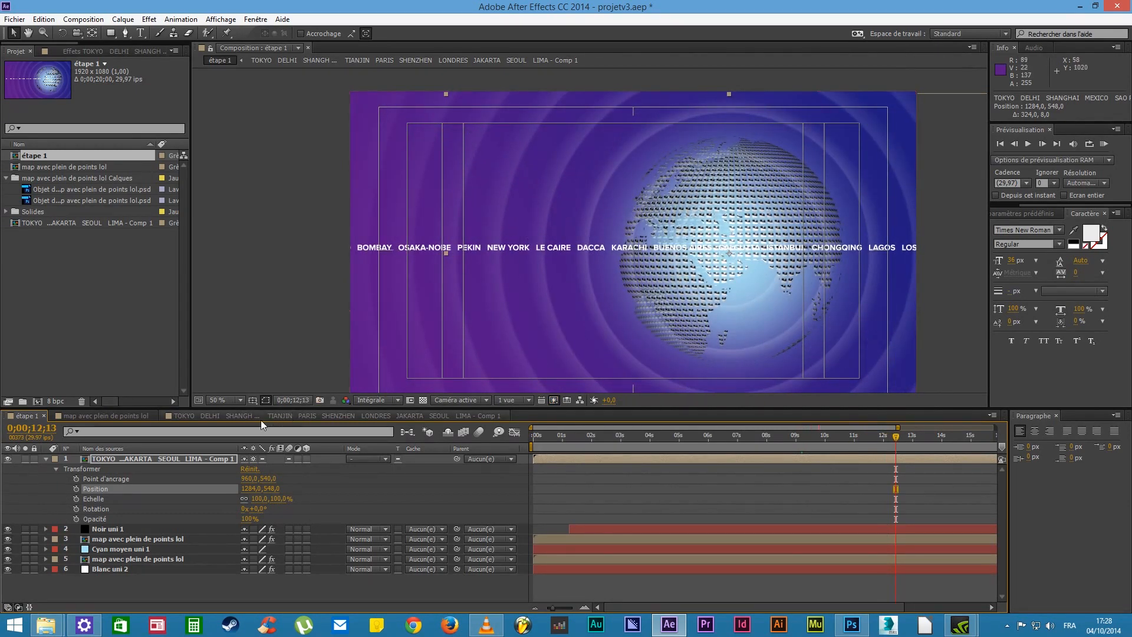
pyautogui.click(210, 459)
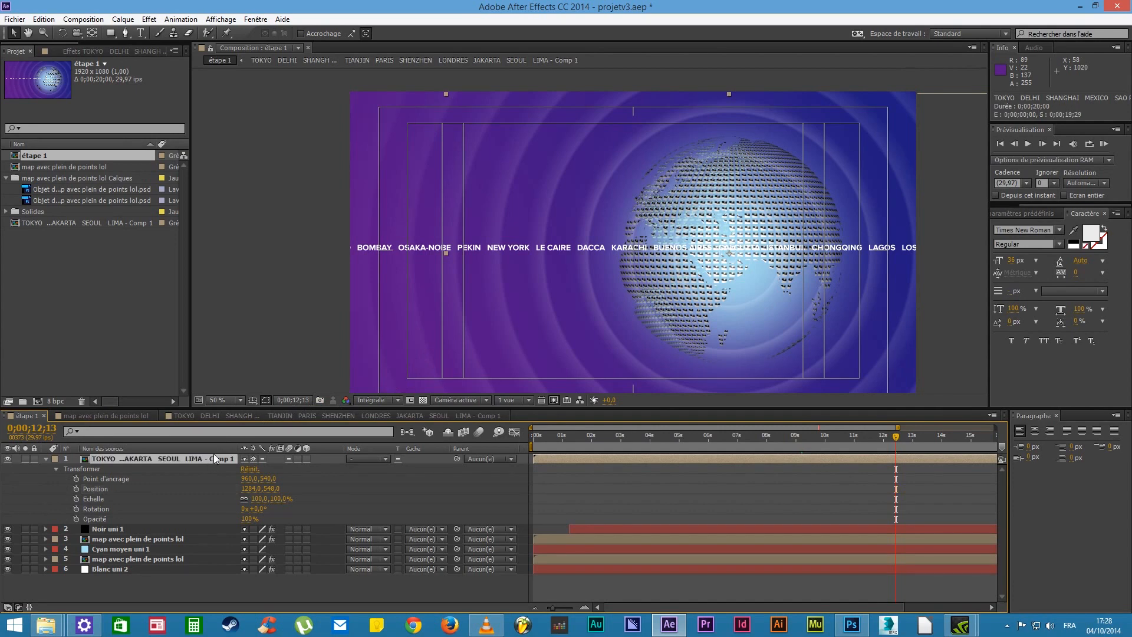
pyautogui.moveTo(884, 437); pyautogui.dragTo(838, 474)
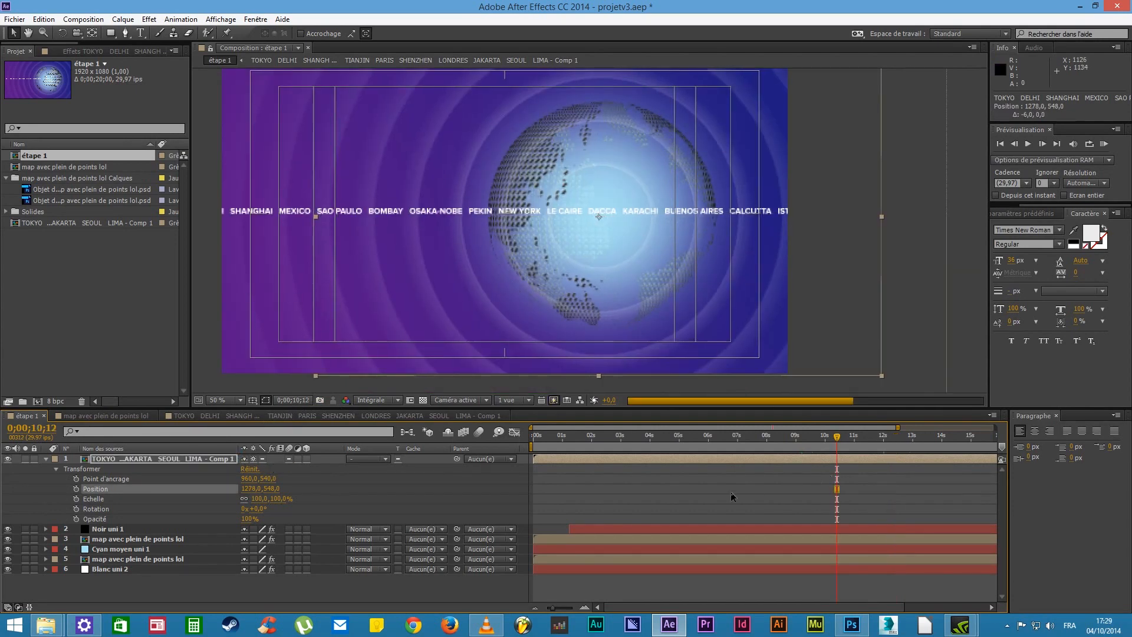
pyautogui.press(',')
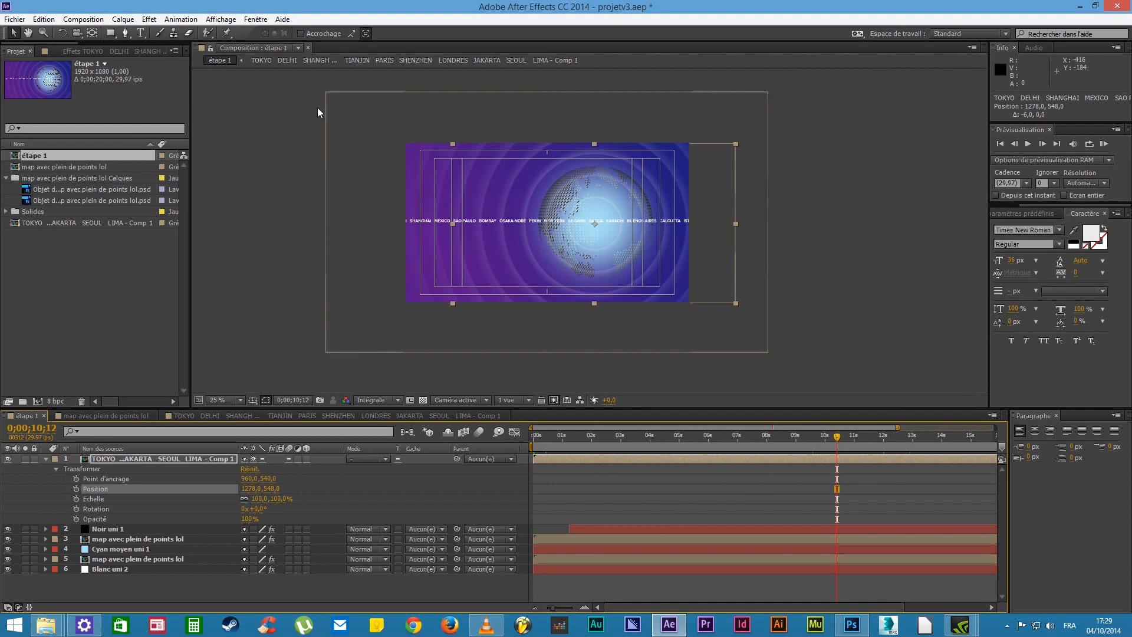
# Draw a circular mask around the globe on the city-name layer with the Ellipse tool, starting from the globe's centre
pyautogui.click(115, 34)
pyautogui.click(116, 35)
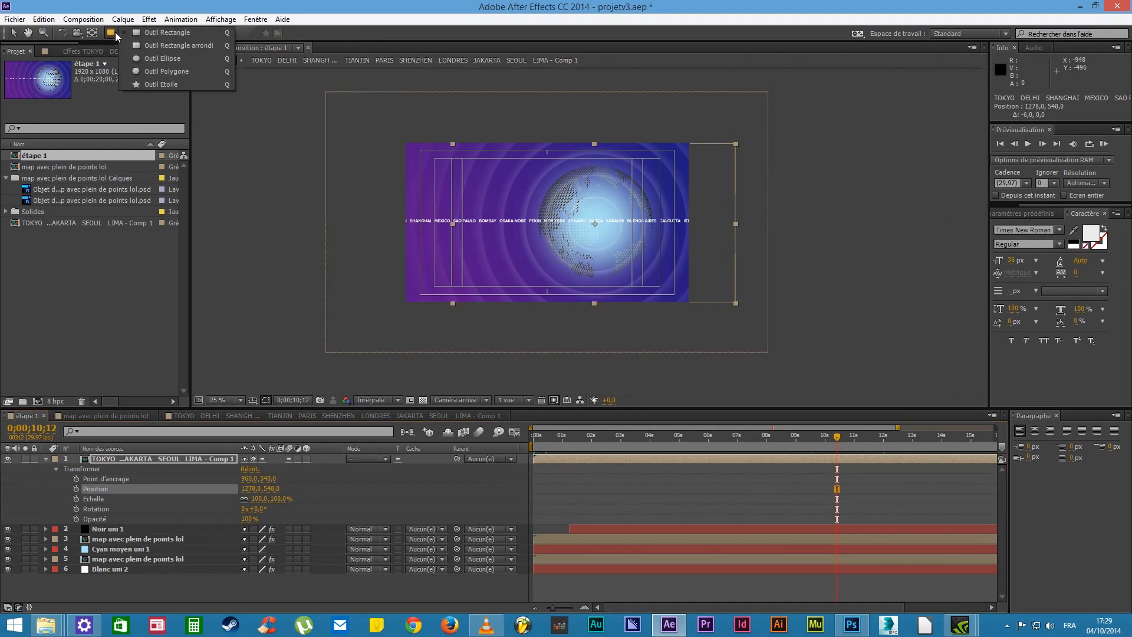
pyautogui.click(168, 49)
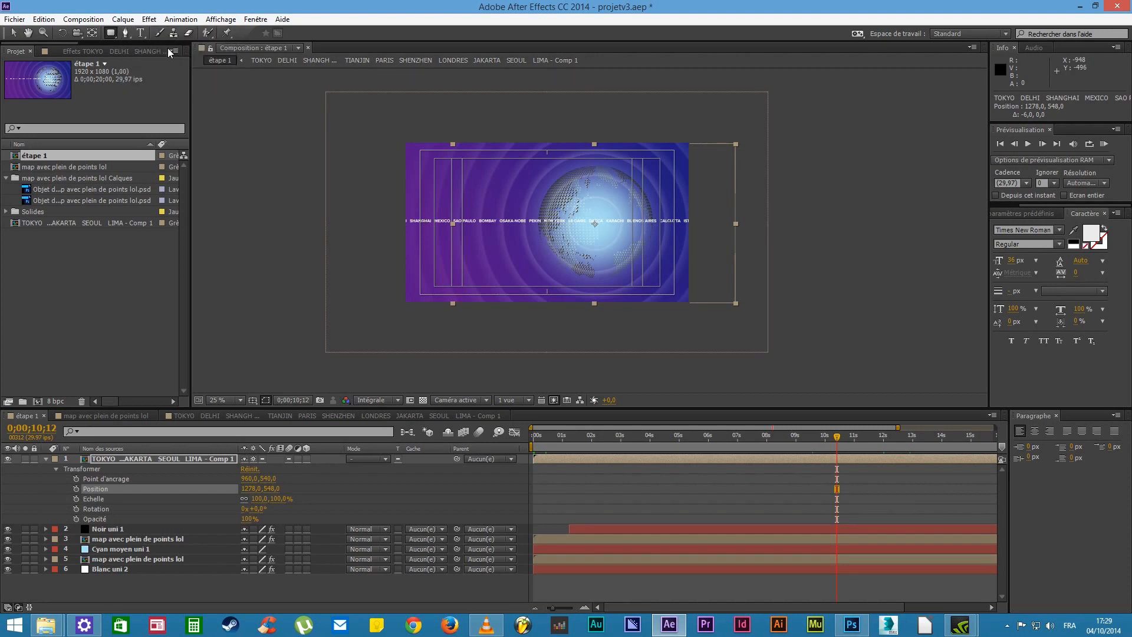
pyautogui.click(110, 33)
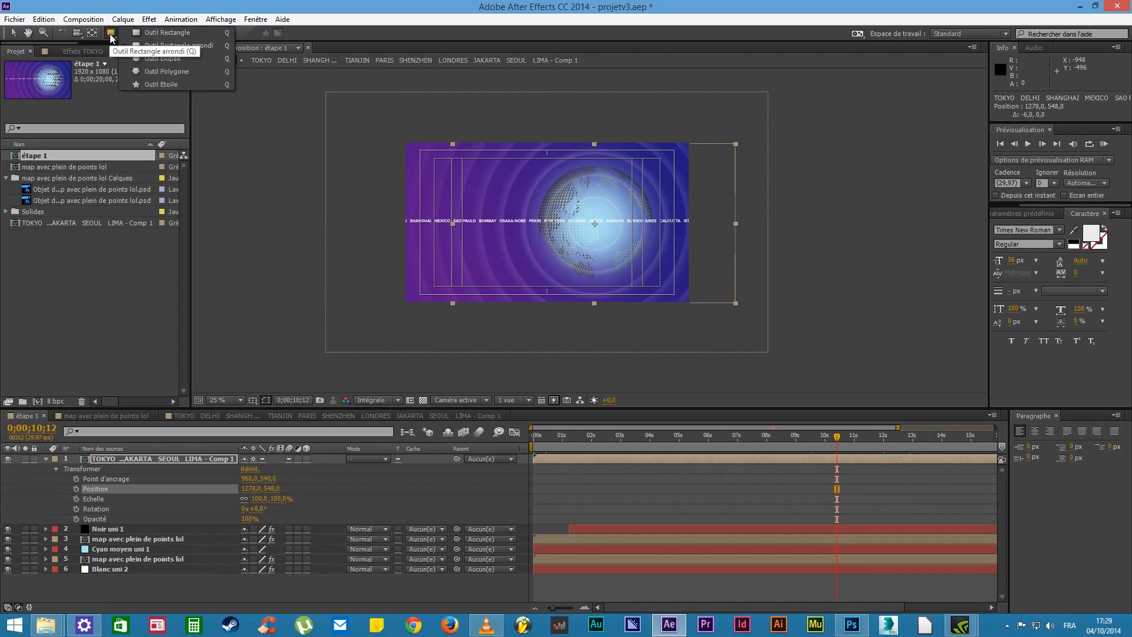
pyautogui.click(154, 60)
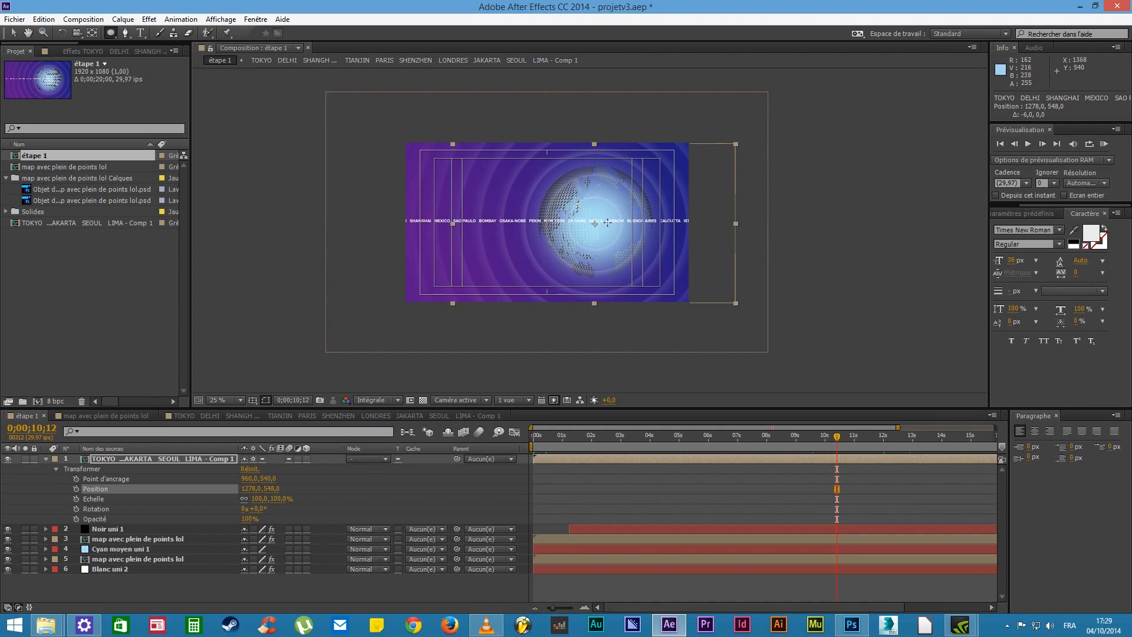
pyautogui.moveTo(595, 222); pyautogui.dragTo(536, 278)
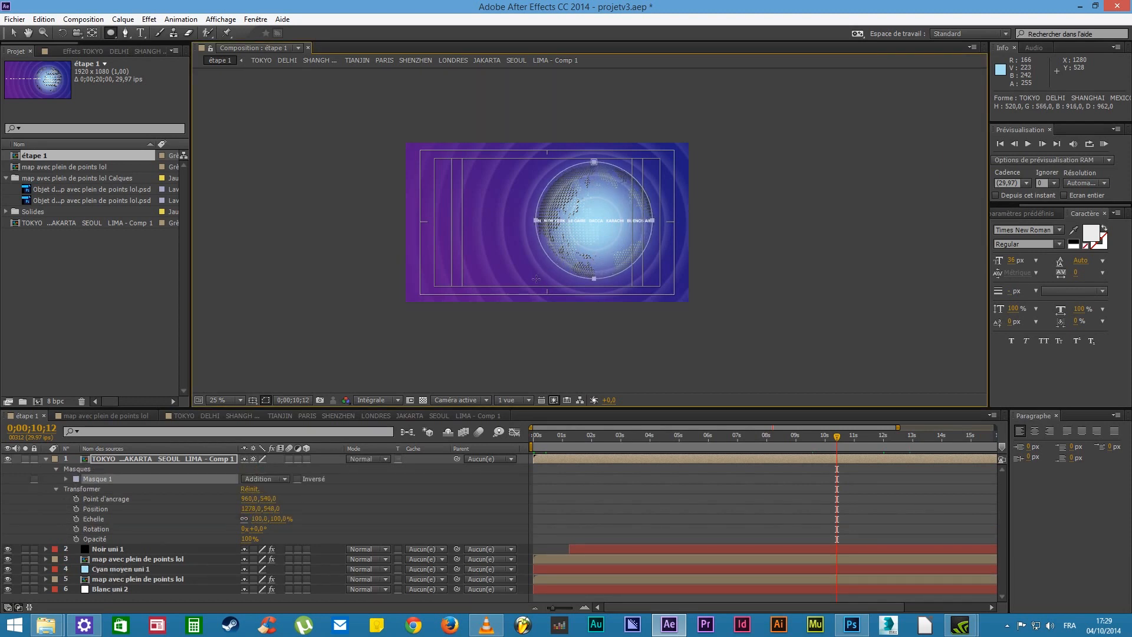
# Try the Intersection mode on the city-name layer's mask, and set it to Soustraction
pyautogui.click(272, 482)
pyautogui.click(279, 530)
pyautogui.click(280, 483)
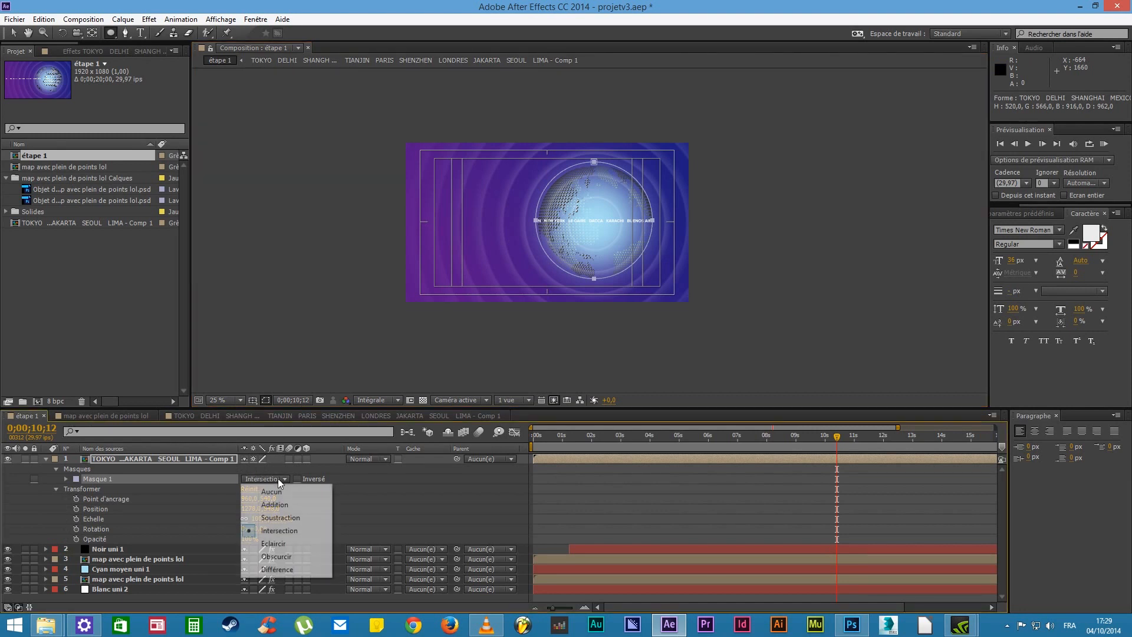
pyautogui.click(288, 519)
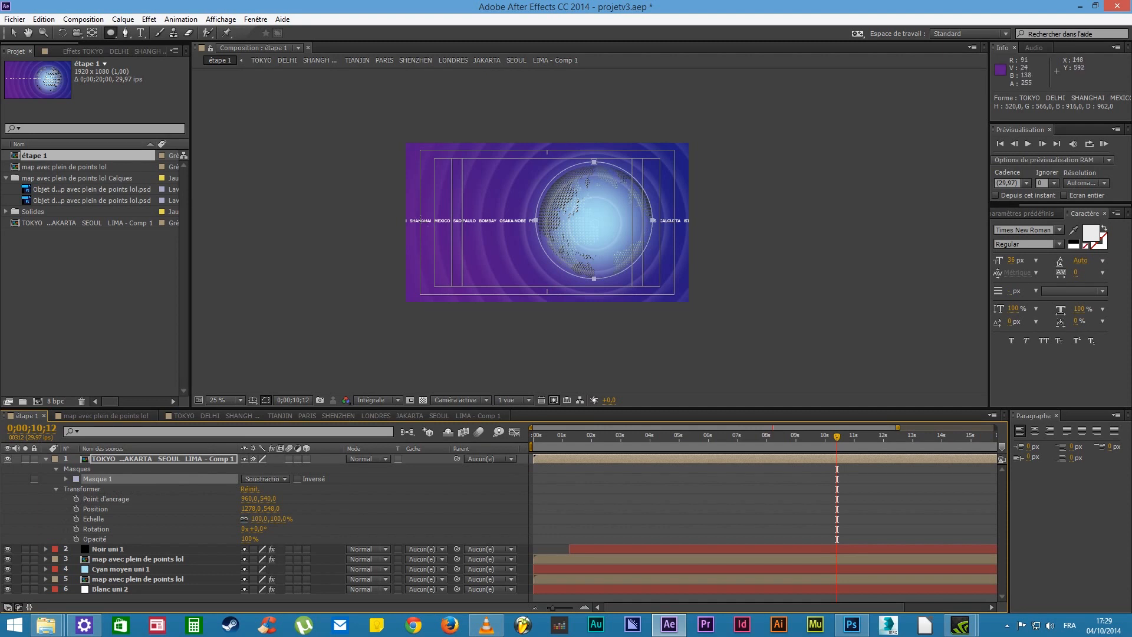
# Fit the circular mask to the globe's outline and stretch its right side past the composition edge to about 135.7% width
pyautogui.click(13, 33)
pyautogui.press('.')
pyautogui.moveTo(598, 95); pyautogui.dragTo(601, 99)
pyautogui.doubleClick(601, 97)
pyautogui.moveTo(612, 101); pyautogui.dragTo(612, 102)
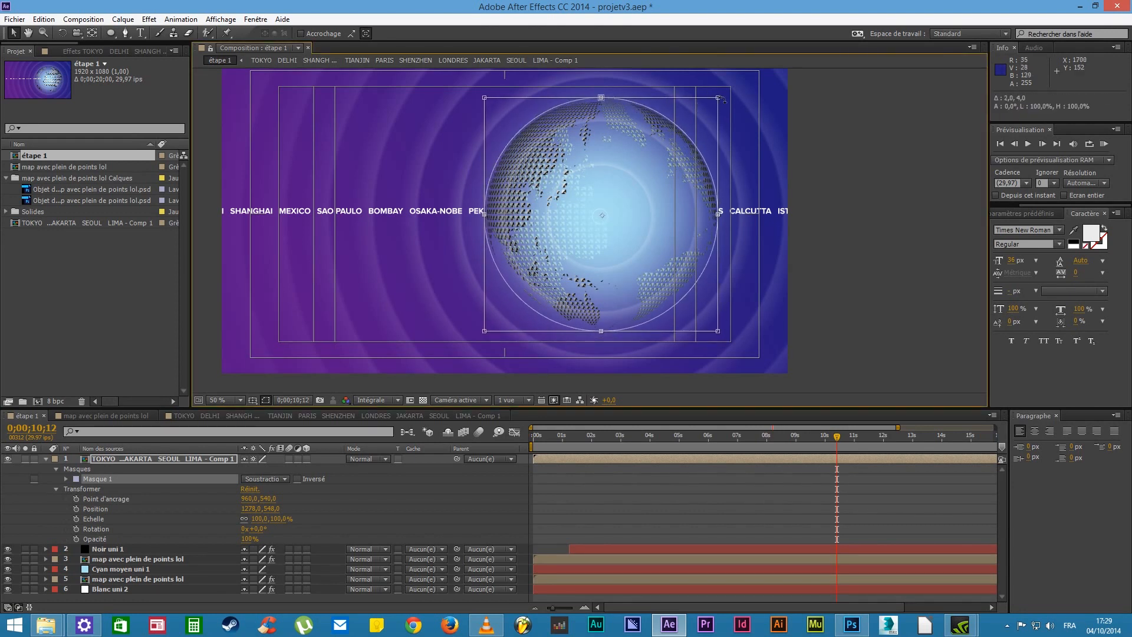
pyautogui.moveTo(717, 98); pyautogui.dragTo(720, 100)
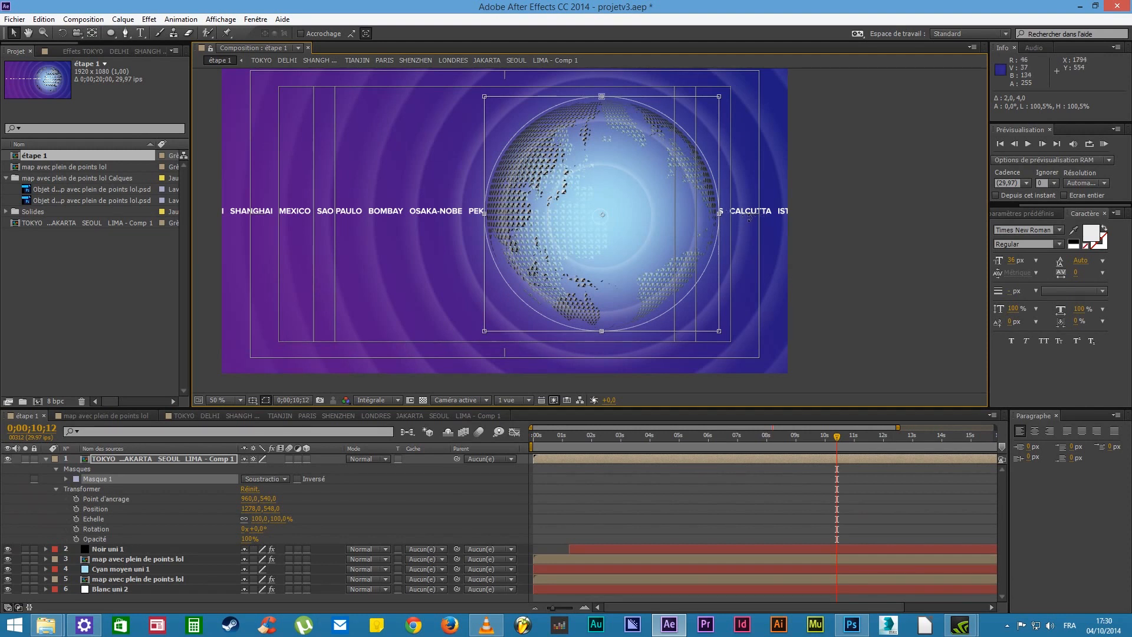
pyautogui.moveTo(728, 211); pyautogui.dragTo(802, 213)
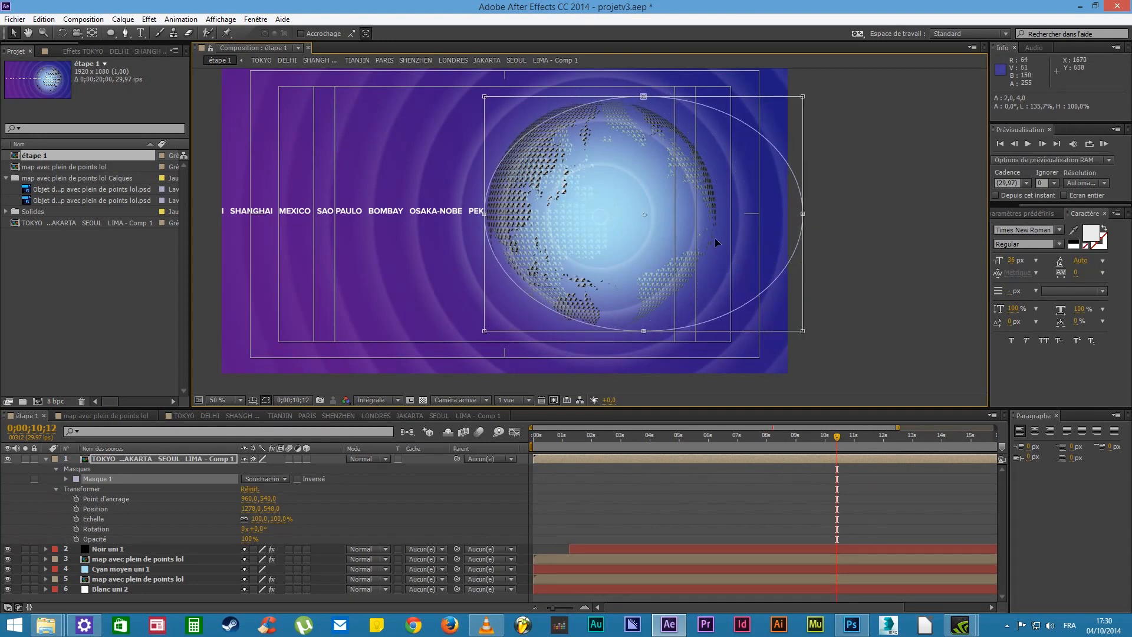
# Set the feather of the city-name layer's mask to about 152 pixels
pyautogui.click(97, 479)
pyautogui.click(66, 479)
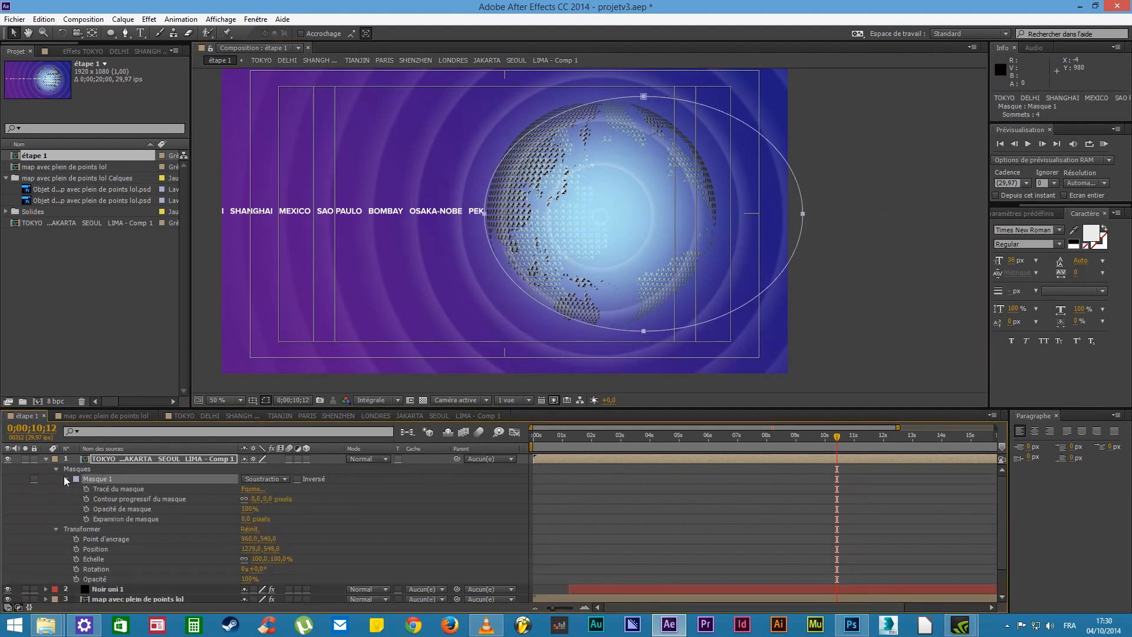
pyautogui.moveTo(260, 503); pyautogui.dragTo(295, 506)
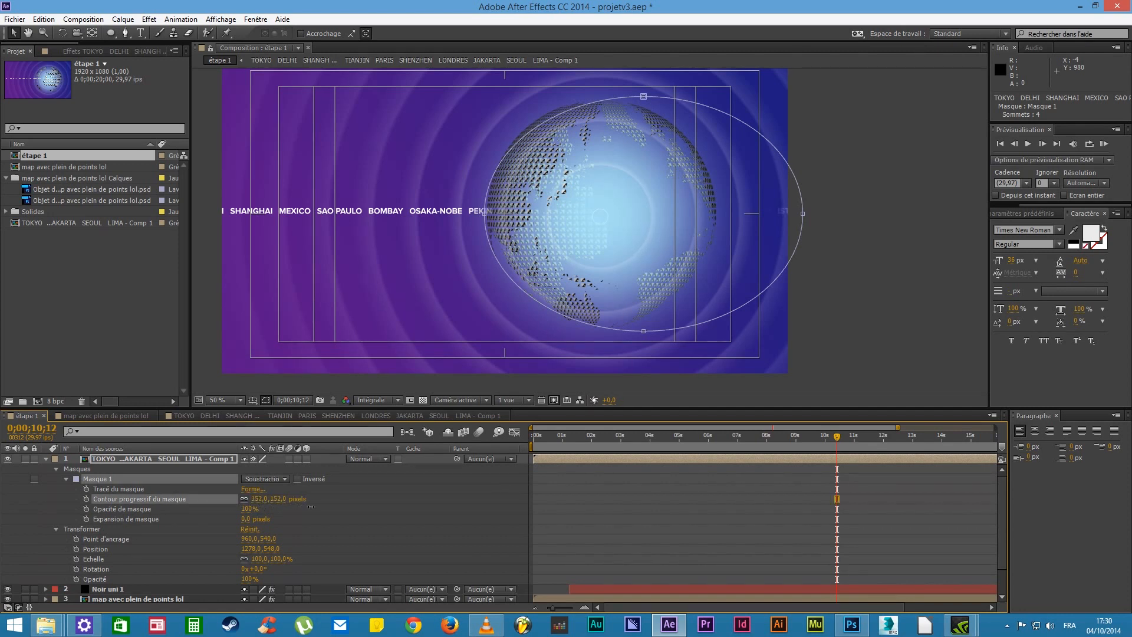
# Set the city-name mask's feather to 112 pixels and stretch its right, bottom and top points further outward around the globe
pyautogui.press('space')
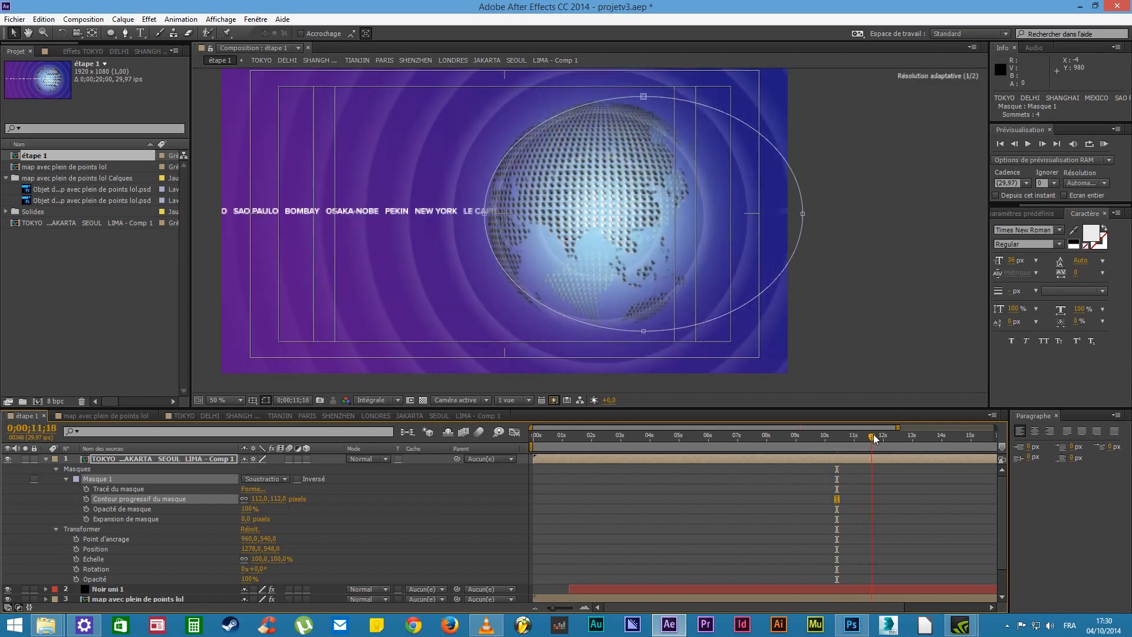
pyautogui.press('space')
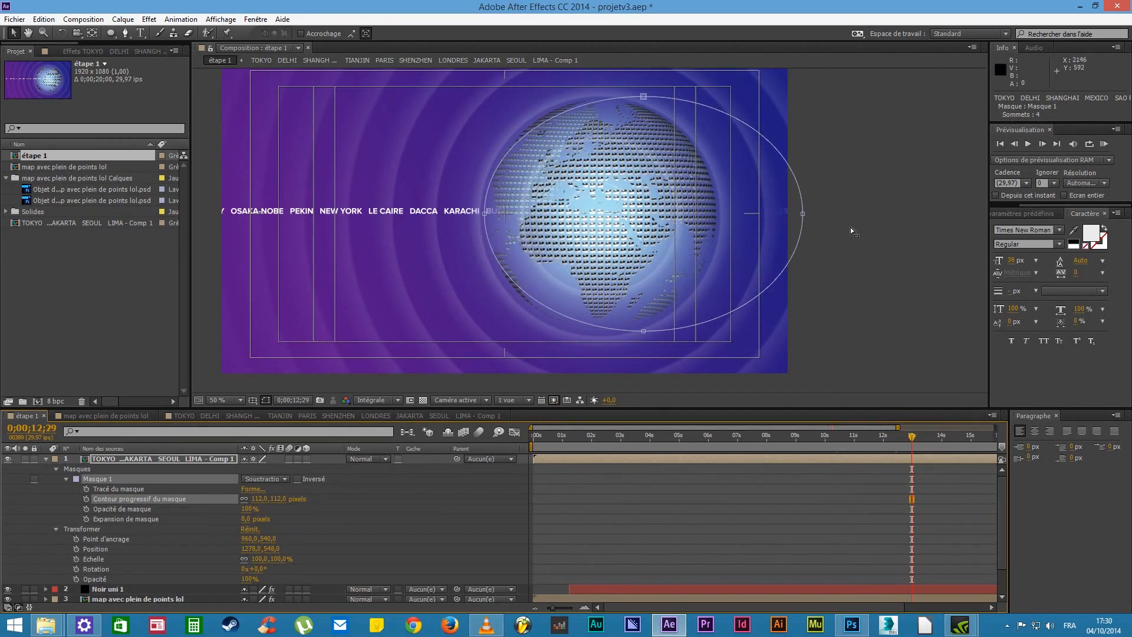
pyautogui.moveTo(802, 216); pyautogui.dragTo(851, 215)
pyautogui.moveTo(643, 330); pyautogui.dragTo(643, 338)
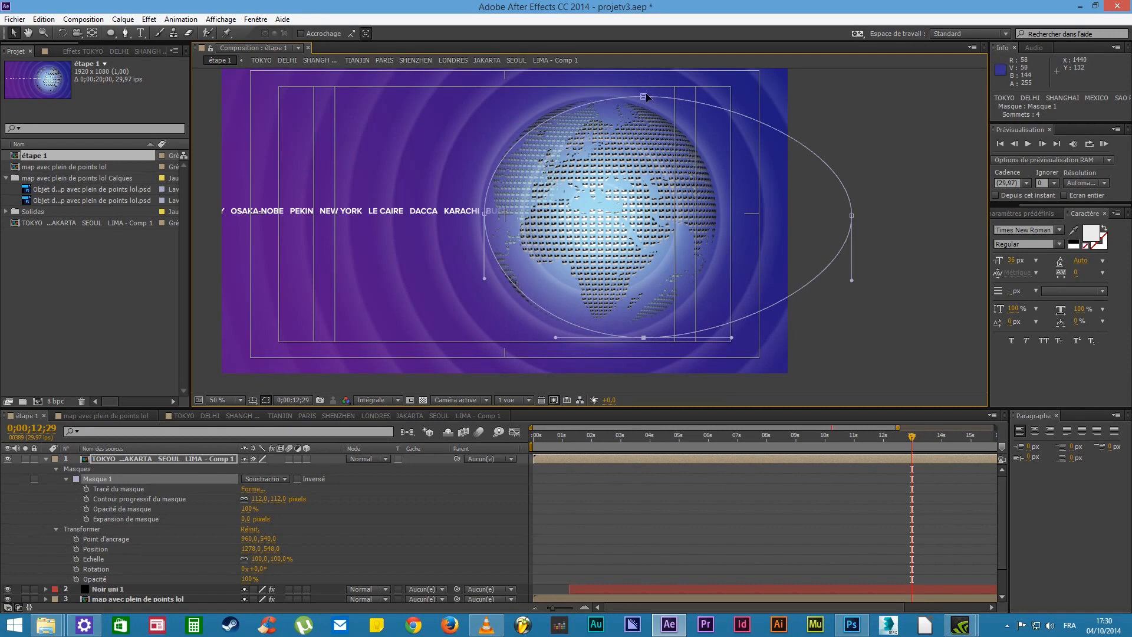
pyautogui.moveTo(646, 96); pyautogui.dragTo(646, 91)
pyautogui.click(643, 339)
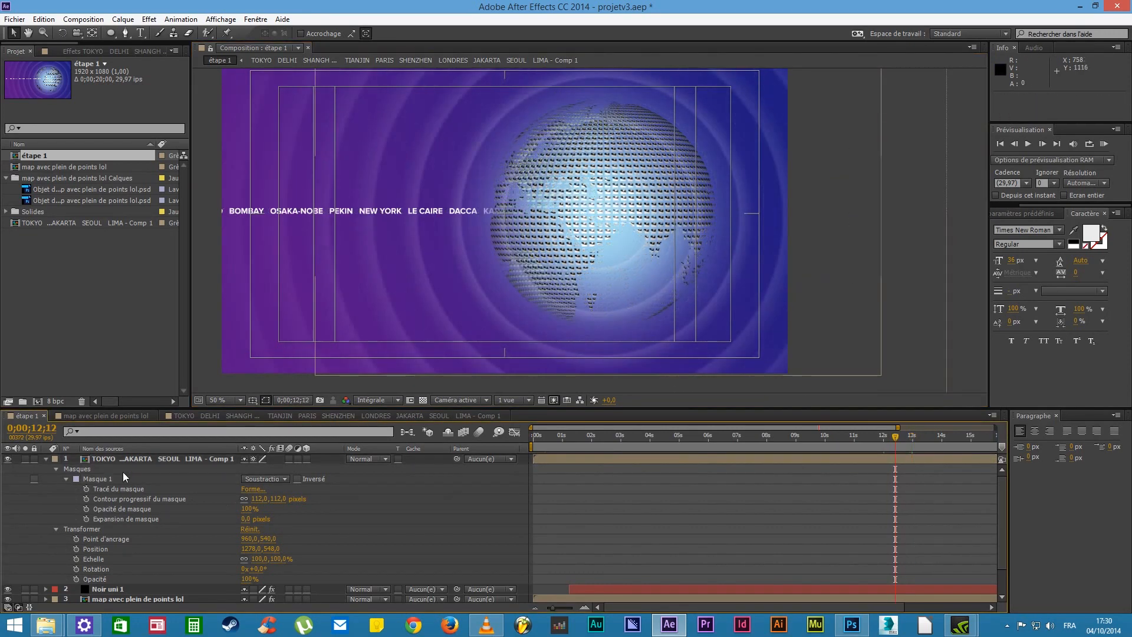
# Collapse the city-name layer's properties and duplicate the layer three times
pyautogui.click(121, 458)
pyautogui.click(36, 457)
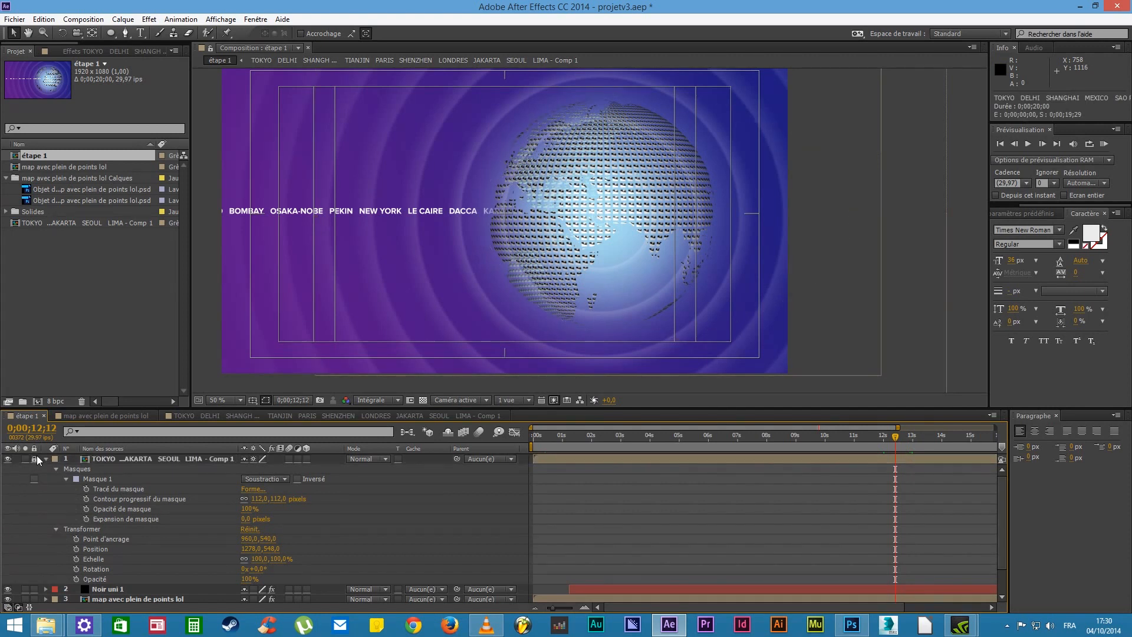
pyautogui.click(35, 458)
pyautogui.click(46, 459)
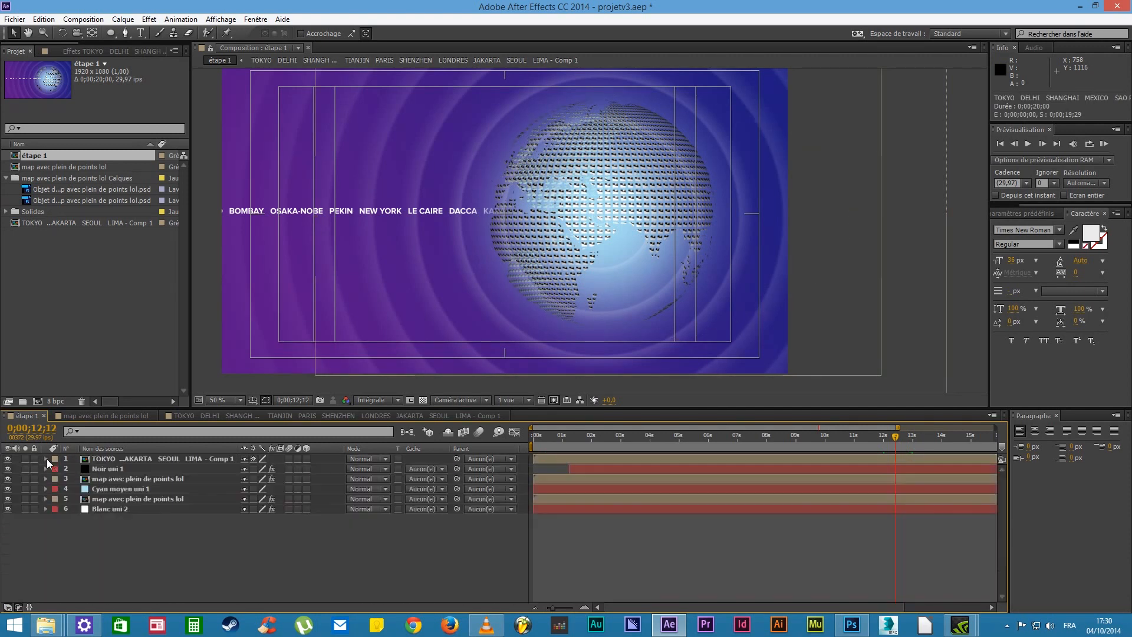
pyautogui.click(113, 459)
pyautogui.hotkey('ctrl', 'd')
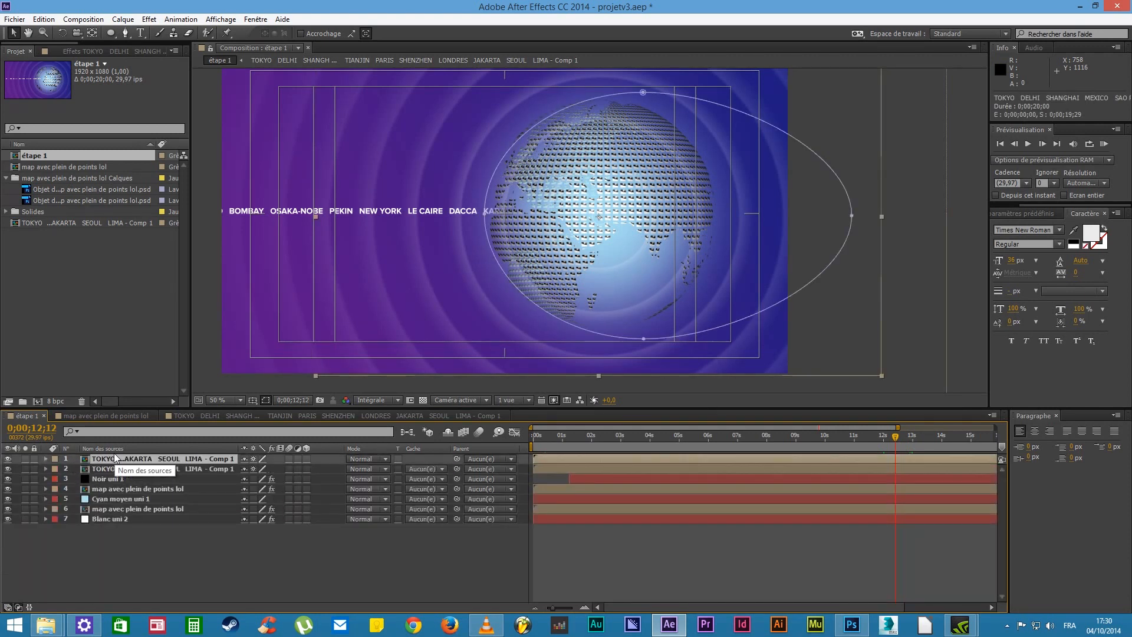
pyautogui.click(487, 626)
pyautogui.click(487, 628)
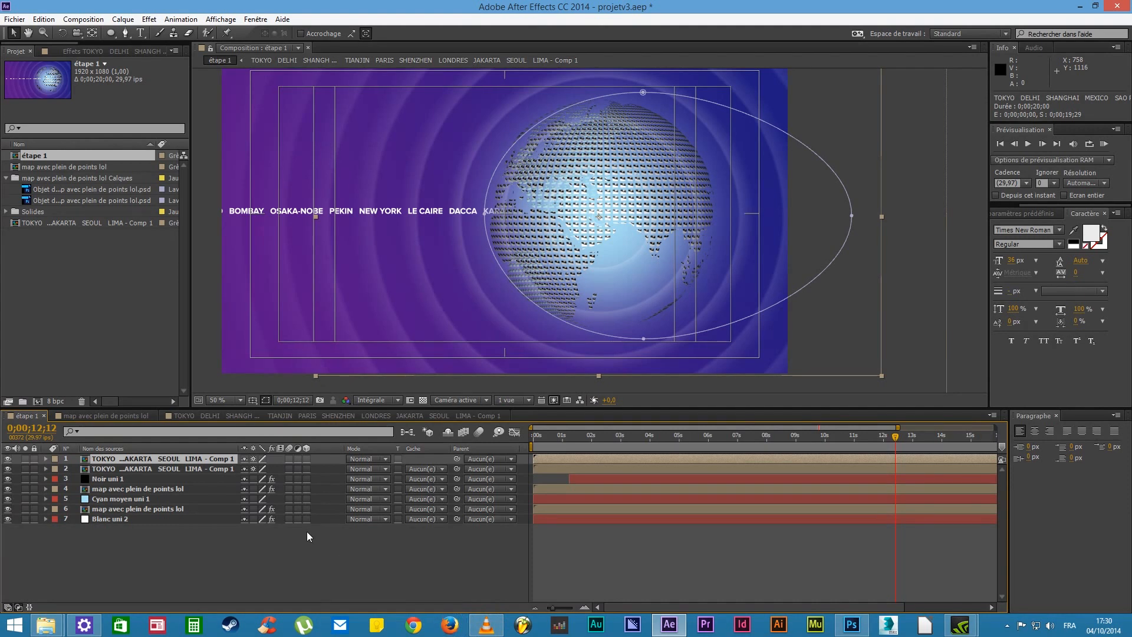
pyautogui.hotkey('ctrl', 'd')
pyautogui.hotkey('ctrl', 'd')
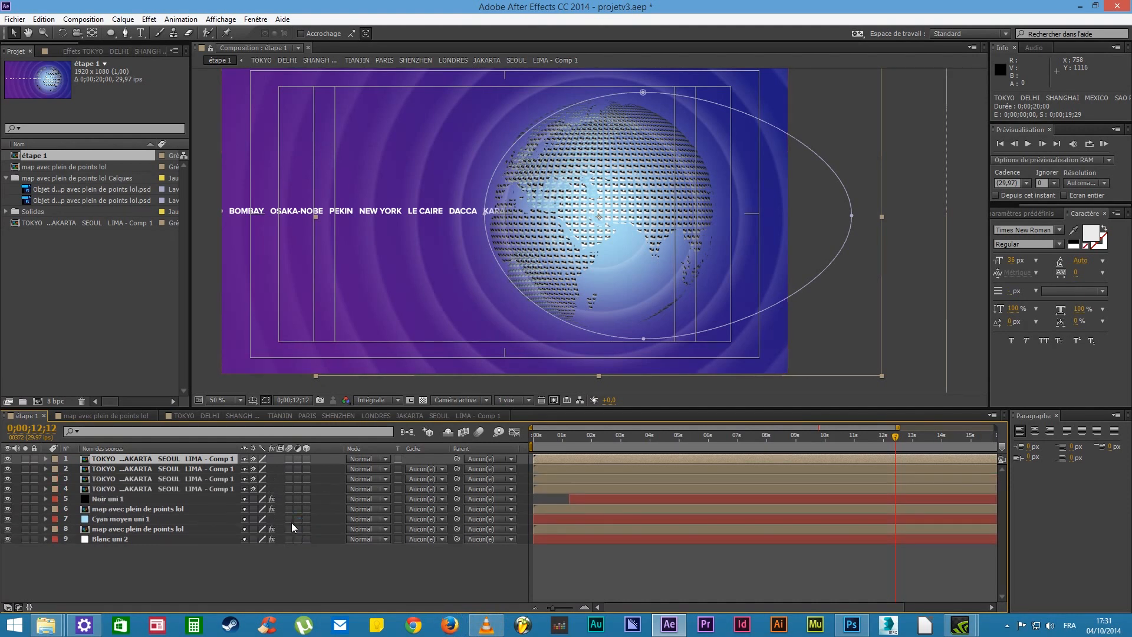
# Rotate the third city-name layer about 26.5° around the globe's centre with the Rotation tool
pyautogui.click(229, 480)
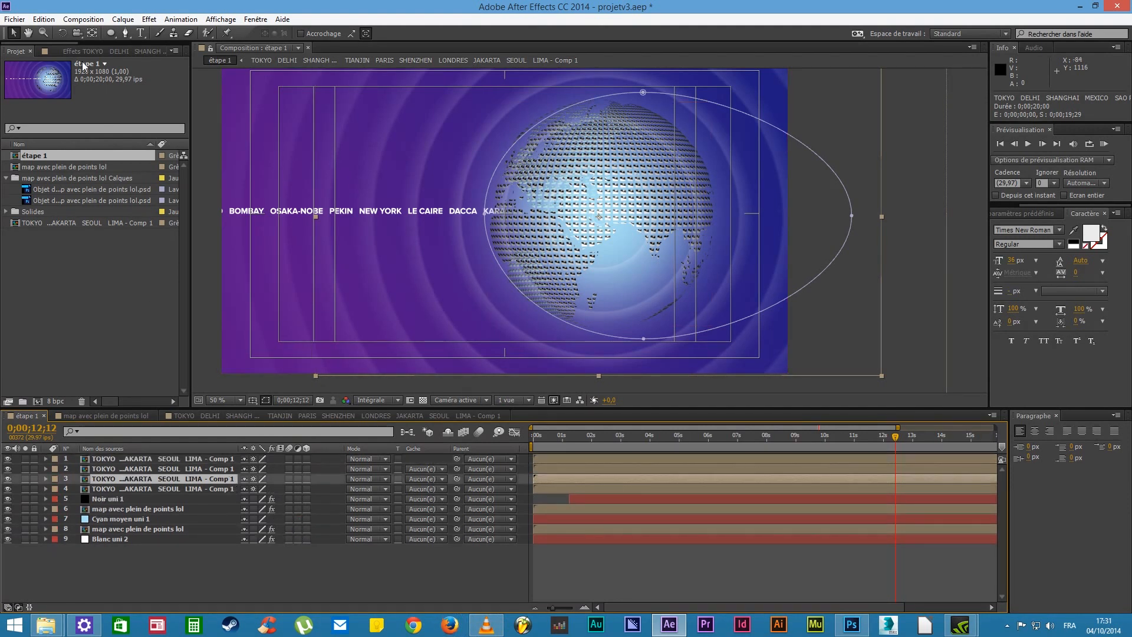
pyautogui.click(63, 34)
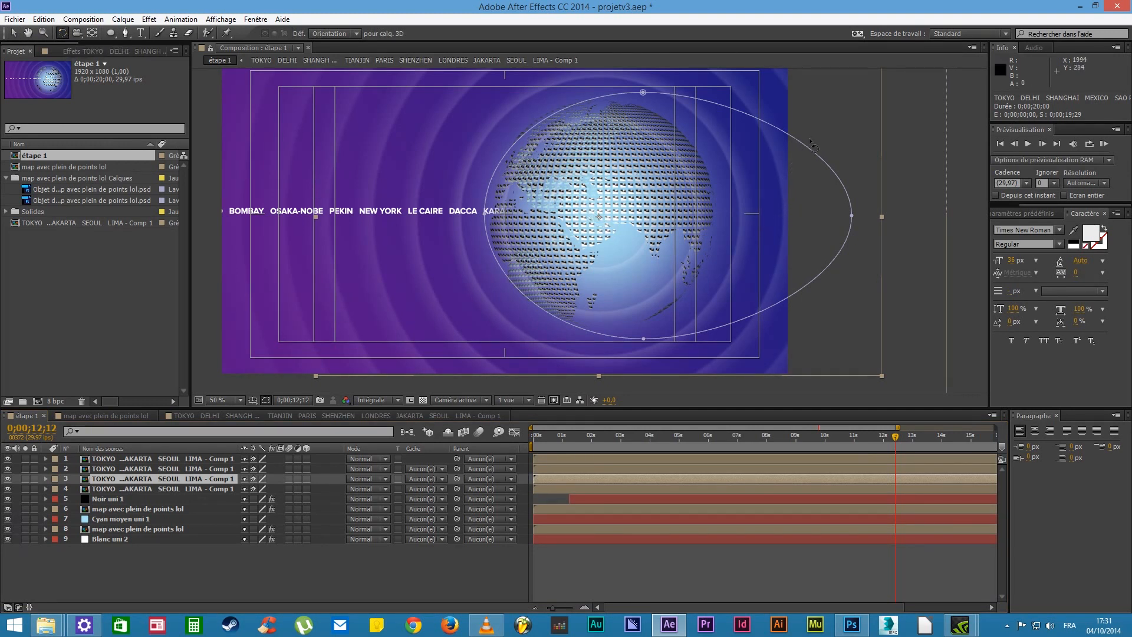
pyautogui.click(63, 34)
pyautogui.moveTo(807, 119); pyautogui.dragTo(796, 222)
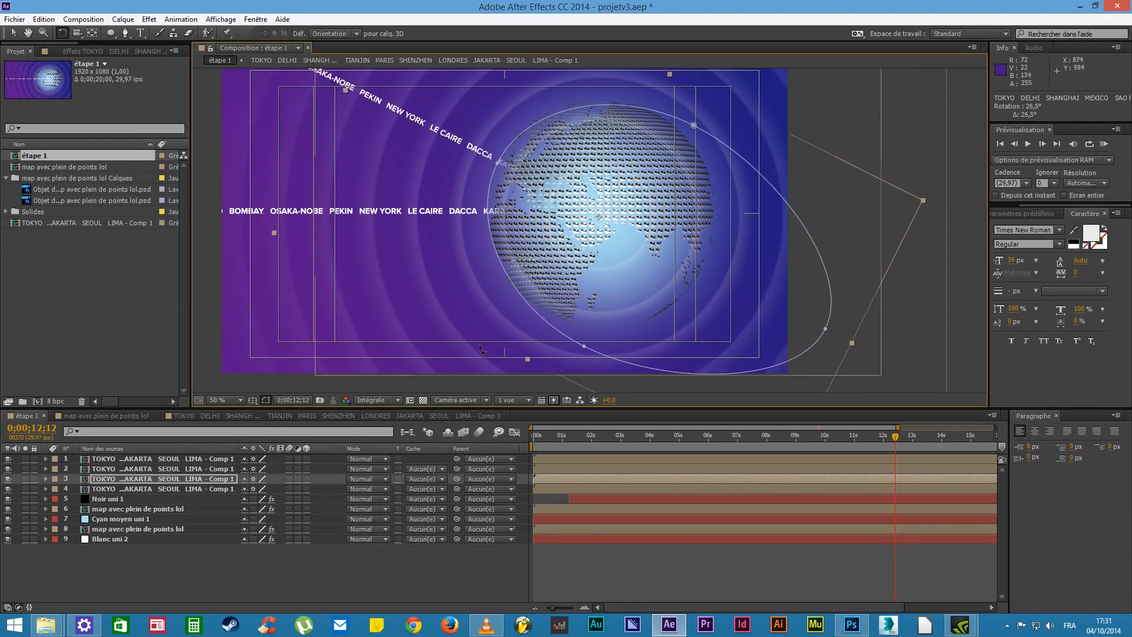
# Rotate the second city-name layer to about -64.5° so its text runs below the globe
pyautogui.click(203, 468)
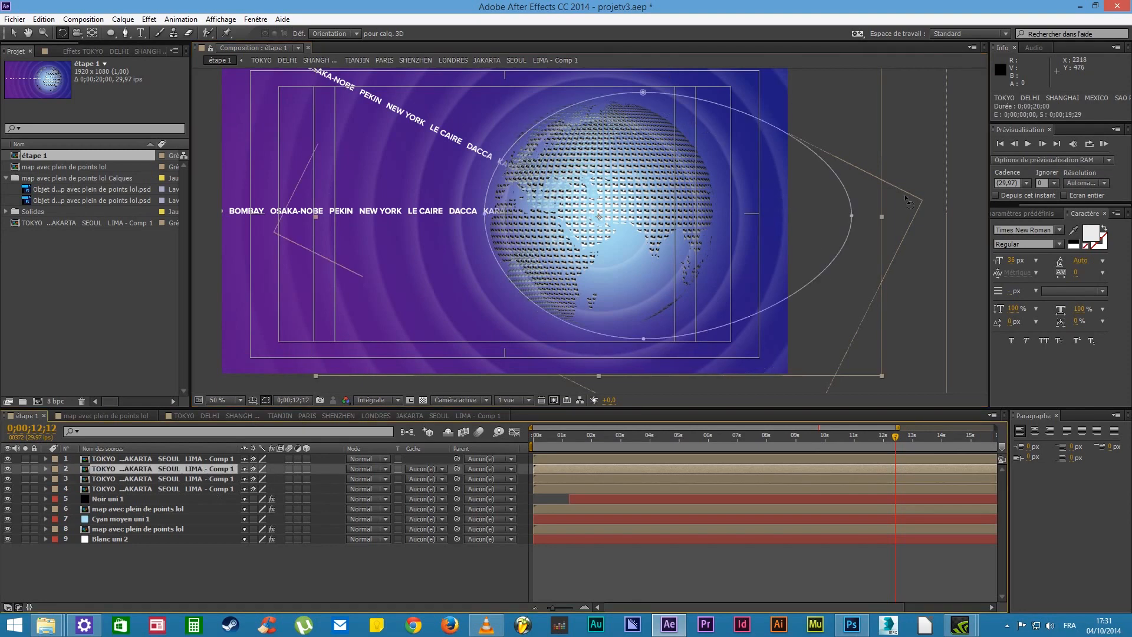
pyautogui.moveTo(857, 263); pyautogui.dragTo(863, 216)
pyautogui.moveTo(872, 123); pyautogui.dragTo(754, 7)
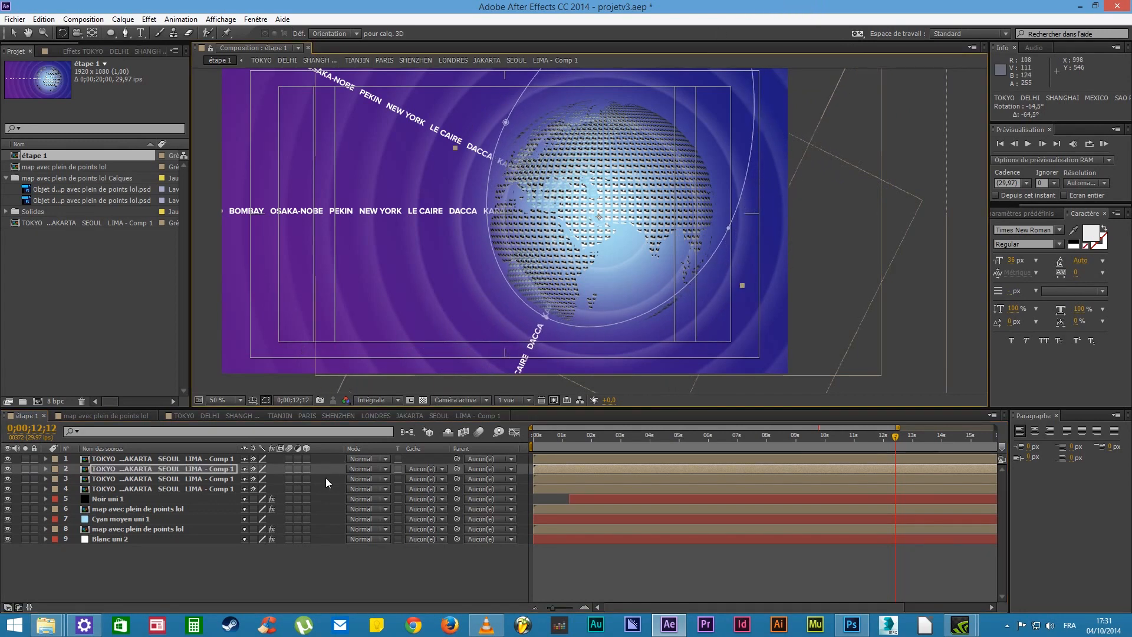
# Even out the fan of city-name lines by rotating the top layer to about -20.5° and the second to about -50.9°
pyautogui.click(218, 482)
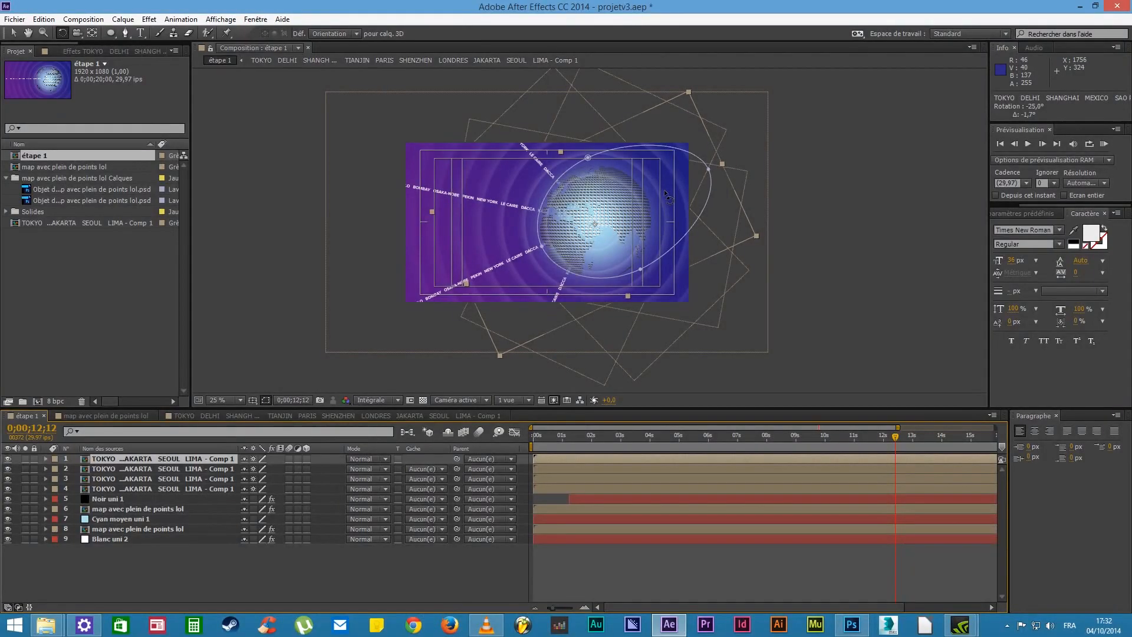
pyautogui.moveTo(669, 200); pyautogui.dragTo(673, 201)
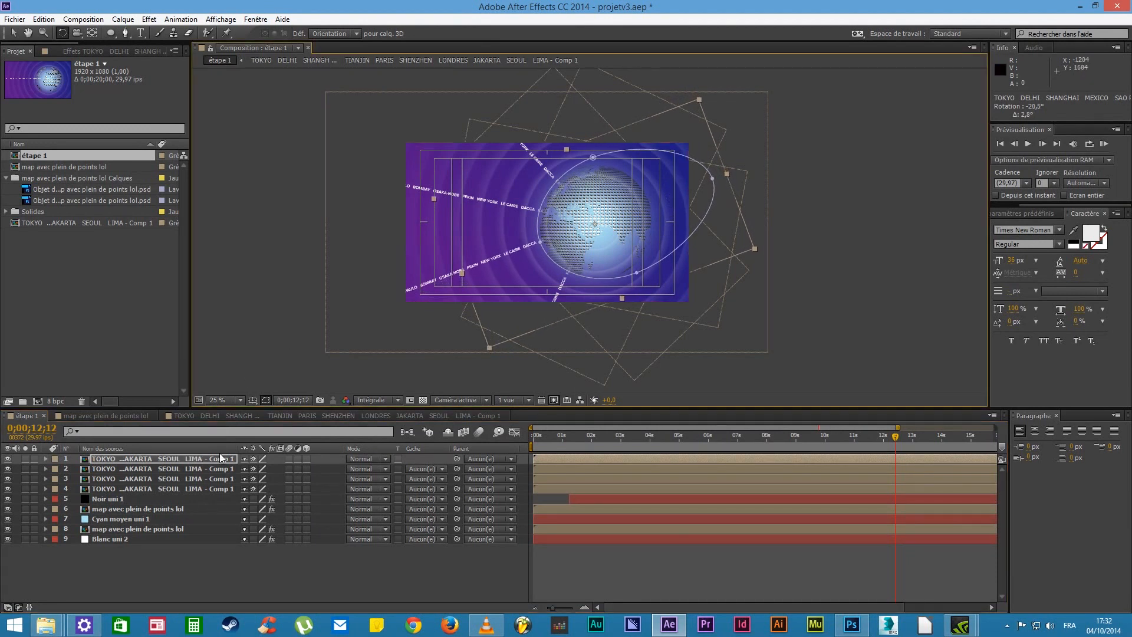
pyautogui.click(217, 469)
pyautogui.moveTo(638, 179); pyautogui.dragTo(652, 183)
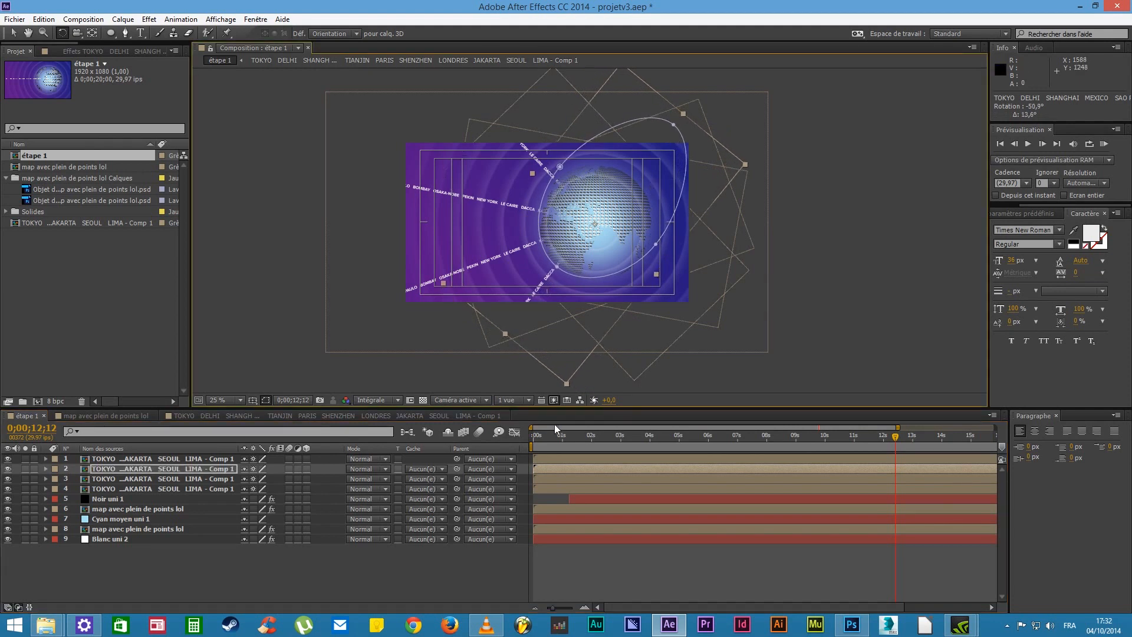
# Stagger the top three city-name layers in time, with layer 2 starting at about 0;00;01;10 and layer 1 at about 0;00;02;09
pyautogui.moveTo(539, 443); pyautogui.dragTo(823, 438)
pyautogui.scroll(2, 531, 226)
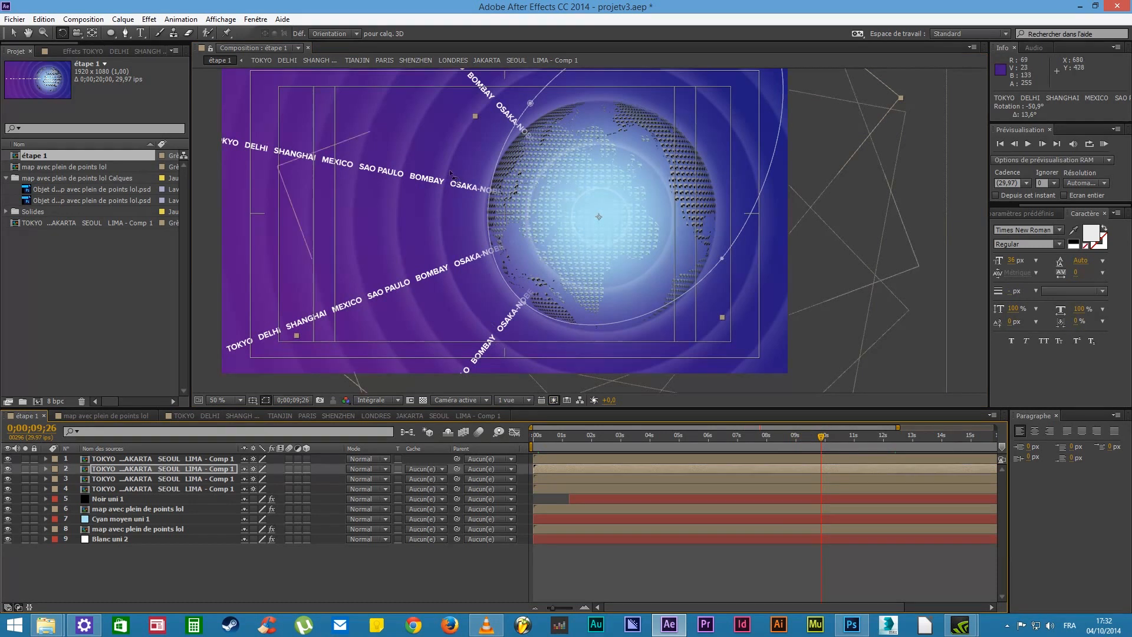
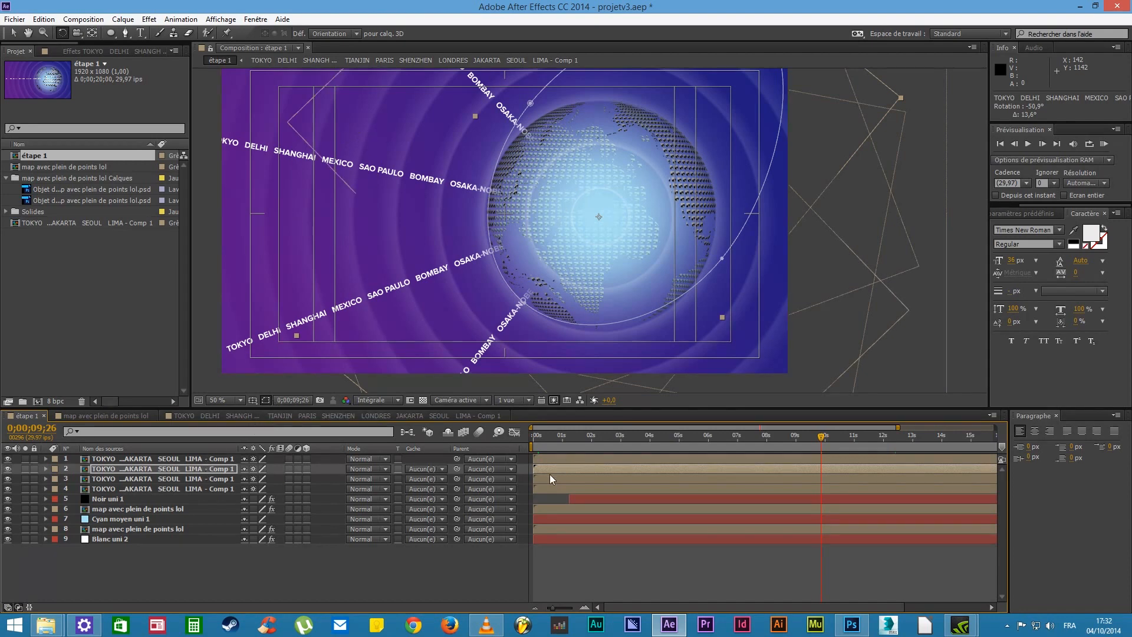
pyautogui.moveTo(543, 479); pyautogui.dragTo(882, 445)
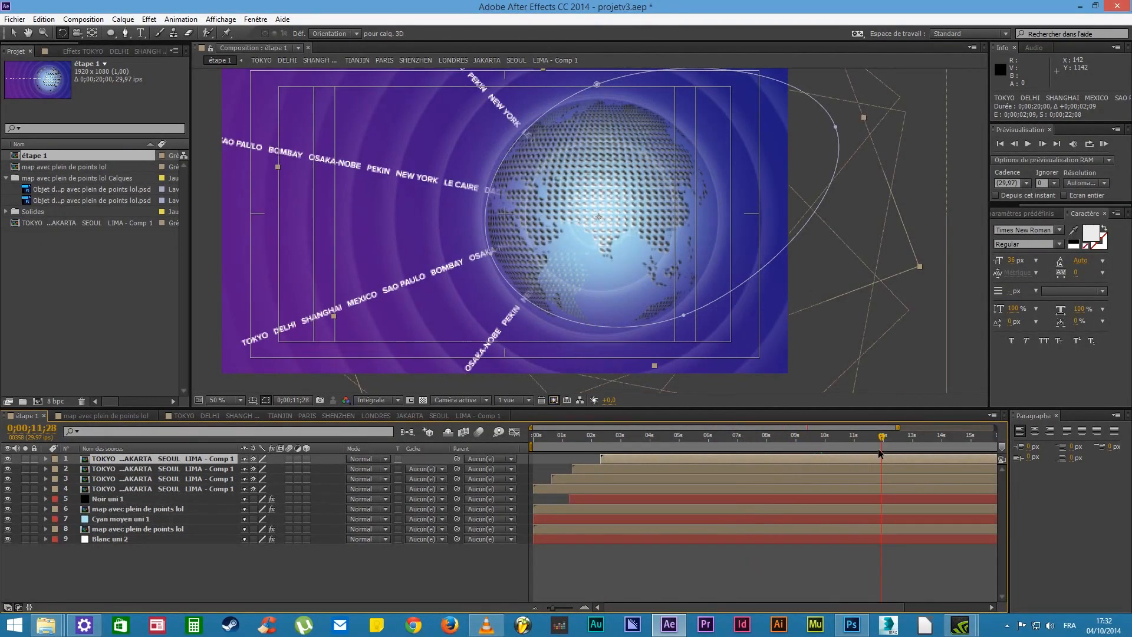
# Scale the top city-name layer to 118% and move its mask back onto the globe's outline
pyautogui.click(12, 33)
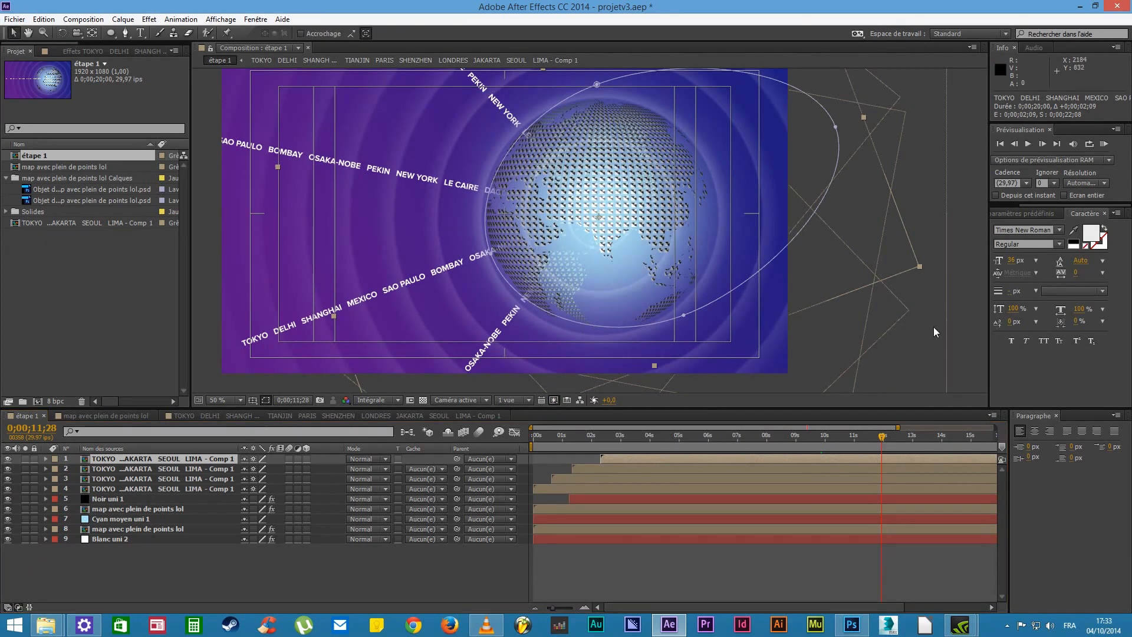
pyautogui.click(65, 459)
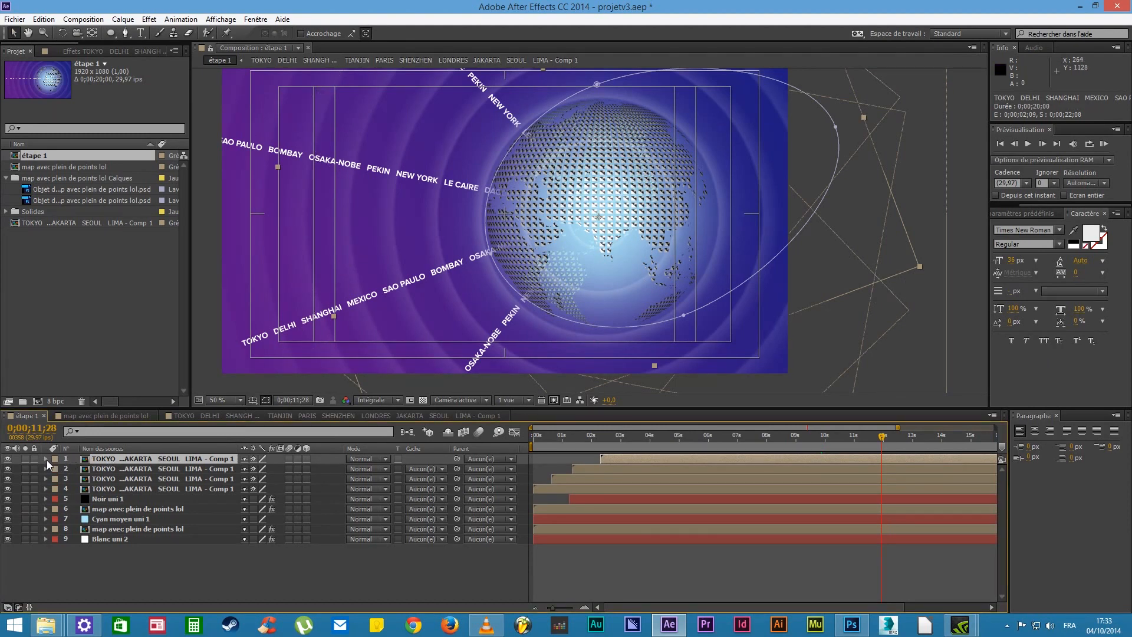
pyautogui.click(46, 459)
pyautogui.click(55, 479)
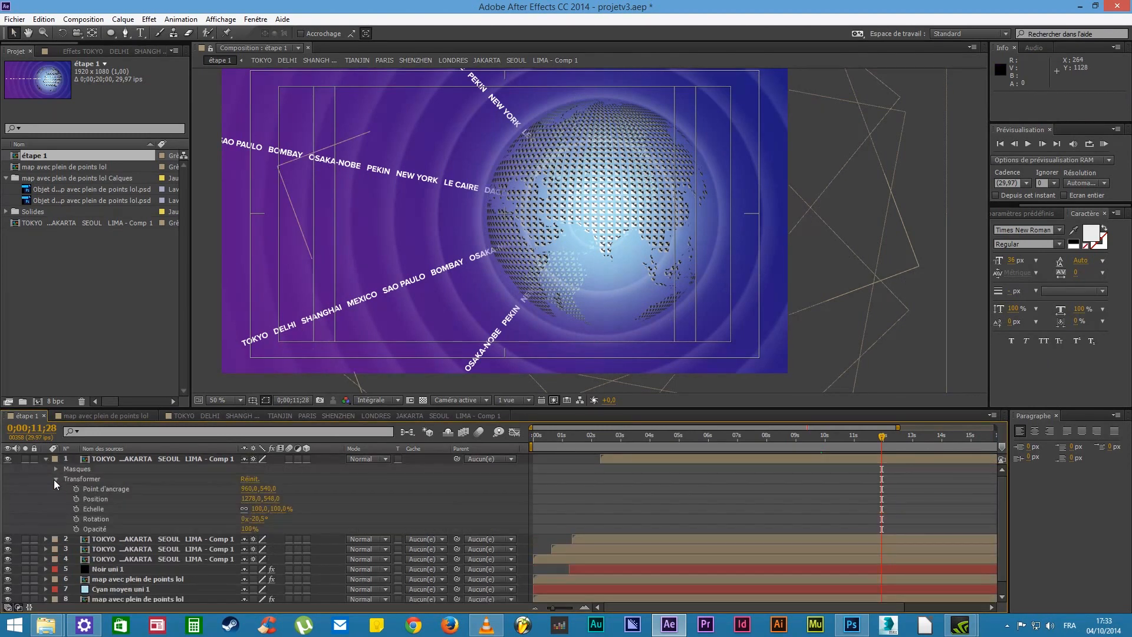
pyautogui.moveTo(281, 513); pyautogui.dragTo(296, 517)
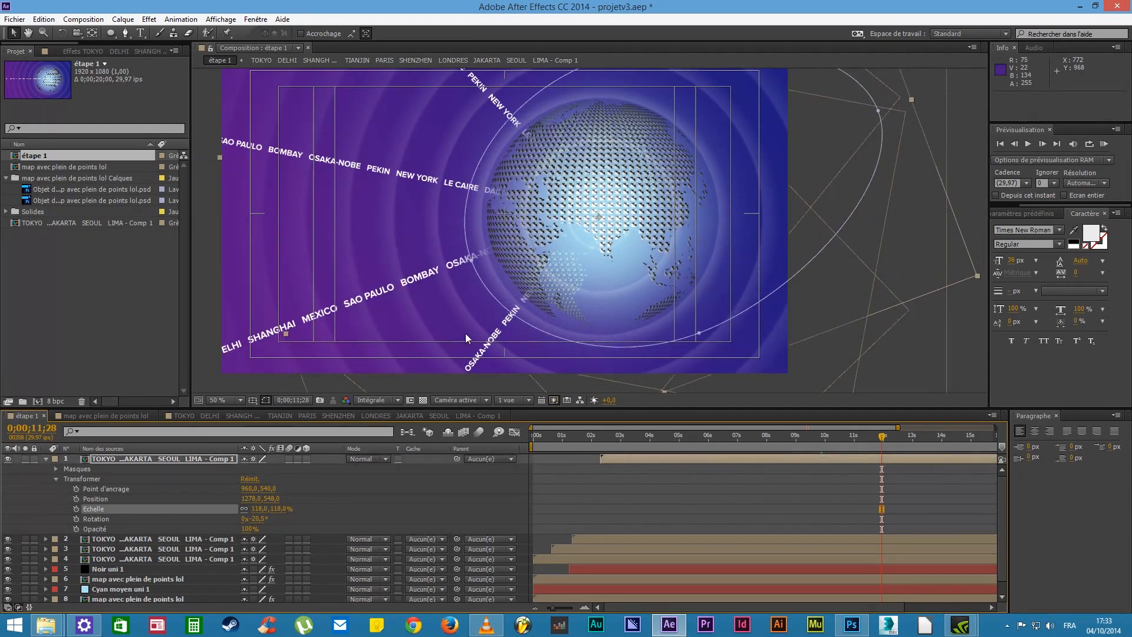
pyautogui.moveTo(702, 337); pyautogui.dragTo(652, 273)
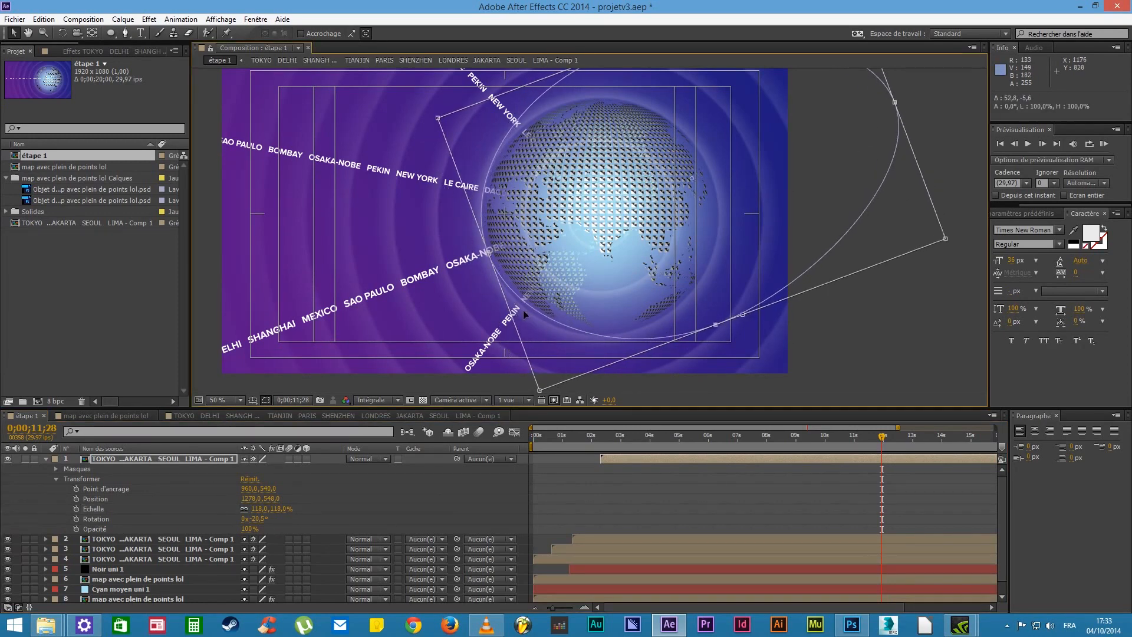
pyautogui.moveTo(861, 445)
pyautogui.mouseDown()
pyautogui.moveTo(783, 446)
pyautogui.moveTo(842, 445)
pyautogui.mouseUp()
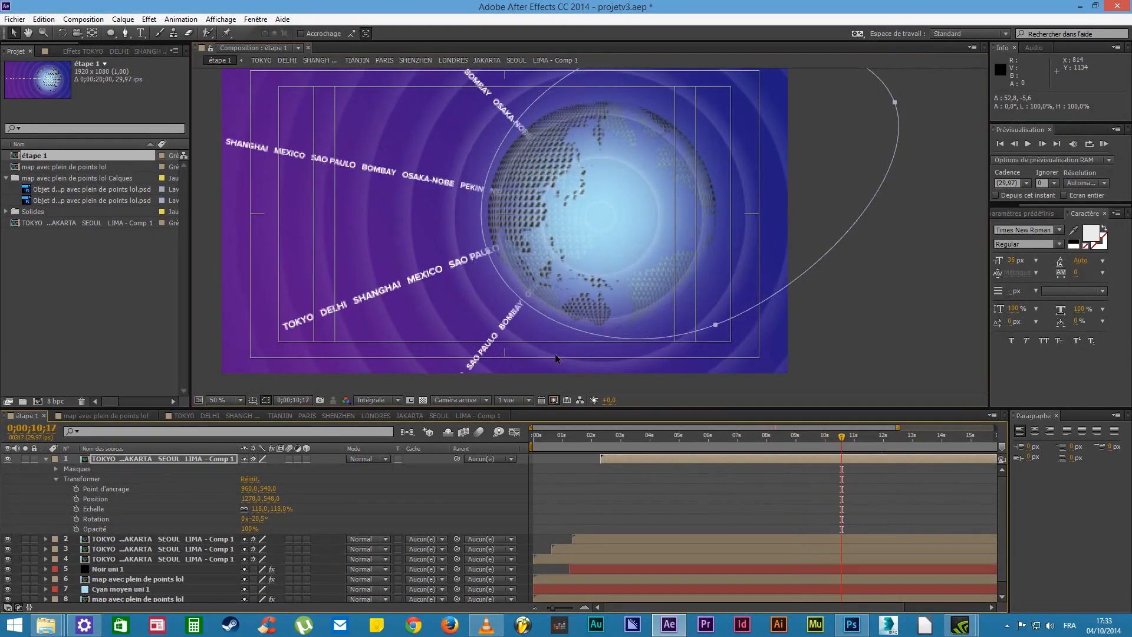
pyautogui.click(115, 560)
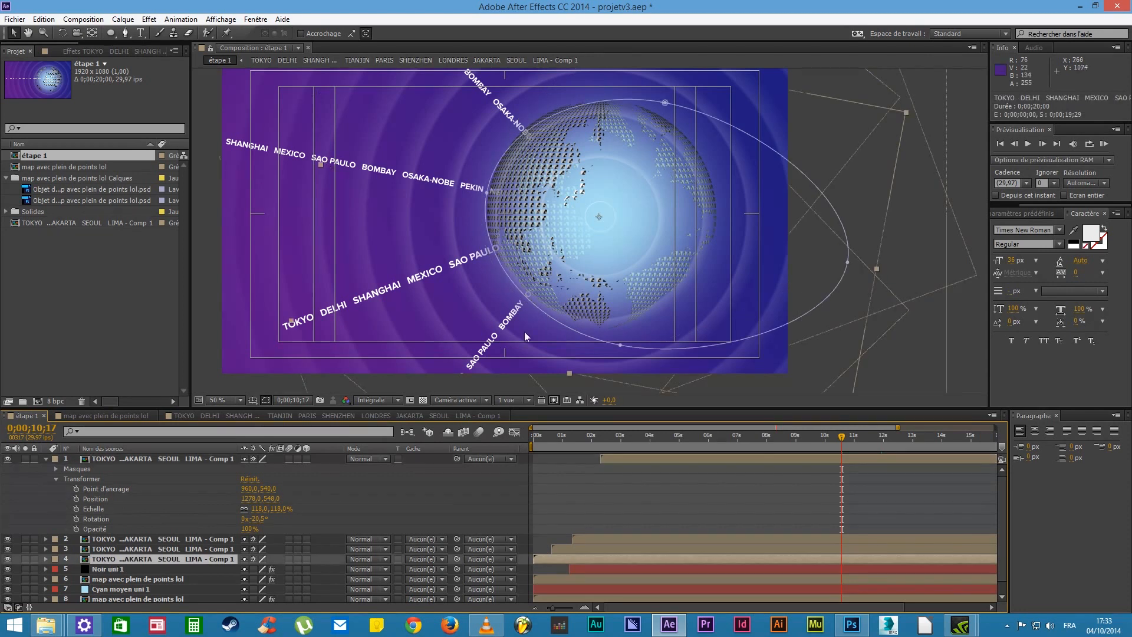
pyautogui.doubleClick(847, 262)
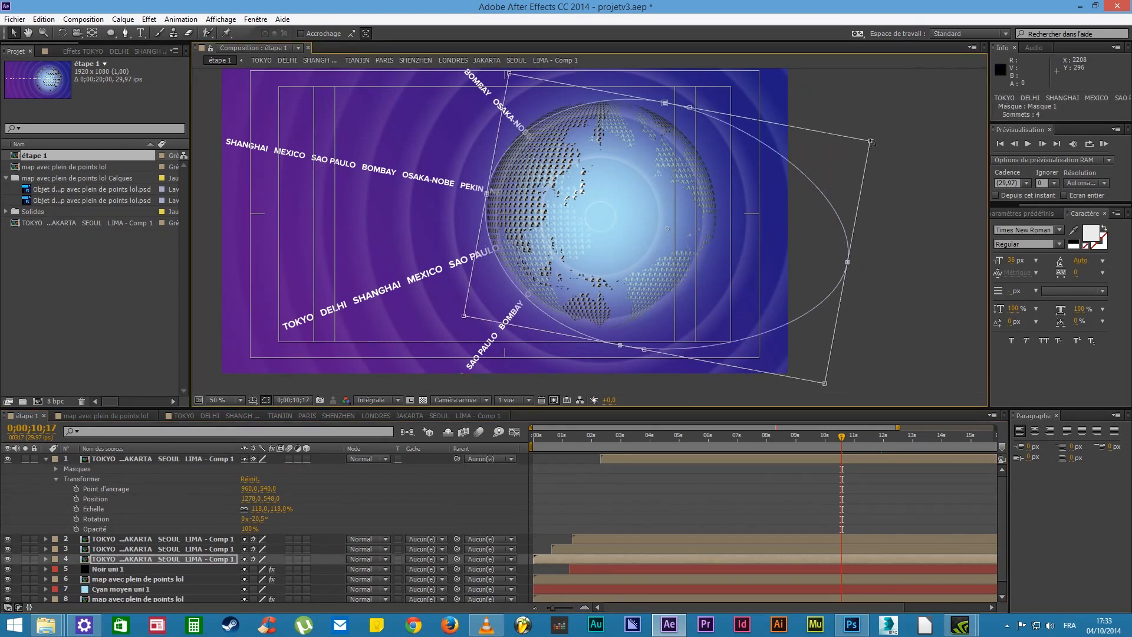
pyautogui.moveTo(873, 141); pyautogui.dragTo(878, 139)
pyautogui.click(111, 558)
pyautogui.click(115, 540)
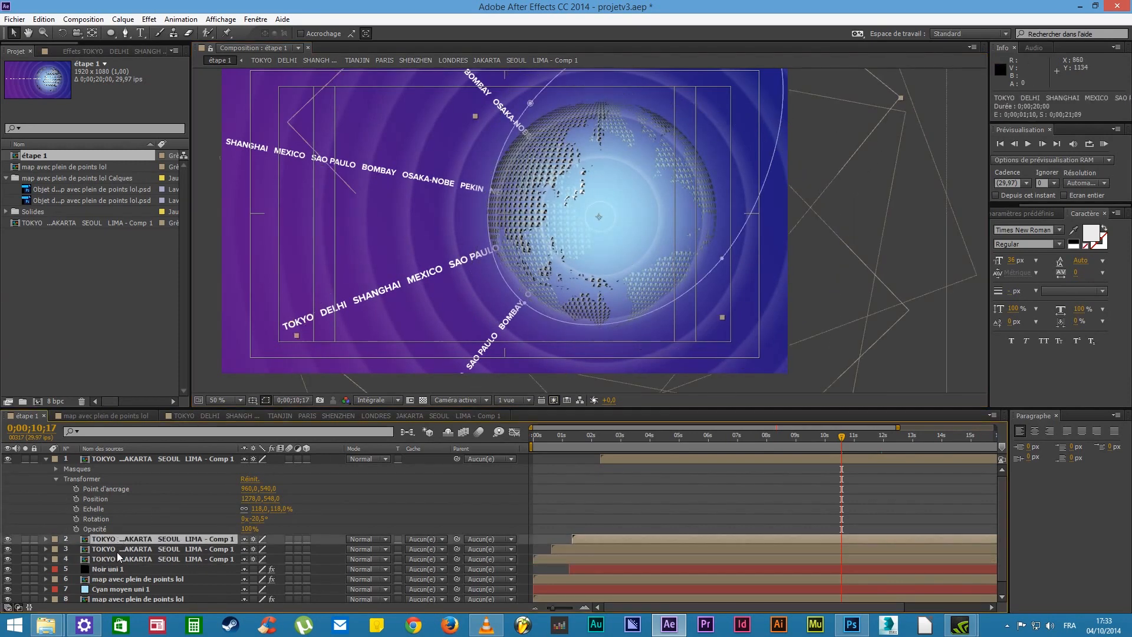
# Enlarge the fourth city-name layer by its corner and shift its mask about 52.6 pixels sideways to realign it with the globe
pyautogui.click(114, 558)
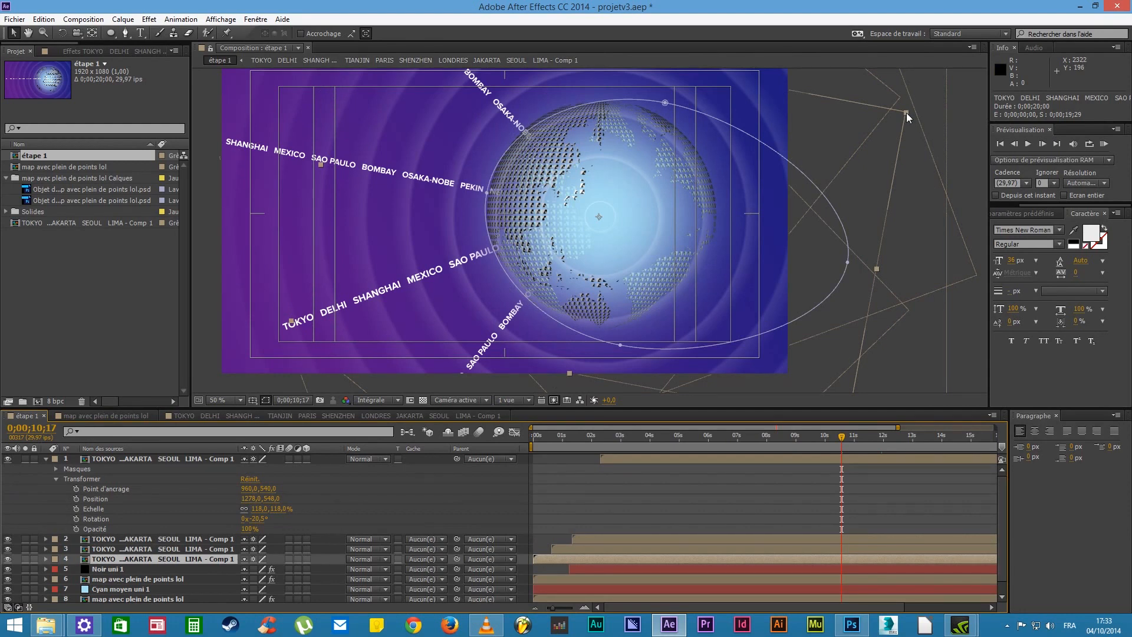
pyautogui.press(',')
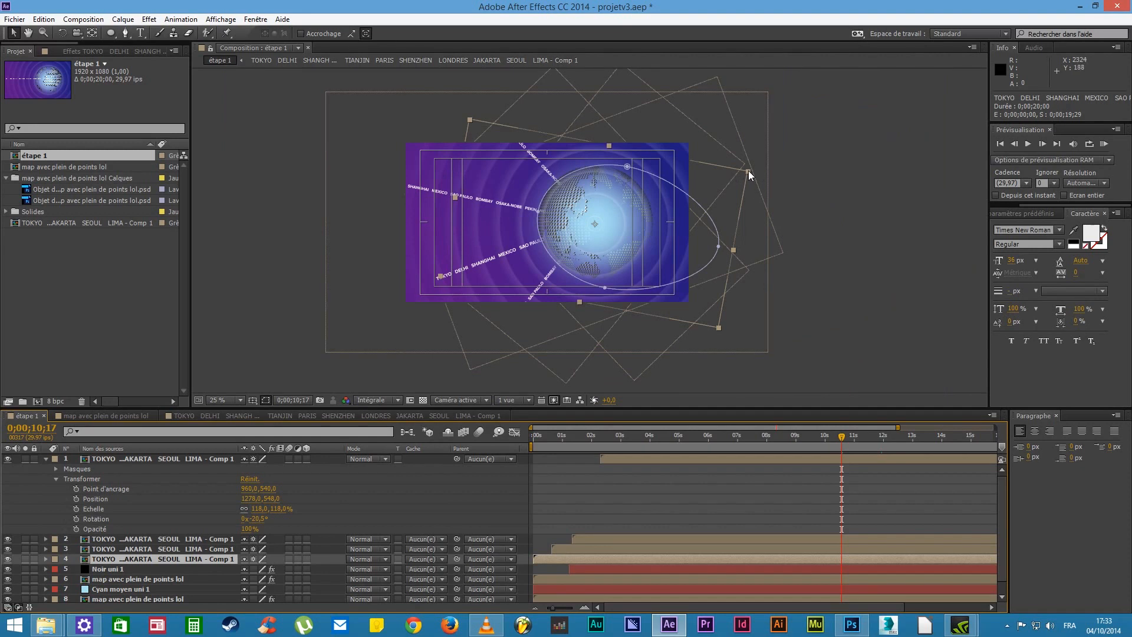
pyautogui.moveTo(748, 171); pyautogui.dragTo(791, 162)
pyautogui.doubleClick(741, 251)
pyautogui.moveTo(698, 246)
pyautogui.mouseDown()
pyautogui.moveTo(721, 246)
pyautogui.moveTo(707, 246)
pyautogui.mouseUp()
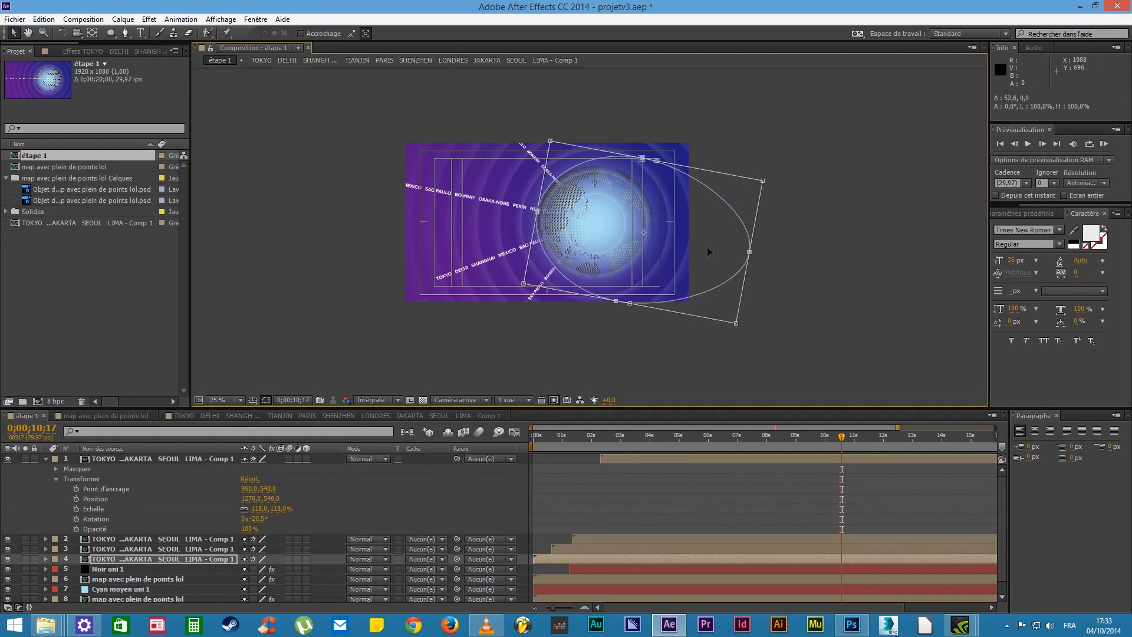
pyautogui.click(461, 499)
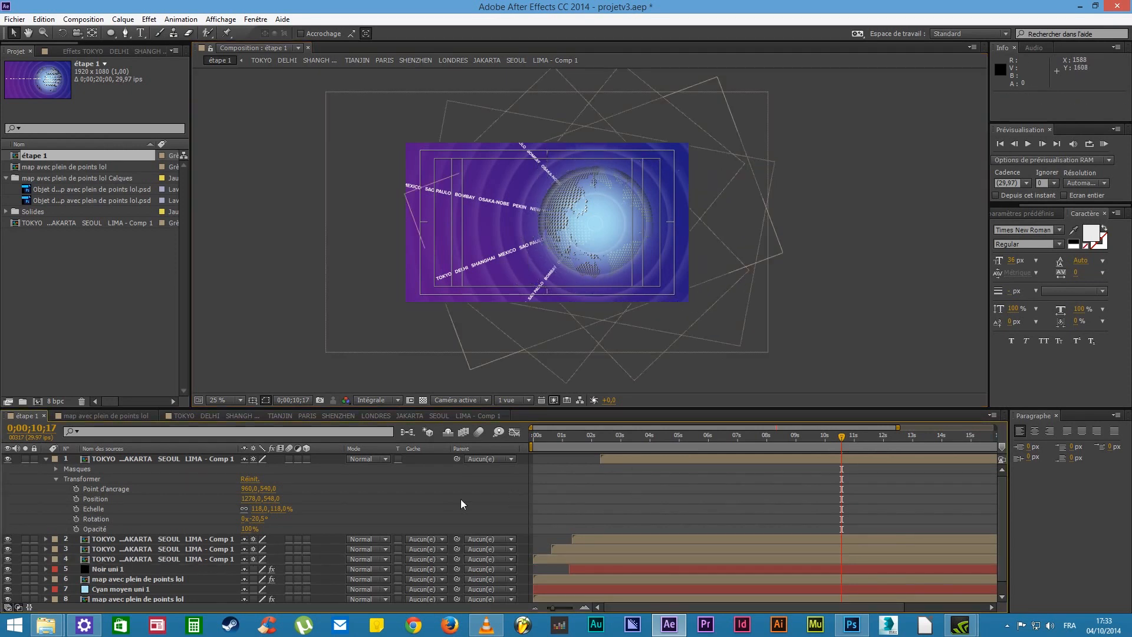
# Select the top city-name layer and collapse its properties
pyautogui.click(157, 464)
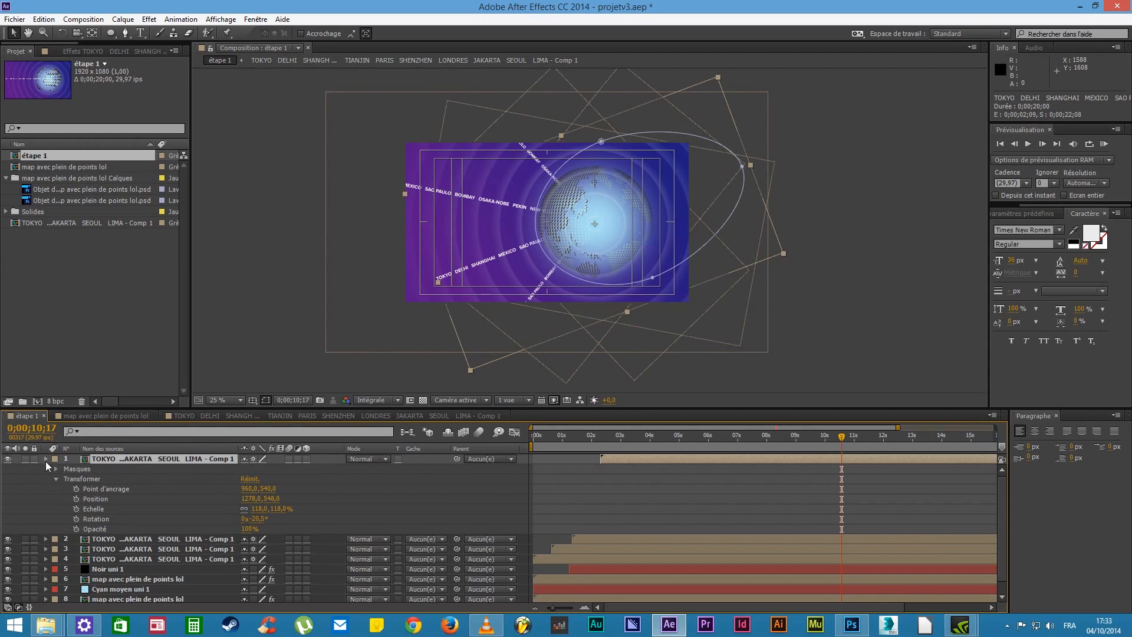
pyautogui.click(48, 459)
pyautogui.click(48, 459)
pyautogui.click(48, 459)
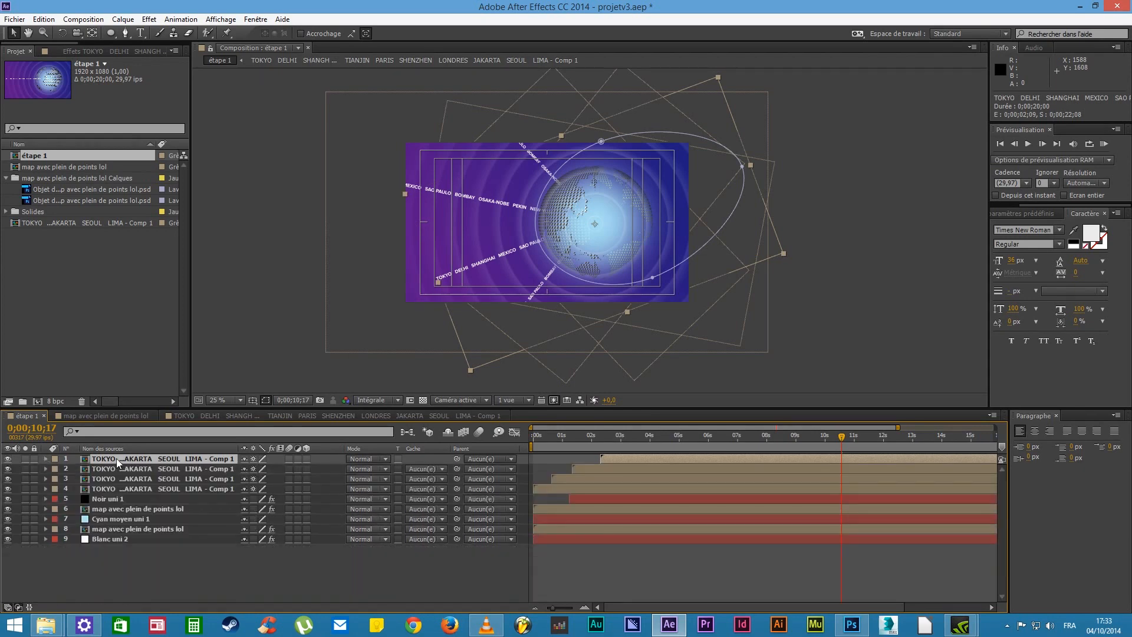
# Check the rotated city-name lines against the globe from about 0;00;10;17 to 0;00;14;10 on the timeline
pyautogui.press('s')
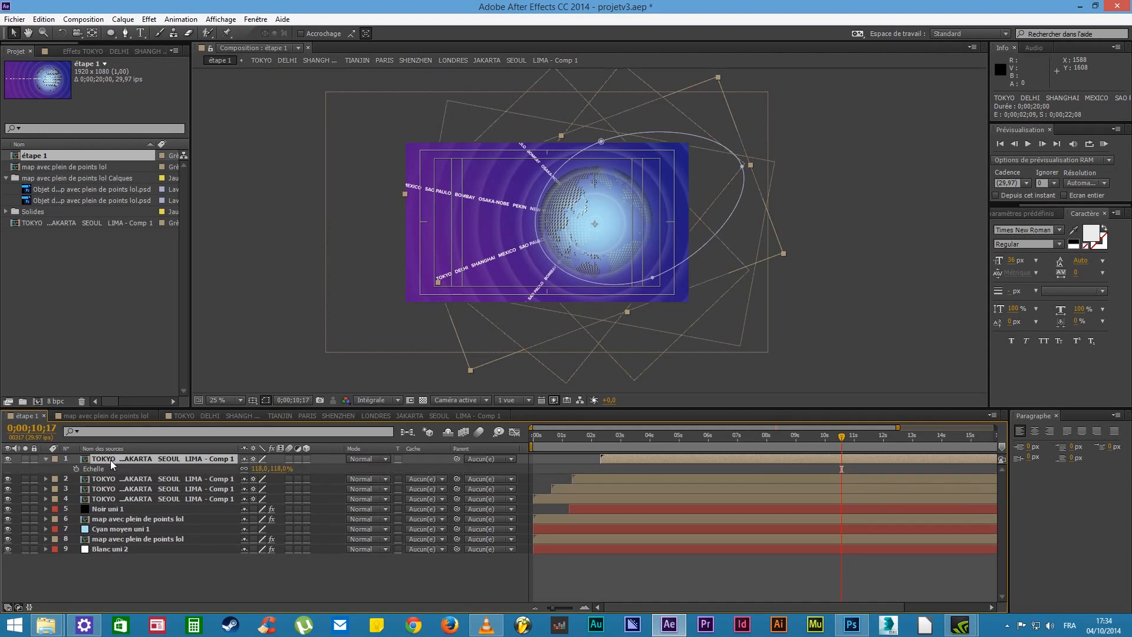
pyautogui.press('r')
pyautogui.press('r')
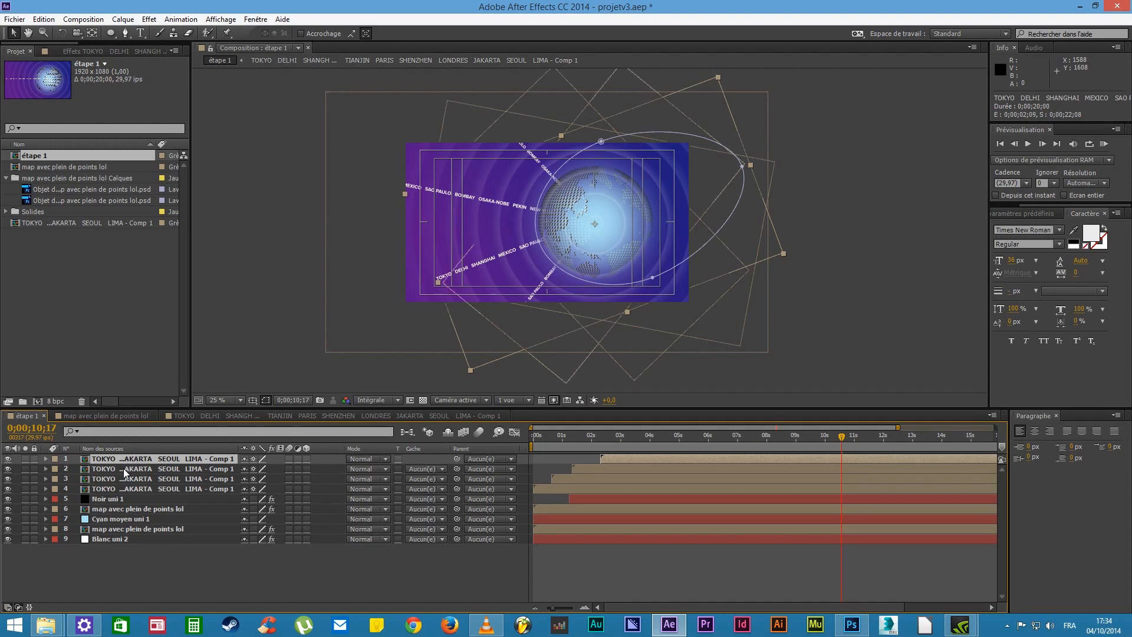
pyautogui.moveTo(835, 442); pyautogui.dragTo(854, 410)
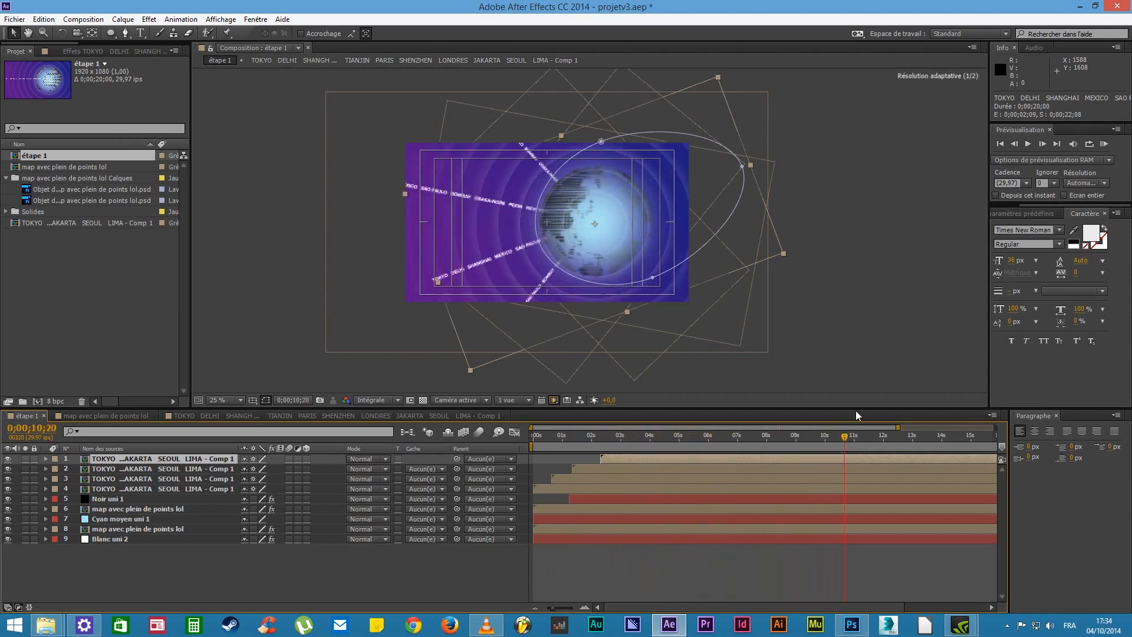
pyautogui.press('.')
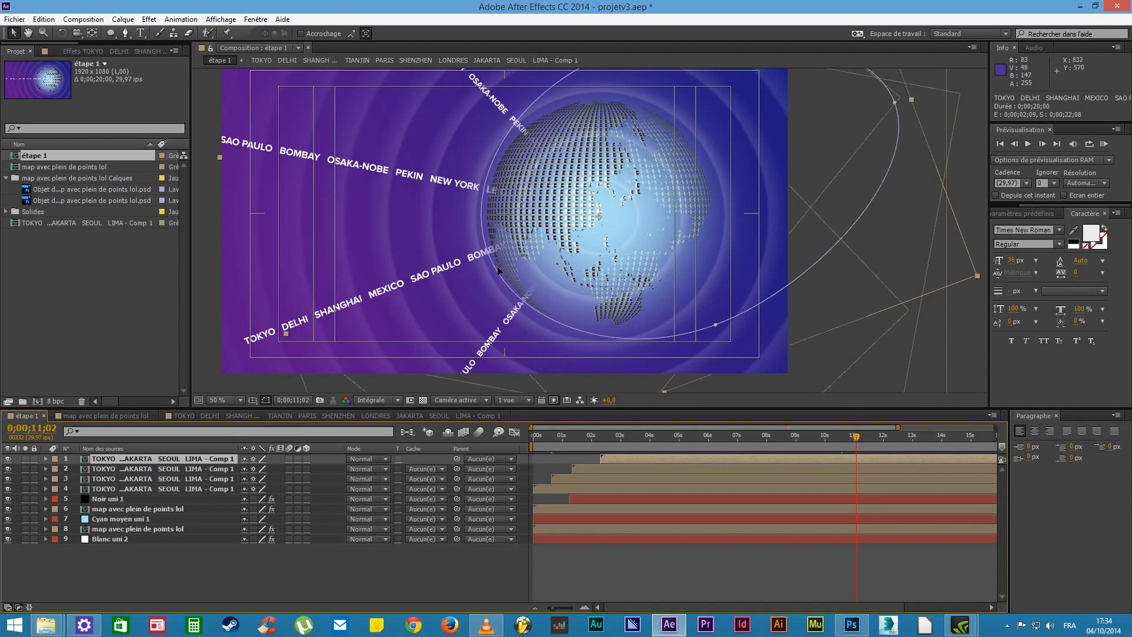
pyautogui.moveTo(860, 437); pyautogui.dragTo(951, 438)
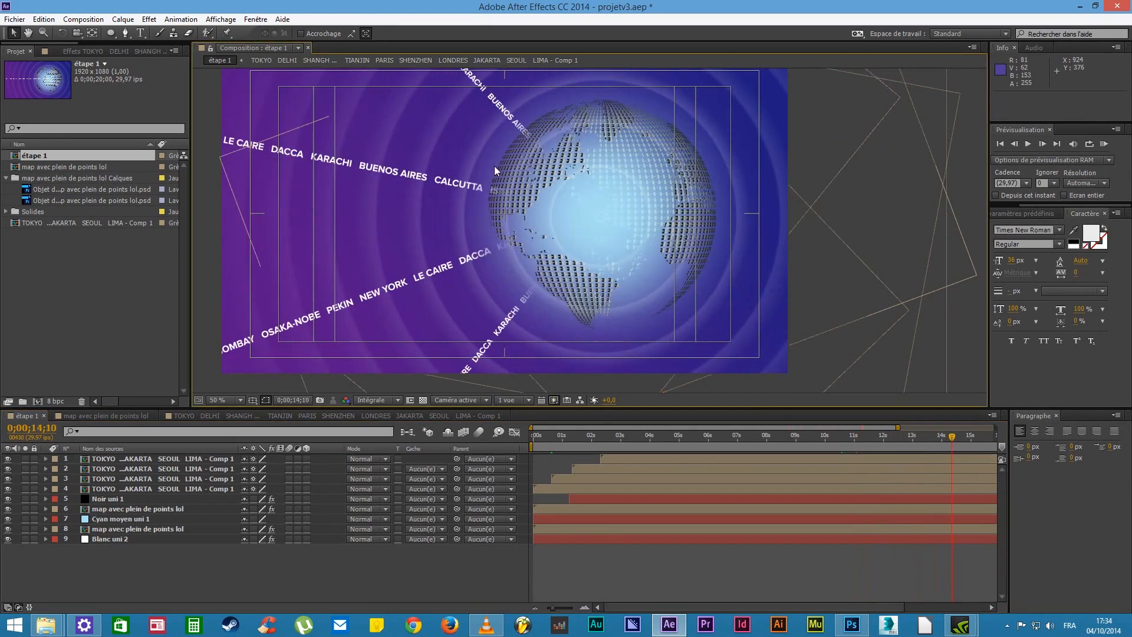
# Select all four city-name layers and set their blending mode to Lumière crue
pyautogui.click(224, 488)
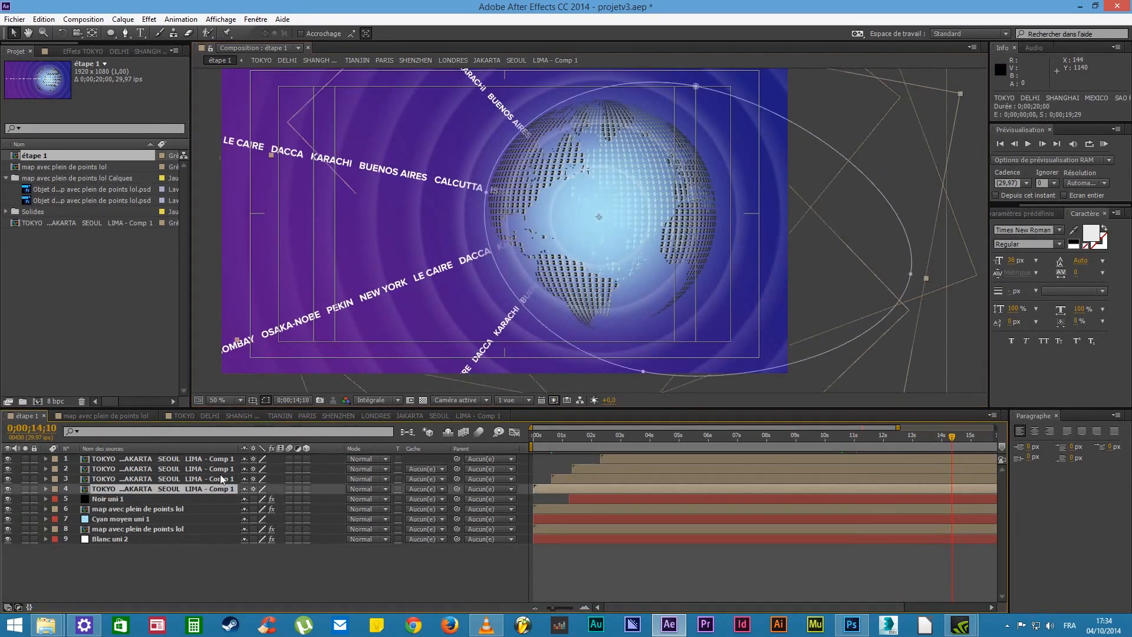
pyautogui.keyDown('shift'); pyautogui.click(219, 459); pyautogui.keyUp('shift')
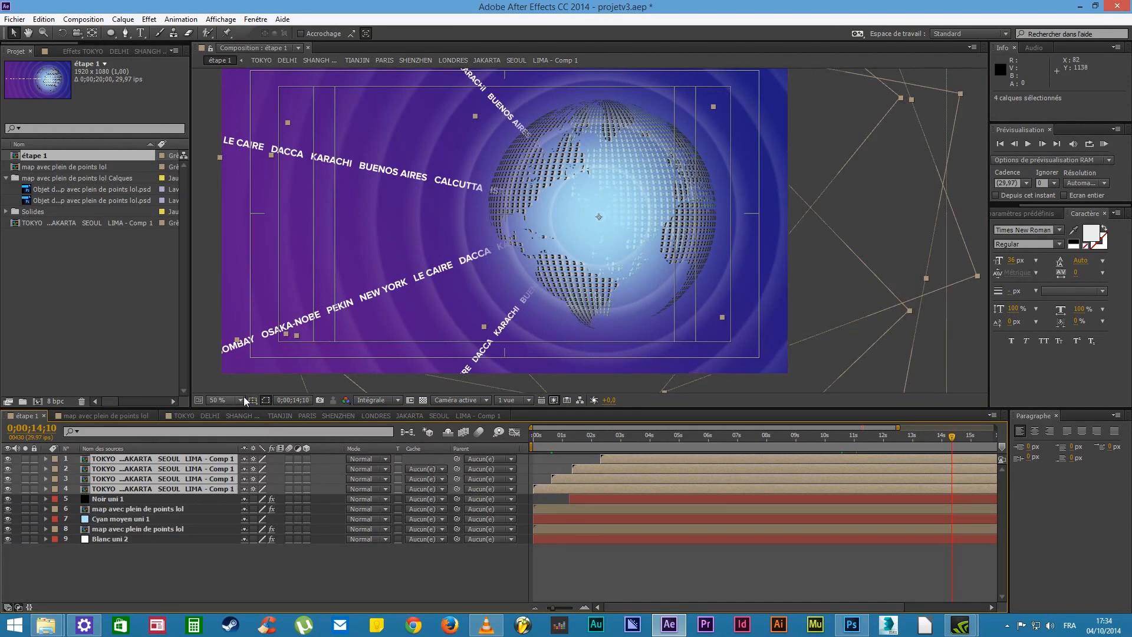
pyautogui.click(380, 459)
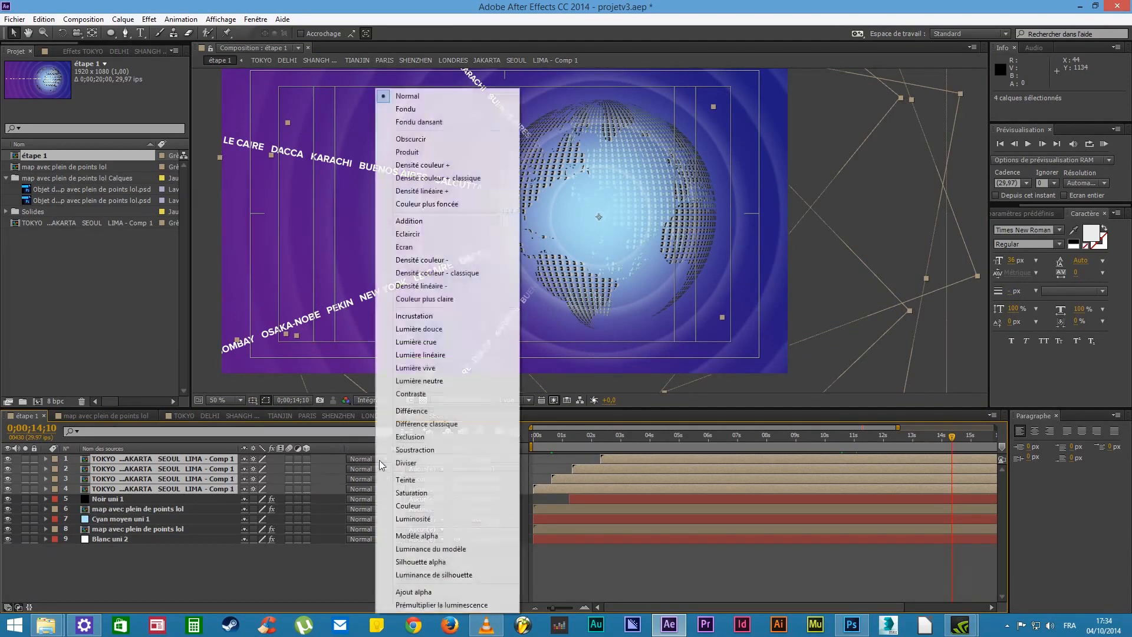
pyautogui.click(422, 342)
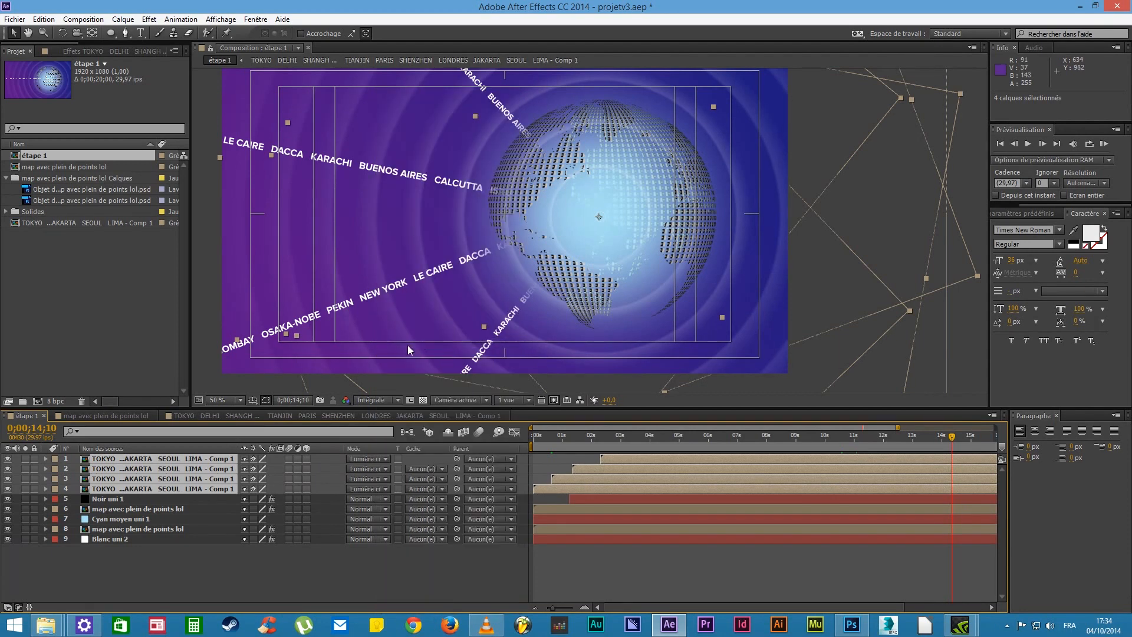
# Try the Lumière douce, Lumière neutre and Lumière vive blending modes on the four selected city-name layers
pyautogui.click(372, 469)
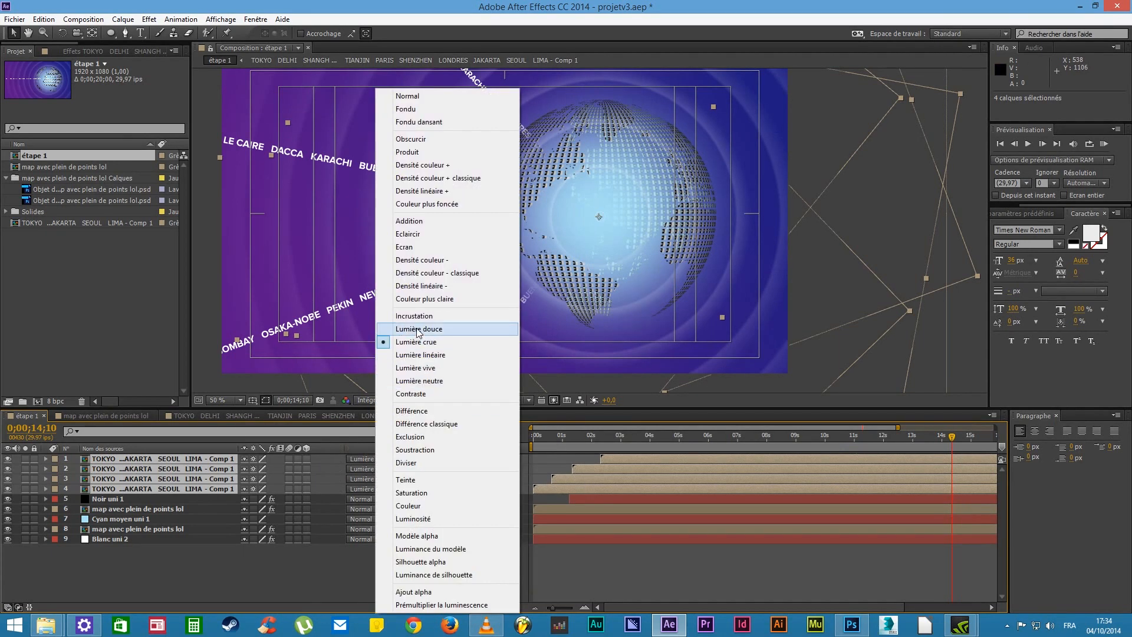
pyautogui.click(382, 327)
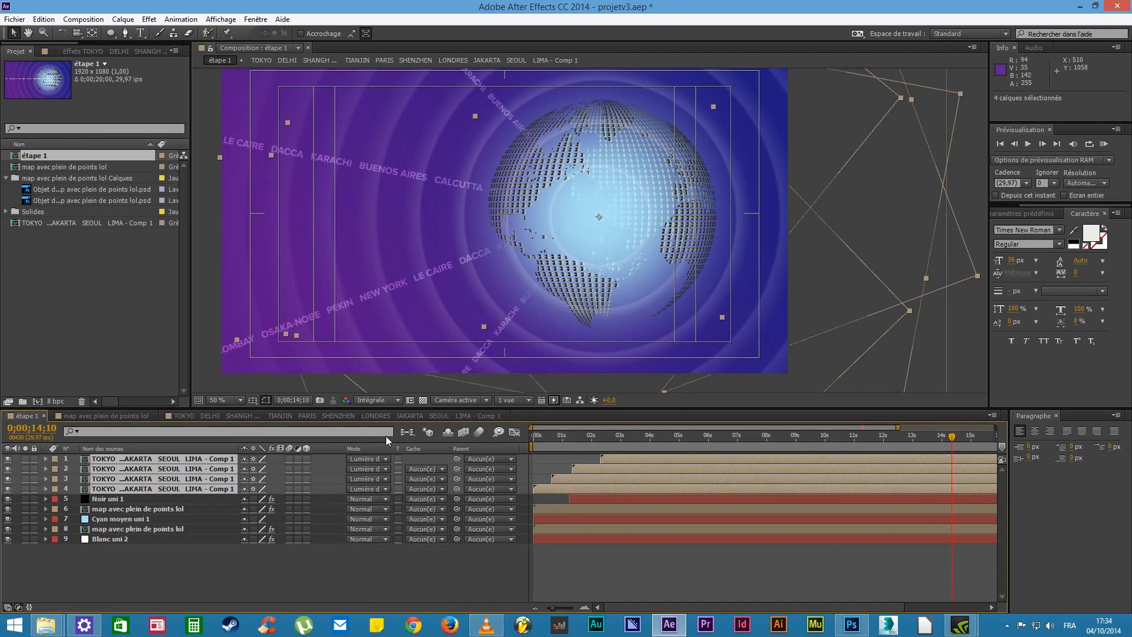
pyautogui.click(368, 468)
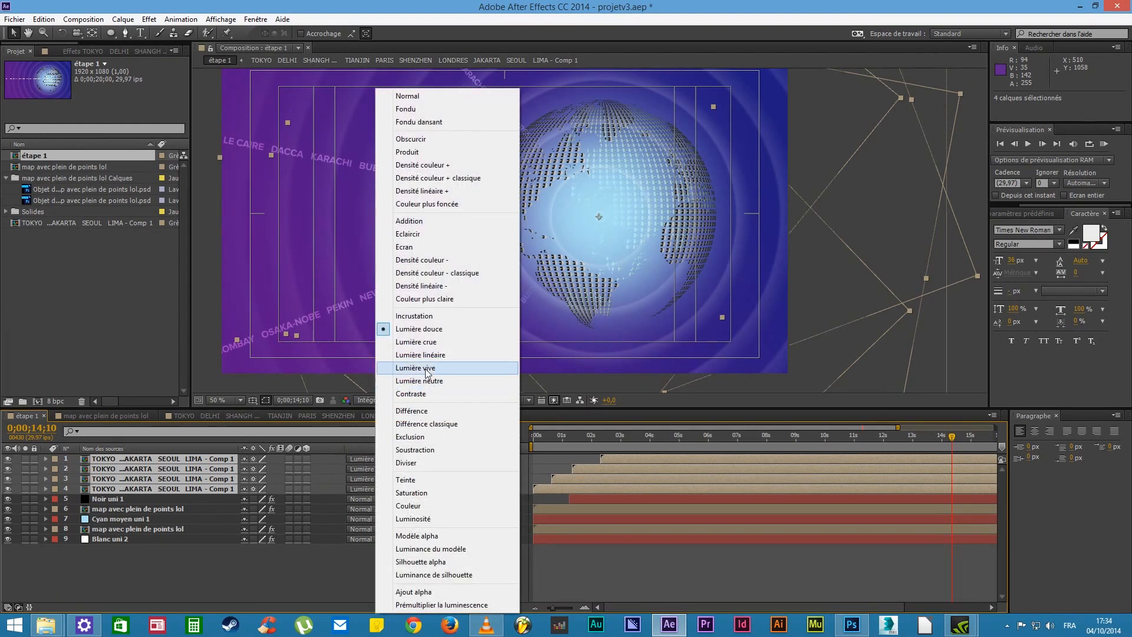
pyautogui.click(403, 385)
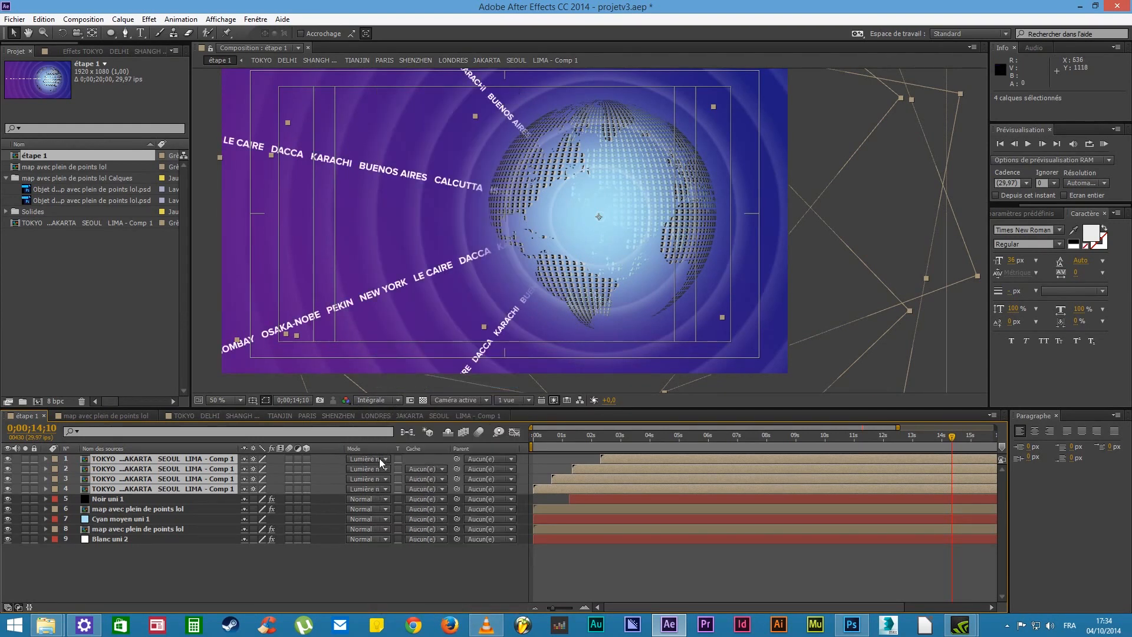
pyautogui.click(379, 458)
pyautogui.click(389, 372)
# Set the four city-name layers' blending mode to Incrustation and check the look at 0;00;14;27
pyautogui.click(373, 460)
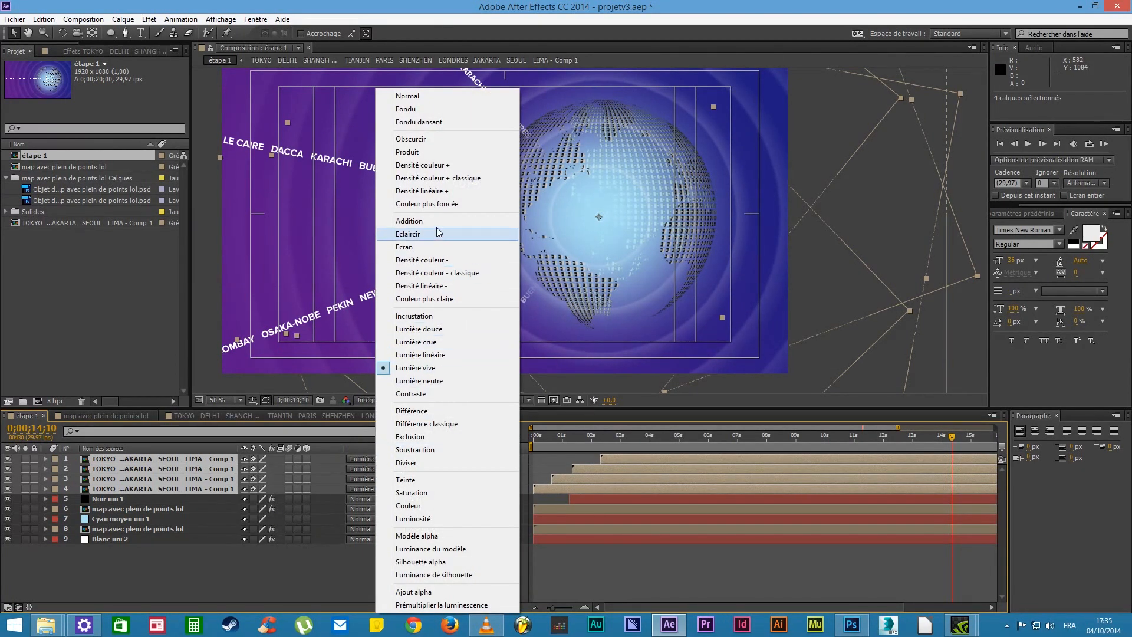
pyautogui.click(416, 316)
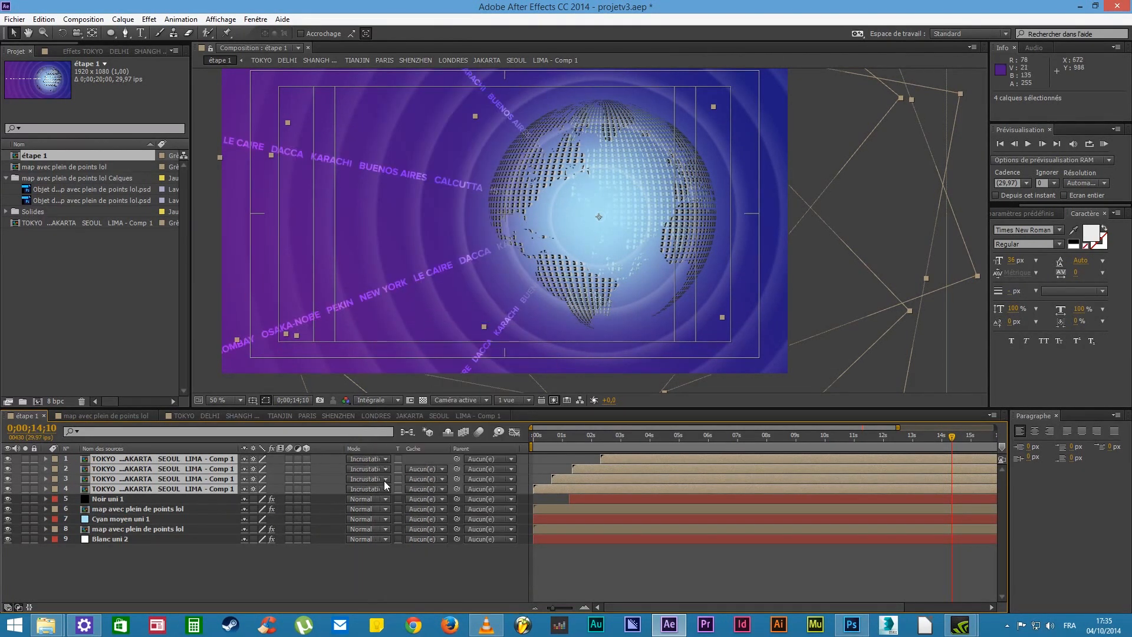
pyautogui.click(499, 630)
pyautogui.click(500, 630)
pyautogui.moveTo(588, 432); pyautogui.dragTo(968, 477)
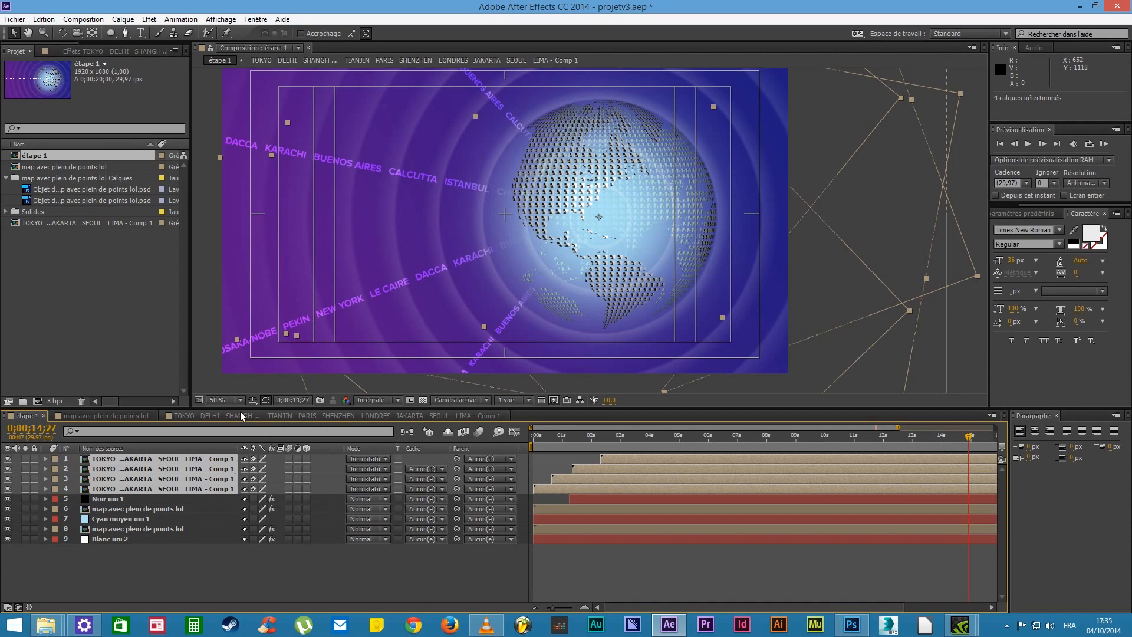
# Try the Lumière crue and Produit blending modes on the lower globe map layer, layer 8
pyautogui.click(167, 528)
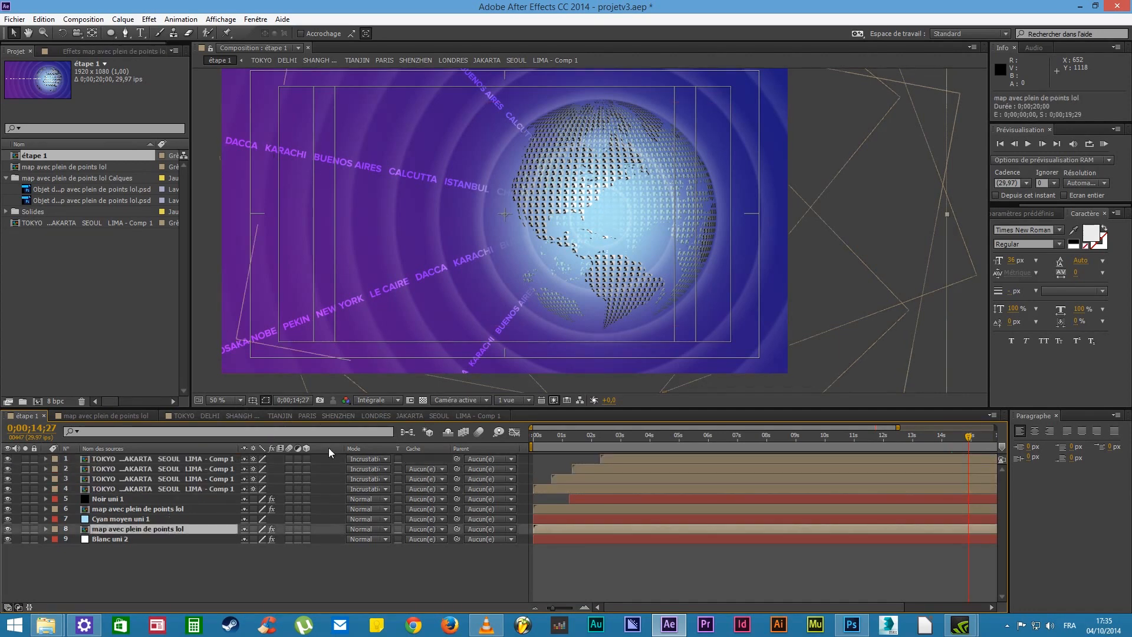
pyautogui.scroll(2, 549, 340)
pyautogui.moveTo(548, 332); pyautogui.dragTo(614, 164)
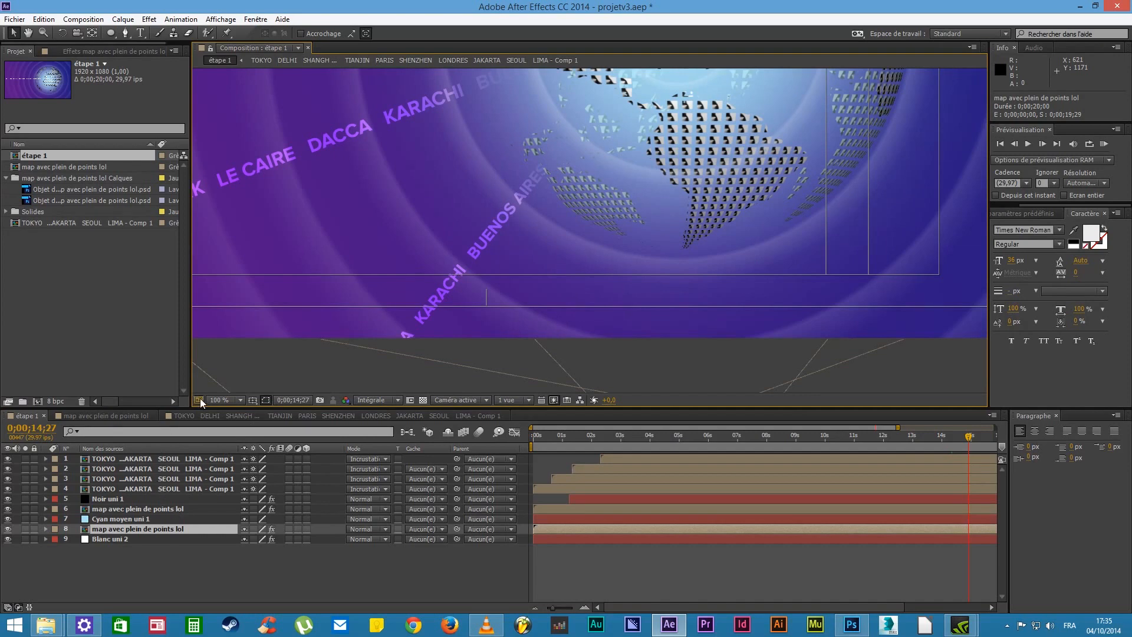
pyautogui.click(363, 530)
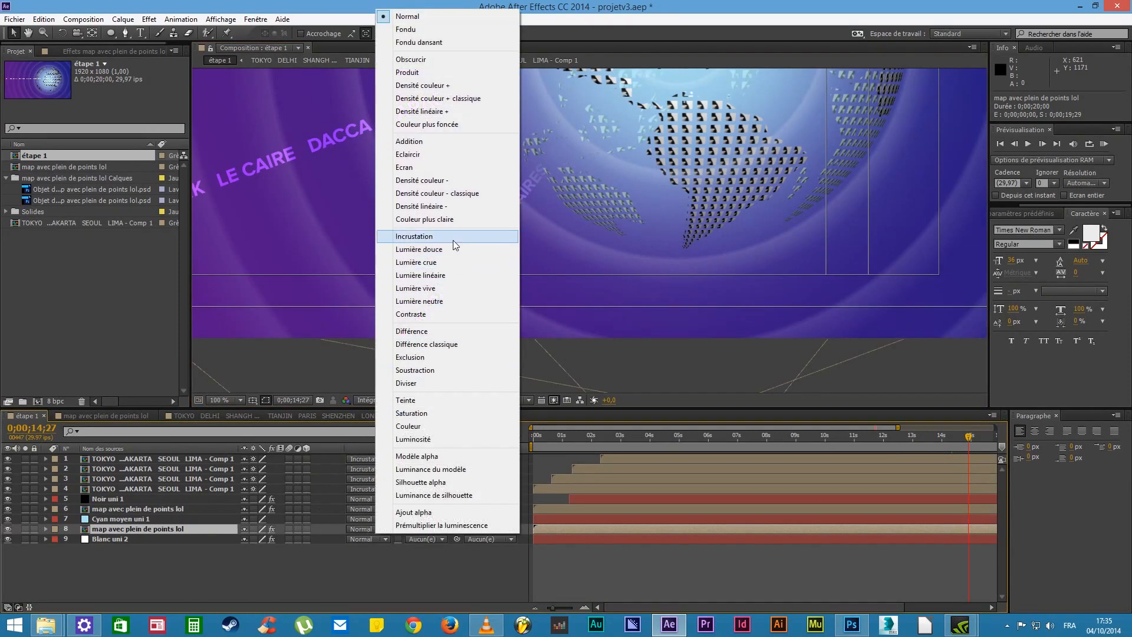
pyautogui.click(444, 262)
pyautogui.moveTo(615, 254); pyautogui.dragTo(490, 422)
pyautogui.hotkey('ctrl', 'z')
pyautogui.press(',')
# Set the blending mode of globe map layer 8 to Addition and inspect the globe's dots up close
pyautogui.click(377, 530)
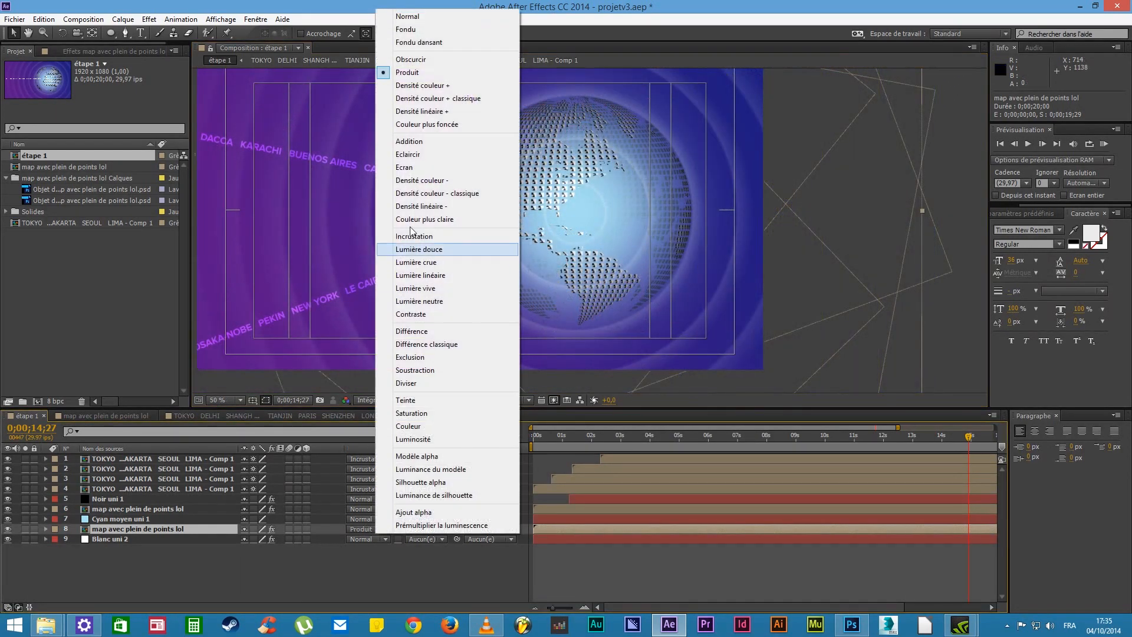
pyautogui.click(429, 142)
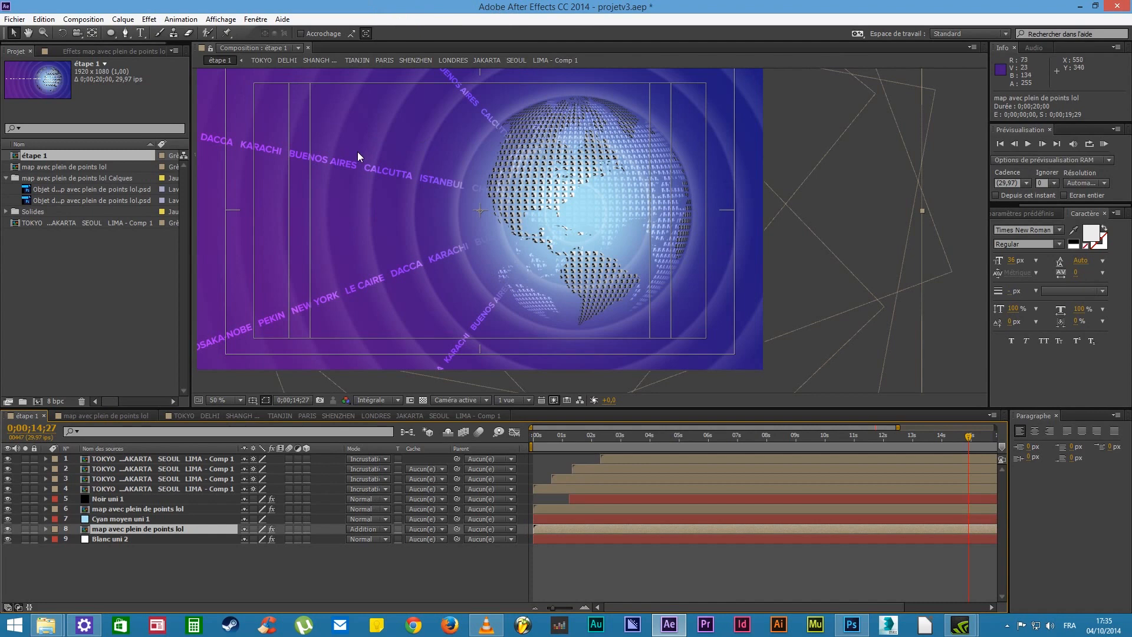
pyautogui.scroll(2, 715, 215)
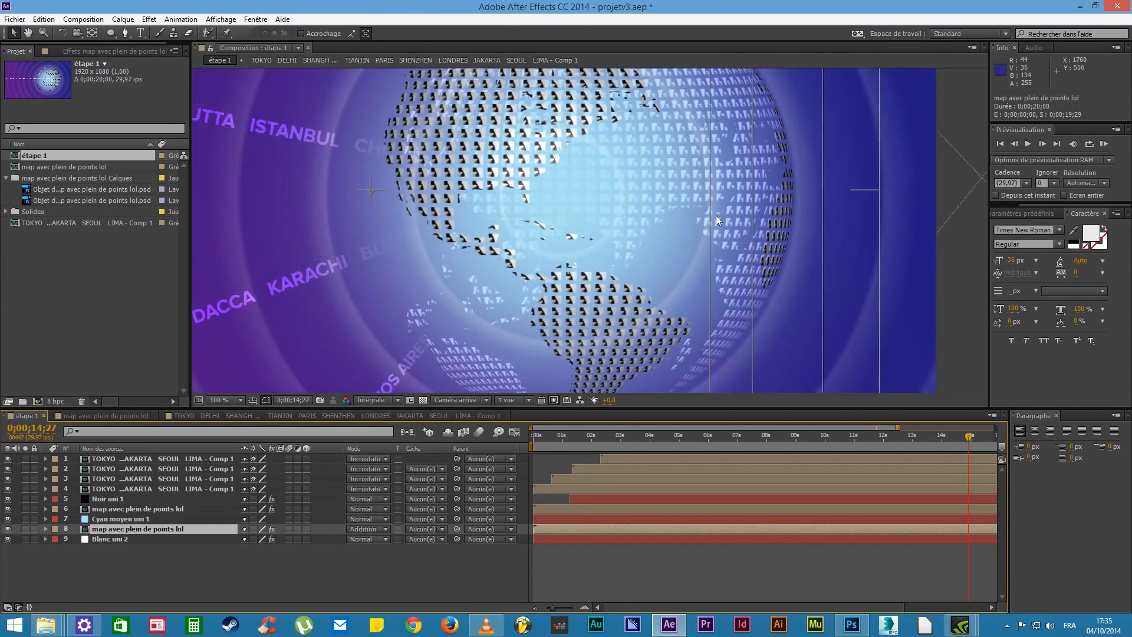
pyautogui.scroll(-2, 716, 215)
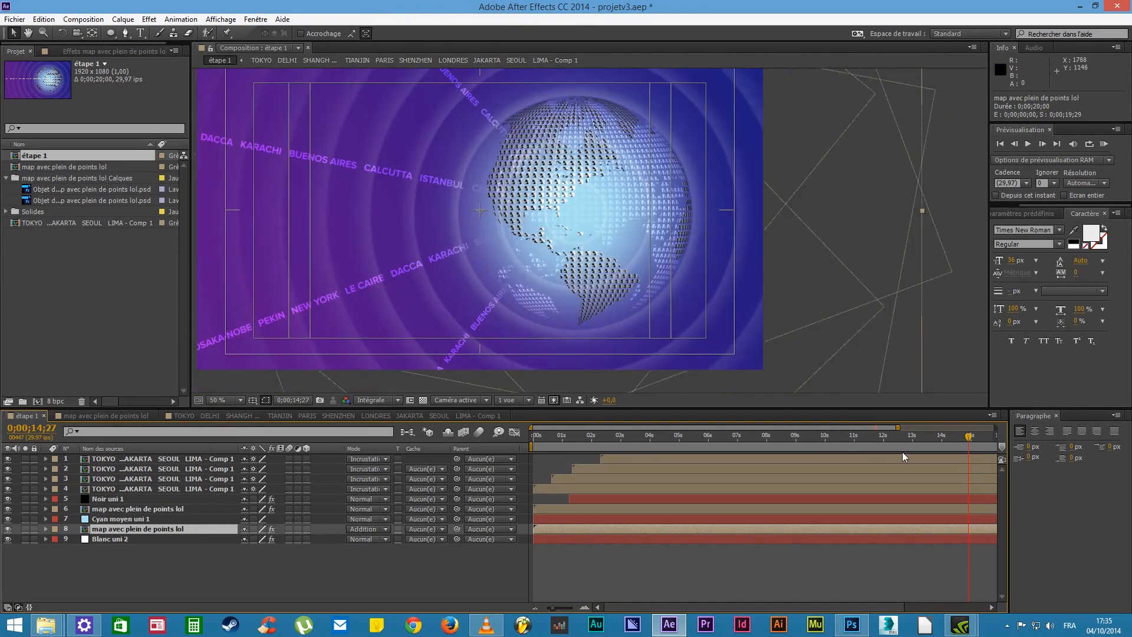
# At 0;00;09;07, apply the Ombre portée effect to the upper globe map layer, layer 6
pyautogui.moveTo(950, 436); pyautogui.dragTo(639, 427)
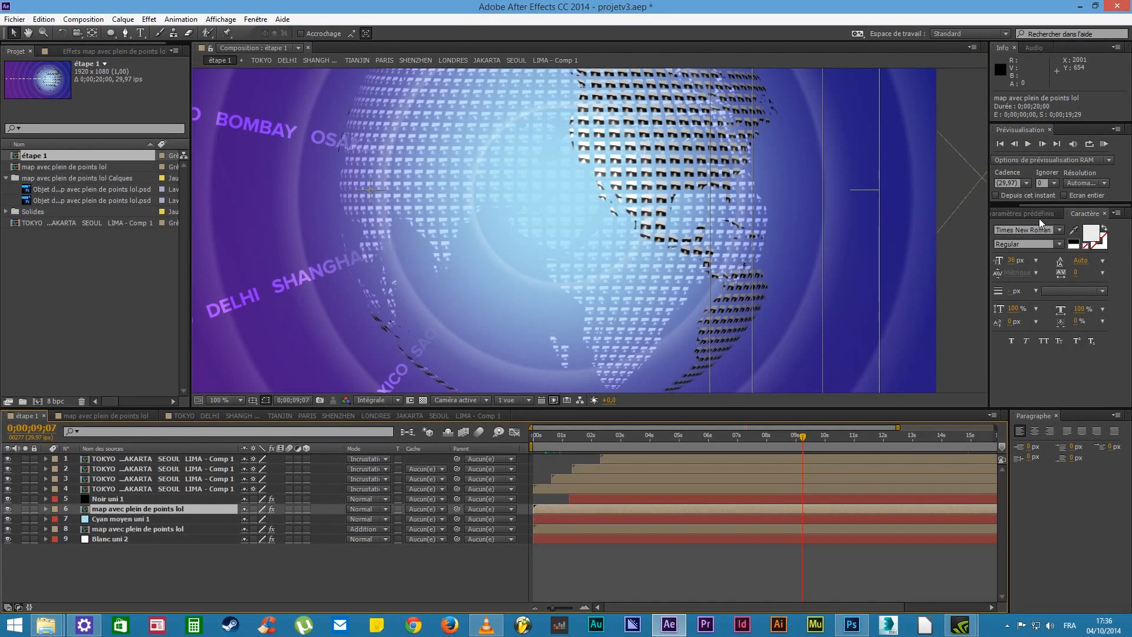
pyautogui.moveTo(1034, 206); pyautogui.dragTo(1021, 206)
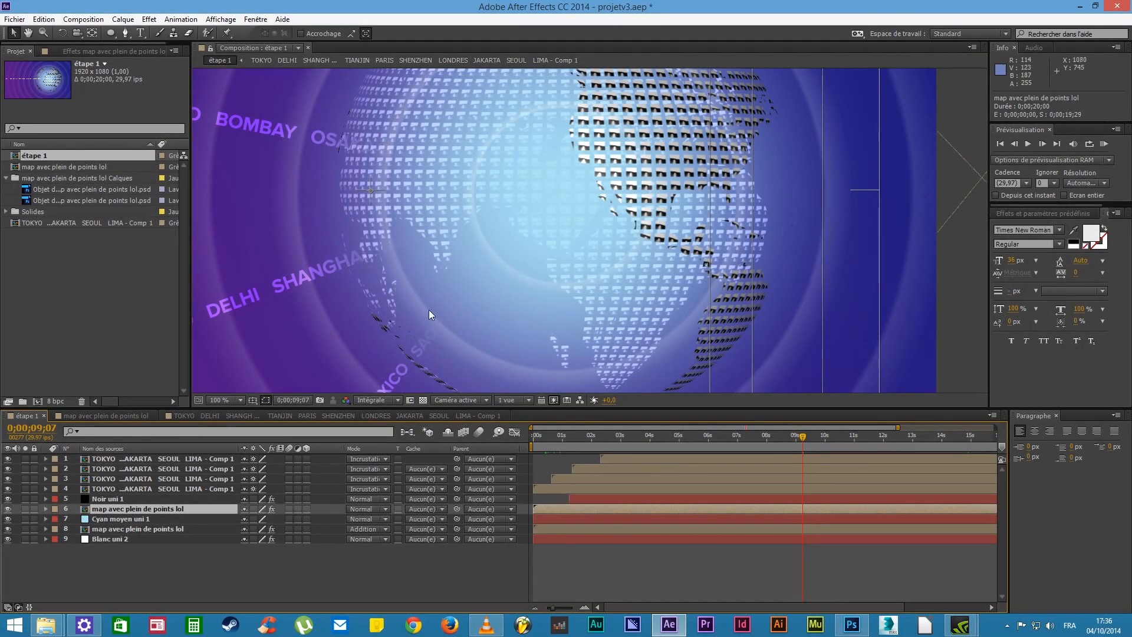
pyautogui.scroll(-2, 476, 256)
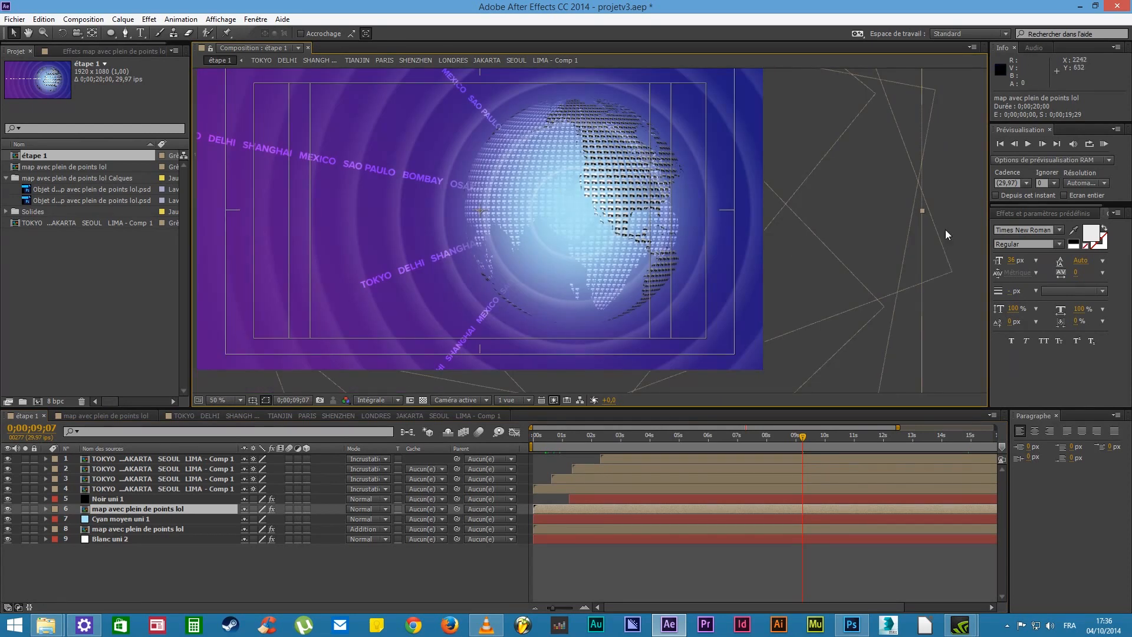
pyautogui.click(1033, 214)
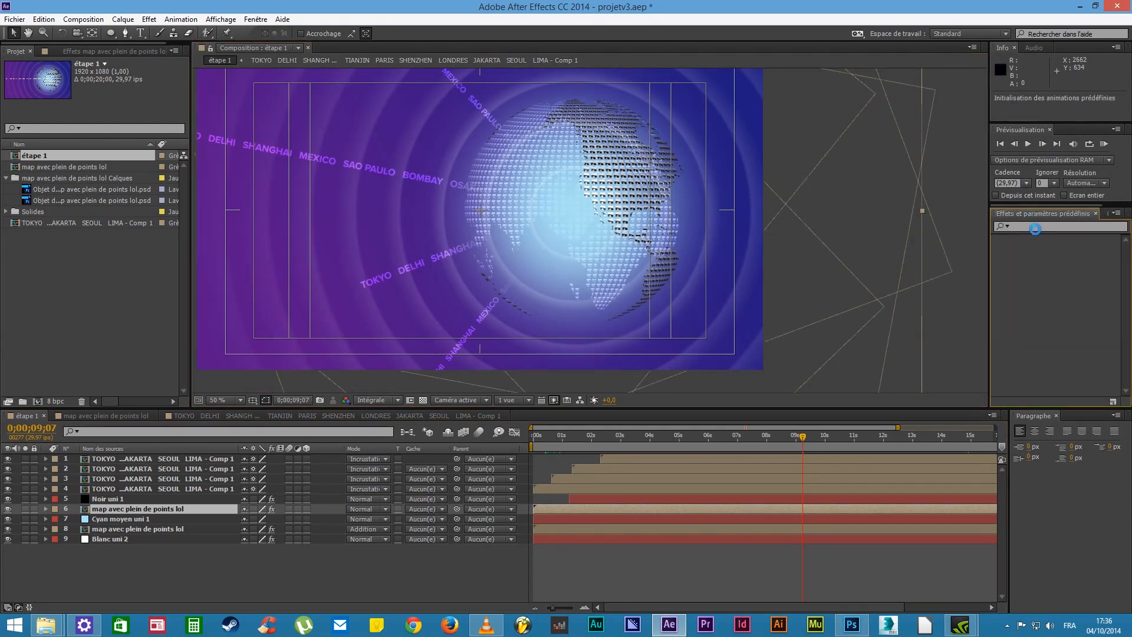
pyautogui.click(1028, 226)
pyautogui.write('omb')
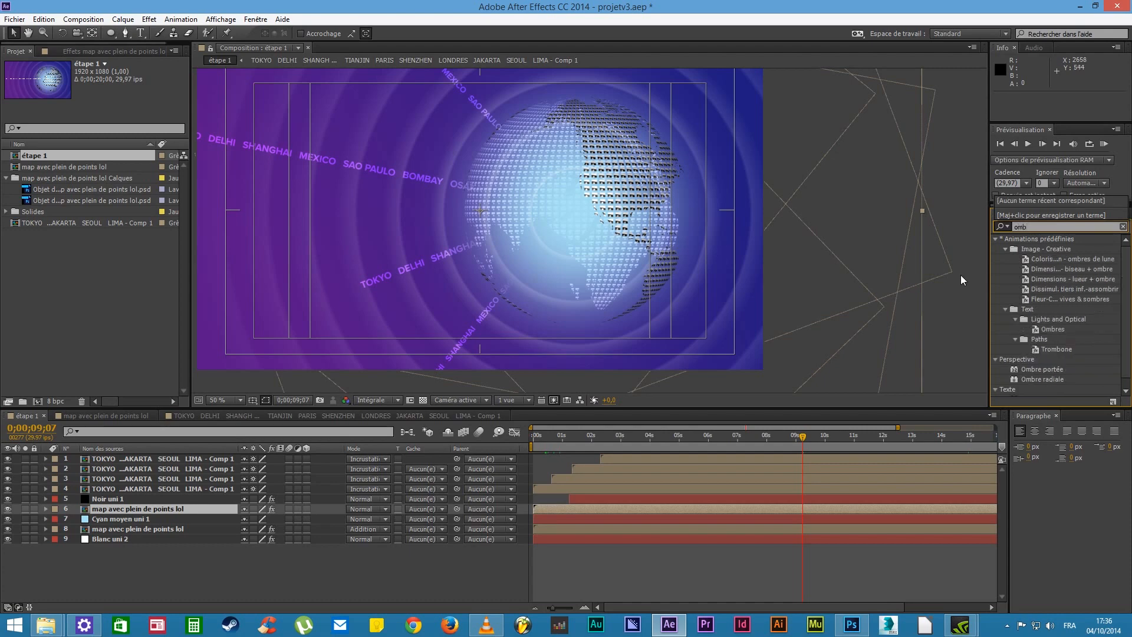
pyautogui.doubleClick(1031, 368)
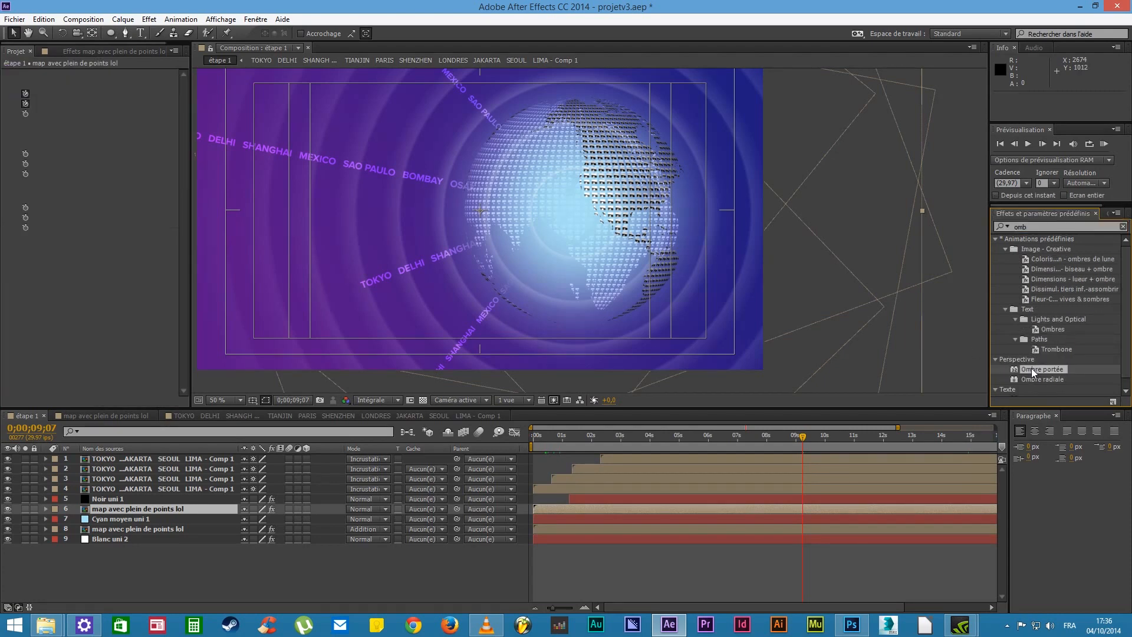
# Set the Lissage of the upper globe map's drop shadow to 24
pyautogui.scroll(2, 613, 185)
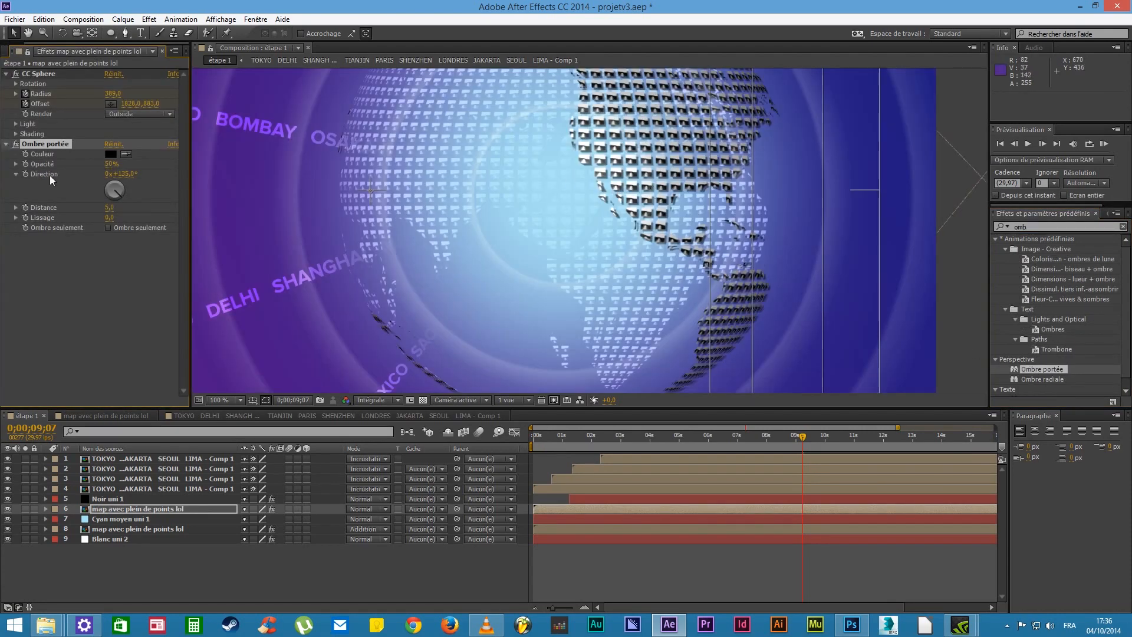
pyautogui.moveTo(109, 218); pyautogui.dragTo(124, 218)
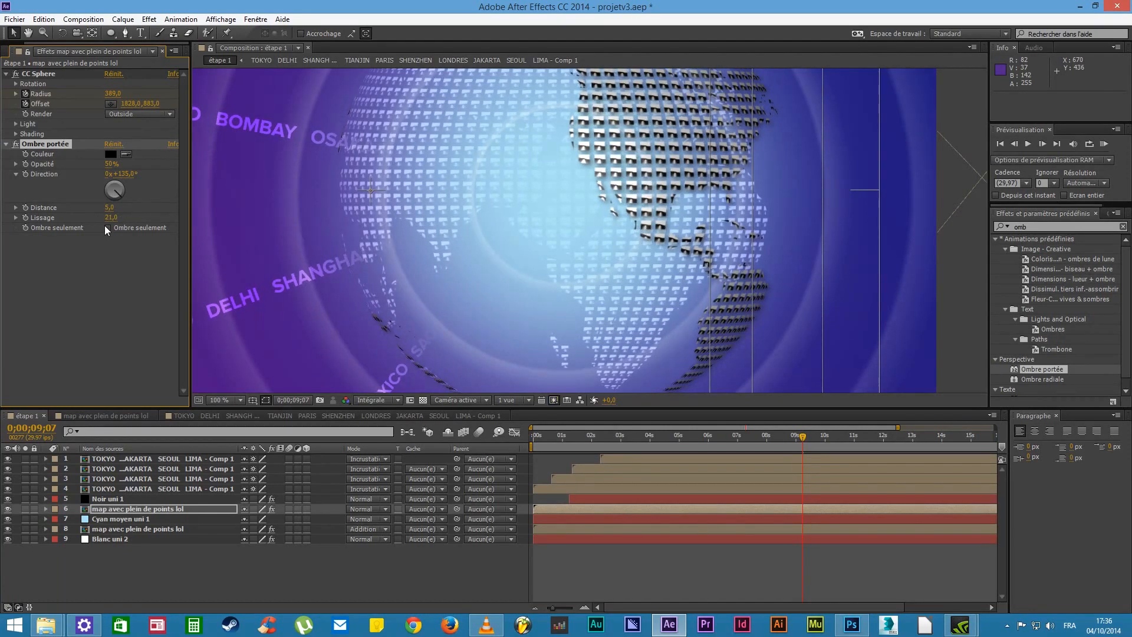
pyautogui.moveTo(111, 217); pyautogui.dragTo(113, 218)
# Change the drop shadow's colour on the upper globe map to blue, hex 2640B0
pyautogui.click(112, 154)
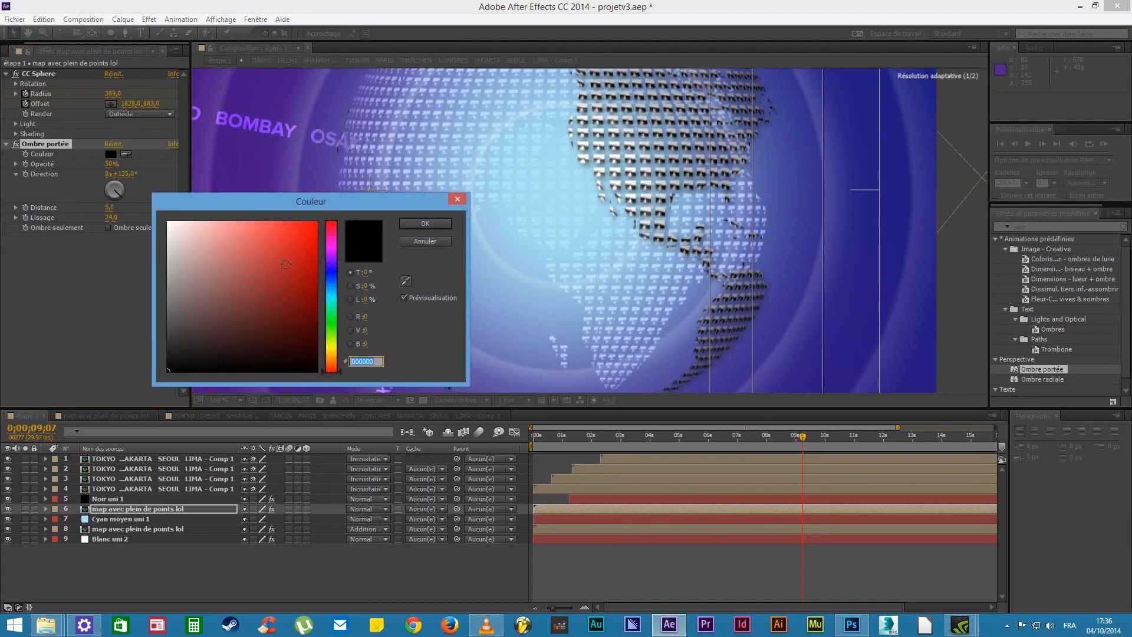
pyautogui.moveTo(331, 270); pyautogui.dragTo(328, 243)
pyautogui.click(284, 268)
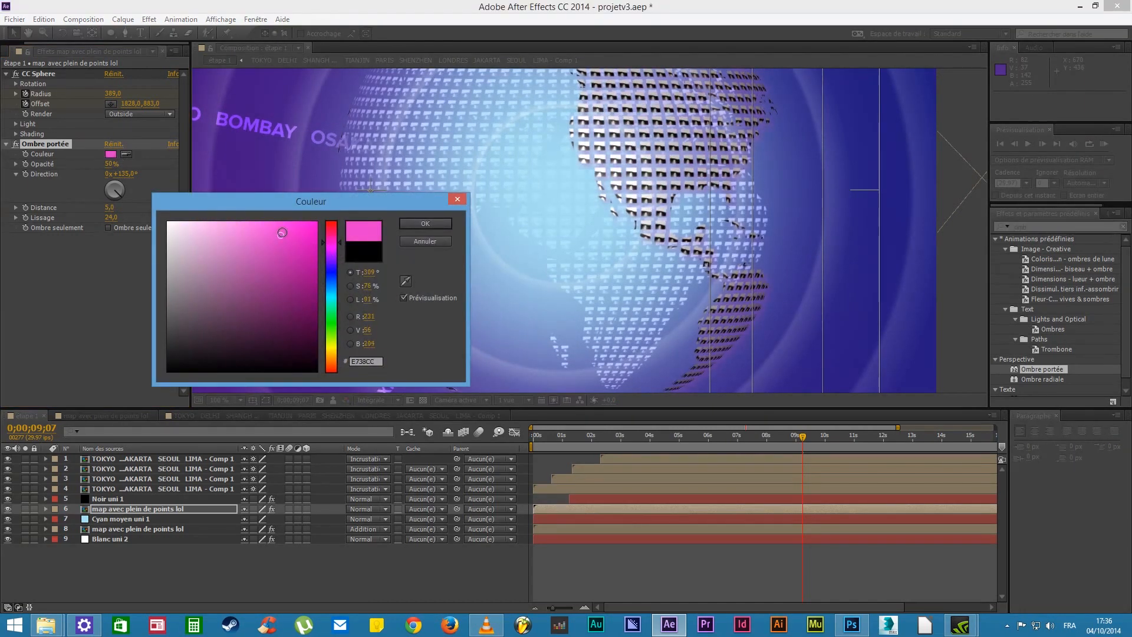
pyautogui.click(334, 275)
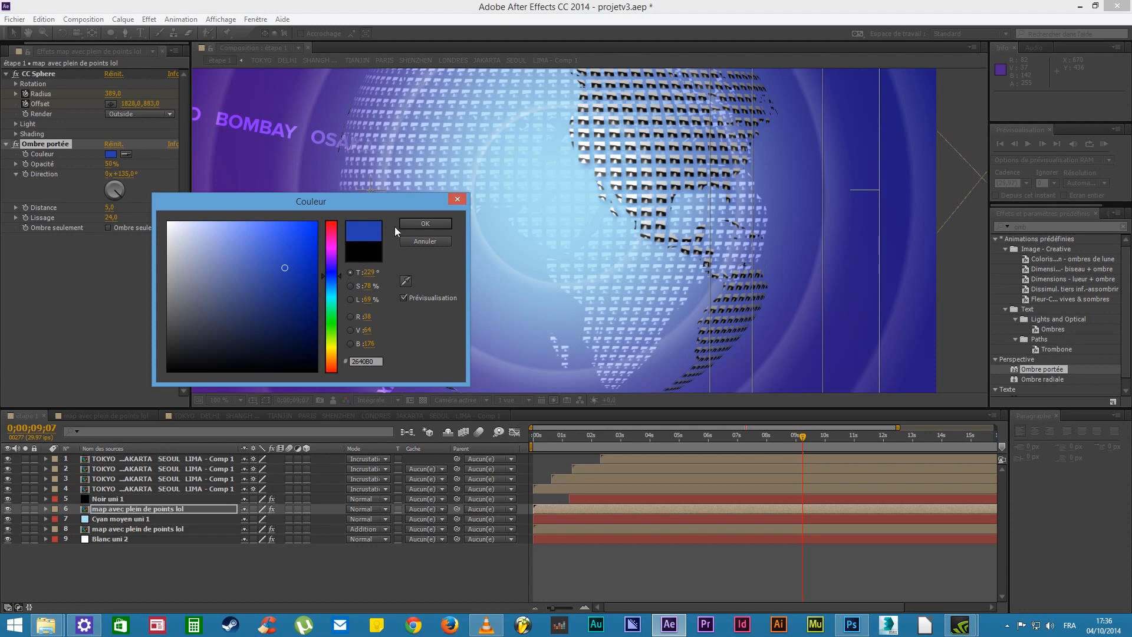
pyautogui.click(420, 226)
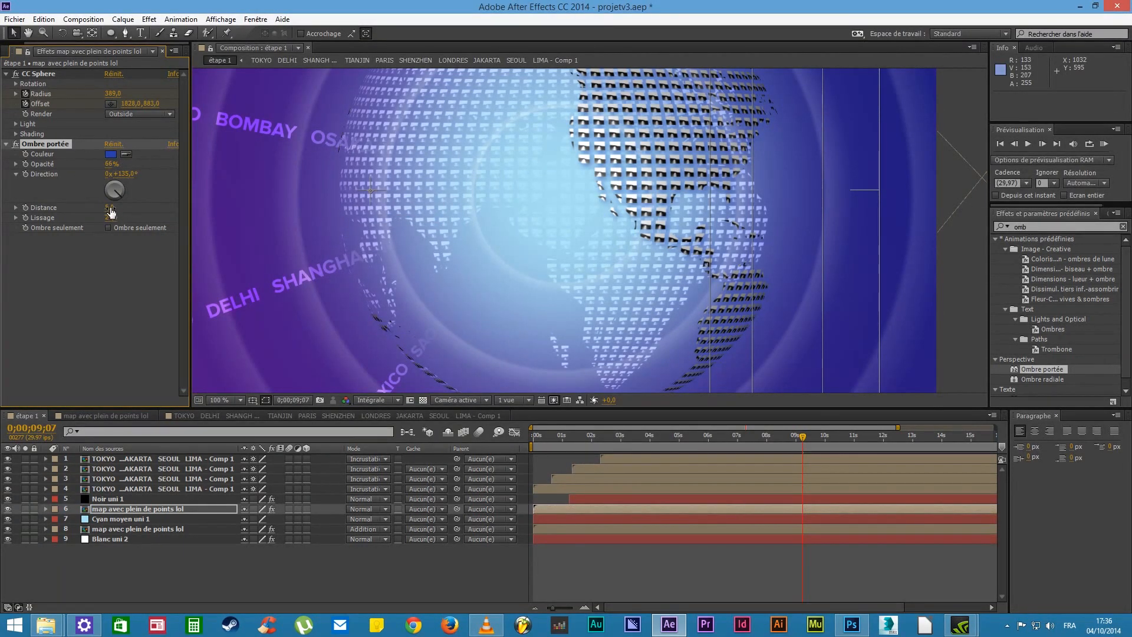
# Set the upper globe map's drop shadow to Distance 0 and Lissage 71, and move to 0;00;11;29
pyautogui.moveTo(110, 208)
pyautogui.mouseDown()
pyautogui.moveTo(81, 209)
pyautogui.moveTo(122, 217)
pyautogui.mouseUp()
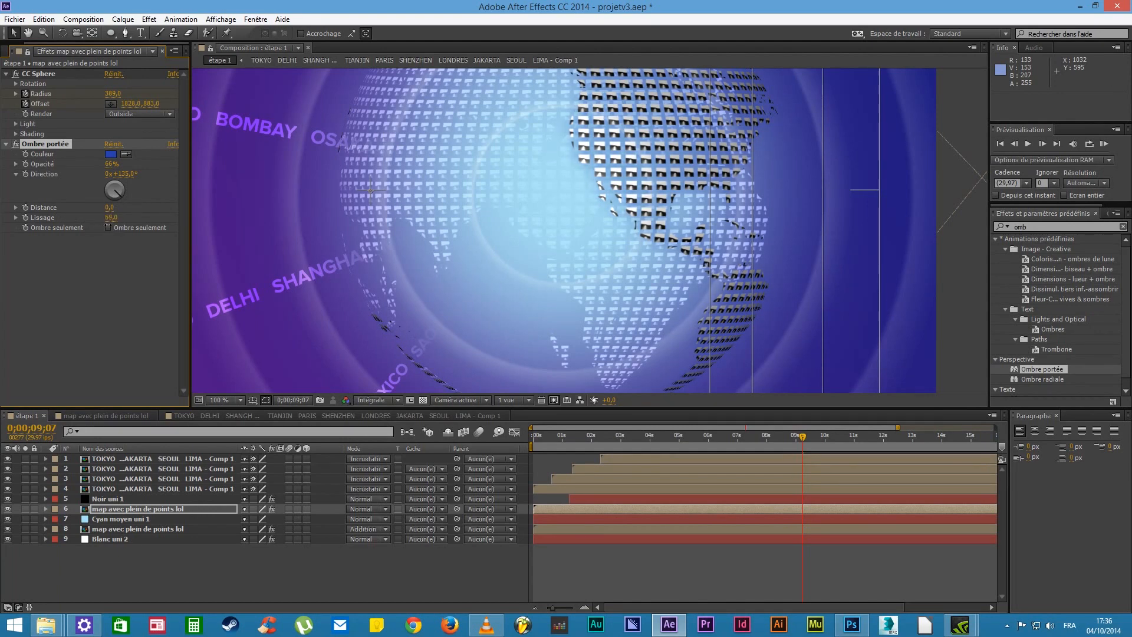
pyautogui.scroll(-2, 319, 227)
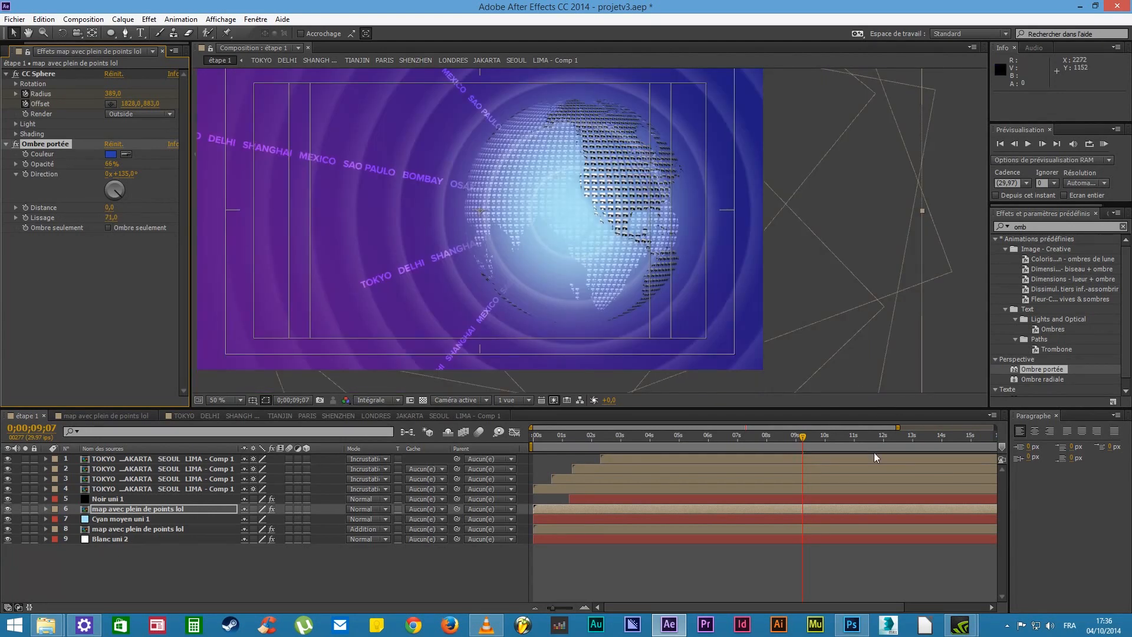
pyautogui.moveTo(803, 437); pyautogui.dragTo(664, 436)
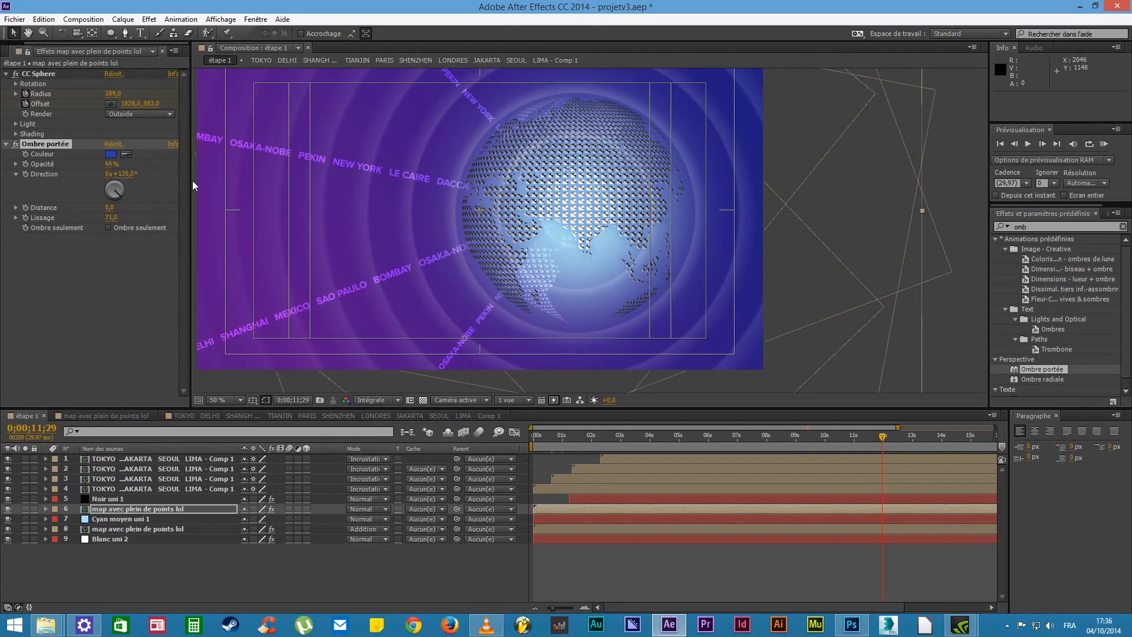
# Switch to VLC and examine the globe and sweeping light bands in the reference video around 10 to 13 seconds
pyautogui.click(486, 623)
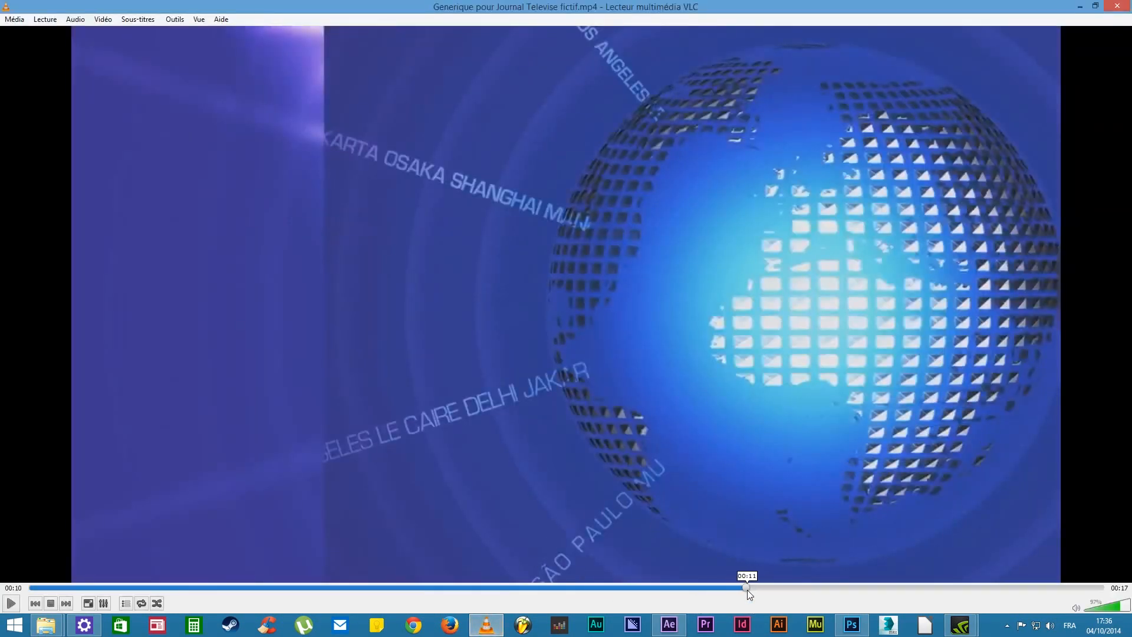
pyautogui.click(748, 590)
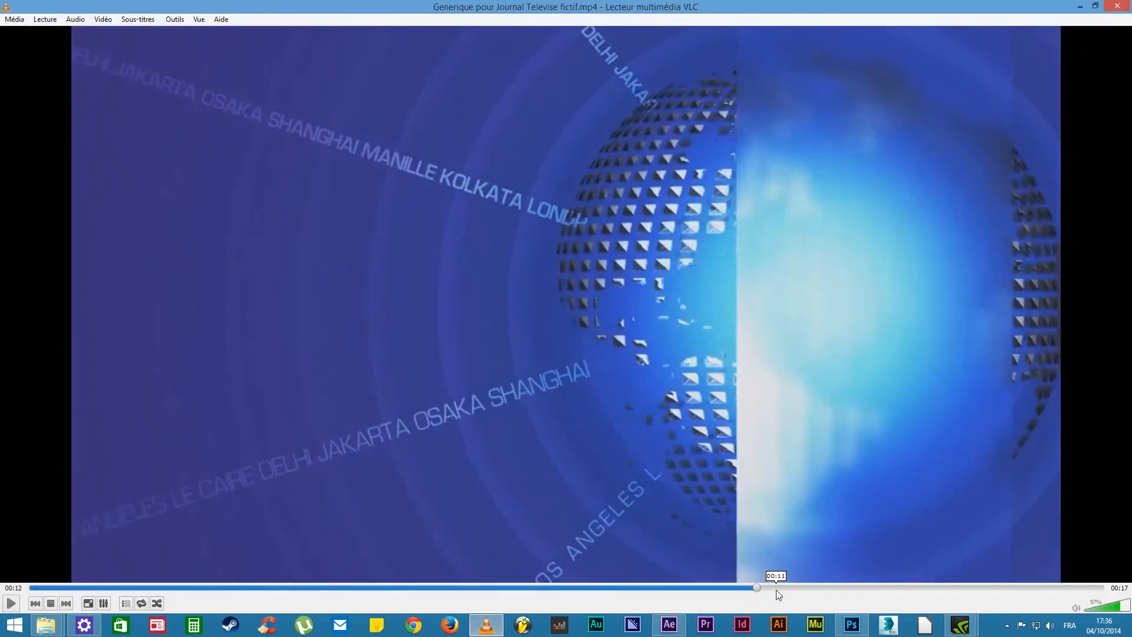
pyautogui.click(819, 594)
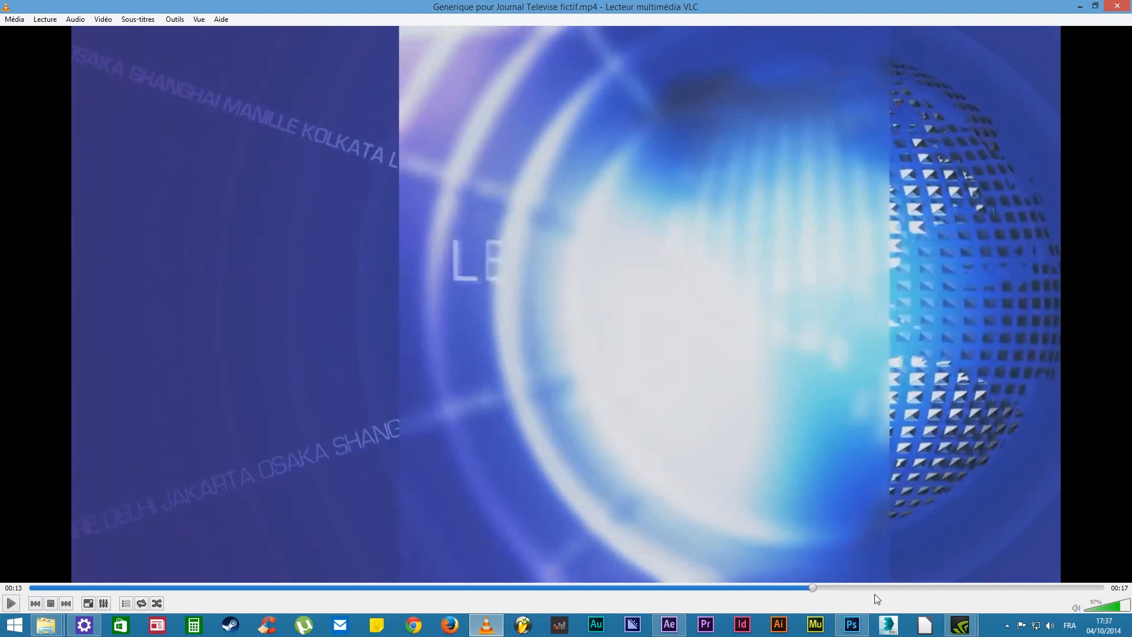
pyautogui.moveTo(903, 590); pyautogui.dragTo(794, 578)
pyautogui.moveTo(690, 589); pyautogui.dragTo(655, 592)
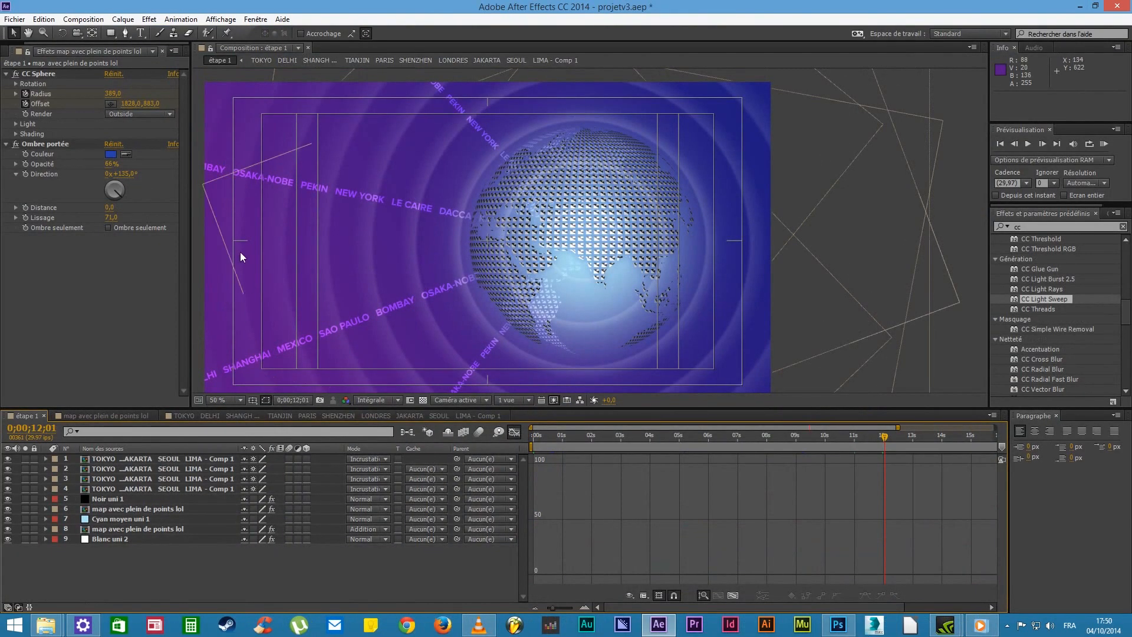
# Create an adjustment layer and narrow it horizontally to about a third of the composition's width, keeping it centred
pyautogui.click(123, 19)
pyautogui.moveTo(155, 33)
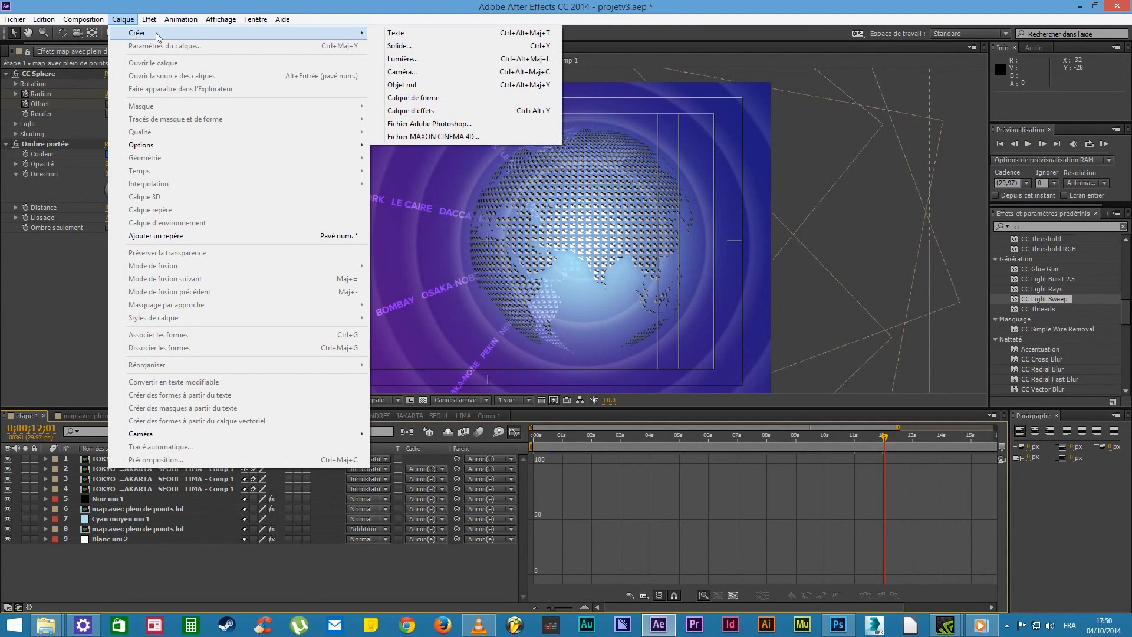
pyautogui.click(426, 112)
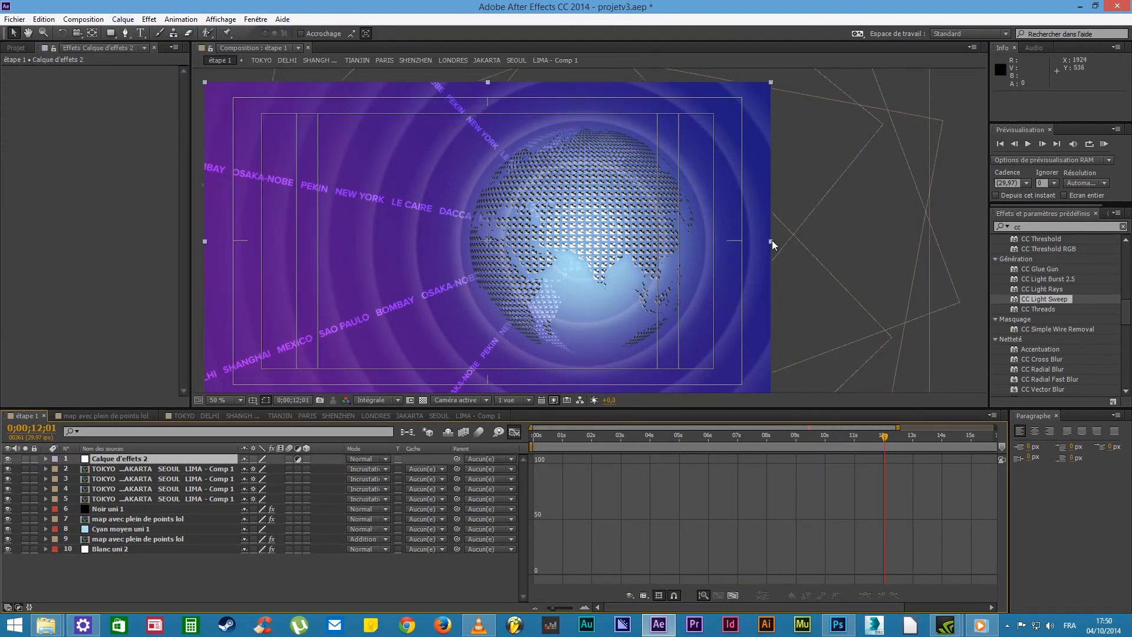
pyautogui.moveTo(771, 240); pyautogui.dragTo(590, 226)
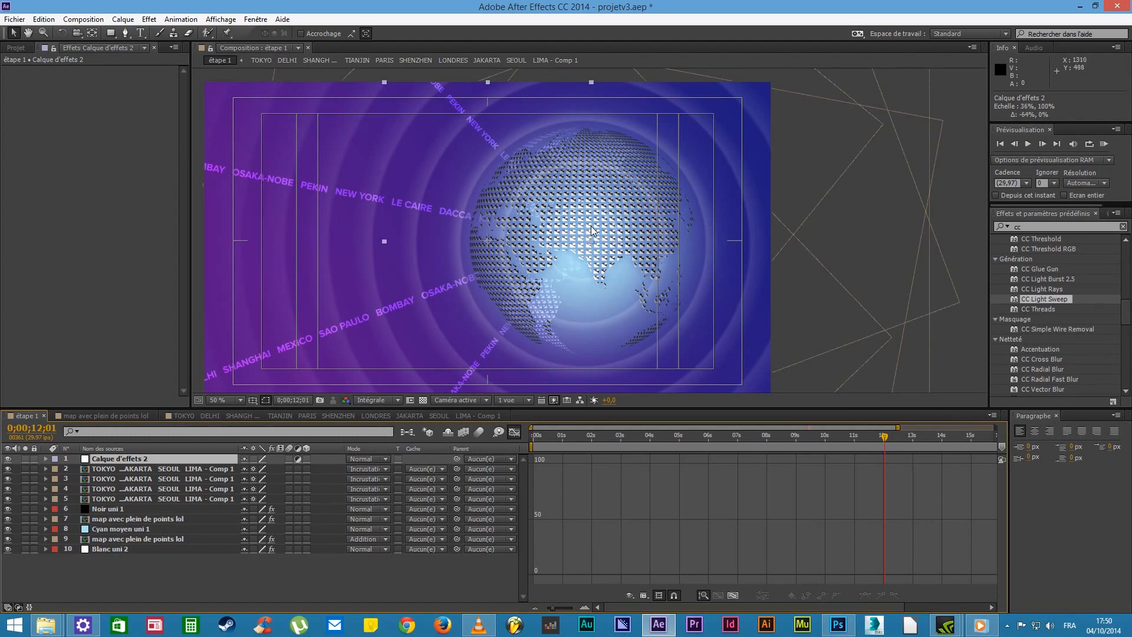
pyautogui.moveTo(592, 226); pyautogui.dragTo(584, 238)
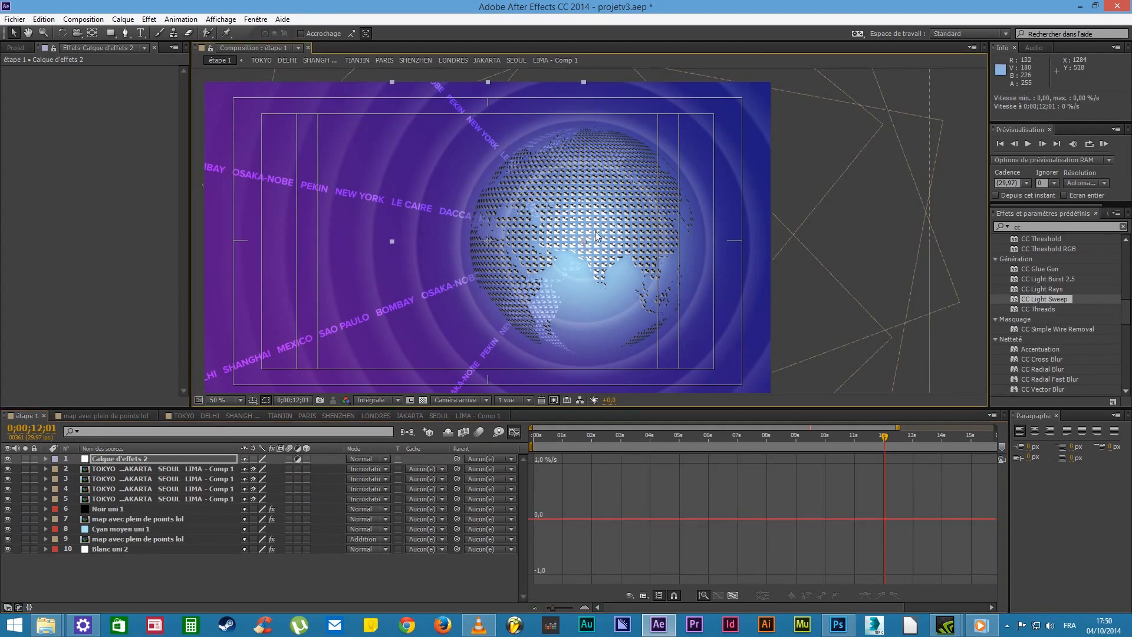
# Apply CC Light Sweep to the adjustment layer with Direction -53° and Center at 962, 522
pyautogui.doubleClick(1053, 300)
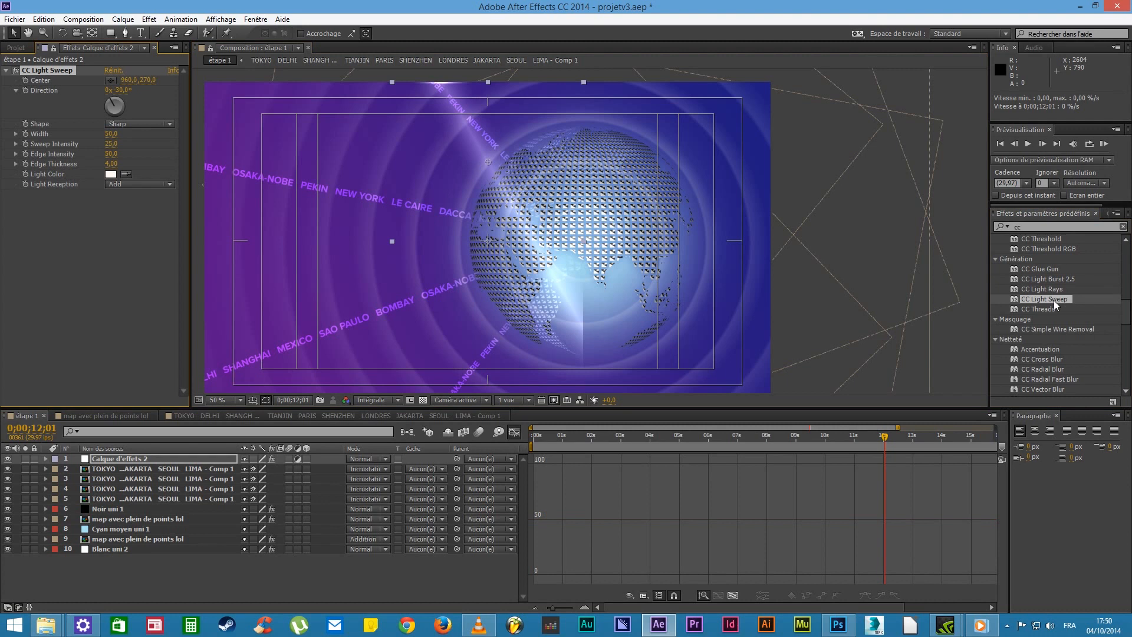
pyautogui.moveTo(109, 99)
pyautogui.mouseDown()
pyautogui.moveTo(112, 117)
pyautogui.moveTo(108, 106)
pyautogui.mouseUp()
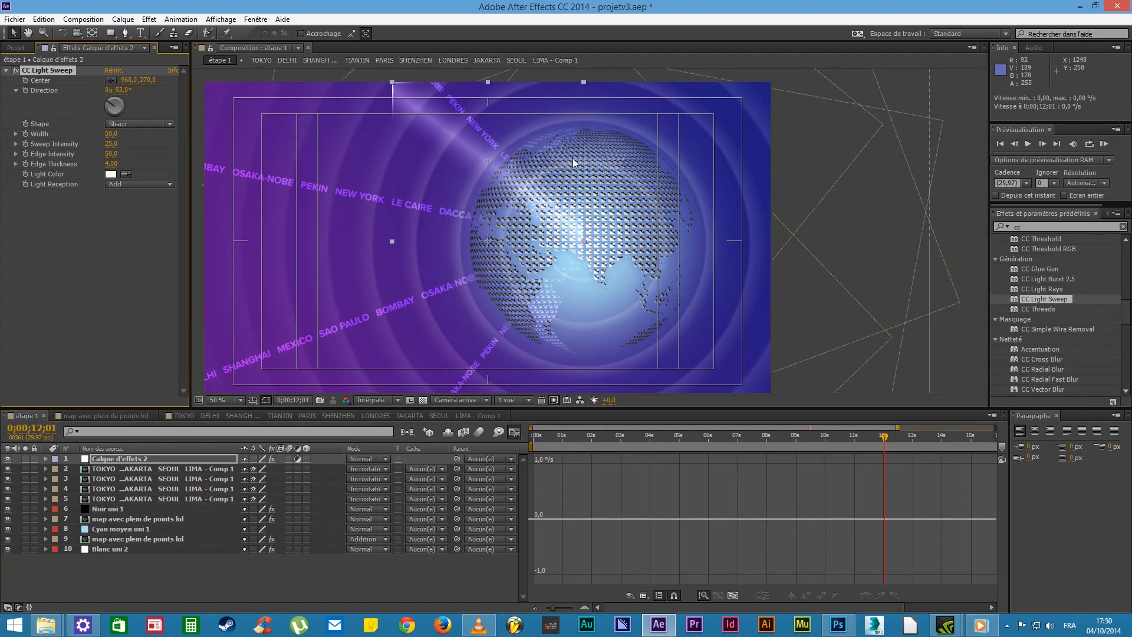
pyautogui.moveTo(488, 165); pyautogui.dragTo(491, 191)
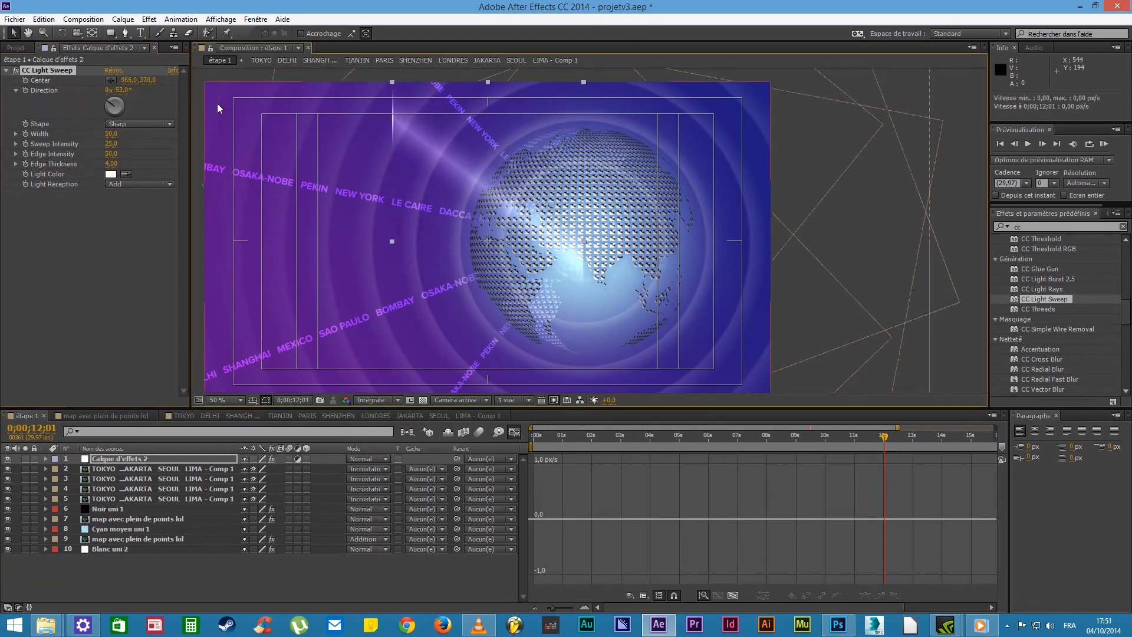
pyautogui.click(110, 80)
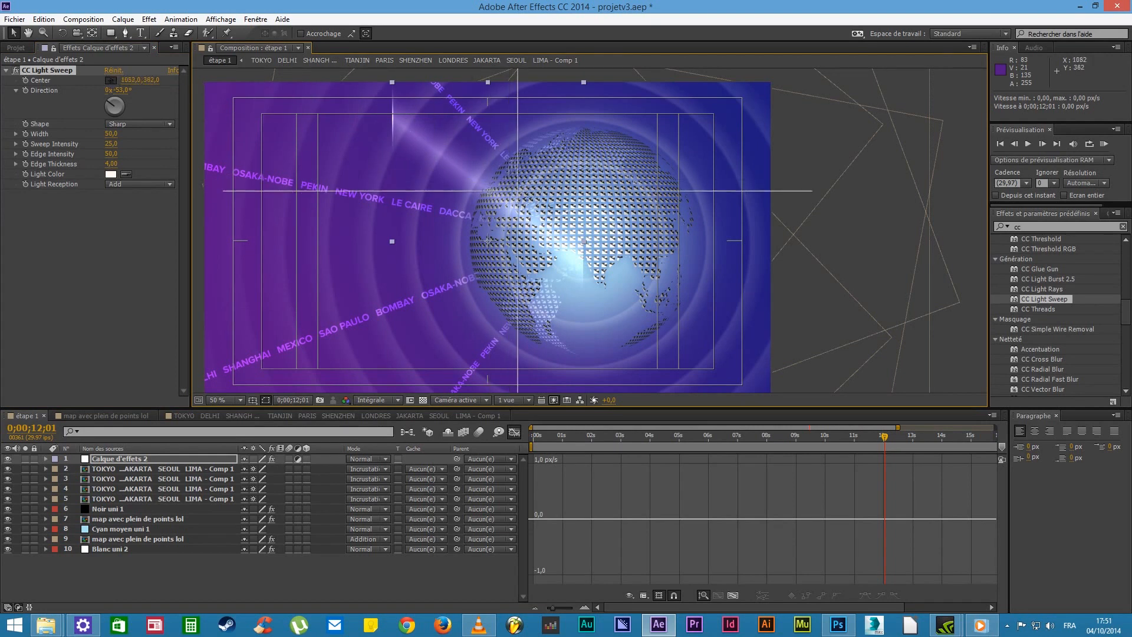
pyautogui.click(488, 236)
# Set the light sweep's Shape to Smooth, its Width to 221 and its Sweep Intensity to 36
pyautogui.click(161, 124)
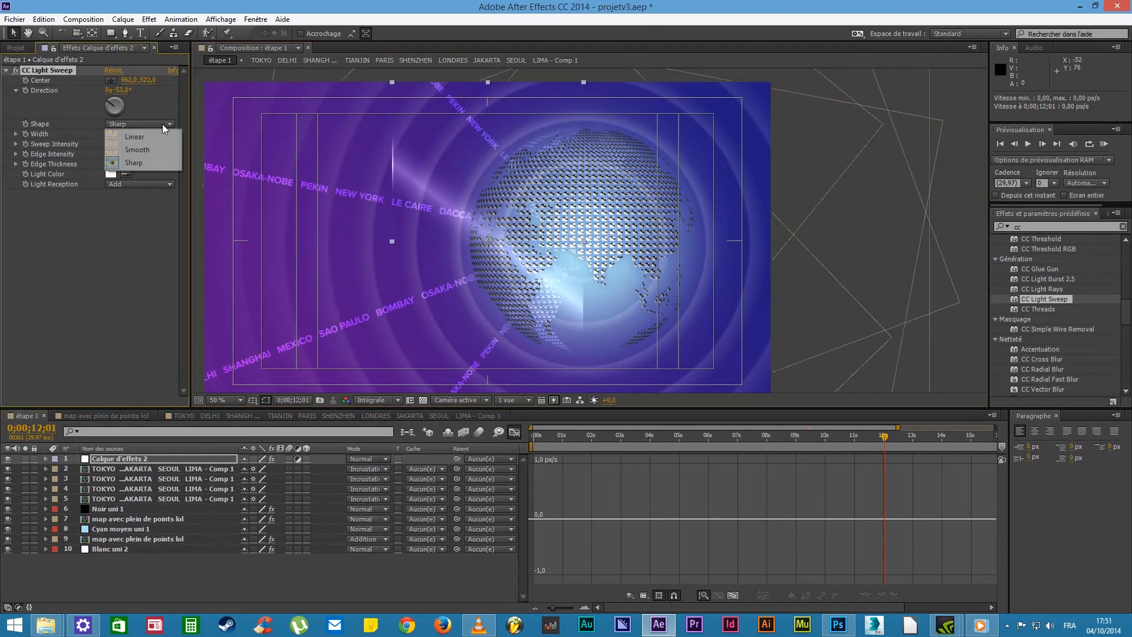
pyautogui.click(158, 147)
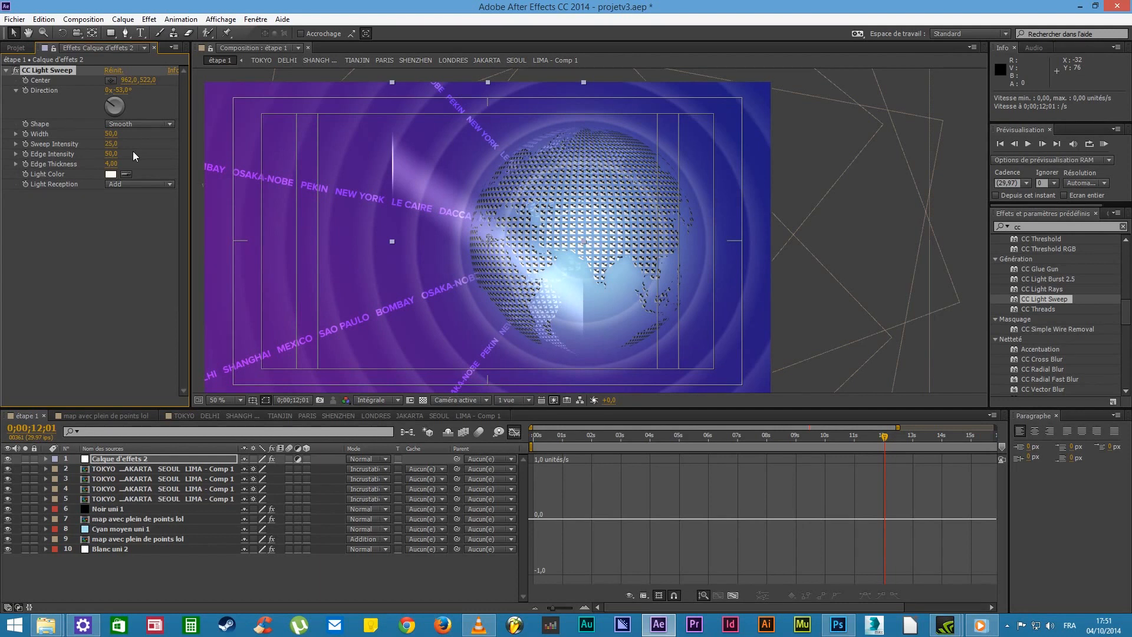
pyautogui.moveTo(111, 139); pyautogui.dragTo(206, 126)
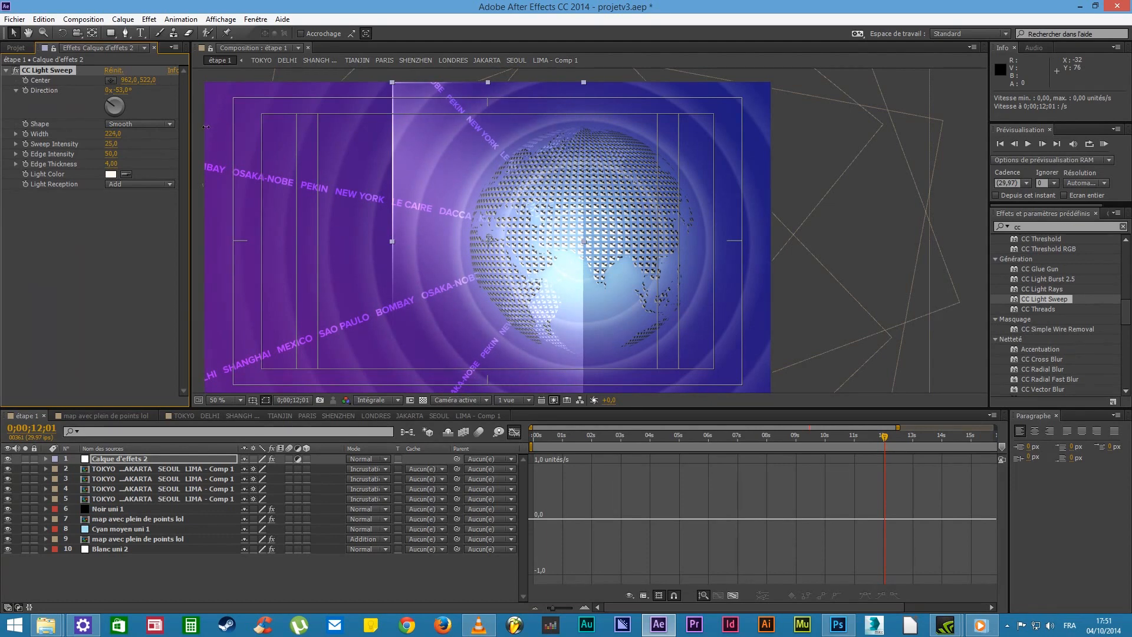
pyautogui.moveTo(114, 144)
pyautogui.mouseDown()
pyautogui.moveTo(131, 143)
pyautogui.moveTo(122, 145)
pyautogui.mouseUp()
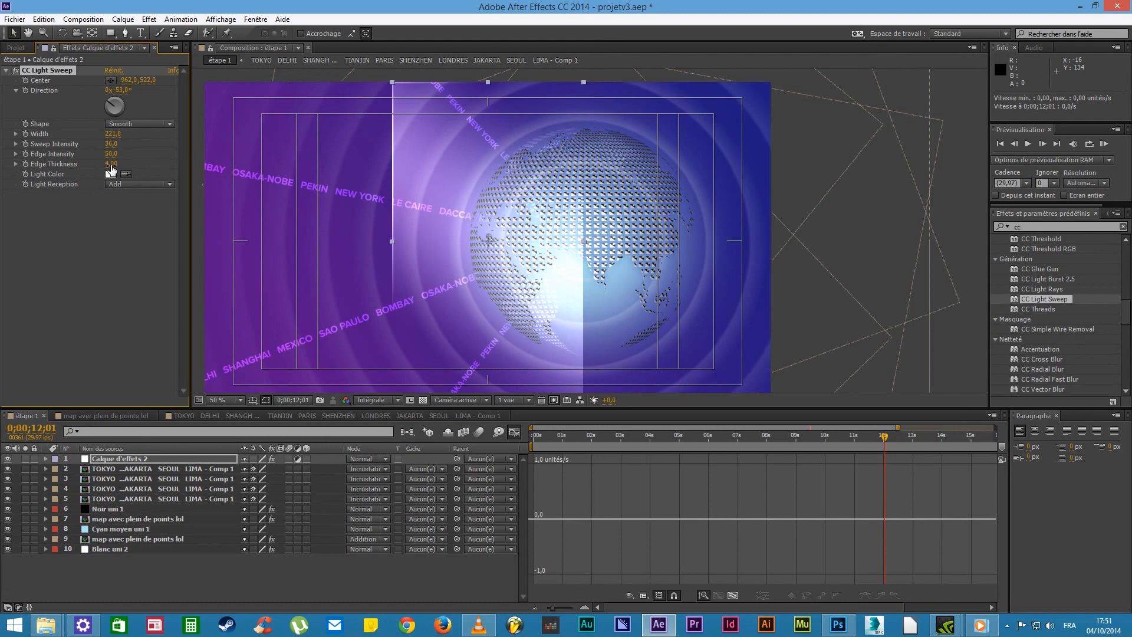
# Set the light sweep's Edge Intensity to 168 and its Edge Thickness to 4.80
pyautogui.moveTo(112, 164); pyautogui.dragTo(127, 167)
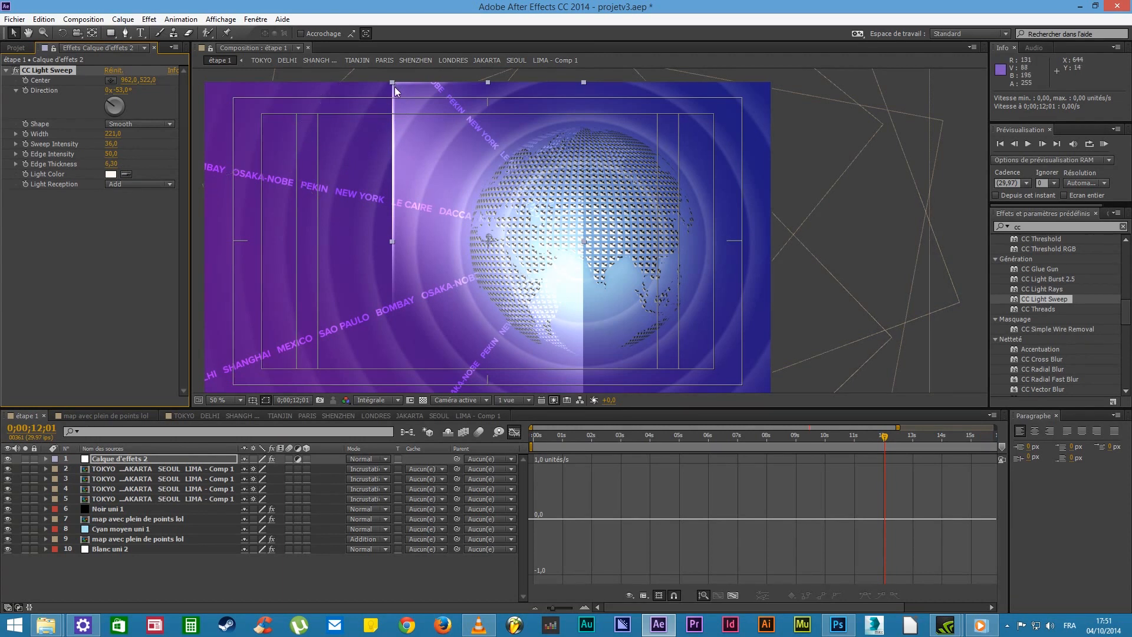
pyautogui.moveTo(112, 153); pyautogui.dragTo(556, 53)
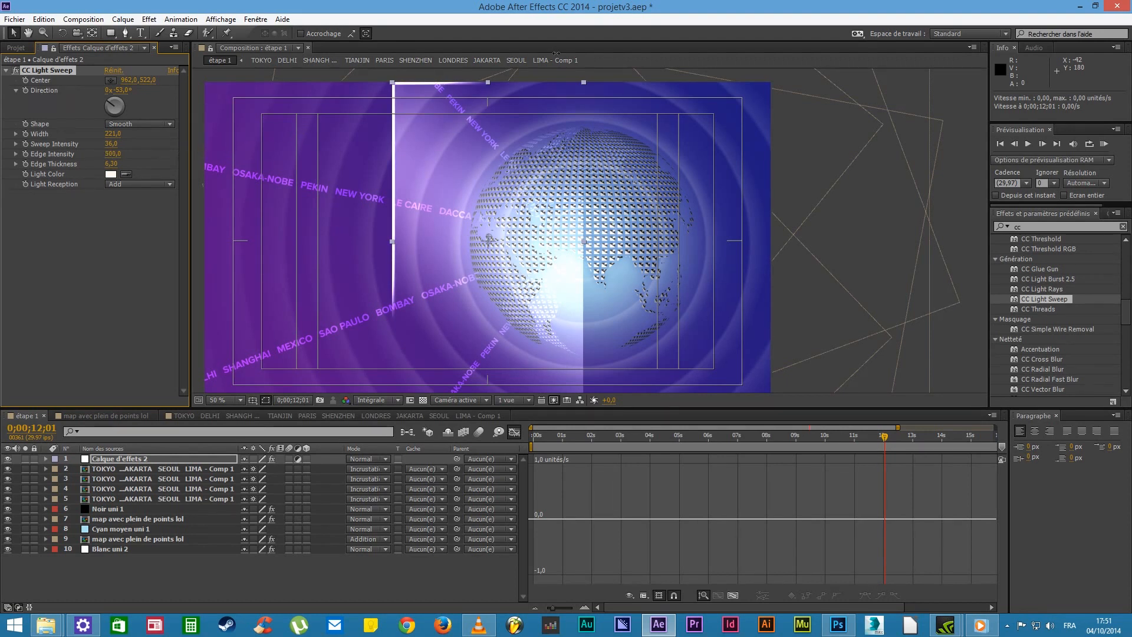
pyautogui.moveTo(633, 43); pyautogui.dragTo(483, 58)
pyautogui.moveTo(111, 164); pyautogui.dragTo(100, 163)
# Rotate the light sweep's Direction to +71° so the bright edge falls on the other side of the band
pyautogui.moveTo(118, 100); pyautogui.dragTo(125, 100)
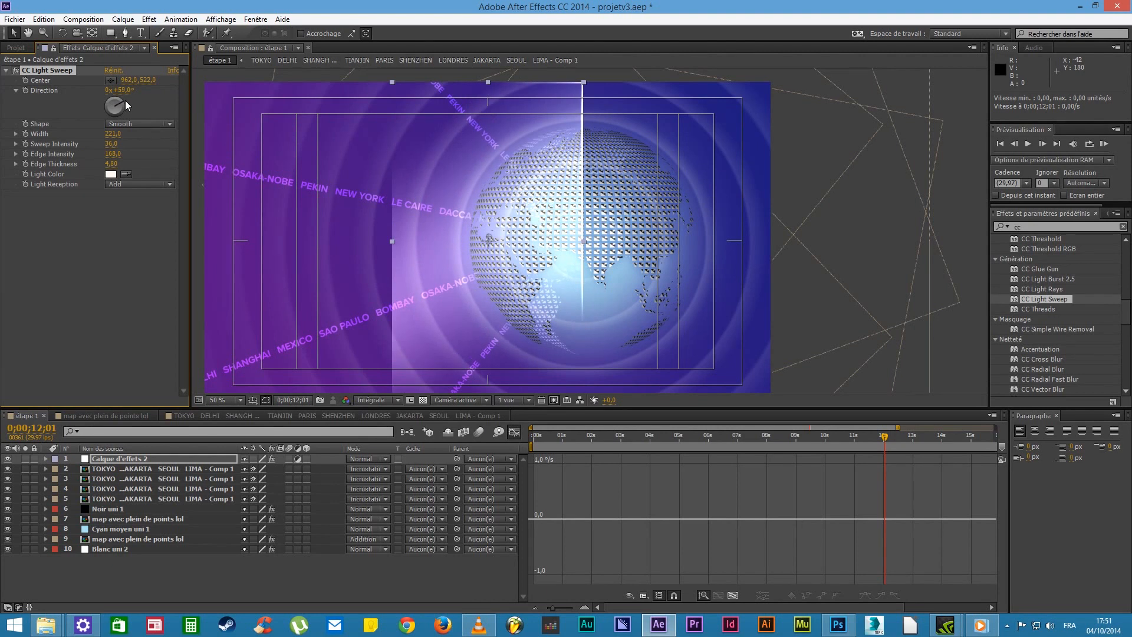
pyautogui.moveTo(124, 100); pyautogui.dragTo(126, 103)
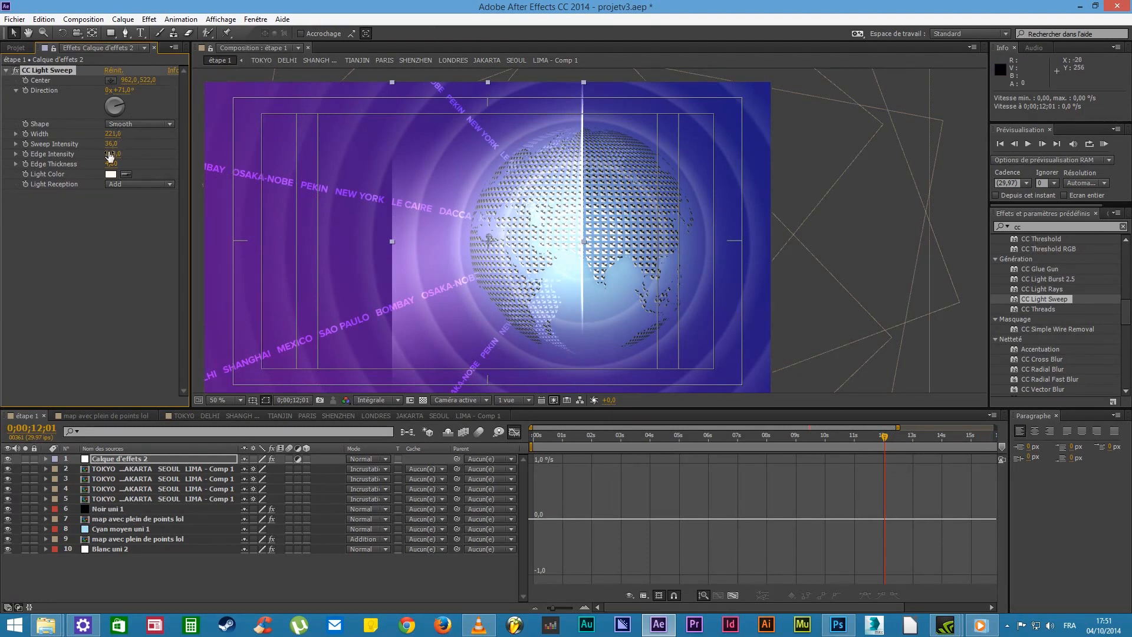
pyautogui.click(73, 200)
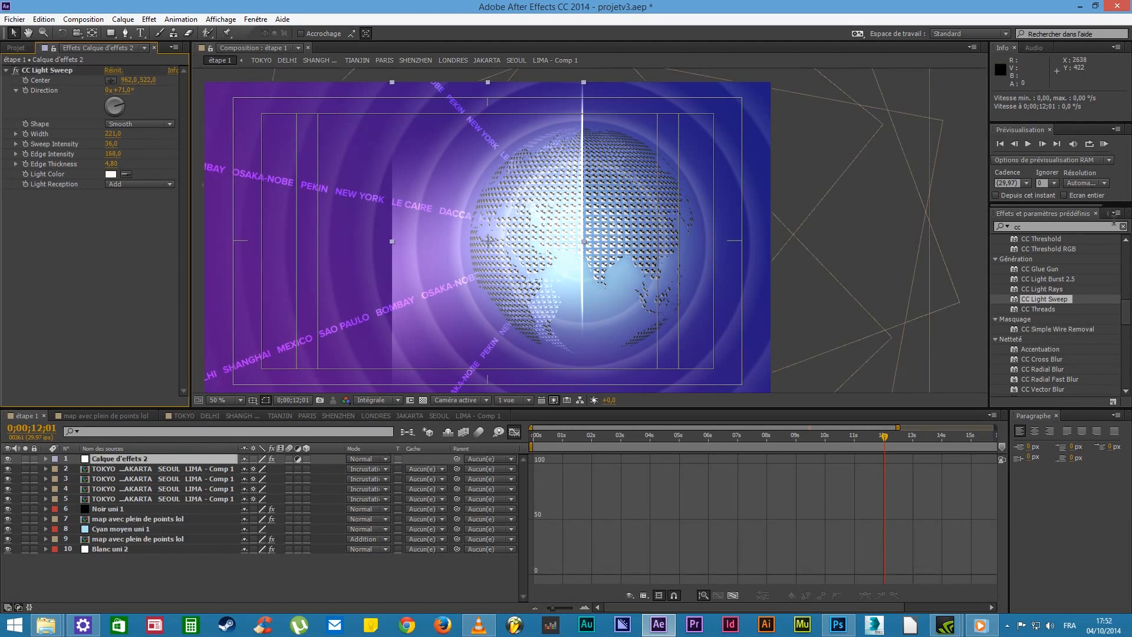
# Apply the Flou objectif appareil photo effect to the adjustment layer and enable repeating the edge pixels
pyautogui.click(1049, 226)
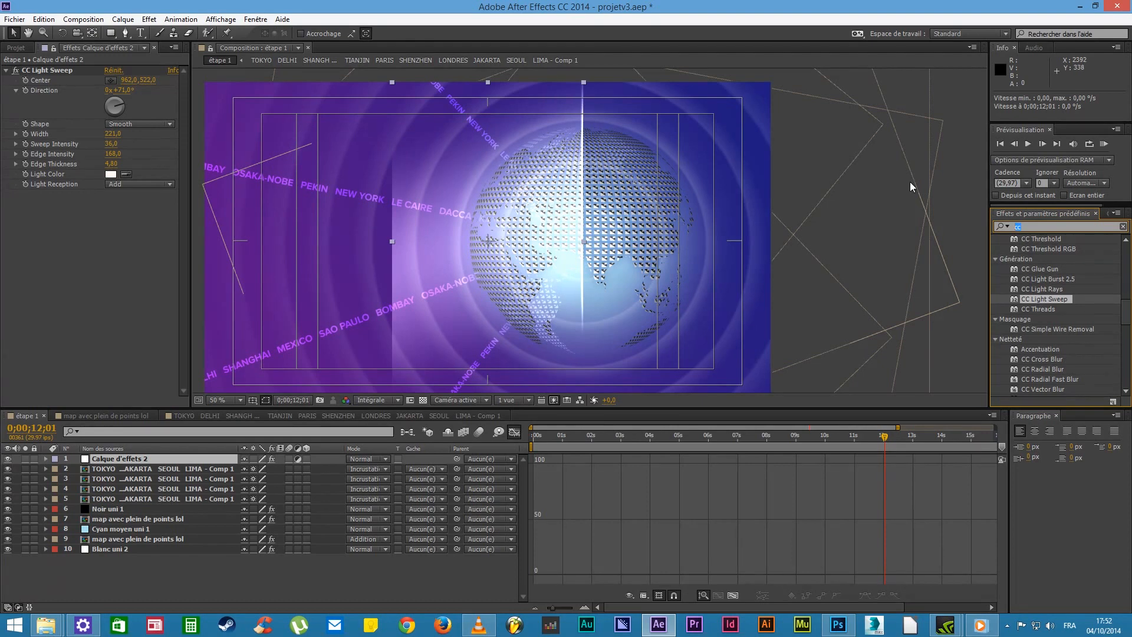
pyautogui.write('flou')
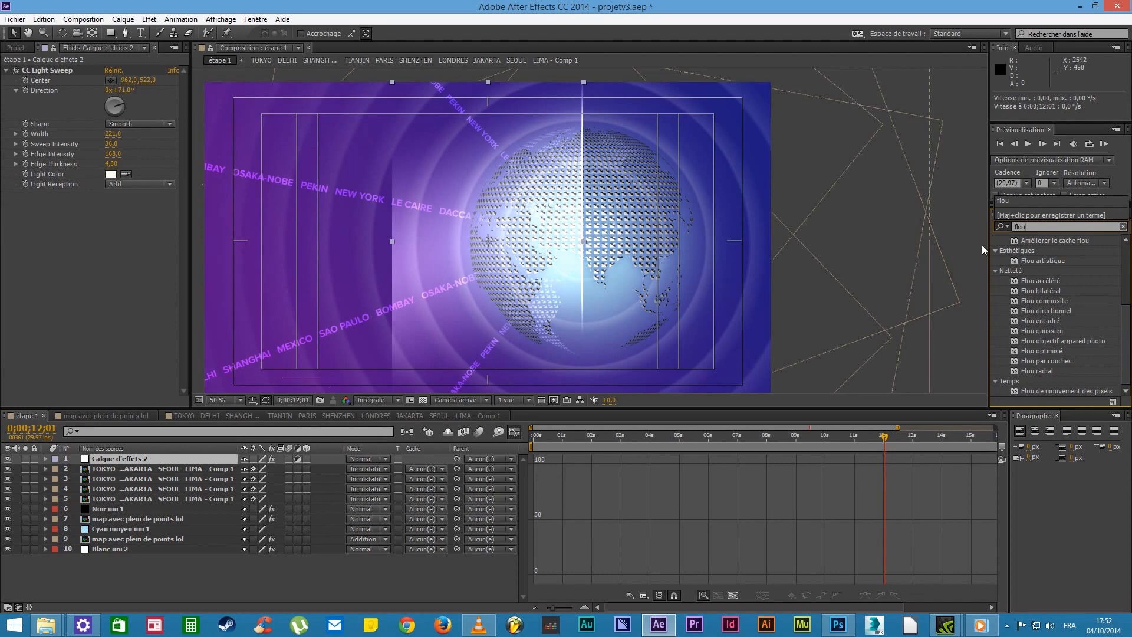
pyautogui.doubleClick(1063, 341)
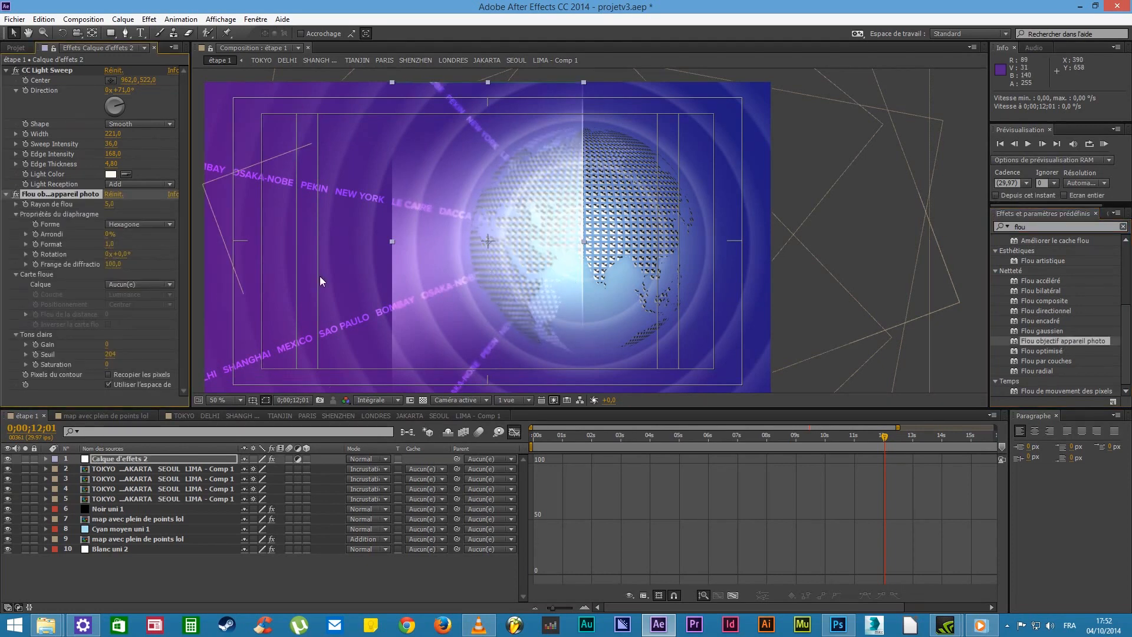
pyautogui.click(107, 375)
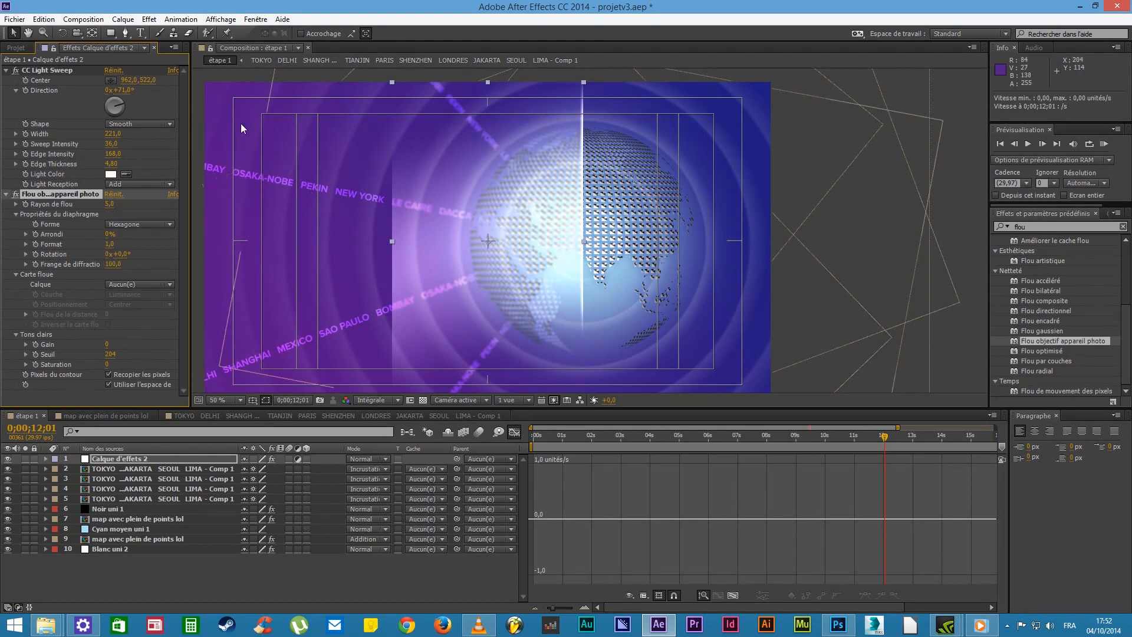
# Disable the camera lens blur and apply Flou gaussien to the adjustment layer with Intensité 7,5
pyautogui.click(16, 194)
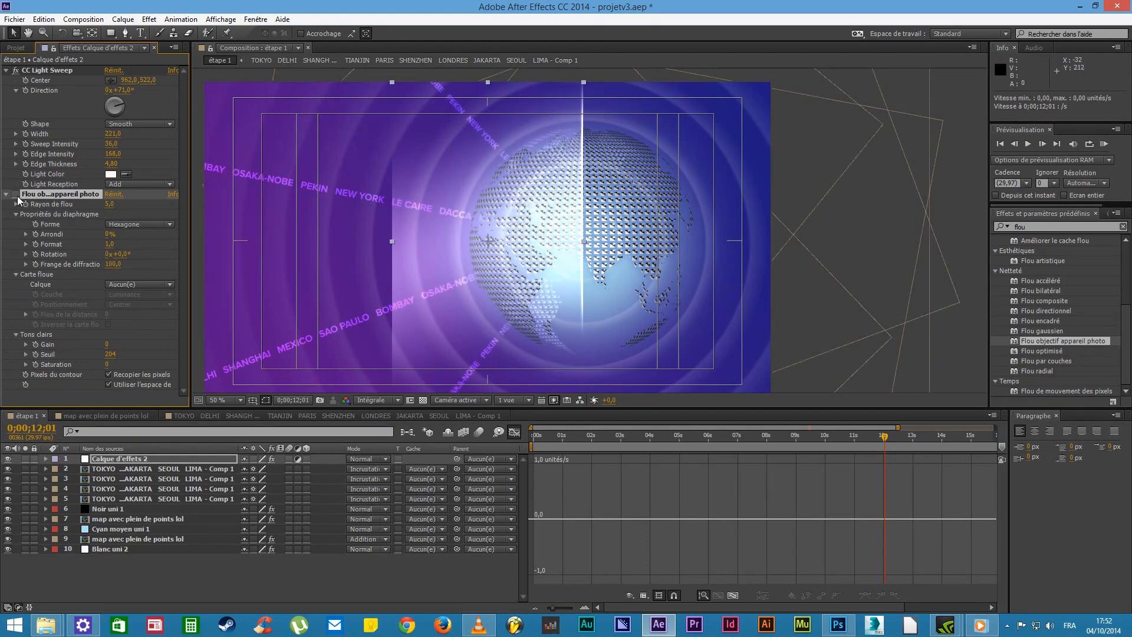
pyautogui.doubleClick(1058, 331)
pyautogui.moveTo(115, 394); pyautogui.dragTo(150, 387)
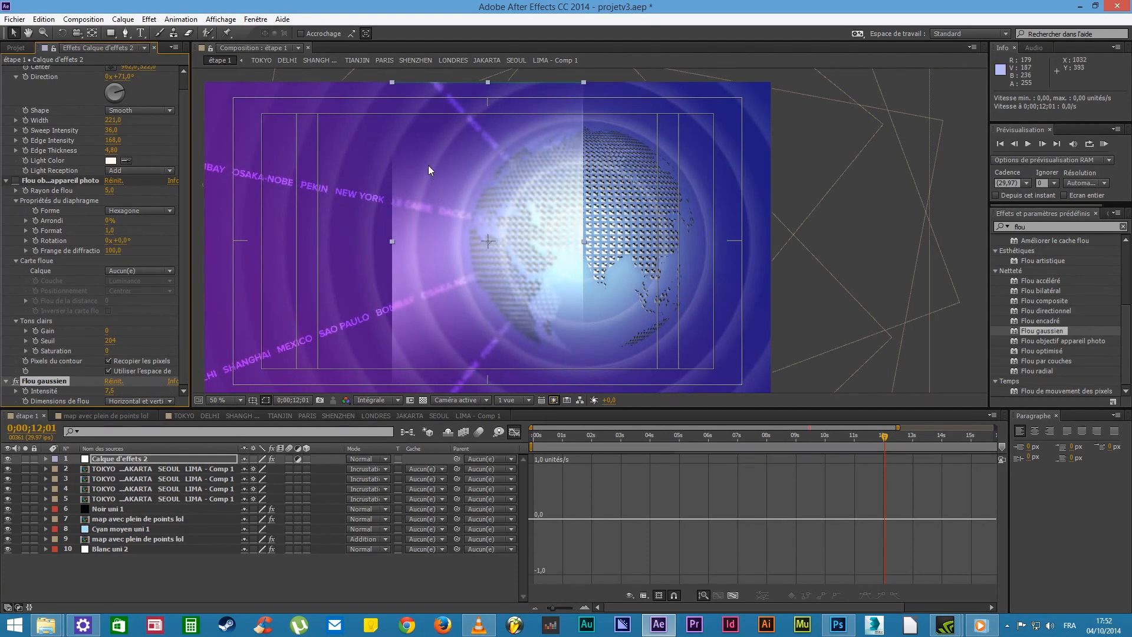
# Examine the blurred adjustment layer's upper edge up close for background colour bleeding into the picture
pyautogui.scroll(1, 433, 159)
pyautogui.moveTo(453, 123); pyautogui.dragTo(550, 365)
pyautogui.scroll(1, 296, 186)
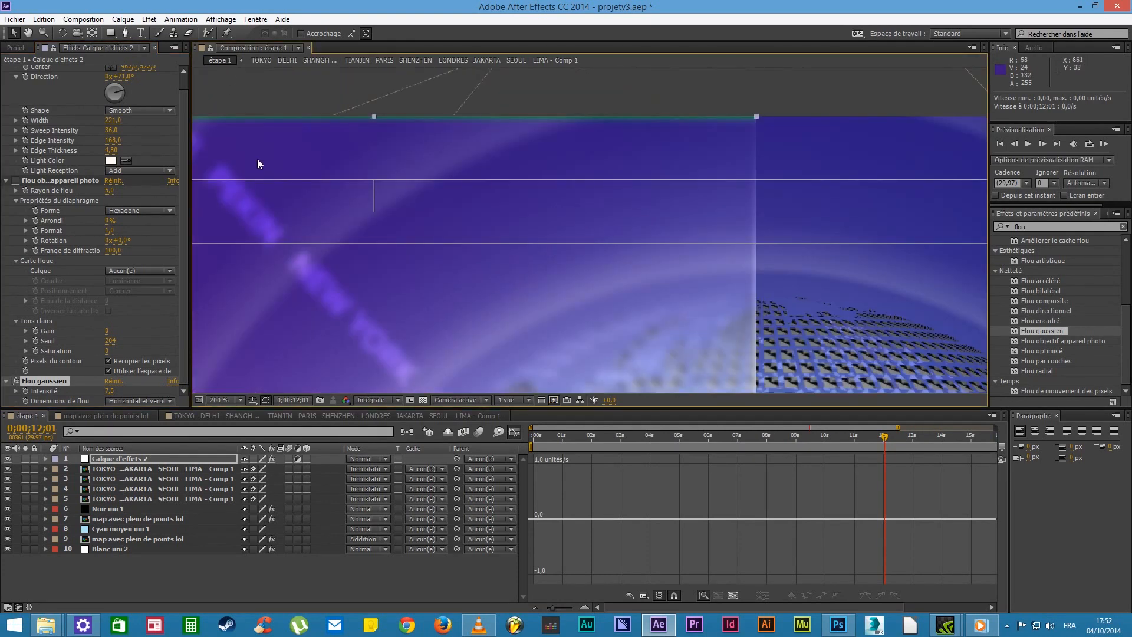
pyautogui.moveTo(257, 158); pyautogui.dragTo(461, 197)
pyautogui.moveTo(305, 154); pyautogui.dragTo(547, 161)
pyautogui.scroll(1, 389, 158)
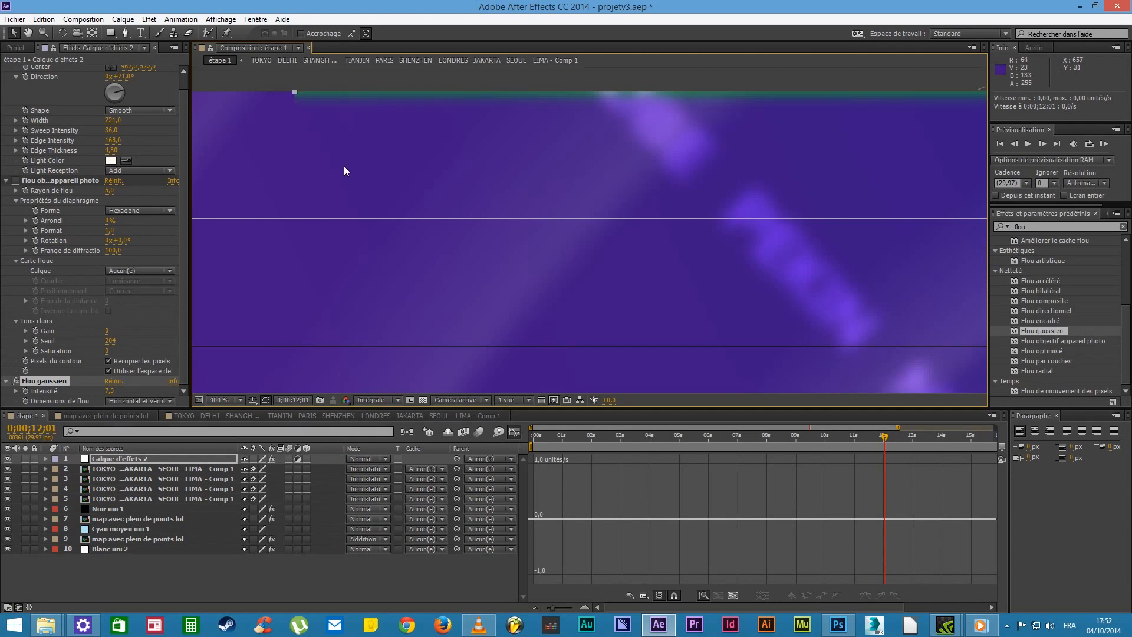
pyautogui.scroll(-2, 353, 211)
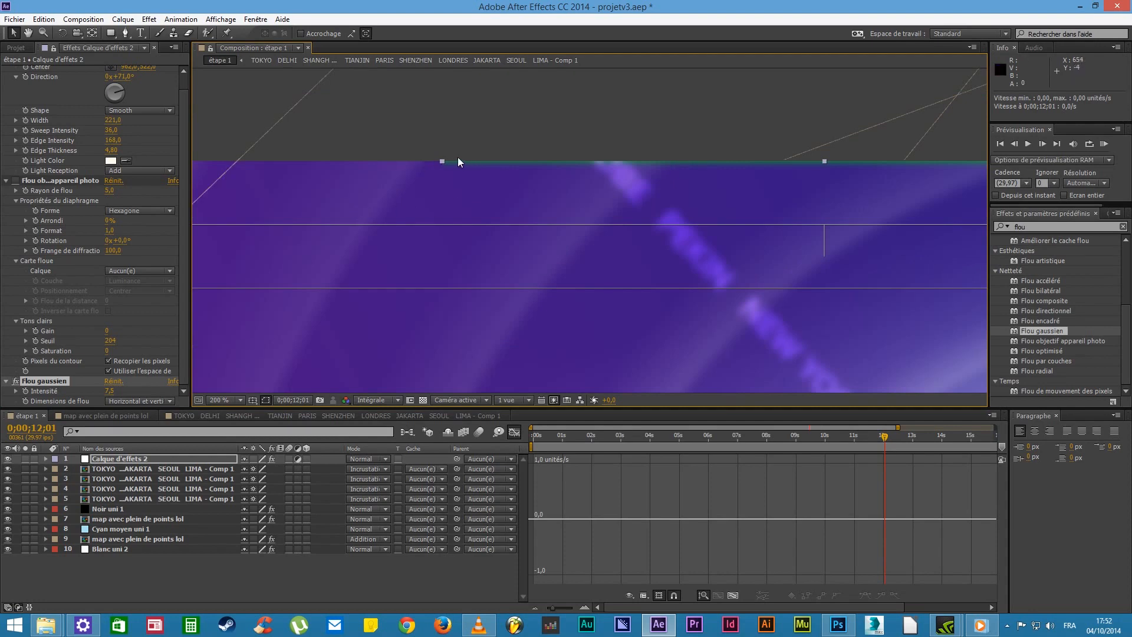
# Check the background colour in the settings of the étape 1 composition and leave without applying changes
pyautogui.click(94, 19)
pyautogui.click(112, 51)
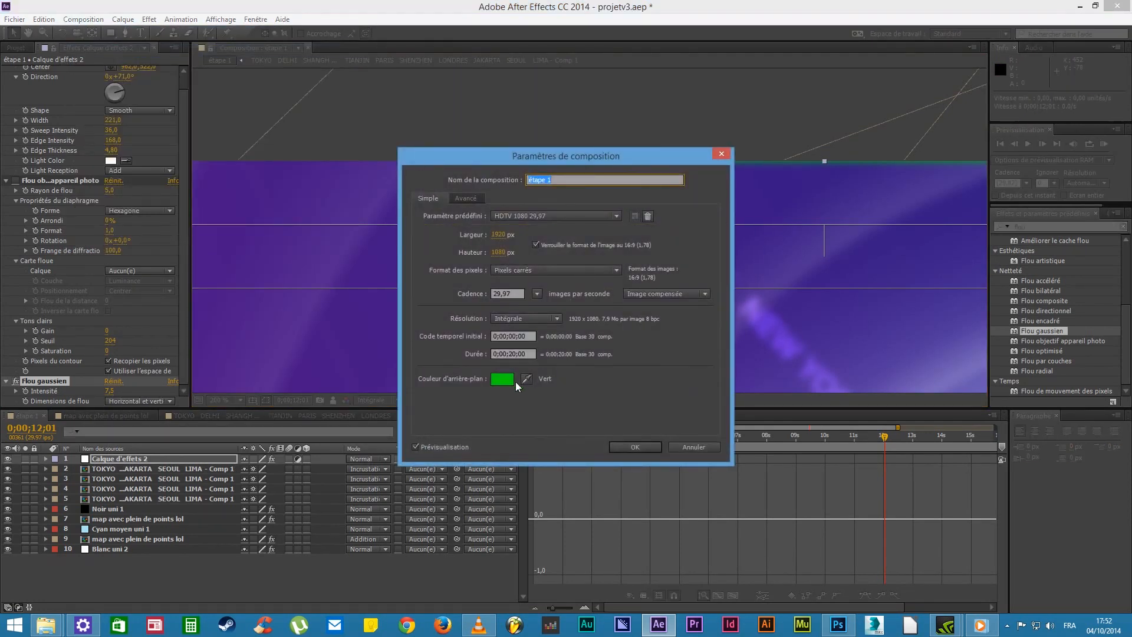
pyautogui.click(694, 447)
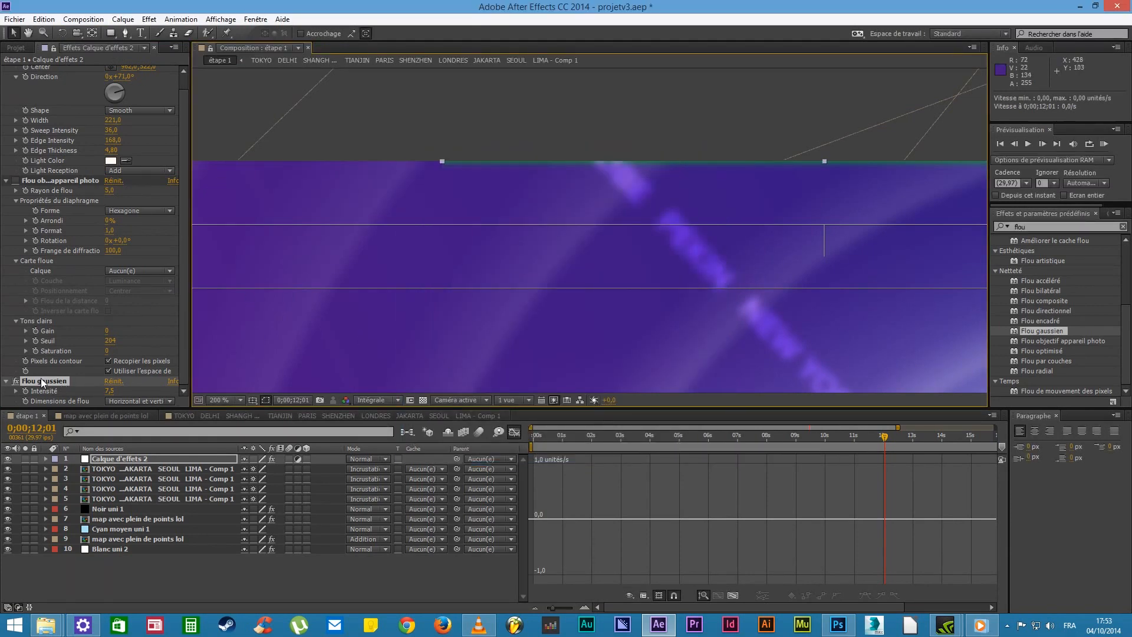
# Delete the Flou gaussien effect from the adjustment layer and re-enable its camera lens blur
pyautogui.press('Delete')
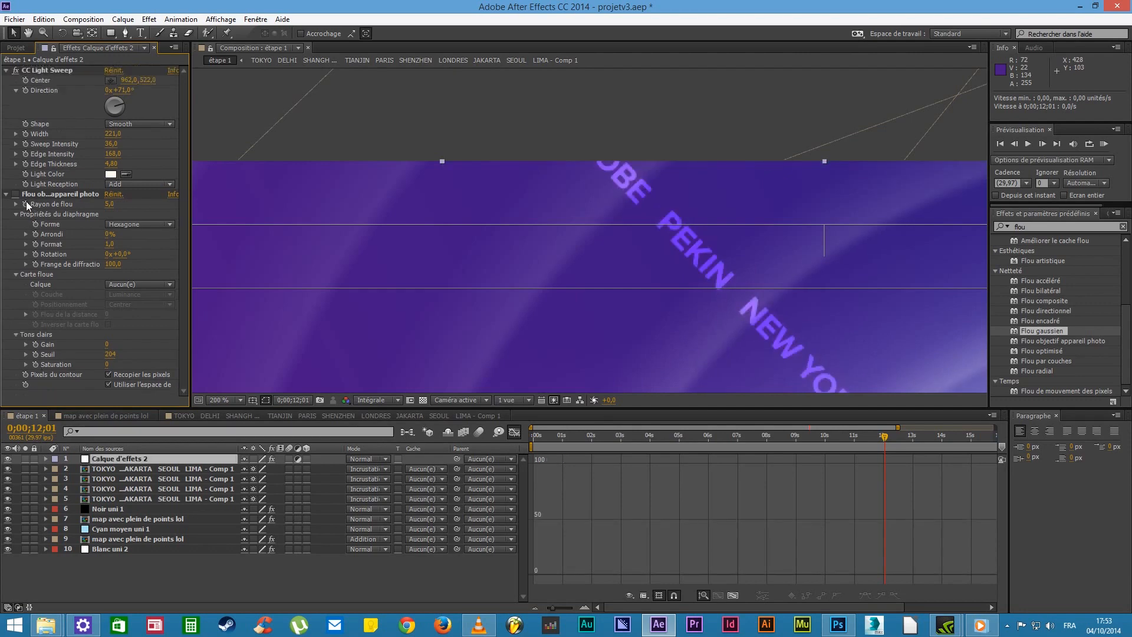
pyautogui.click(16, 195)
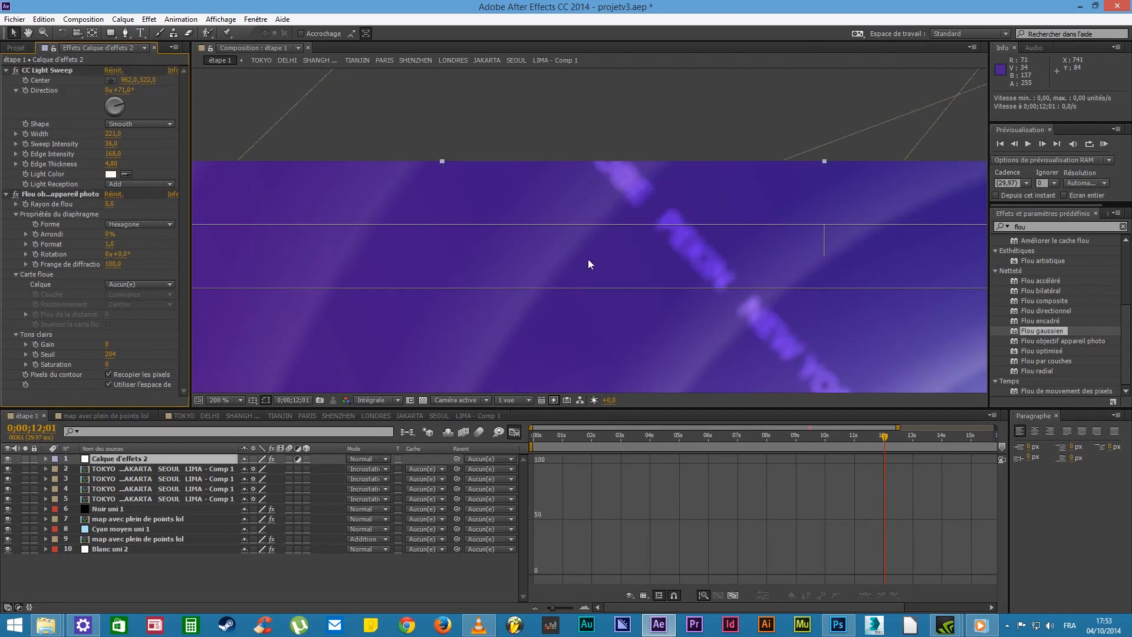
pyautogui.scroll(-2, 611, 261)
pyautogui.moveTo(647, 319); pyautogui.dragTo(605, 195)
pyautogui.scroll(2, 606, 196)
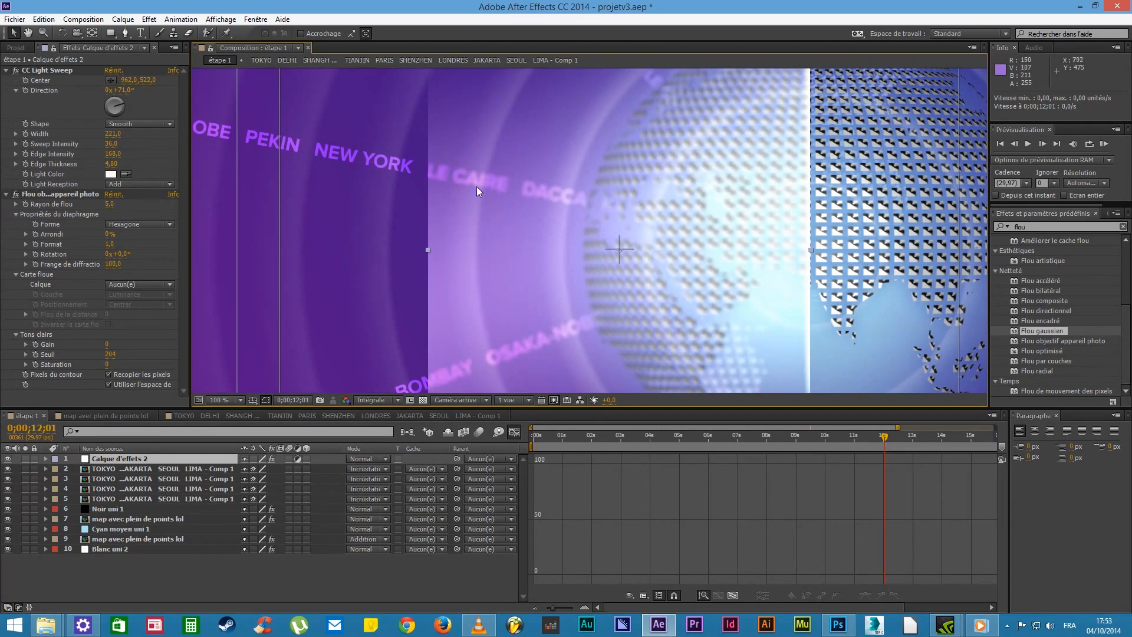
# Set the camera lens blur's Rayon de flou to 8,0 and place the effect above CC Light Sweep
pyautogui.moveTo(111, 207); pyautogui.dragTo(117, 204)
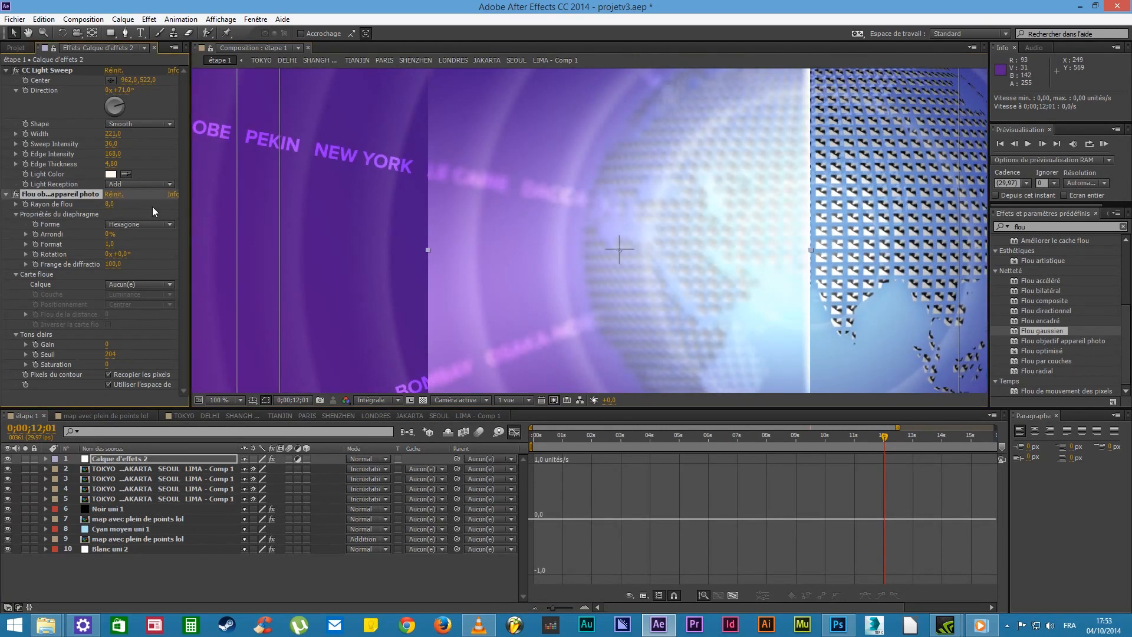
pyautogui.click(636, 272)
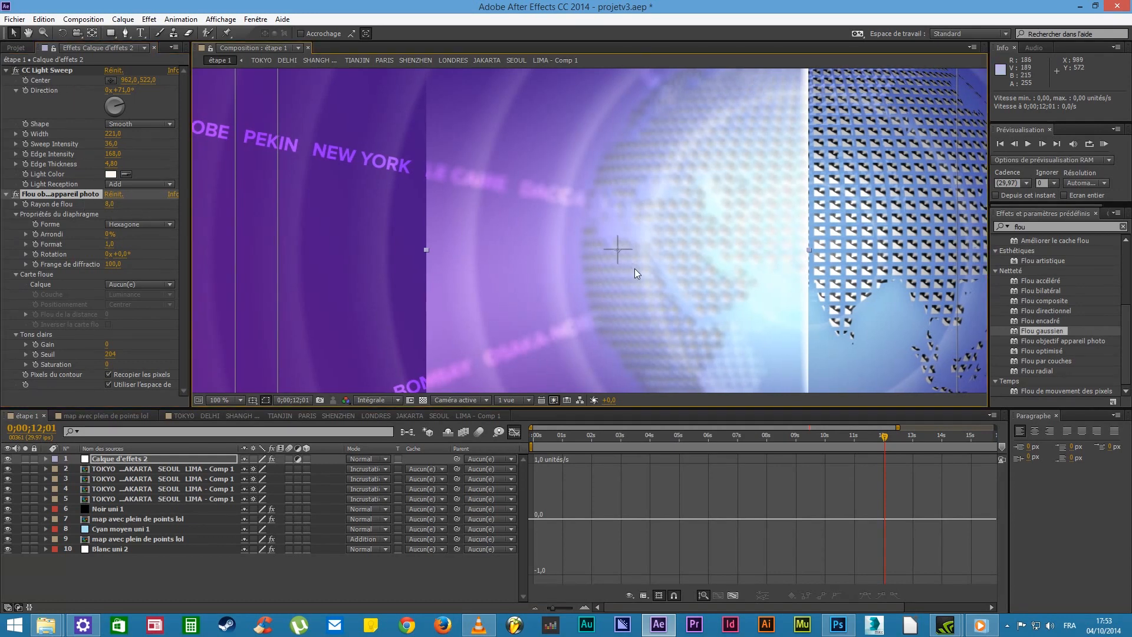
pyautogui.press(',')
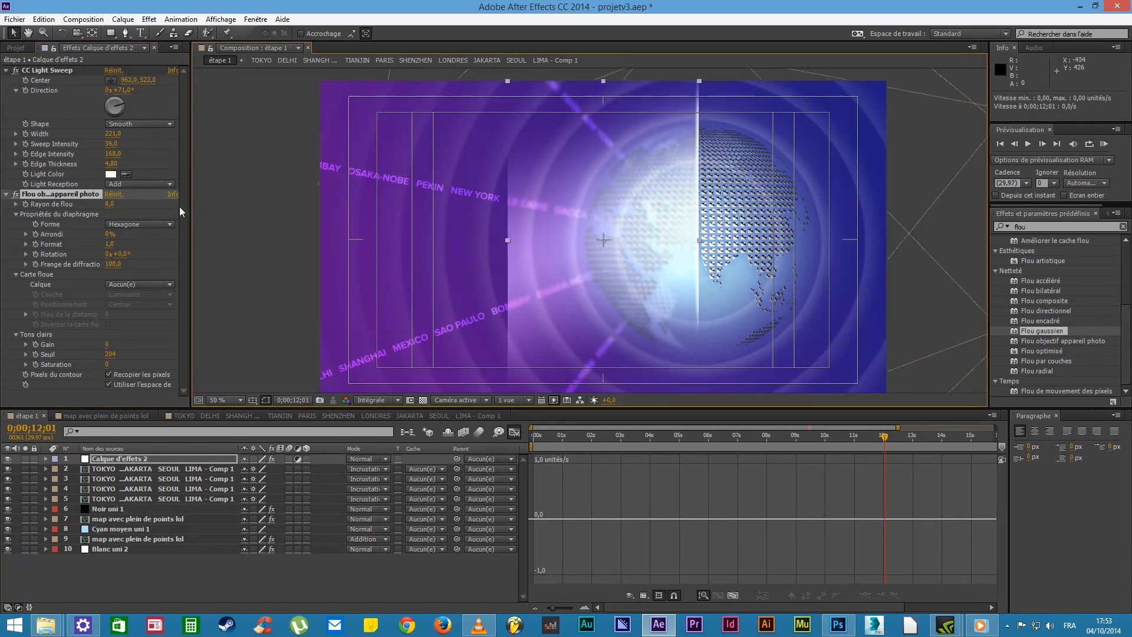
pyautogui.moveTo(62, 196); pyautogui.dragTo(70, 66)
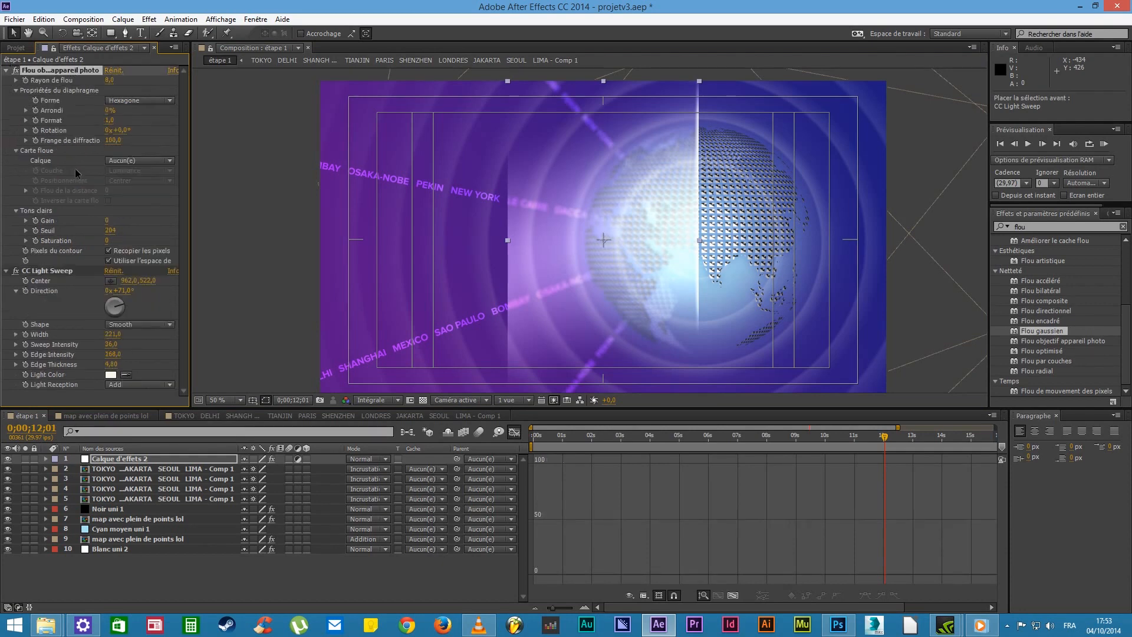
pyautogui.click(149, 480)
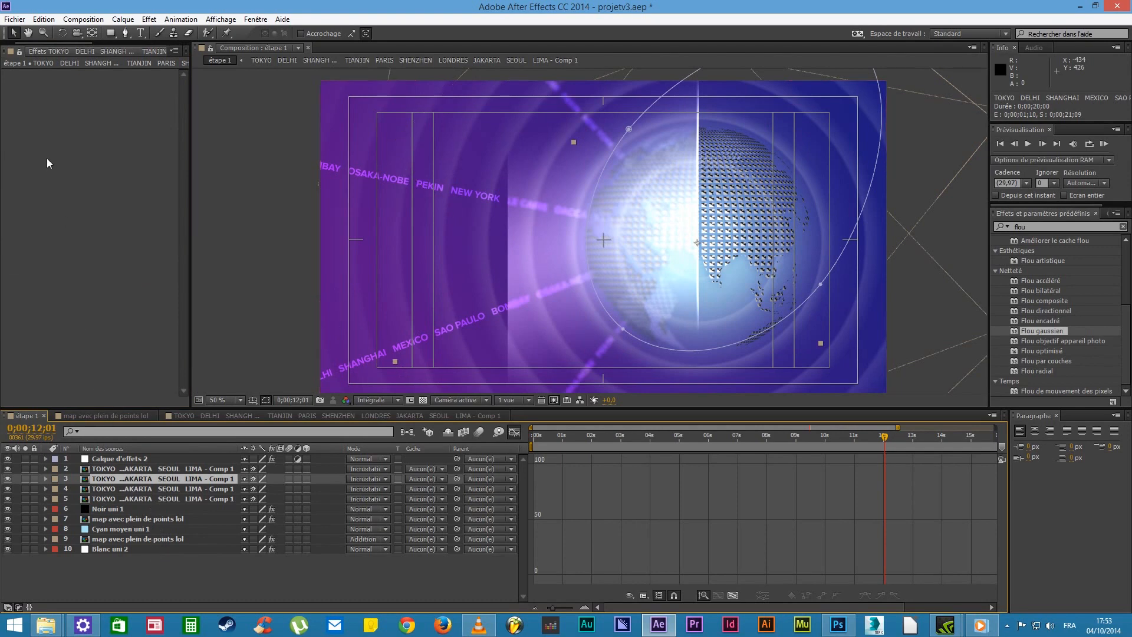
pyautogui.click(135, 459)
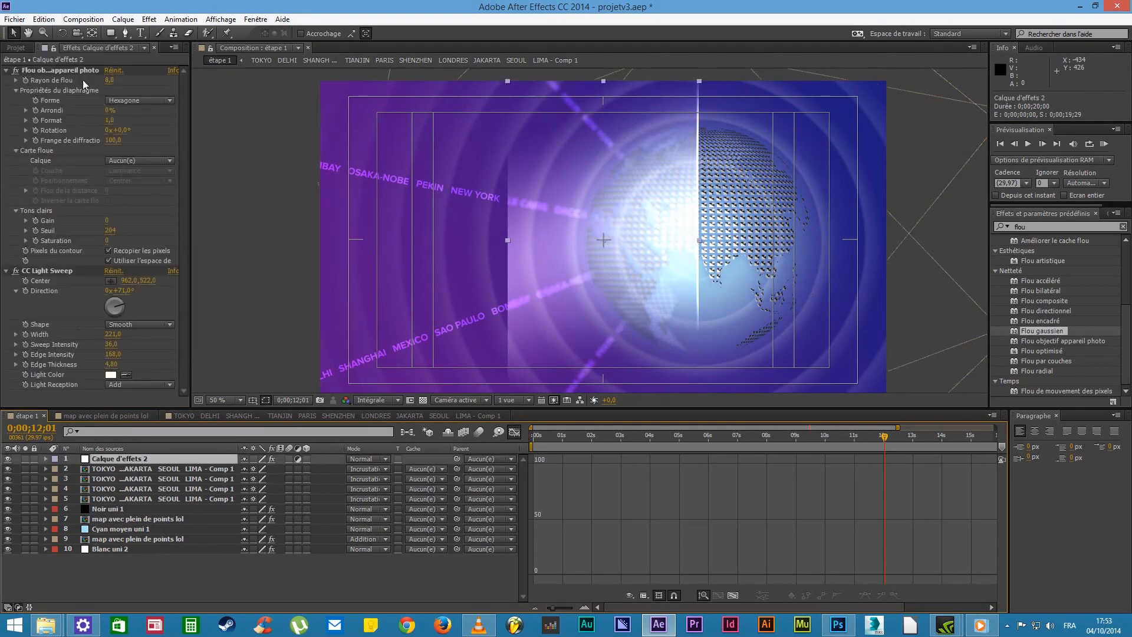
pyautogui.click(70, 70)
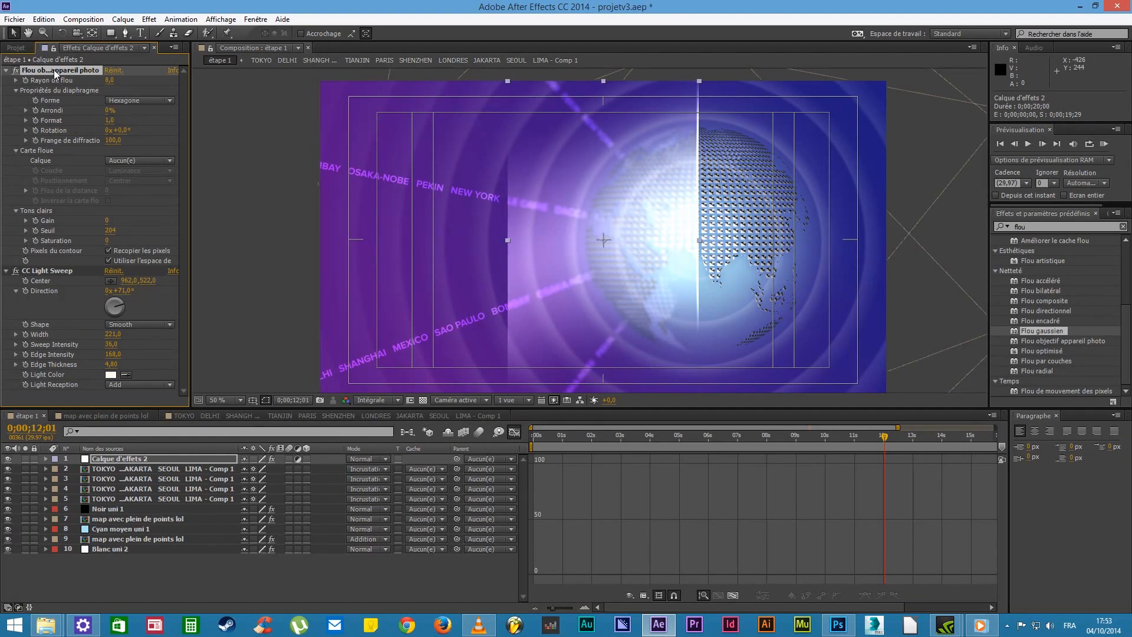
pyautogui.click(47, 270)
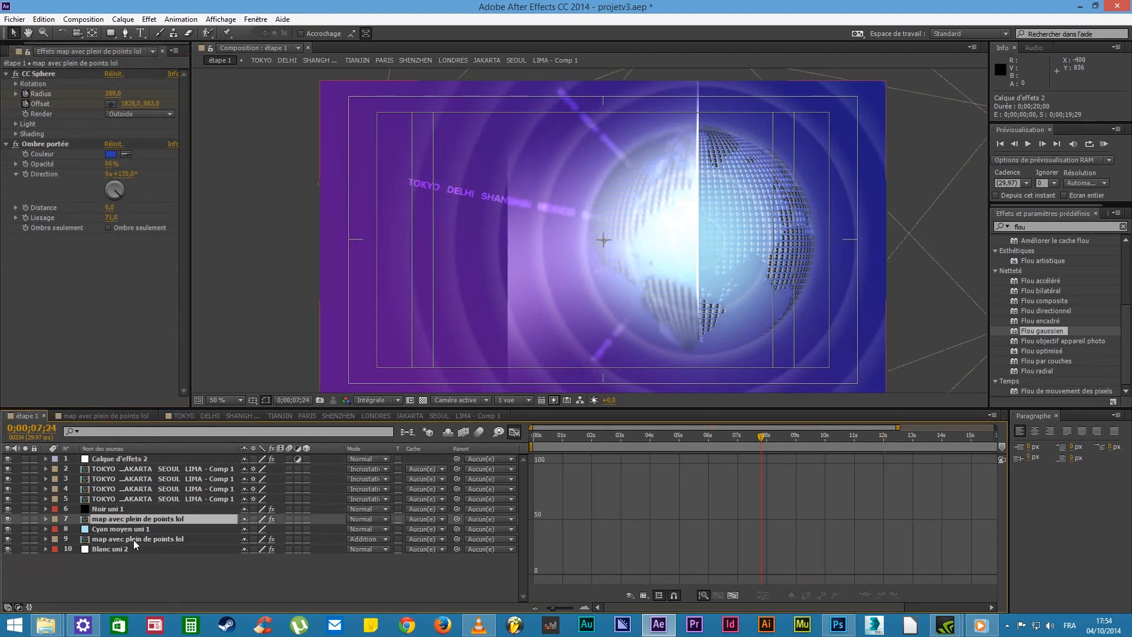
# Search the effects for "nivea" and apply Niveaux to the upper globe layer map avec plein de points lol
pyautogui.click(1048, 226)
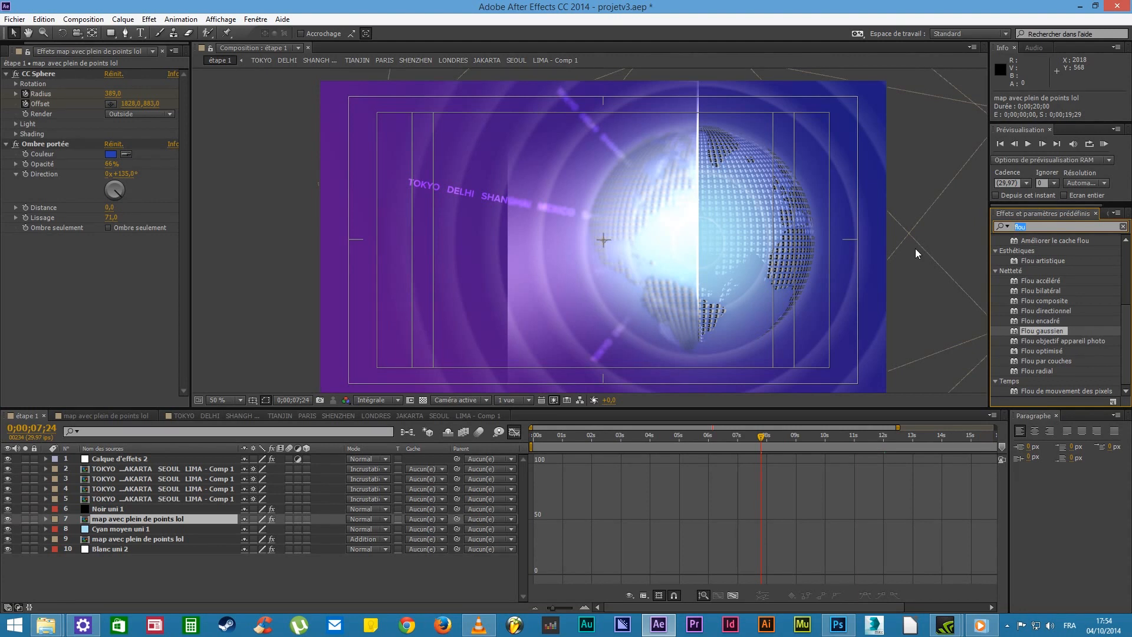
pyautogui.write('nivea')
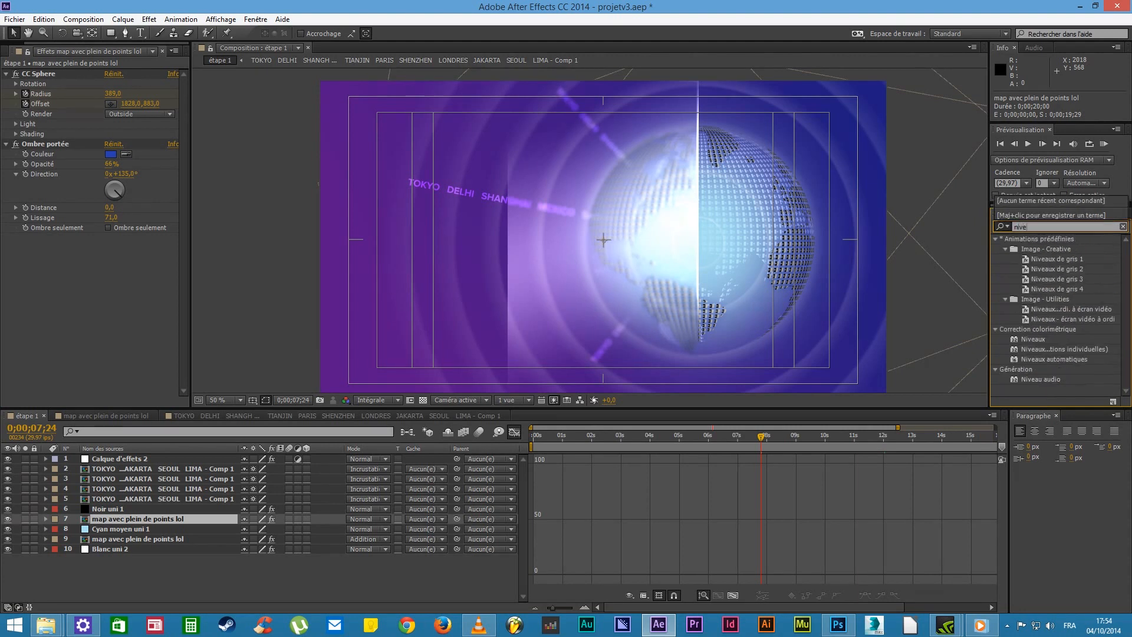
pyautogui.doubleClick(1031, 340)
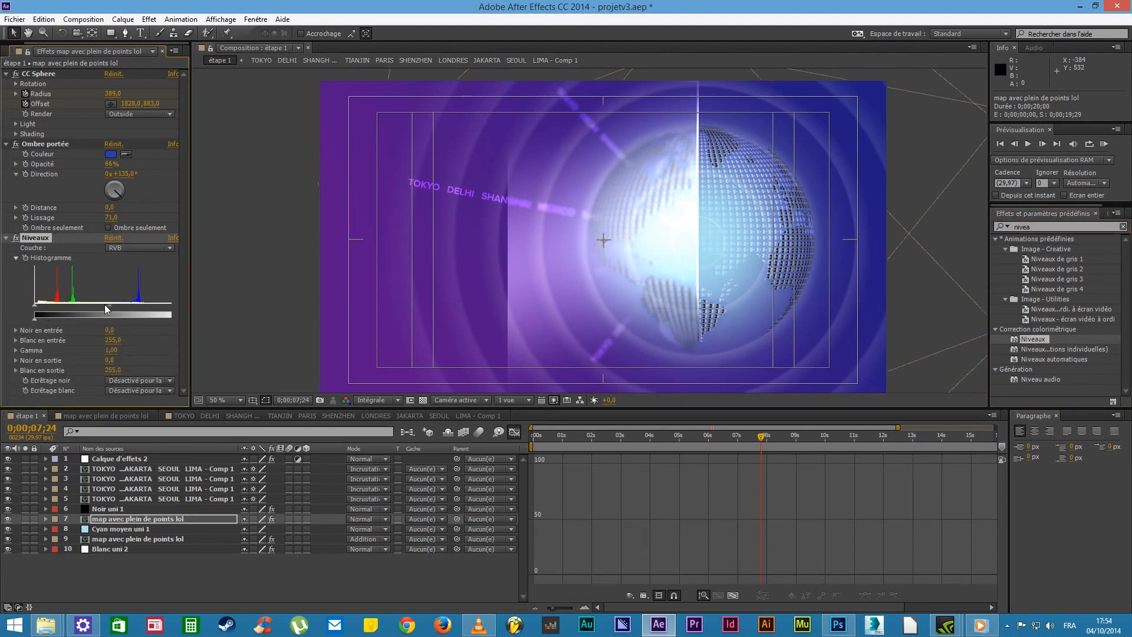
pyautogui.moveTo(189, 298)
pyautogui.mouseDown()
pyautogui.moveTo(213, 297)
pyautogui.moveTo(175, 306)
pyautogui.moveTo(210, 306)
pyautogui.mouseUp()
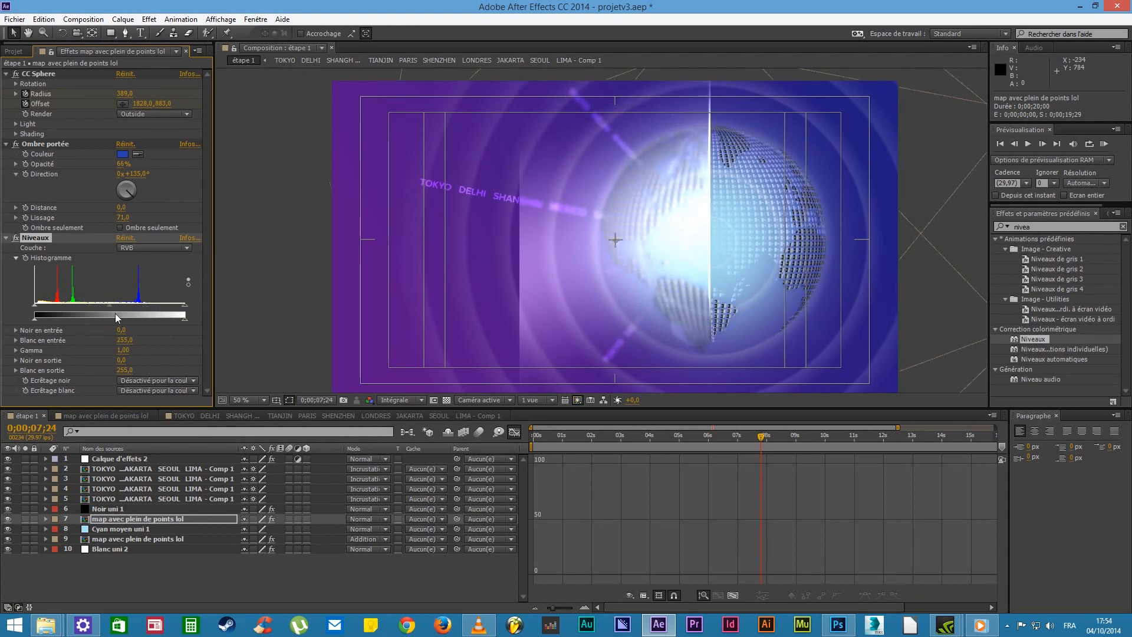
# Try shifting the gamma and input black of the globe layer's Niveaux effect, undoing each change
pyautogui.moveTo(111, 303); pyautogui.dragTo(124, 310)
pyautogui.hotkey('ctrl', 'z')
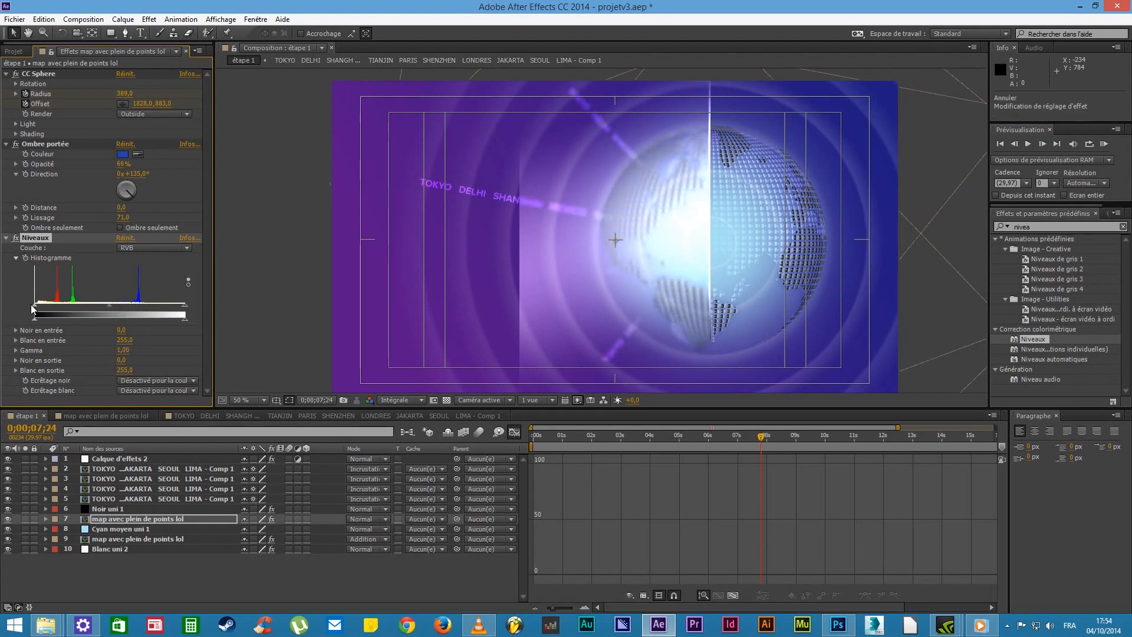
pyautogui.moveTo(34, 305)
pyautogui.mouseDown()
pyautogui.moveTo(79, 306)
pyautogui.moveTo(52, 313)
pyautogui.mouseUp()
pyautogui.hotkey('ctrl', 'z')
# Transfer the Niveaux effect from the globe layer to the adjustment layer Calque d'effets 2
pyautogui.press('Delete')
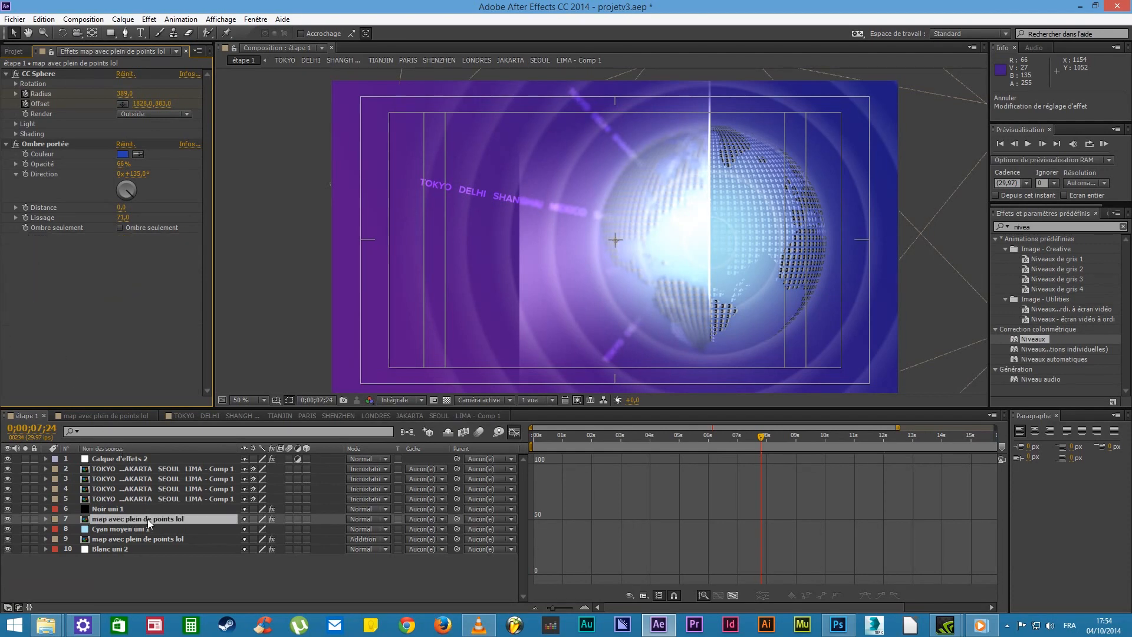
pyautogui.click(129, 459)
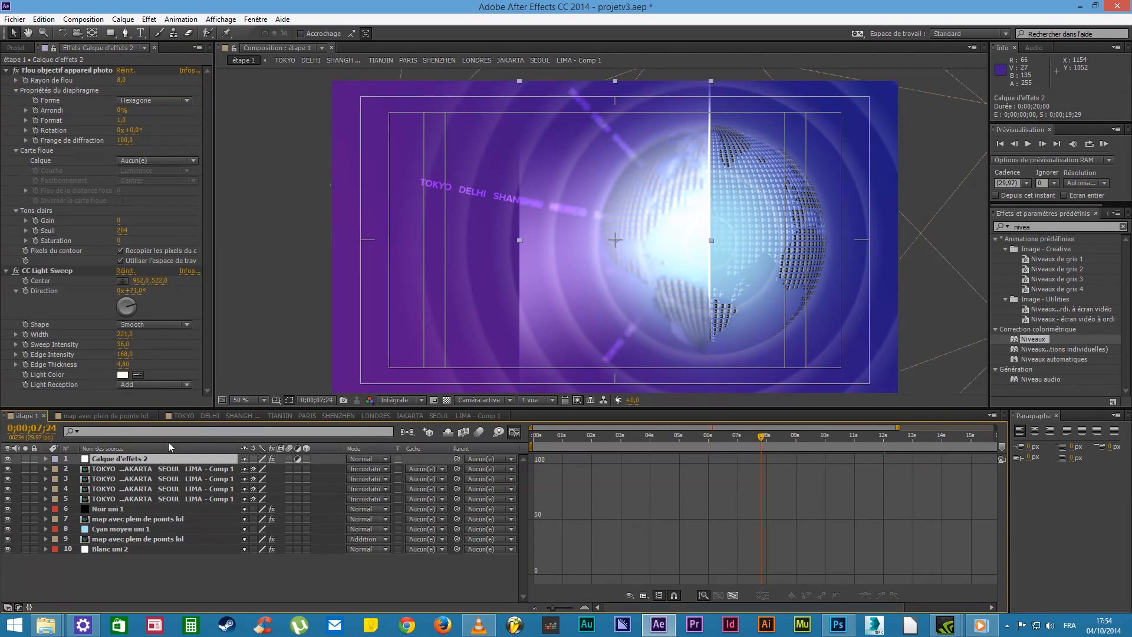
pyautogui.hotkey('ctrl', 'v')
pyautogui.scroll(-3, 63, 373)
pyautogui.scroll(-2, 105, 312)
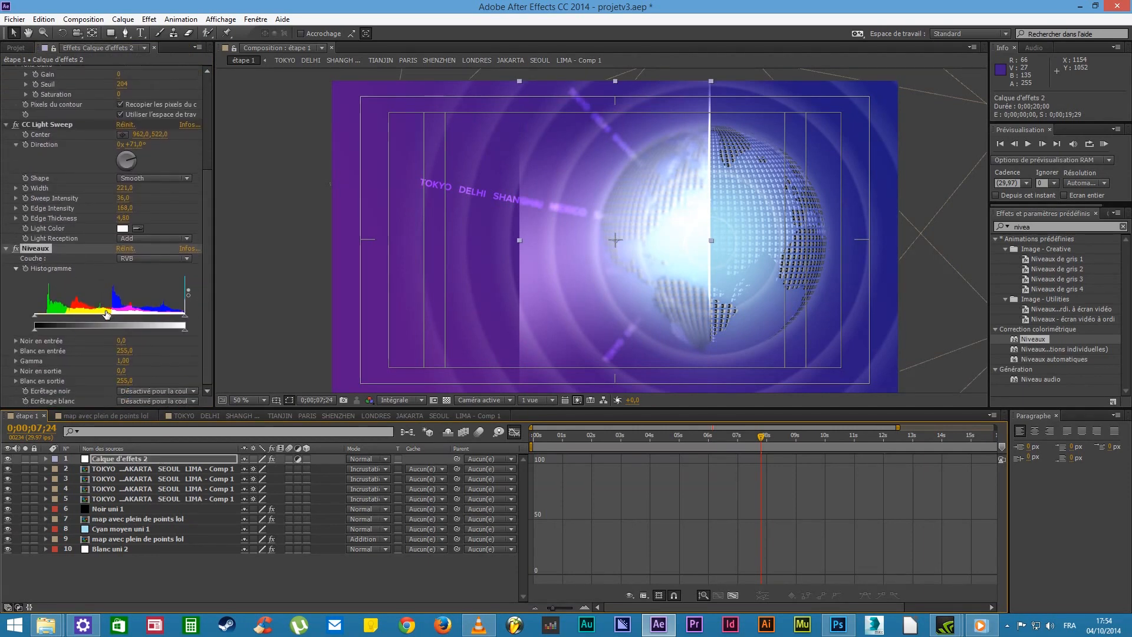
pyautogui.click(37, 248)
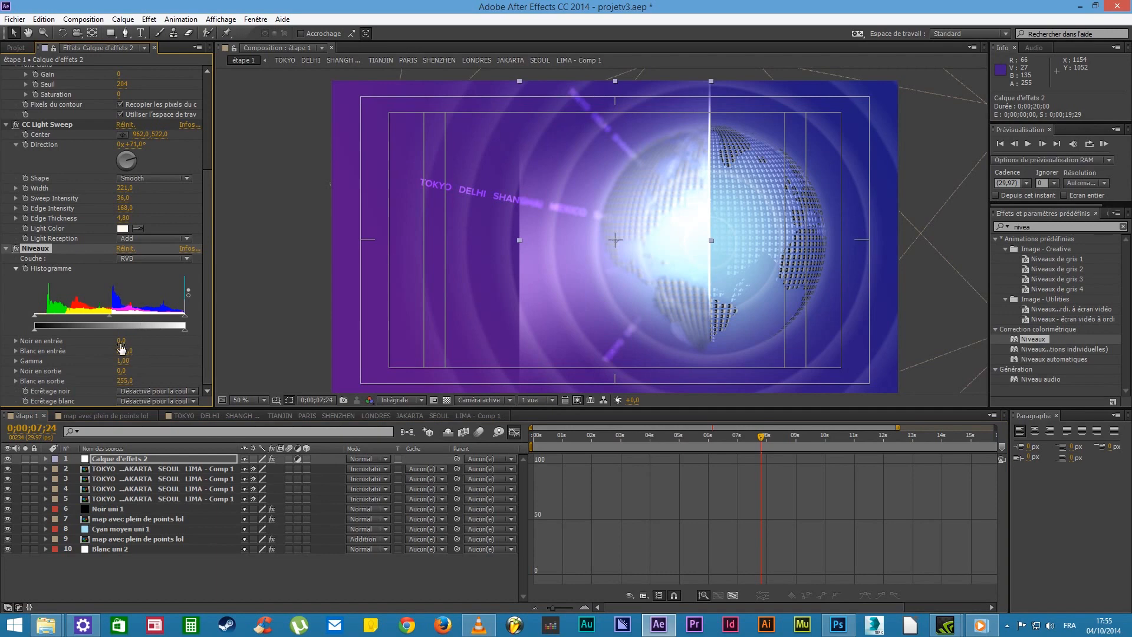
# Darken the adjustment layer by lowering the Niveaux Gamma to 0,58, comparing it with the reference intro in VLC
pyautogui.moveTo(108, 317); pyautogui.dragTo(131, 315)
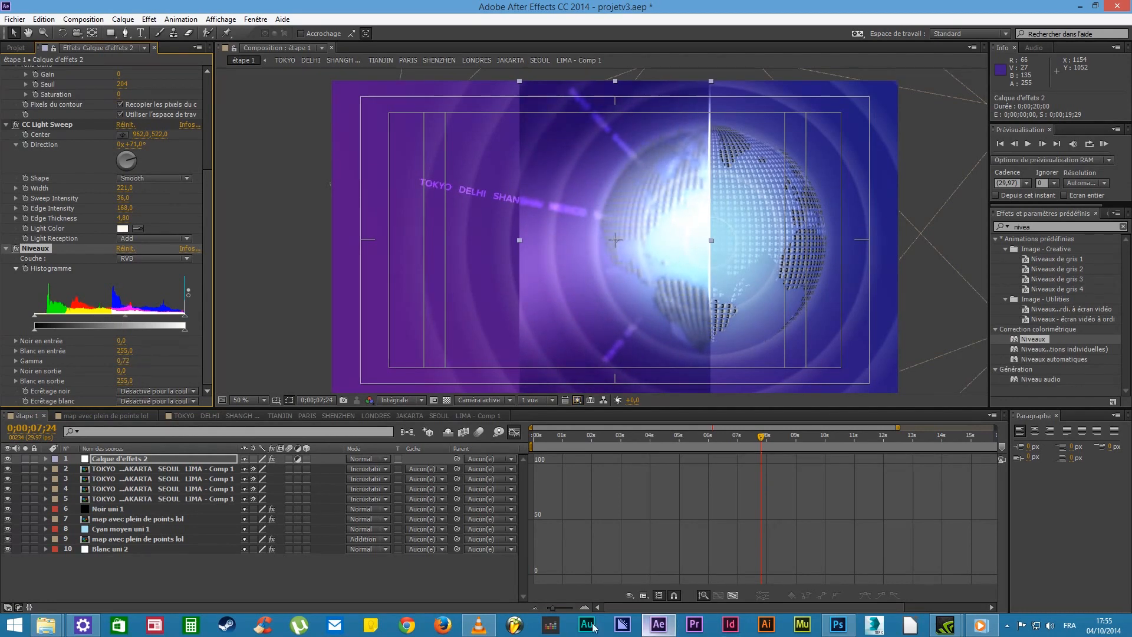
pyautogui.click(478, 626)
pyautogui.moveTo(872, 587); pyautogui.dragTo(951, 588)
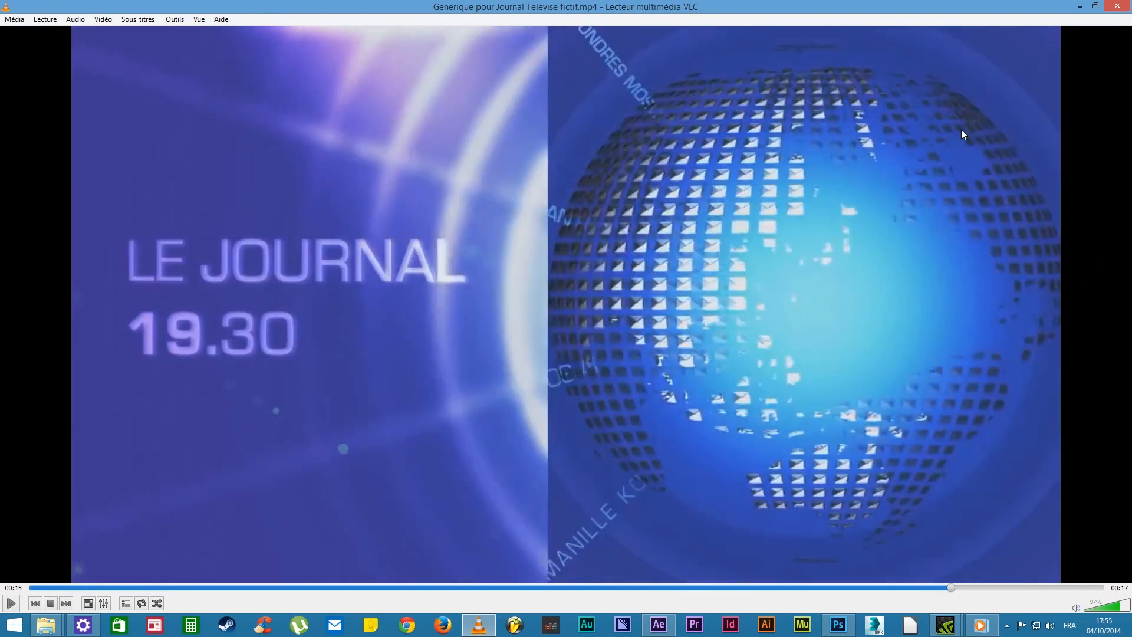
pyautogui.click(1084, 6)
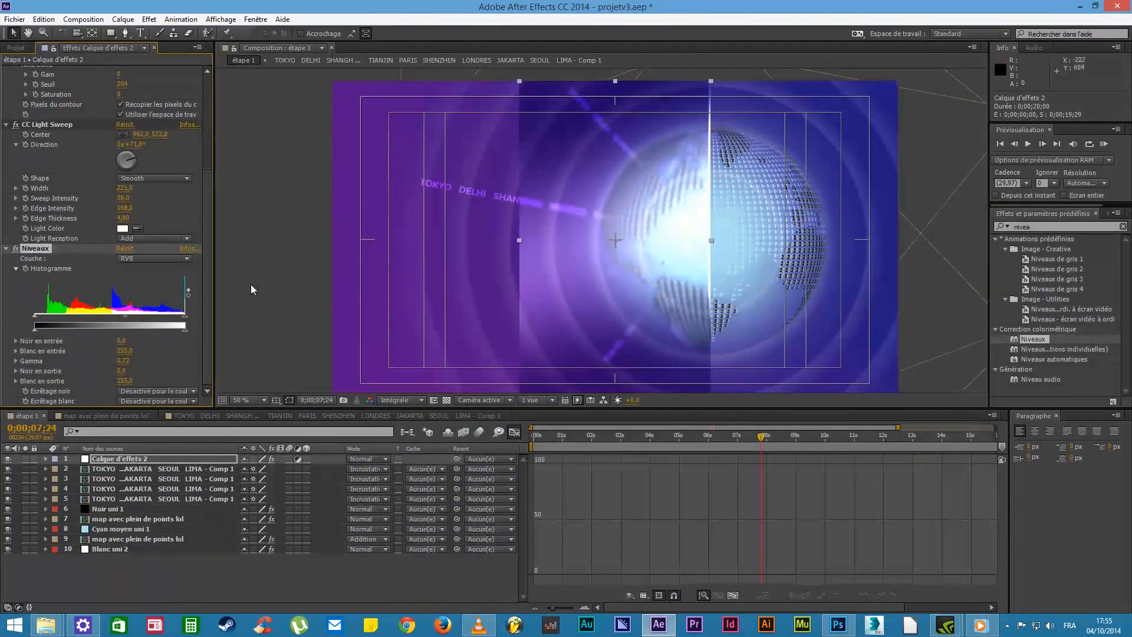
pyautogui.moveTo(123, 317); pyautogui.dragTo(135, 321)
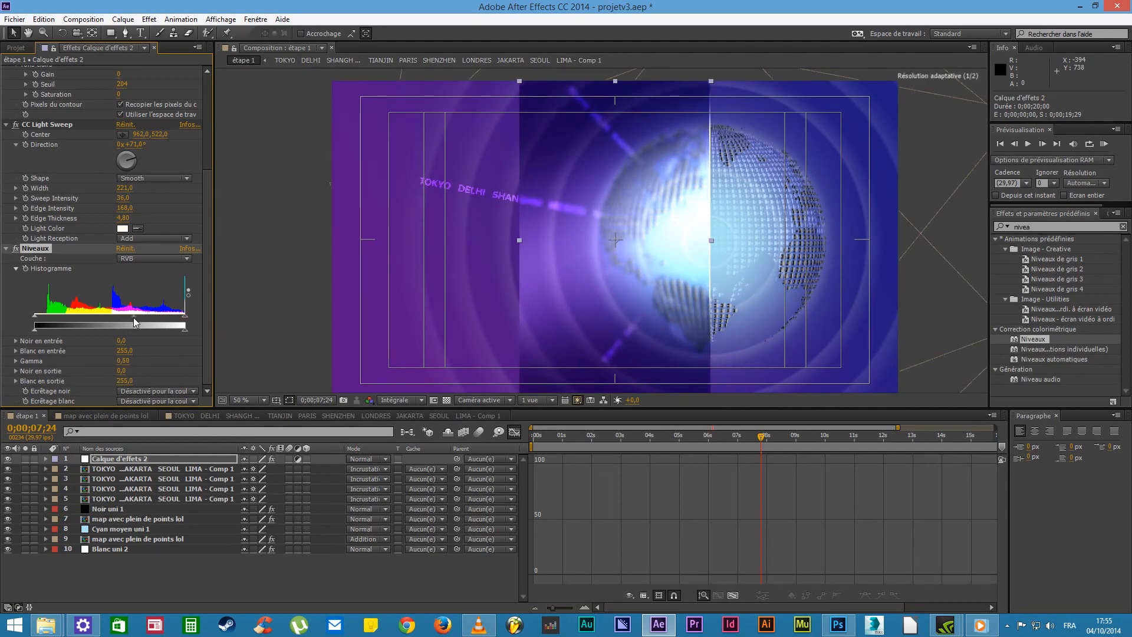
pyautogui.click(907, 290)
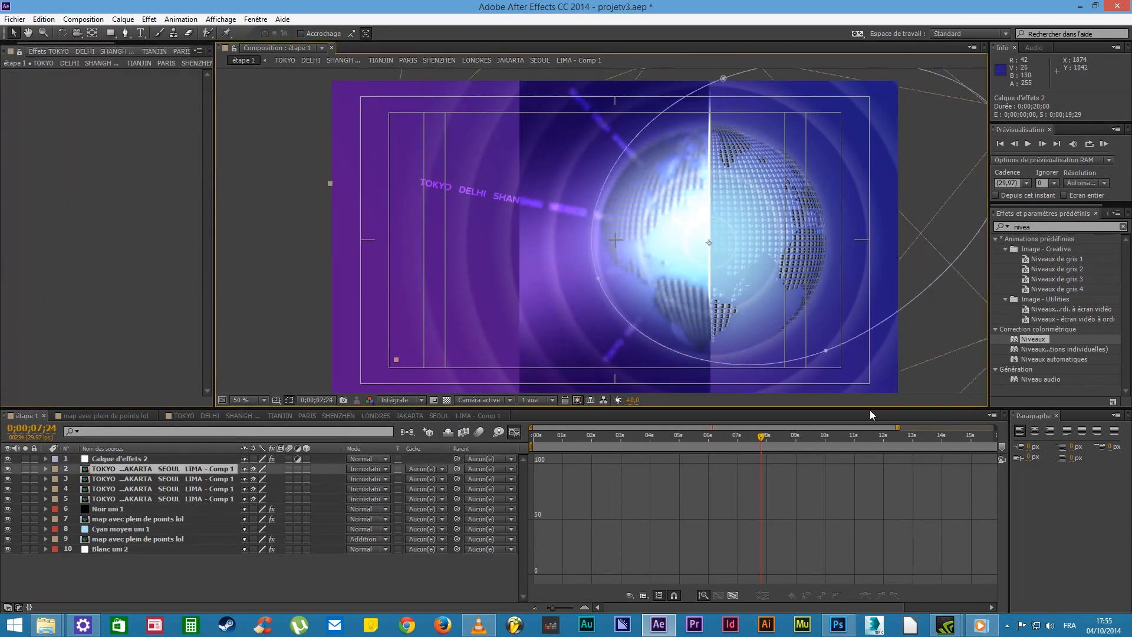
# Add a Position keyframe at 0;00;02;00 to the adjustment layer, with the band outside the frame's right edge at 2253,0, 540,0
pyautogui.moveTo(776, 439); pyautogui.dragTo(725, 481)
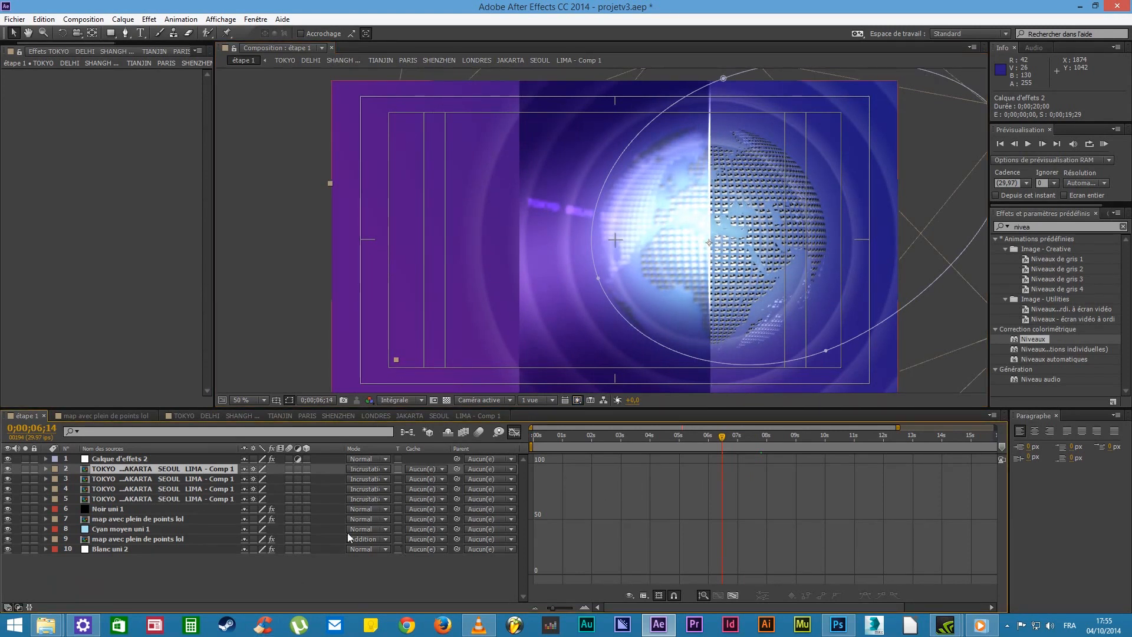
pyautogui.click(46, 458)
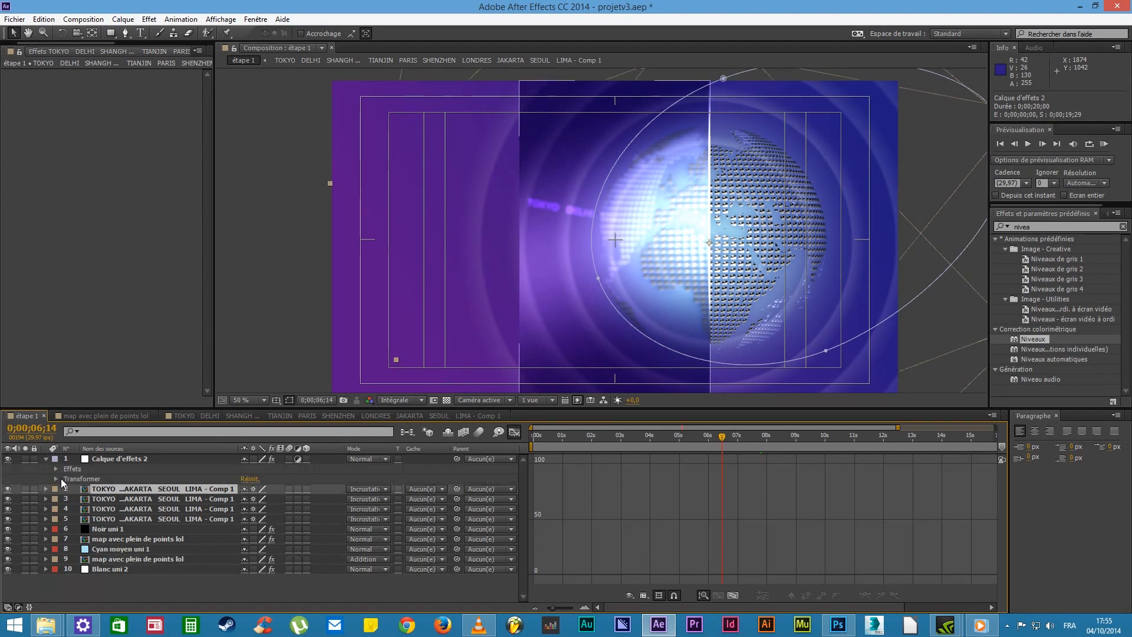
pyautogui.click(59, 479)
pyautogui.click(56, 479)
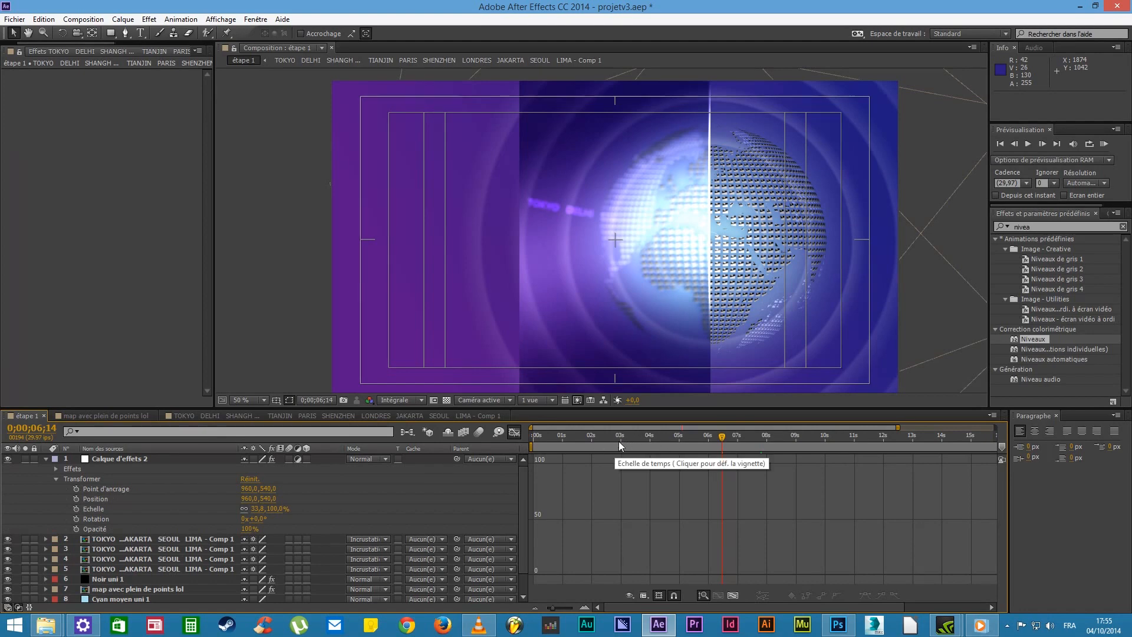
pyautogui.click(594, 449)
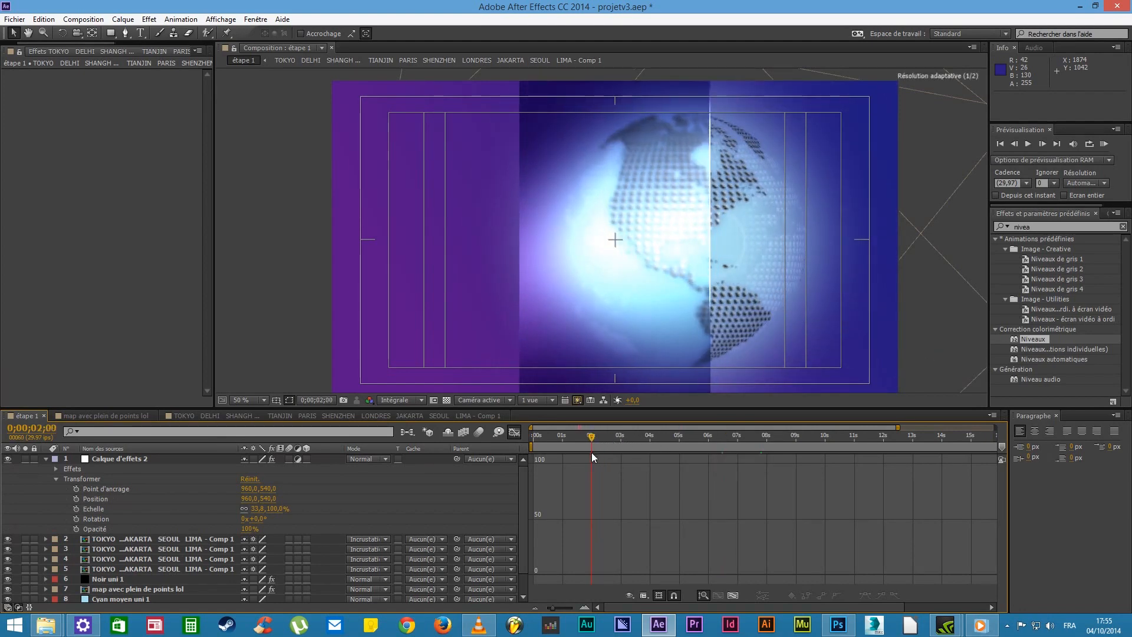
pyautogui.click(121, 461)
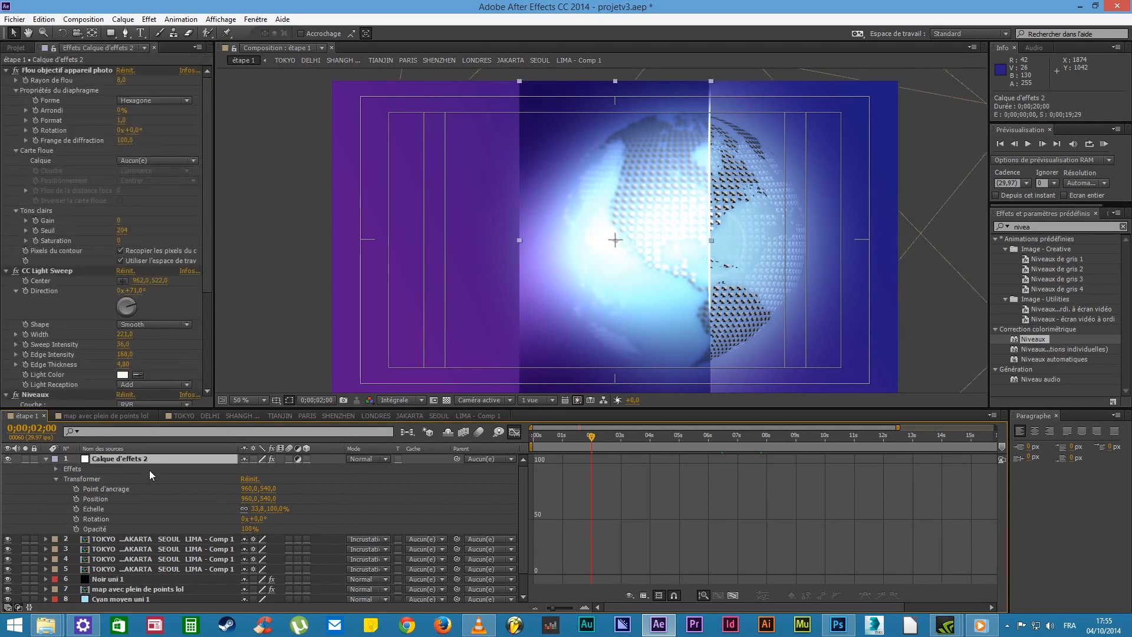
pyautogui.click(76, 499)
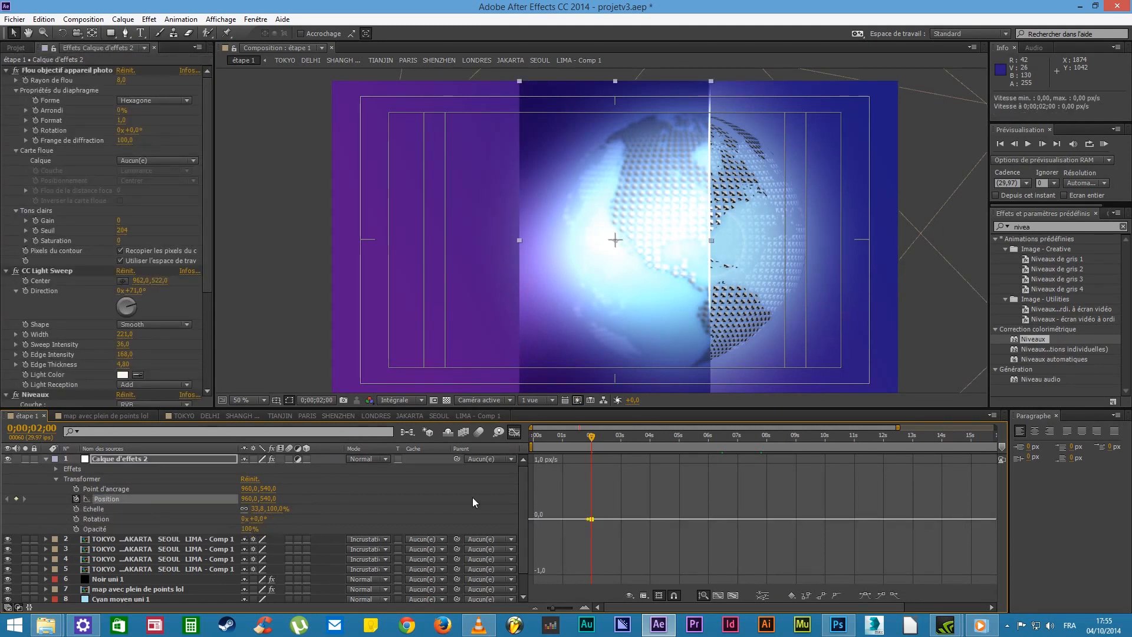
pyautogui.moveTo(250, 498); pyautogui.dragTo(1059, 547)
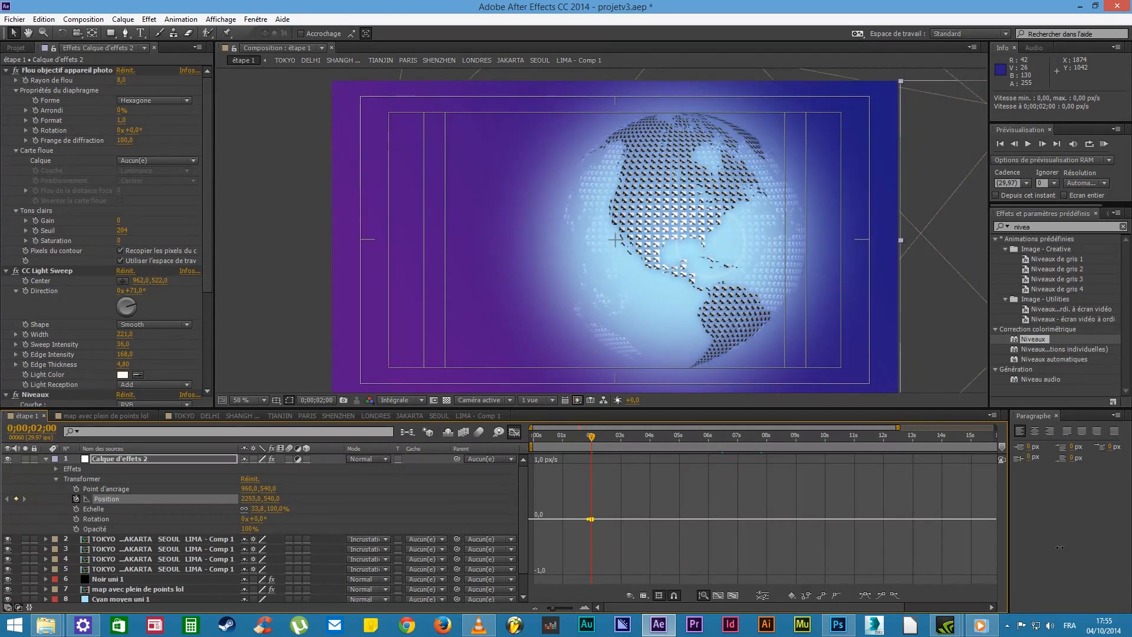
# At 0;00;03;29, keyframe the adjustment layer's Position beyond the frame's left edge at -346,0, 540,0
pyautogui.click(652, 442)
pyautogui.moveTo(252, 500); pyautogui.dragTo(0, 506)
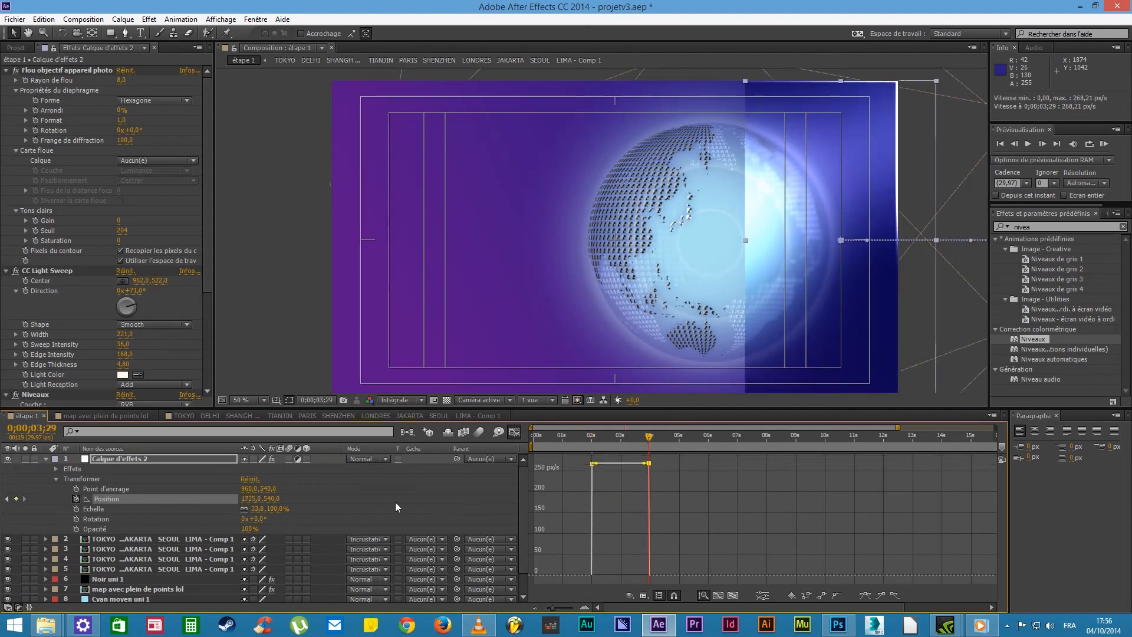
pyautogui.moveTo(250, 500); pyautogui.dragTo(0, 549)
pyautogui.scroll(-2, 667, 292)
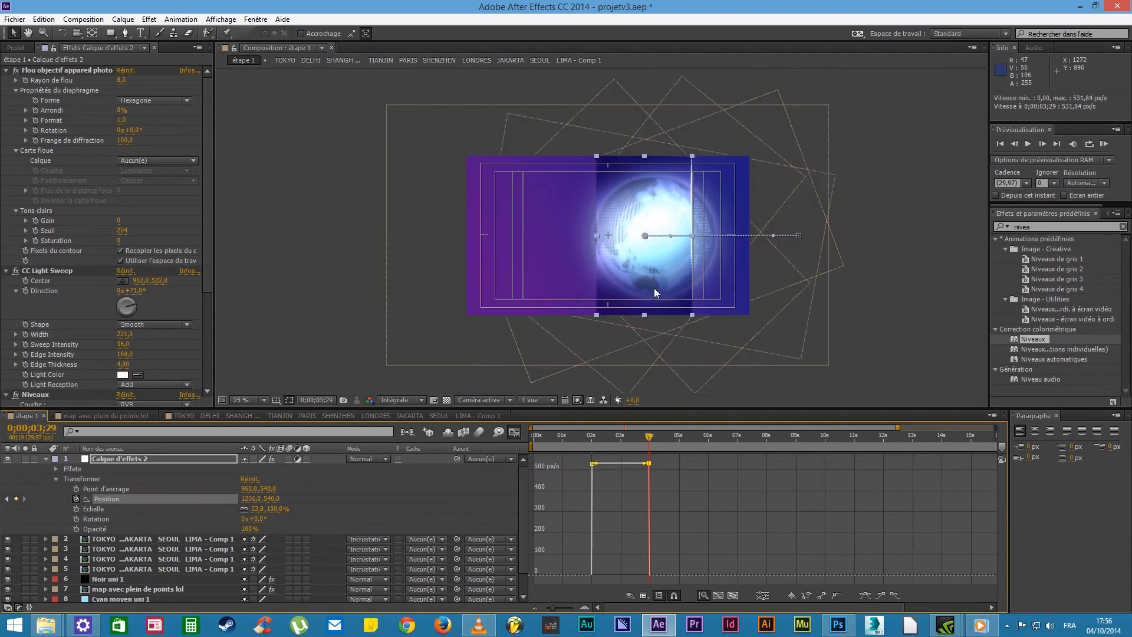
pyautogui.moveTo(671, 284); pyautogui.dragTo(501, 271)
pyautogui.moveTo(514, 148); pyautogui.dragTo(444, 280)
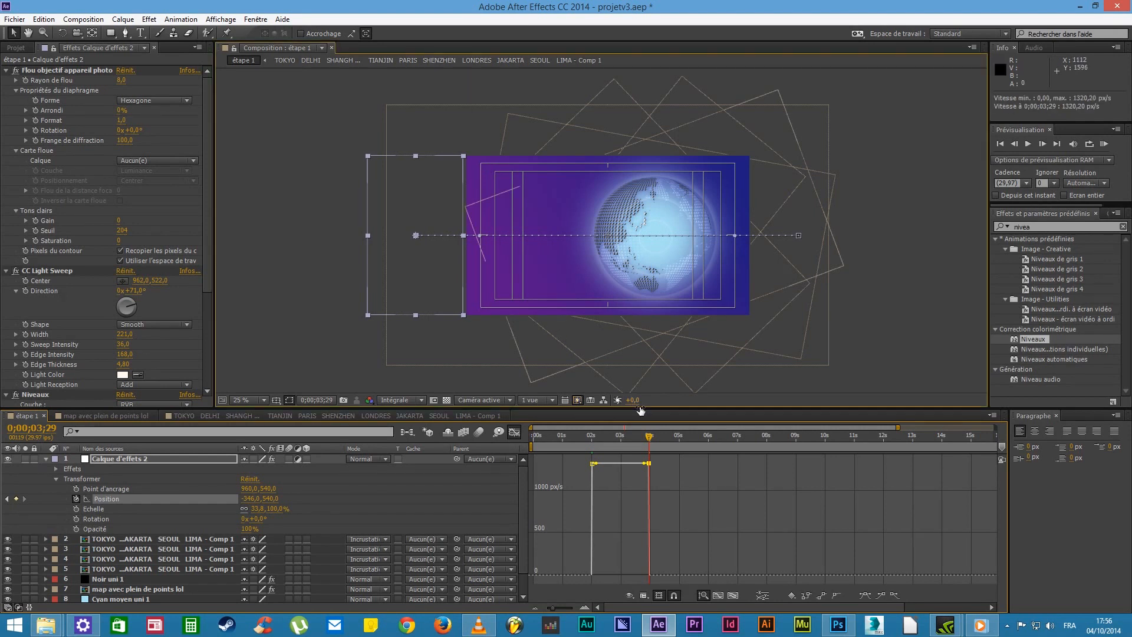
# Preview the band's crossing, duplicate the adjustment layer Calque d'effets 2, and switch the timeline from the graph back to layer bars
pyautogui.click(647, 439)
pyautogui.moveTo(647, 441); pyautogui.dragTo(624, 436)
pyautogui.moveTo(609, 434); pyautogui.dragTo(654, 439)
pyautogui.click(124, 459)
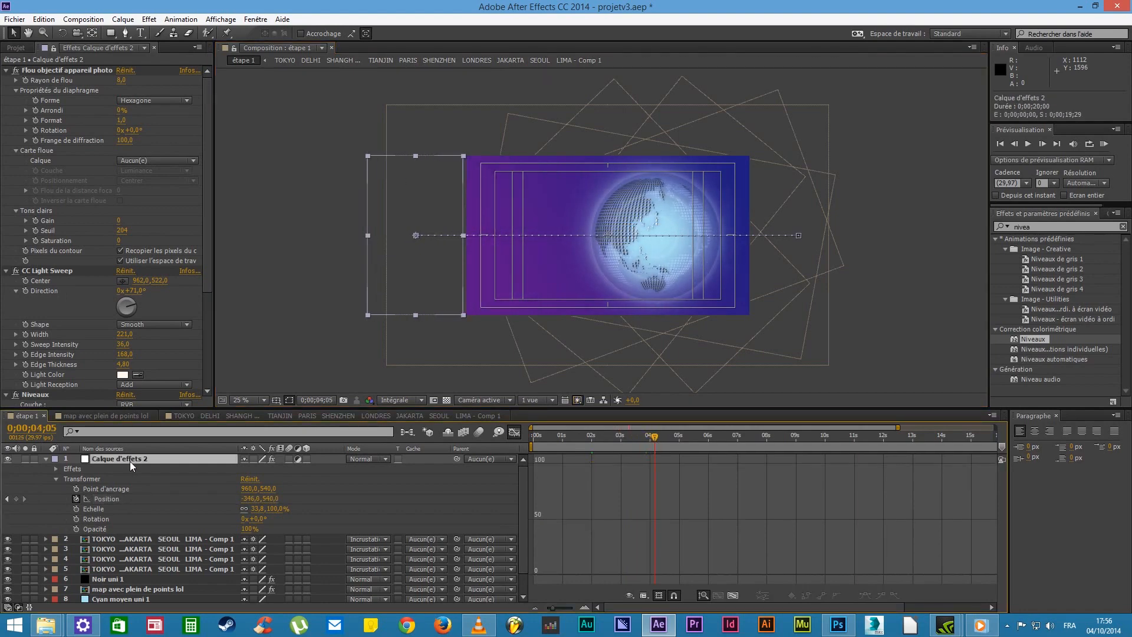
pyautogui.click(45, 459)
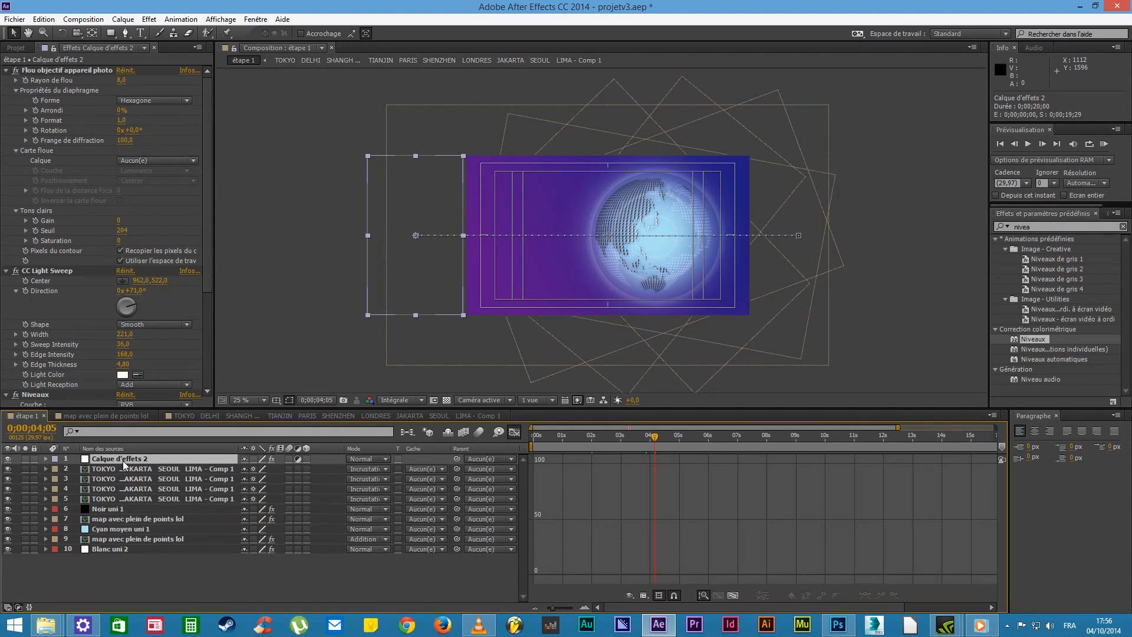
pyautogui.hotkey('ctrl', 'd')
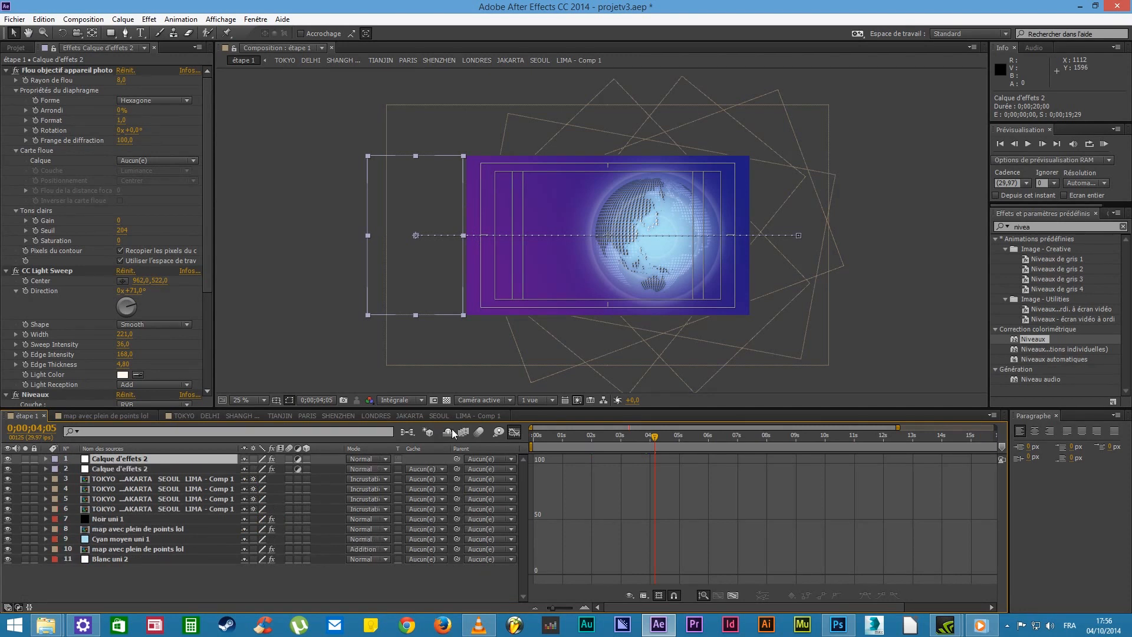
pyautogui.click(513, 434)
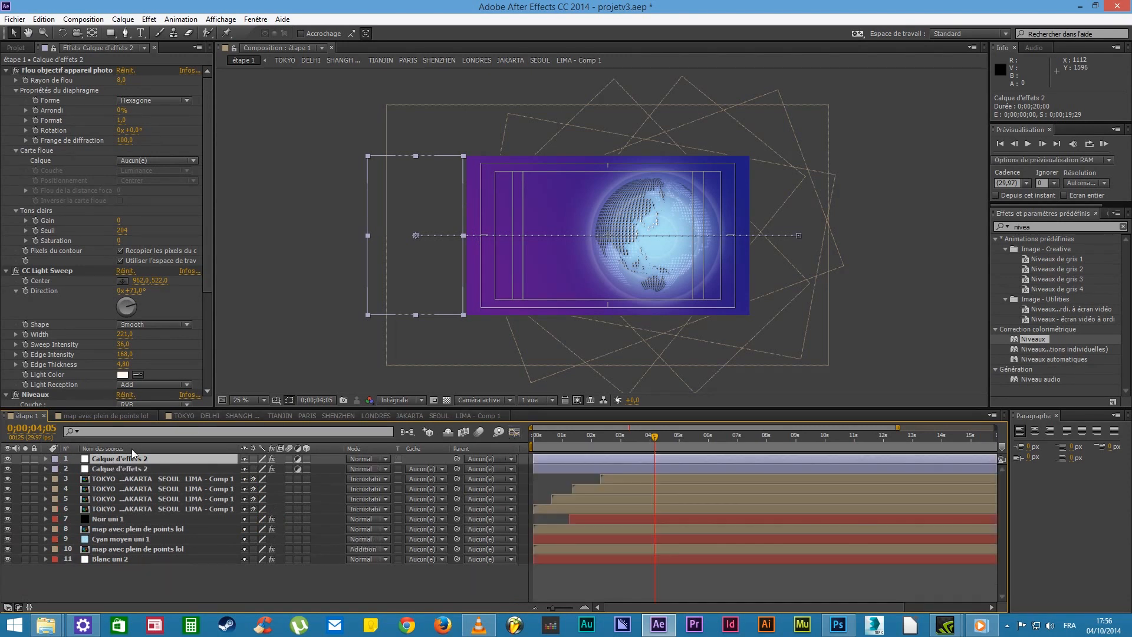
# Reverse the duplicated adjustment layer's travel by moving its first Position keyframe past the second, to 0;00;05;28
pyautogui.click(44, 459)
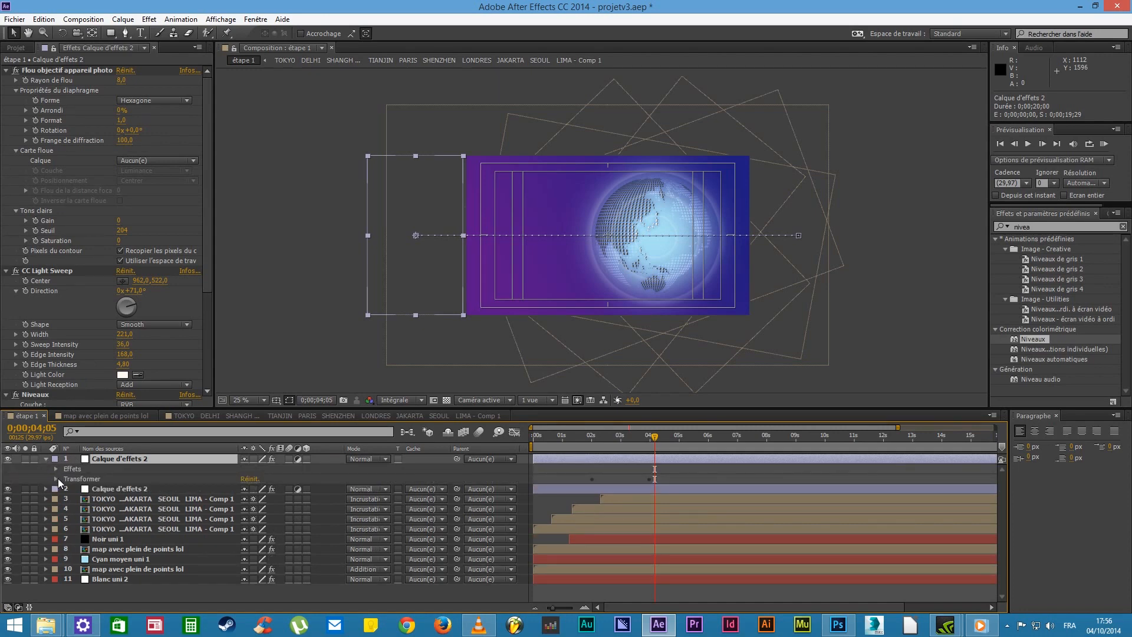
pyautogui.click(58, 479)
pyautogui.click(643, 508)
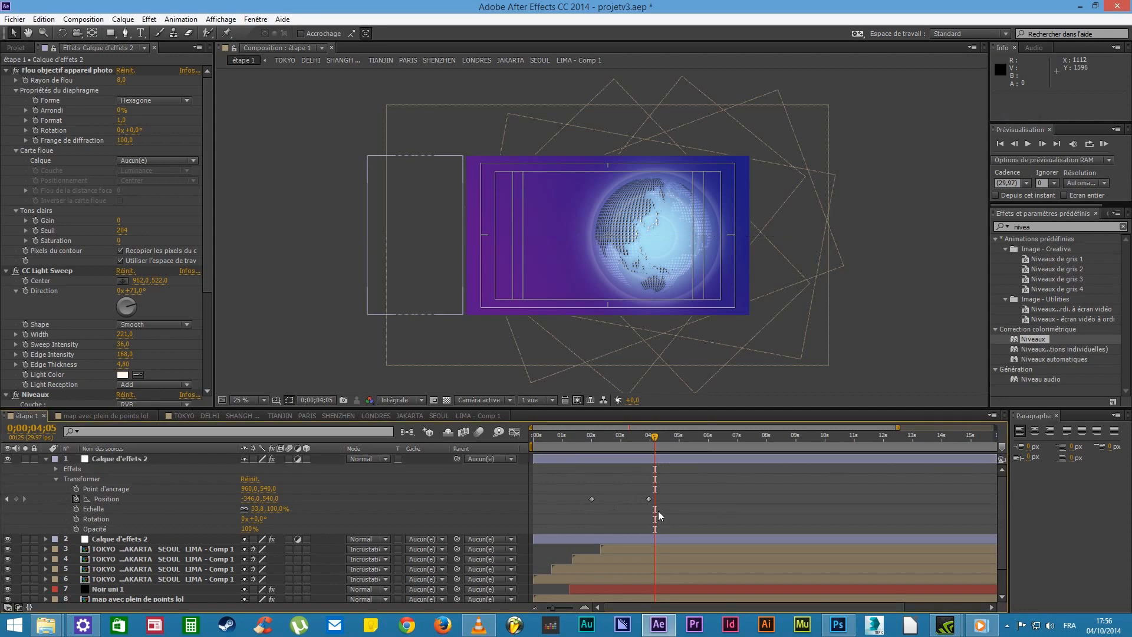
pyautogui.moveTo(656, 510); pyautogui.dragTo(641, 519)
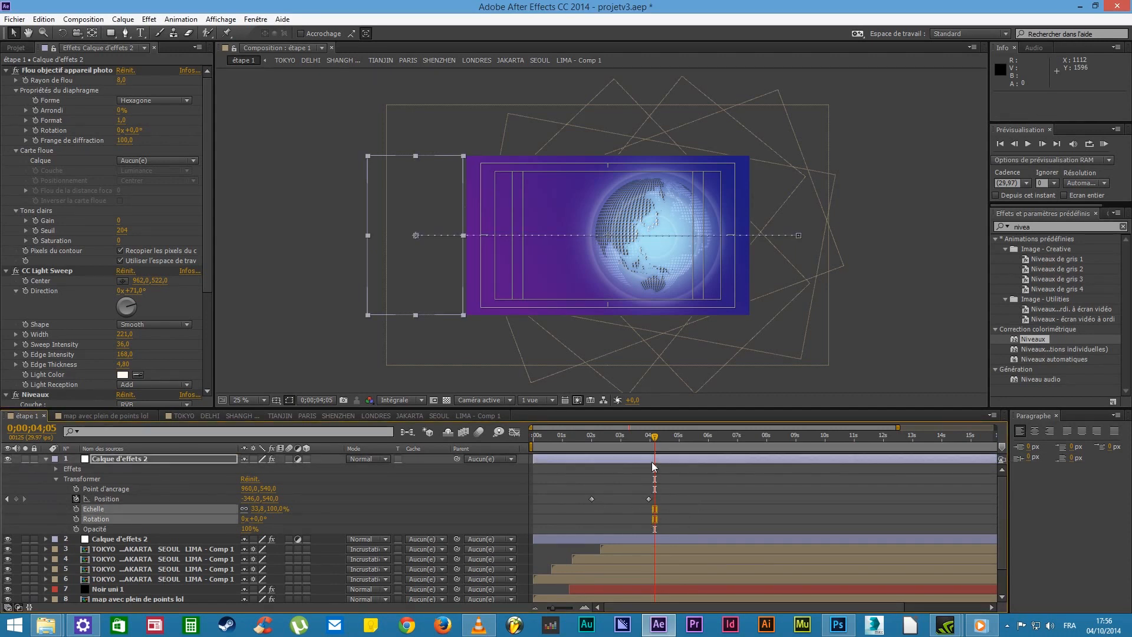
pyautogui.moveTo(592, 500); pyautogui.dragTo(706, 497)
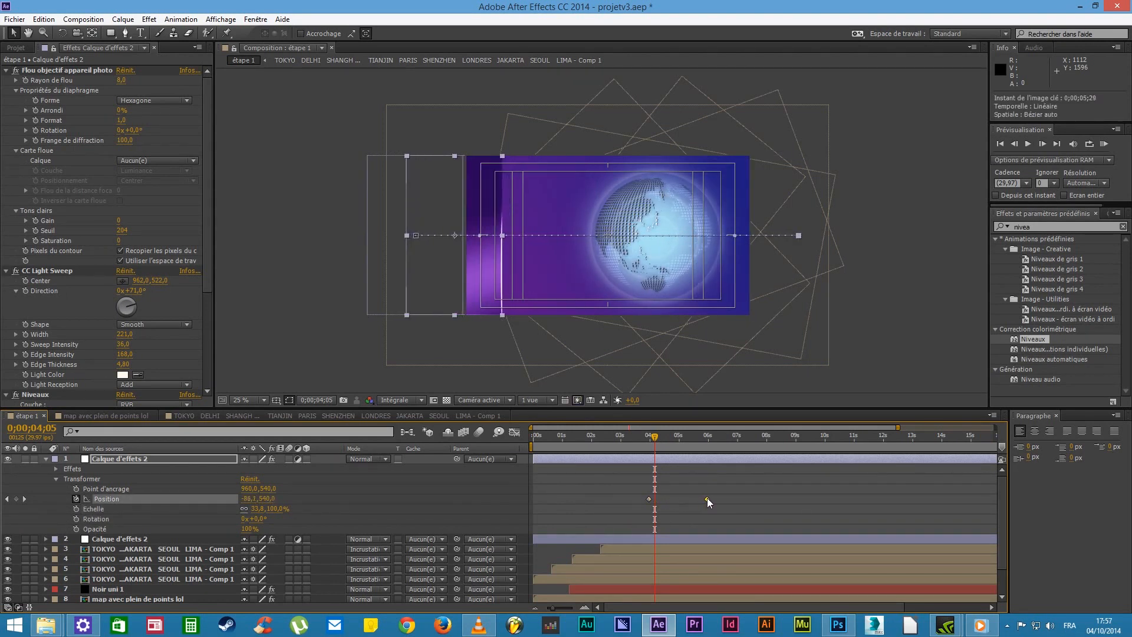
# Shift both Position keyframes of the duplicated band so the first falls at 0;00;04;23, and preview the crossing
pyautogui.moveTo(653, 438); pyautogui.dragTo(716, 446)
pyautogui.moveTo(724, 512); pyautogui.dragTo(673, 500)
pyautogui.click(671, 446)
pyautogui.moveTo(654, 444); pyautogui.dragTo(719, 454)
pyautogui.press('.')
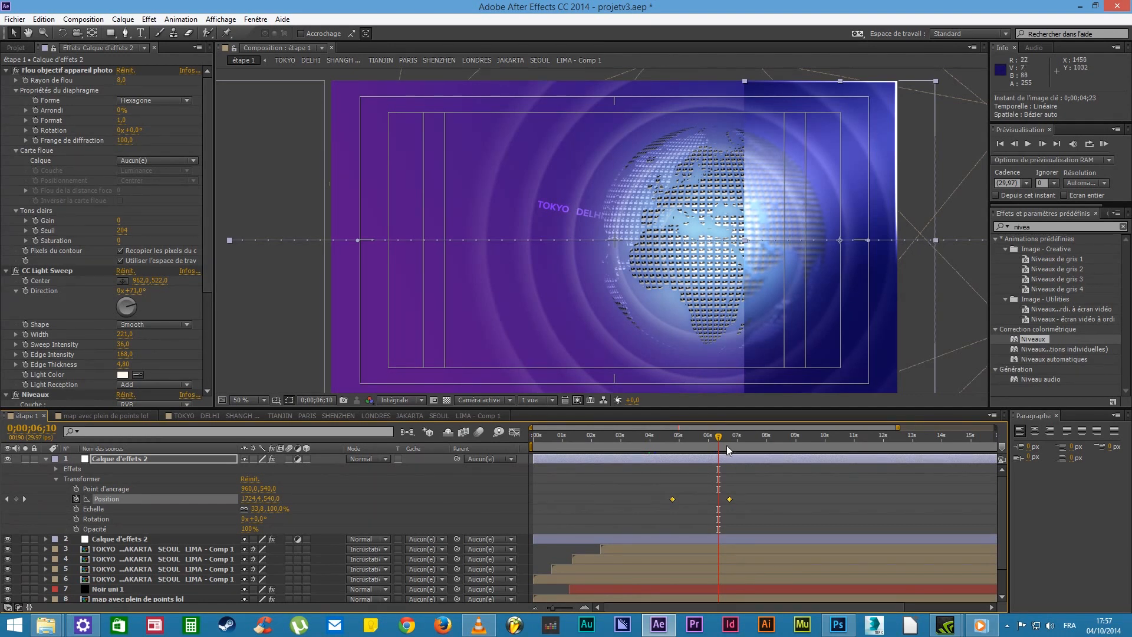
# Resize the duplicated band to a scale of 26,9, 102,6% and shift both Position keyframes so the first falls at 0;00;02;28
pyautogui.moveTo(696, 434)
pyautogui.mouseDown()
pyautogui.moveTo(657, 434)
pyautogui.moveTo(698, 434)
pyautogui.mouseUp()
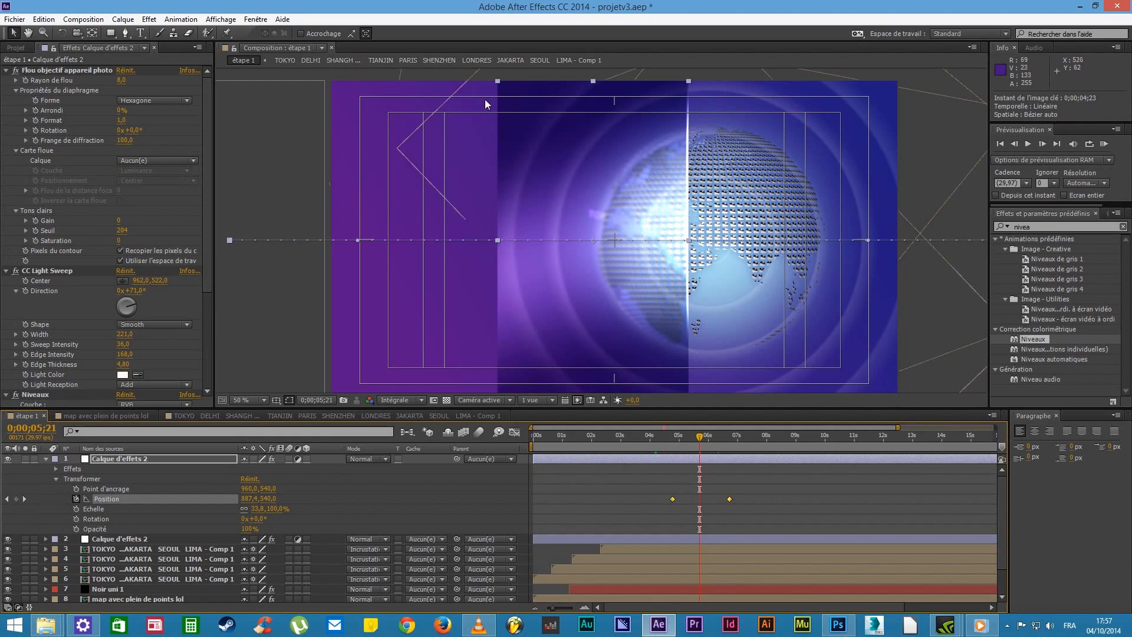
pyautogui.moveTo(502, 81)
pyautogui.mouseDown()
pyautogui.moveTo(531, 76)
pyautogui.moveTo(455, 76)
pyautogui.moveTo(538, 80)
pyautogui.moveTo(517, 77)
pyautogui.mouseUp()
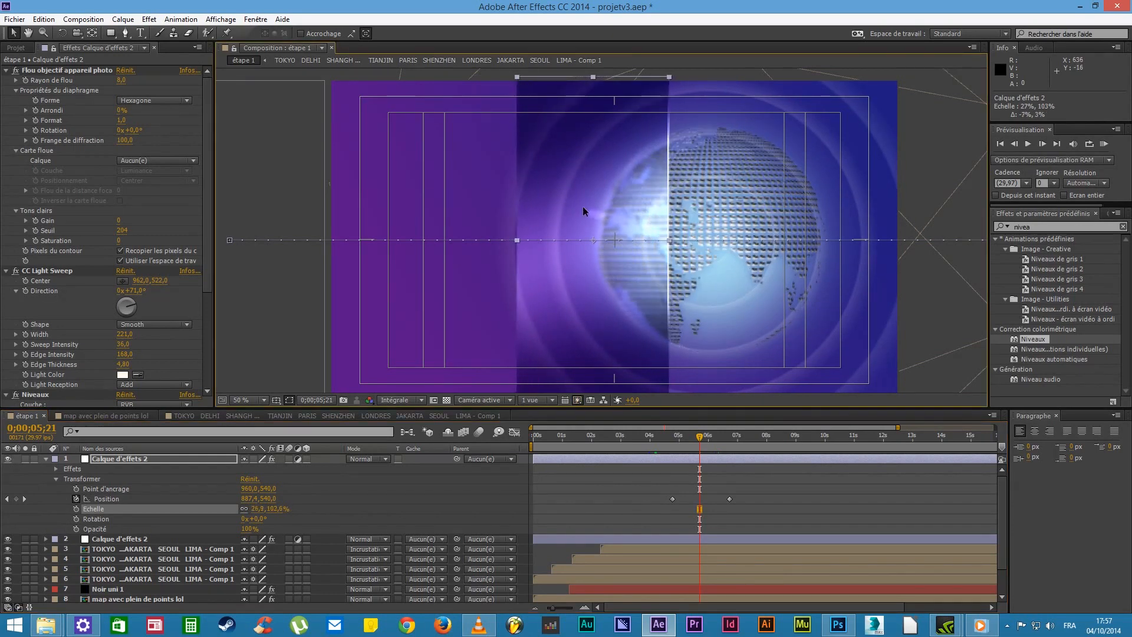
pyautogui.moveTo(758, 525); pyautogui.dragTo(619, 498)
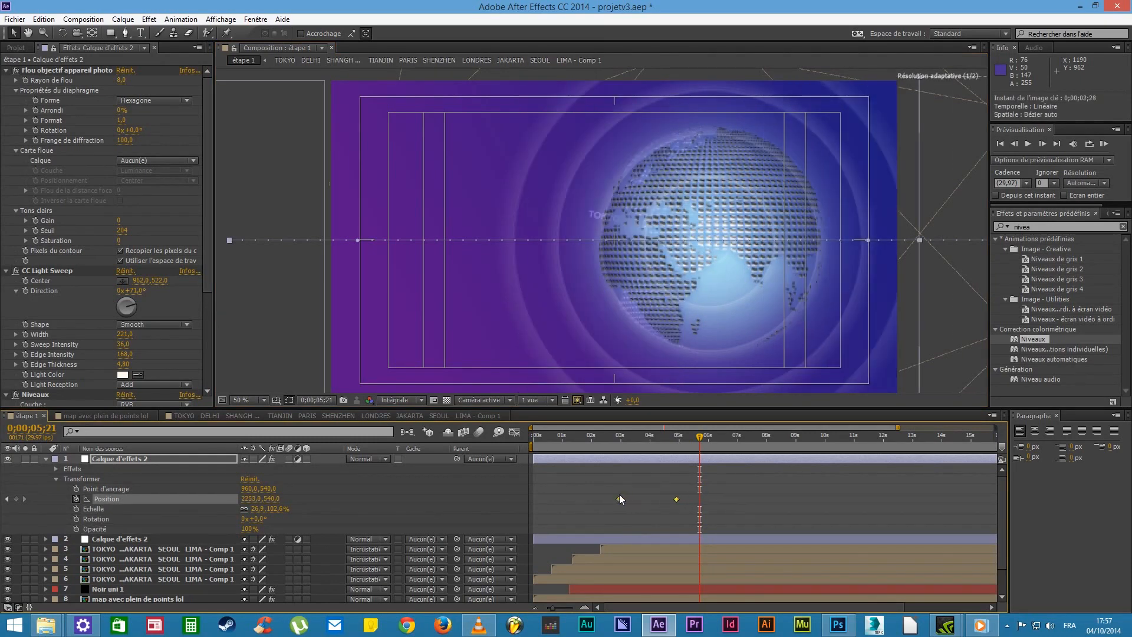
pyautogui.moveTo(613, 435); pyautogui.dragTo(636, 448)
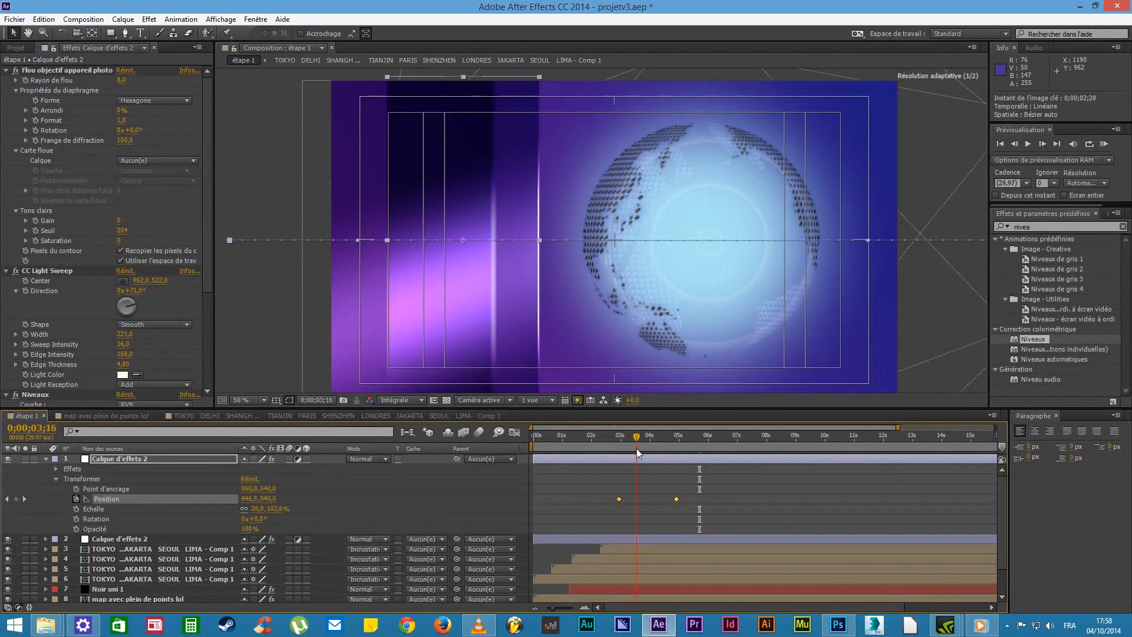
pyautogui.click(722, 495)
# Widen the duplicated band to a scale of 29,6, 102,6% and move its last Position keyframe to 0;00;05;15
pyautogui.moveTo(642, 437)
pyautogui.mouseDown()
pyautogui.moveTo(679, 441)
pyautogui.moveTo(602, 440)
pyautogui.moveTo(652, 450)
pyautogui.mouseUp()
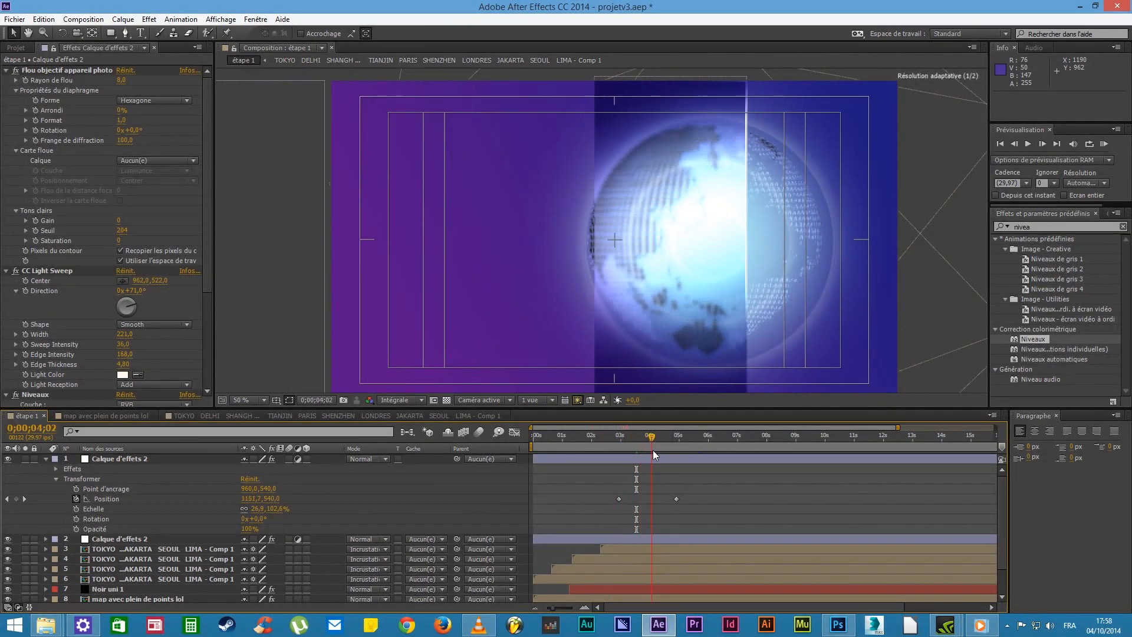
pyautogui.click(190, 458)
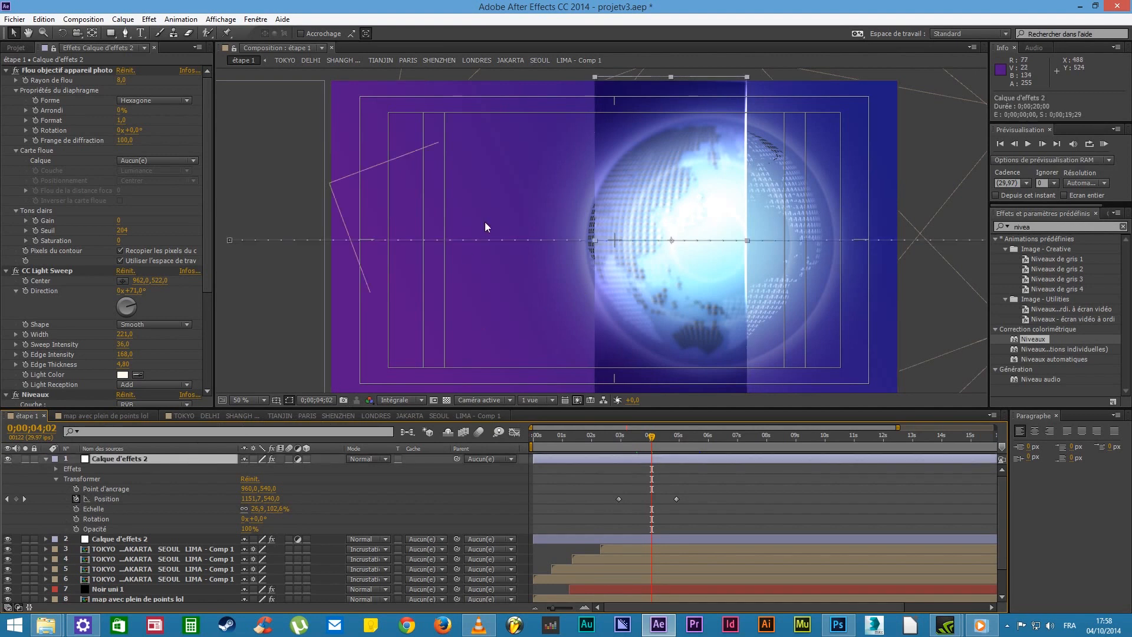
pyautogui.moveTo(595, 239); pyautogui.dragTo(587, 75)
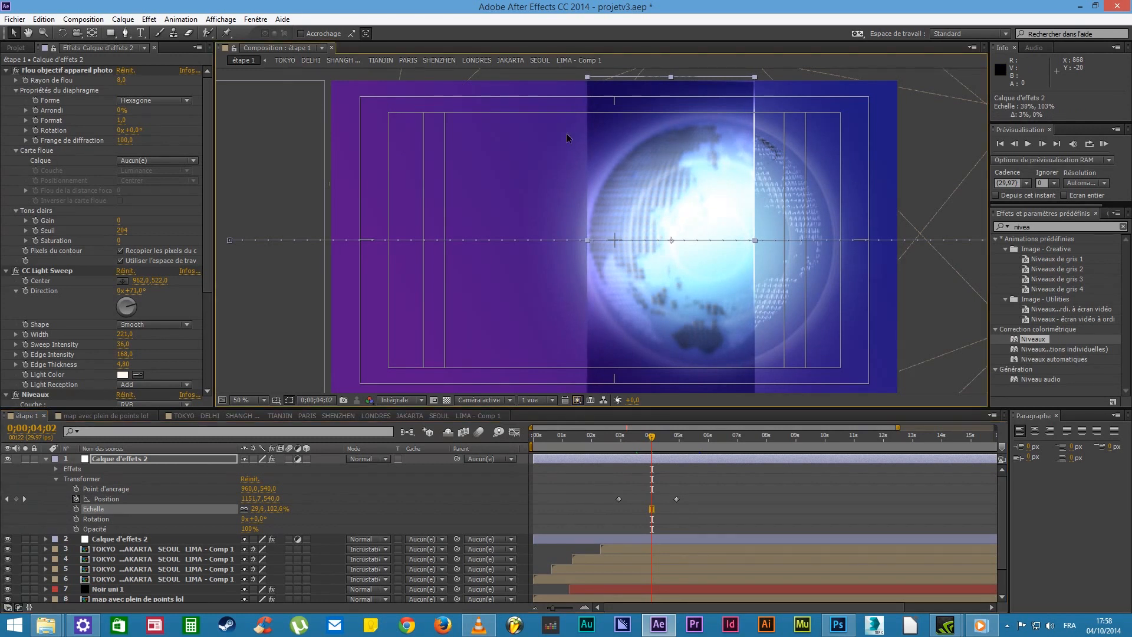
pyautogui.moveTo(675, 500); pyautogui.dragTo(693, 499)
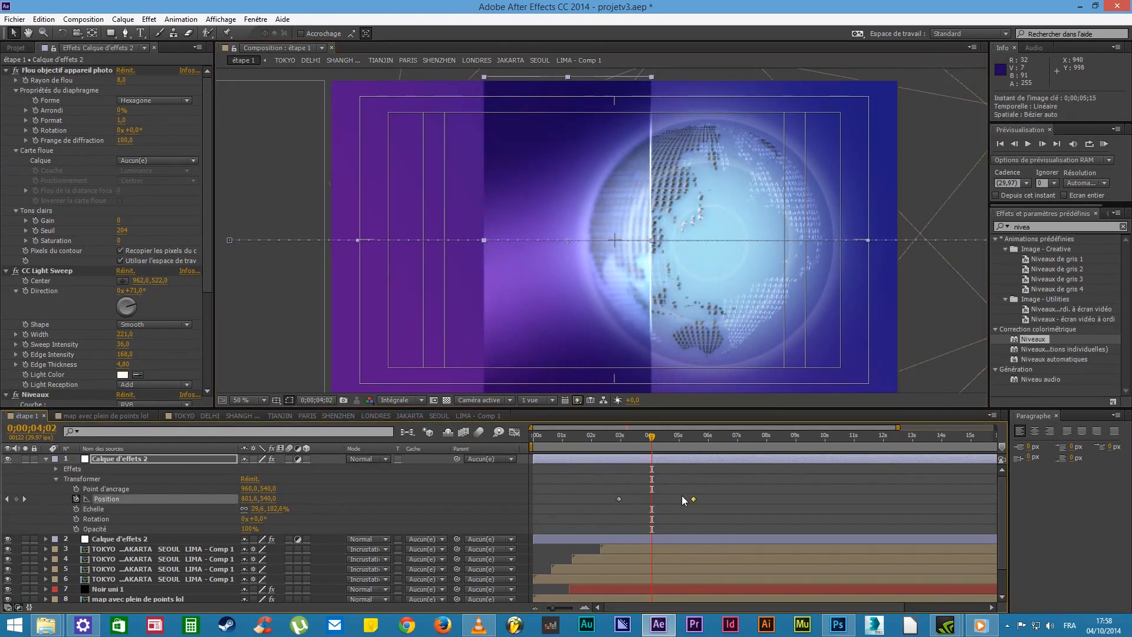
# Duplicate the topmost adjustment layer to make a third band, and collapse the properties of the layer it was copied from
pyautogui.click(140, 458)
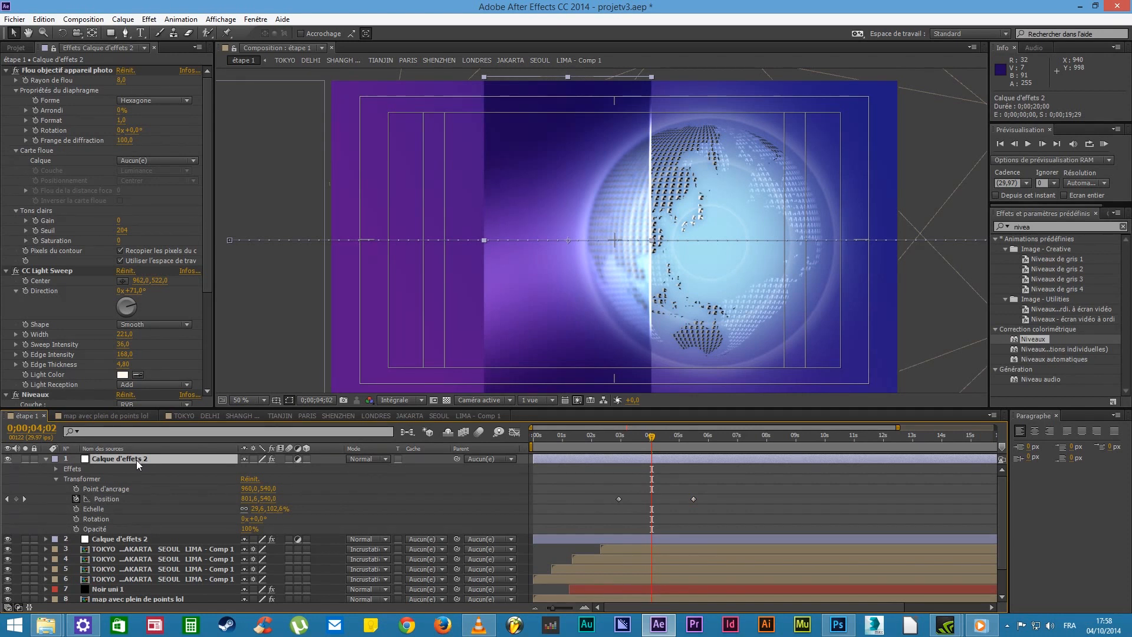
pyautogui.hotkey('ctrl', 'd')
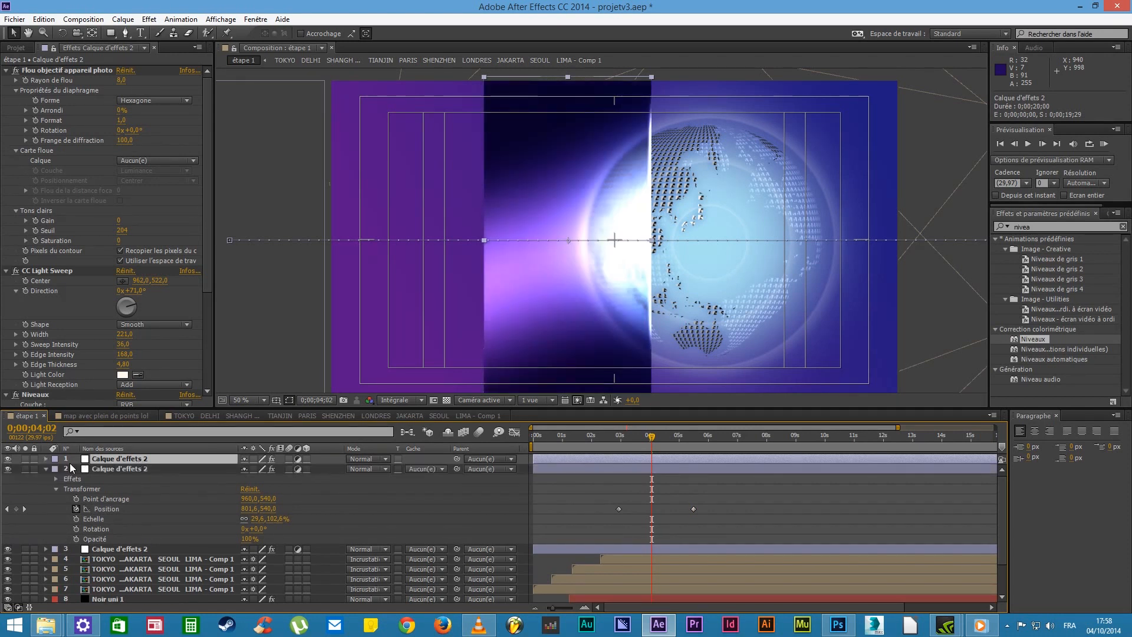
pyautogui.click(47, 469)
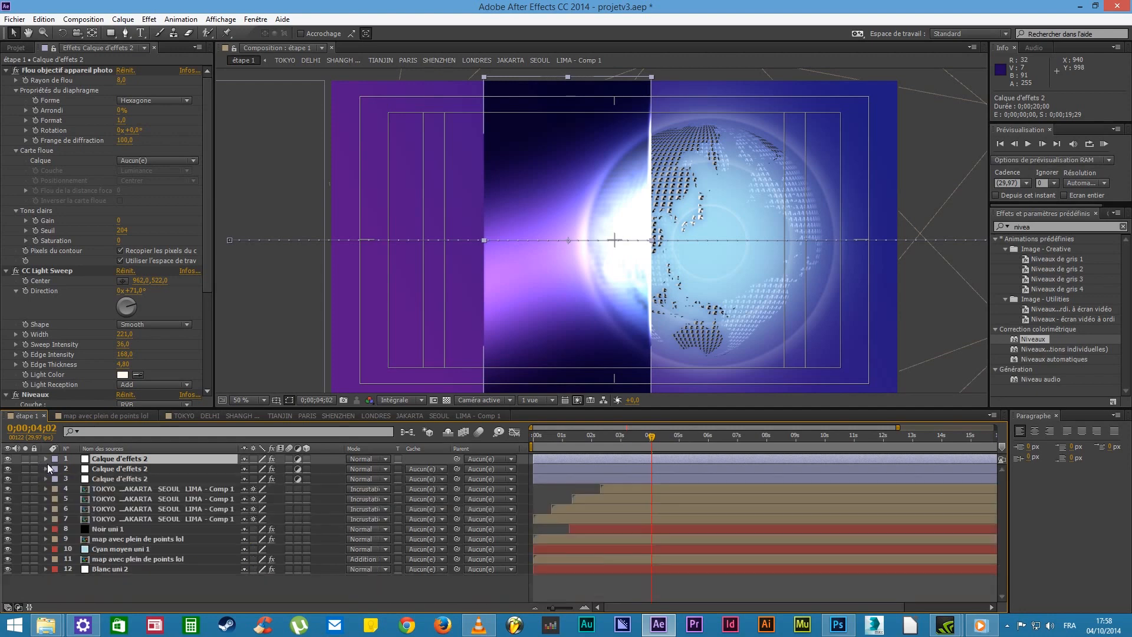
# Reverse the third band's travel by moving its first Position keyframe past the second, to 0;00;07;23, and check the end of the move
pyautogui.click(46, 459)
pyautogui.click(56, 468)
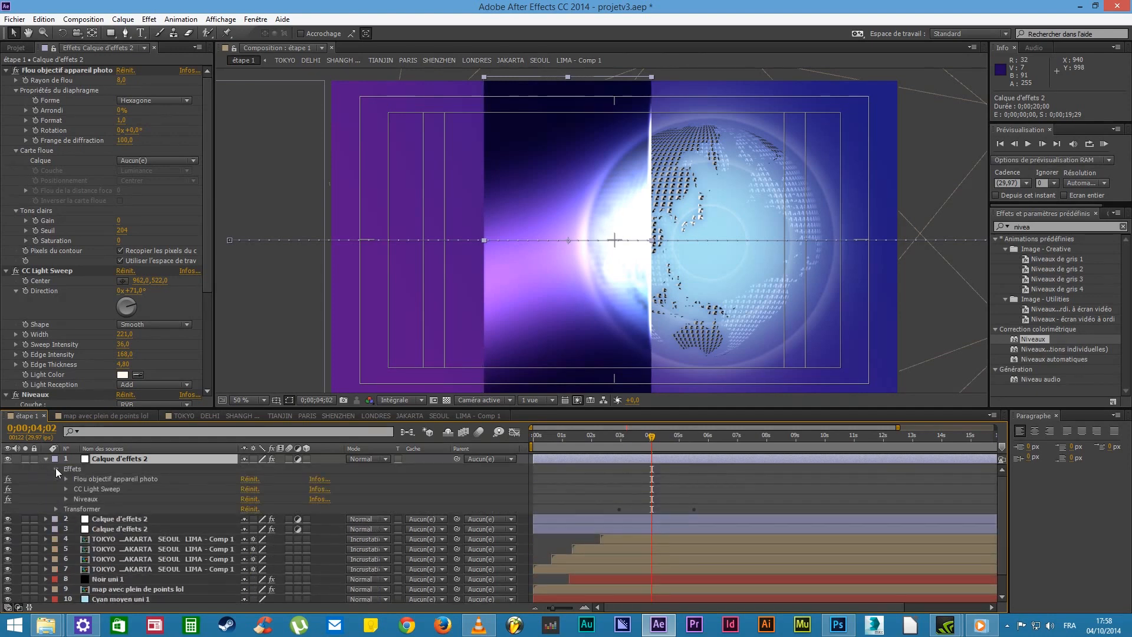
pyautogui.click(56, 509)
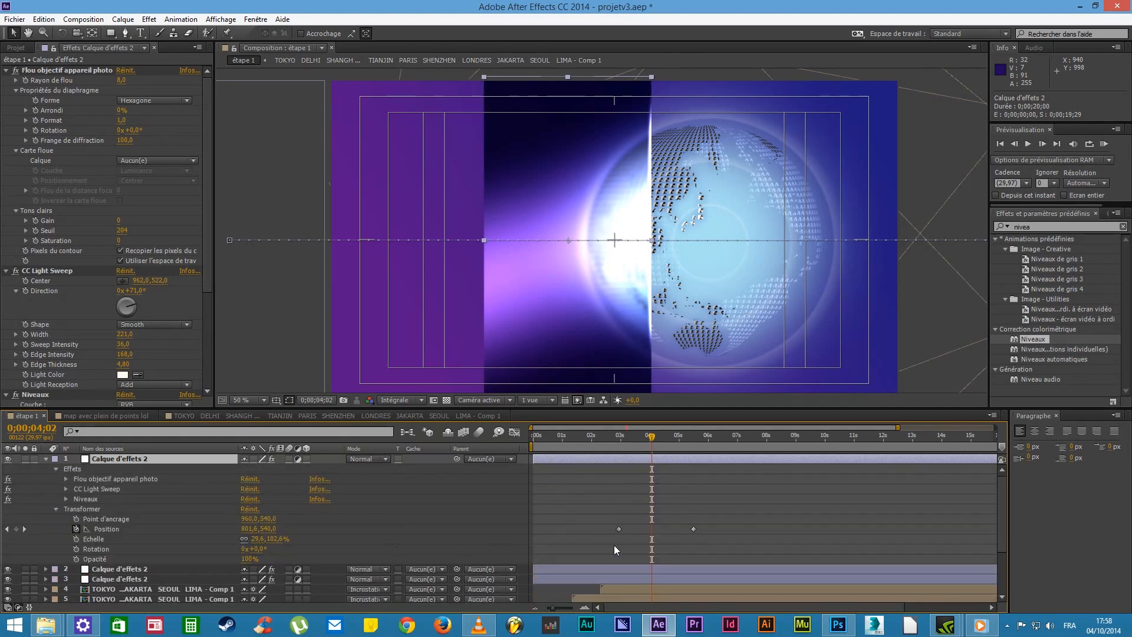
pyautogui.moveTo(621, 531); pyautogui.dragTo(727, 533)
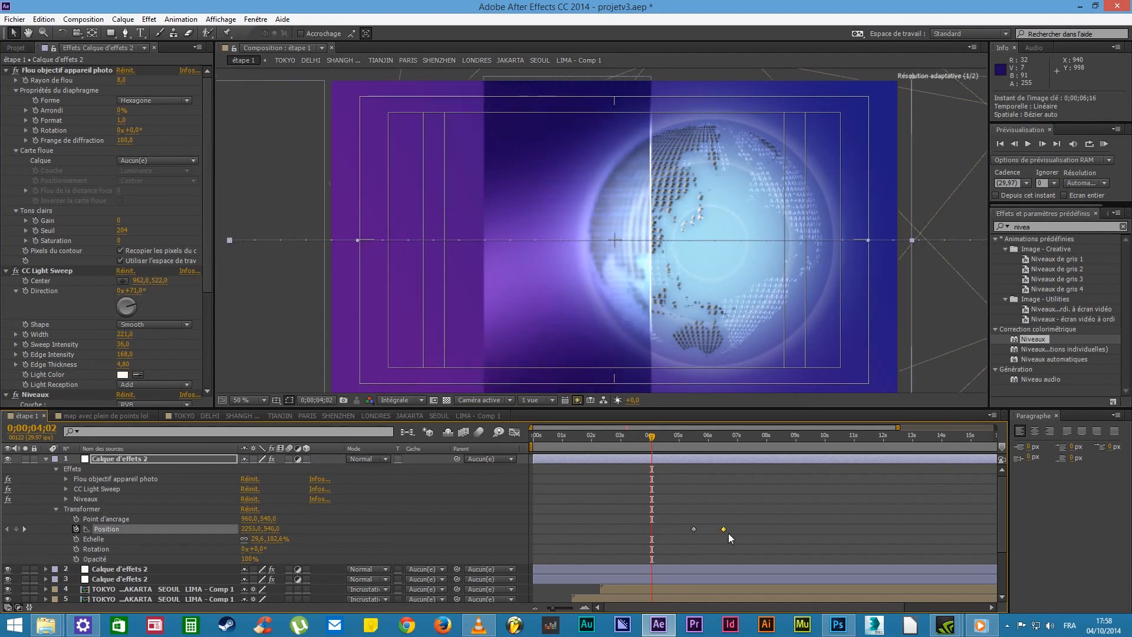
pyautogui.moveTo(677, 444); pyautogui.dragTo(757, 455)
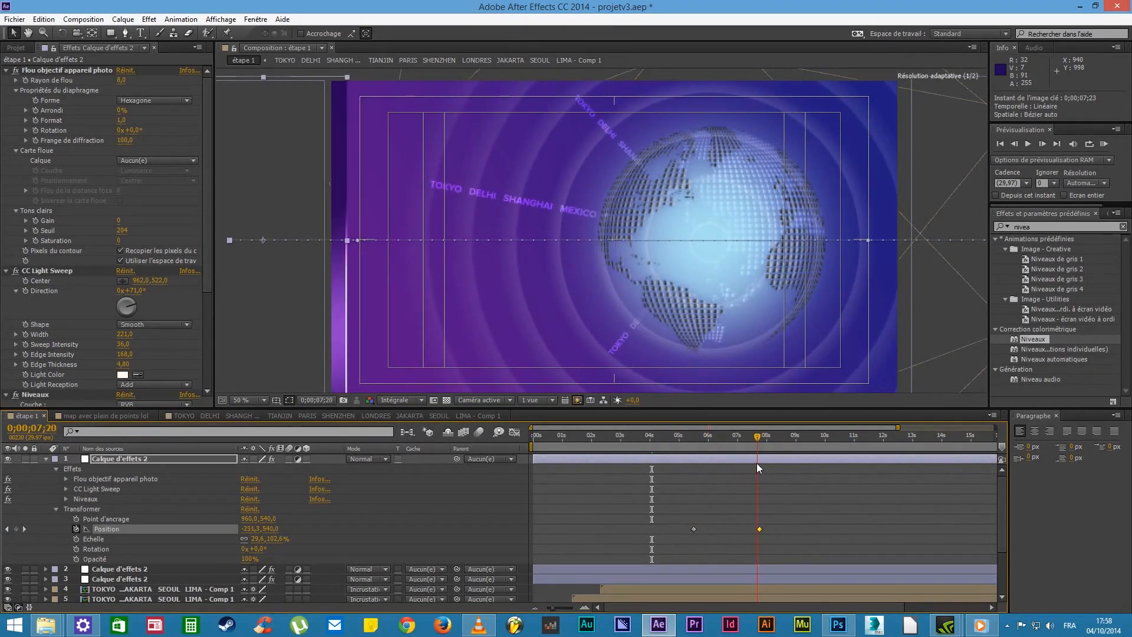
pyautogui.click(763, 467)
pyautogui.click(762, 439)
pyautogui.moveTo(763, 439); pyautogui.dragTo(760, 438)
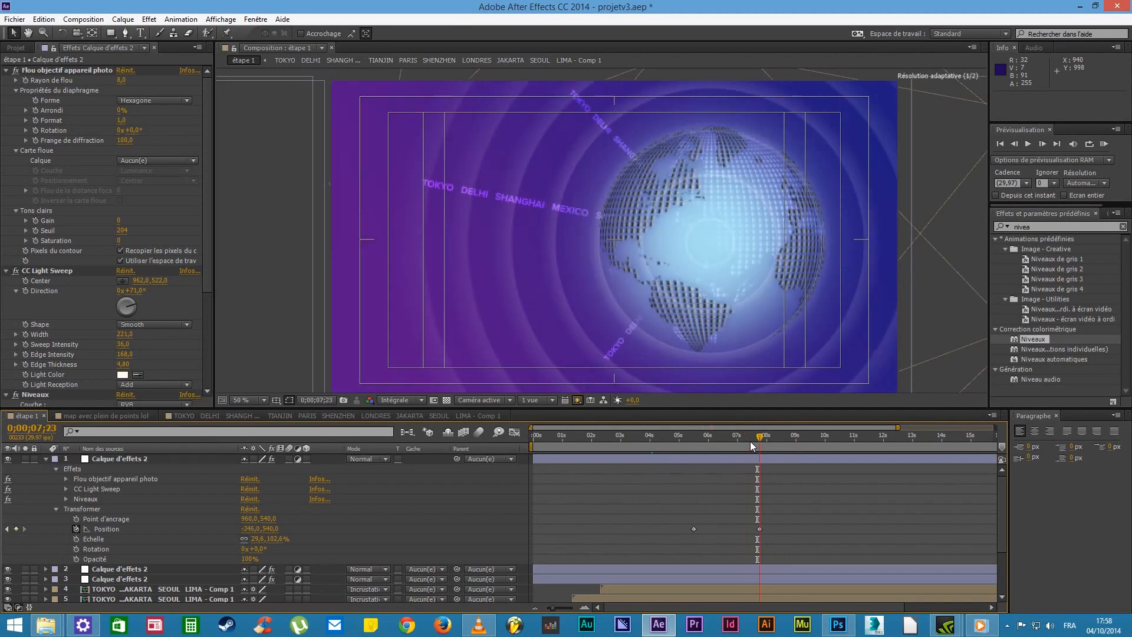
pyautogui.click(762, 441)
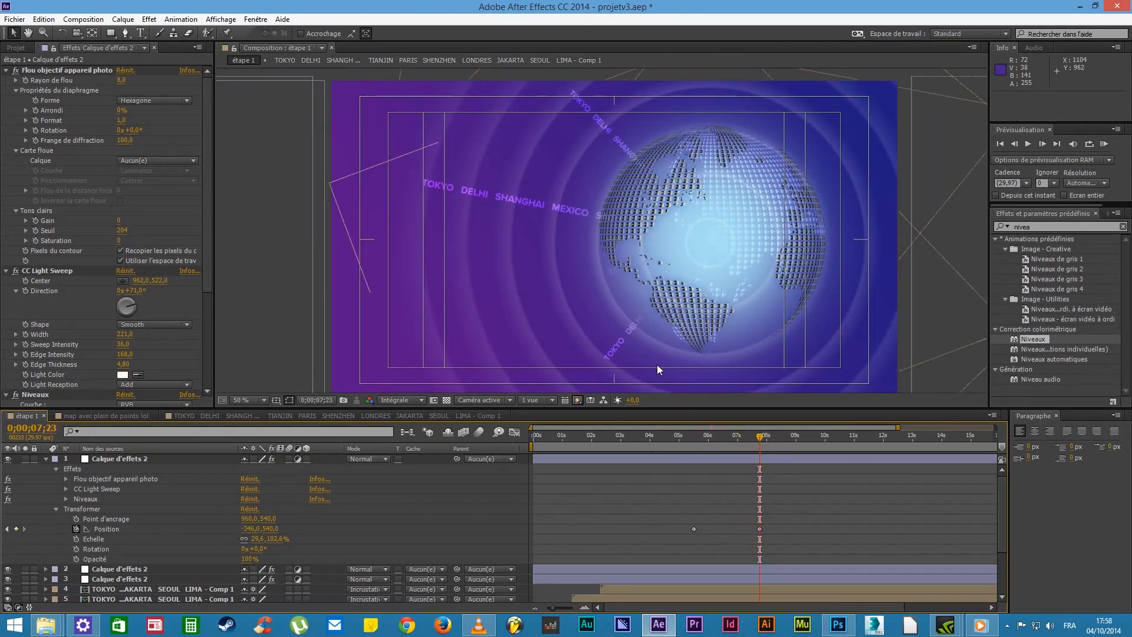
# At 0;00;07;23, set the third band's end Position to 379,0, 540,0 and widen it to a scale of 42,7, 102,6%
pyautogui.scroll(-2, 658, 366)
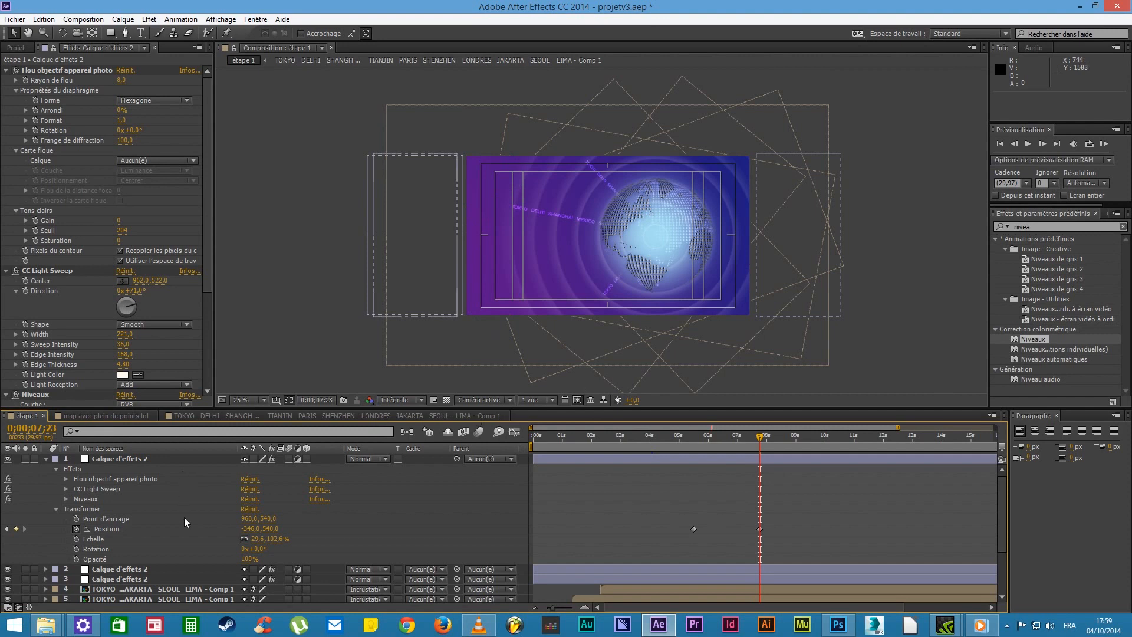
pyautogui.moveTo(248, 529); pyautogui.dragTo(596, 510)
pyautogui.press('.')
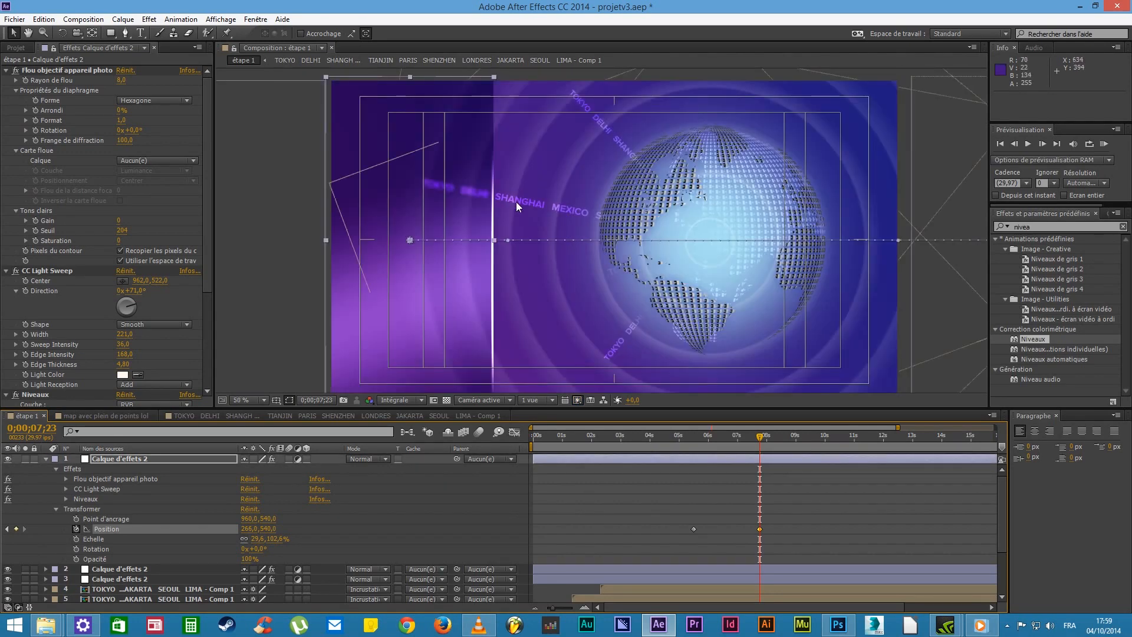
pyautogui.moveTo(494, 240); pyautogui.dragTo(536, 246)
pyautogui.moveTo(251, 528); pyautogui.dragTo(344, 524)
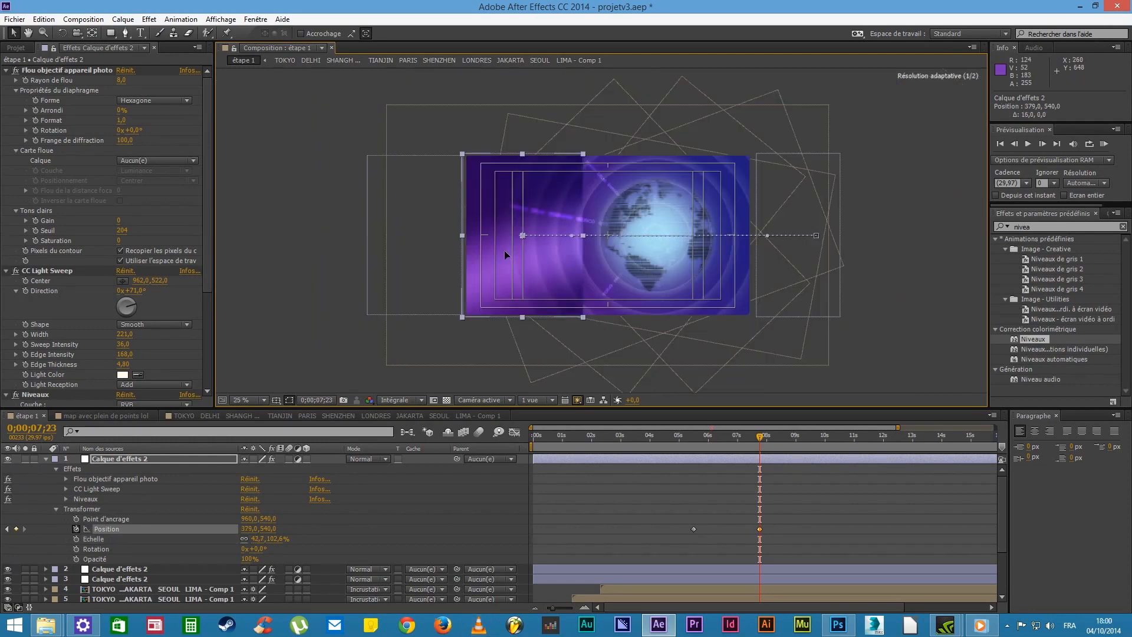
pyautogui.click(871, 364)
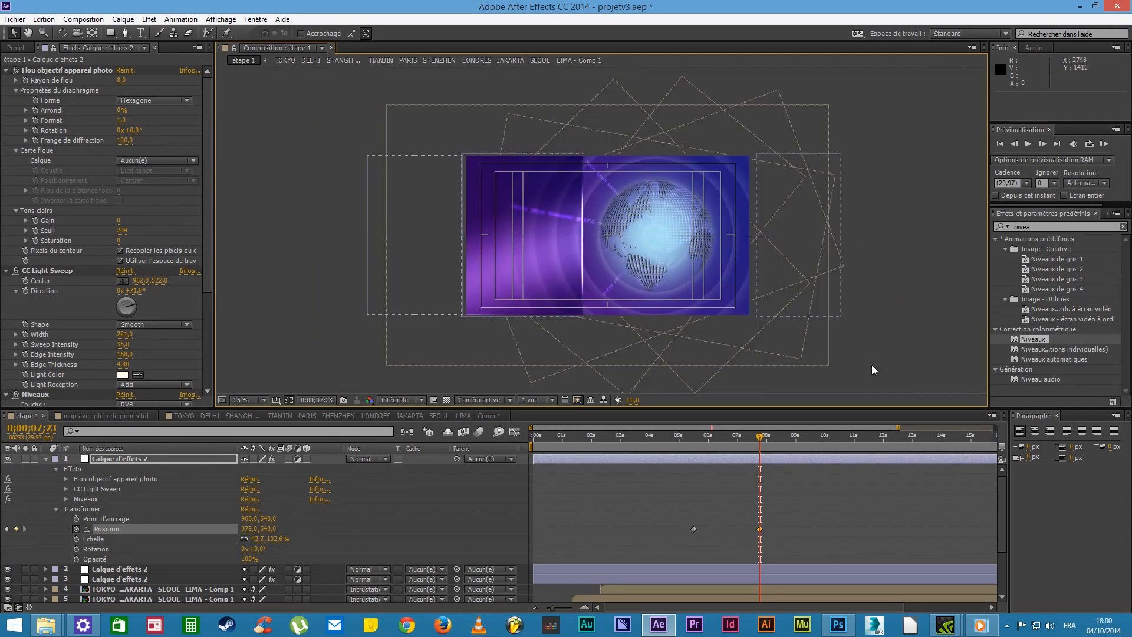
pyautogui.scroll(2, 841, 342)
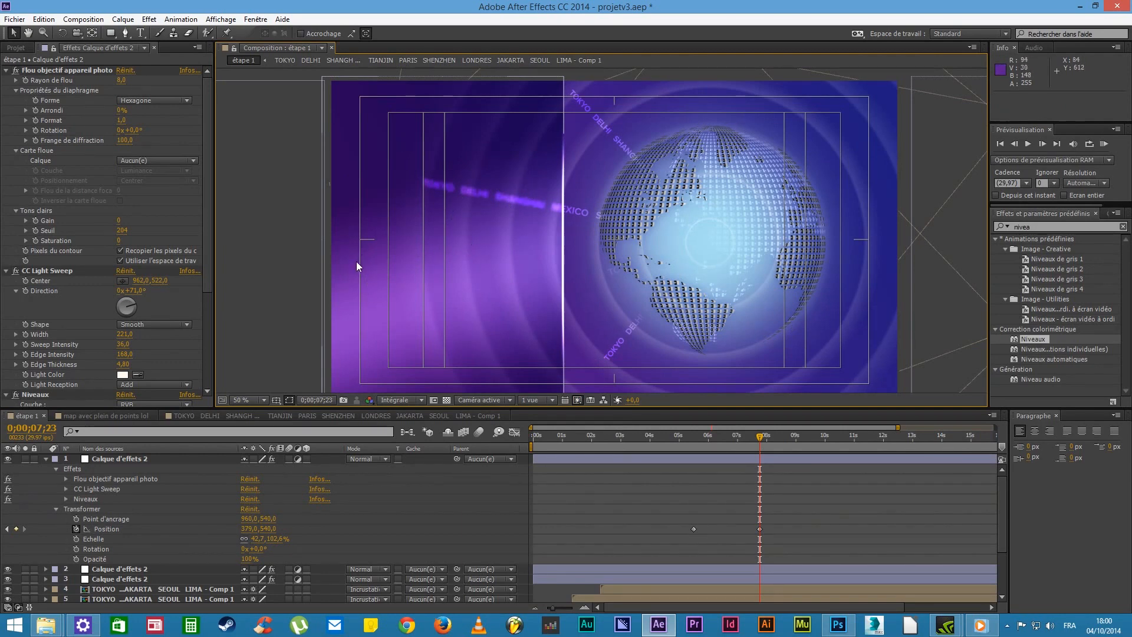
# Shift both Position keyframes of the third band so the first falls at 0;00;04;10
pyautogui.moveTo(758, 442); pyautogui.dragTo(702, 442)
pyautogui.moveTo(787, 557); pyautogui.dragTo(680, 529)
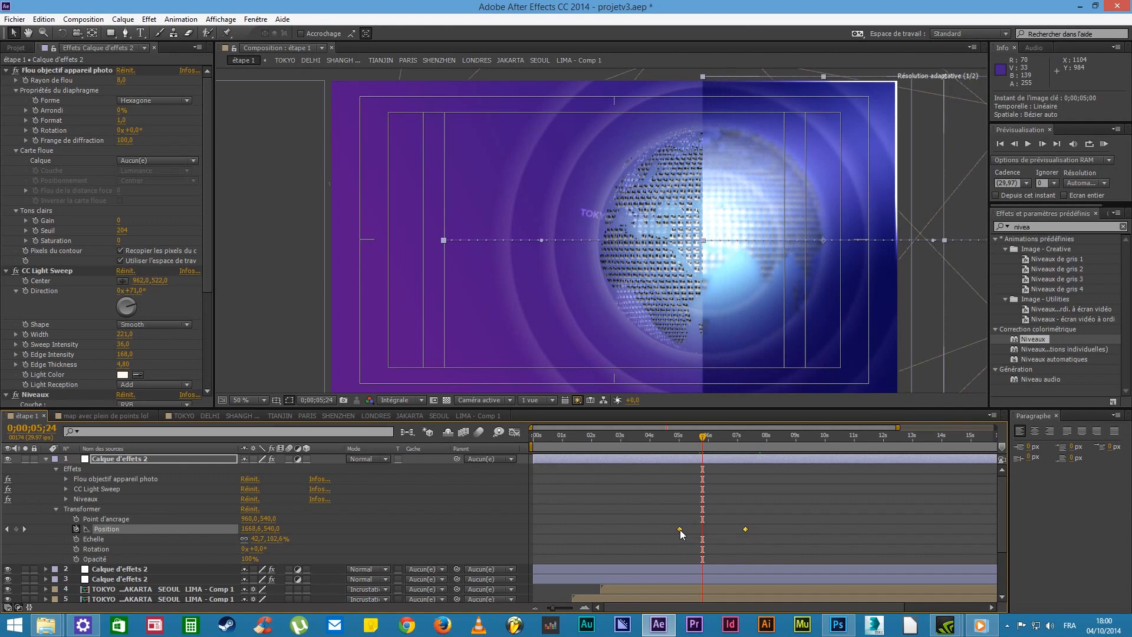
pyautogui.moveTo(713, 443)
pyautogui.mouseDown()
pyautogui.moveTo(672, 442)
pyautogui.moveTo(694, 444)
pyautogui.mouseUp()
pyautogui.moveTo(677, 531); pyautogui.dragTo(661, 531)
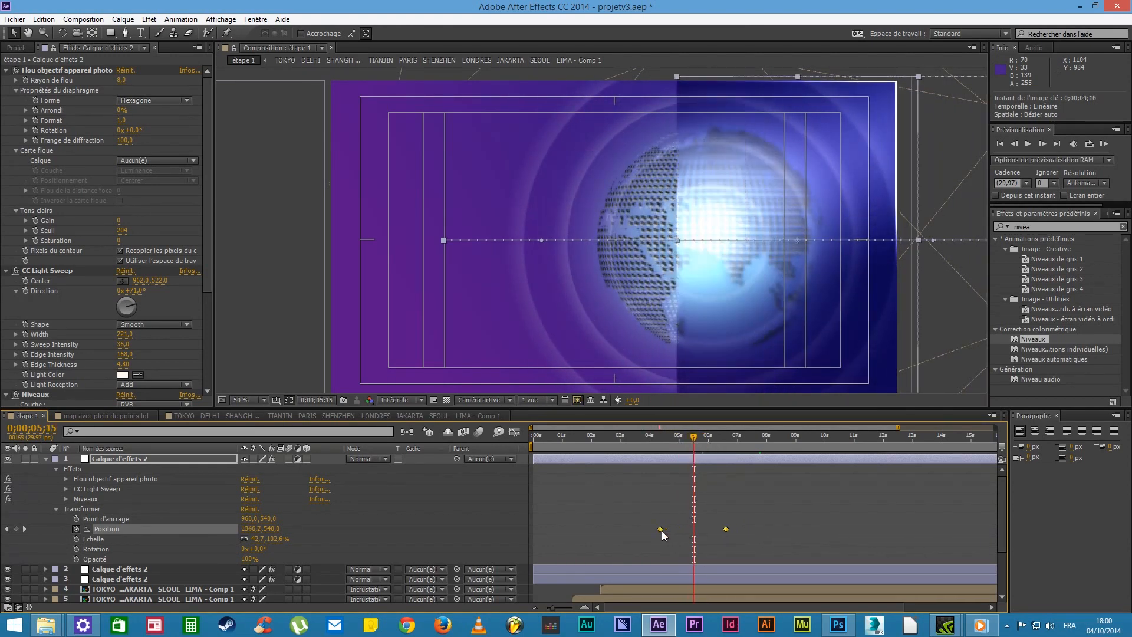
# Shift both Position keyframes of the third band so the last falls at 0;00;08;09, and preview its crossing
pyautogui.moveTo(652, 440); pyautogui.dragTo(694, 445)
pyautogui.moveTo(729, 529); pyautogui.dragTo(766, 528)
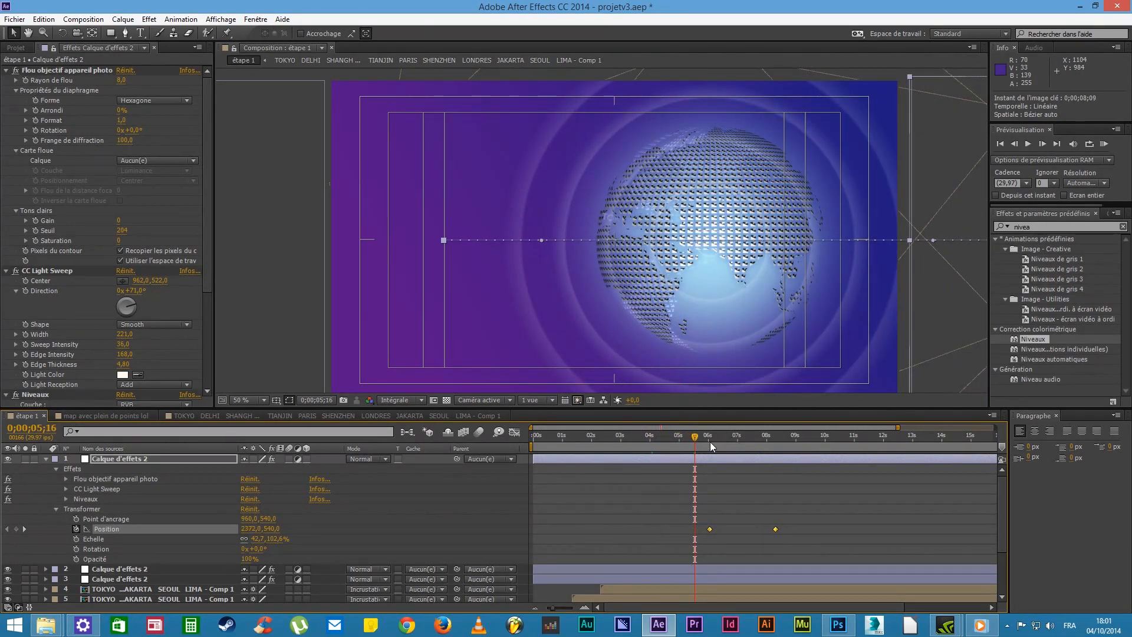
pyautogui.moveTo(703, 439); pyautogui.dragTo(788, 436)
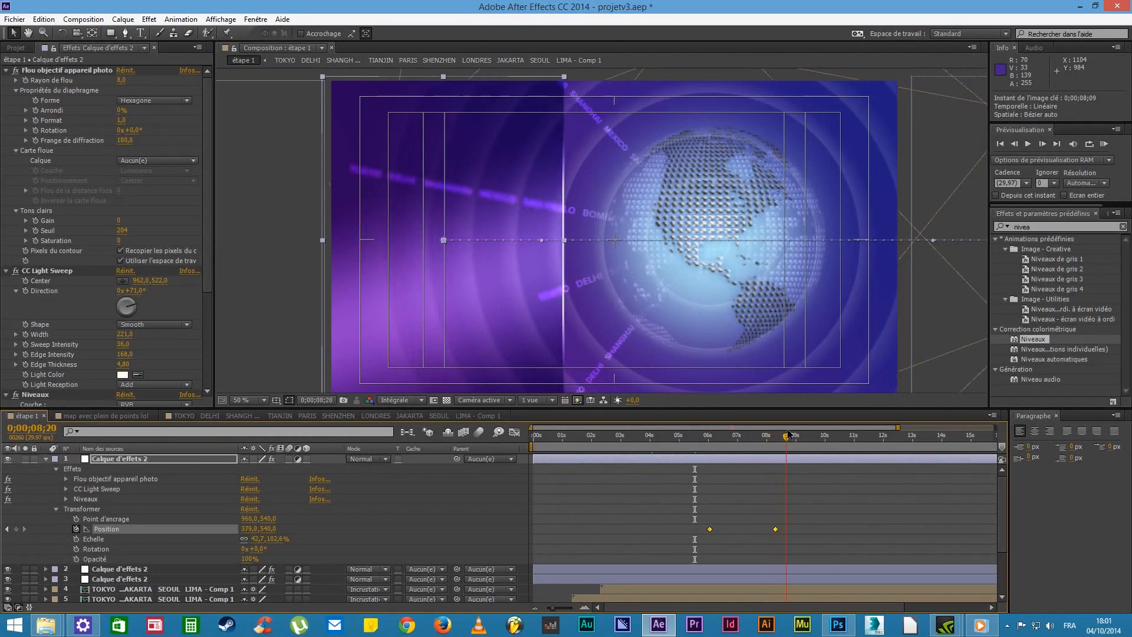
# Apply the ease-in assistant (Lissage à l'approche) to the third band's last Position keyframe
pyautogui.press(',')
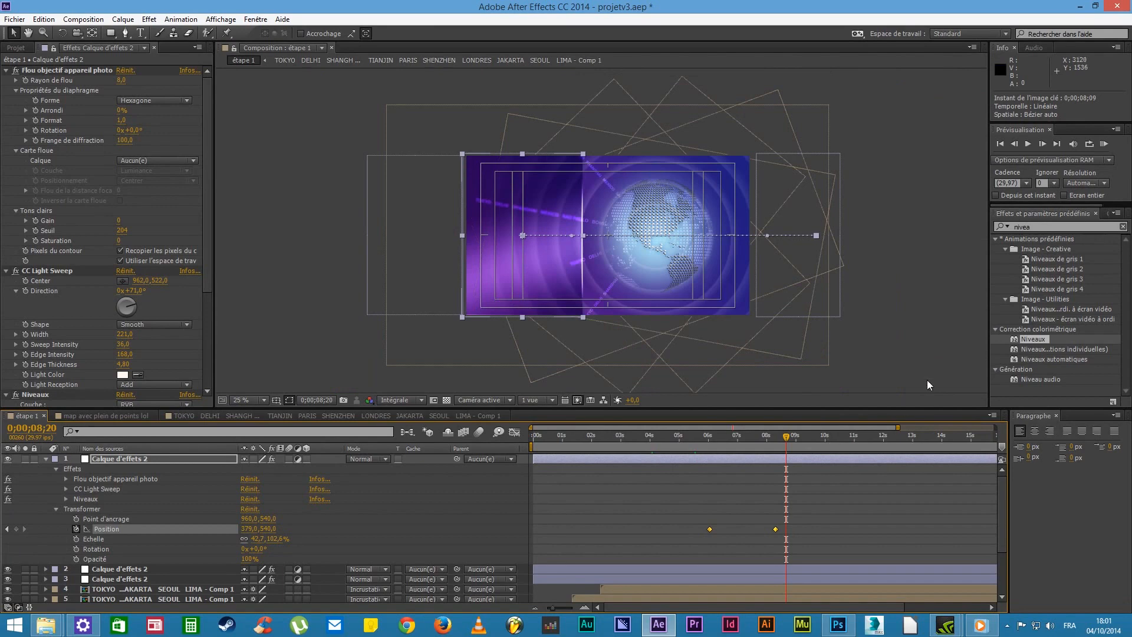
pyautogui.click(911, 377)
pyautogui.moveTo(760, 444); pyautogui.dragTo(780, 449)
pyautogui.rightClick(776, 529)
pyautogui.moveTo(799, 524)
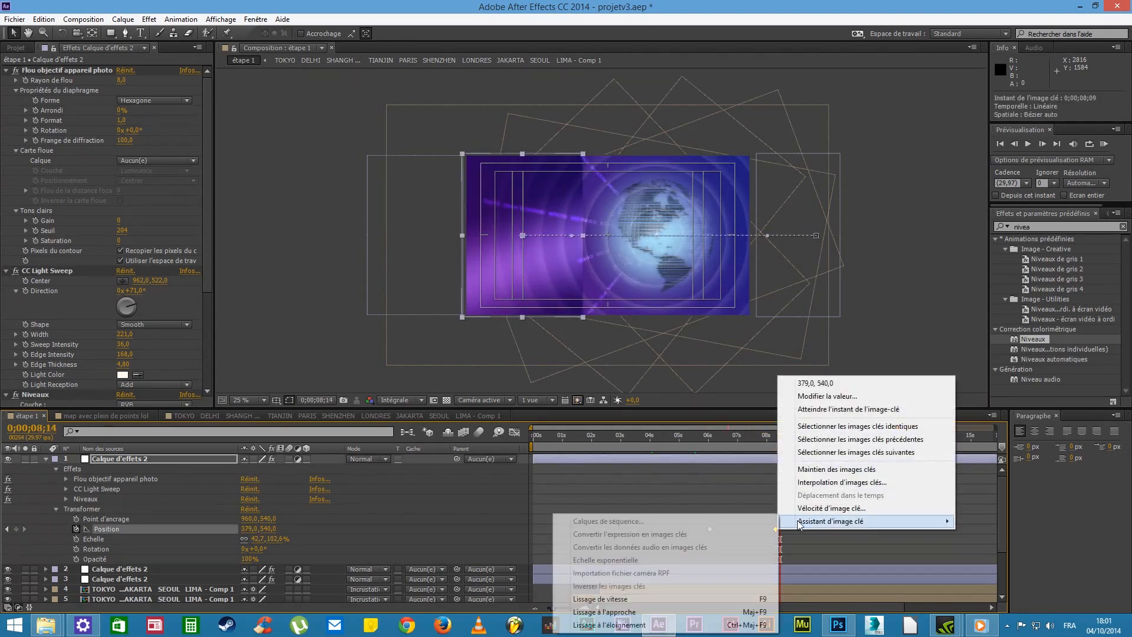
pyautogui.click(672, 612)
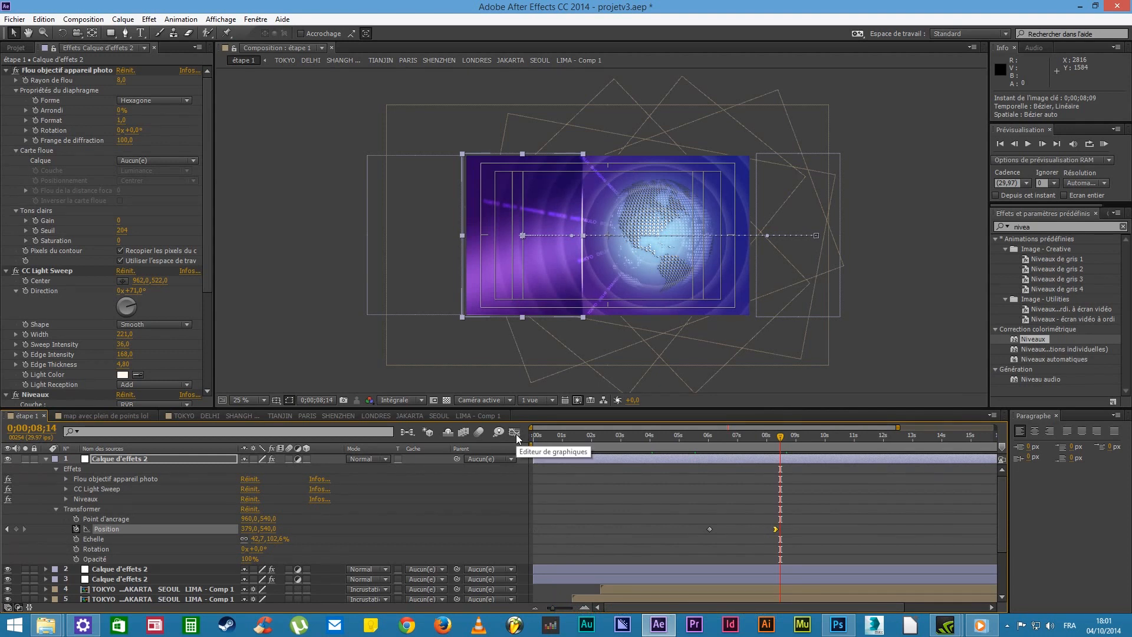
# In the speed graph, lengthen the slowdown into the third band's last Position keyframe, move it slightly later, and check the crossing
pyautogui.click(516, 433)
pyautogui.moveTo(765, 576); pyautogui.dragTo(746, 573)
pyautogui.moveTo(784, 437); pyautogui.dragTo(804, 446)
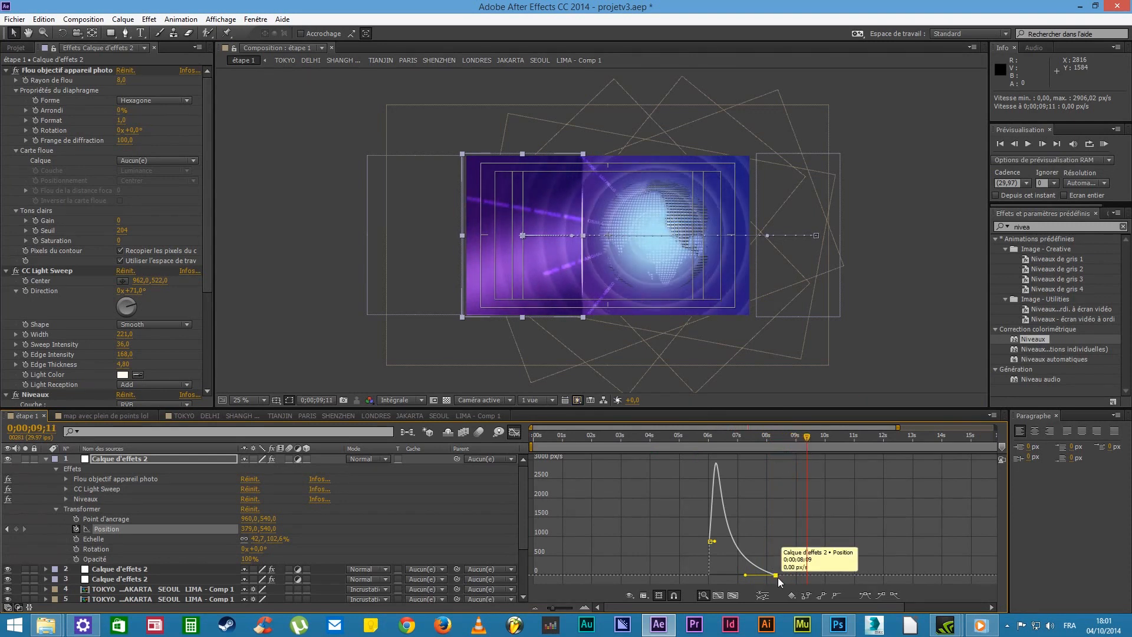
pyautogui.moveTo(778, 577); pyautogui.dragTo(780, 576)
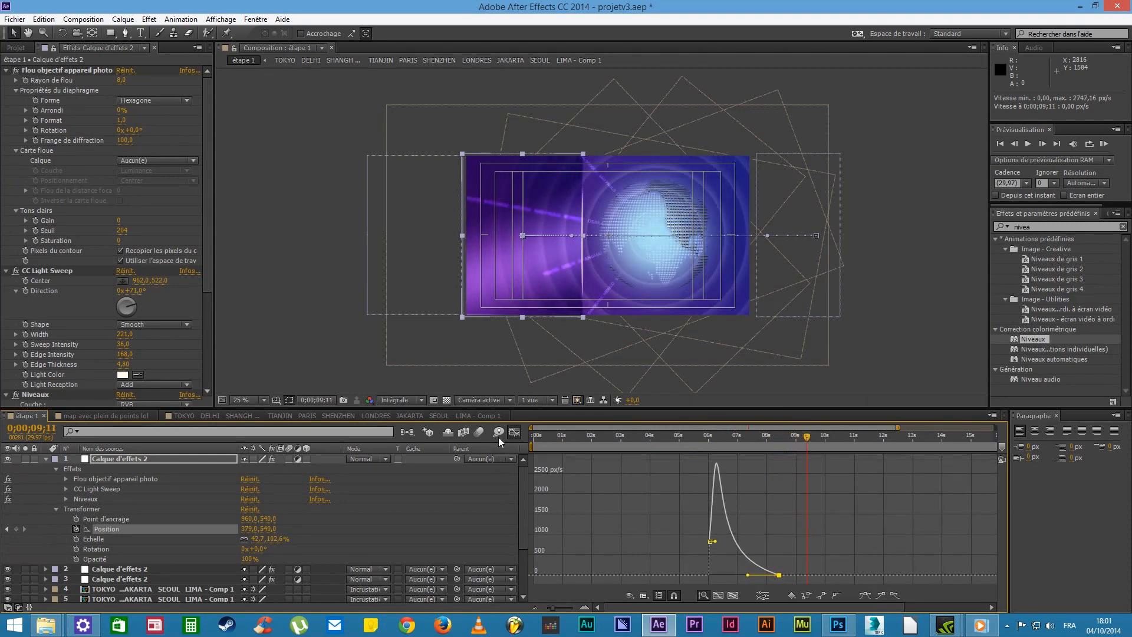
pyautogui.click(514, 432)
pyautogui.moveTo(794, 439); pyautogui.dragTo(749, 440)
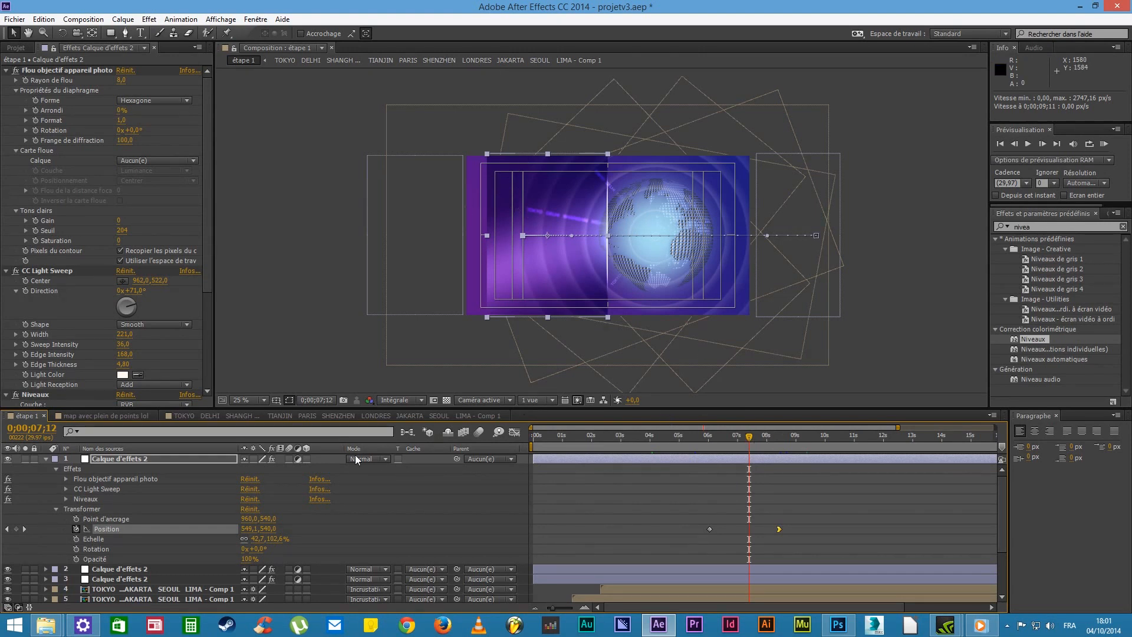
# Shift the four city-name layers together earlier in time so that all of them begin before the composition starts
pyautogui.scroll(-3, 112, 561)
pyautogui.click(126, 546)
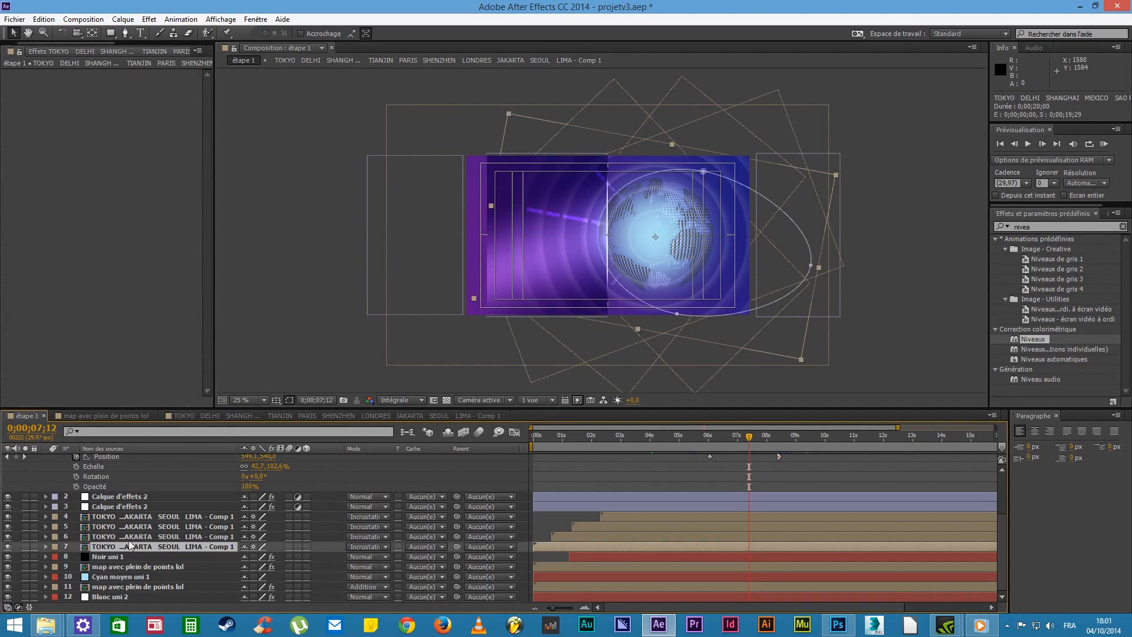
pyautogui.keyDown('shift'); pyautogui.click(151, 517); pyautogui.keyUp('shift')
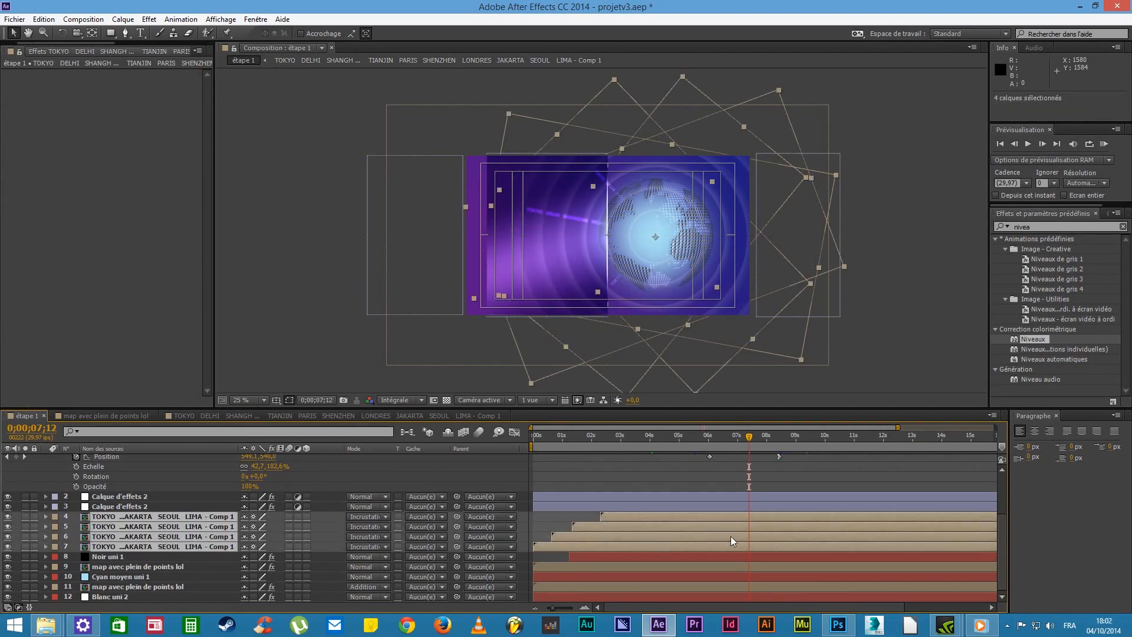
pyautogui.click(168, 557)
pyautogui.click(178, 546)
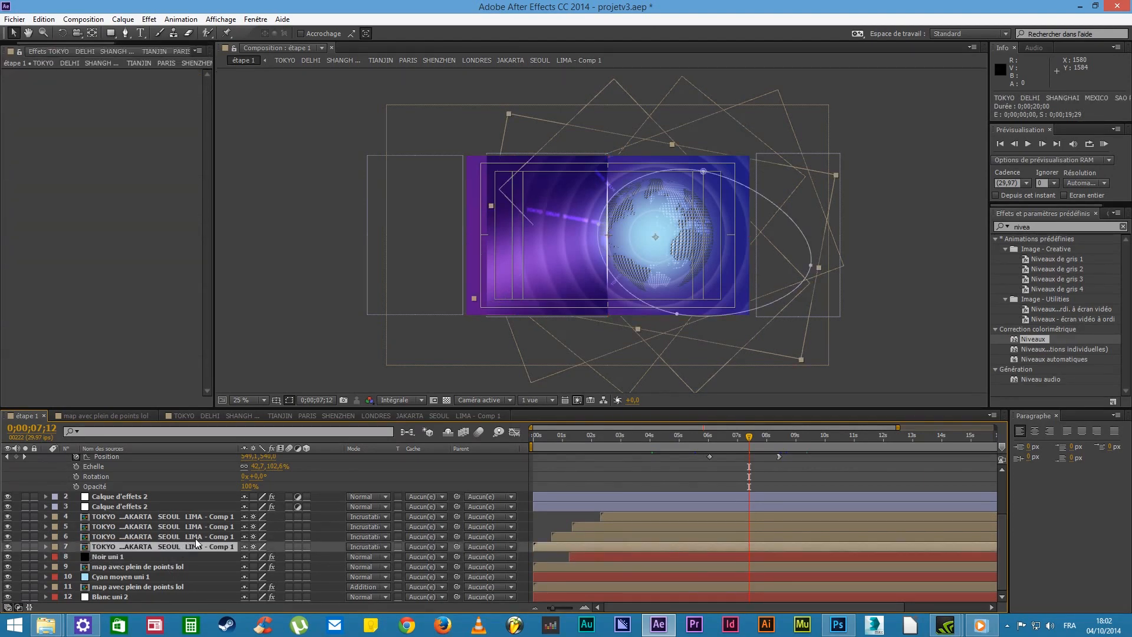
pyautogui.keyDown('shift'); pyautogui.click(196, 536); pyautogui.keyUp('shift')
pyautogui.keyDown('shift'); pyautogui.click(198, 528); pyautogui.keyUp('shift')
pyautogui.click(198, 563)
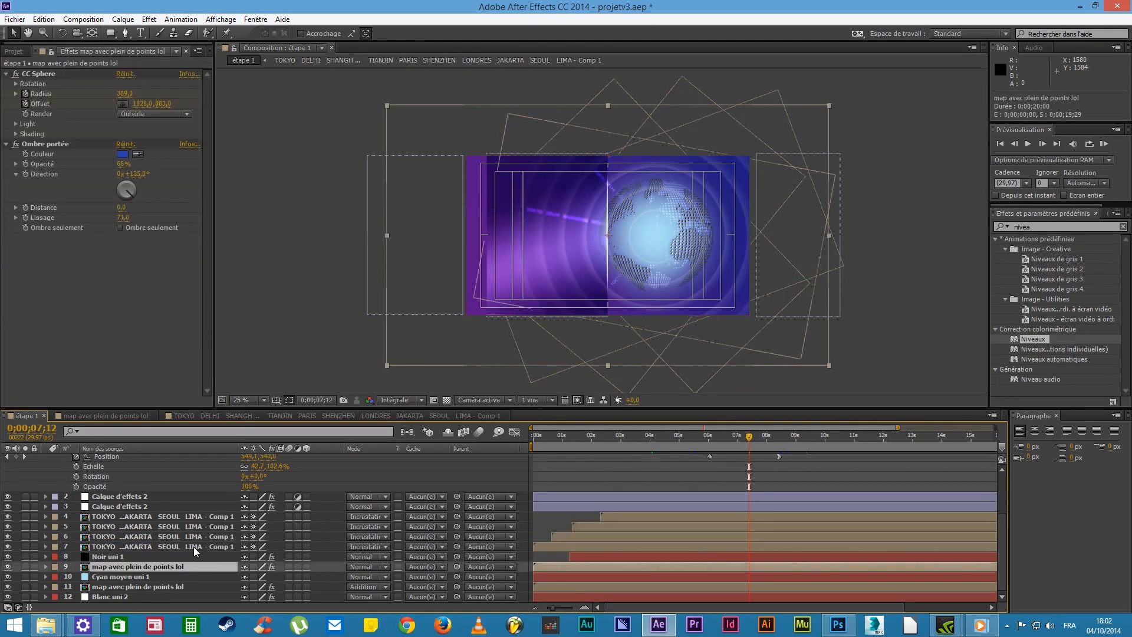
pyautogui.click(193, 546)
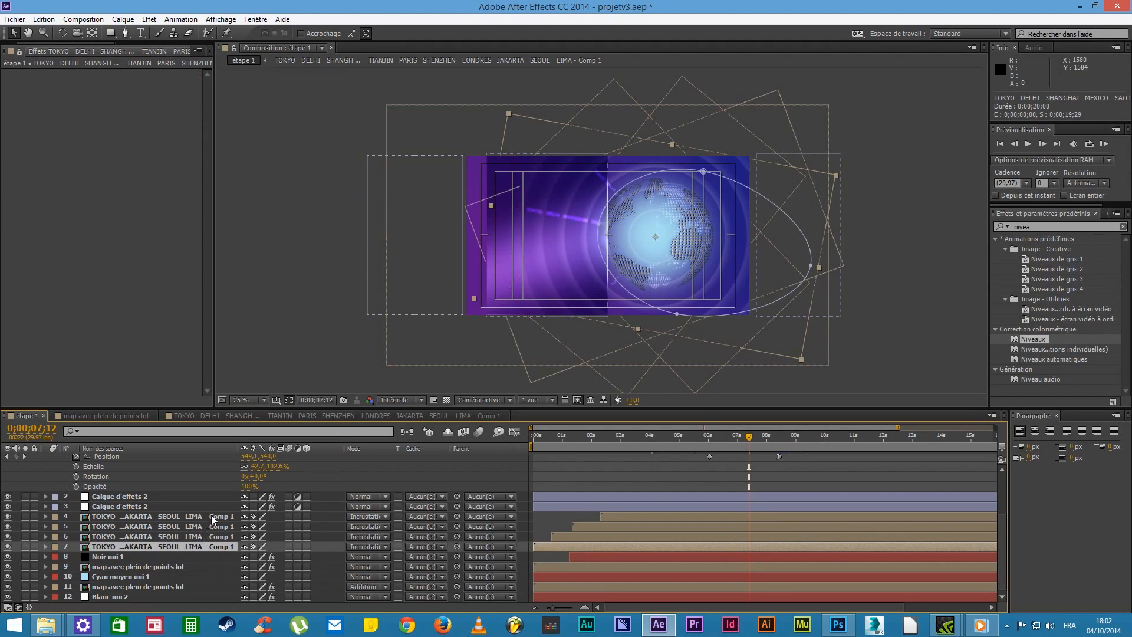
pyautogui.keyDown('shift'); pyautogui.click(211, 514); pyautogui.keyUp('shift')
pyautogui.moveTo(783, 535); pyautogui.dragTo(708, 532)
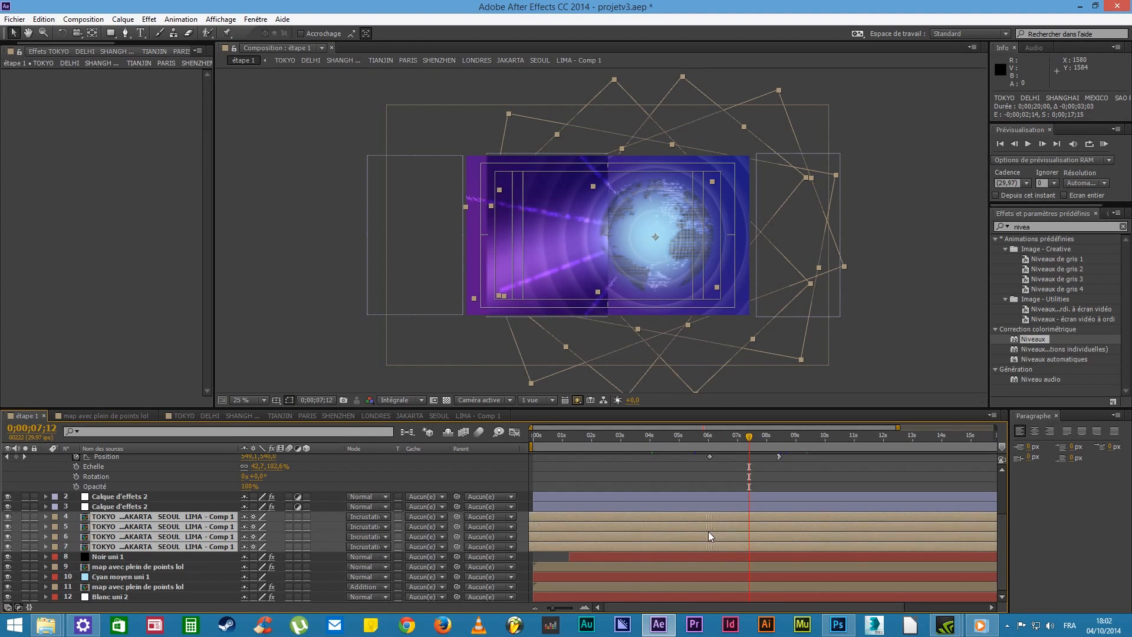
pyautogui.click(755, 435)
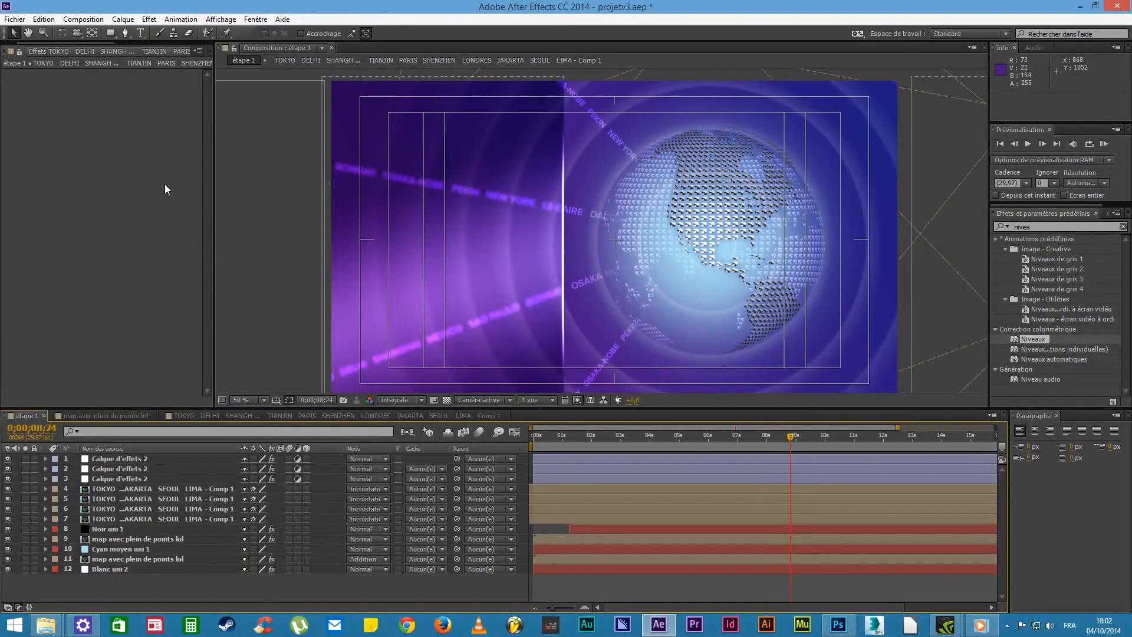
# At 0;00;08;21, draw a paragraph text box over the dark band beside the globe and enter "le journal" and "19h30" on two lines
pyautogui.click(722, 441)
pyautogui.moveTo(726, 443); pyautogui.dragTo(790, 455)
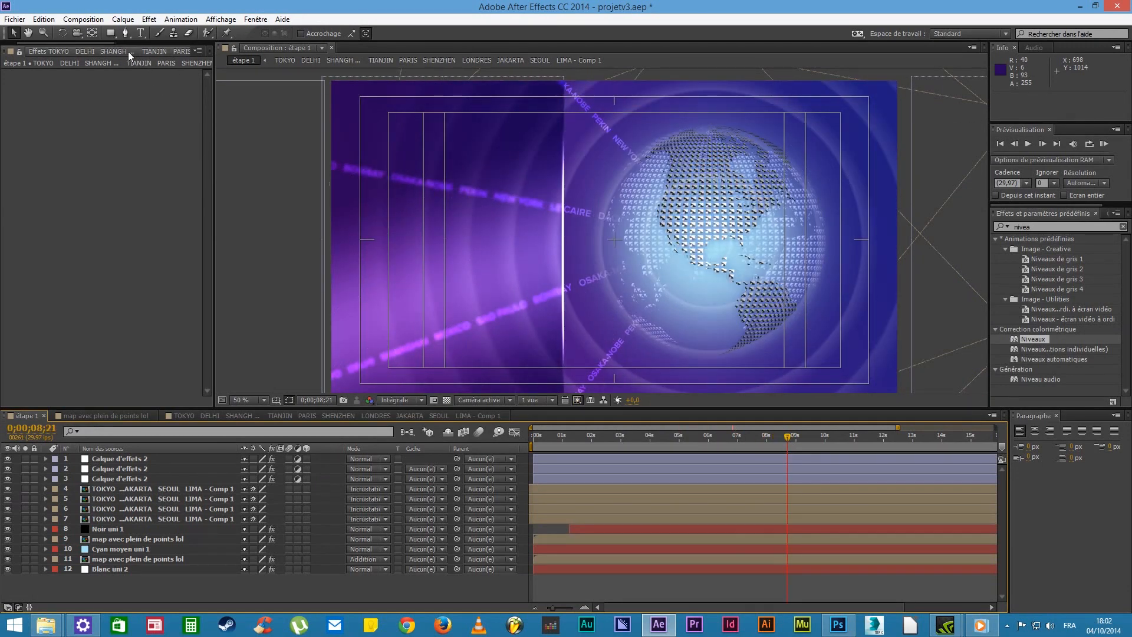
pyautogui.click(143, 33)
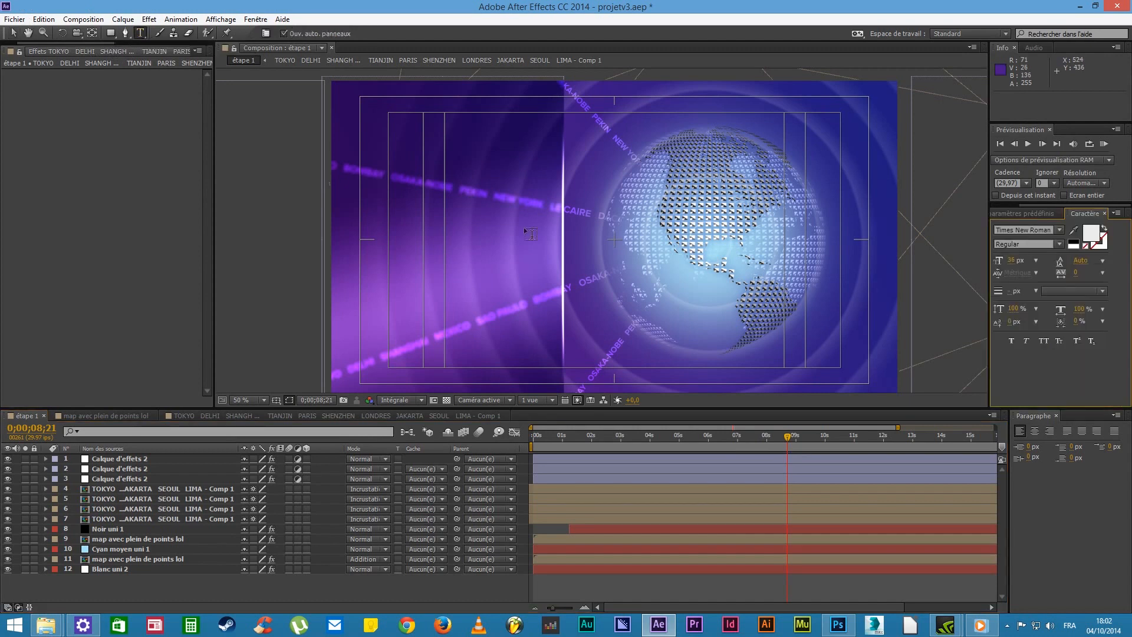
pyautogui.moveTo(390, 147); pyautogui.dragTo(558, 319)
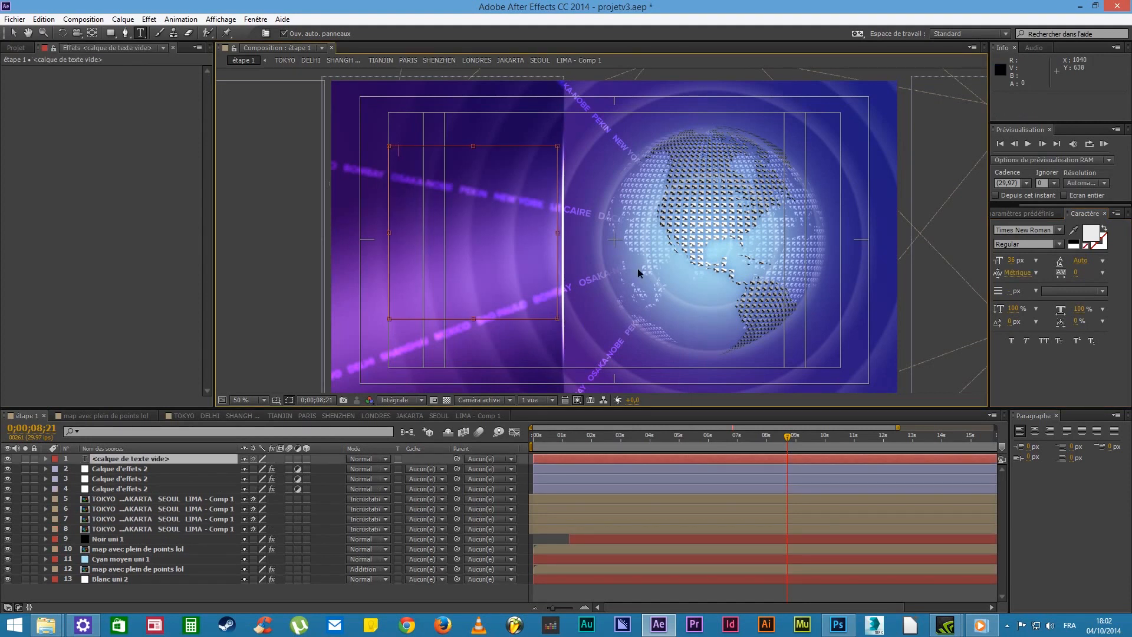
pyautogui.write('le journal')
pyautogui.press('Return')
pyautogui.write('d1')
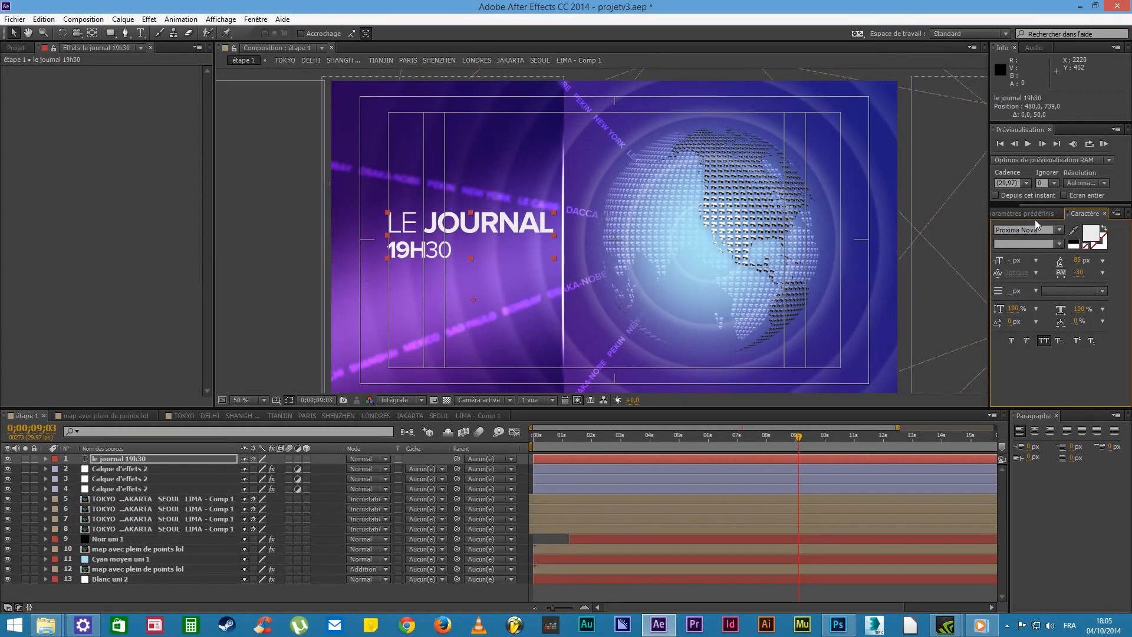
# Find the Ombre portée effect by searching for "ombre" and apply it to the title layer
pyautogui.click(1021, 210)
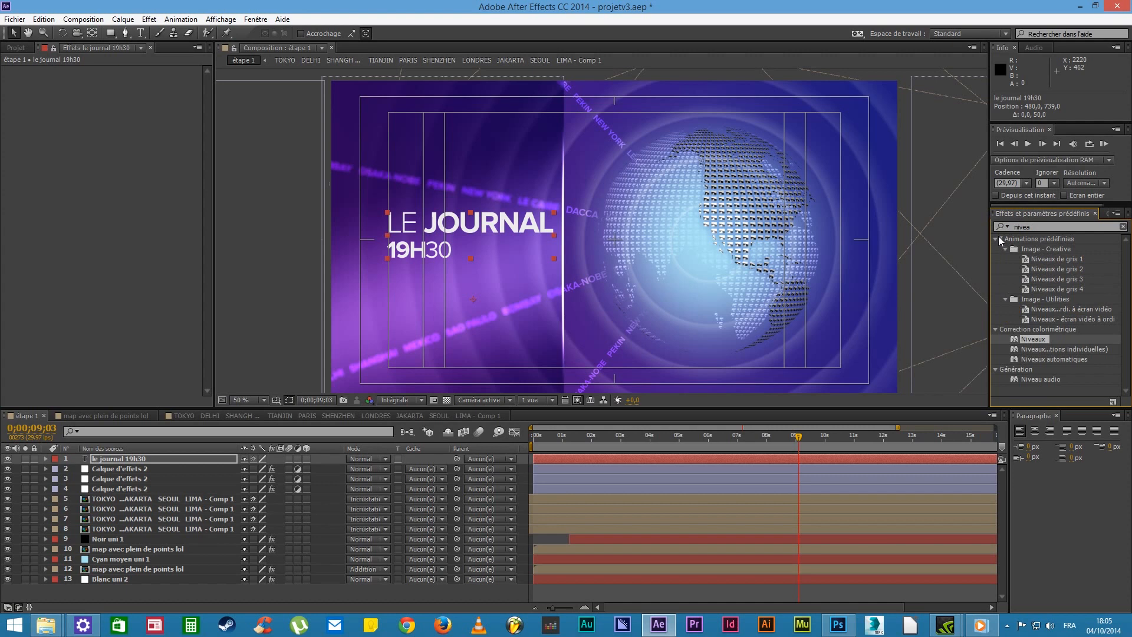
pyautogui.doubleClick(1035, 226)
pyautogui.write('o')
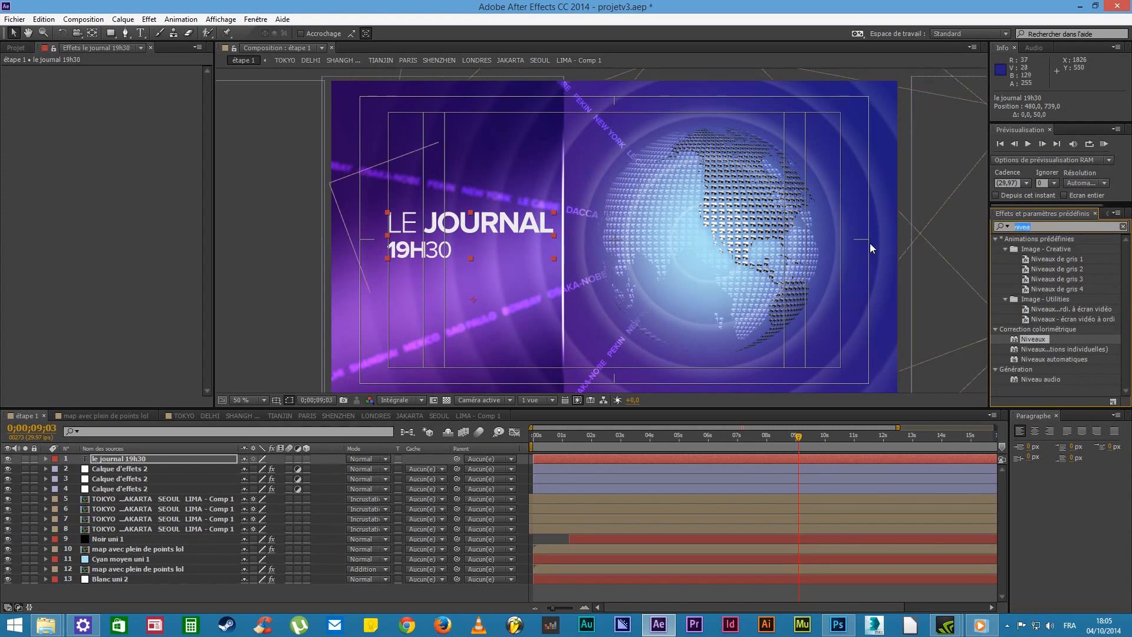
pyautogui.write('mbre')
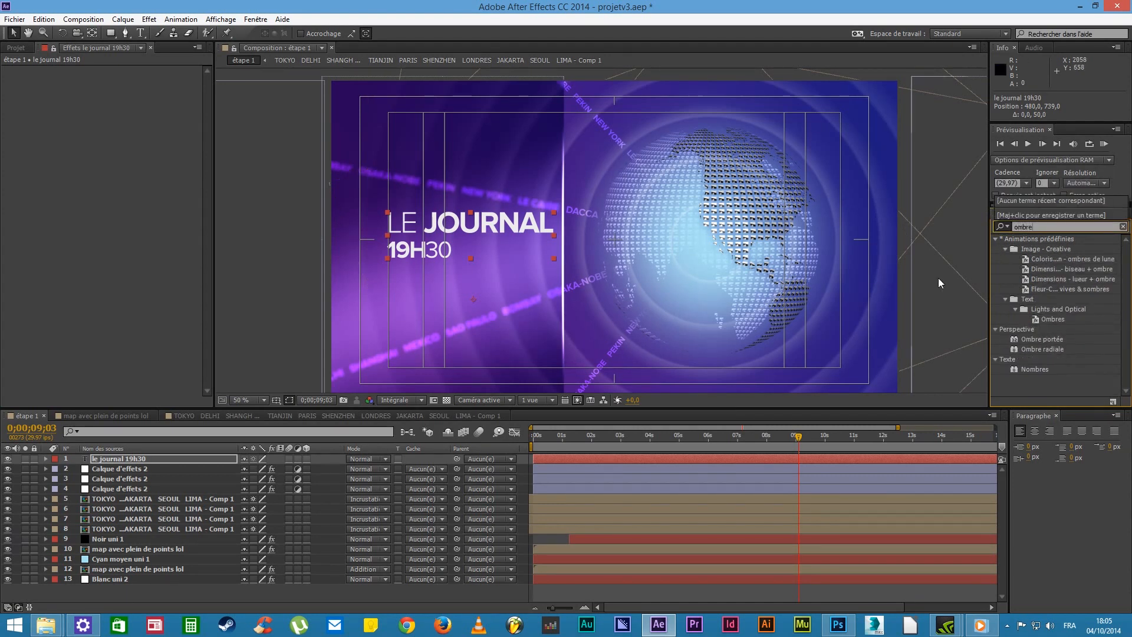
pyautogui.doubleClick(1055, 340)
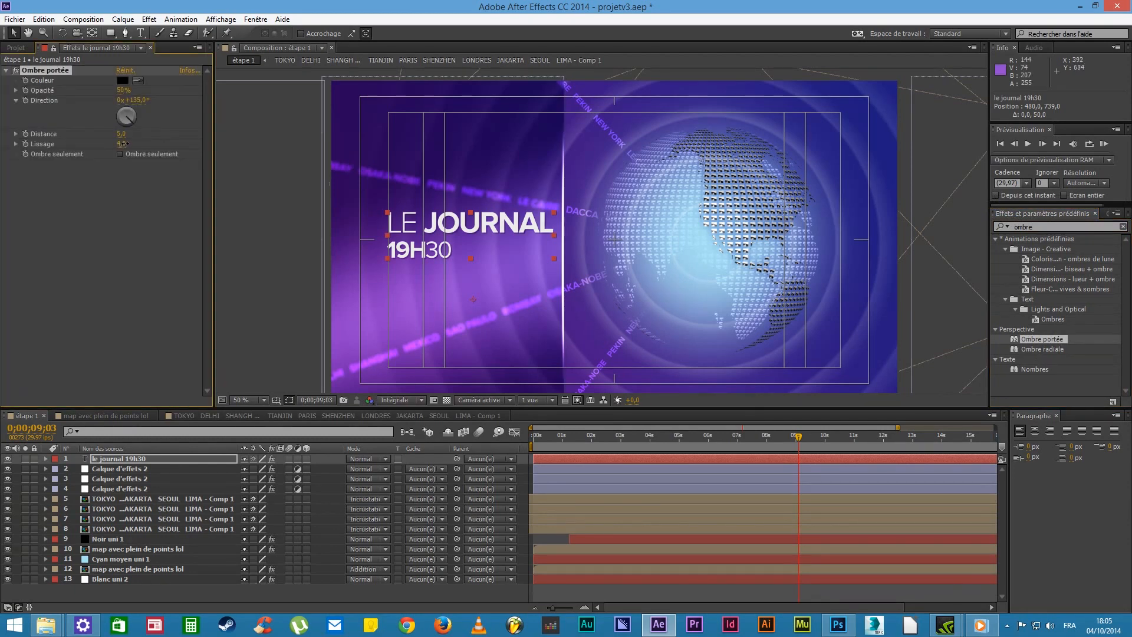
# Set the title's drop shadow to 77% opacity, distance 0 and softness (Lissage) 54
pyautogui.moveTo(123, 143); pyautogui.dragTo(133, 143)
pyautogui.moveTo(133, 89); pyautogui.dragTo(144, 89)
pyautogui.press('/')
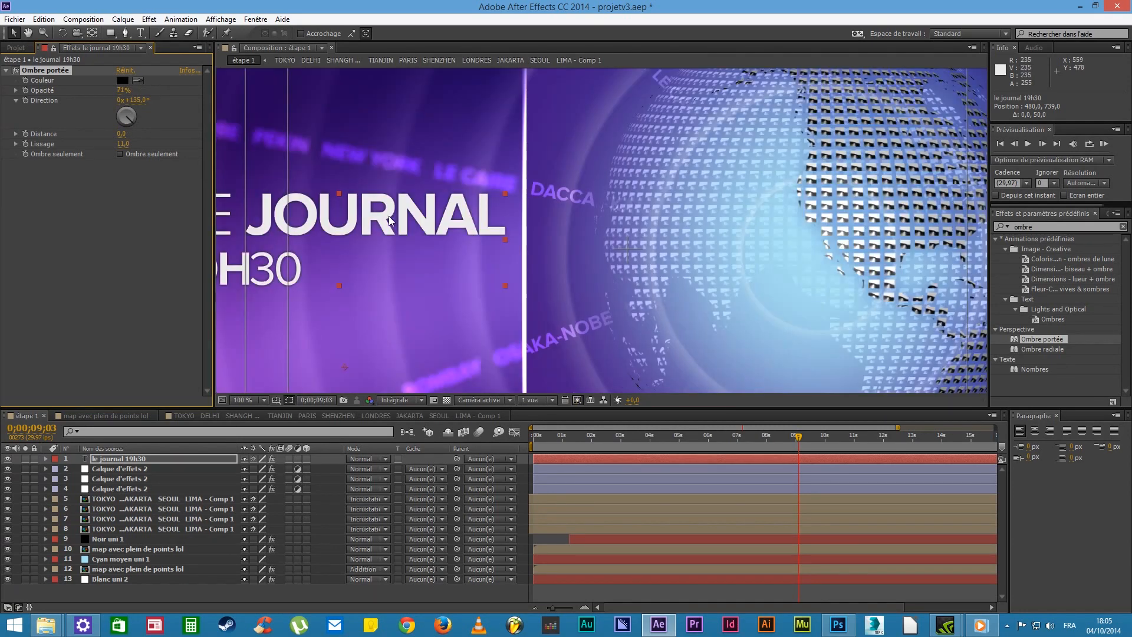
pyautogui.moveTo(132, 145); pyautogui.dragTo(140, 143)
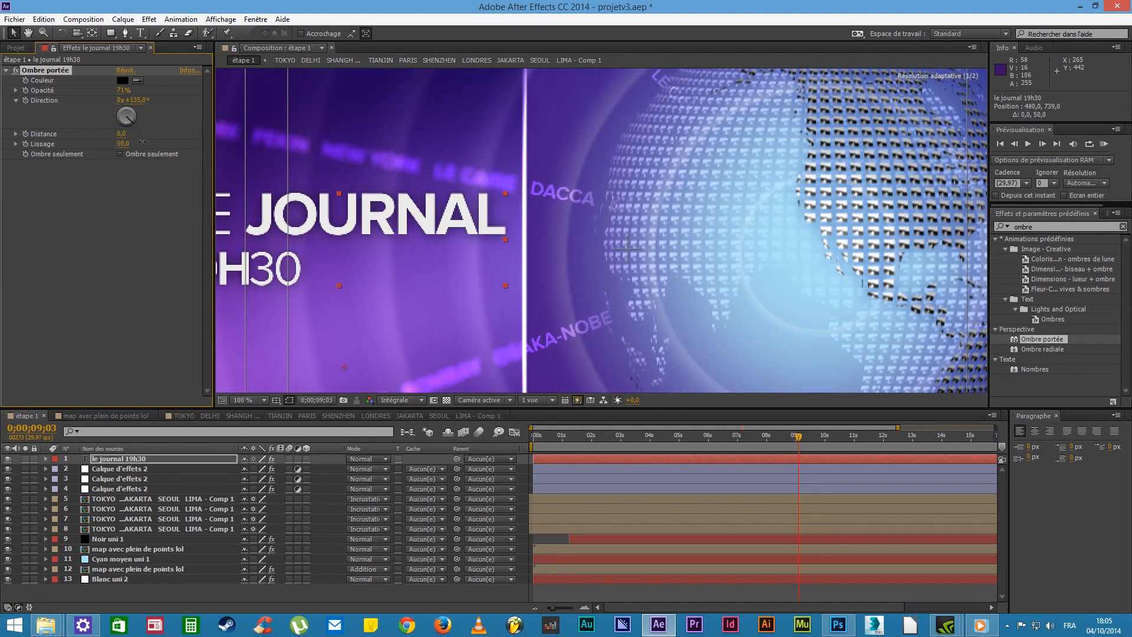
pyautogui.moveTo(129, 90); pyautogui.dragTo(132, 90)
pyautogui.click(123, 81)
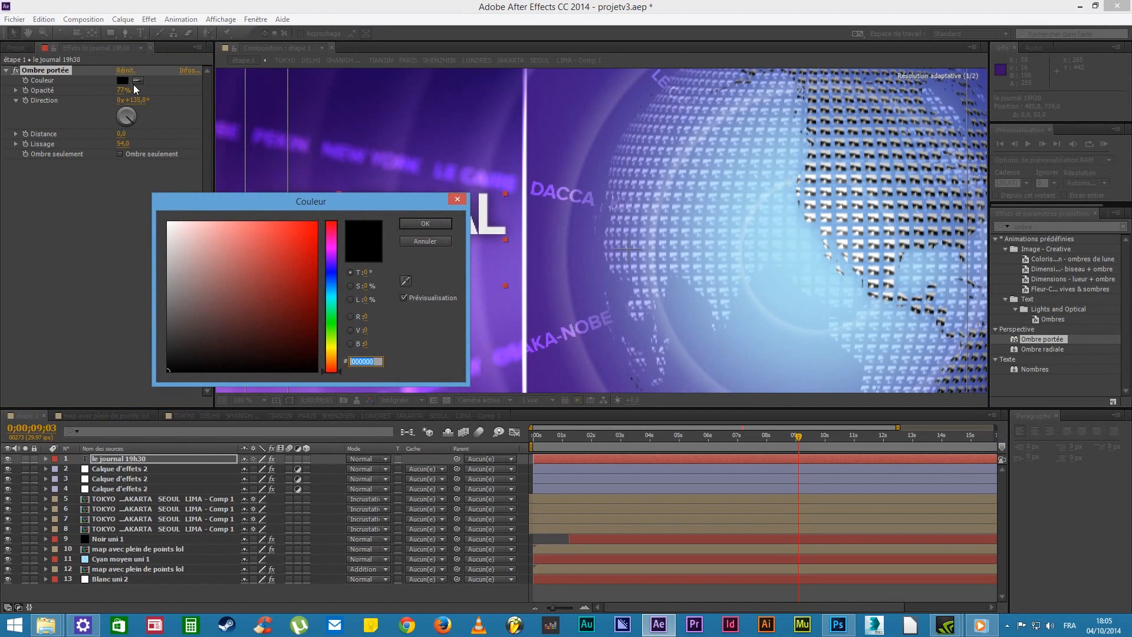
pyautogui.click(406, 281)
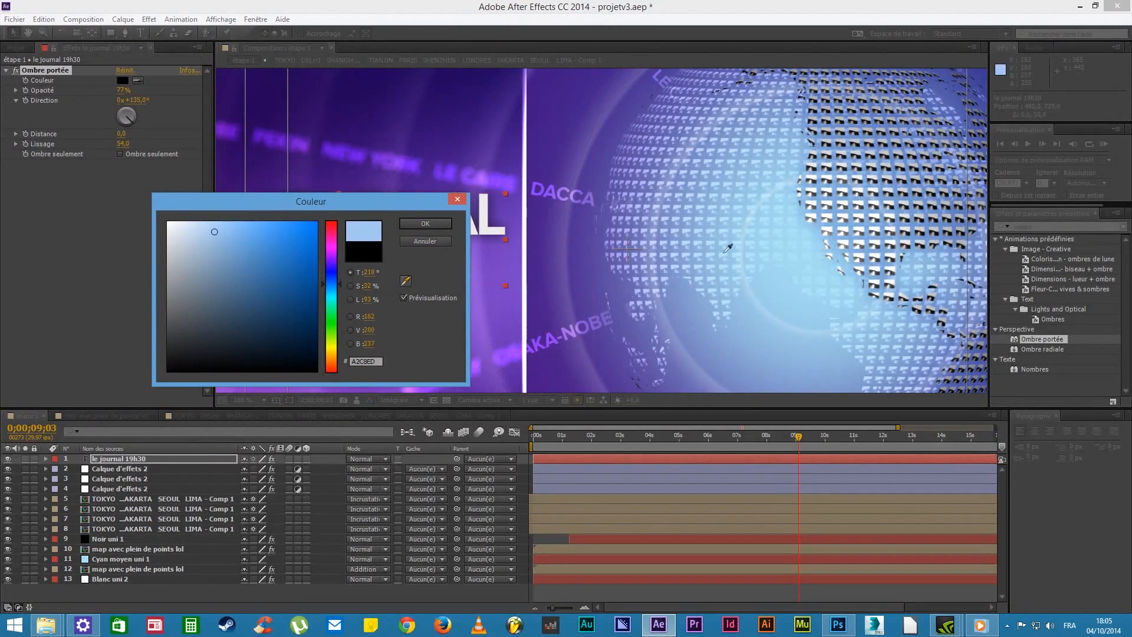
pyautogui.press('Escape')
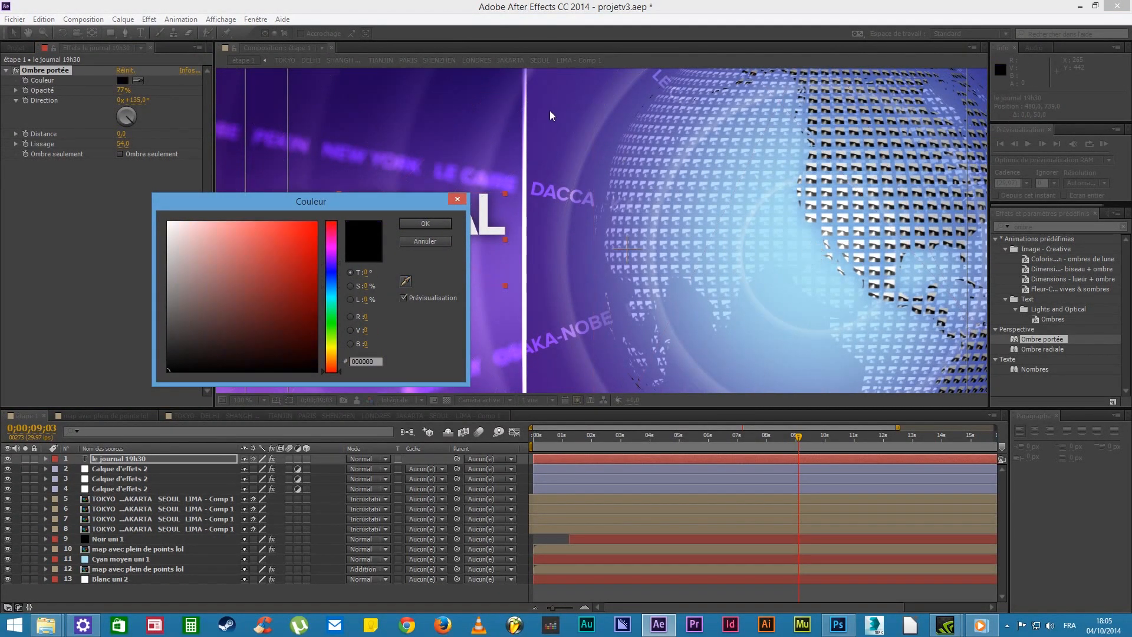
pyautogui.press('Escape')
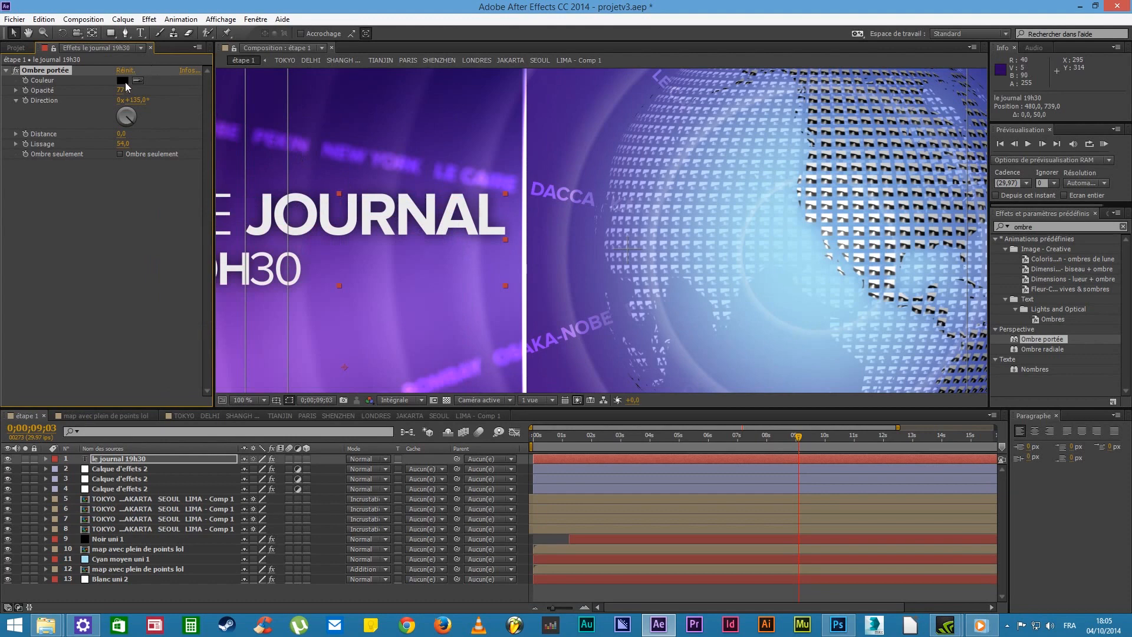
# Change the title's shadow colour to dark blue 0E5C7D and inspect the letters up close
pyautogui.click(122, 81)
pyautogui.moveTo(326, 306); pyautogui.dragTo(327, 293)
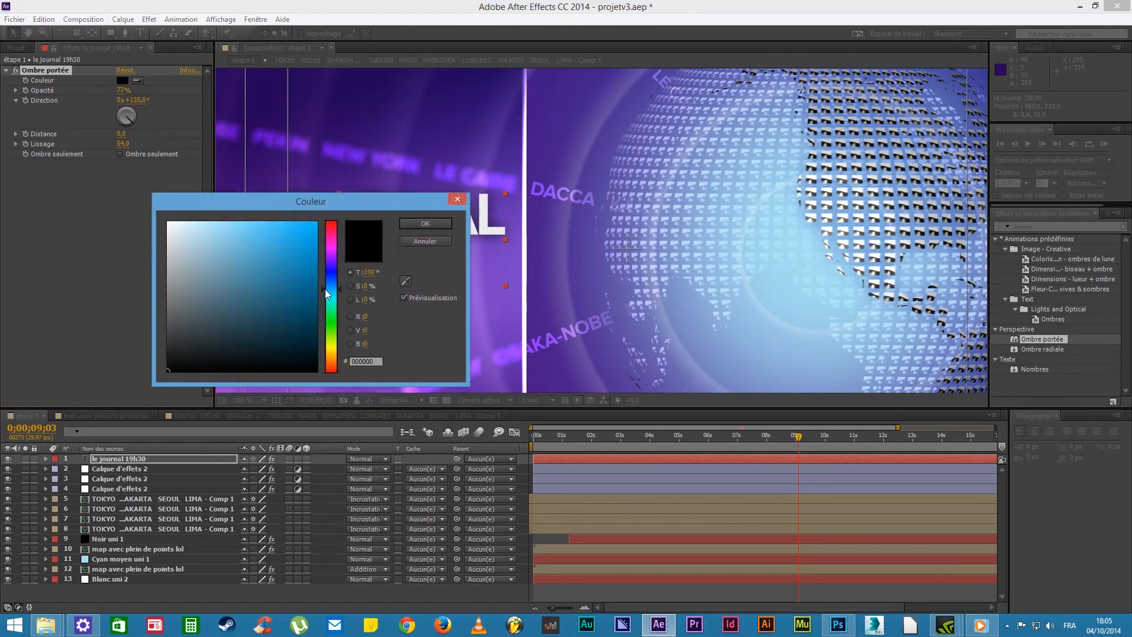
pyautogui.click(287, 306)
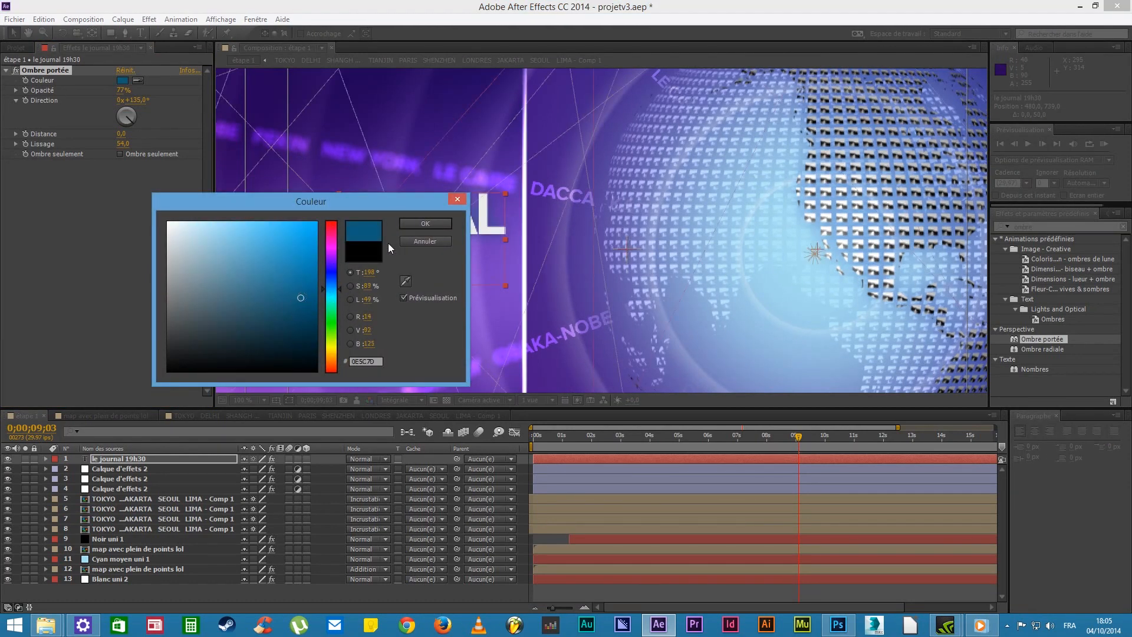
pyautogui.click(428, 222)
pyautogui.moveTo(331, 253); pyautogui.dragTo(541, 250)
pyautogui.scroll(1, 424, 247)
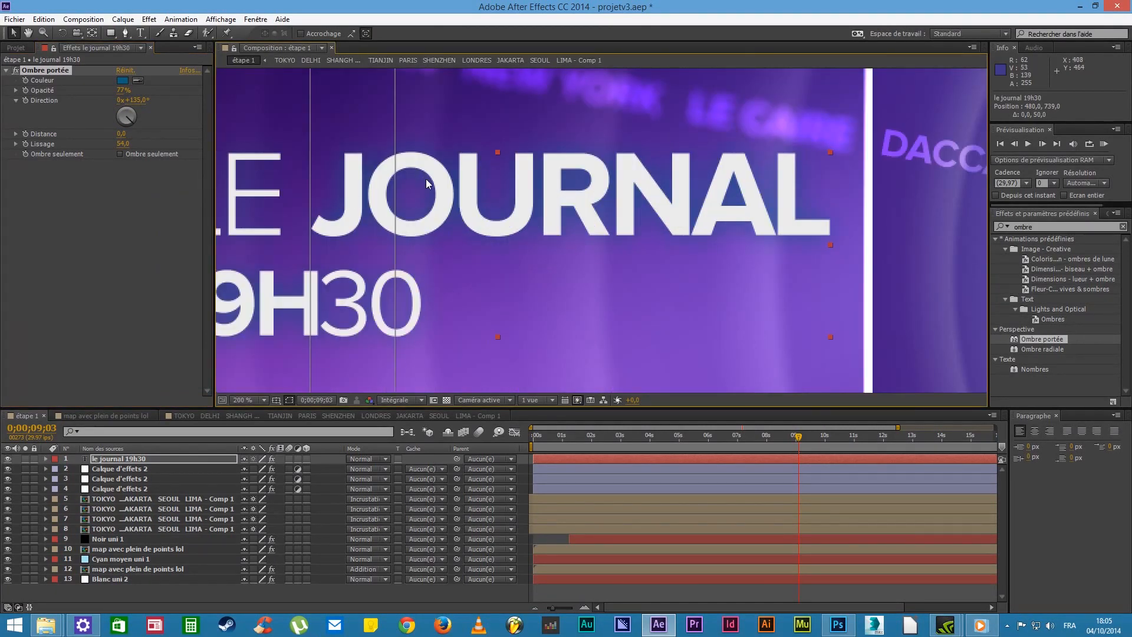
pyautogui.scroll(-4, 444, 216)
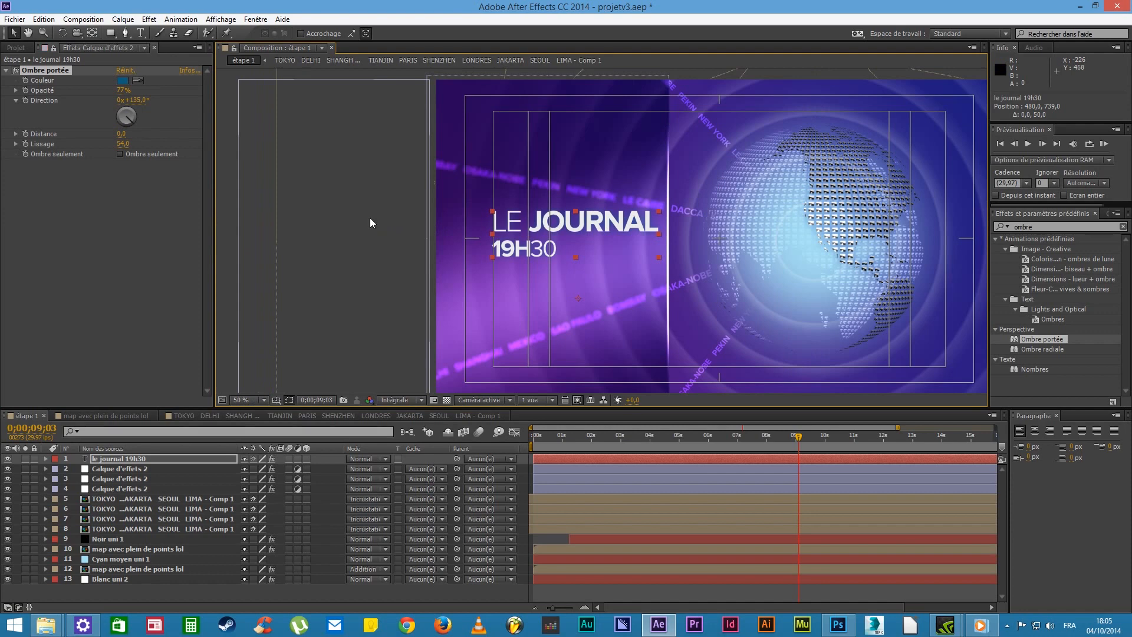
# Preview the end of the intro with the title up to 0;00;14;16, and return to 0;00;10;23
pyautogui.click(373, 204)
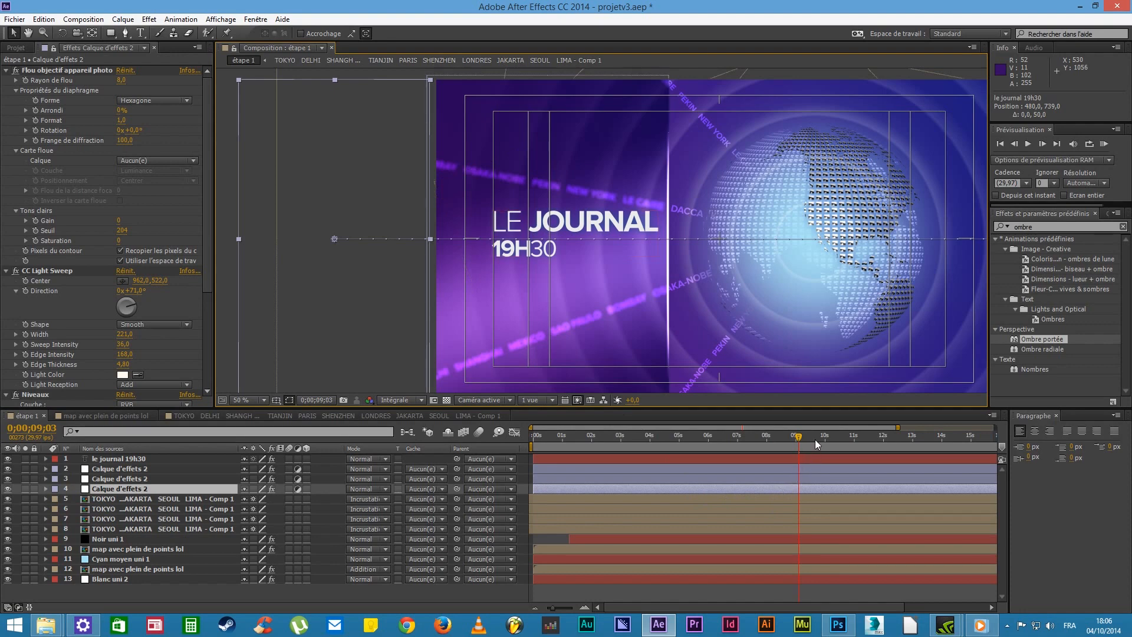
pyautogui.click(843, 436)
pyautogui.press('space')
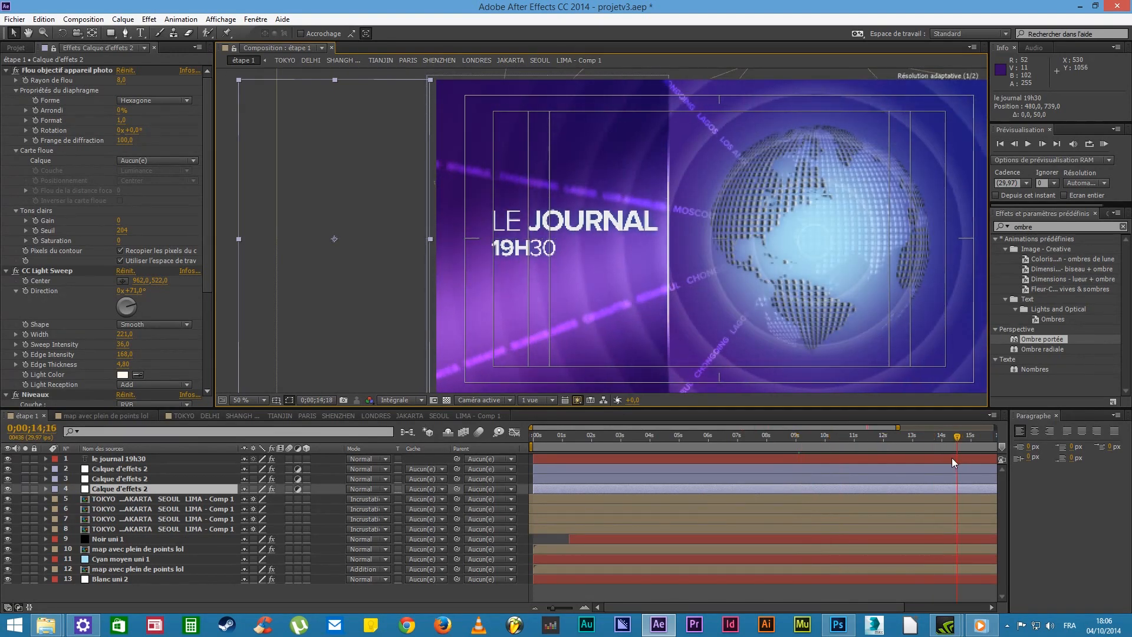
pyautogui.moveTo(849, 468); pyautogui.dragTo(848, 468)
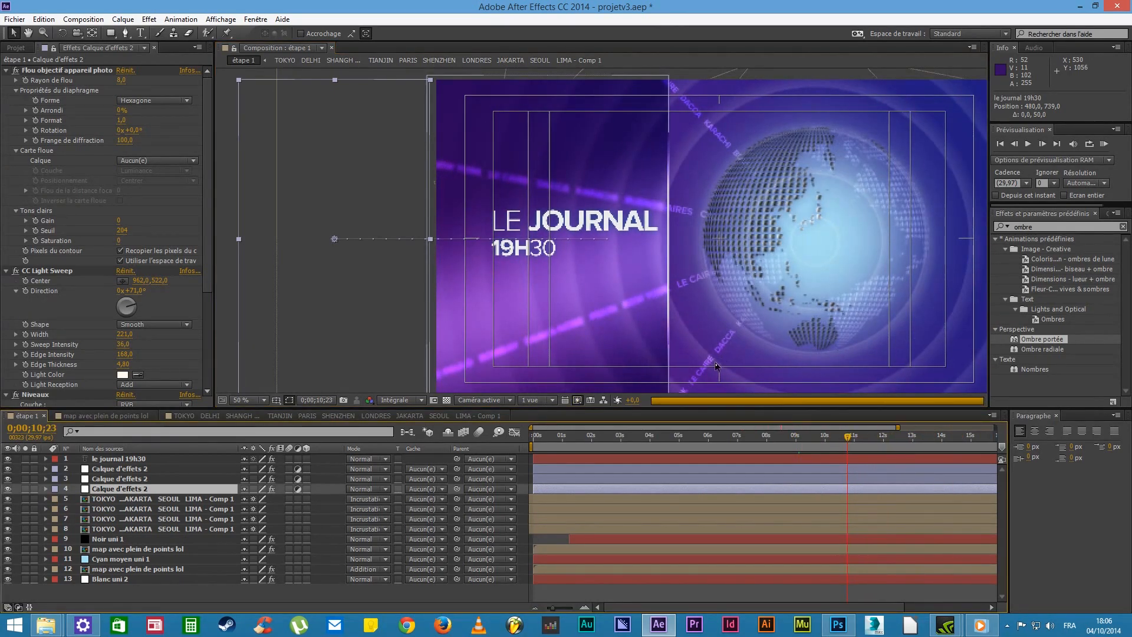
pyautogui.scroll(-2, 717, 365)
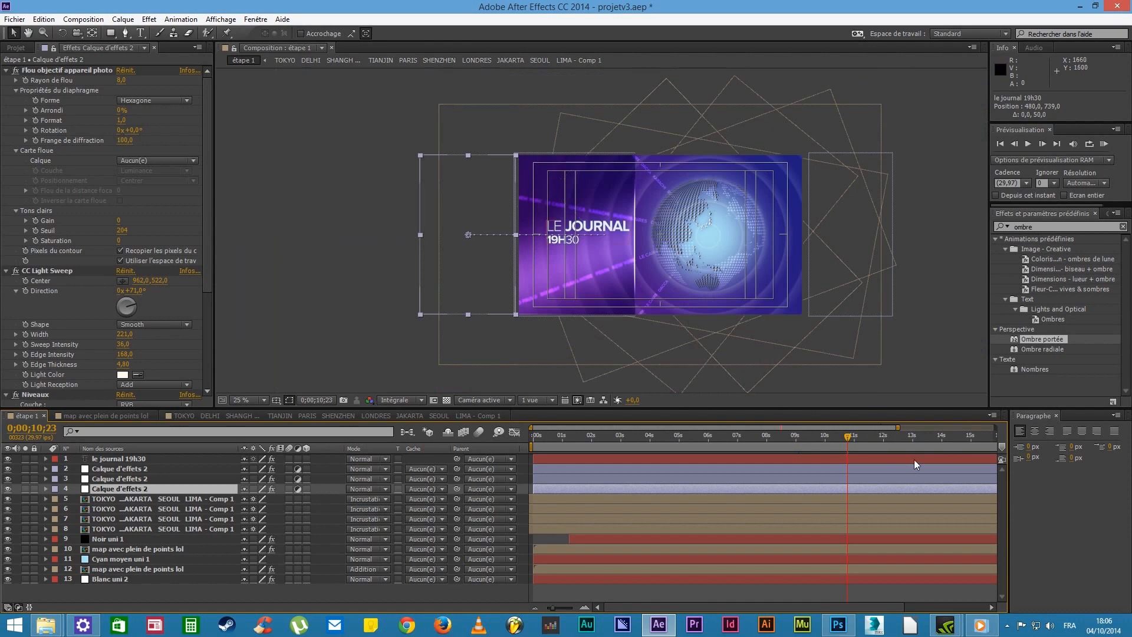
# Show the full 20-second timeline of the main composition and preview the intro around 0;00;07;02
pyautogui.click(958, 437)
pyautogui.moveTo(554, 608); pyautogui.dragTo(547, 609)
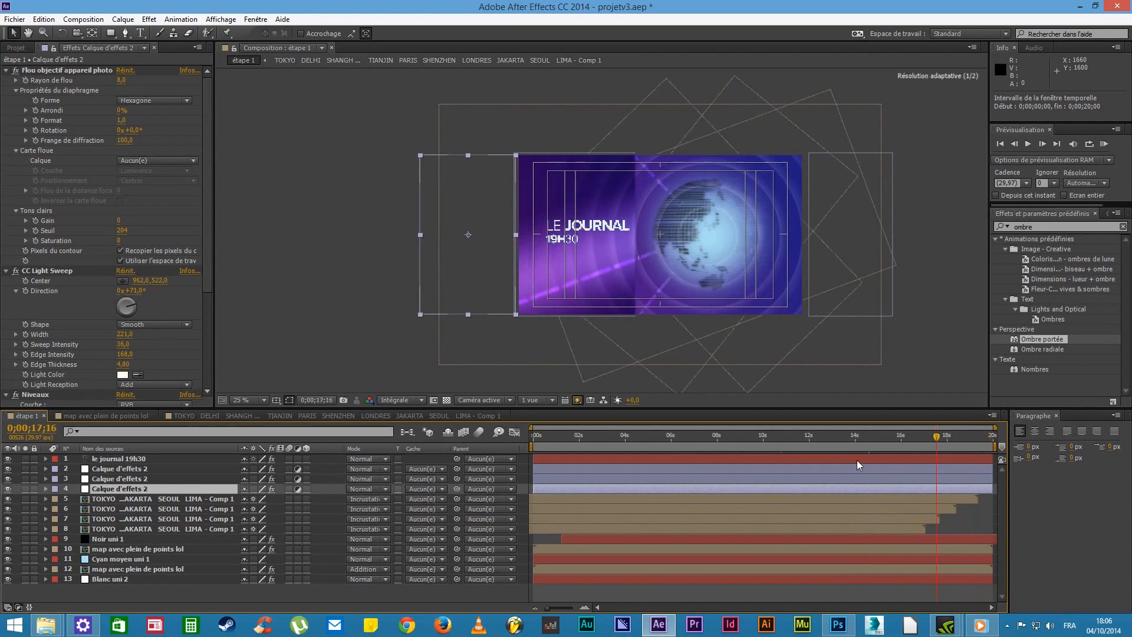
pyautogui.moveTo(674, 440); pyautogui.dragTo(695, 467)
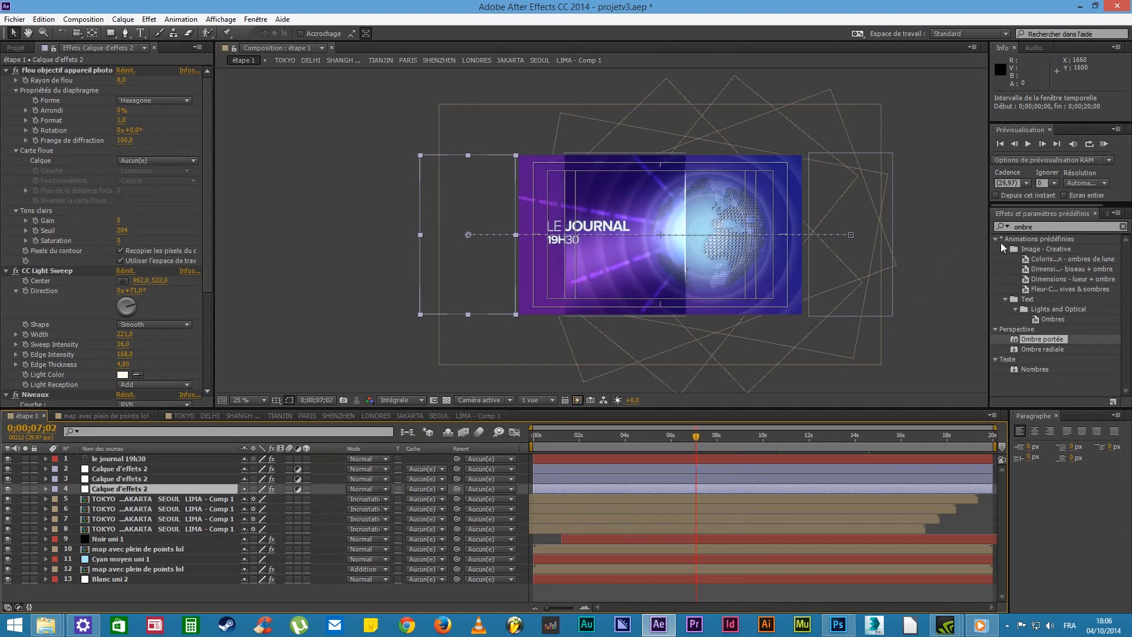
# Clear the effects search and list the 3D text animation presets with their full names readable
pyautogui.click(999, 239)
pyautogui.click(996, 238)
pyautogui.click(996, 239)
pyautogui.click(996, 237)
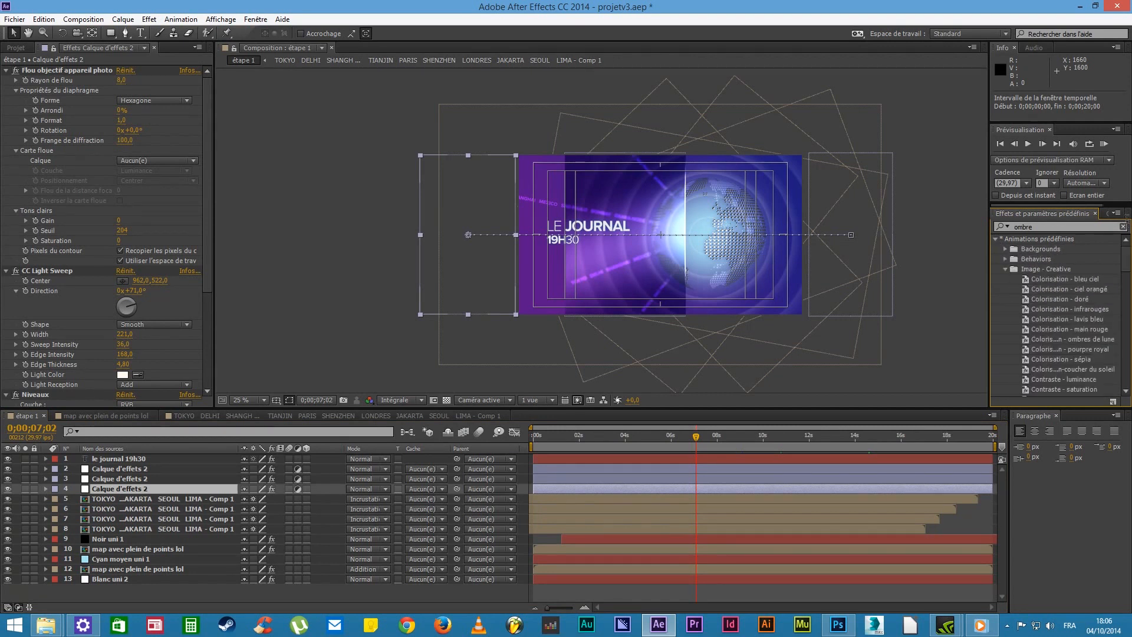
pyautogui.click(1123, 227)
pyautogui.click(996, 239)
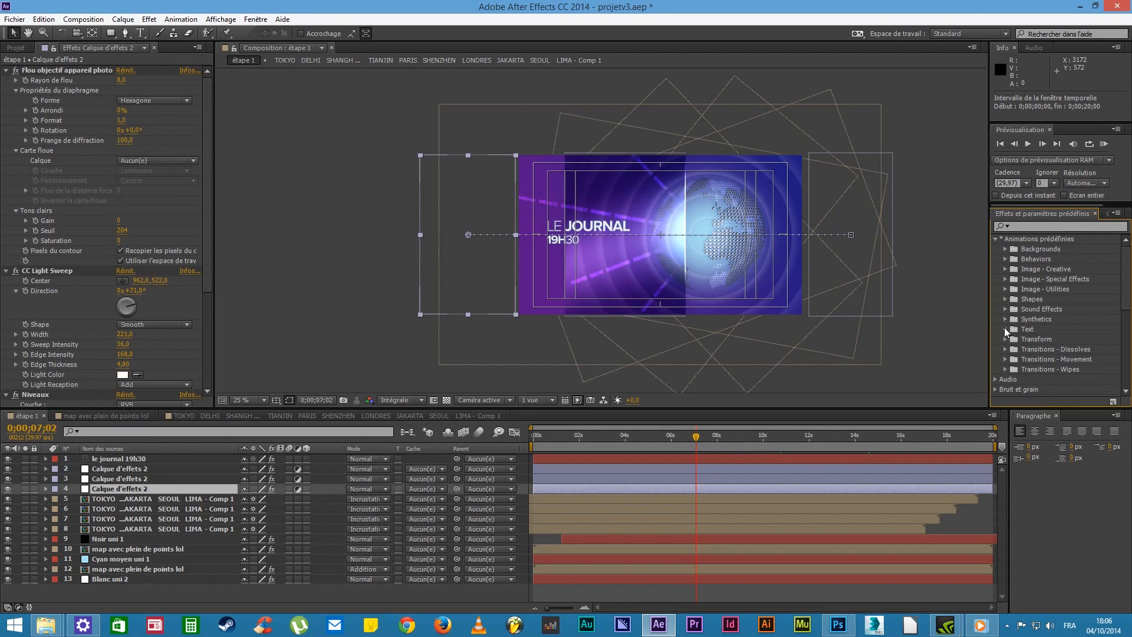
pyautogui.click(1005, 329)
pyautogui.click(1015, 240)
pyautogui.scroll(-10, 1038, 270)
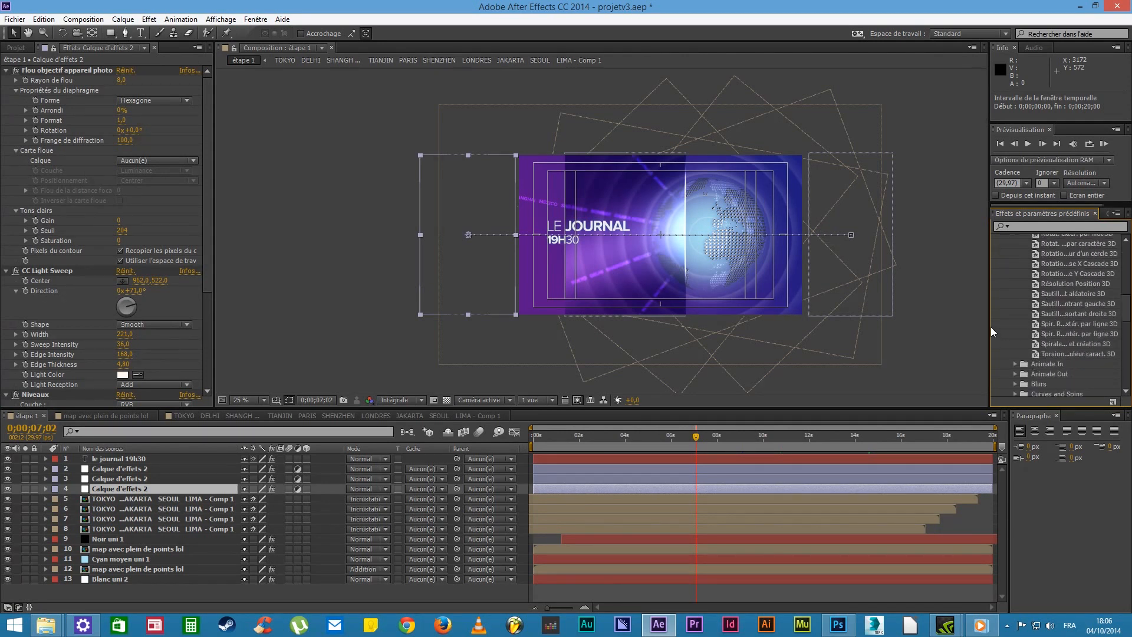
pyautogui.moveTo(990, 327); pyautogui.dragTo(937, 325)
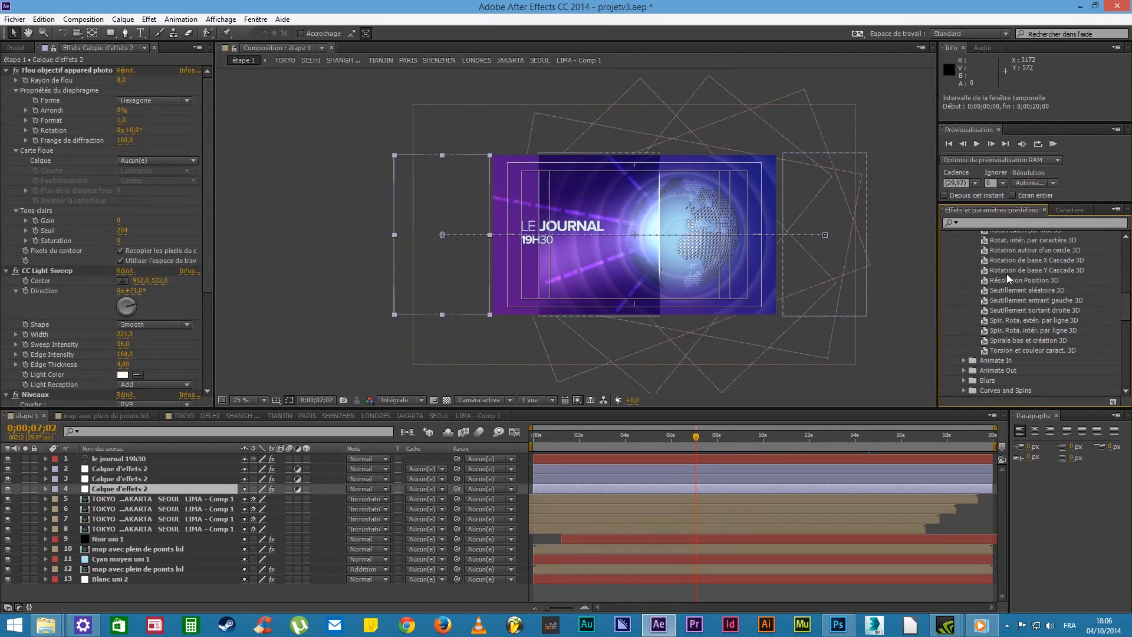
# Try to apply the Rotation de base X Cascade 3D preset to the selected adjustment layer
pyautogui.click(1022, 261)
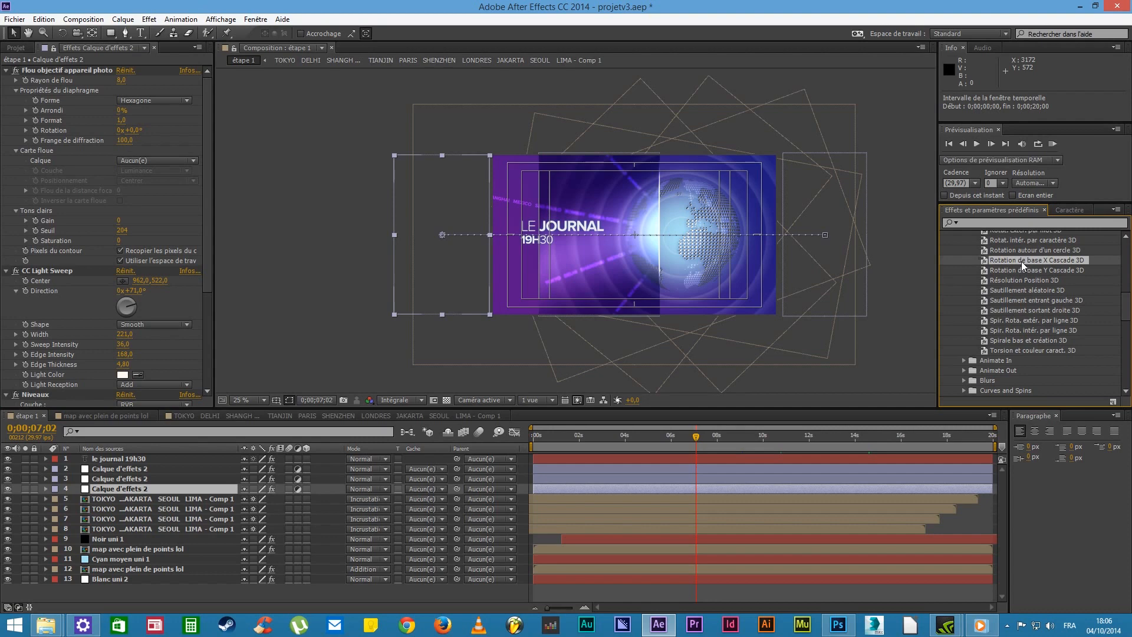
pyautogui.doubleClick(1026, 263)
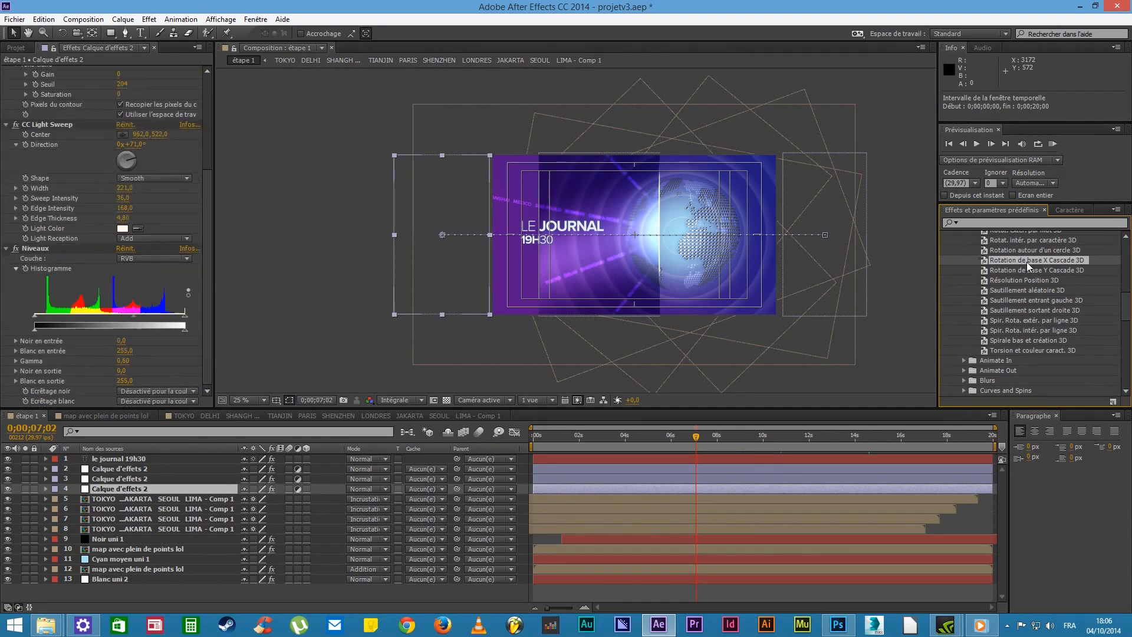
pyautogui.moveTo(703, 444); pyautogui.dragTo(706, 445)
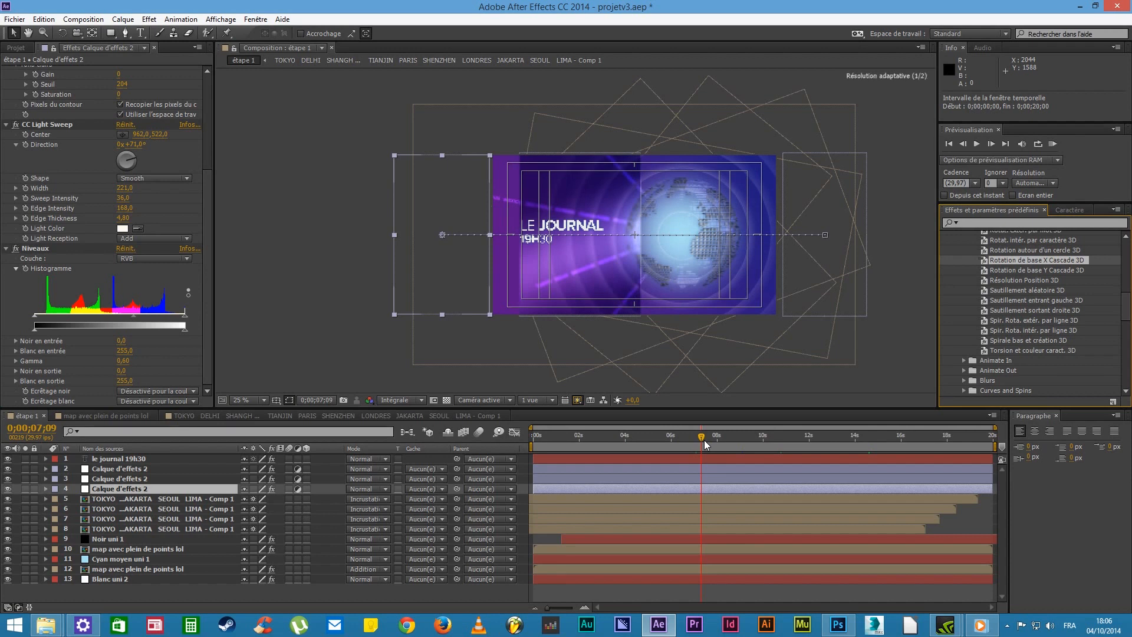
# Try the Rotation de base X Cascade 3D preset on the le journal 19h30 layer at 0;00;07;04, preview it and undo it
pyautogui.click(128, 461)
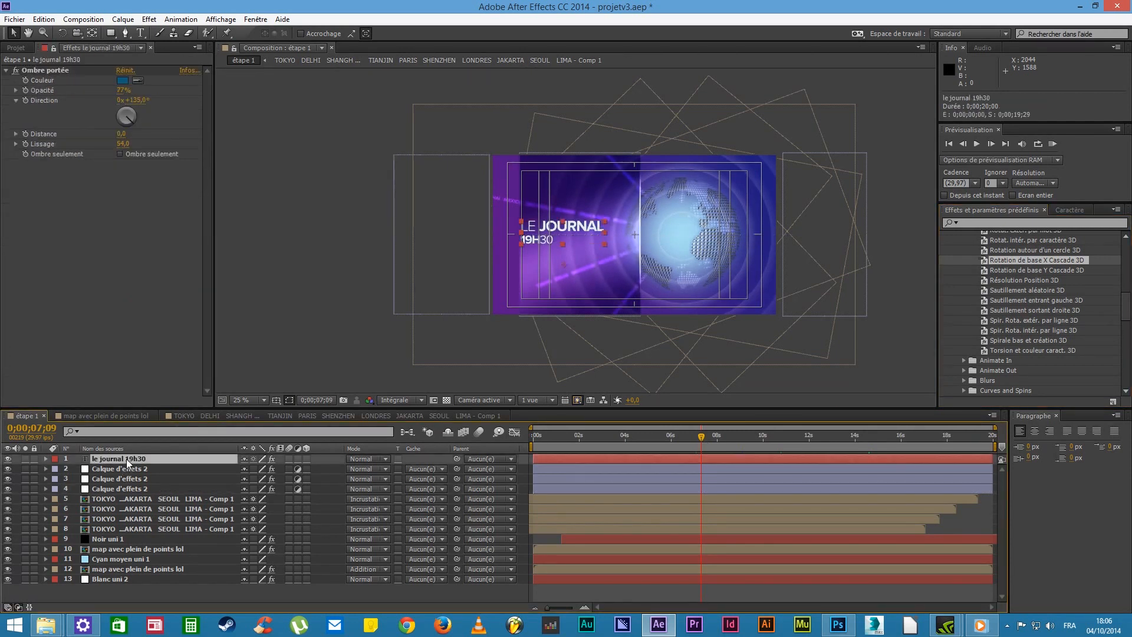
pyautogui.click(697, 441)
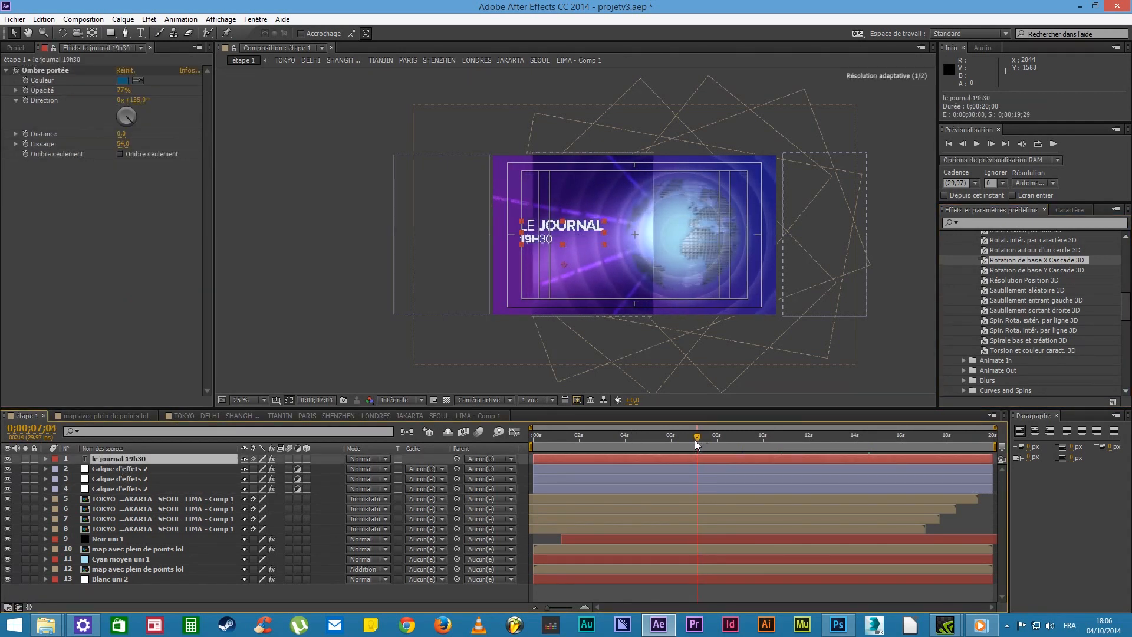
pyautogui.doubleClick(1031, 260)
pyautogui.moveTo(698, 440); pyautogui.dragTo(730, 434)
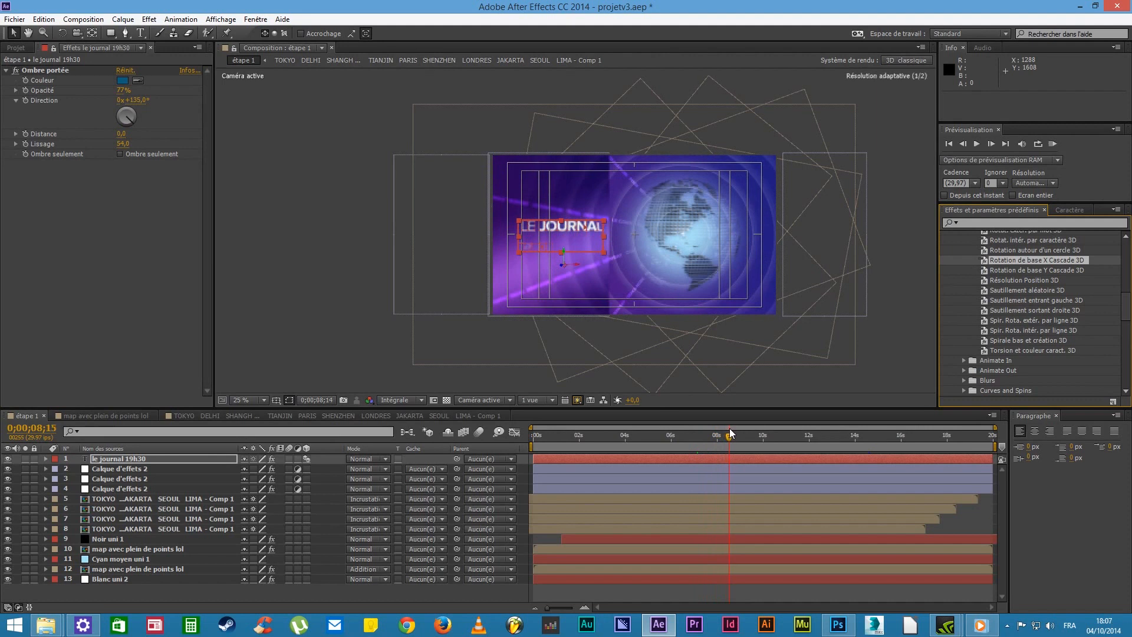
pyautogui.hotkey('ctrl', 'z')
# Apply the Rotation de base Y Cascade 3D preset to the title layer at 0;00;06;22 and preview the letters' animation
pyautogui.moveTo(729, 435); pyautogui.dragTo(685, 440)
pyautogui.doubleClick(1024, 271)
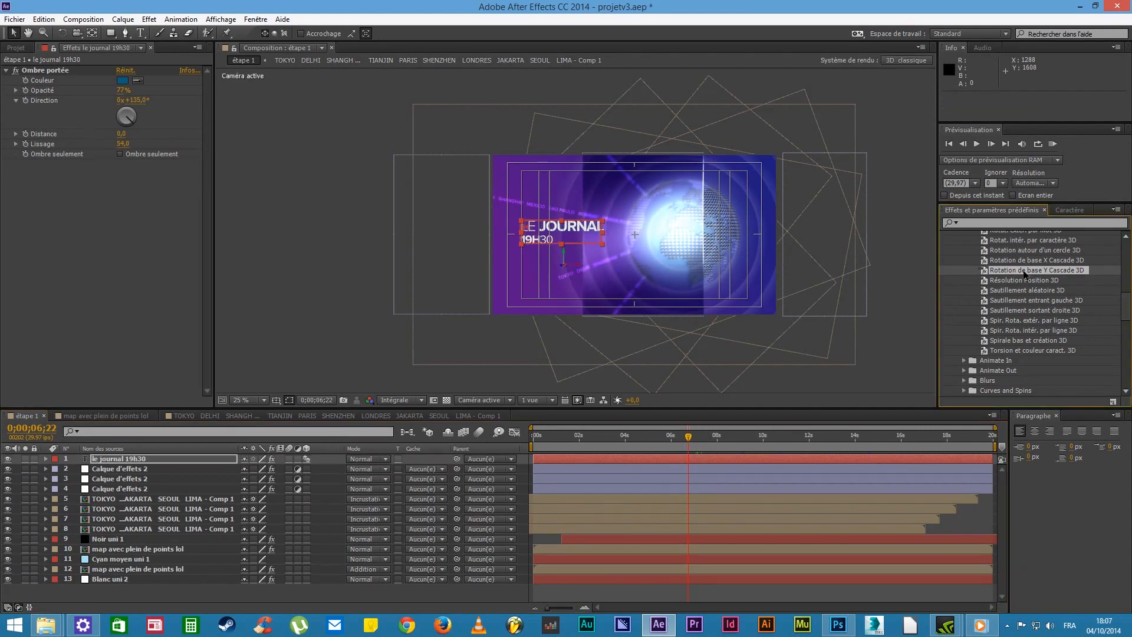
pyautogui.moveTo(691, 442); pyautogui.dragTo(739, 436)
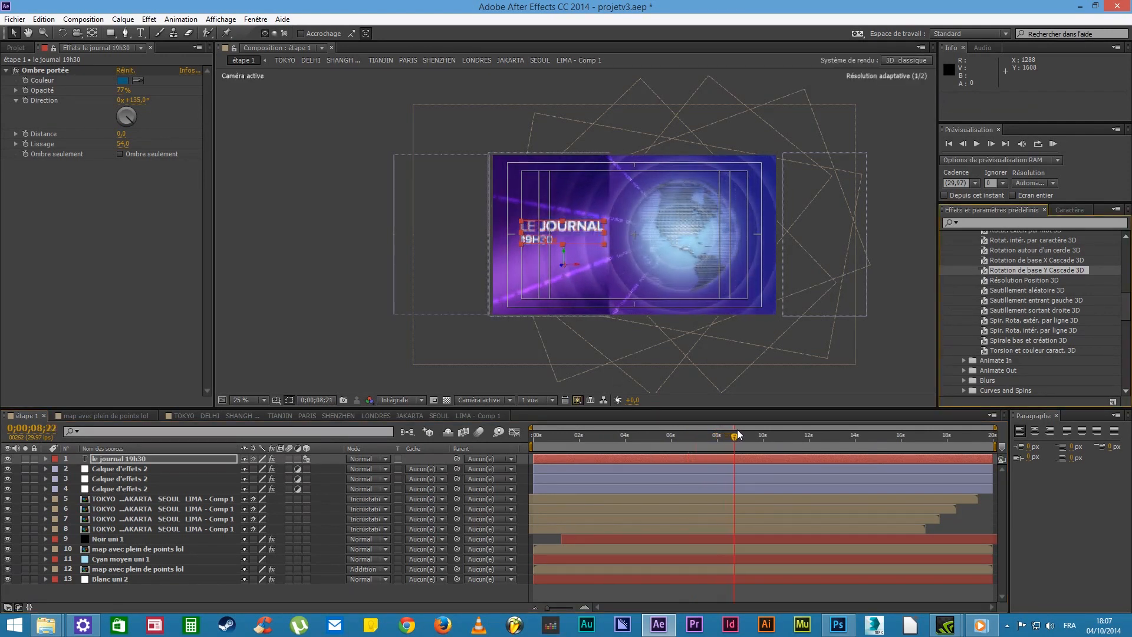
pyautogui.click(305, 257)
pyautogui.scroll(2, 324, 255)
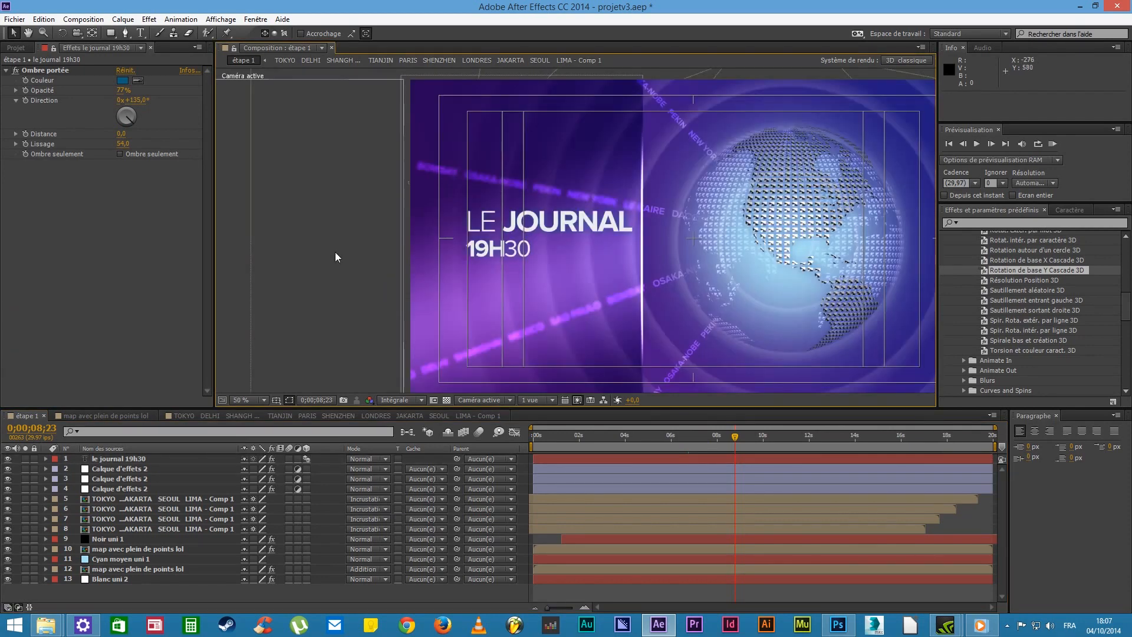
pyautogui.moveTo(737, 439); pyautogui.dragTo(929, 422)
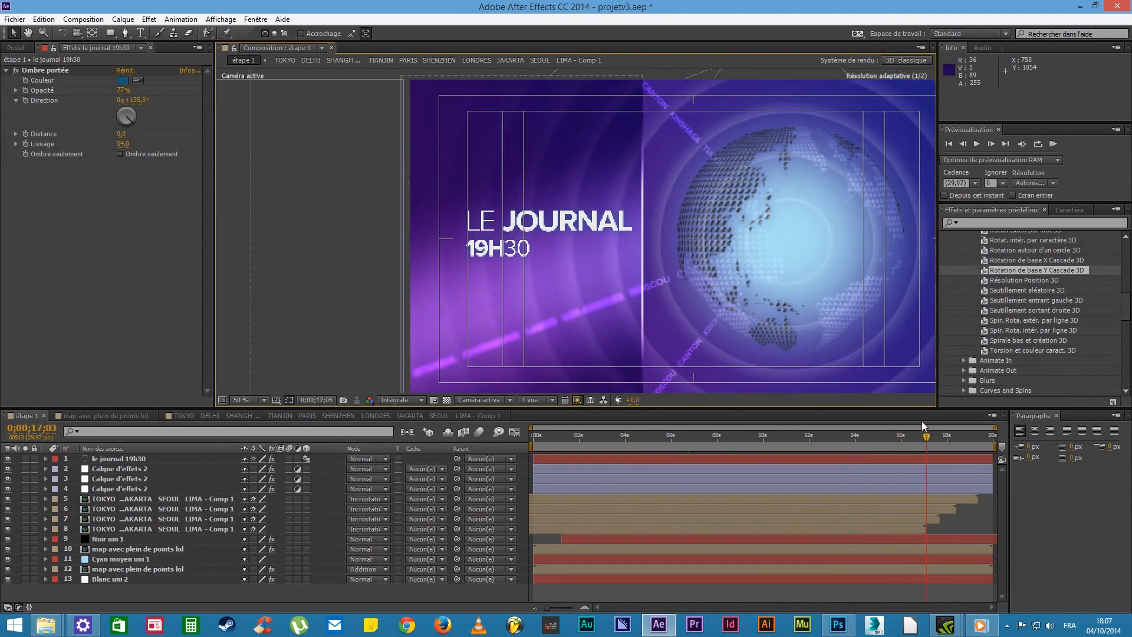
# Set the title layer's blending mode to Addition and preview the result at 0;00;10;05
pyautogui.click(376, 458)
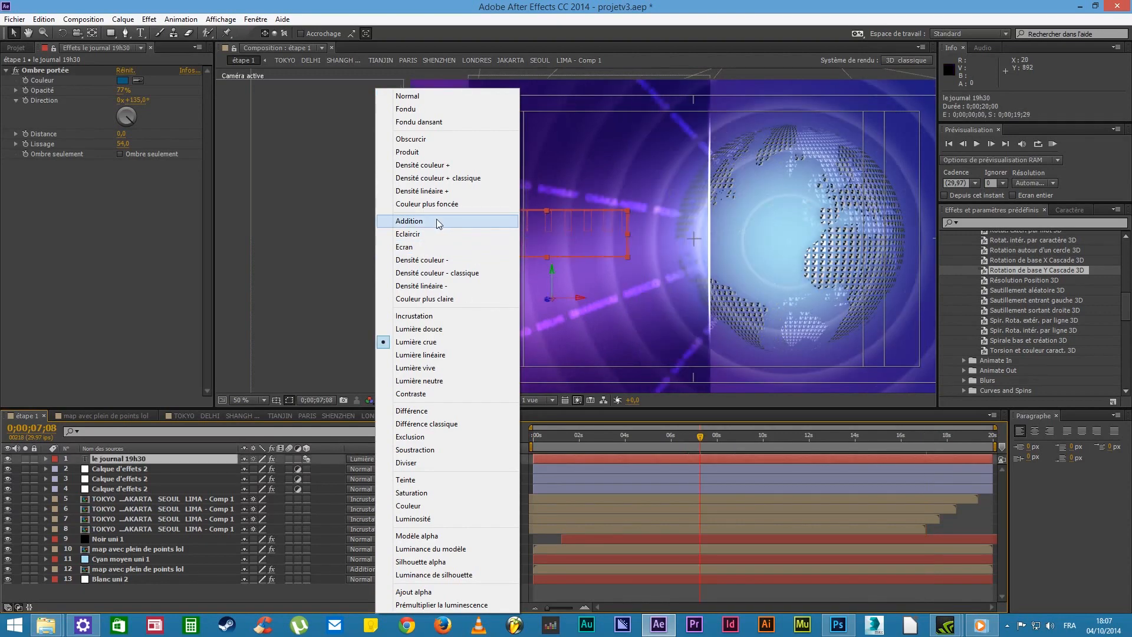
pyautogui.click(437, 222)
pyautogui.moveTo(719, 436); pyautogui.dragTo(766, 437)
pyautogui.click(361, 280)
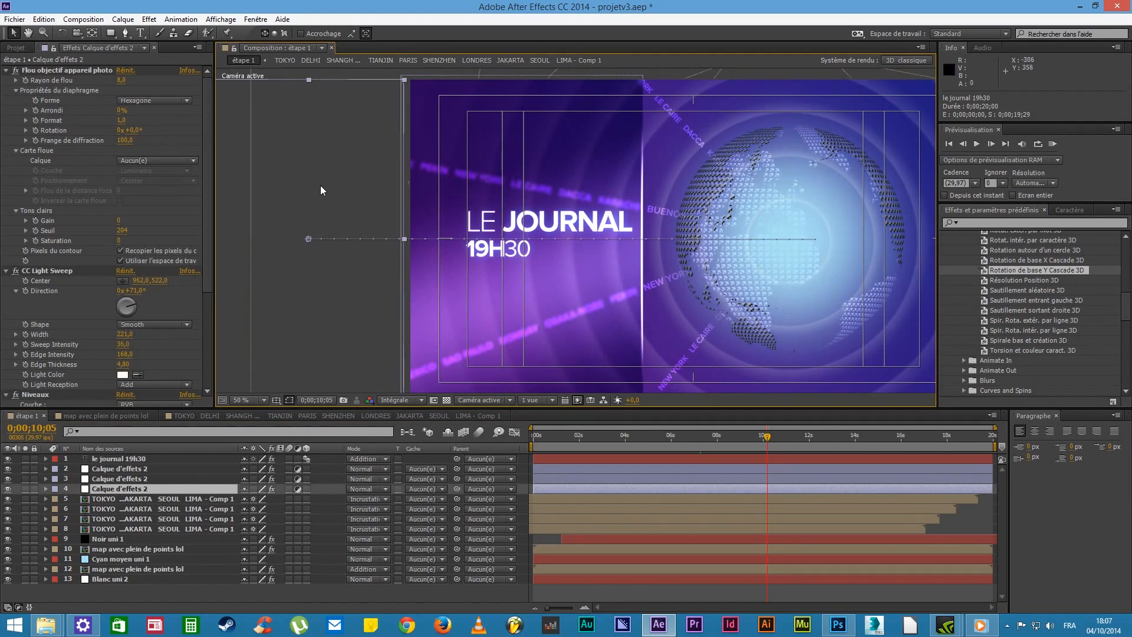
pyautogui.click(366, 460)
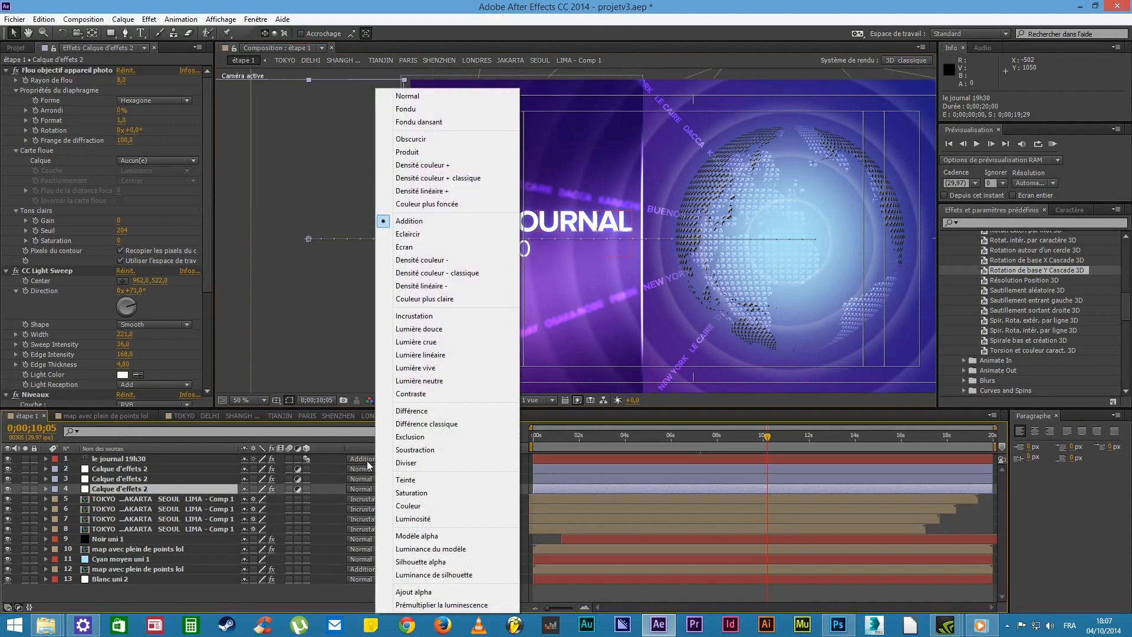
pyautogui.click(282, 370)
# Examine where the city-name band layers stop near the end of the intro, between 0;00;17;13 and 0;00;16;22
pyautogui.press(',')
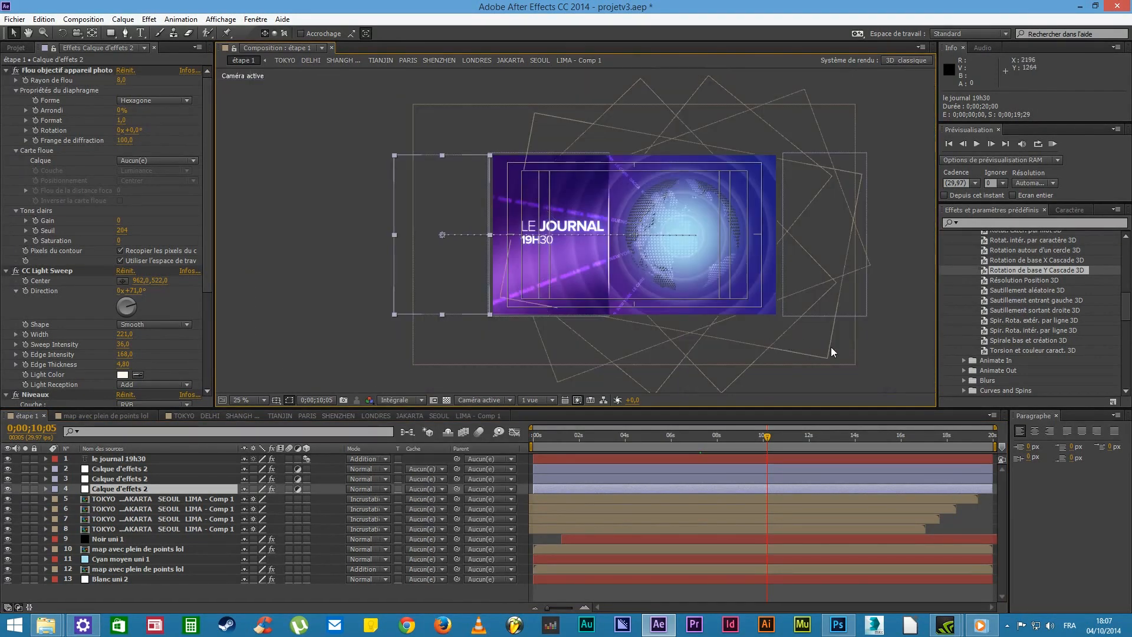
pyautogui.press('.')
pyautogui.moveTo(768, 435); pyautogui.dragTo(934, 461)
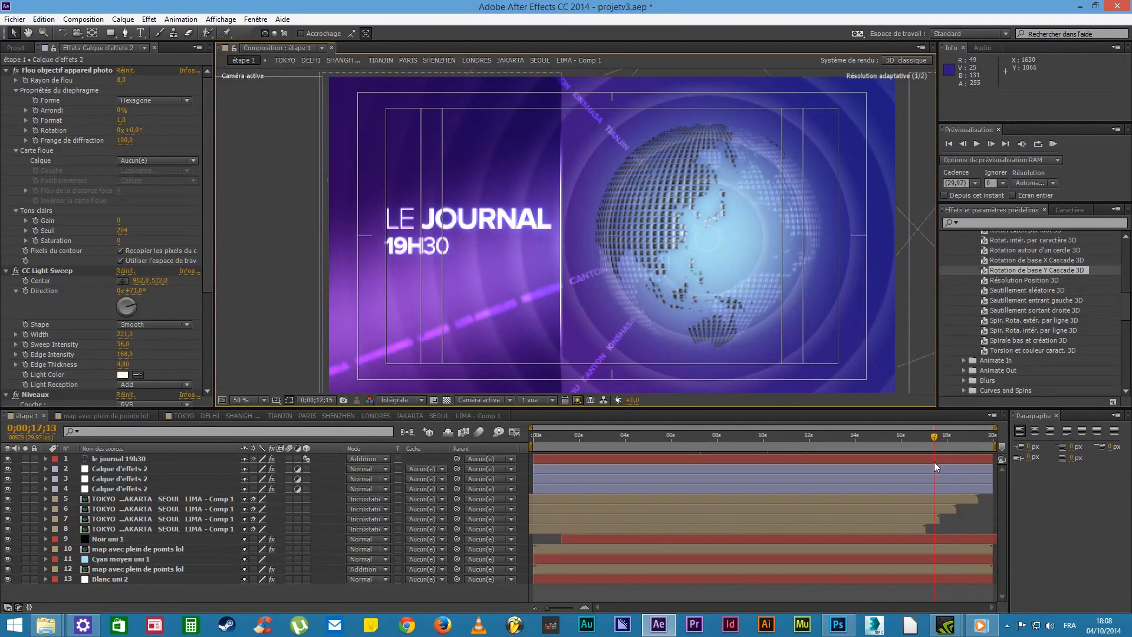
pyautogui.click(901, 528)
pyautogui.click(898, 519)
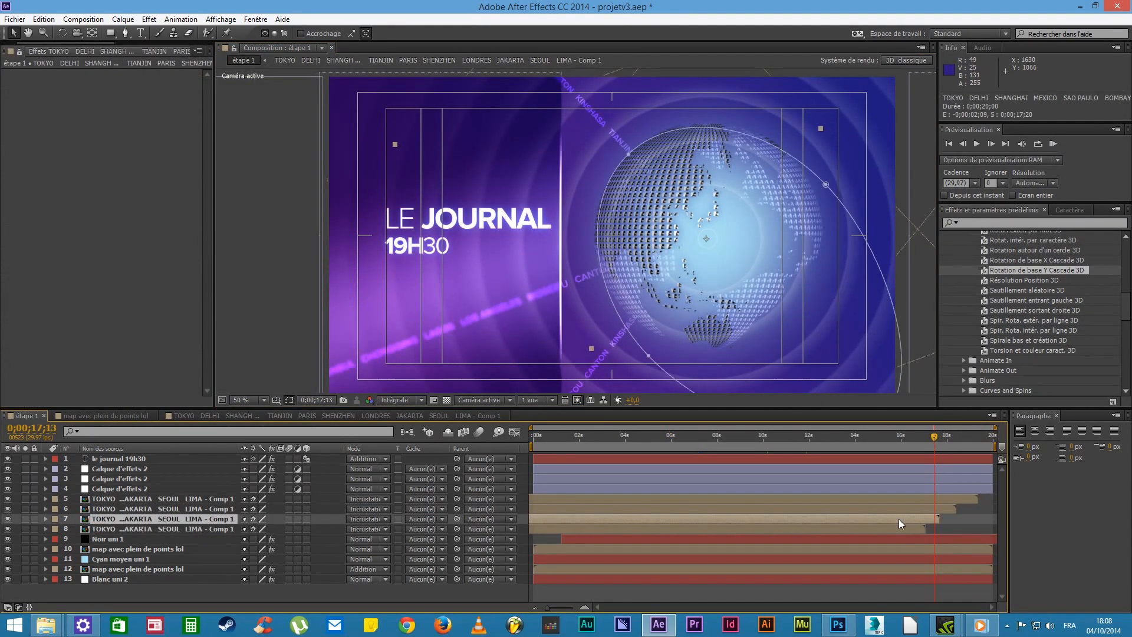
pyautogui.click(865, 527)
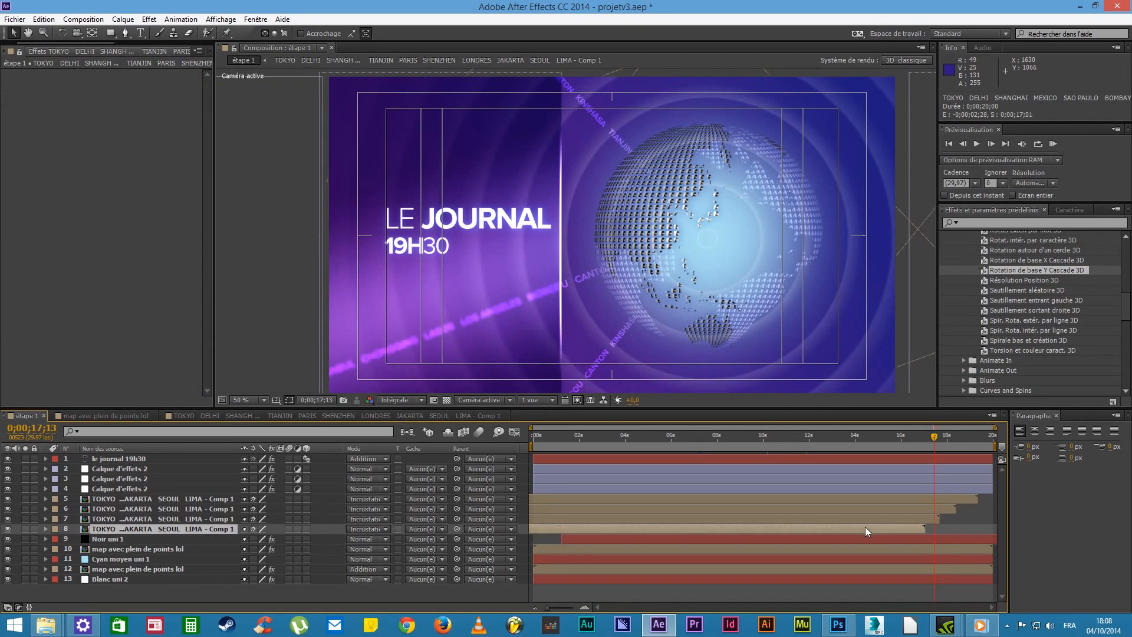
pyautogui.click(872, 519)
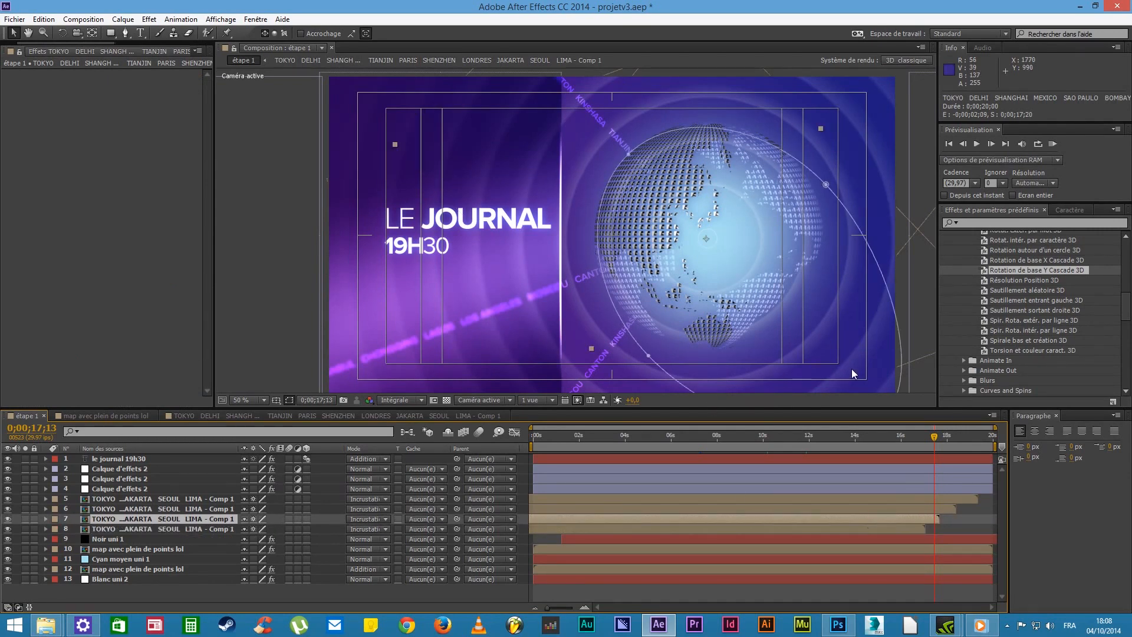
pyautogui.moveTo(921, 435); pyautogui.dragTo(918, 461)
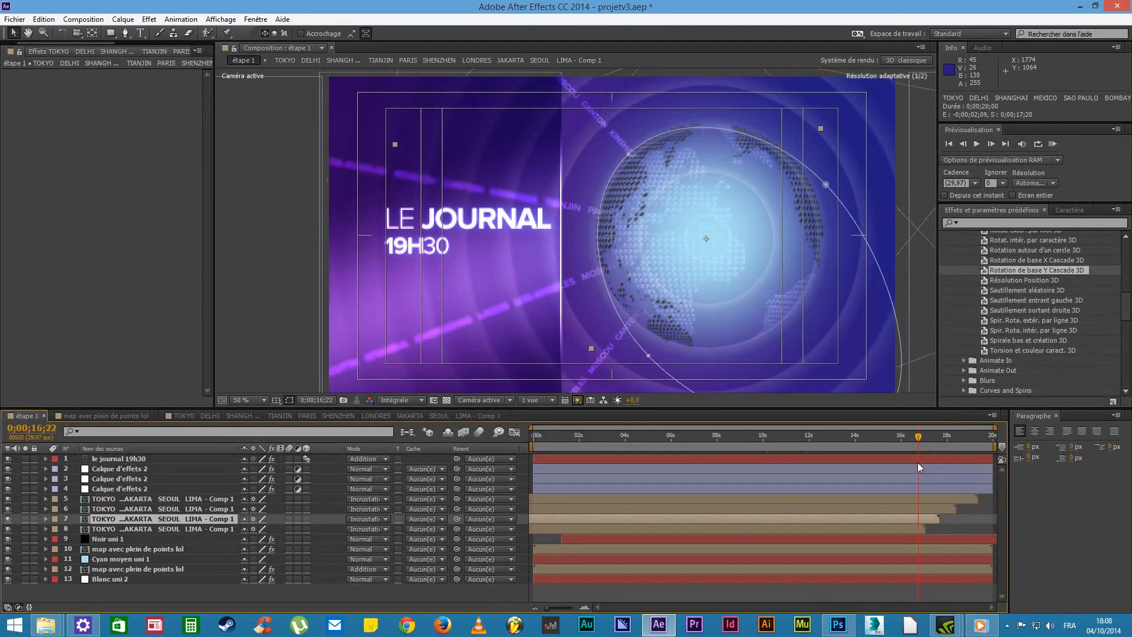
# Shift the four city-name band layers together 3 seconds later and preview the intro up to 0;00;07;02
pyautogui.click(791, 529)
pyautogui.keyDown('shift'); pyautogui.click(816, 497); pyautogui.keyUp('shift')
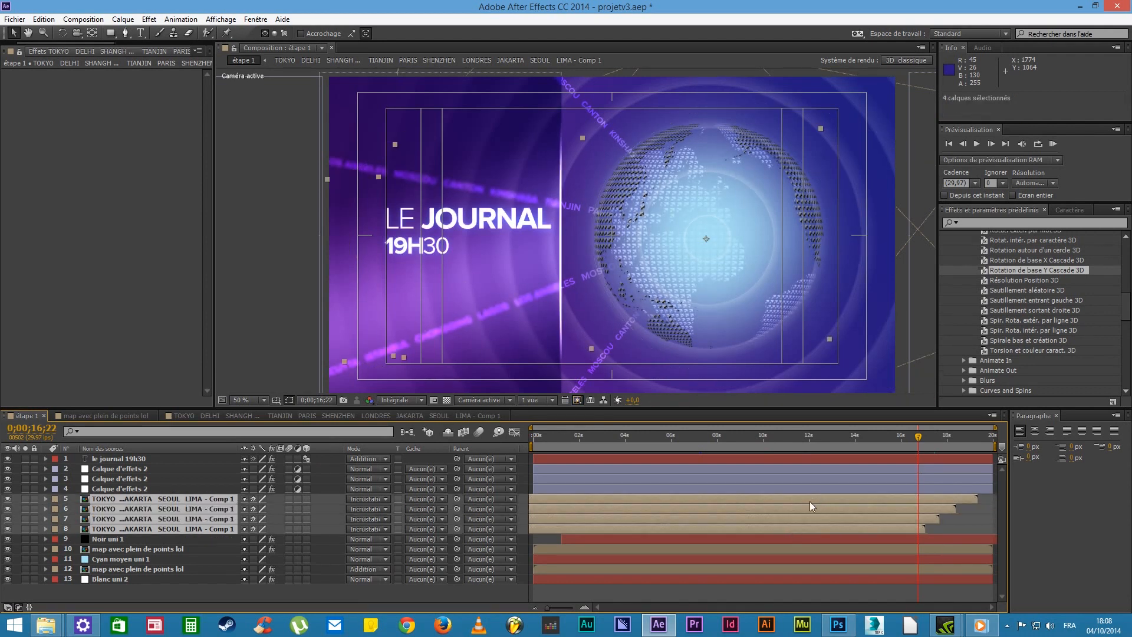
pyautogui.moveTo(790, 504); pyautogui.dragTo(851, 503)
pyautogui.moveTo(559, 439); pyautogui.dragTo(696, 447)
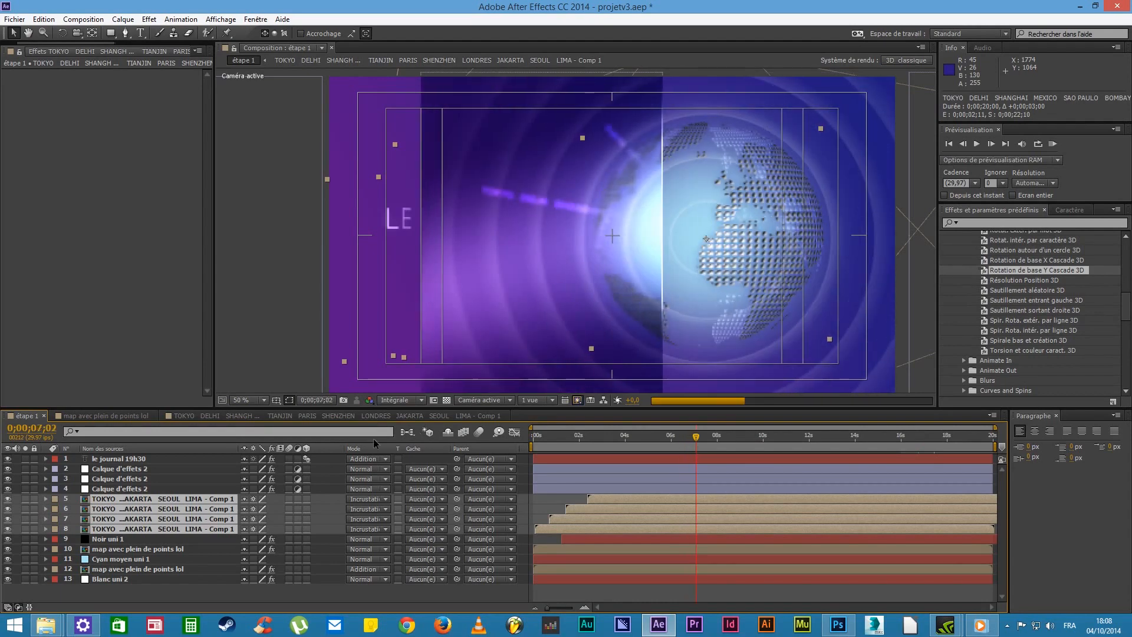
# In the city-names composition, set the text's position at 0;00;00;00 to 3331, 547, and preview the main composition up to 0;00;14;00
pyautogui.click(221, 416)
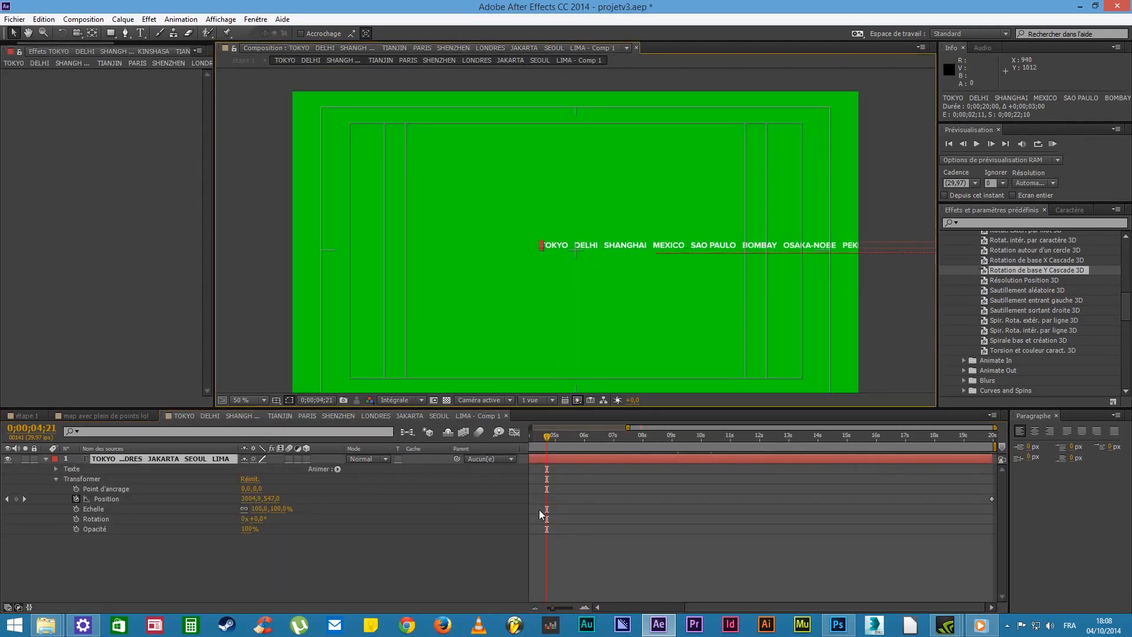
pyautogui.moveTo(694, 607); pyautogui.dragTo(556, 590)
pyautogui.moveTo(574, 438); pyautogui.dragTo(529, 440)
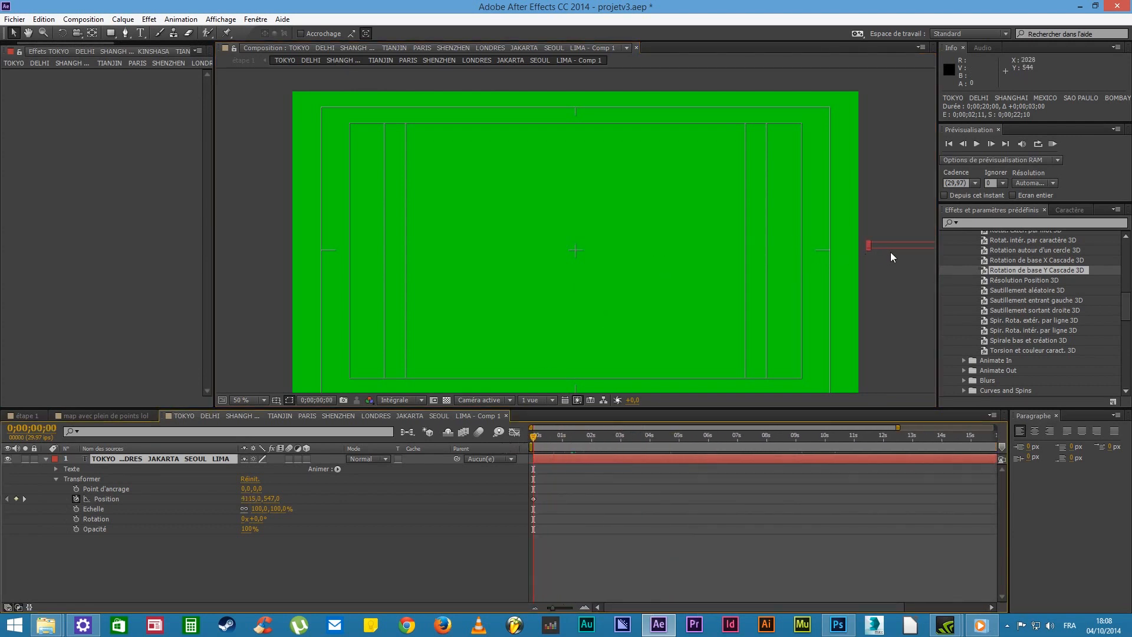
pyautogui.press(',')
pyautogui.moveTo(744, 238); pyautogui.dragTo(629, 237)
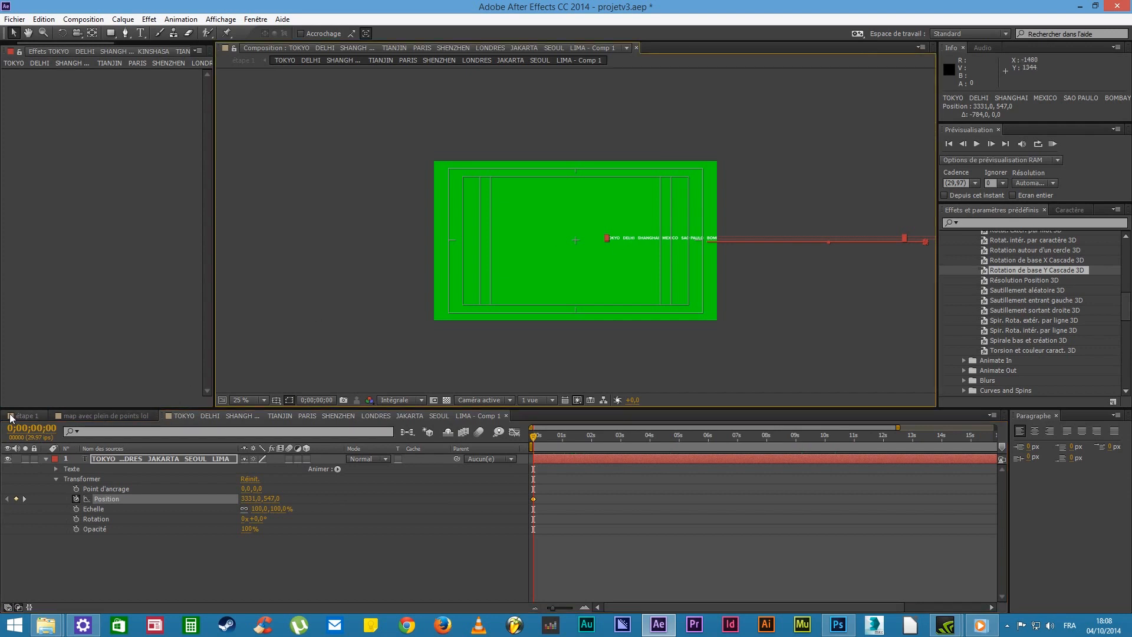
pyautogui.click(40, 415)
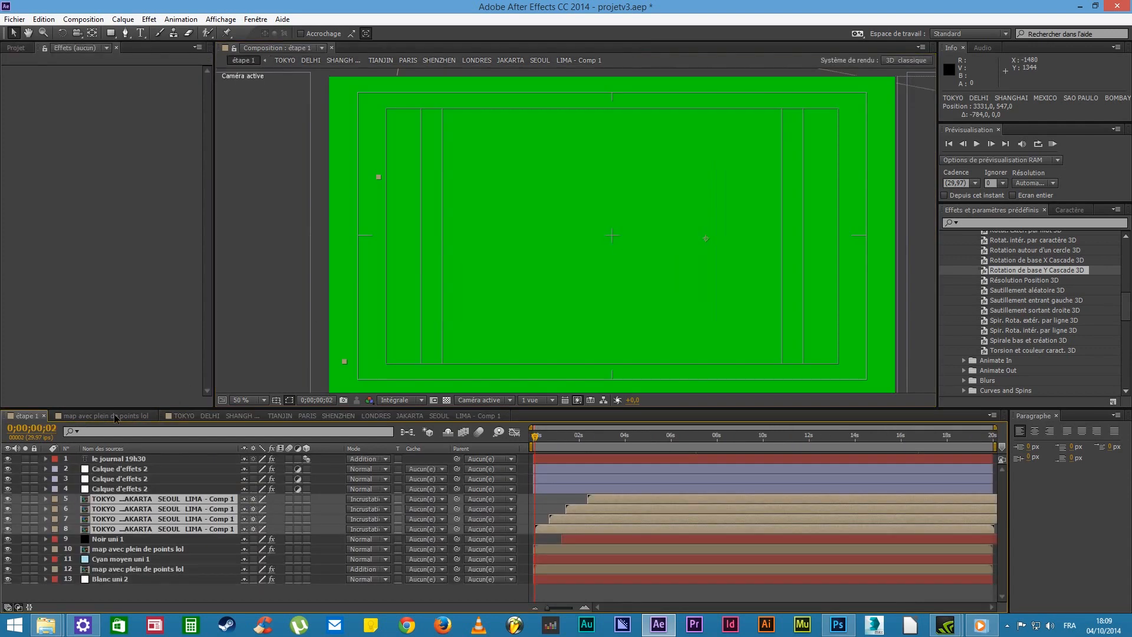
pyautogui.moveTo(550, 438); pyautogui.dragTo(855, 435)
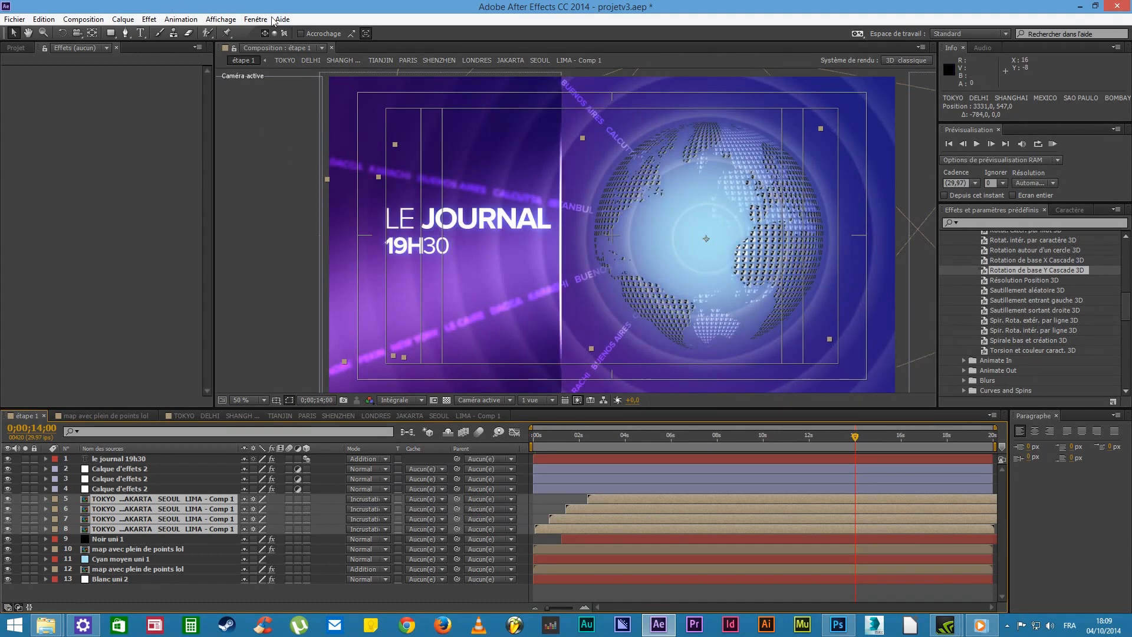
# Create a new adjustment layer in the main composition and place it above the title layer
pyautogui.click(123, 19)
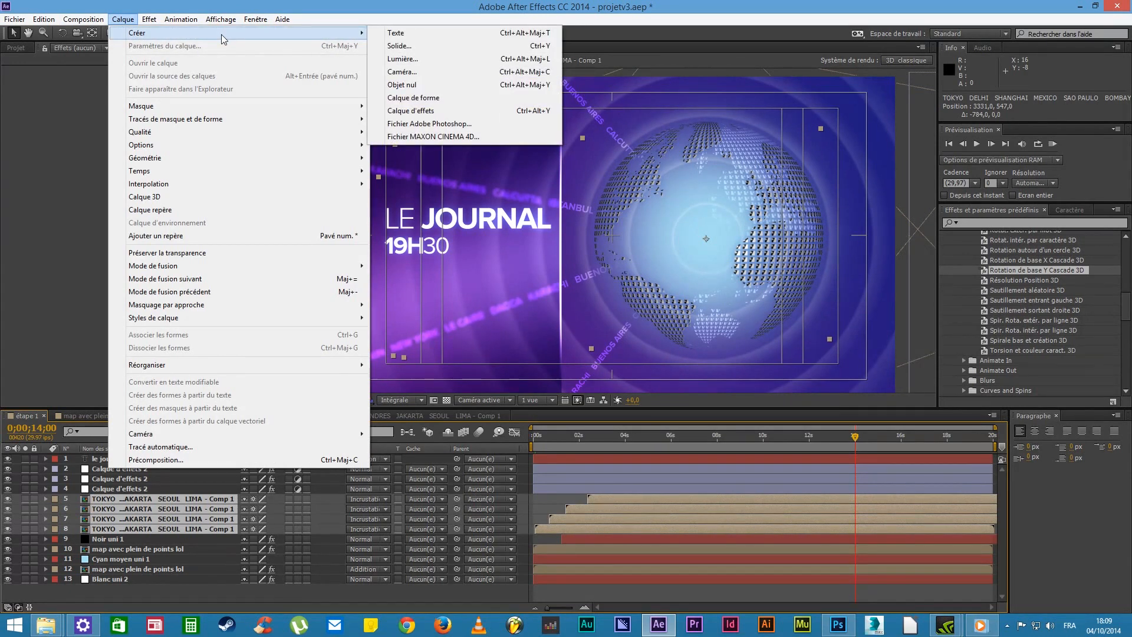
pyautogui.click(411, 110)
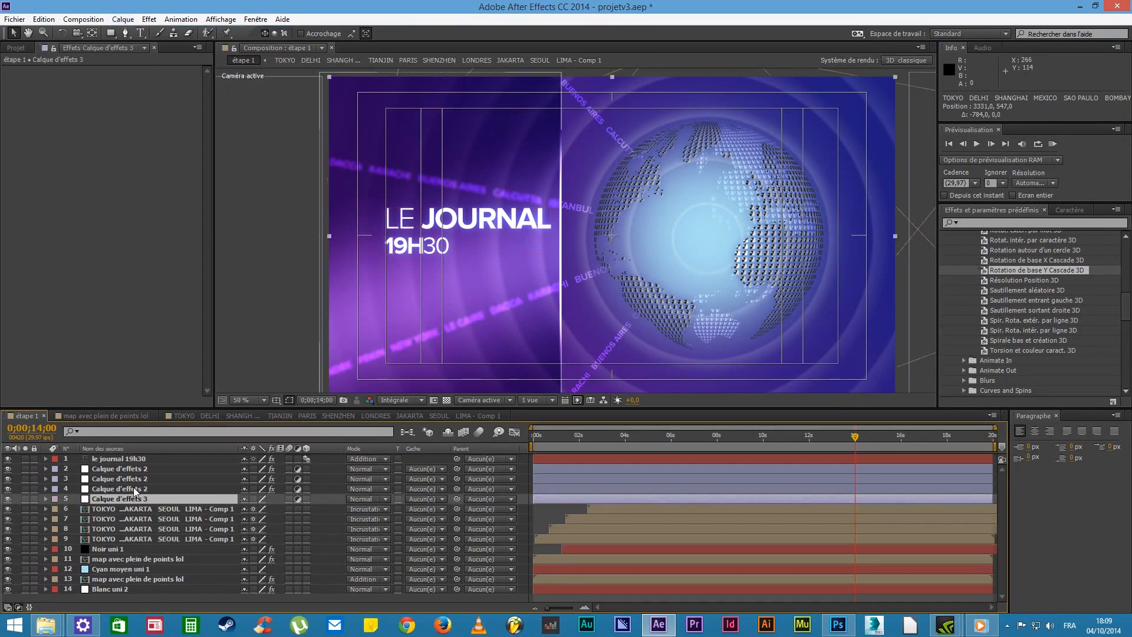
pyautogui.moveTo(125, 502); pyautogui.dragTo(136, 460)
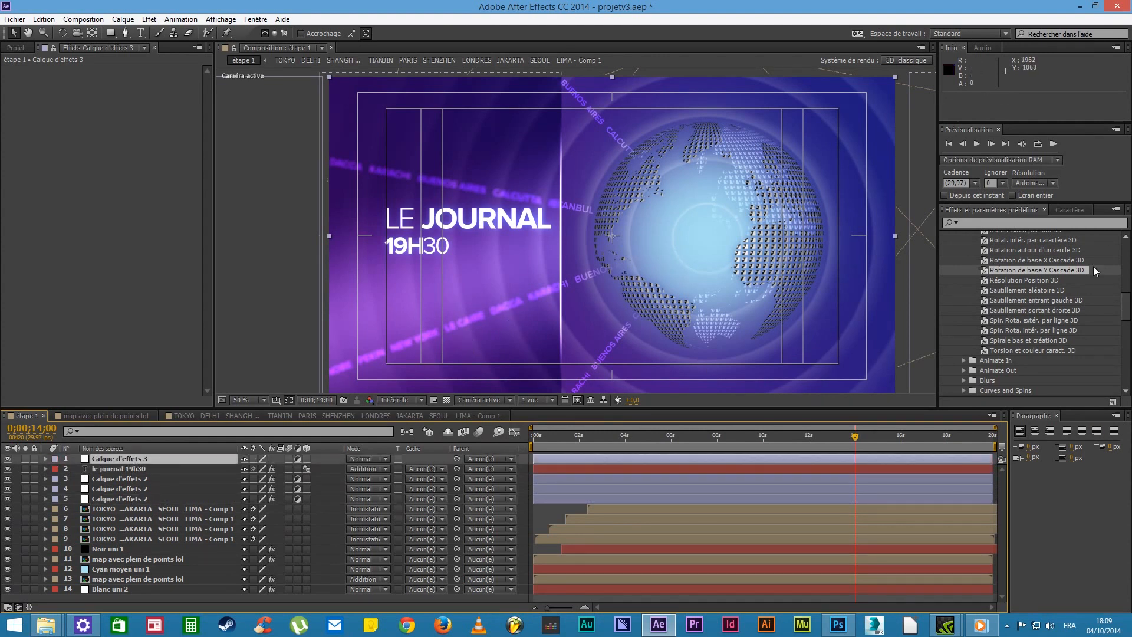
# Add a Niveaux effect to the new adjustment layer with input black 12, input white 229 and gamma 0.85
pyautogui.click(1063, 222)
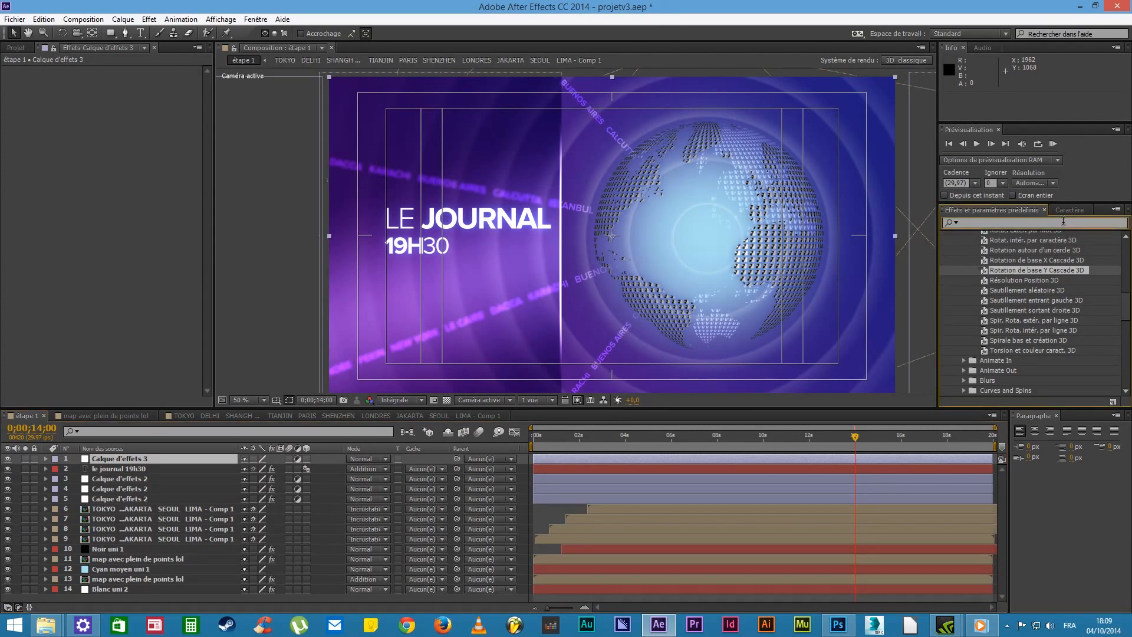
pyautogui.write('niveau')
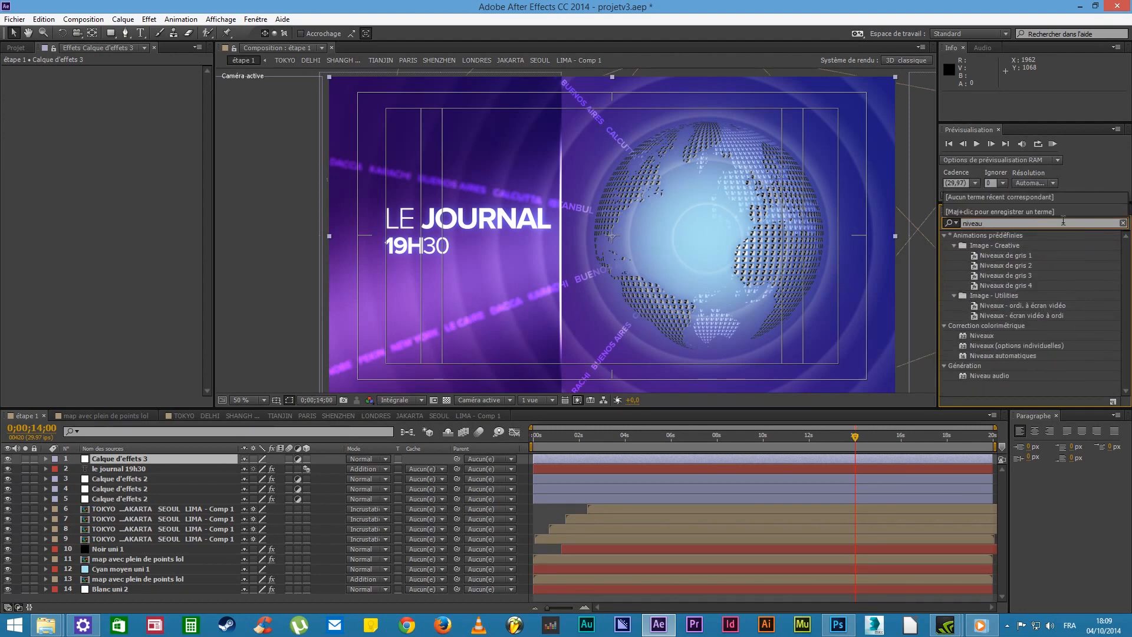
pyautogui.doubleClick(981, 335)
pyautogui.moveTo(184, 139); pyautogui.dragTo(111, 139)
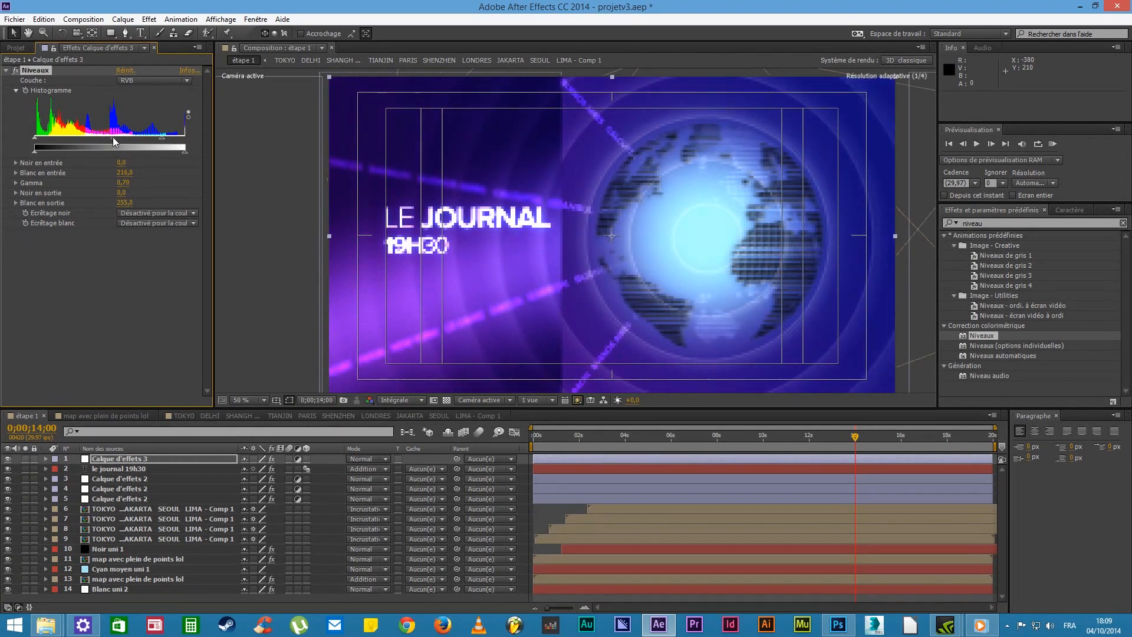
pyautogui.moveTo(34, 138); pyautogui.dragTo(47, 140)
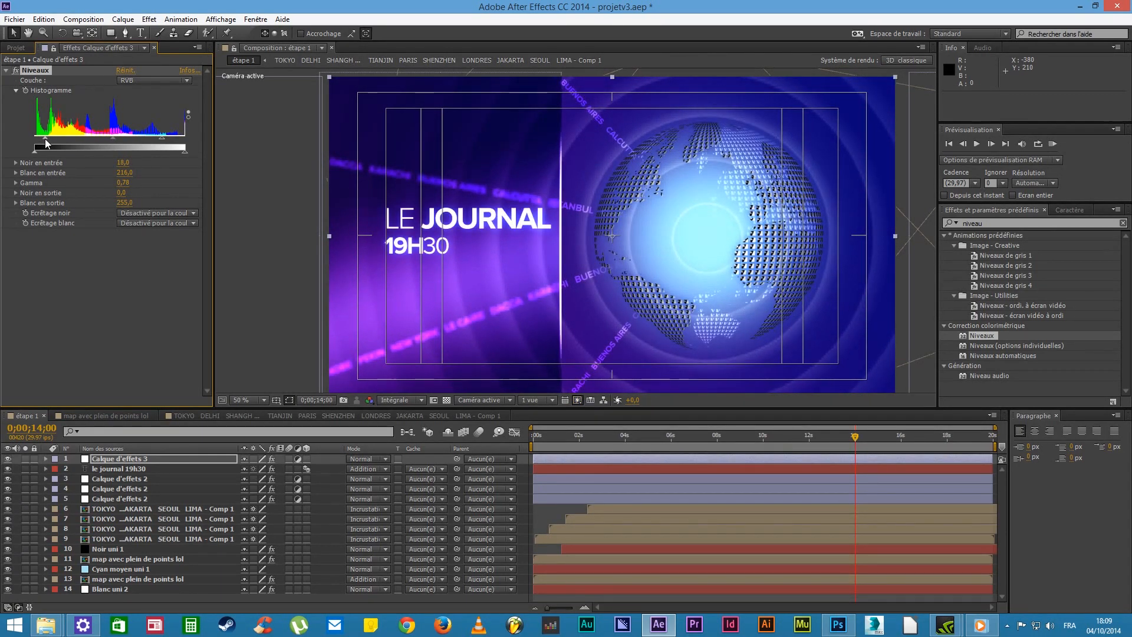
pyautogui.moveTo(45, 140); pyautogui.dragTo(42, 141)
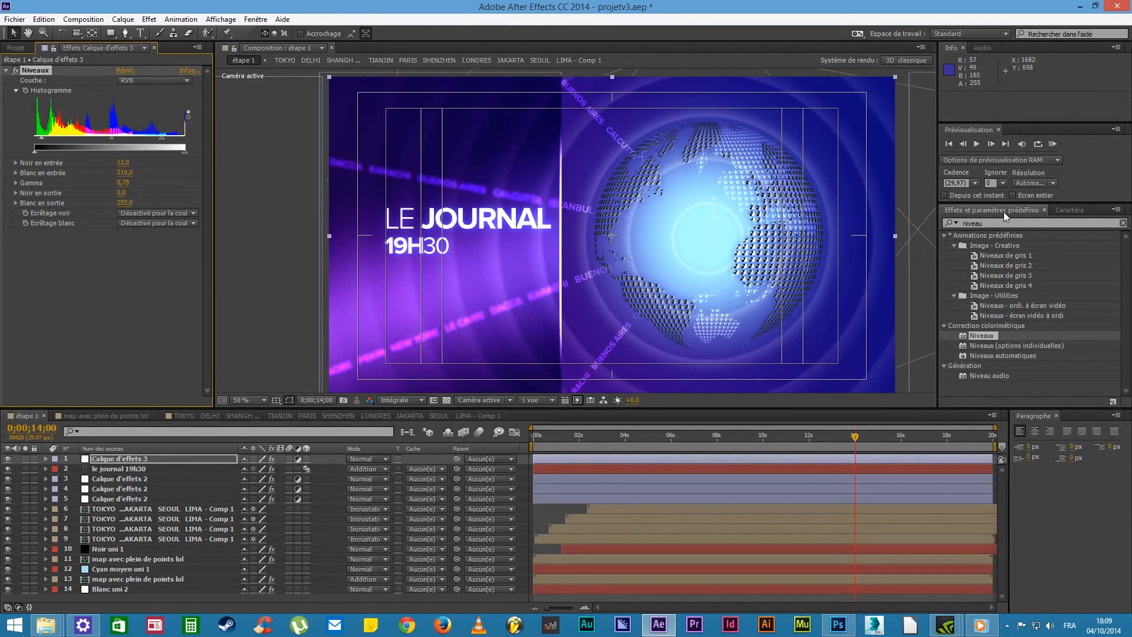
pyautogui.moveTo(163, 137); pyautogui.dragTo(112, 143)
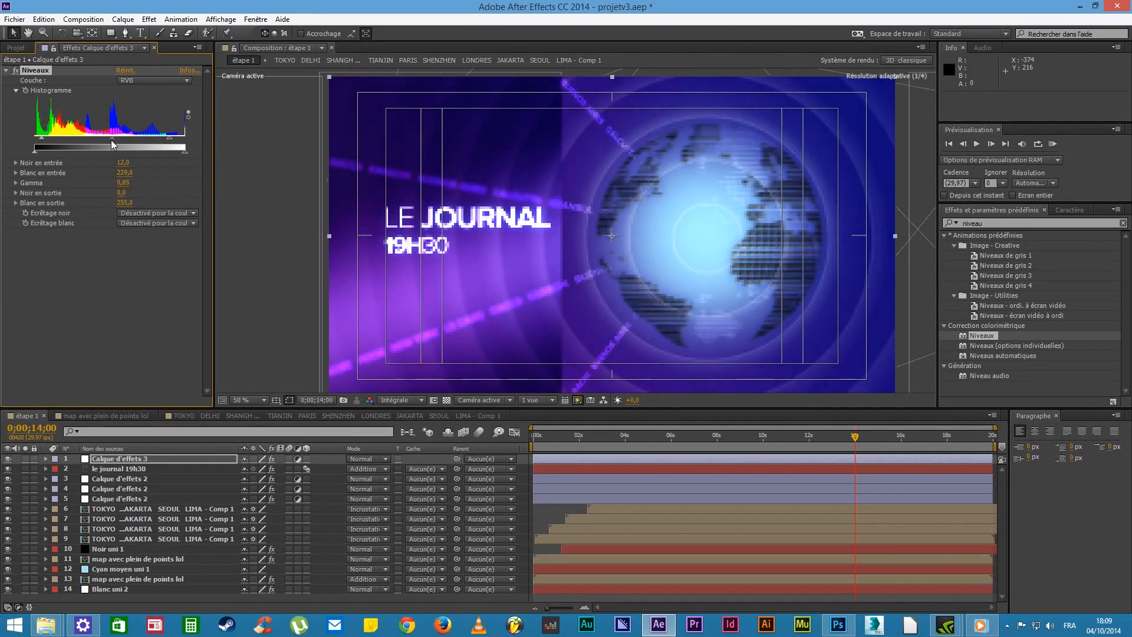
# Add a Teinte/Saturation effect to the adjustment layer, with global hue about -8° and global saturation 3
pyautogui.moveTo(989, 224); pyautogui.dragTo(956, 224)
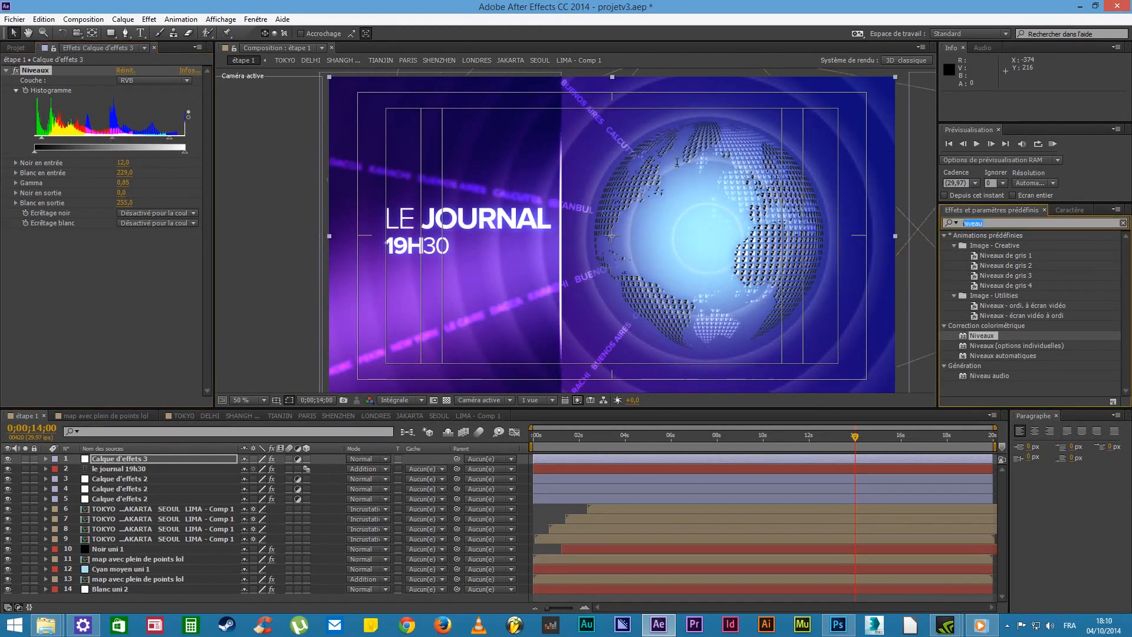
pyautogui.write('teinte')
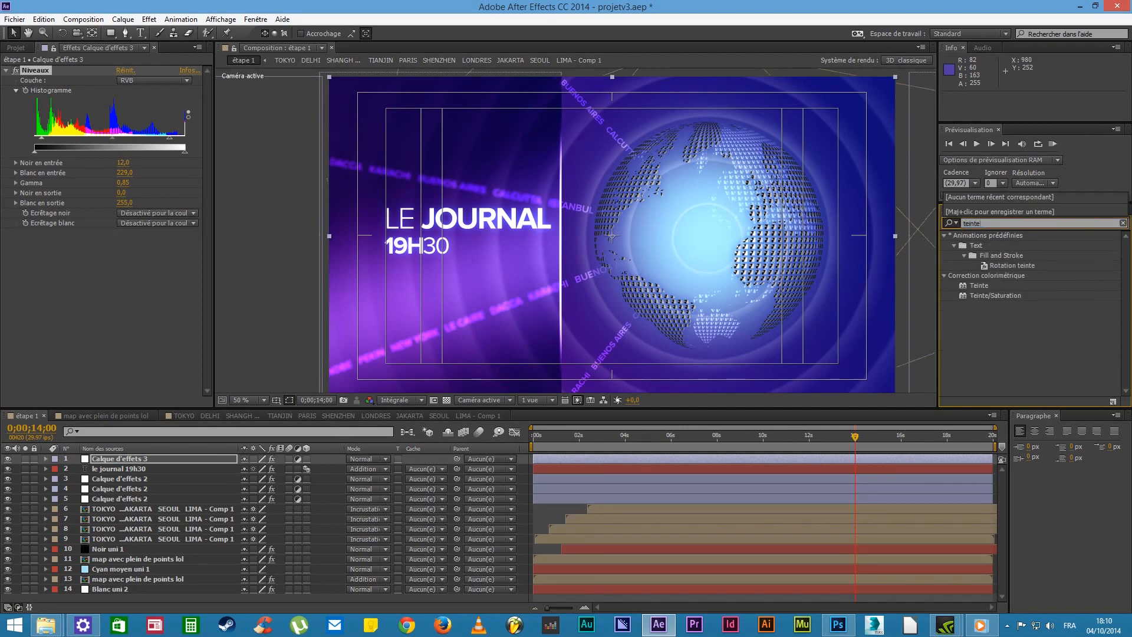
pyautogui.doubleClick(996, 296)
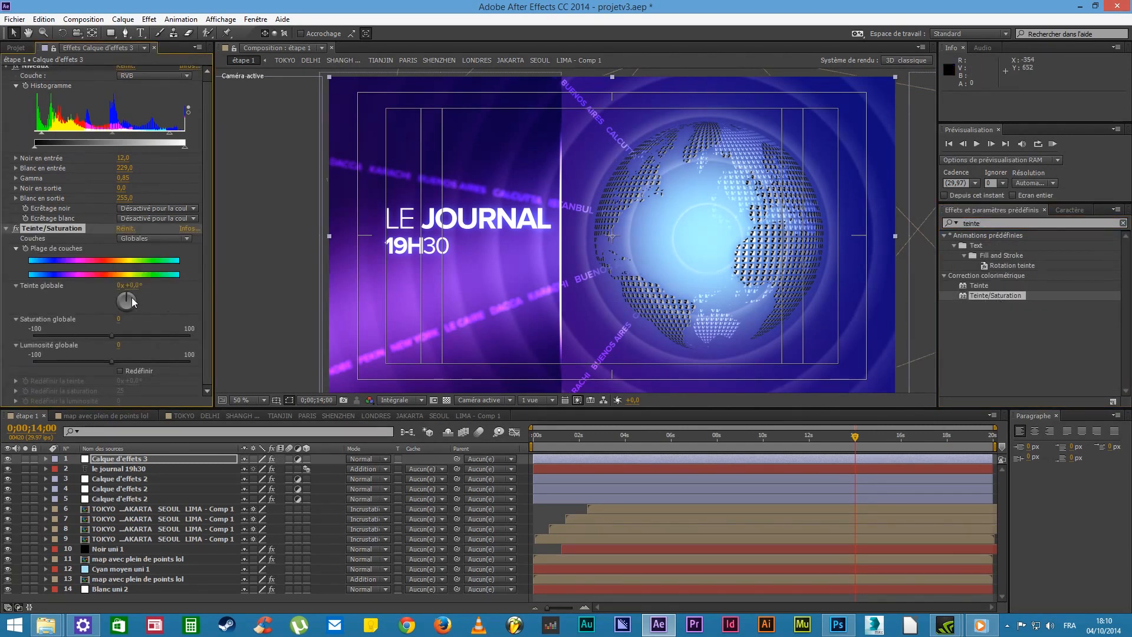
pyautogui.moveTo(128, 300)
pyautogui.mouseDown()
pyautogui.moveTo(140, 298)
pyautogui.moveTo(136, 312)
pyautogui.moveTo(148, 306)
pyautogui.mouseUp()
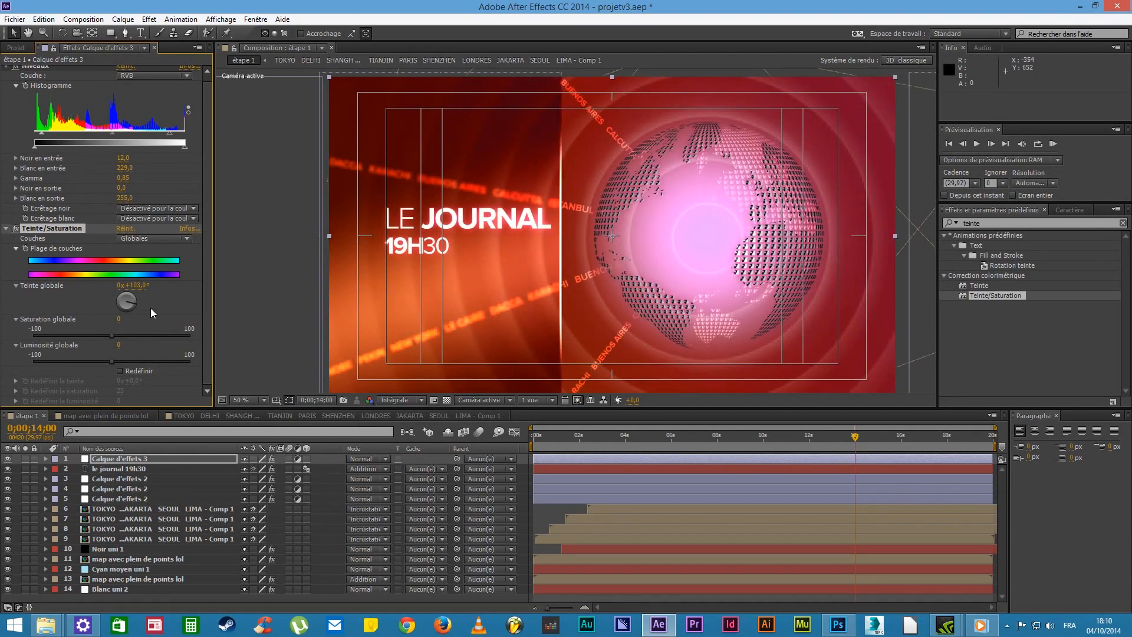
pyautogui.moveTo(137, 303); pyautogui.dragTo(124, 285)
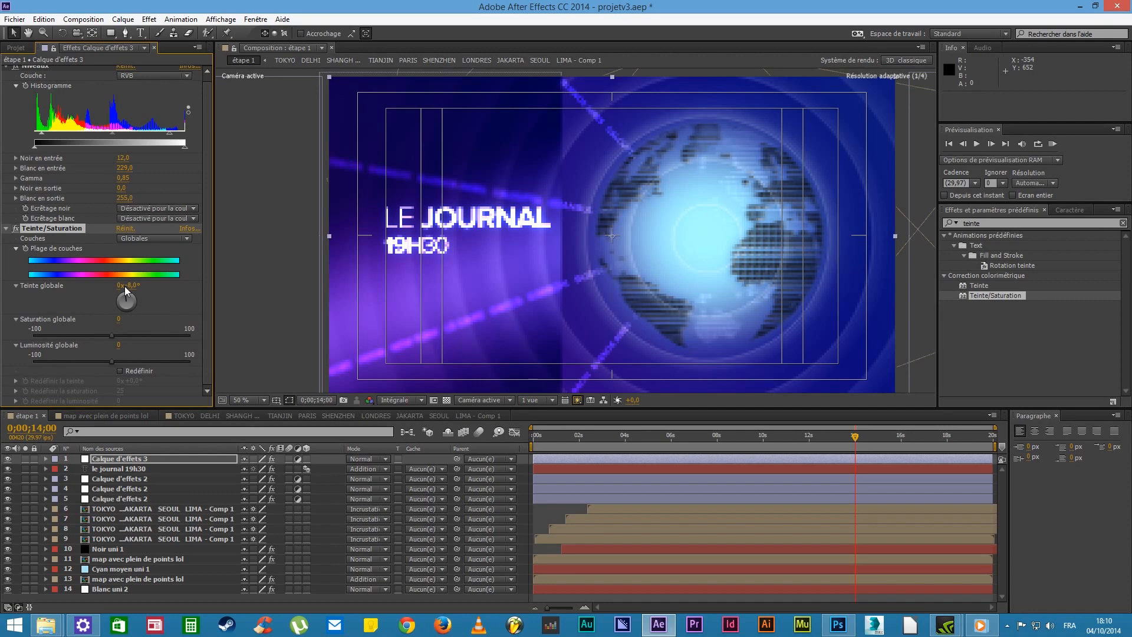
pyautogui.moveTo(112, 338)
pyautogui.mouseDown()
pyautogui.moveTo(127, 335)
pyautogui.moveTo(108, 327)
pyautogui.mouseUp()
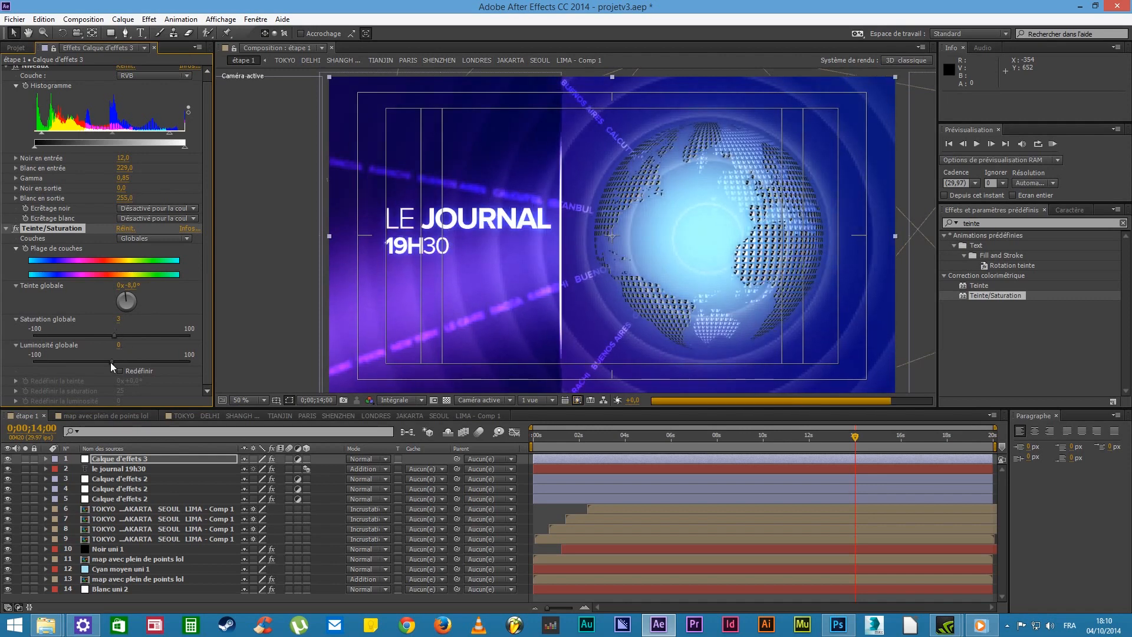
# In the Teinte/Saturation effect, set the cyans' hue to -16° and saturation to 24
pyautogui.click(150, 238)
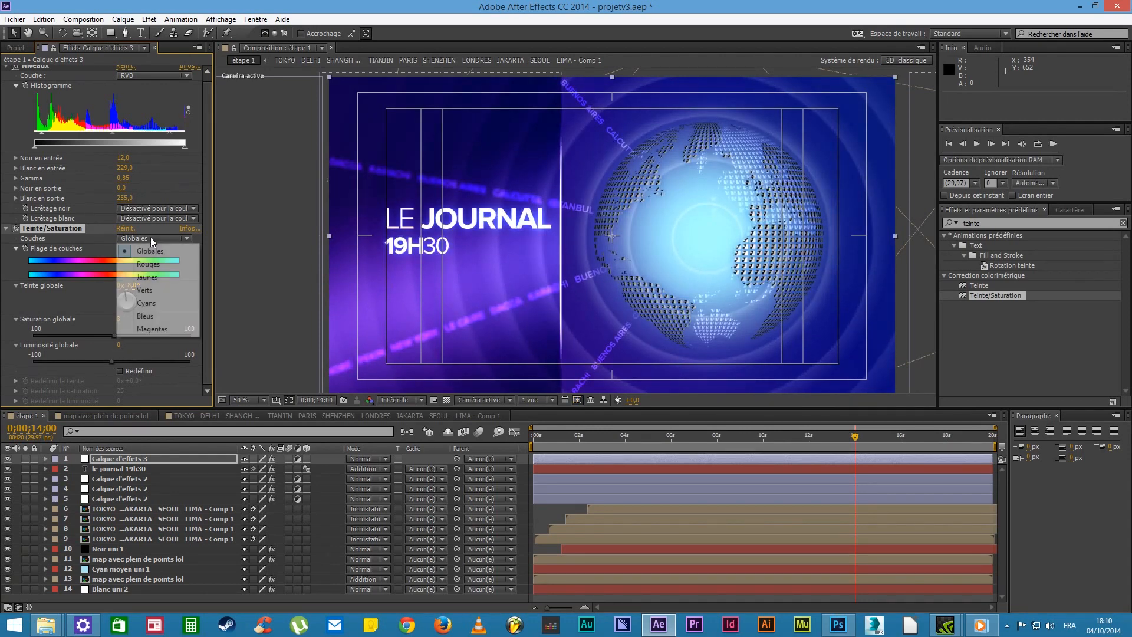
pyautogui.click(146, 302)
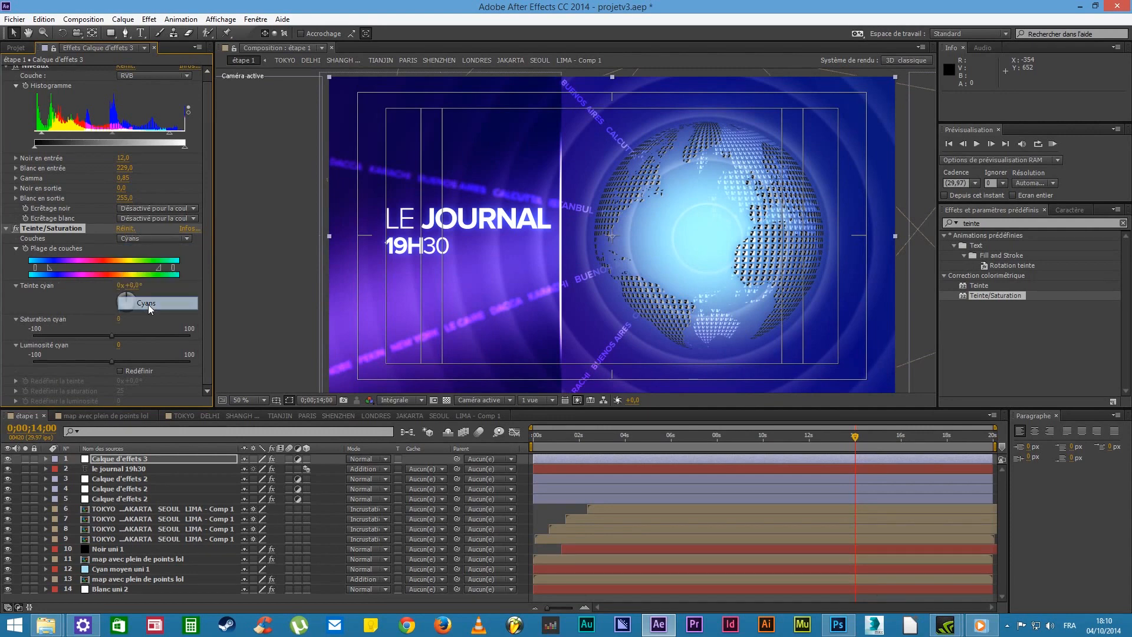
pyautogui.moveTo(113, 336); pyautogui.dragTo(125, 296)
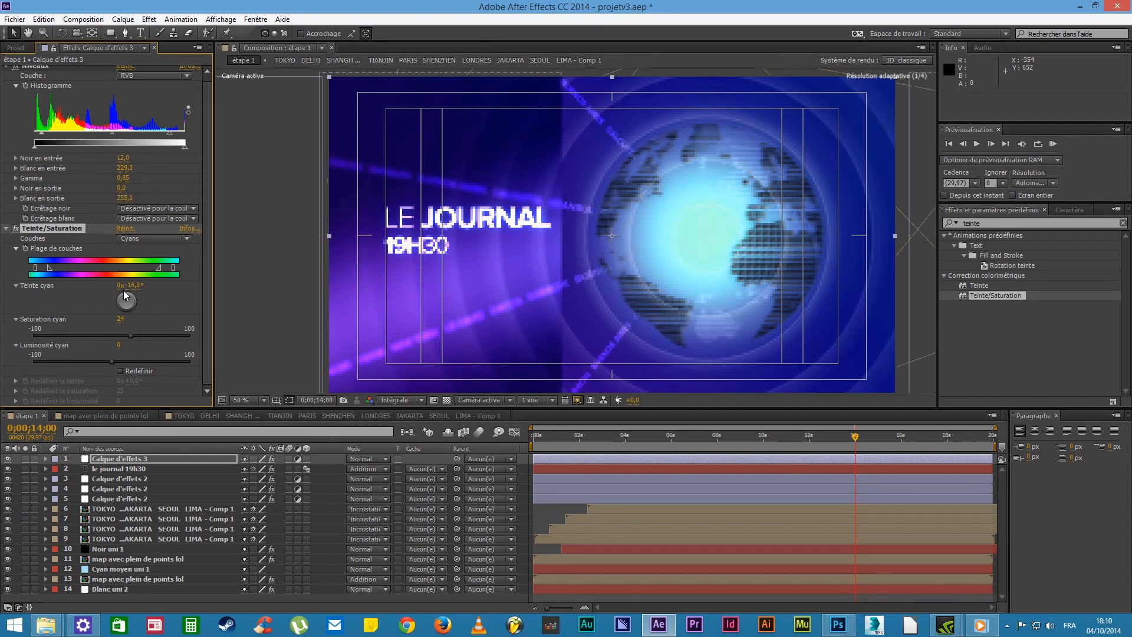
# Set the magentas' hue to 14° and saturation to 48, and check the graded image up to 0;00;15;08
pyautogui.click(141, 238)
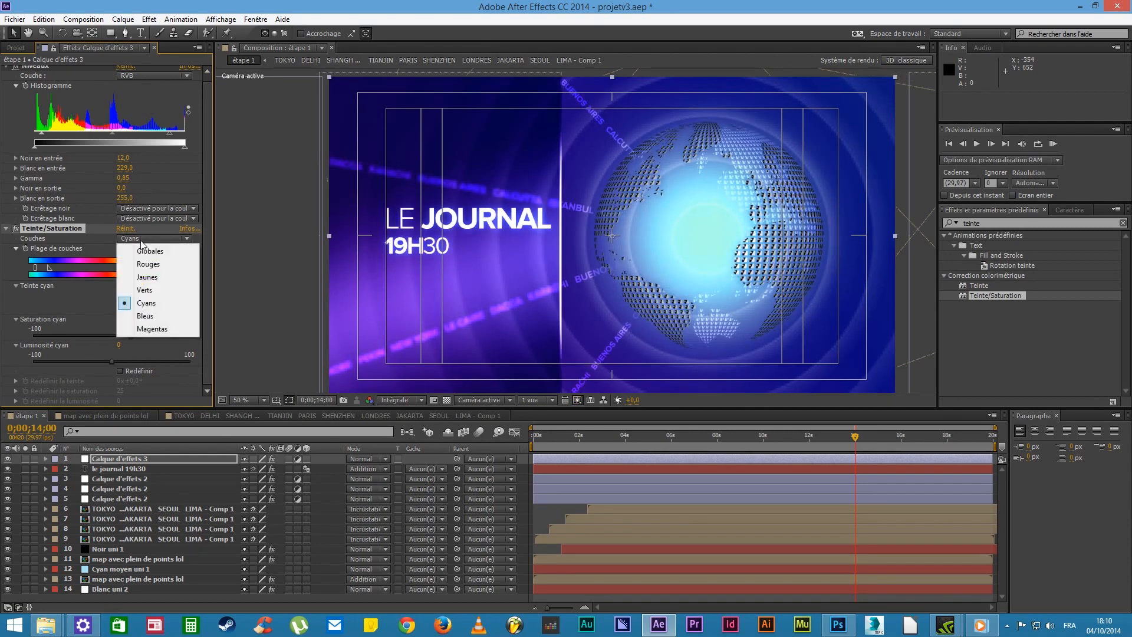
pyautogui.click(155, 330)
pyautogui.moveTo(129, 300); pyautogui.dragTo(133, 296)
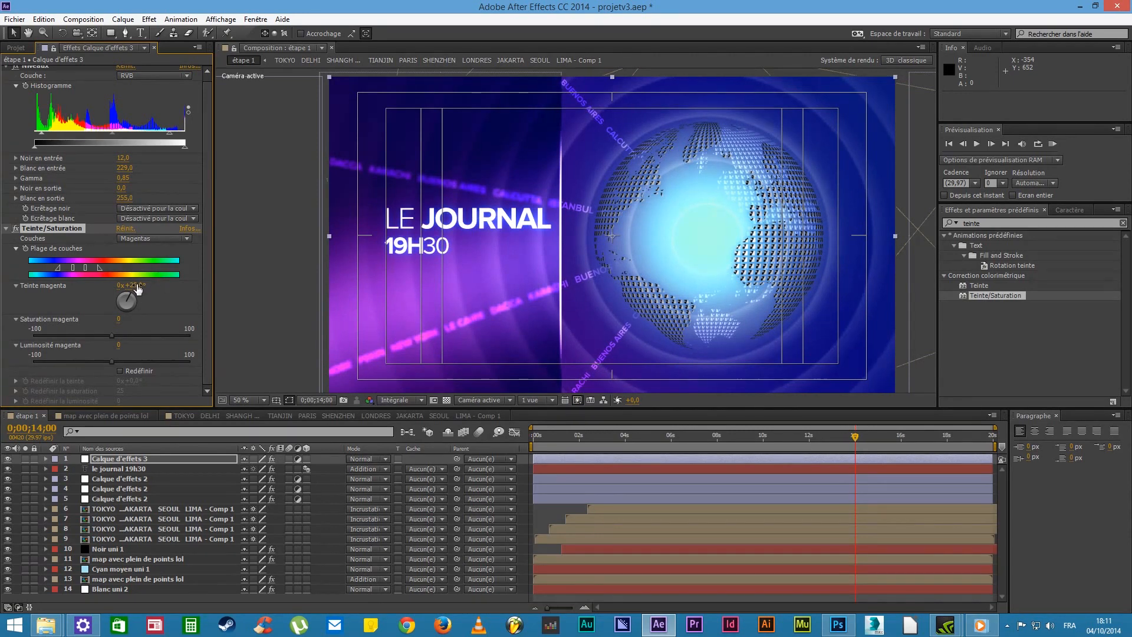
pyautogui.moveTo(131, 299)
pyautogui.mouseDown()
pyautogui.moveTo(131, 338)
pyautogui.moveTo(152, 338)
pyautogui.mouseUp()
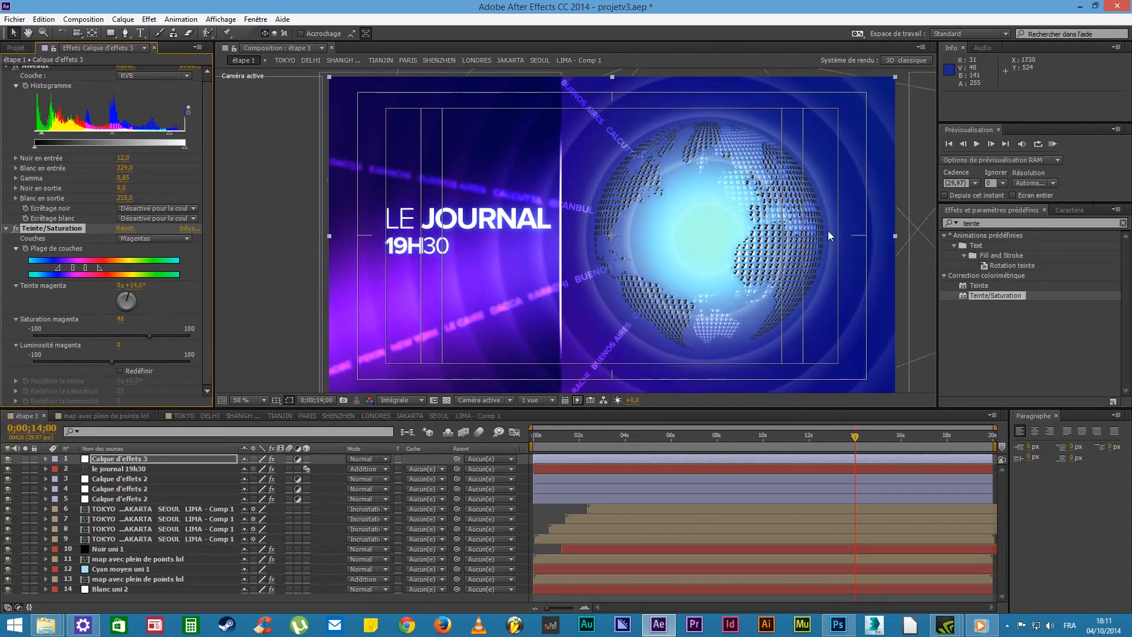
pyautogui.moveTo(868, 439); pyautogui.dragTo(802, 455)
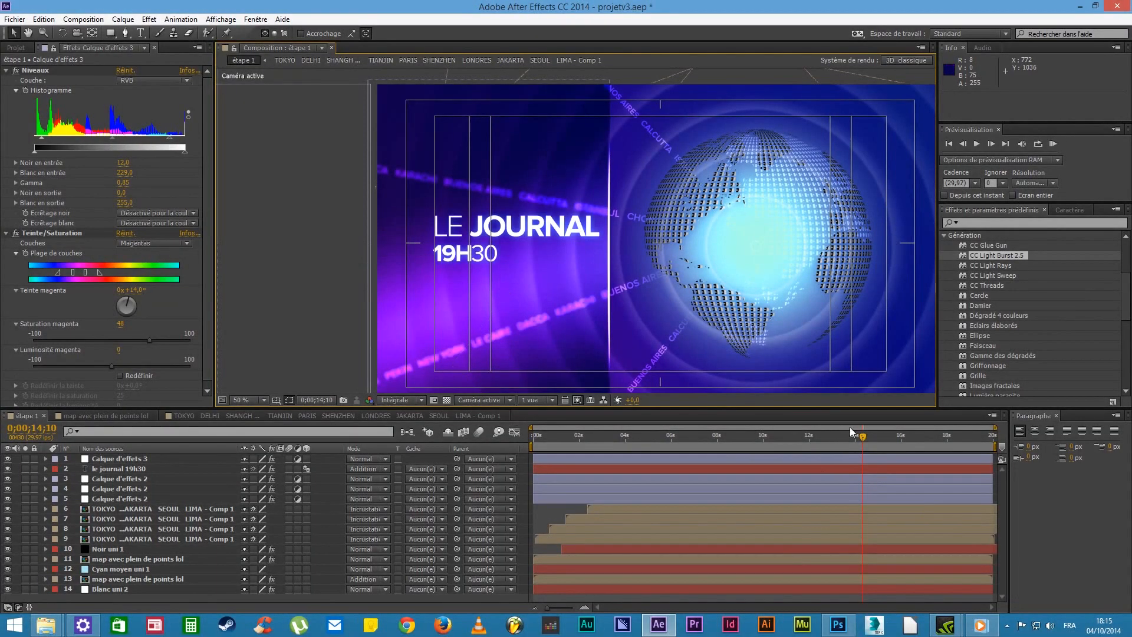
pyautogui.moveTo(850, 427); pyautogui.dragTo(885, 435)
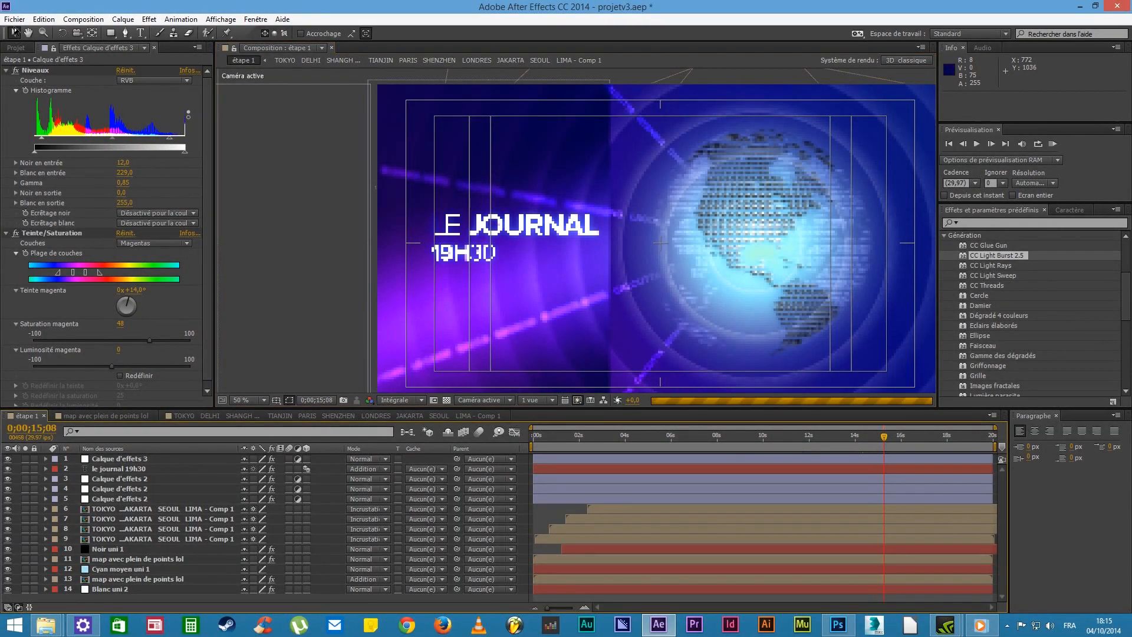
# Add the étape 1 composition to the render queue twice and delete the duplicate entry
pyautogui.click(14, 19)
pyautogui.moveTo(94, 197)
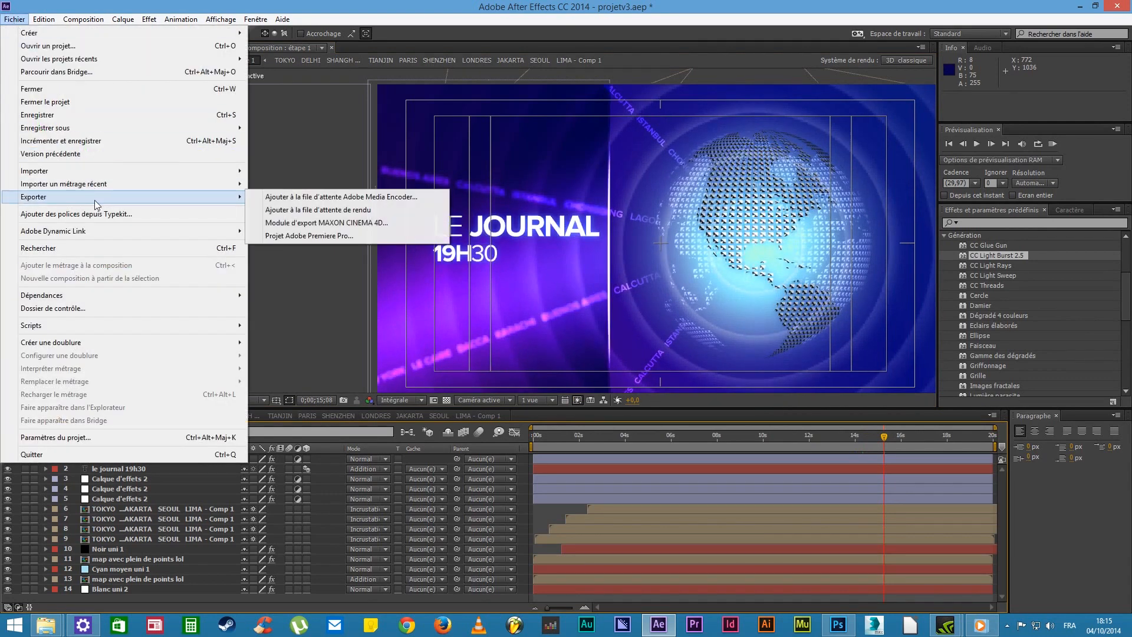
pyautogui.click(349, 210)
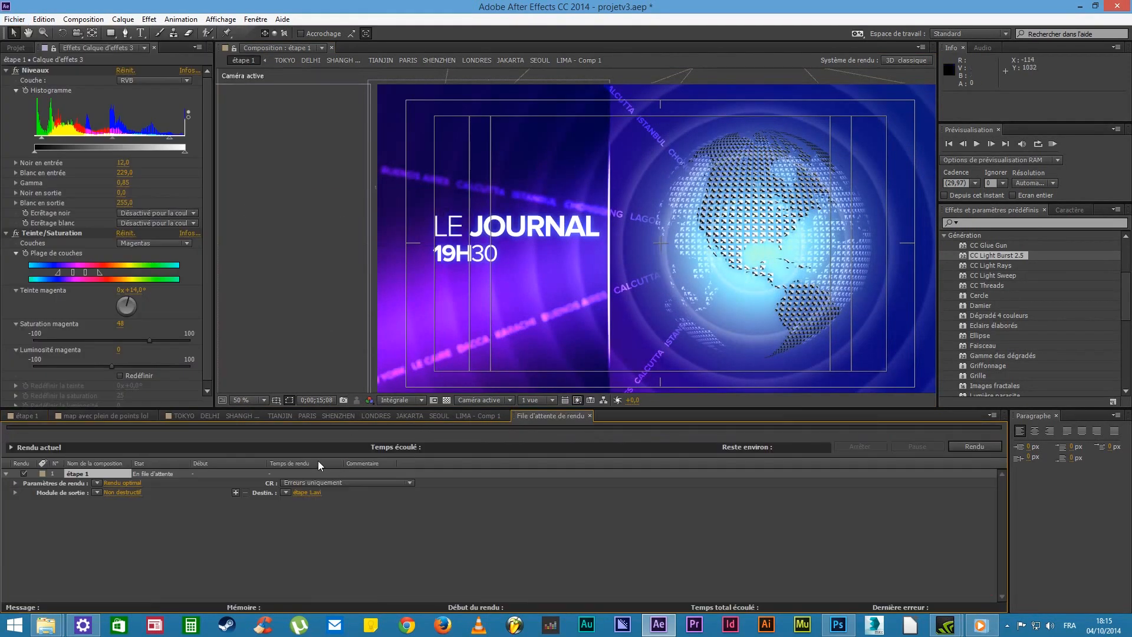
pyautogui.click(32, 415)
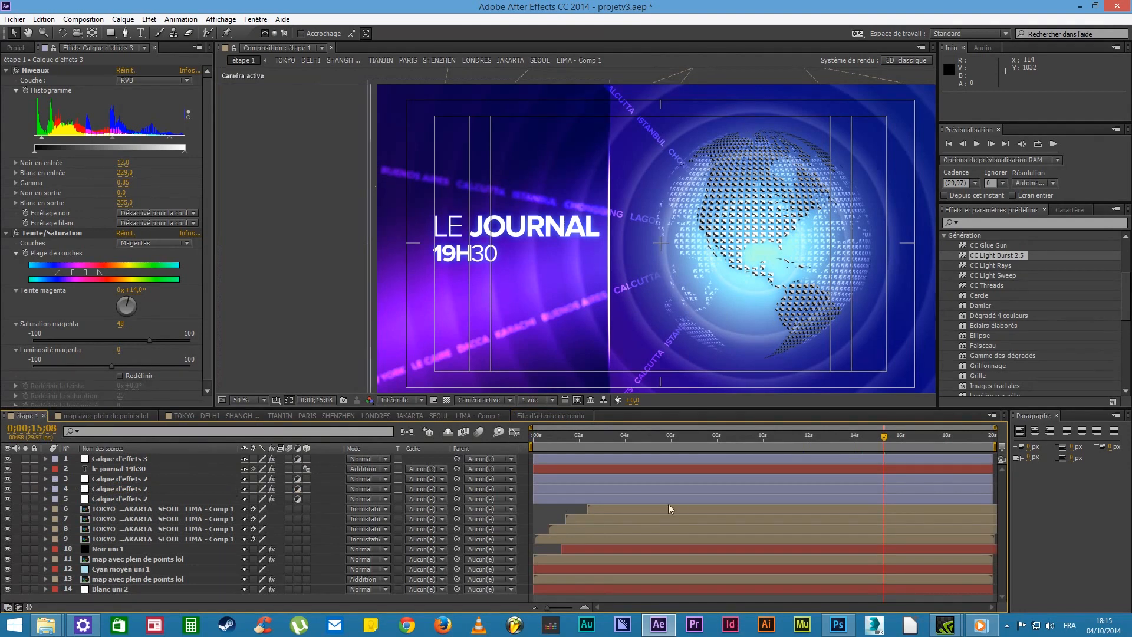
pyautogui.hotkey('ctrl', 'm')
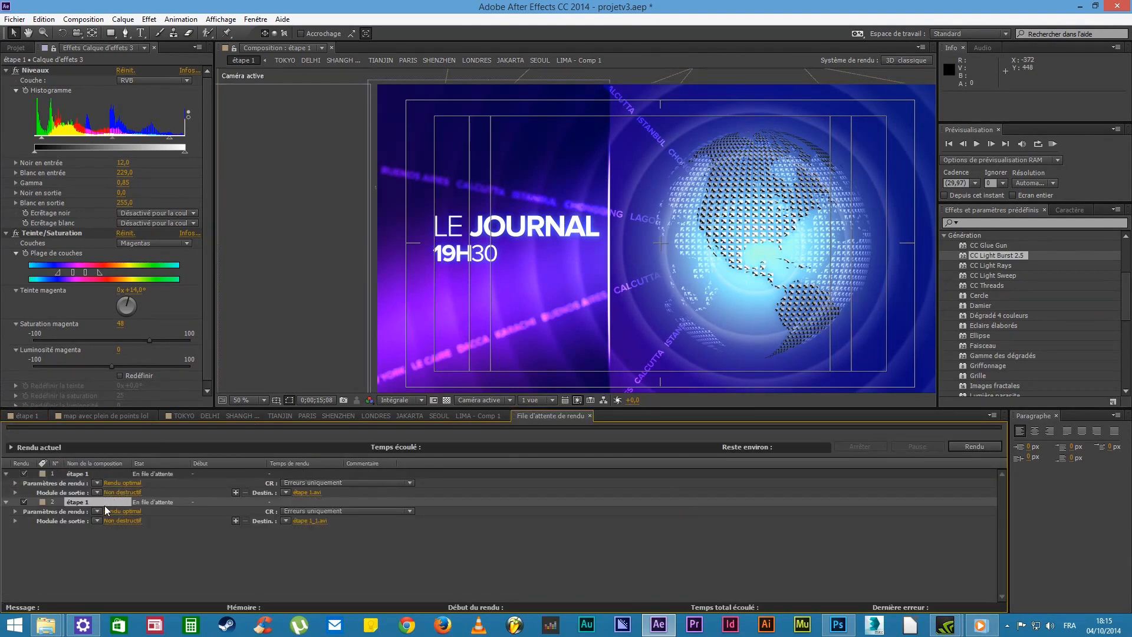
pyautogui.click(97, 474)
pyautogui.click(99, 502)
pyautogui.press('Delete')
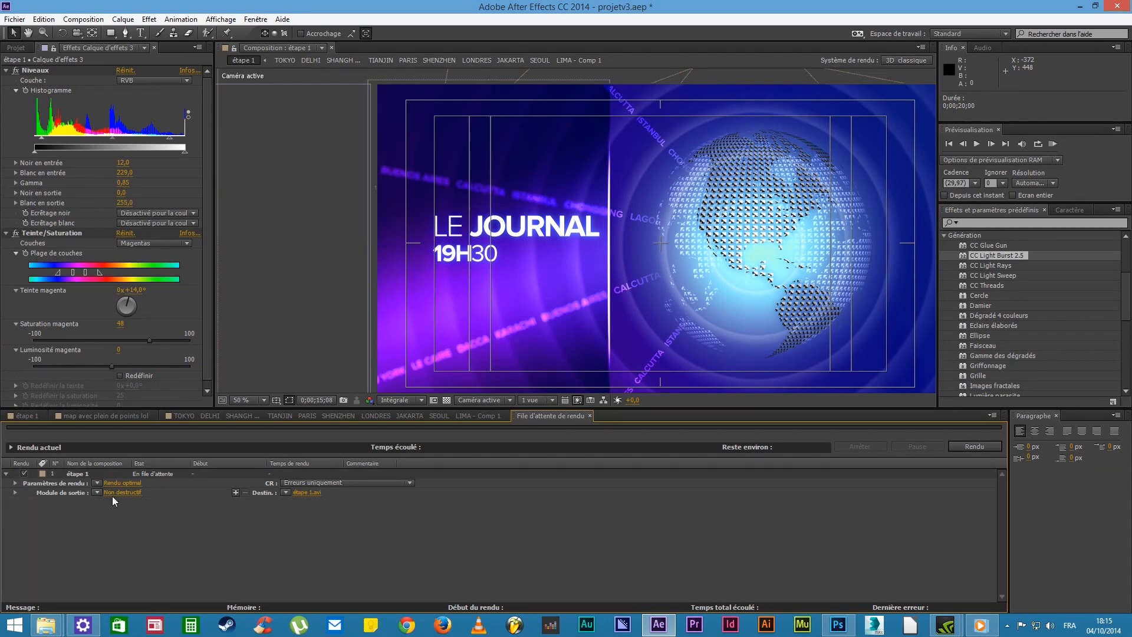
# Check the output module's available formats, leave its settings as they are, and delete étape 1 from the render queue
pyautogui.click(99, 493)
pyautogui.click(108, 502)
pyautogui.click(121, 493)
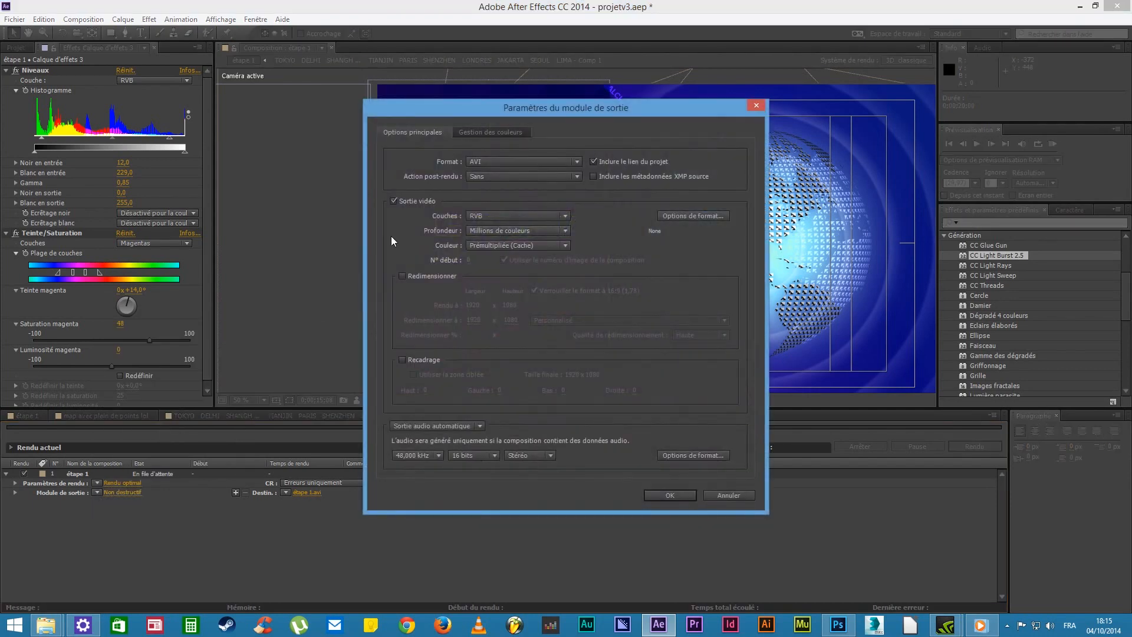
pyautogui.click(502, 162)
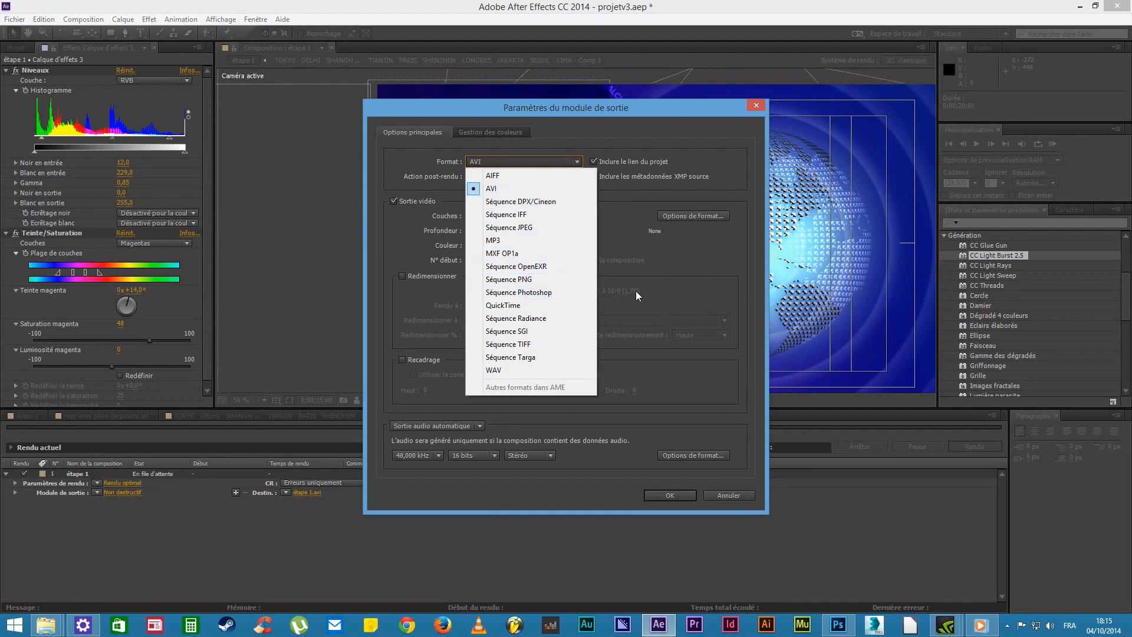
pyautogui.click(738, 185)
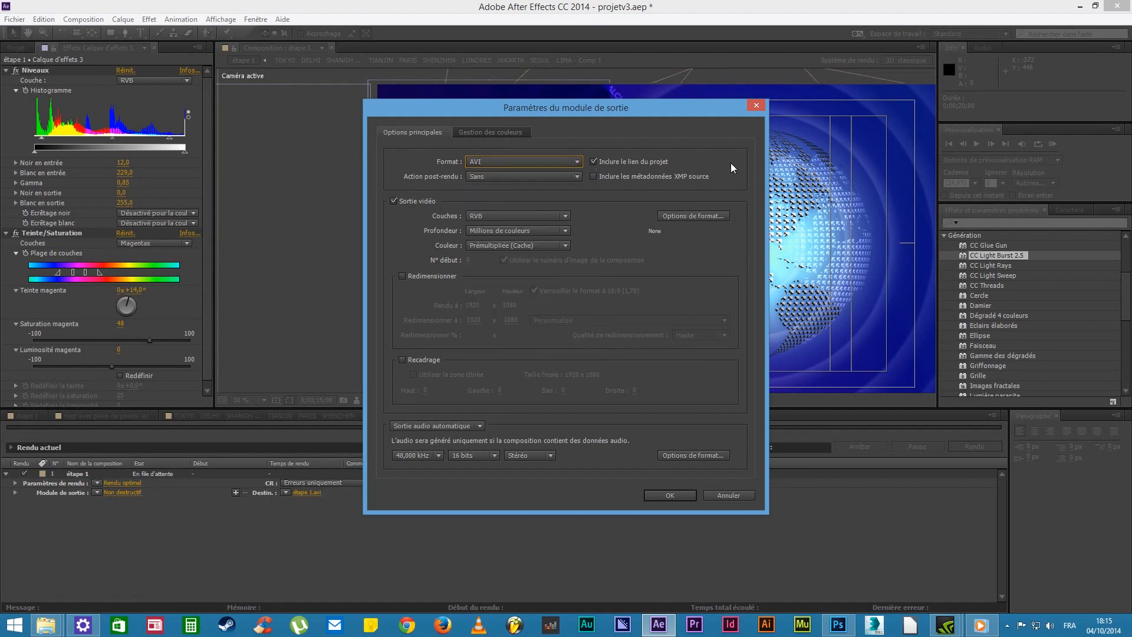
pyautogui.click(756, 105)
pyautogui.click(76, 475)
pyautogui.press('Delete')
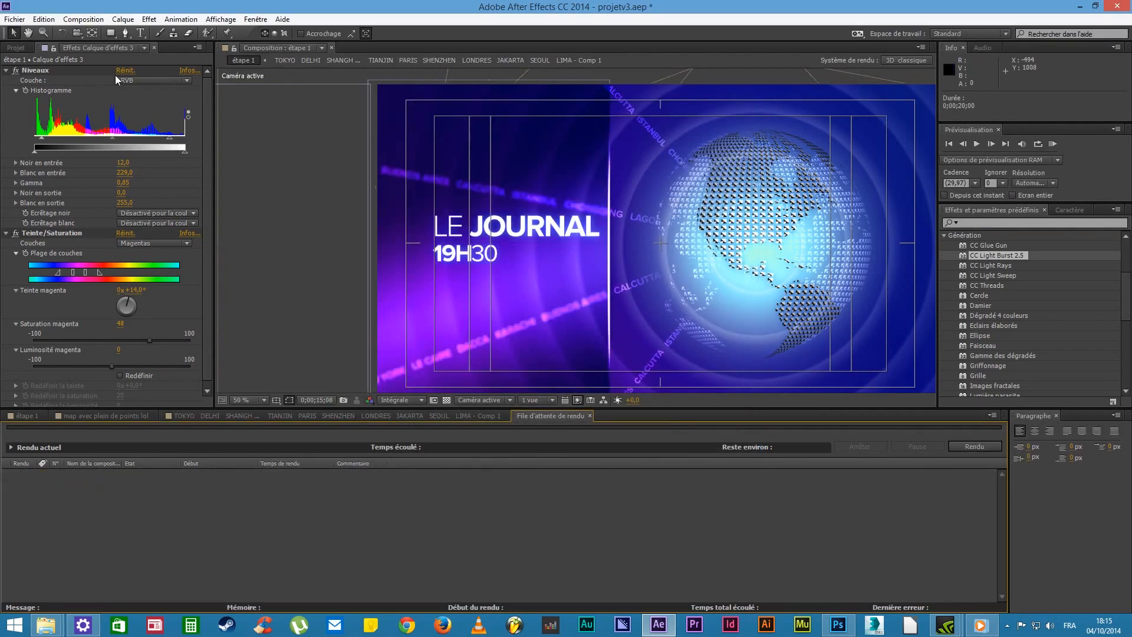
# Send the étape 1 composition to the Adobe Media Encoder queue
pyautogui.click(272, 356)
pyautogui.click(20, 23)
pyautogui.moveTo(109, 198)
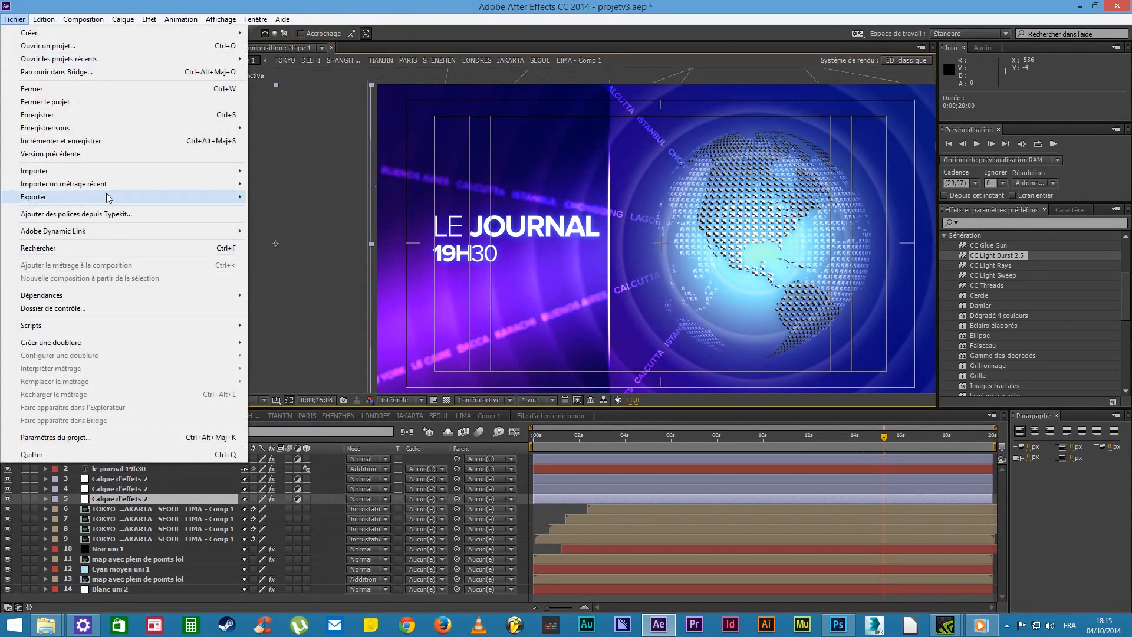
pyautogui.click(358, 200)
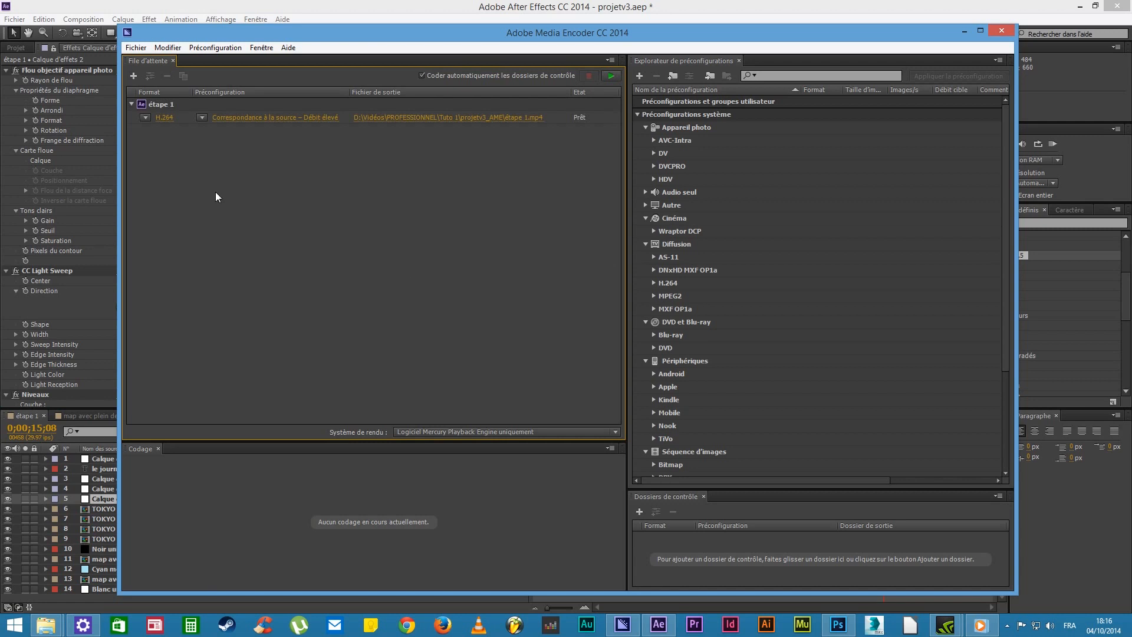
# Keep H.264 as the format for étape 1 and choose the YouTube HD 1080p 29,97 preset
pyautogui.click(169, 107)
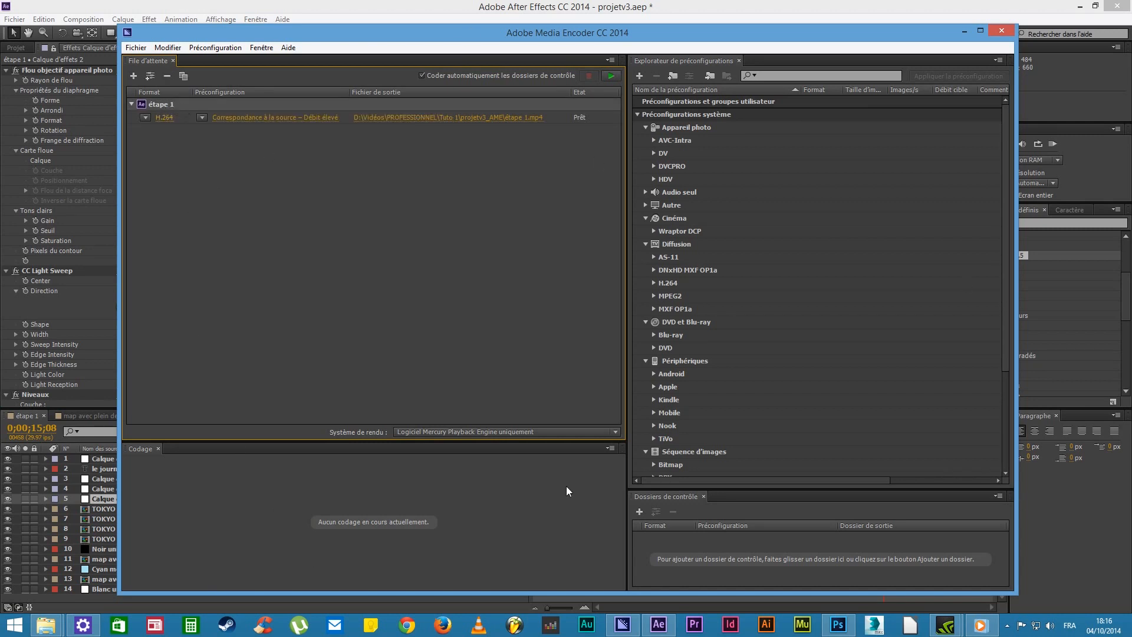
pyautogui.click(147, 119)
pyautogui.click(348, 151)
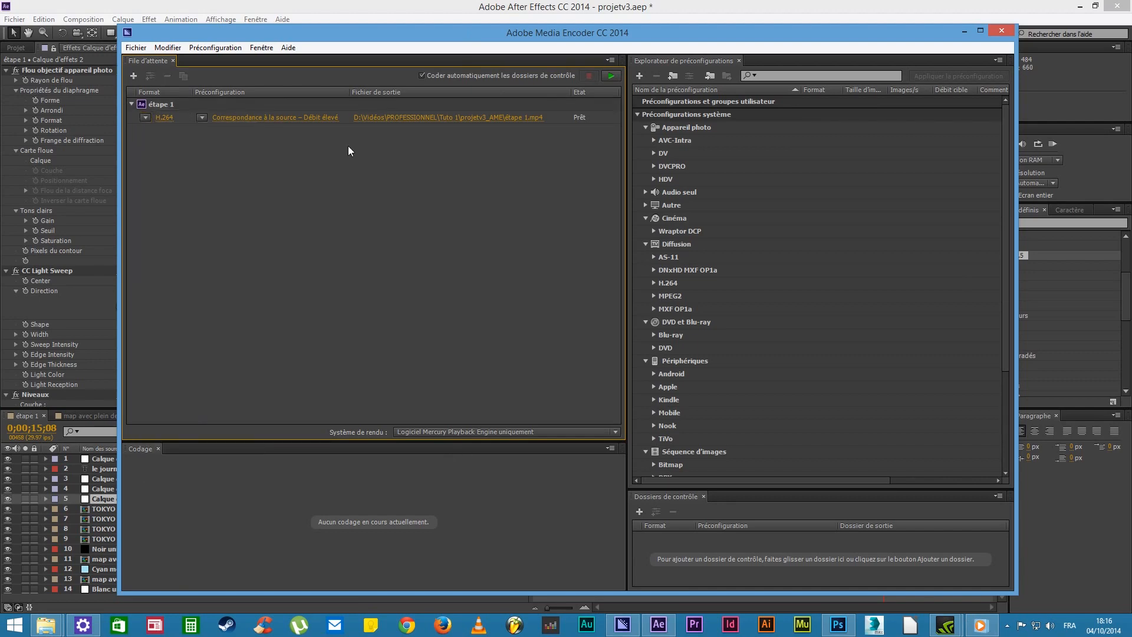
pyautogui.click(202, 117)
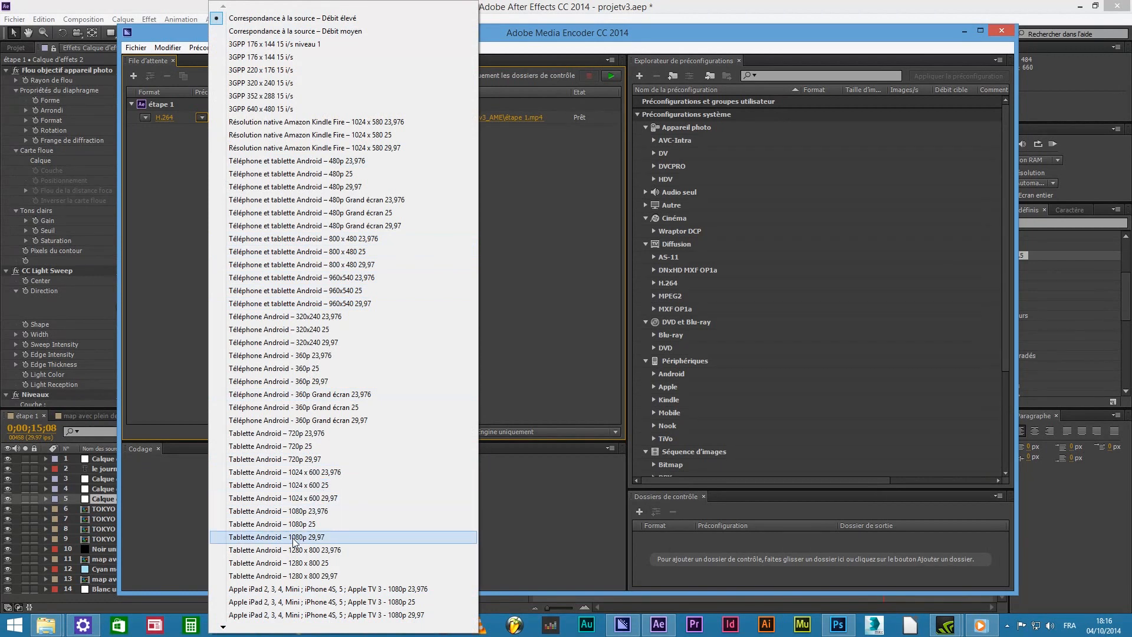
pyautogui.moveTo(263, 628)
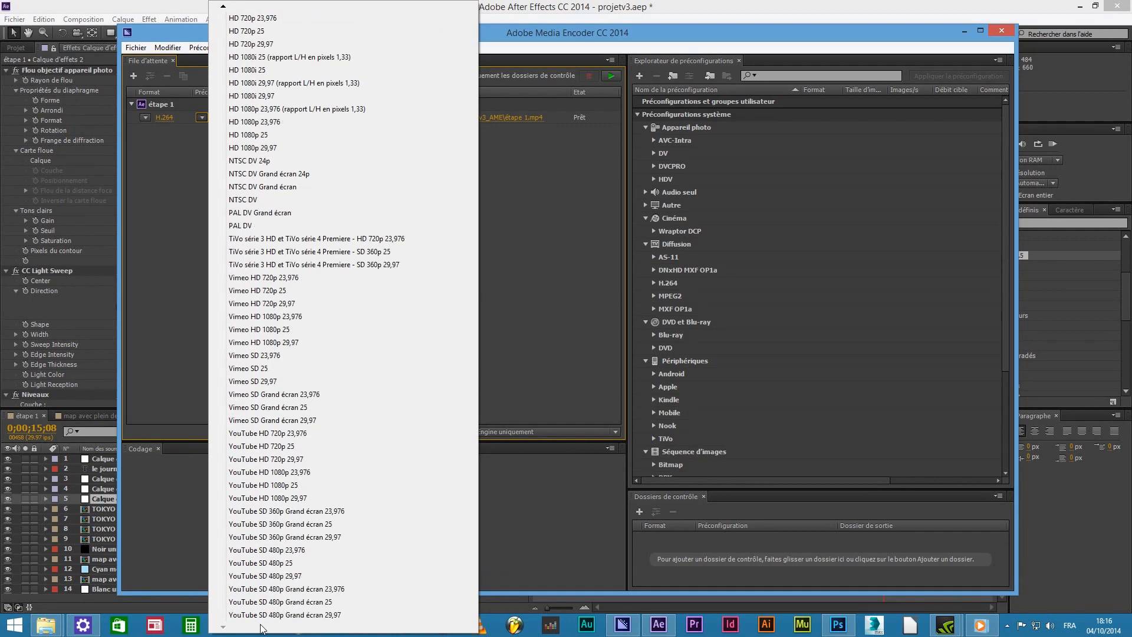
pyautogui.click(286, 499)
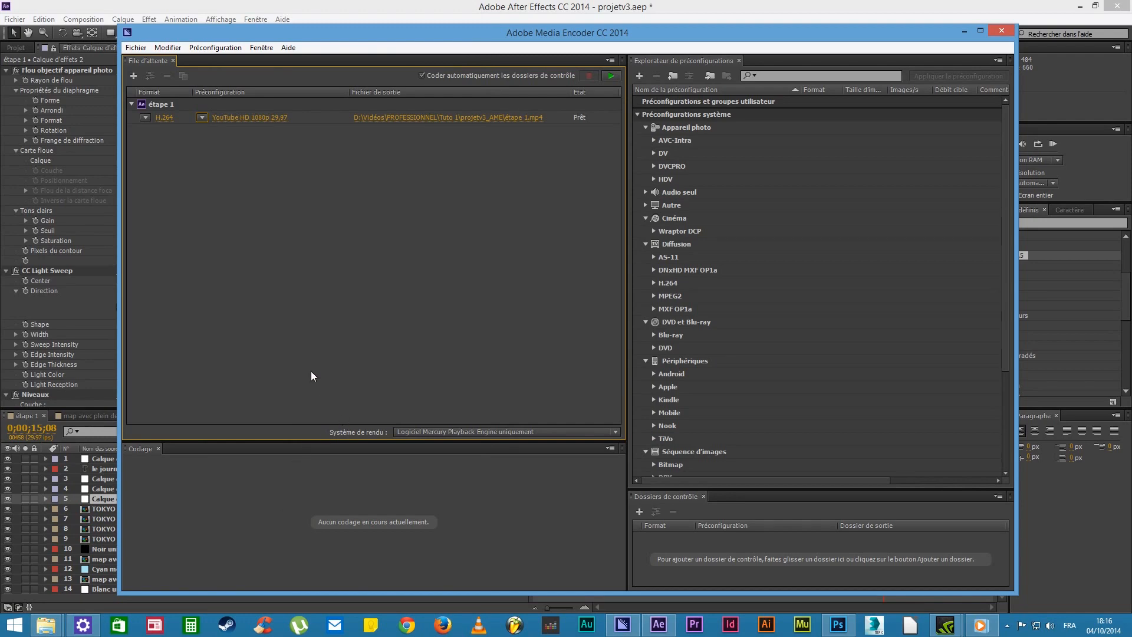
# Set the output file to generiquev3.mp4 in the Tuto 1 folder and start encoding the queue
pyautogui.click(439, 118)
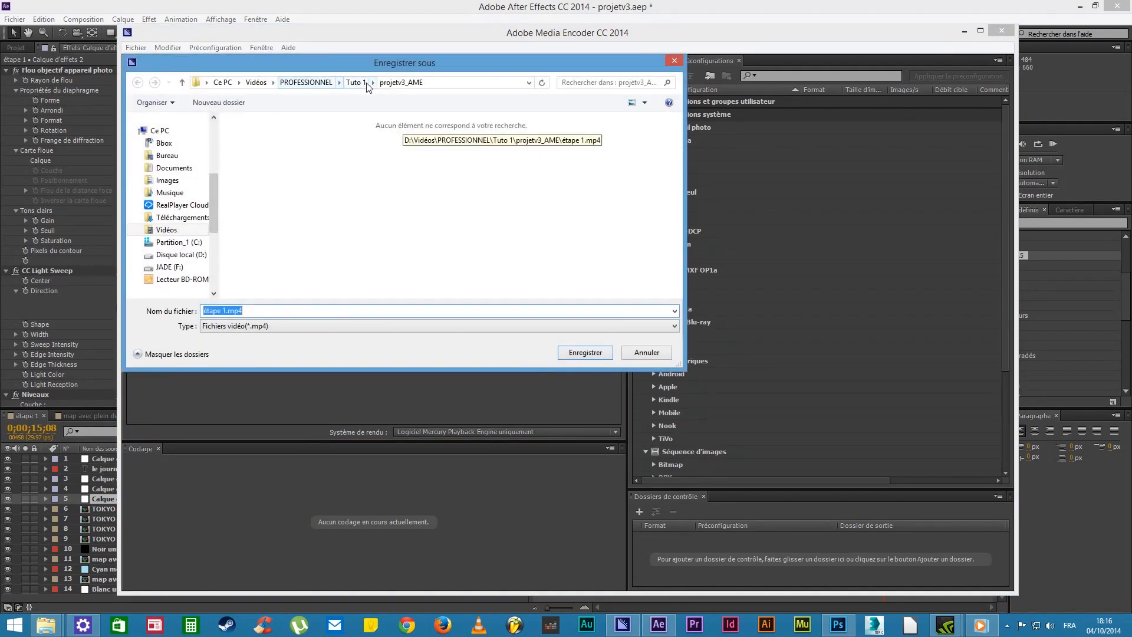
pyautogui.click(225, 311)
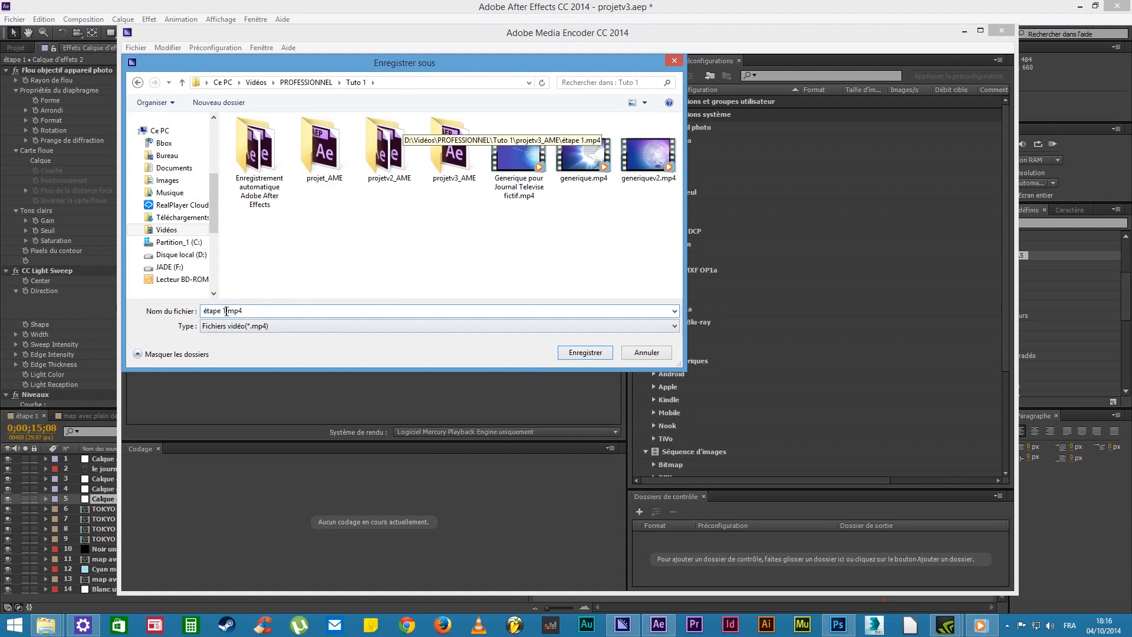
pyautogui.moveTo(226, 310); pyautogui.dragTo(113, 301)
pyautogui.write('generiquev3')
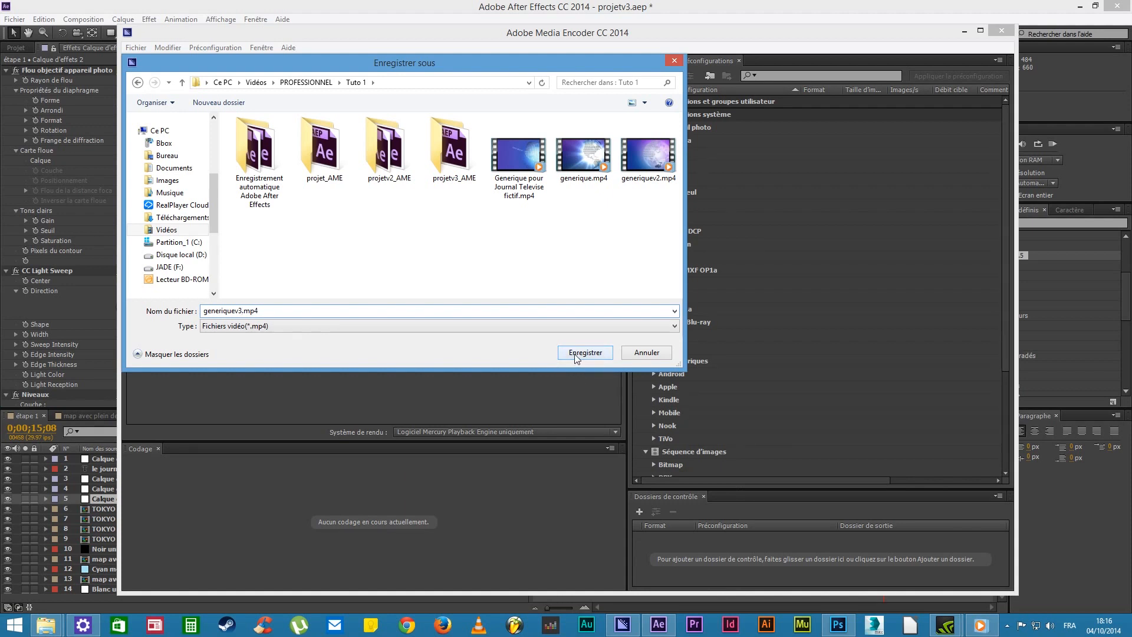
pyautogui.click(607, 352)
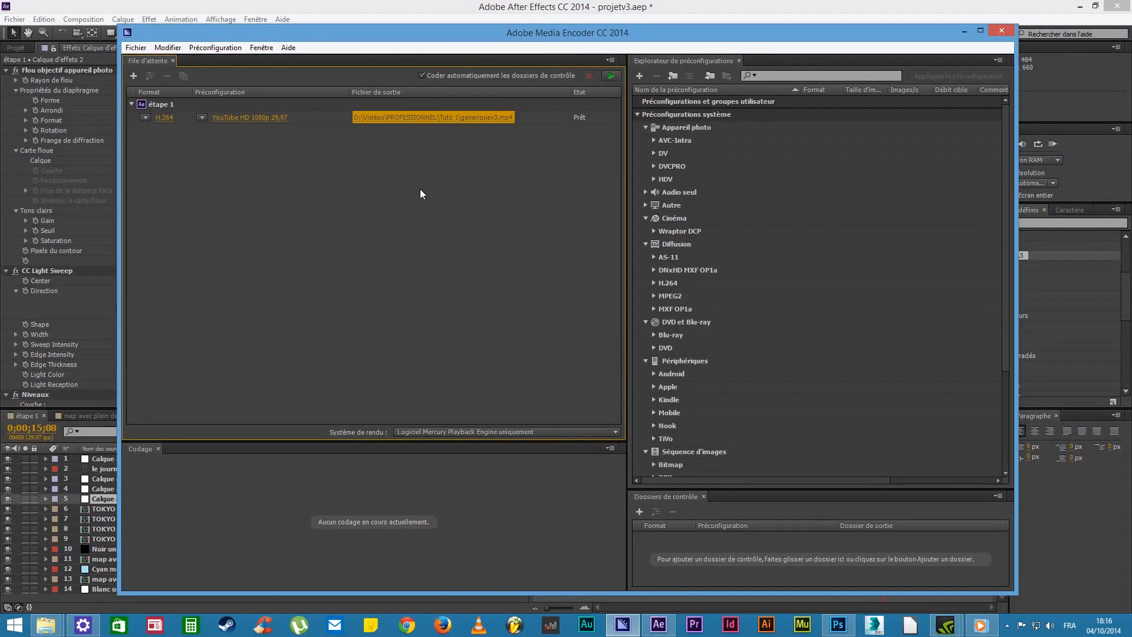
pyautogui.click(610, 76)
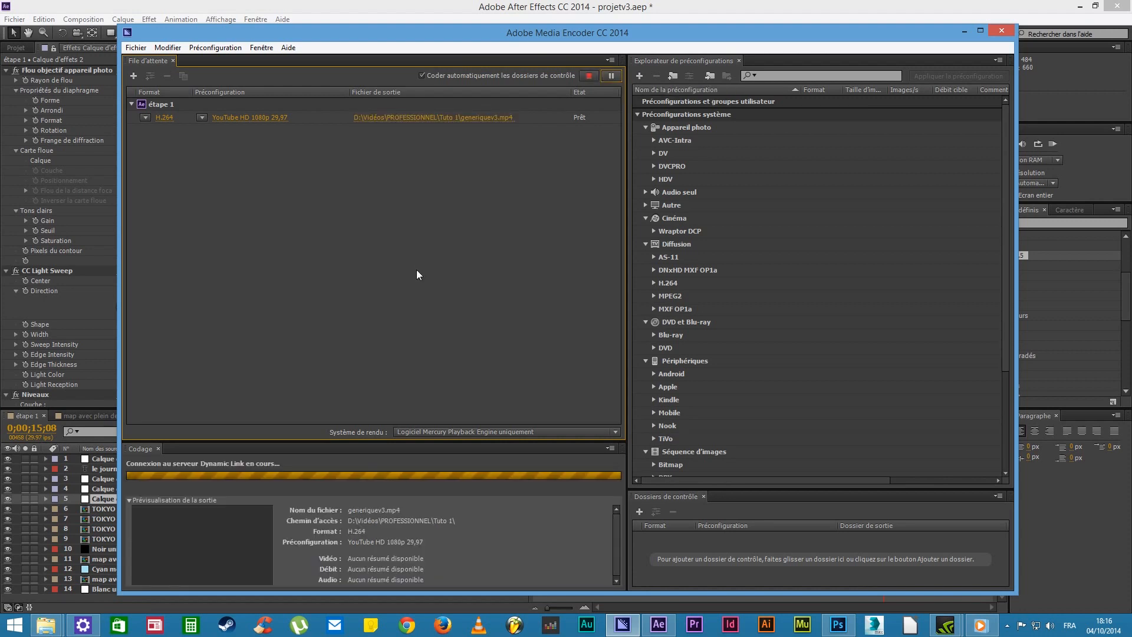